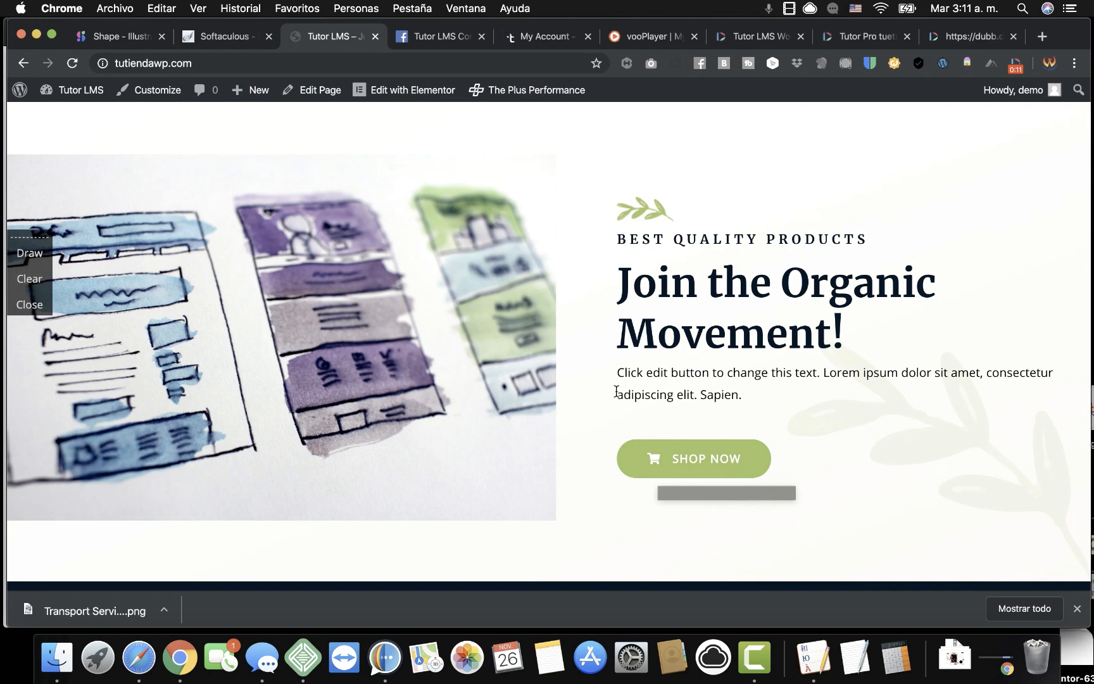
# Go to the WordPress dashboard, then to the Tutor LMS courses list.
pyautogui.scroll(-4, 586, 289)
pyautogui.scroll(6, 586, 289)
pyautogui.scroll(-1, 607, 401)
pyautogui.scroll(2, 607, 405)
pyautogui.scroll(-10, 618, 371)
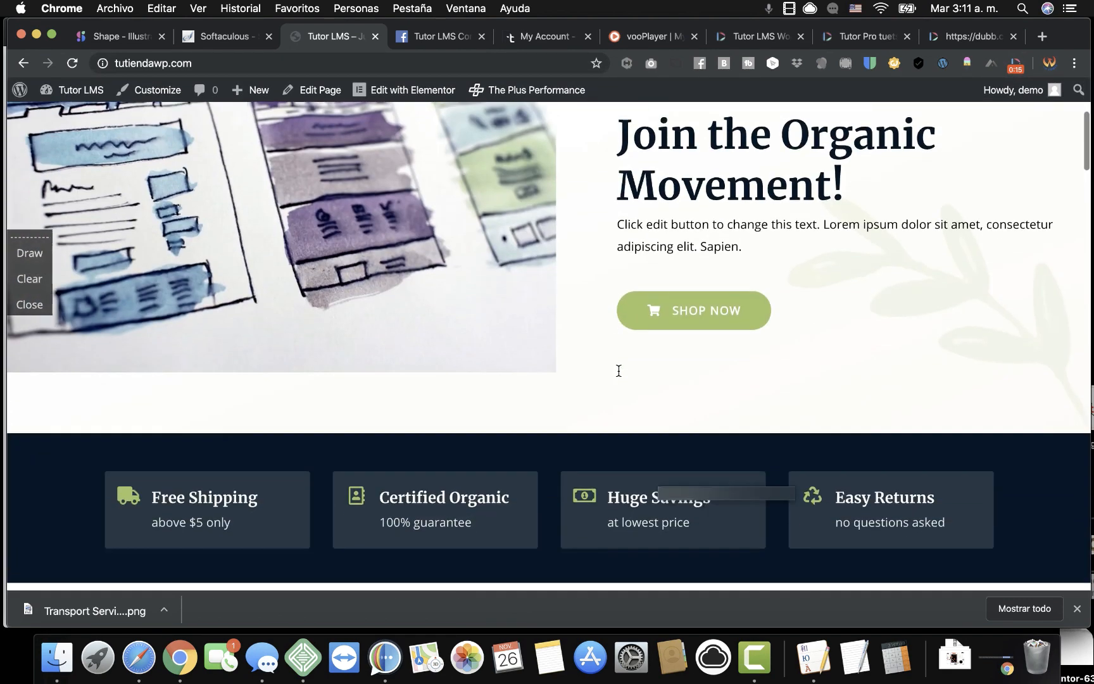
pyautogui.scroll(-3, 619, 418)
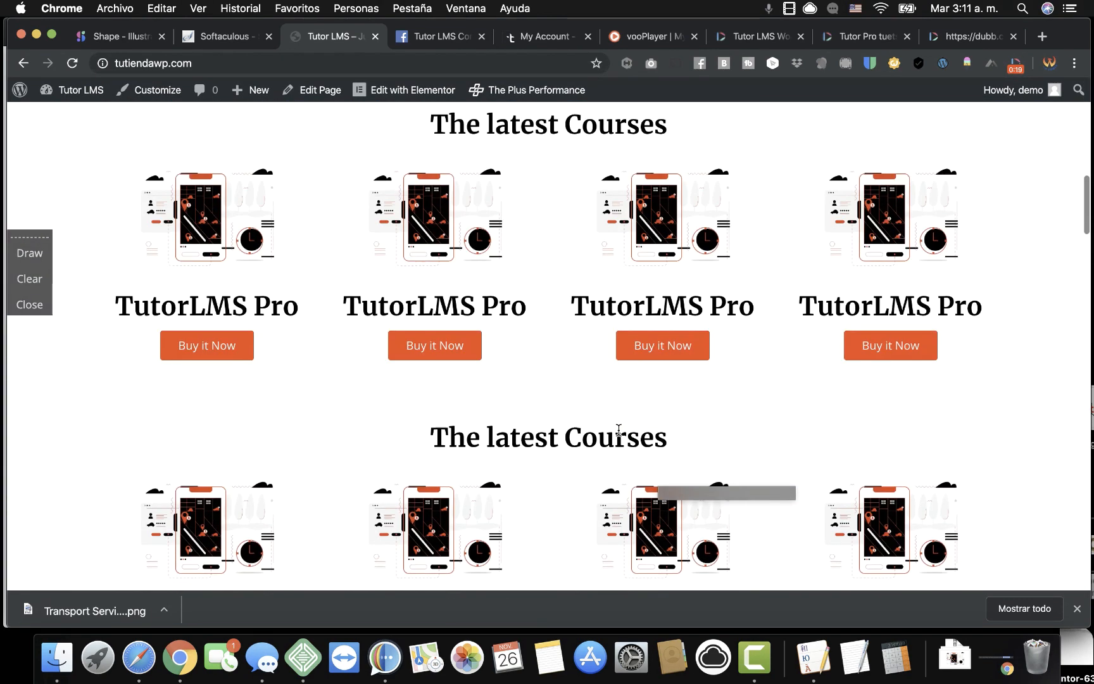
pyautogui.scroll(1, 576, 374)
pyautogui.scroll(-4, 576, 373)
pyautogui.scroll(-8, 576, 373)
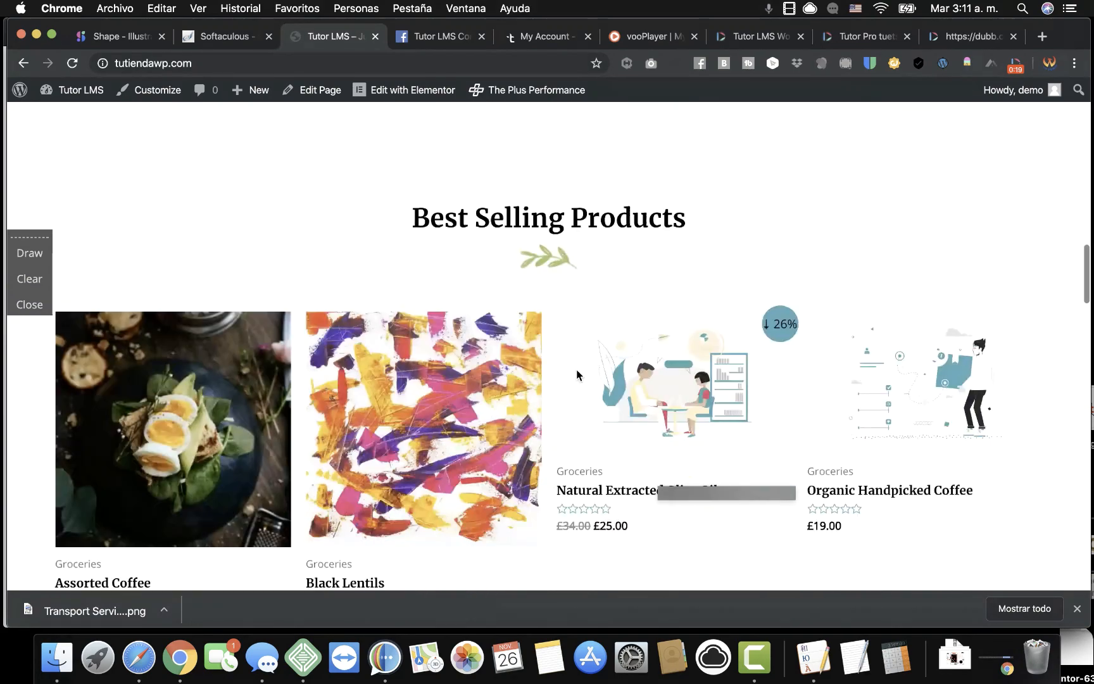
pyautogui.scroll(2, 578, 375)
pyautogui.scroll(-11, 550, 259)
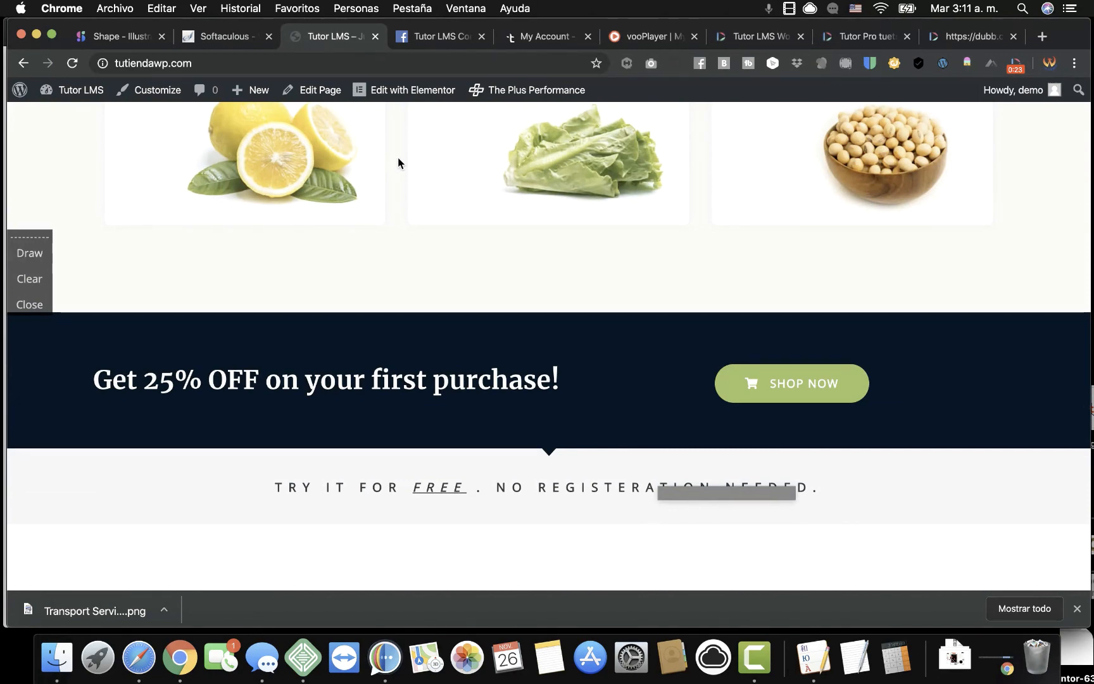
pyautogui.scroll(12, 399, 163)
pyautogui.scroll(4, 401, 169)
pyautogui.moveTo(73, 90)
pyautogui.click(68, 118)
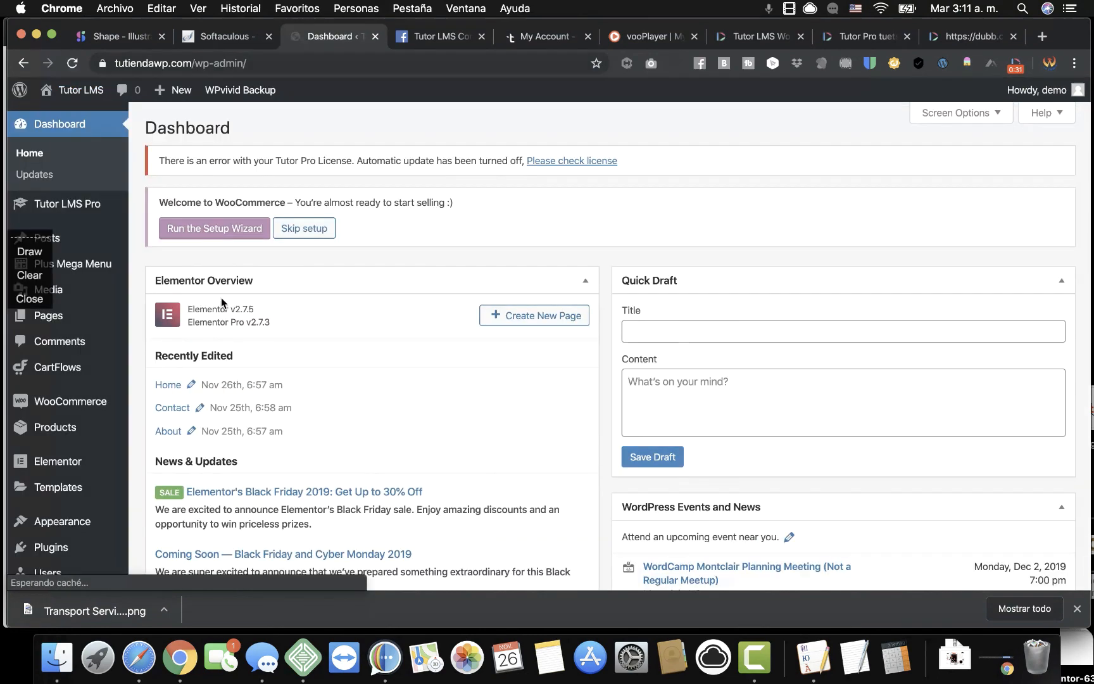
pyautogui.moveTo(75, 206)
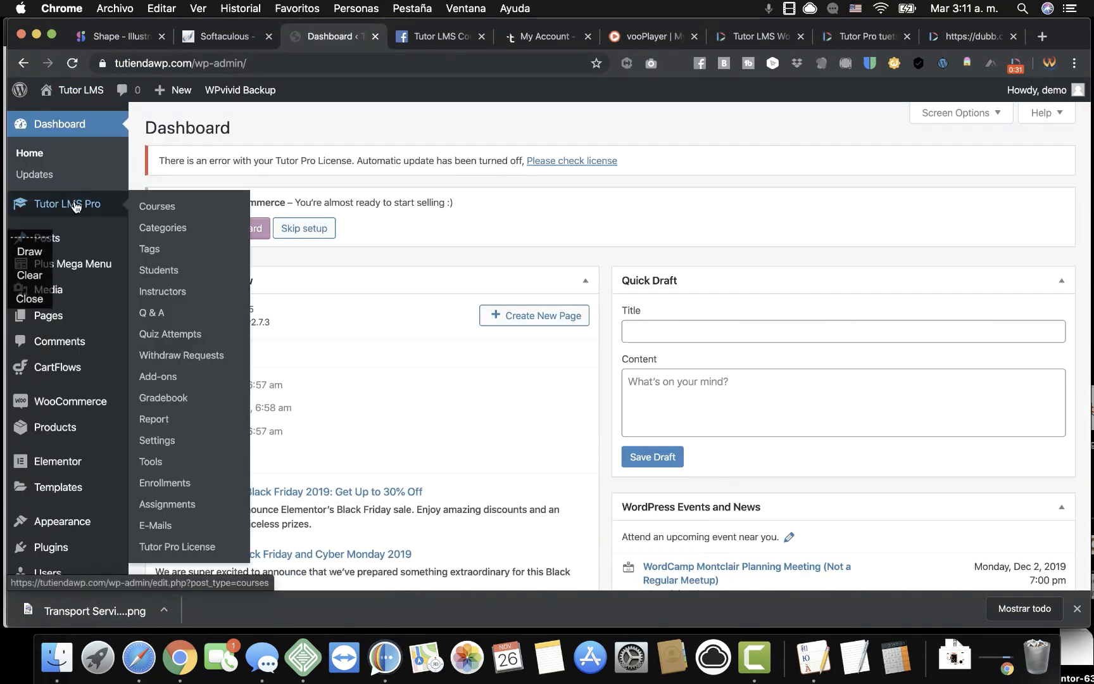
pyautogui.click(175, 212)
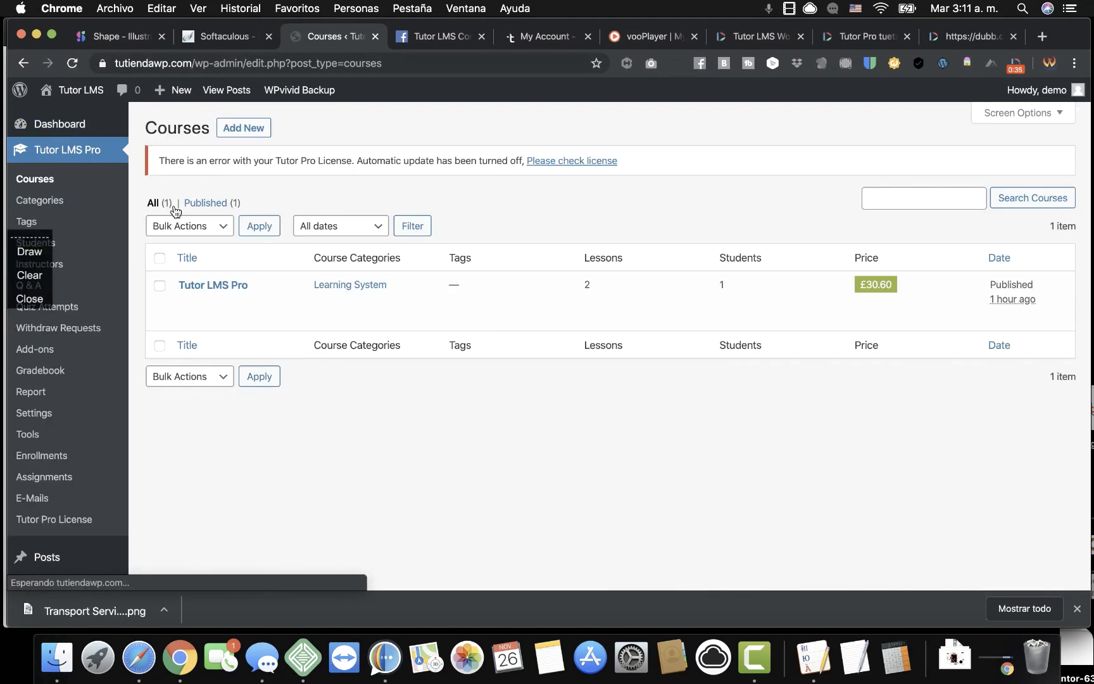
# Open the CartFlows Flows list.
pyautogui.scroll(-3, 88, 484)
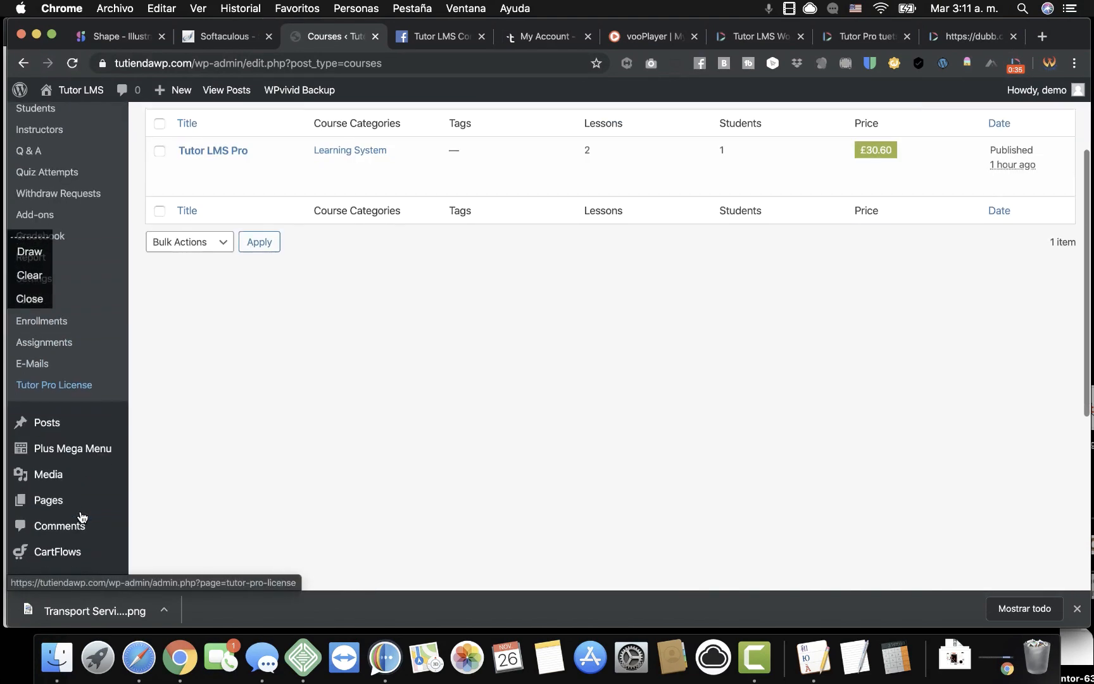
pyautogui.scroll(-2, 77, 524)
pyautogui.moveTo(81, 484)
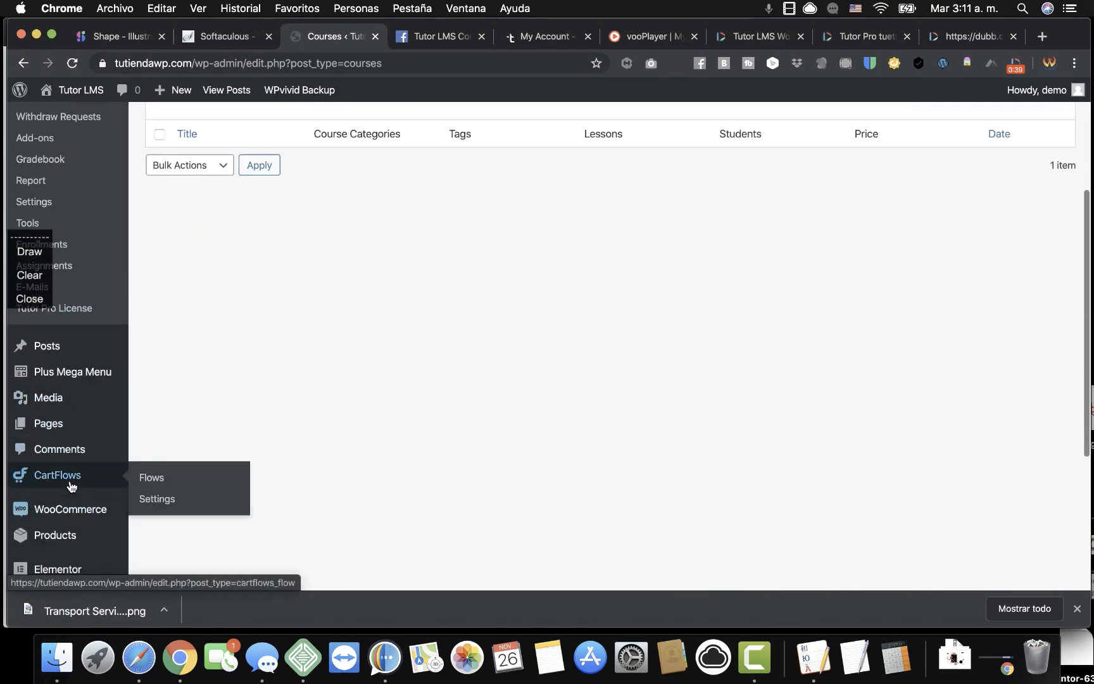
pyautogui.click(148, 480)
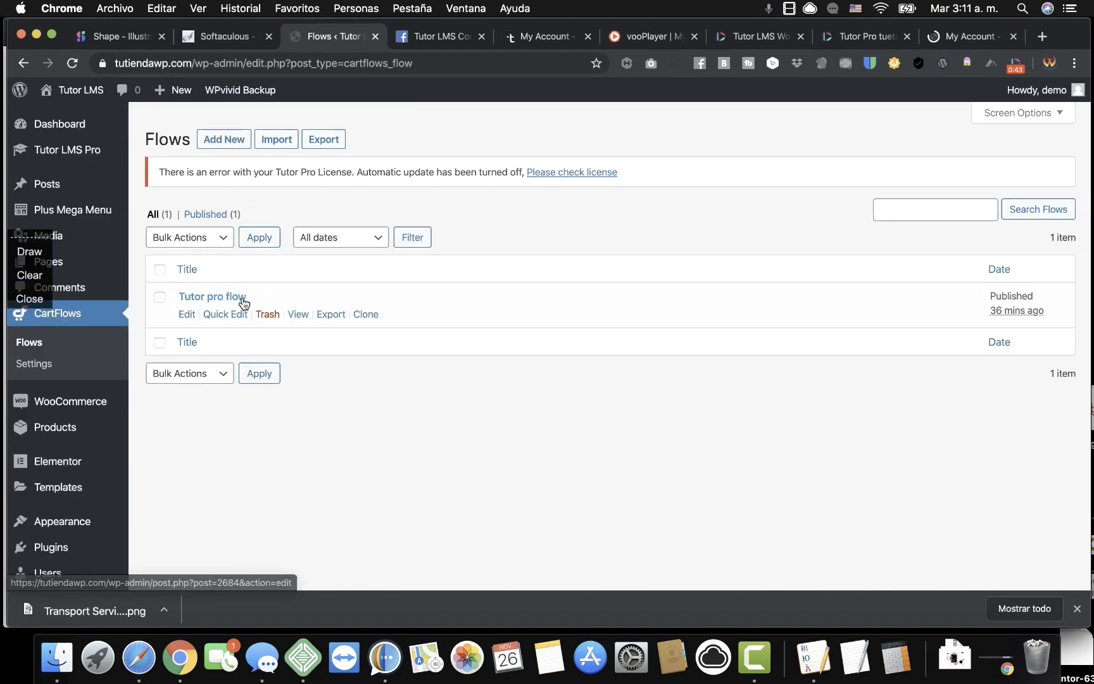
# Open the Tutor pro flow in a new tab and preview its Landing Page step.
pyautogui.rightClick(236, 302)
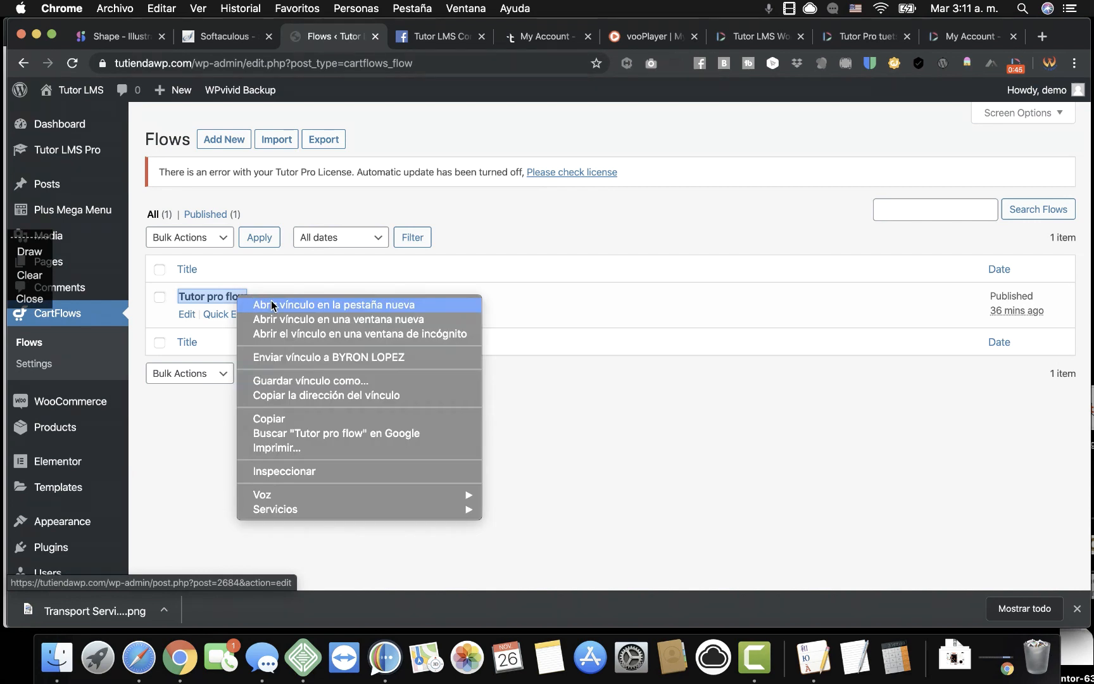
pyautogui.click(261, 306)
pyautogui.click(391, 39)
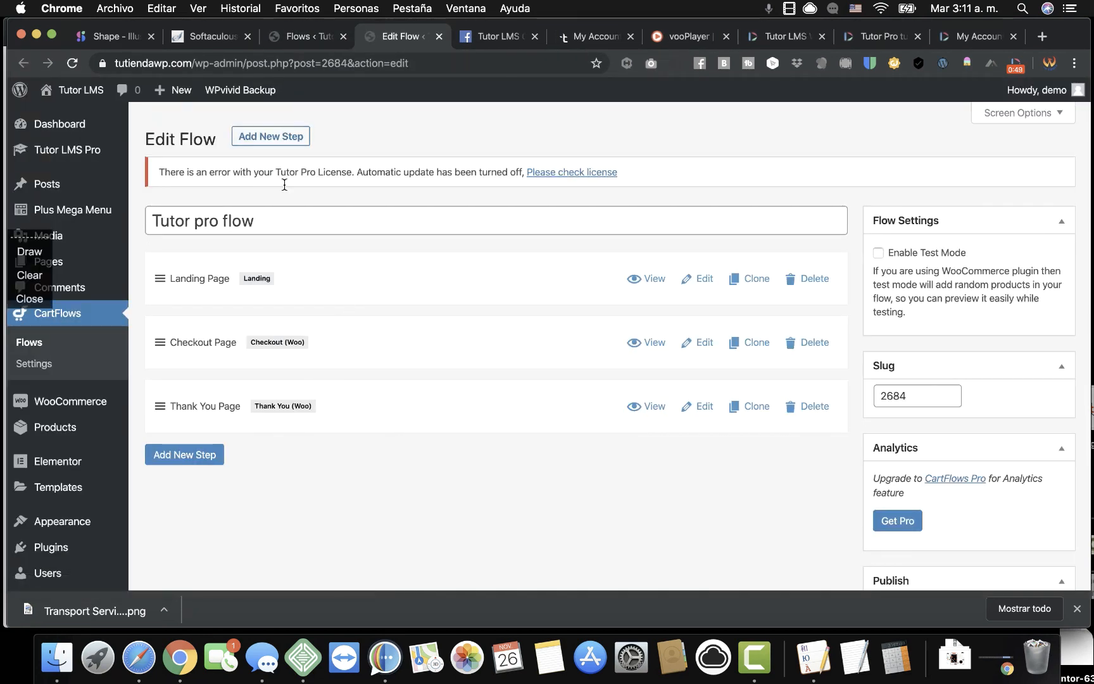
pyautogui.click(658, 287)
pyautogui.click(403, 36)
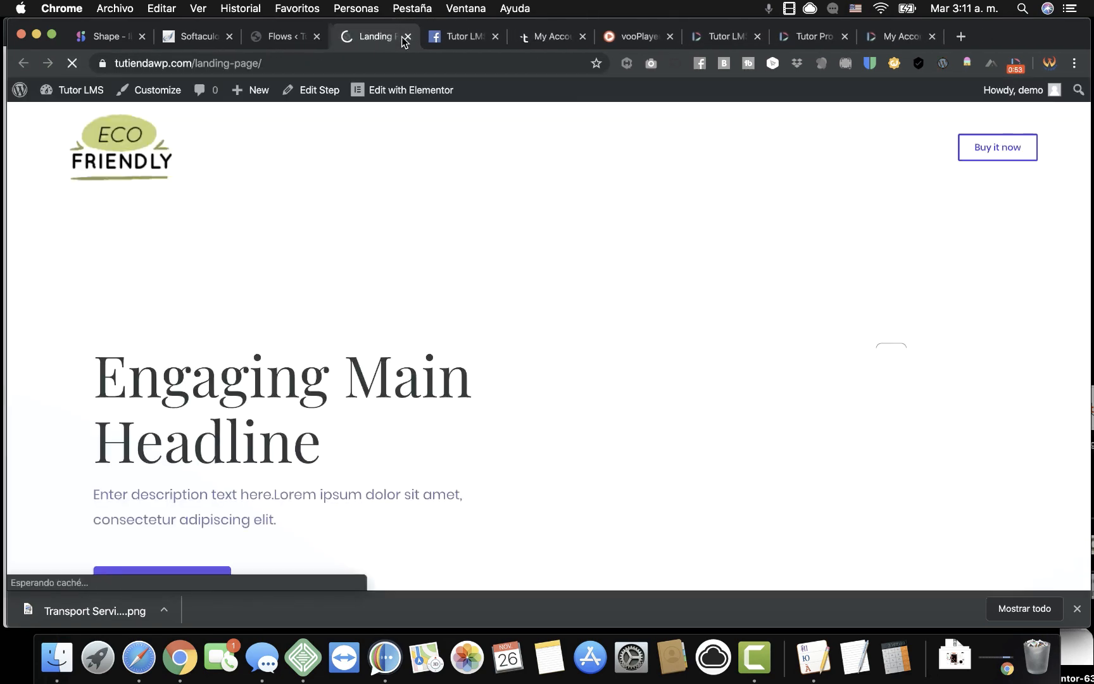
pyautogui.scroll(-10, 397, 258)
pyautogui.scroll(-10, 397, 257)
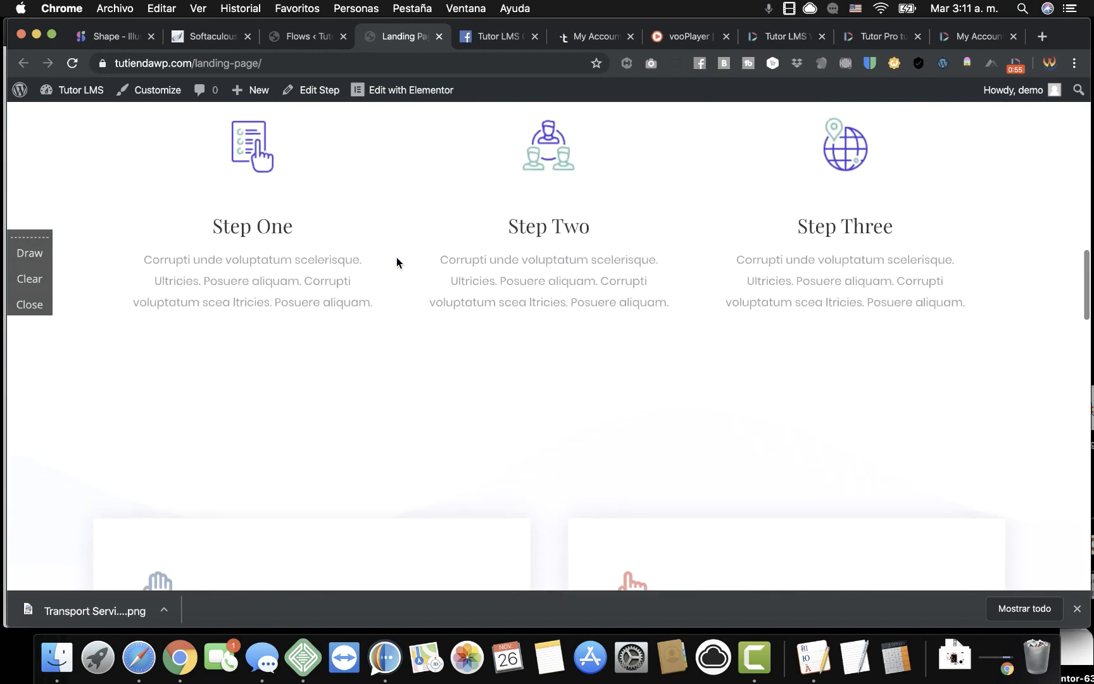
# Open the Tutor LMS Pro course for editing from the Tutor LMS courses list.
pyautogui.click(299, 44)
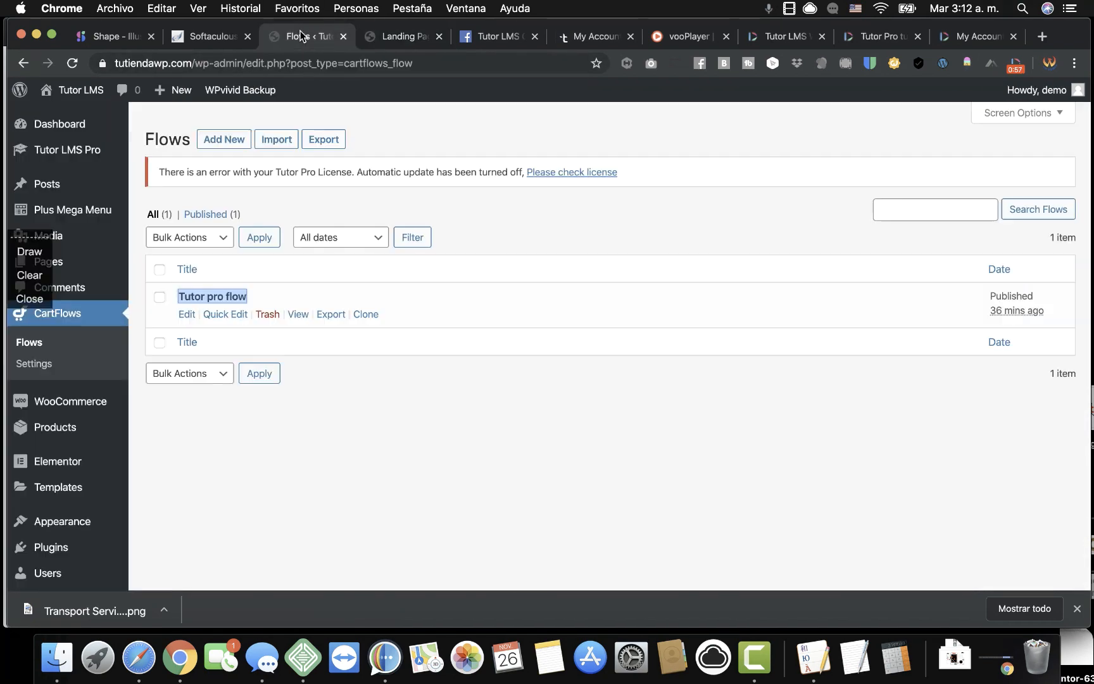
pyautogui.moveTo(69, 146)
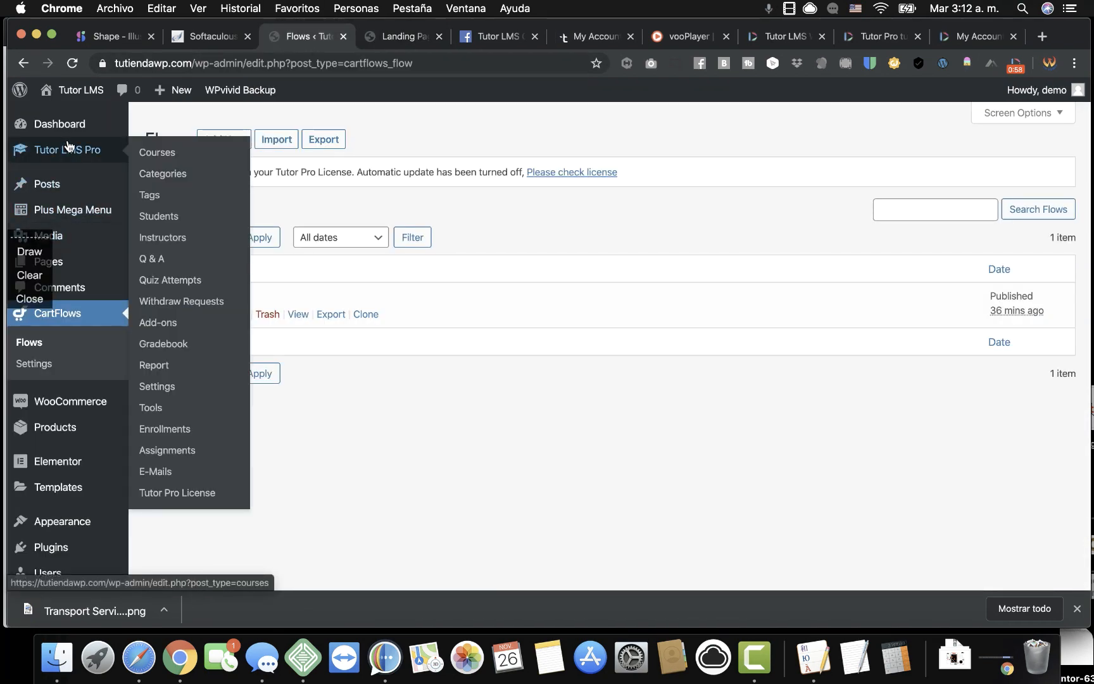
pyautogui.click(160, 155)
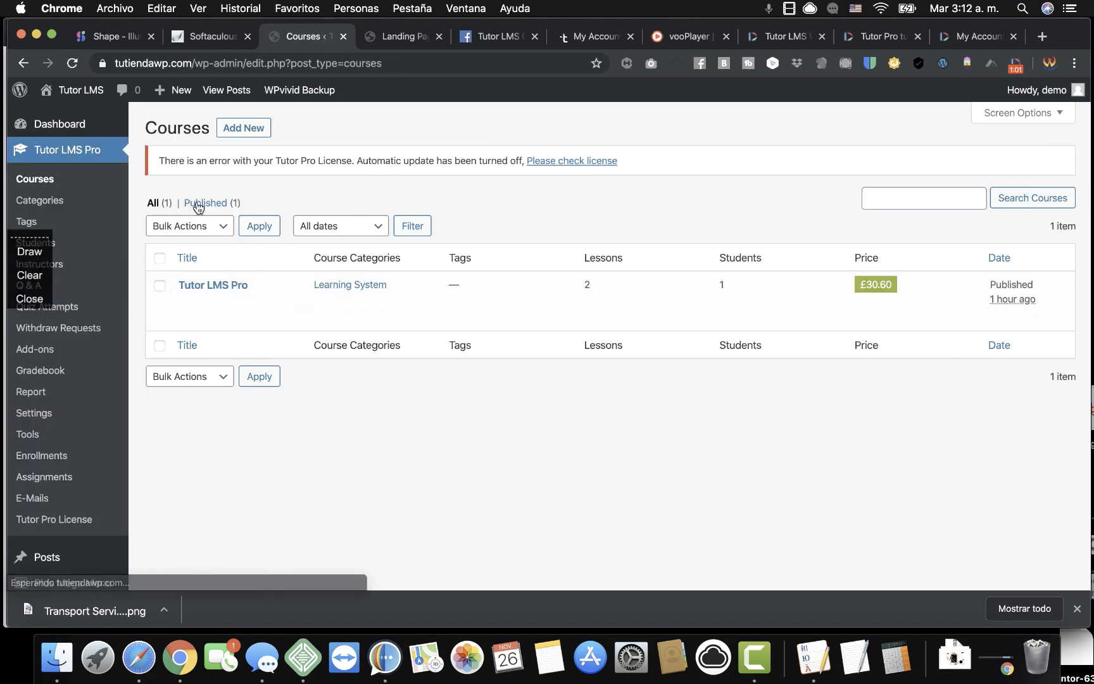
pyautogui.click(233, 288)
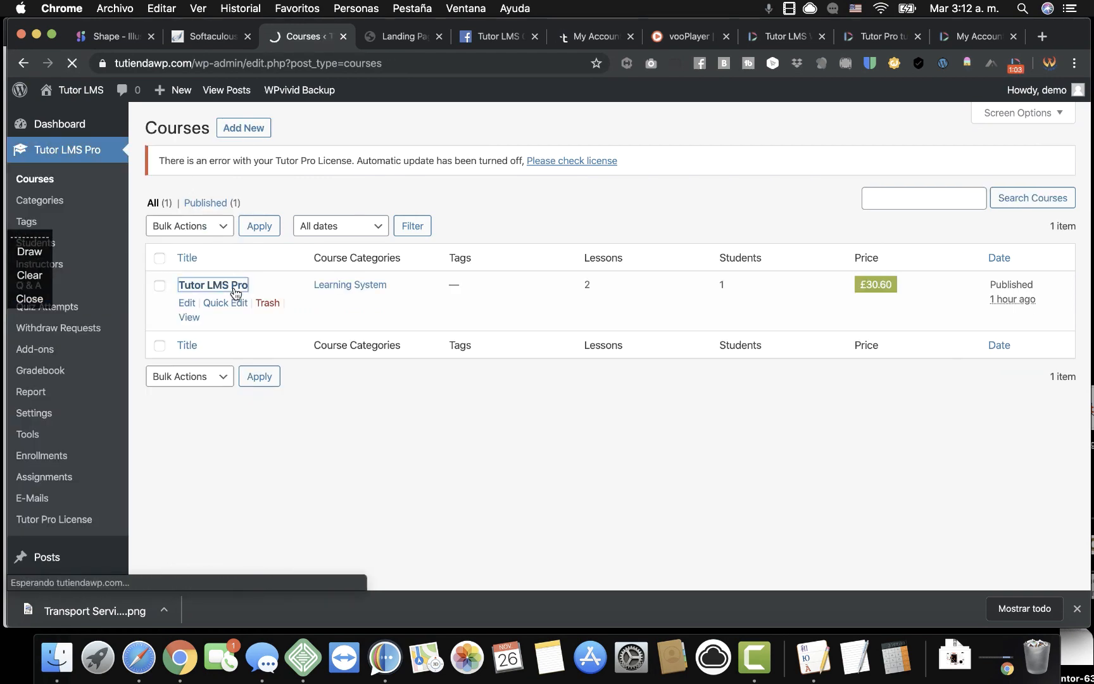
# Confirm the course's linked product is TutorLMS Pro.
pyautogui.scroll(-10, 415, 391)
pyautogui.scroll(-5, 414, 398)
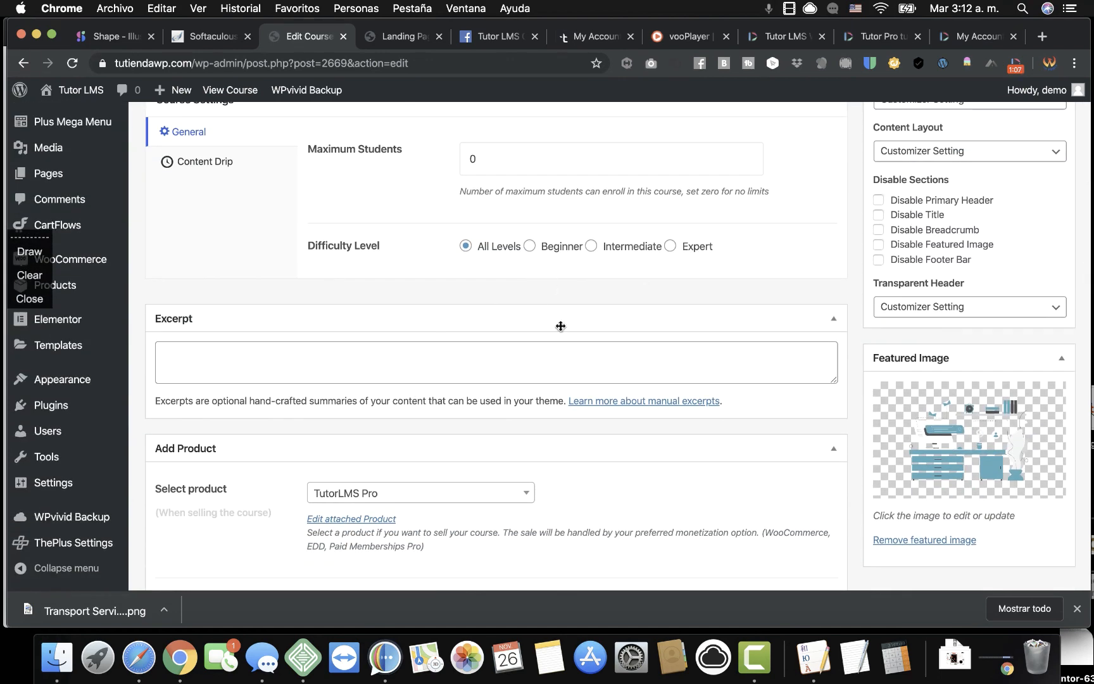
pyautogui.scroll(-3, 516, 357)
pyautogui.click(423, 324)
pyautogui.click(438, 320)
# Expand all topics of Lesson 1 in Course Builder and review them.
pyautogui.scroll(-3, 522, 447)
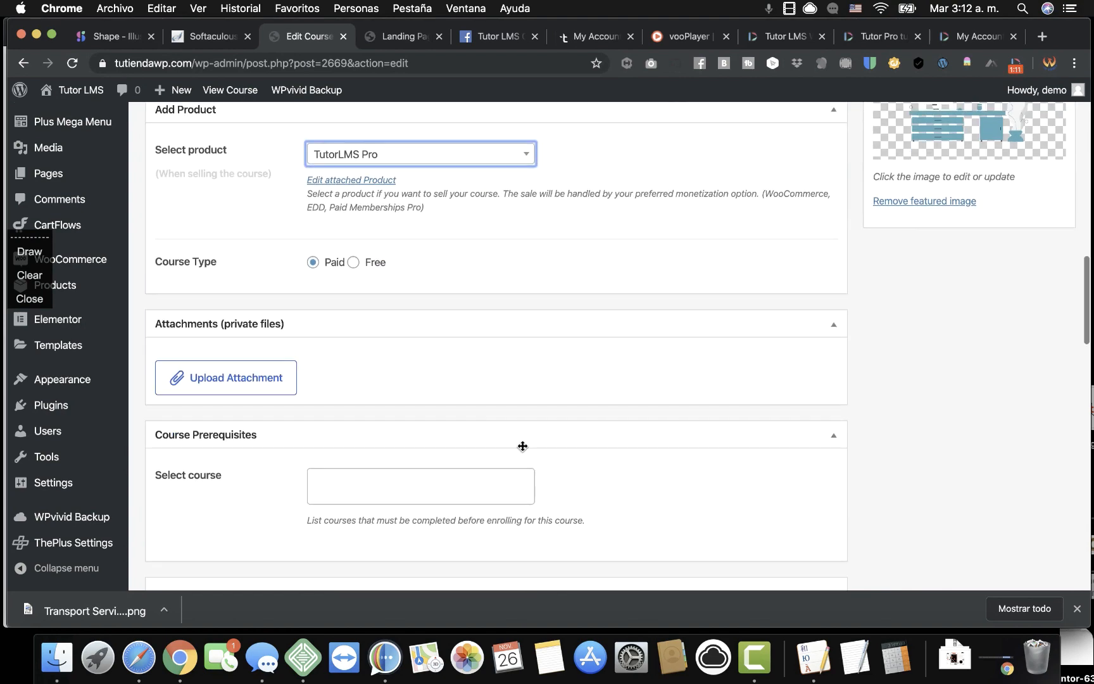
pyautogui.scroll(3, 368, 282)
pyautogui.scroll(-8, 367, 280)
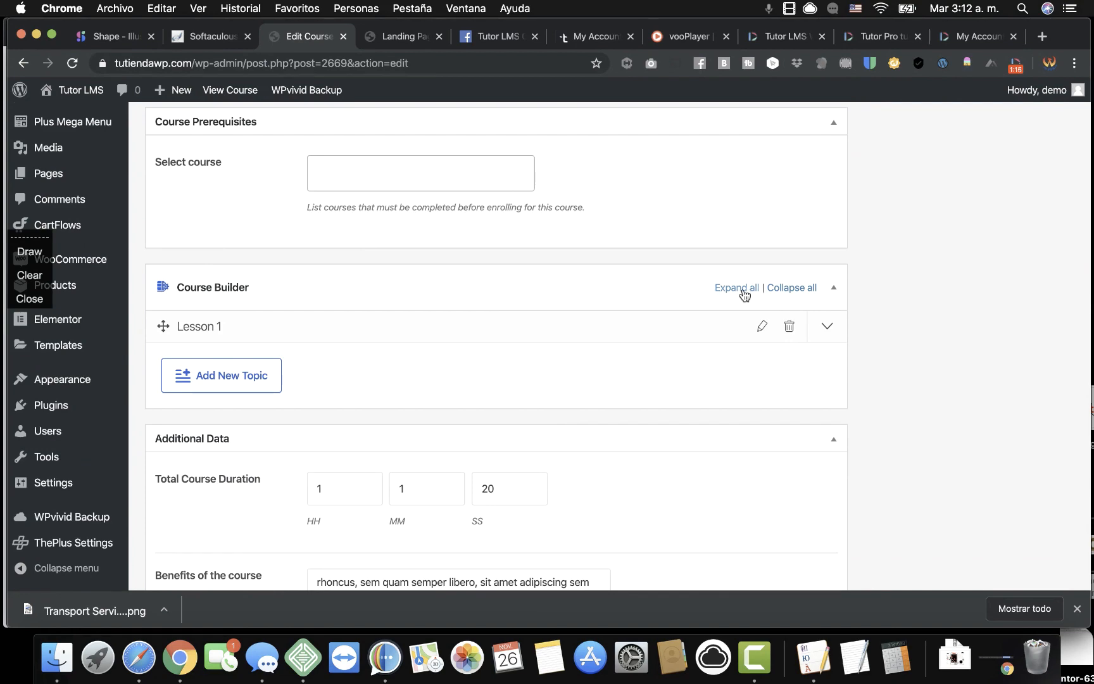
pyautogui.click(737, 288)
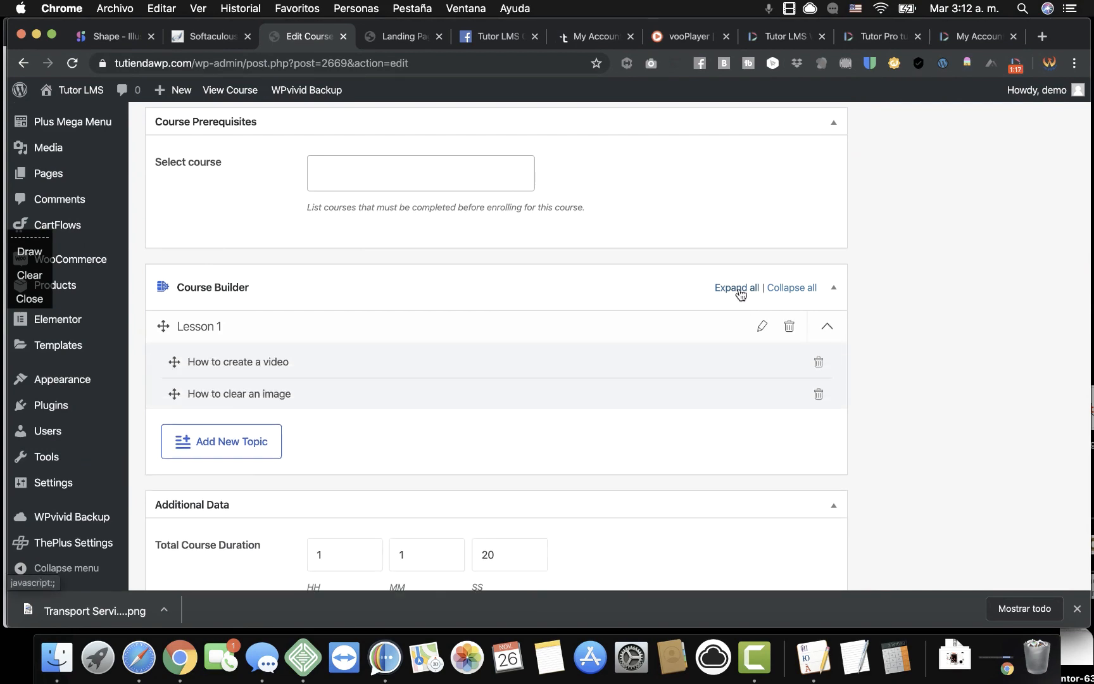
pyautogui.scroll(-8, 471, 342)
pyautogui.scroll(-10, 470, 337)
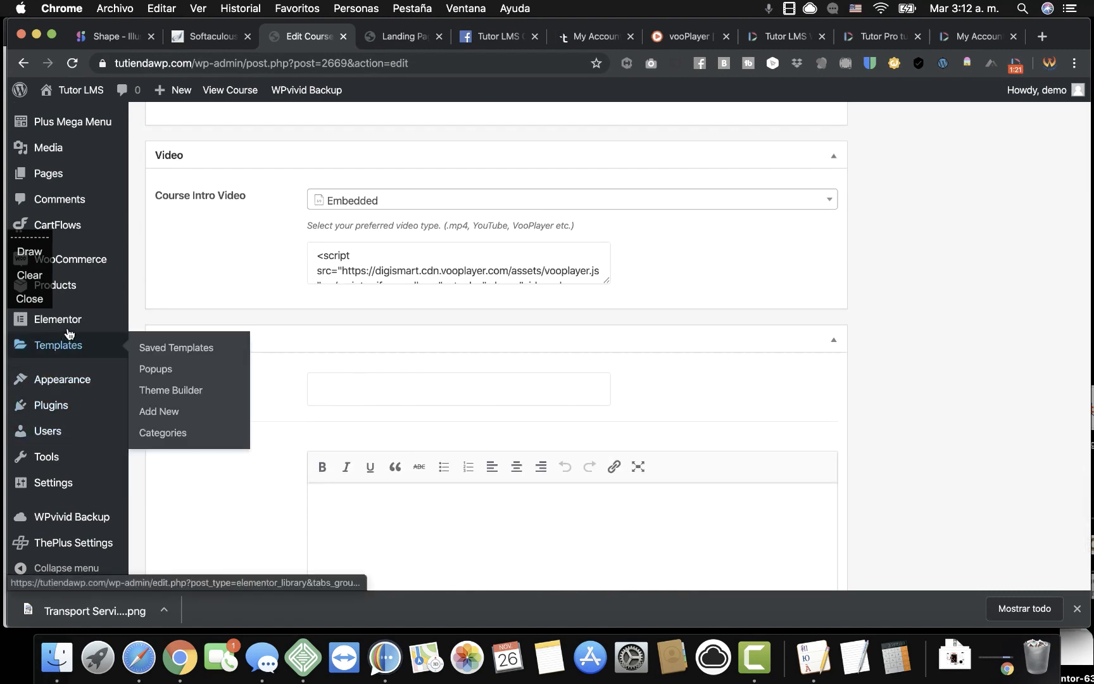
pyautogui.moveTo(80, 261)
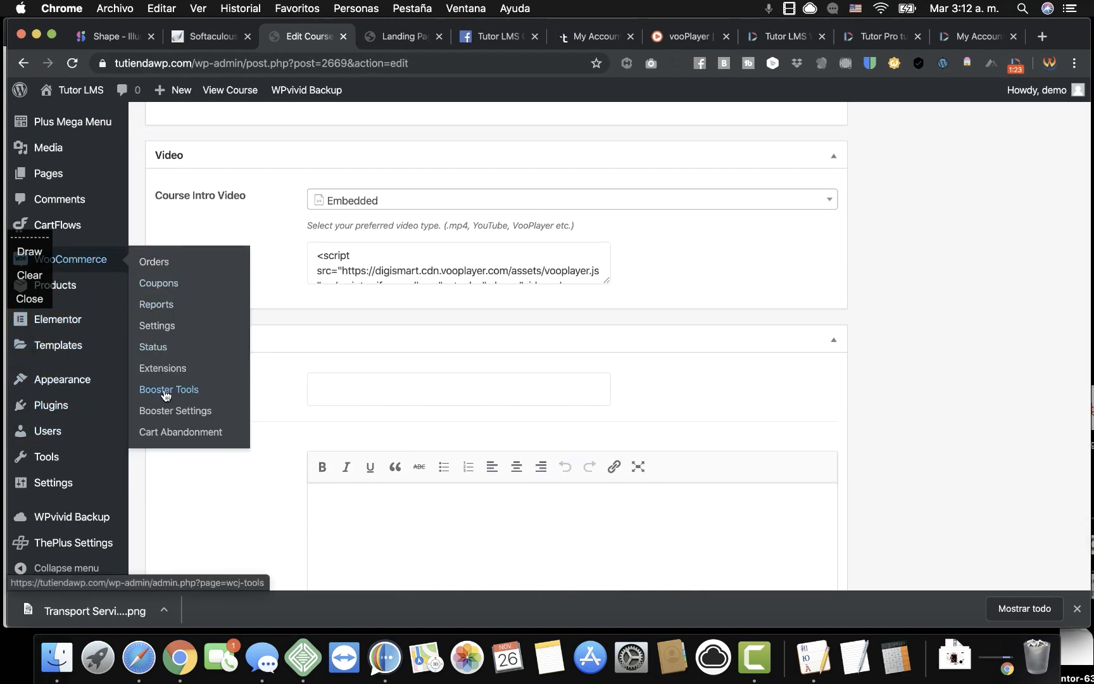
pyautogui.scroll(-2, 152, 447)
pyautogui.moveTo(53, 492)
pyautogui.scroll(-2, 53, 493)
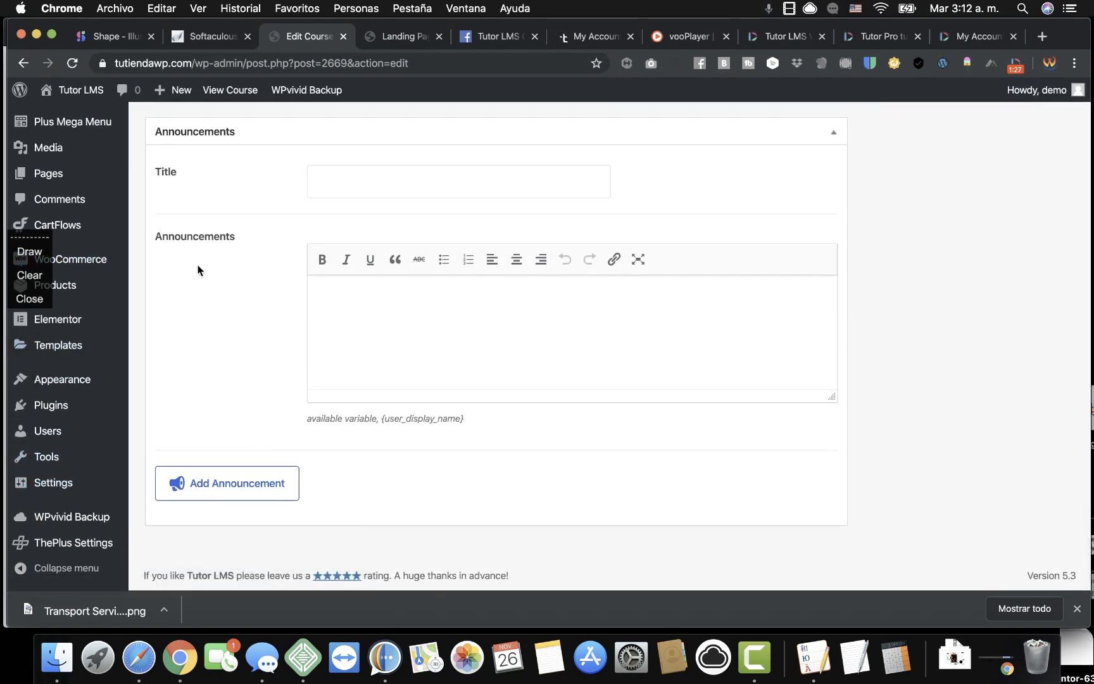
pyautogui.scroll(12, 198, 270)
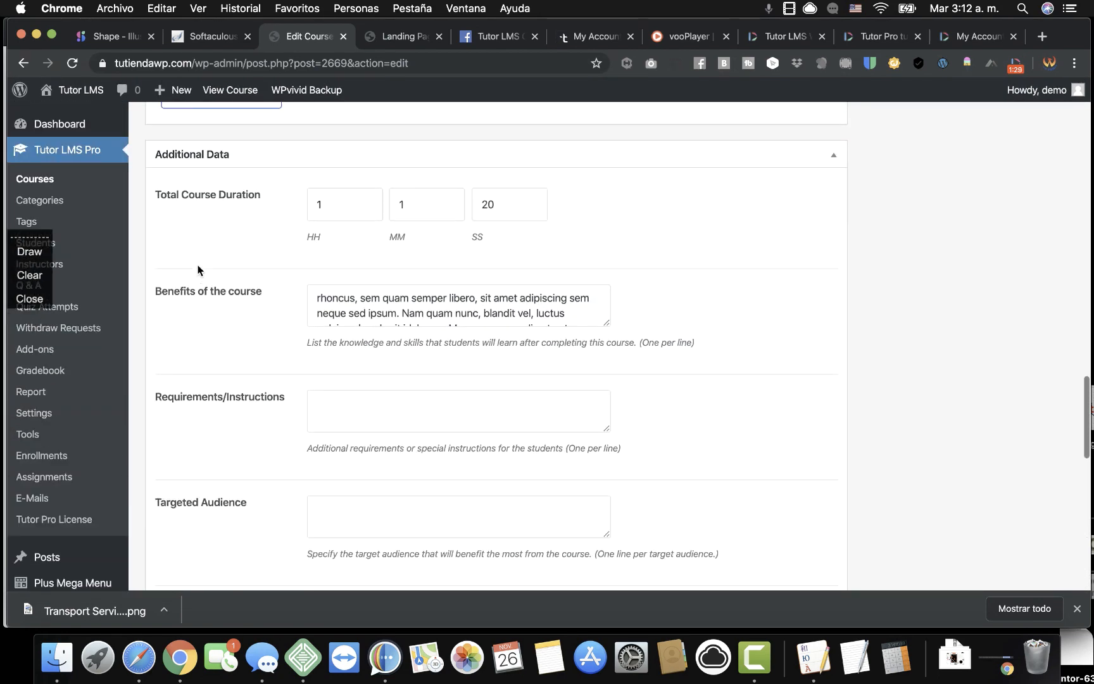
pyautogui.scroll(10, 198, 270)
pyautogui.scroll(18, 140, 188)
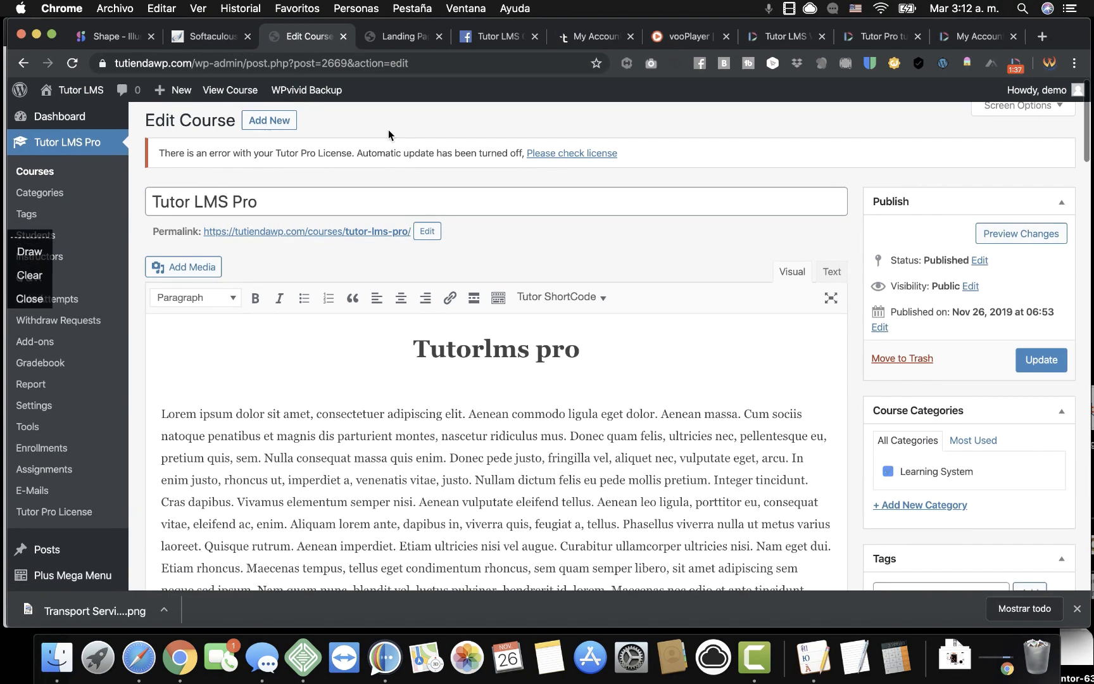
pyautogui.scroll(-2, 388, 134)
pyautogui.scroll(2, 389, 134)
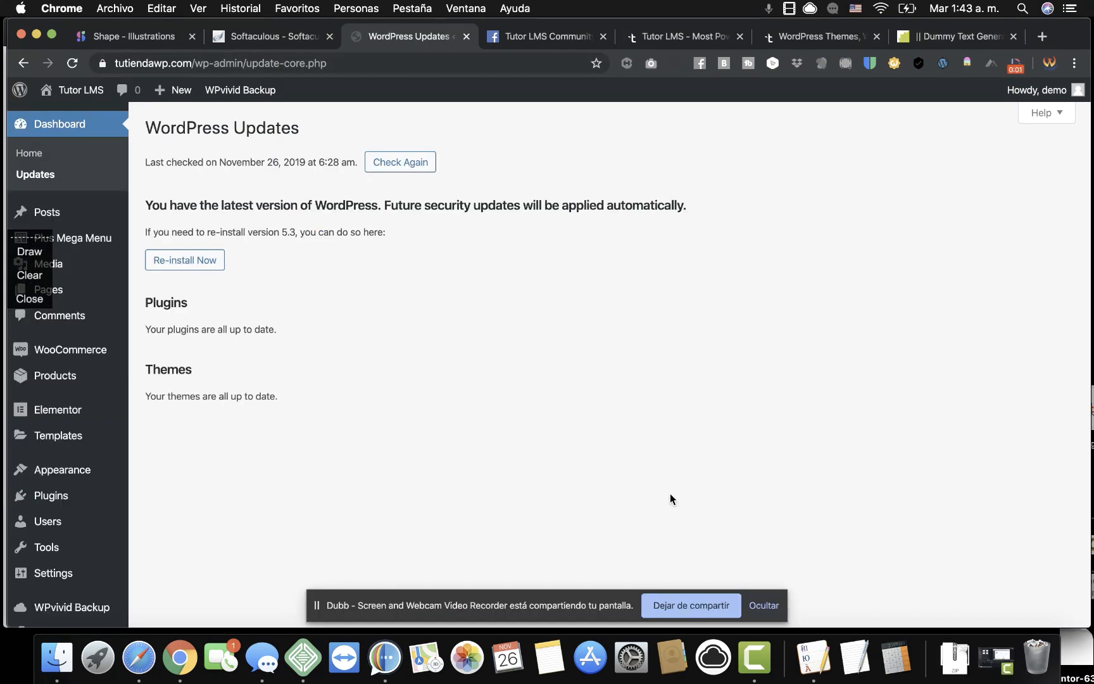
# View the store homepage in a new tab, then return to the Updates page.
pyautogui.click(771, 606)
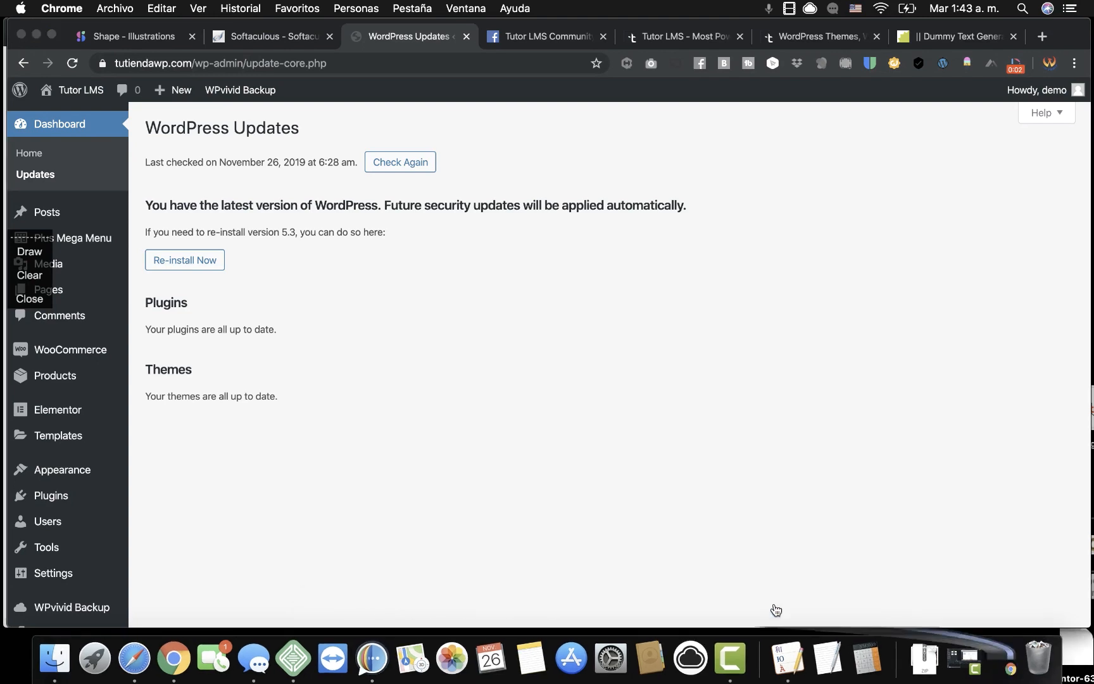
pyautogui.moveTo(42, 303)
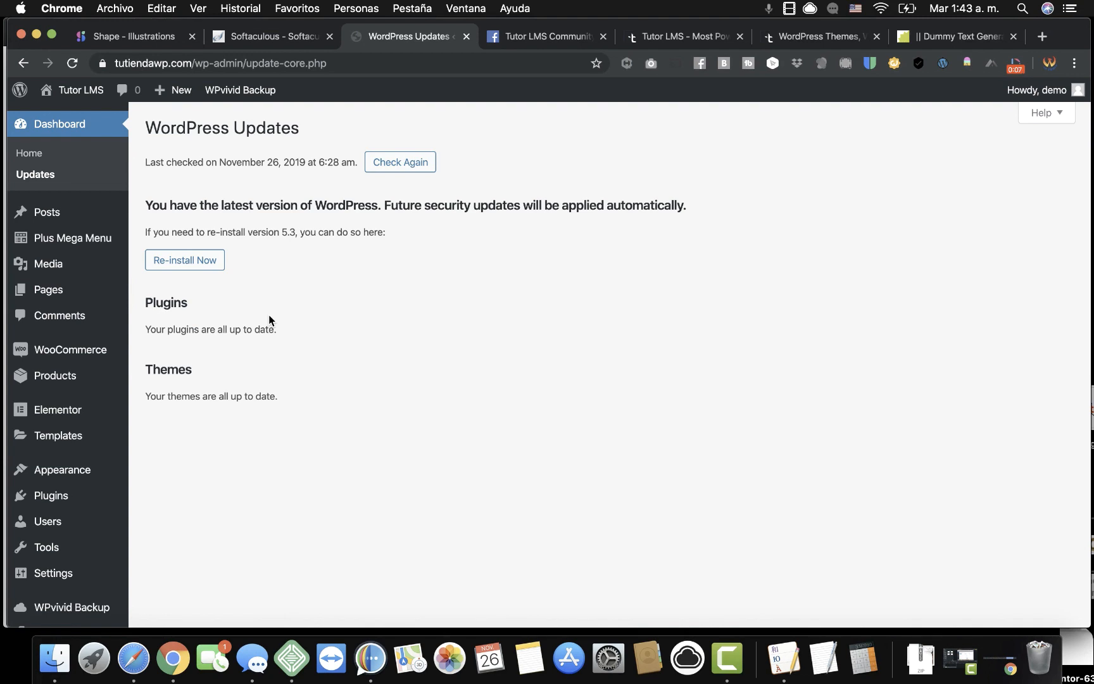
pyautogui.rightClick(86, 90)
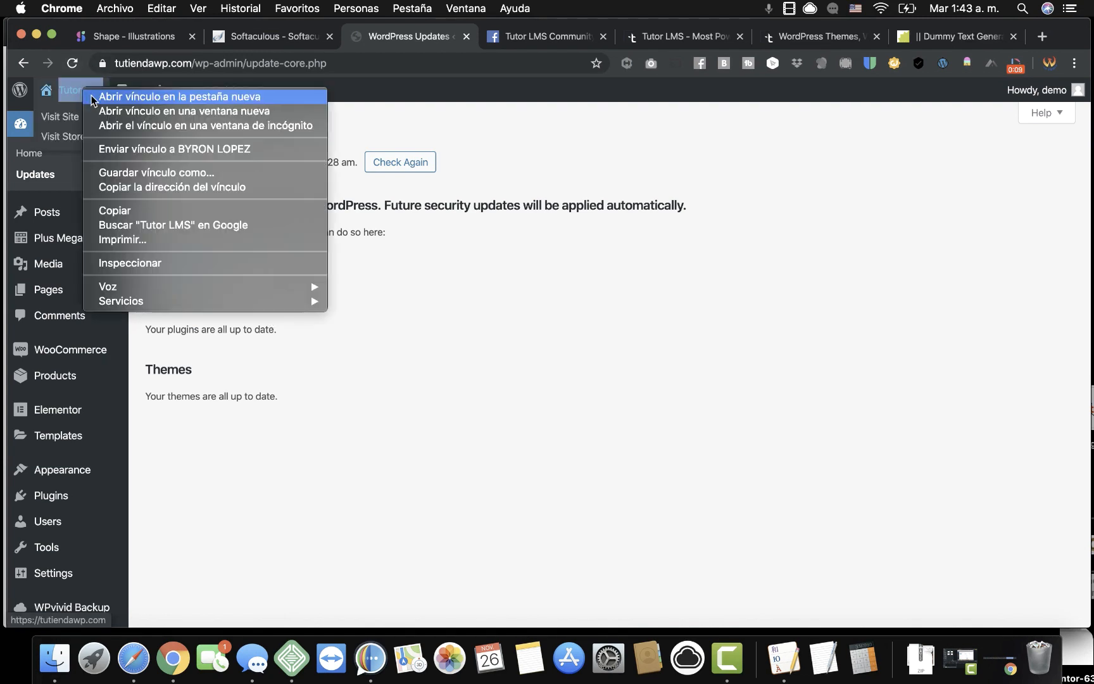
pyautogui.click(112, 100)
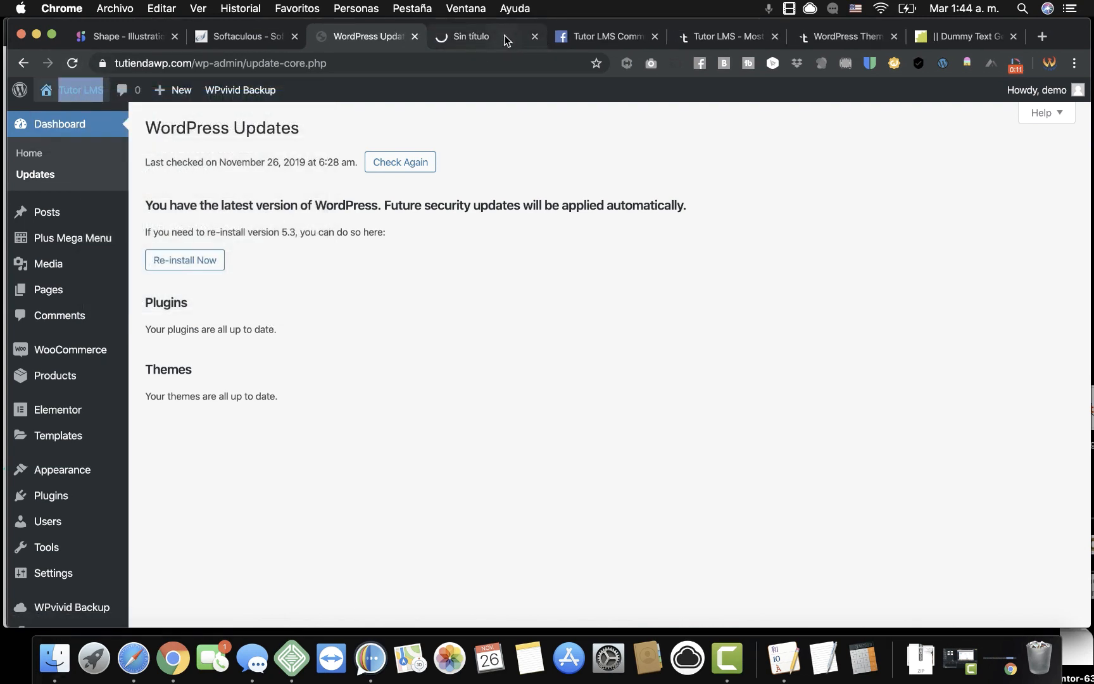
pyautogui.click(505, 38)
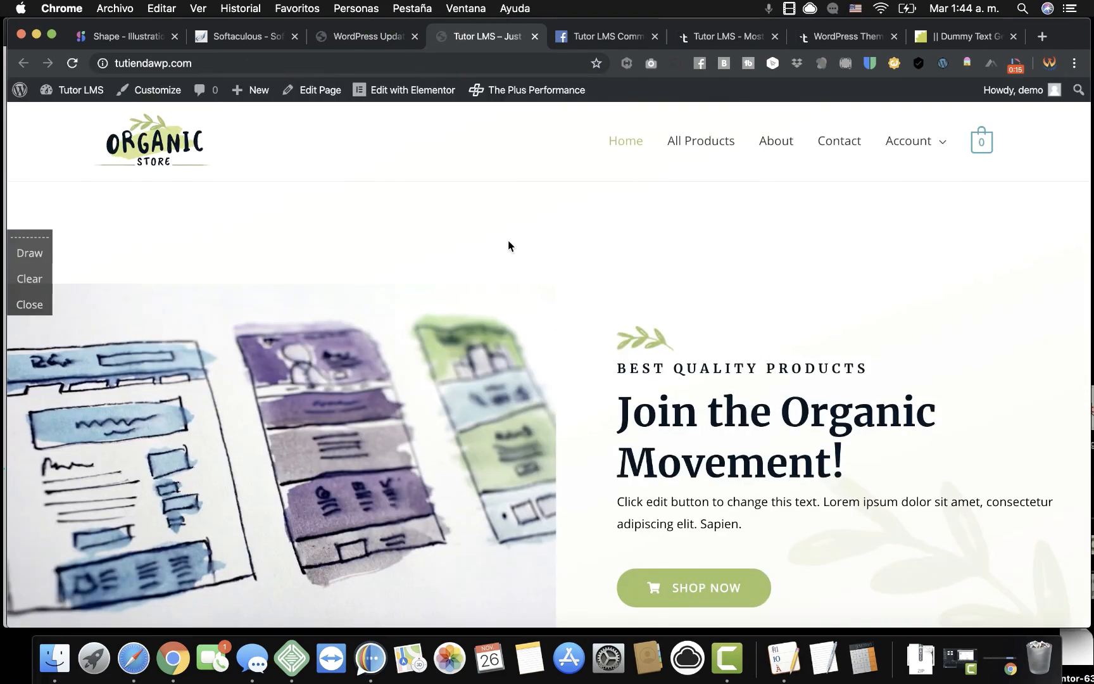
pyautogui.scroll(-15, 508, 241)
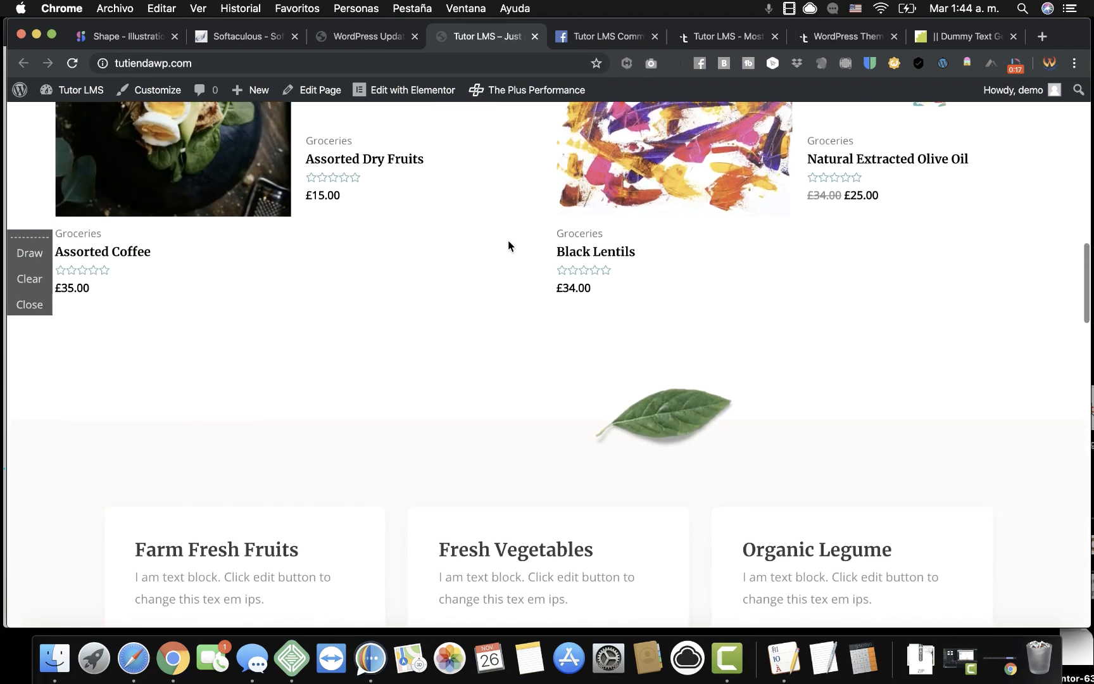
pyautogui.scroll(10, 508, 244)
pyautogui.click(371, 37)
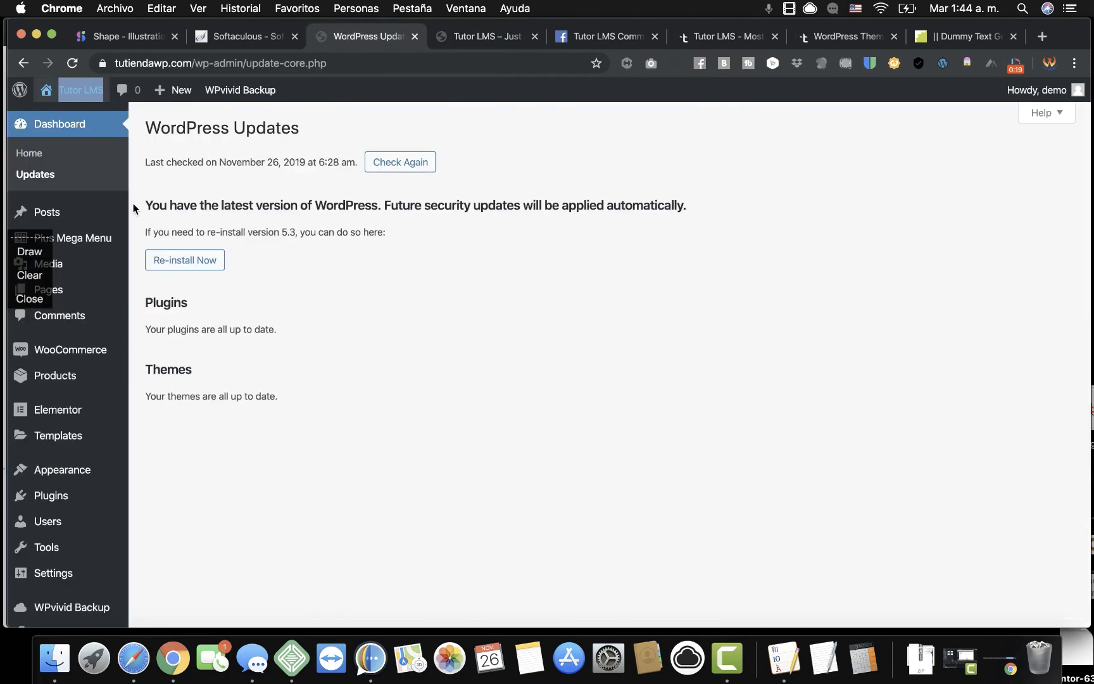
# Open Appearance > Themes to see the installed themes with Astra active.
pyautogui.click(30, 299)
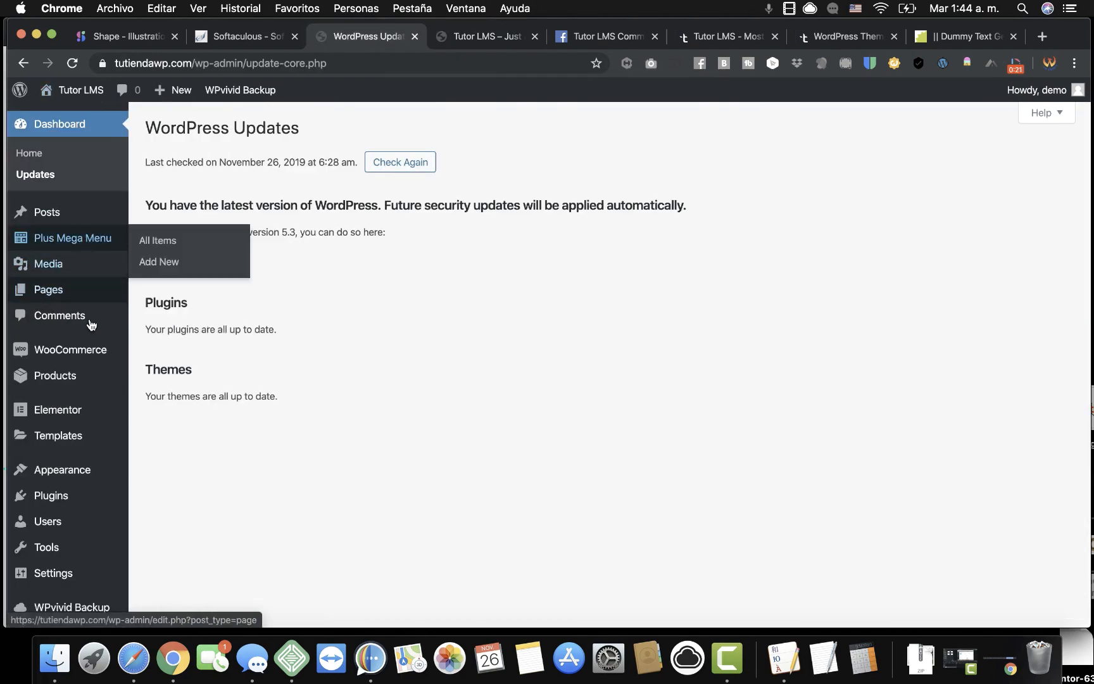
pyautogui.moveTo(93, 470)
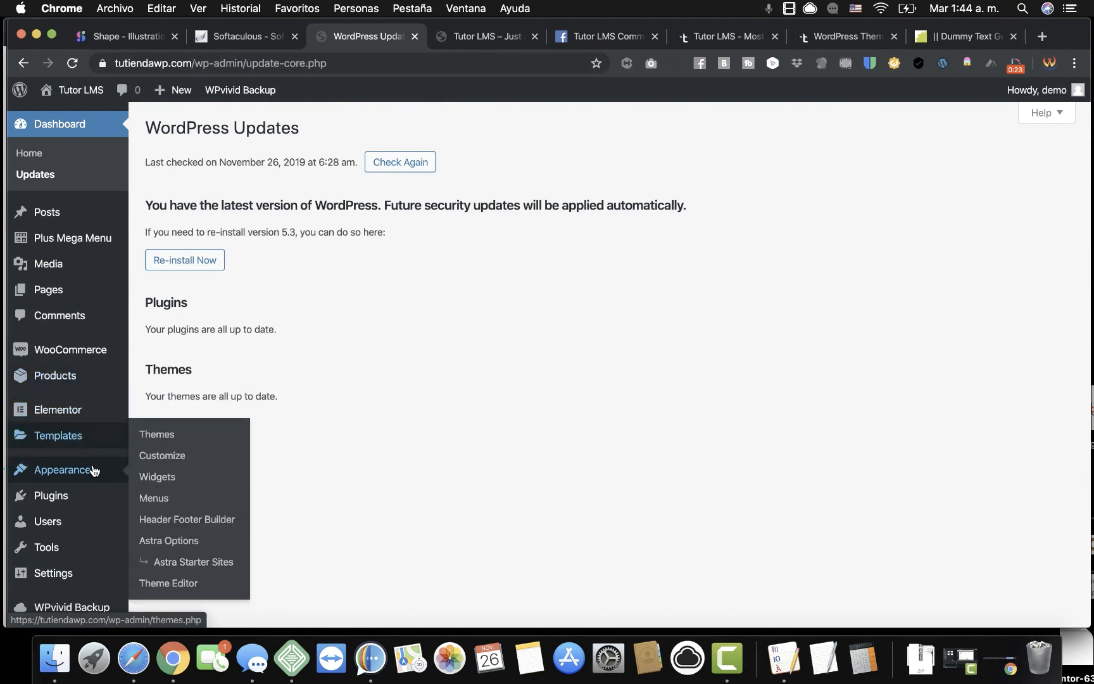
pyautogui.click(157, 437)
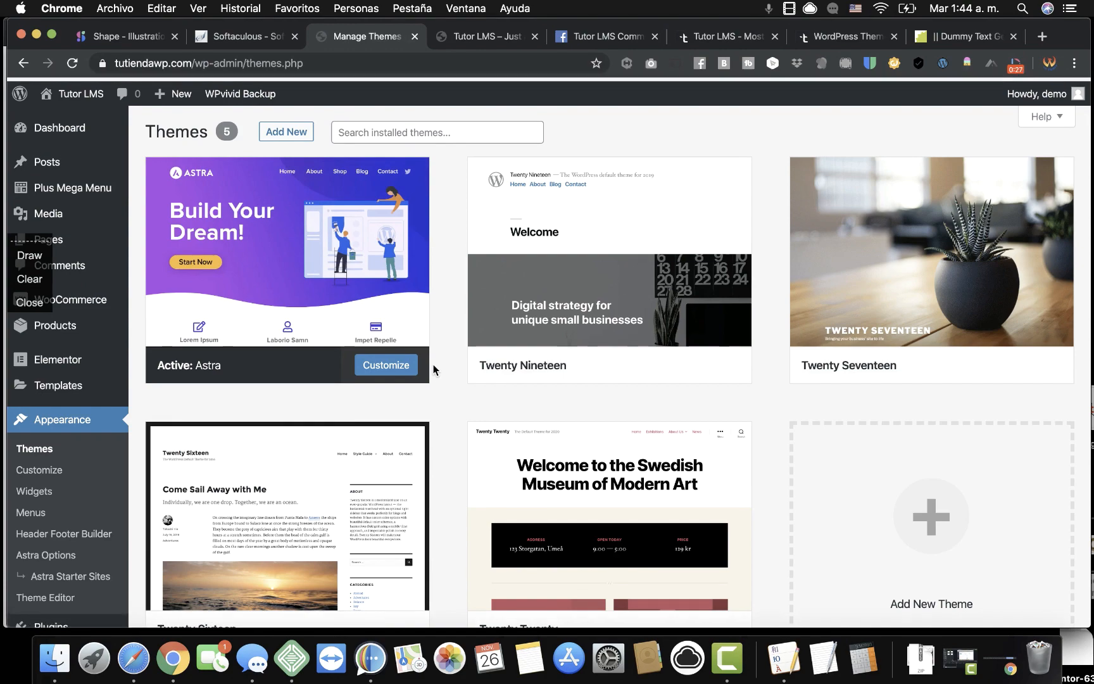
pyautogui.scroll(-5, 434, 364)
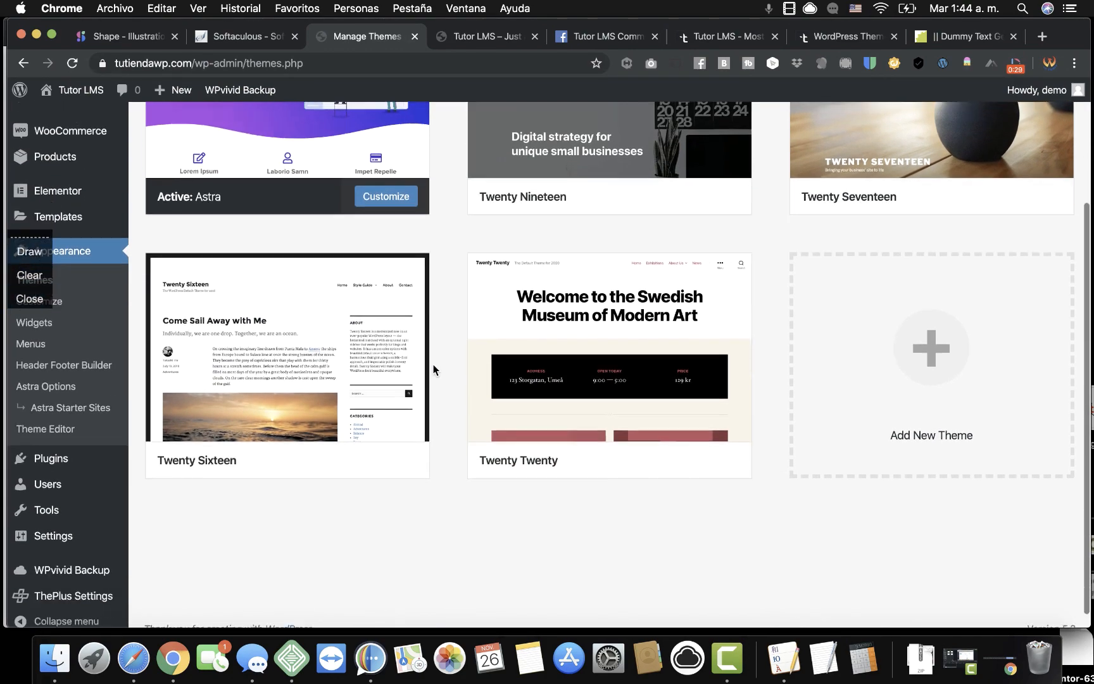
pyautogui.scroll(6, 433, 364)
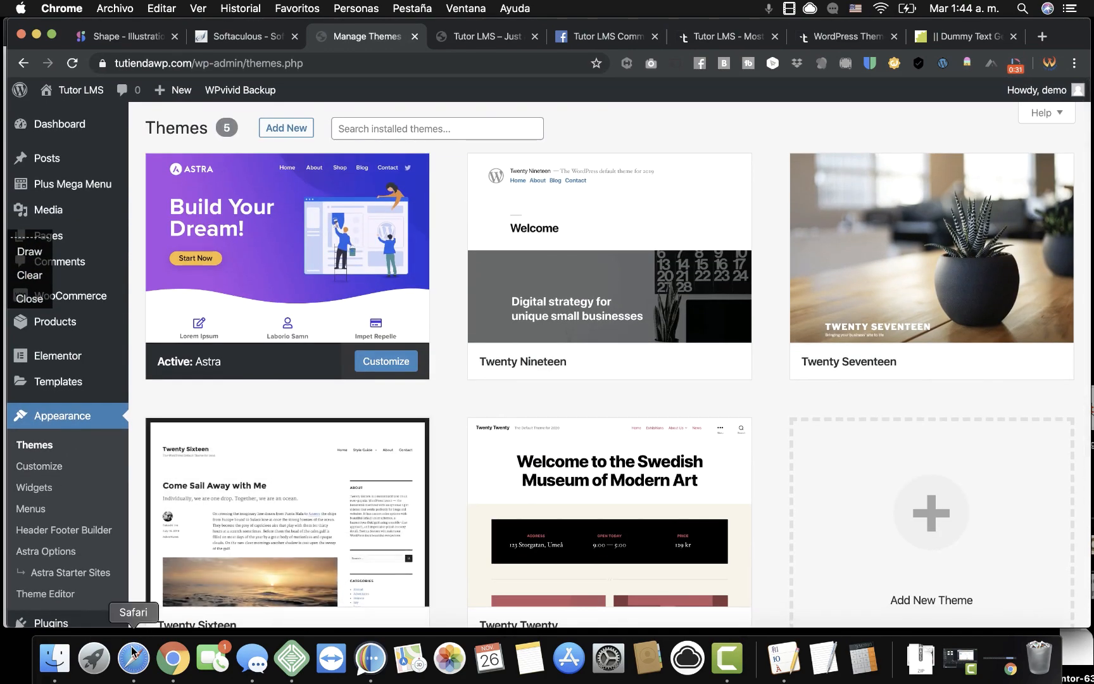
pyautogui.click(132, 652)
pyautogui.scroll(15, 185, 291)
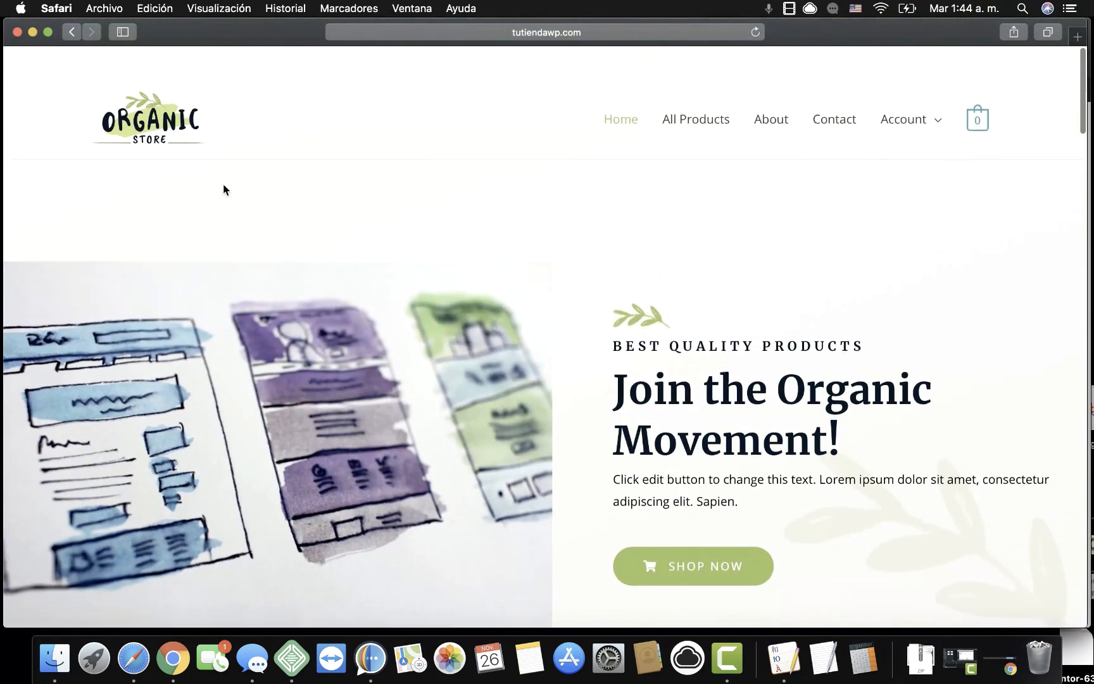
pyautogui.click(175, 114)
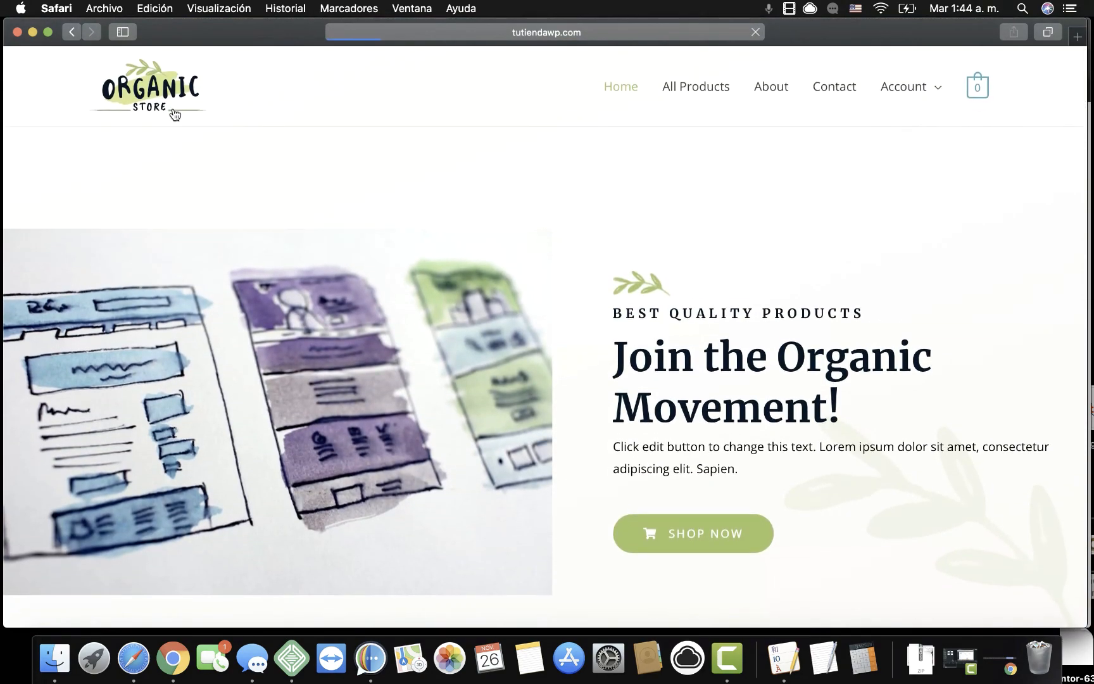
pyautogui.scroll(-5, 532, 391)
pyautogui.scroll(10, 532, 391)
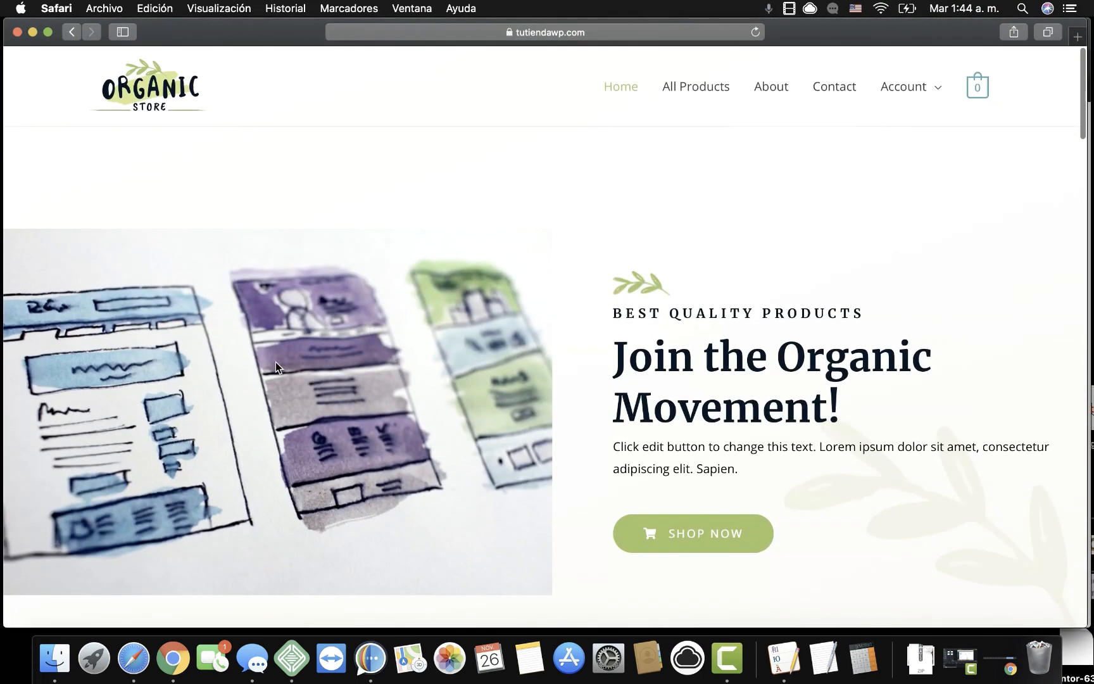
pyautogui.scroll(-1, 262, 359)
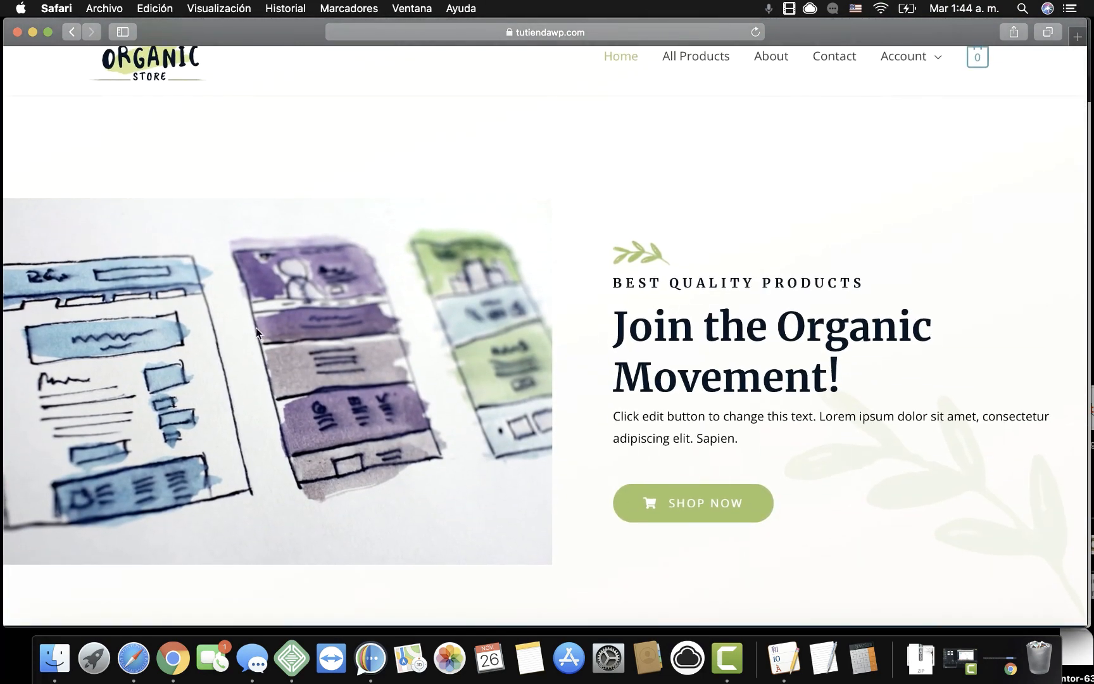
pyautogui.scroll(-2, 360, 368)
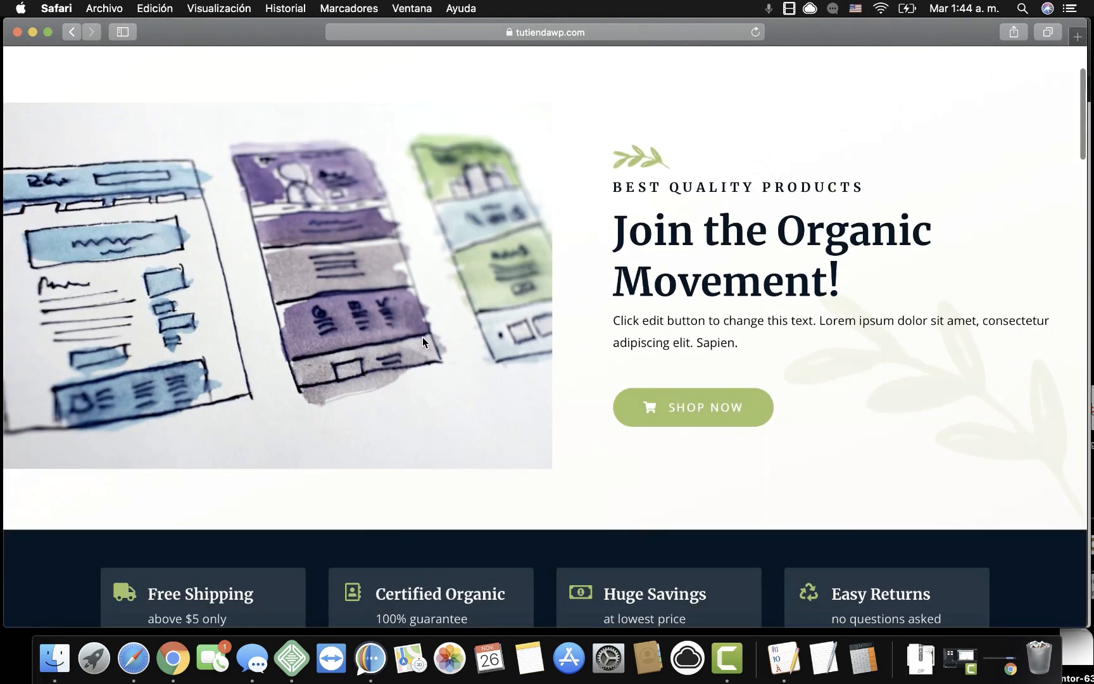
pyautogui.scroll(-4, 422, 337)
pyautogui.scroll(-10, 533, 271)
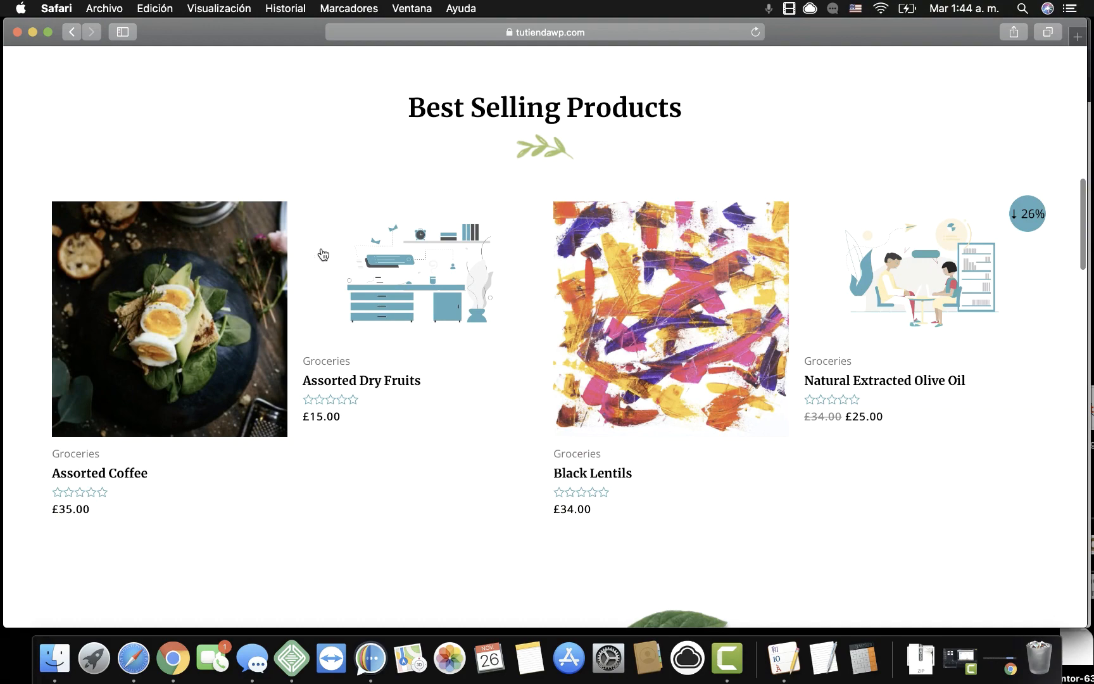
pyautogui.scroll(-20, 265, 538)
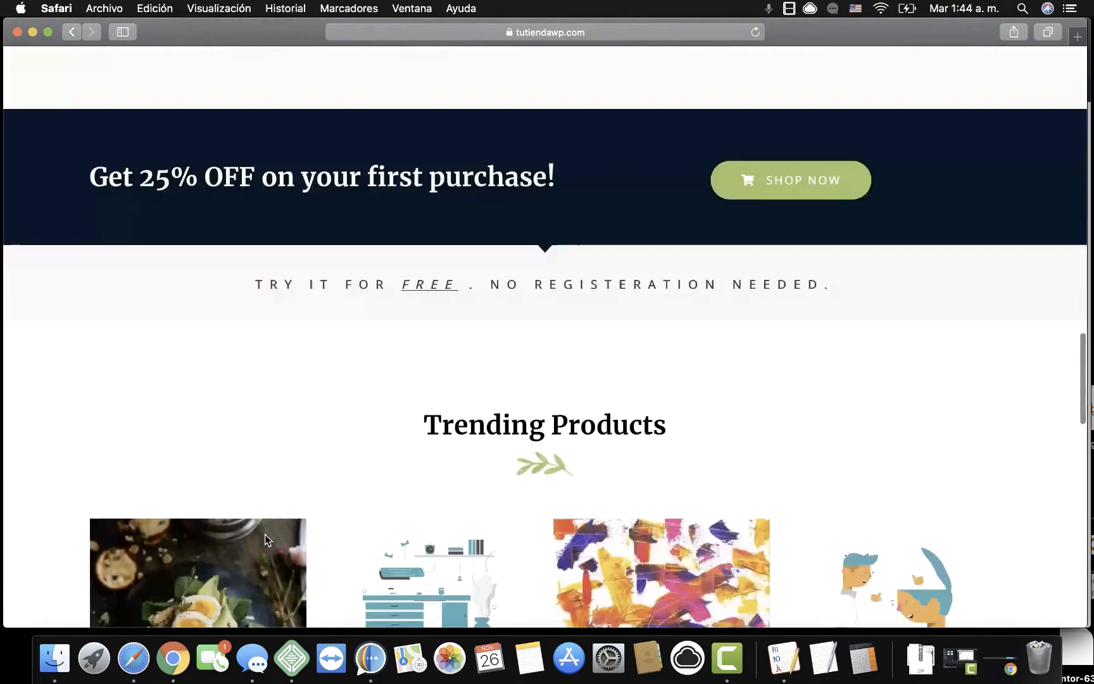
pyautogui.scroll(-1, 265, 539)
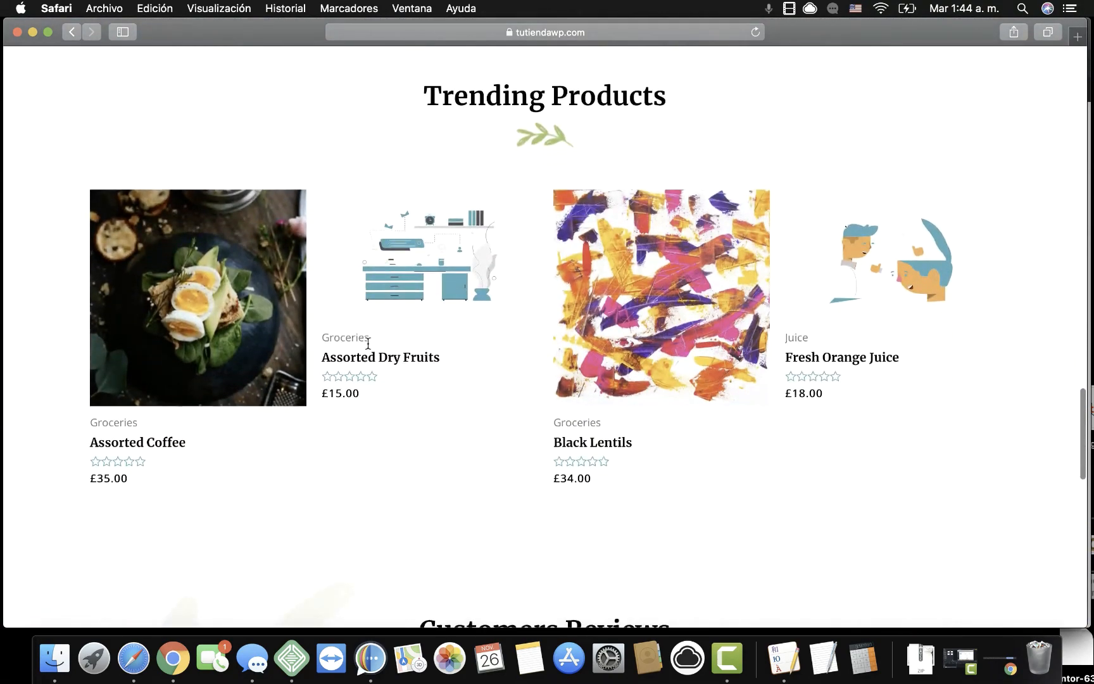
pyautogui.click(173, 659)
pyautogui.scroll(-1, 437, 392)
pyautogui.scroll(-2, 449, 428)
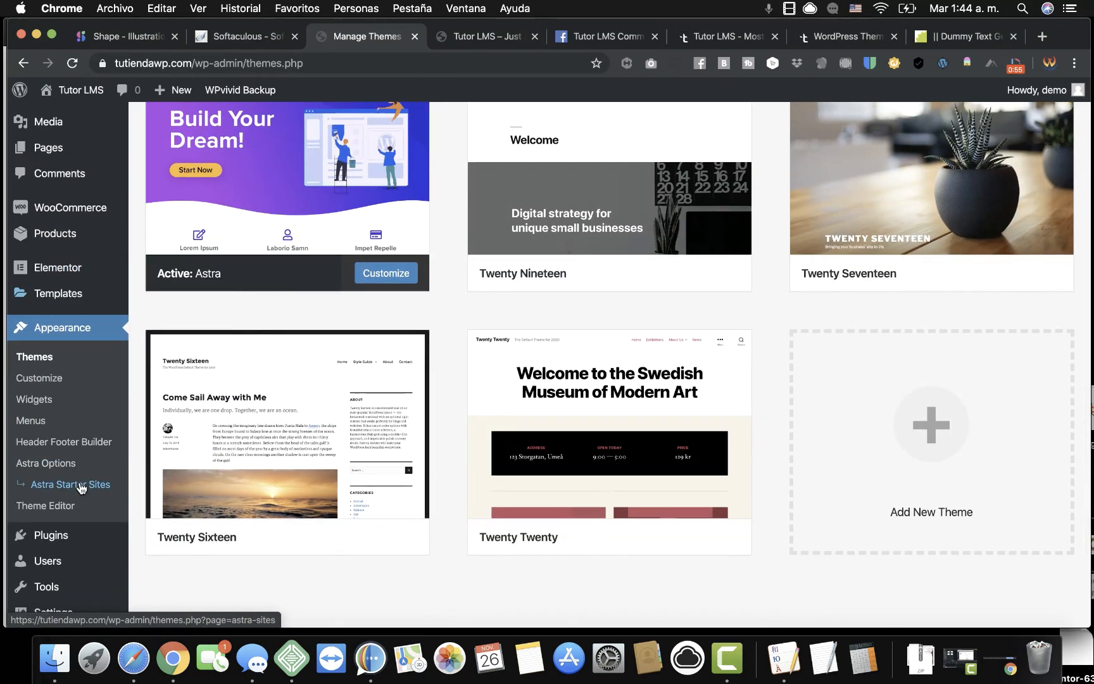
pyautogui.scroll(-3, 85, 481)
pyautogui.moveTo(100, 441)
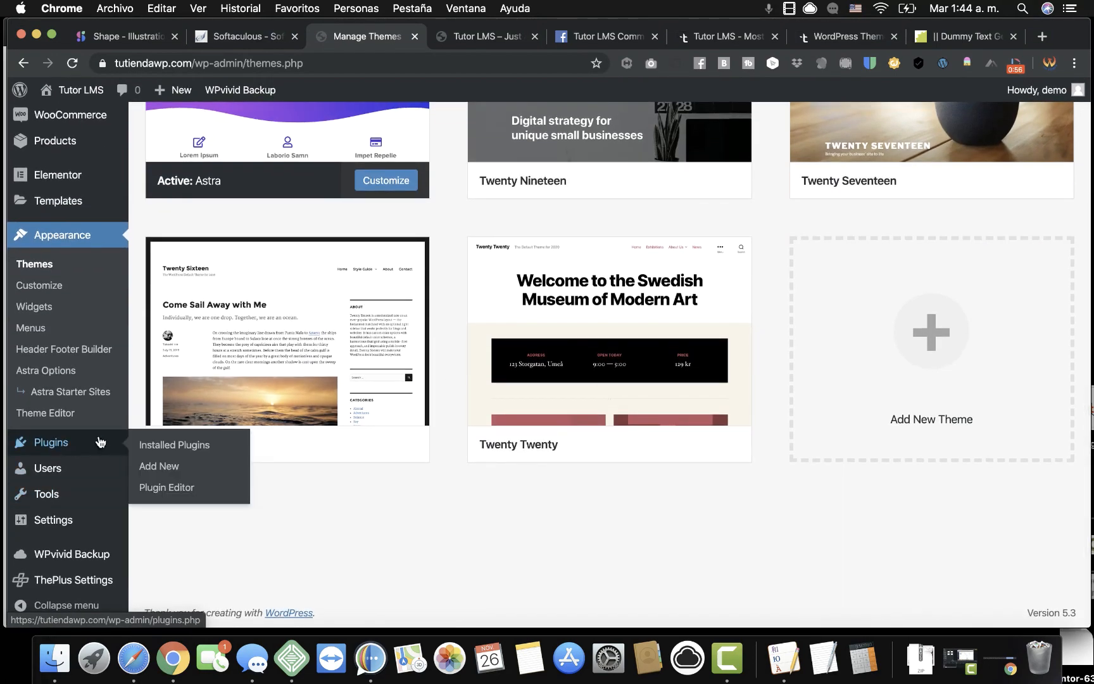
# Delete the Hello Dolly and Akismet Anti-Spam plugins from Installed Plugins.
pyautogui.click(179, 447)
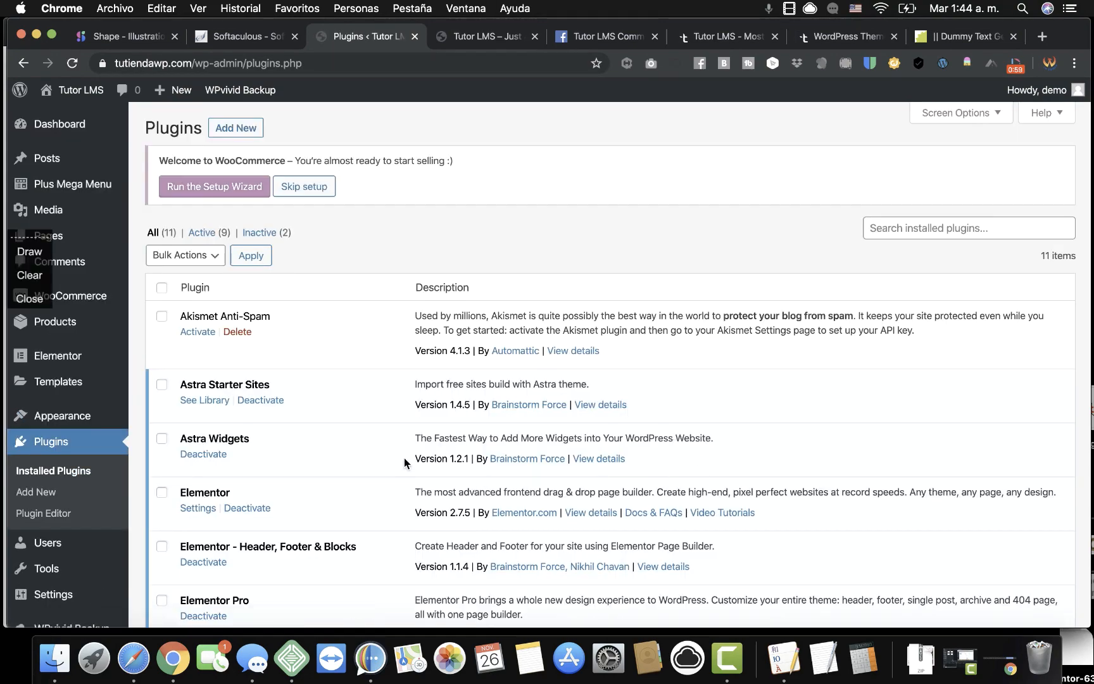
pyautogui.scroll(-9, 405, 460)
pyautogui.scroll(-6, 404, 458)
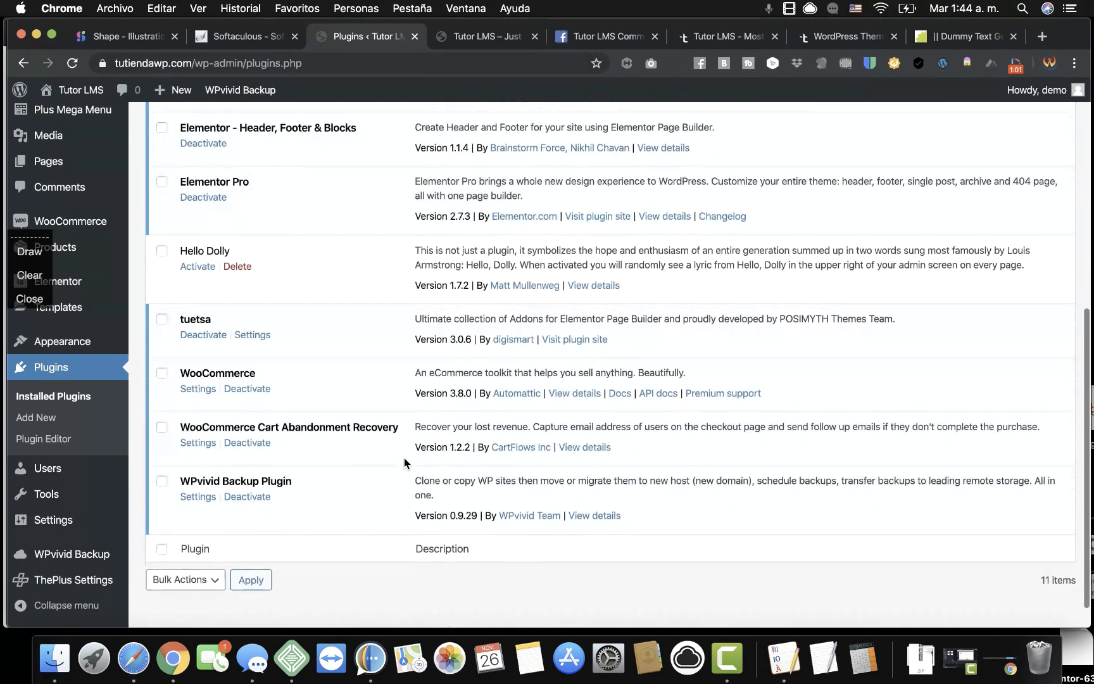
pyautogui.click(234, 231)
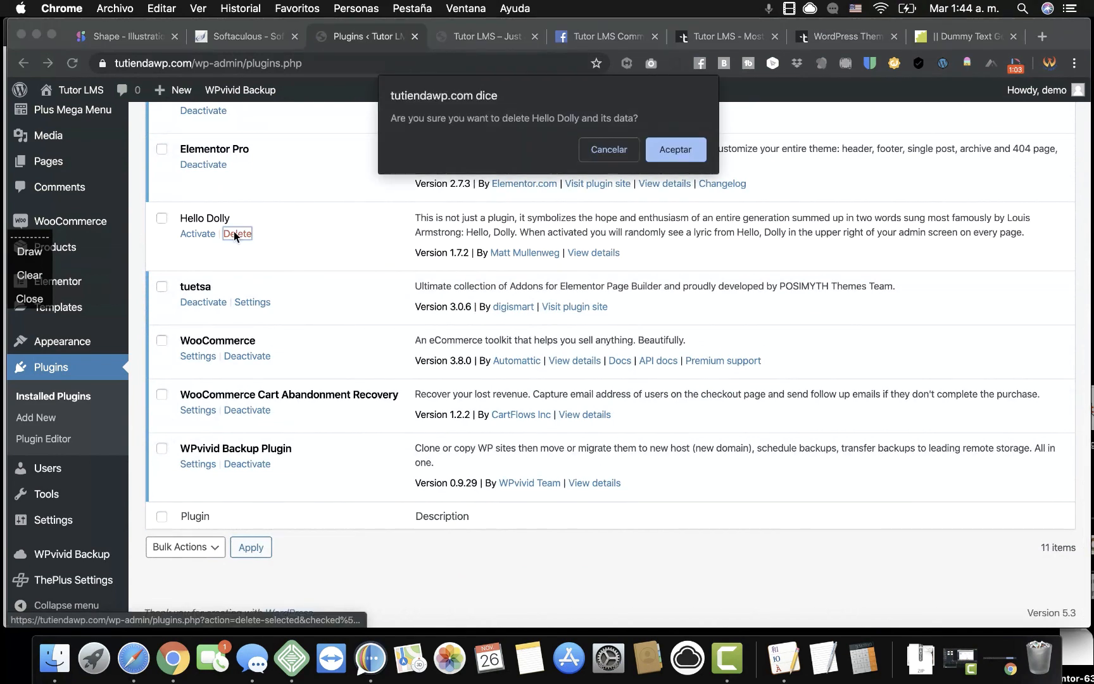
pyautogui.click(701, 156)
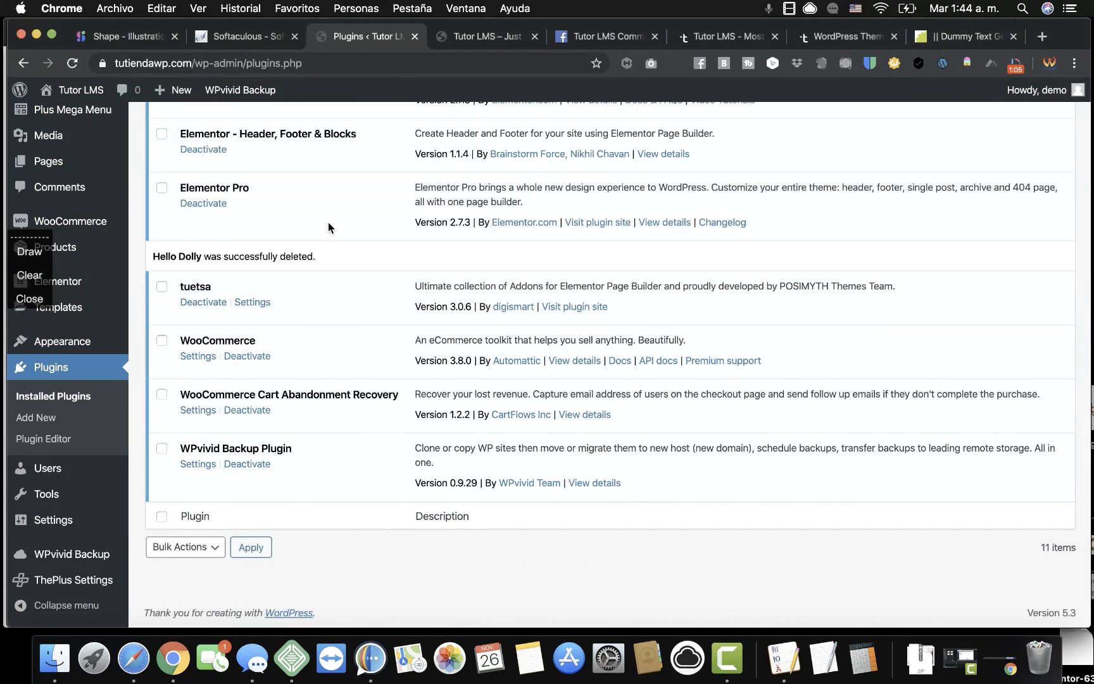
pyautogui.scroll(2, 329, 241)
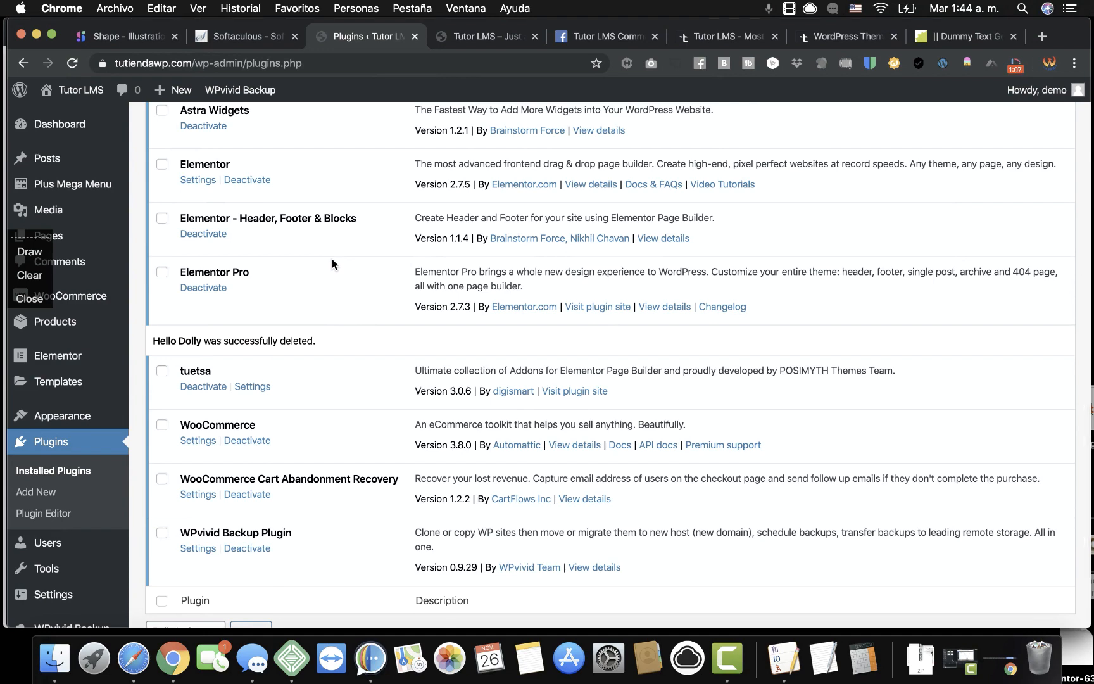
pyautogui.scroll(8, 332, 259)
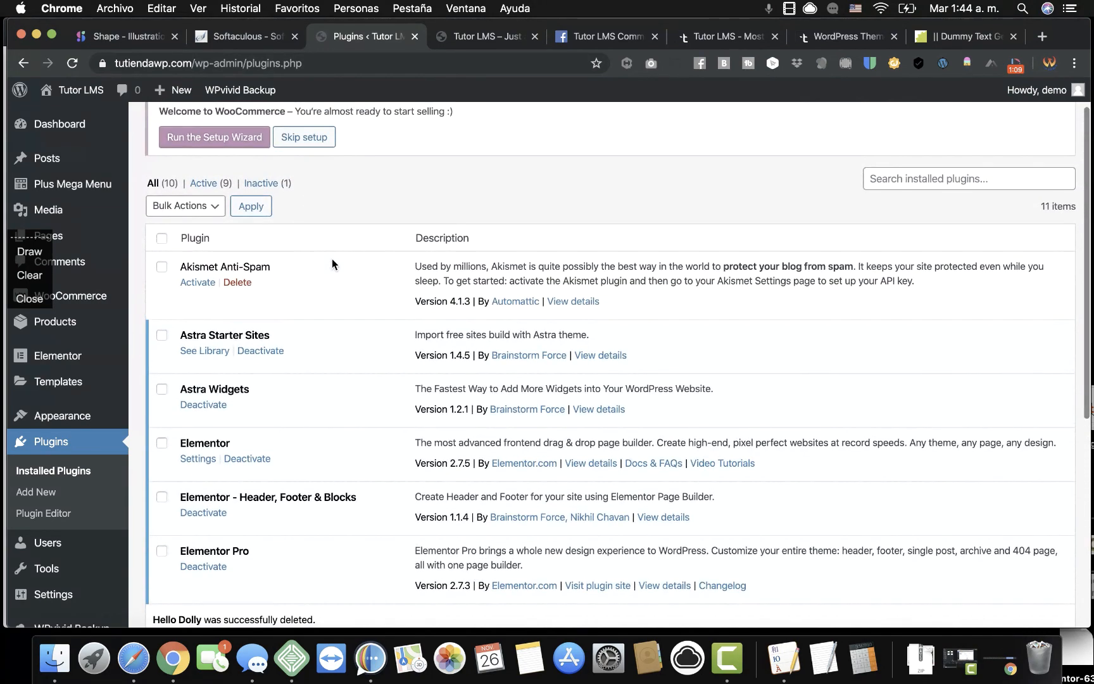
pyautogui.scroll(1, 331, 265)
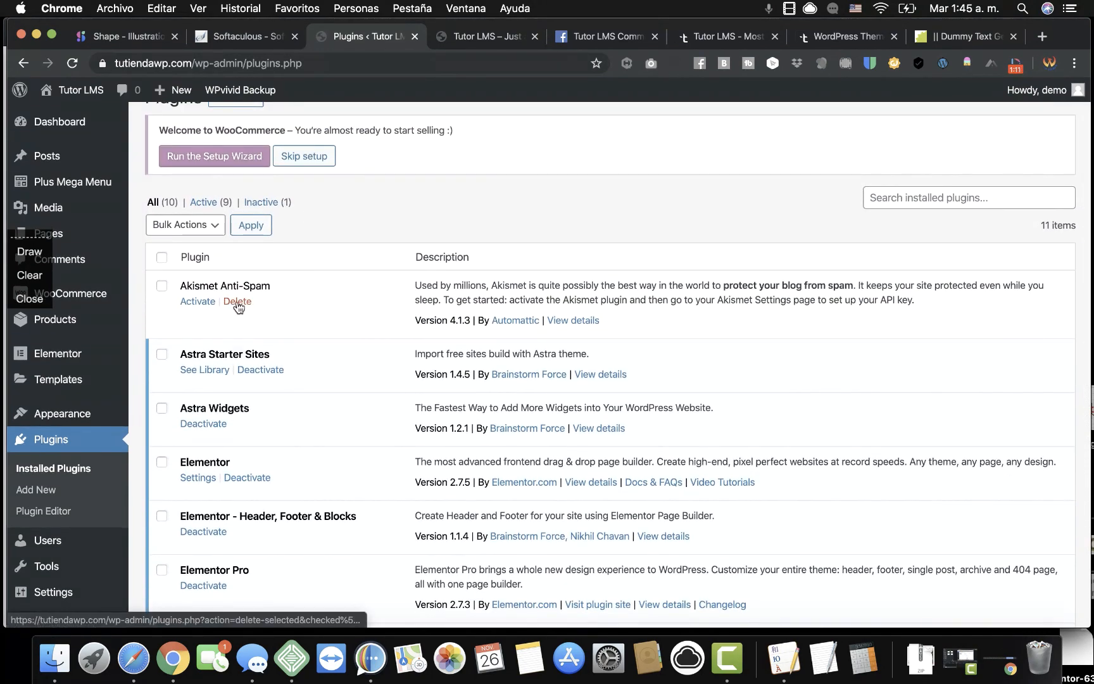
pyautogui.click(236, 301)
pyautogui.click(674, 166)
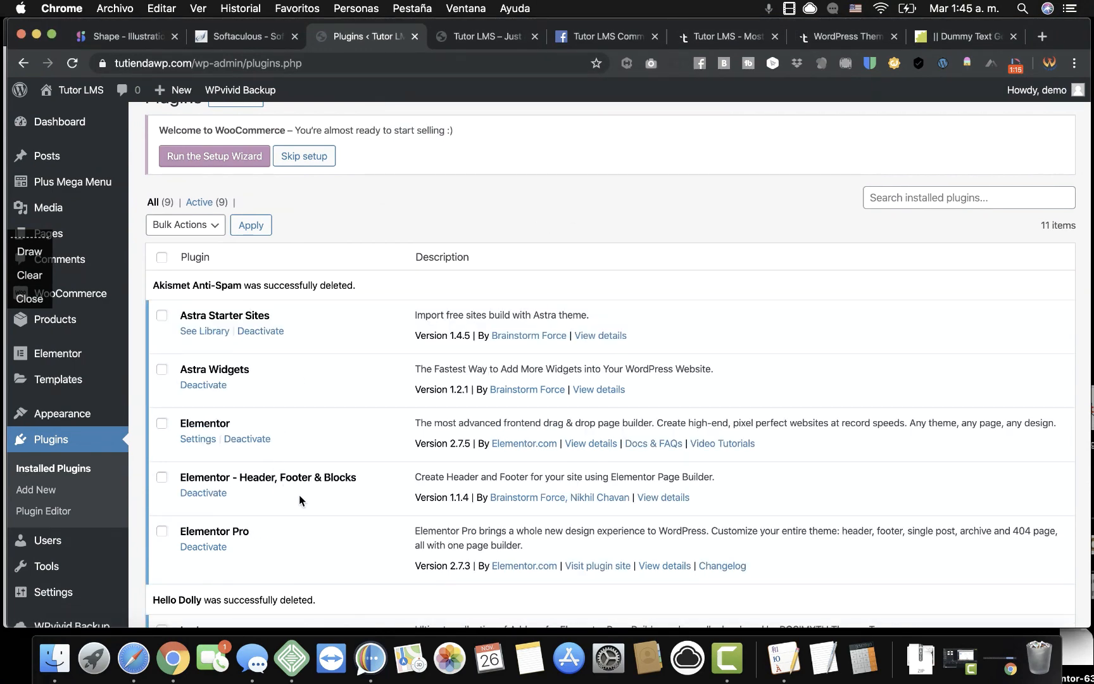
# Review the remaining installed plugins and open the Add New plugins page.
pyautogui.scroll(-3, 299, 495)
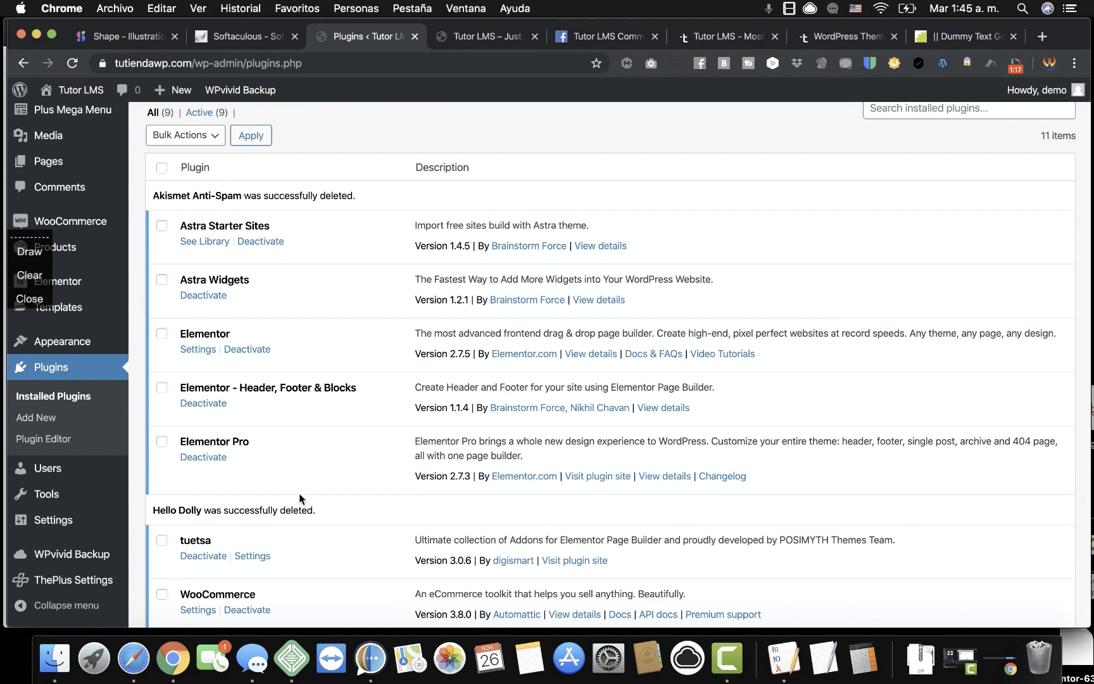
pyautogui.scroll(-3, 300, 494)
pyautogui.scroll(-5, 300, 493)
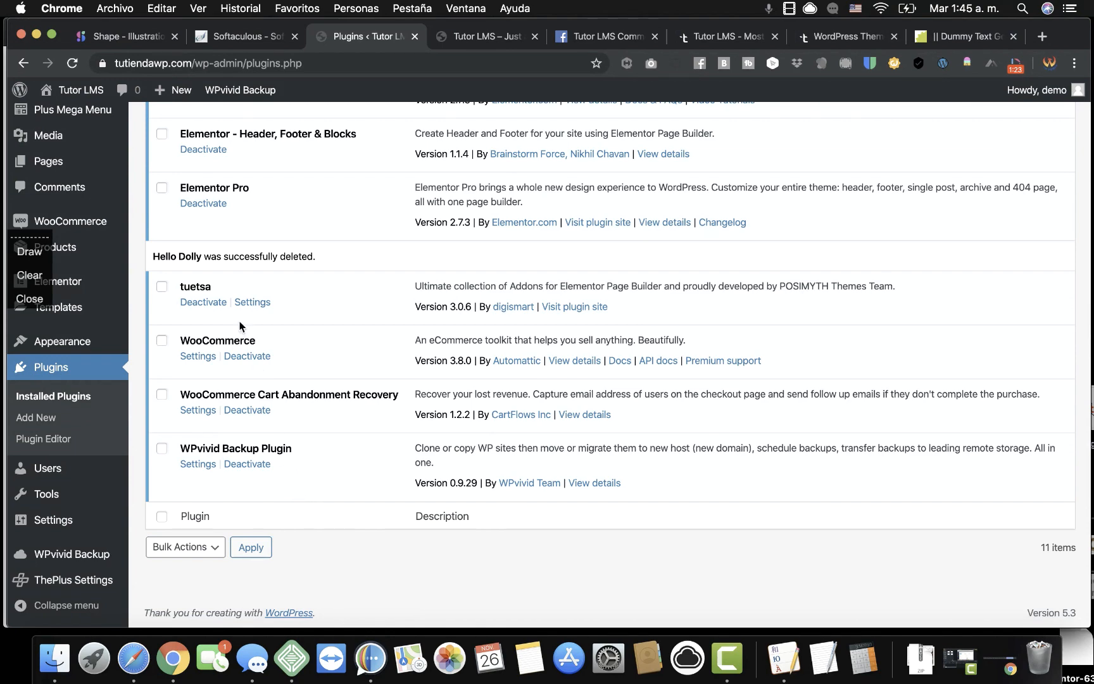
pyautogui.scroll(2, 250, 320)
pyautogui.scroll(8, 320, 379)
pyautogui.scroll(-5, 320, 380)
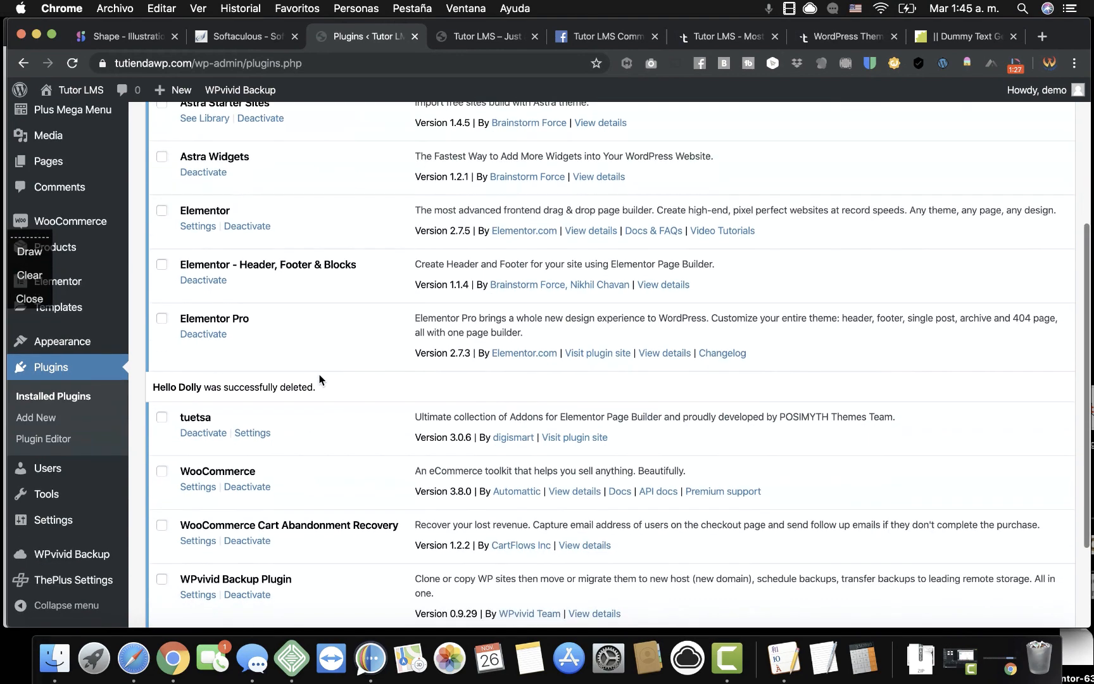
pyautogui.scroll(-4, 320, 380)
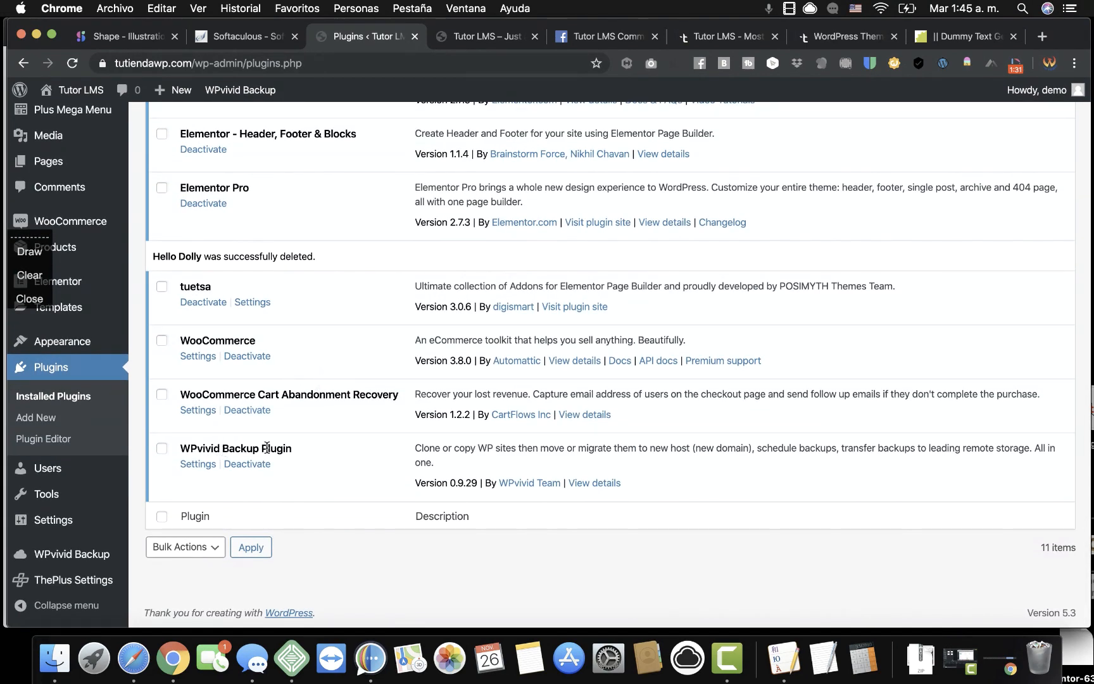
pyautogui.scroll(12, 352, 323)
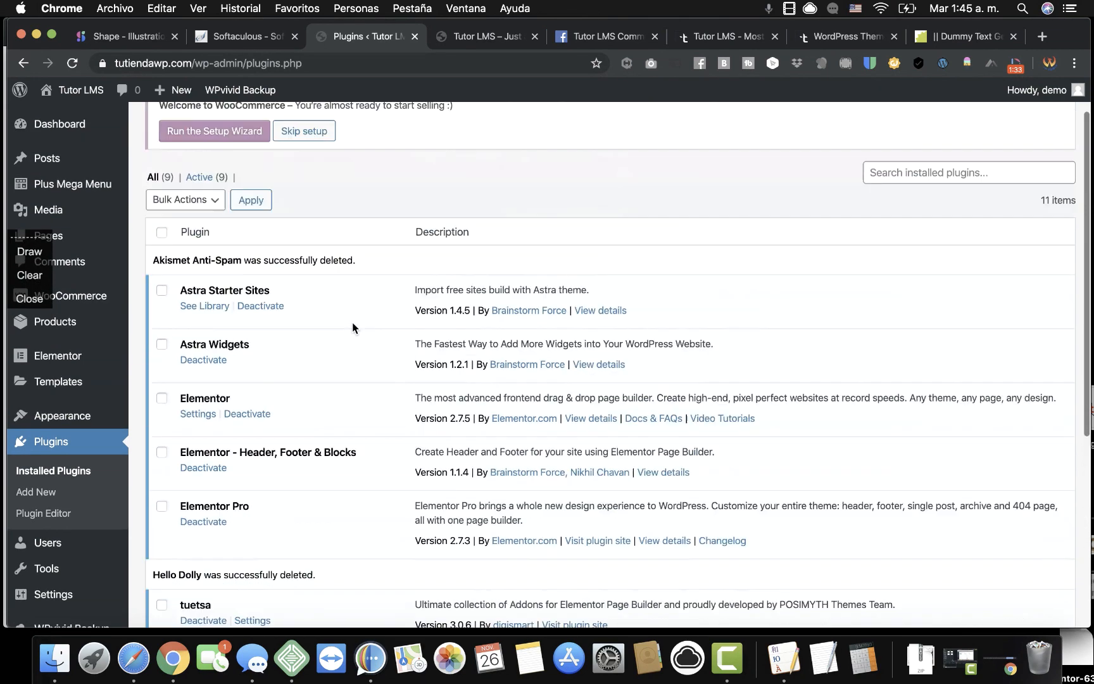
pyautogui.click(246, 131)
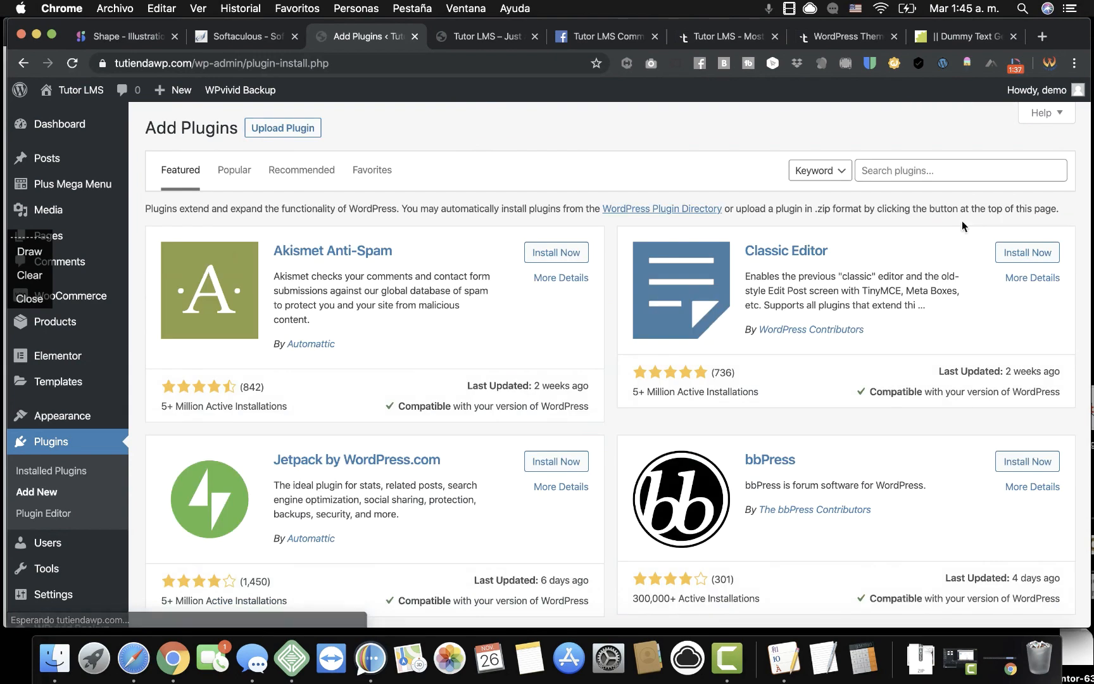
# Search the plugin directory for 'tutorlms', then install and activate Tutor LMS.
pyautogui.click(940, 170)
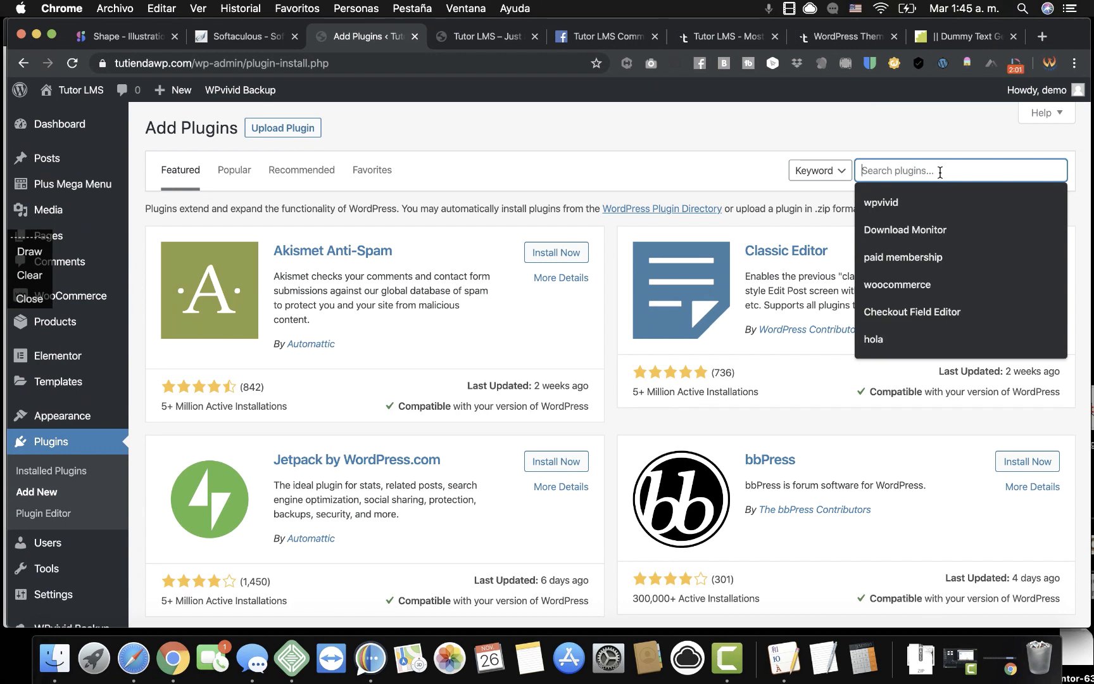
pyautogui.write('tutorlms')
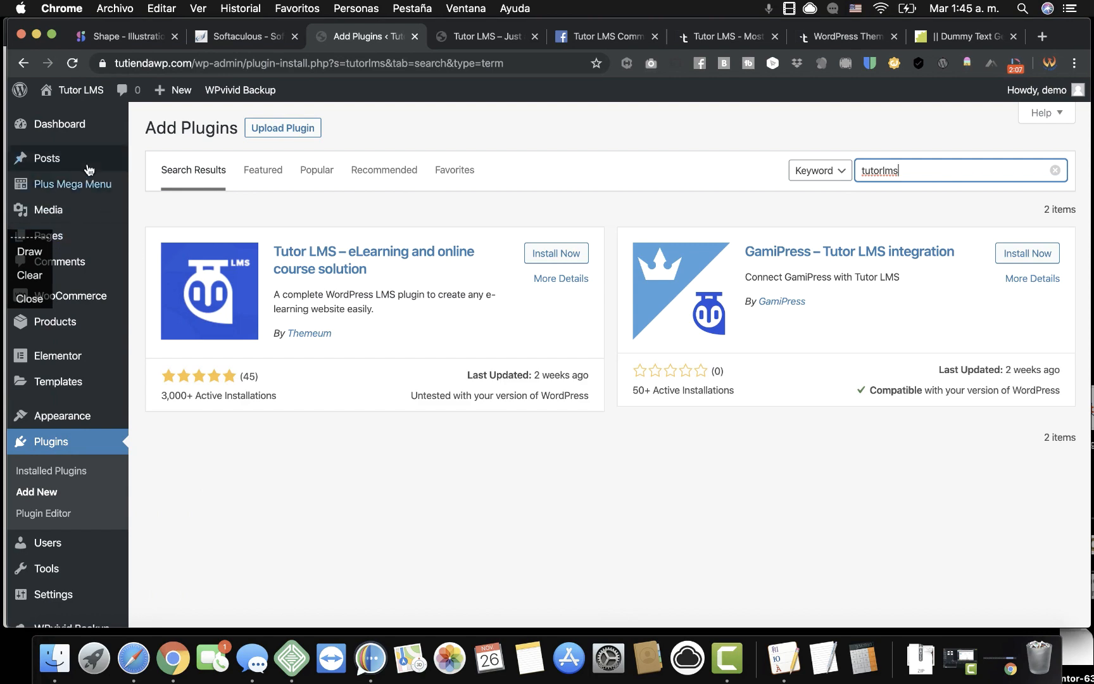
pyautogui.moveTo(66, 187)
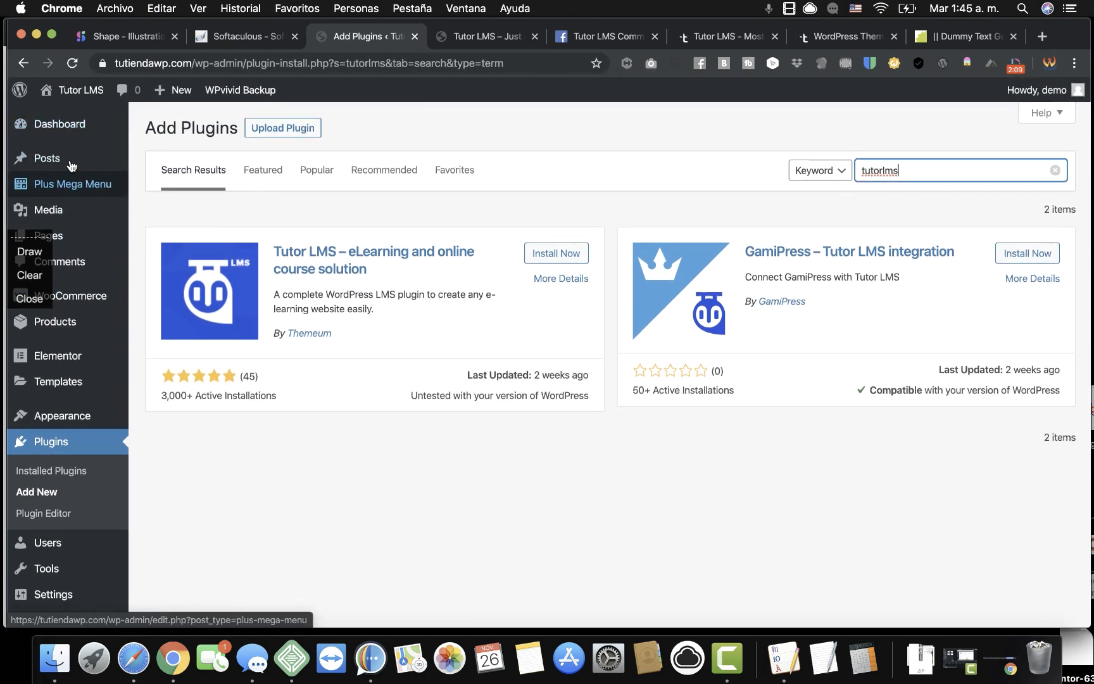
pyautogui.click(568, 257)
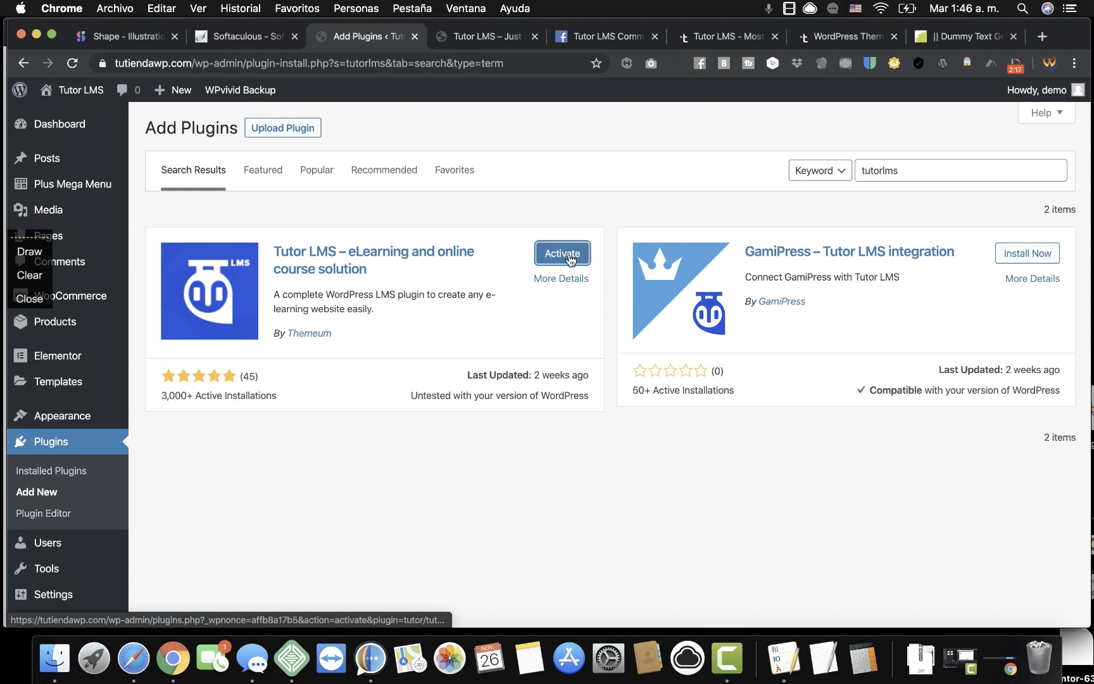
pyautogui.click(563, 254)
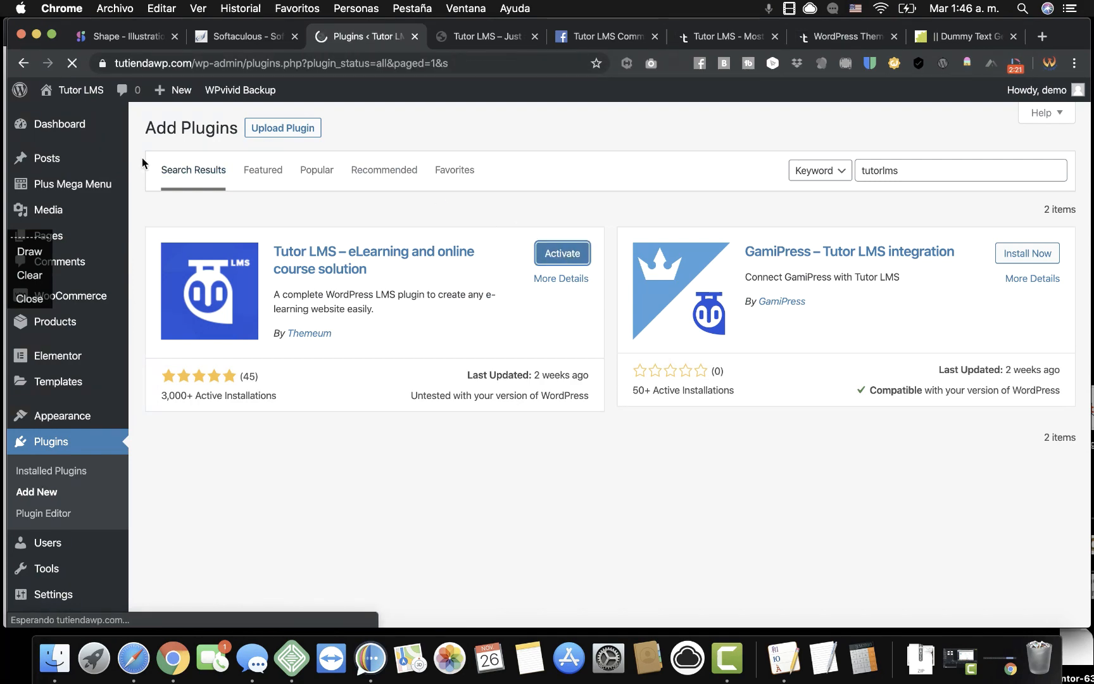
# Check the empty Tutor LMS Courses list, then go to the Tutor LMS Add-ons page.
pyautogui.moveTo(114, 249)
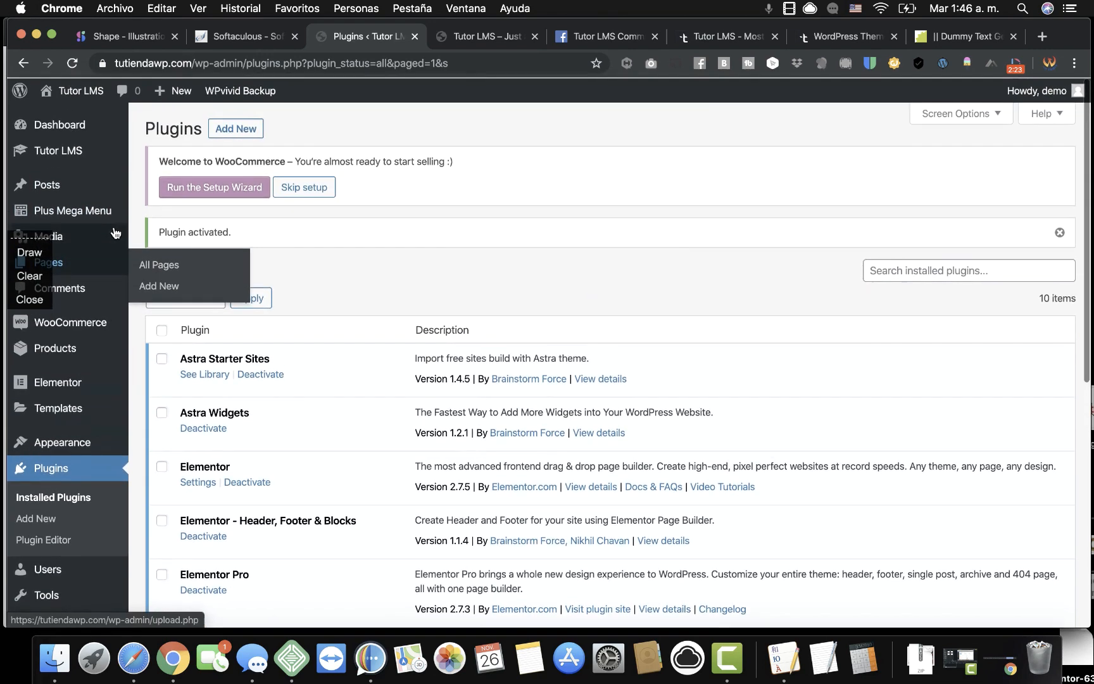
pyautogui.moveTo(95, 151)
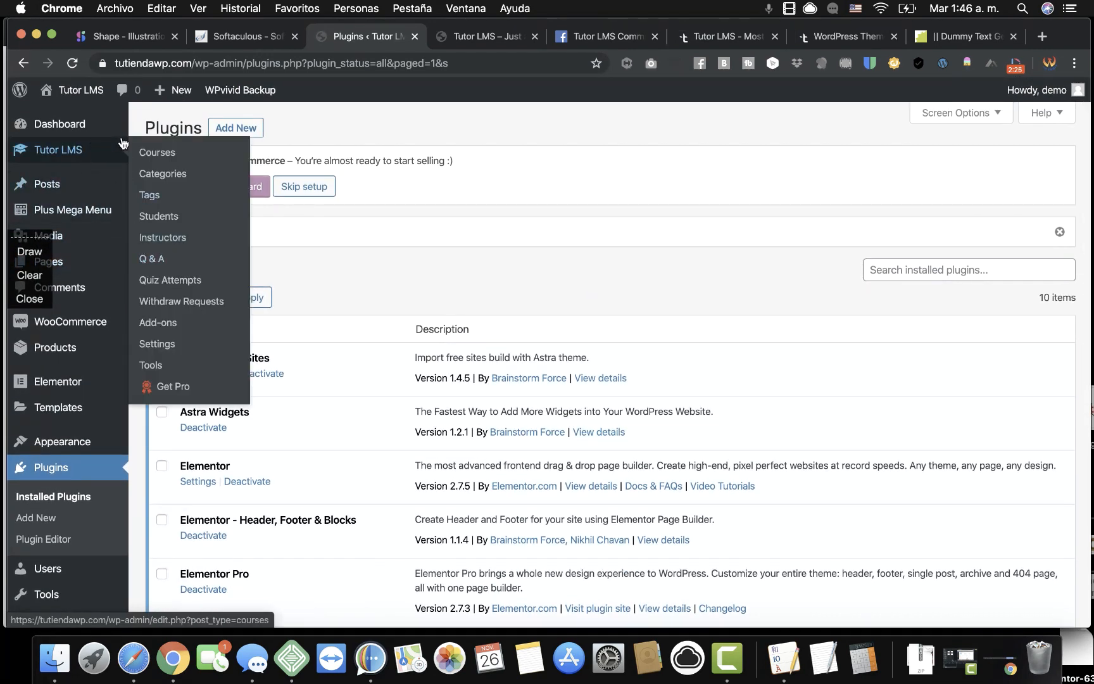
pyautogui.click(155, 152)
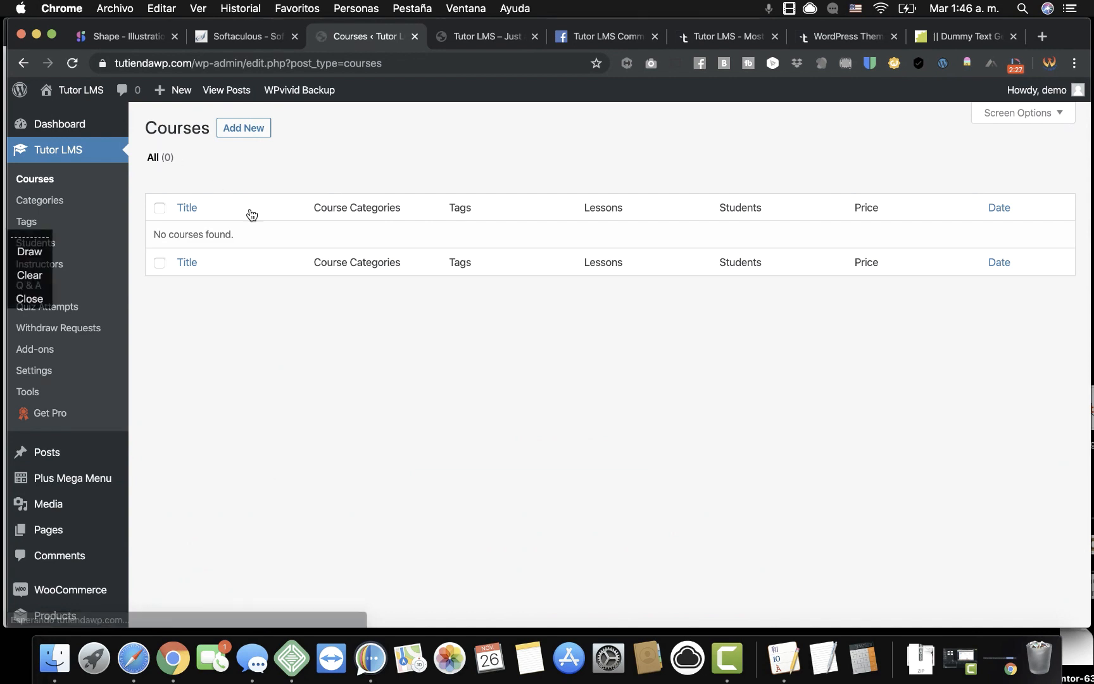
pyautogui.click(44, 352)
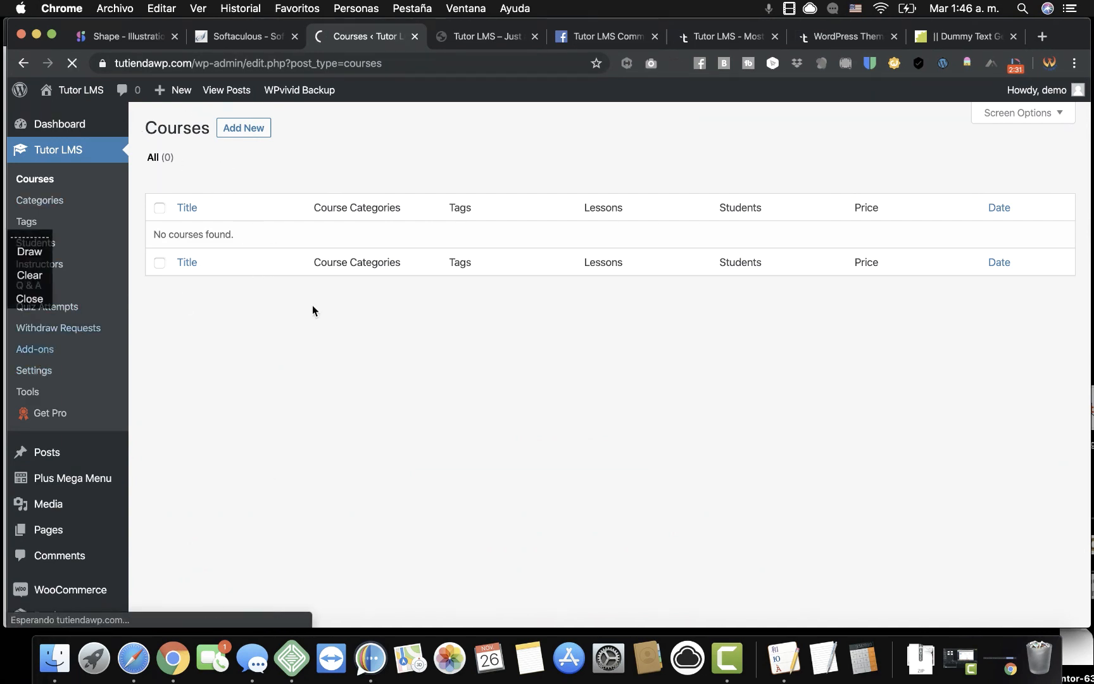
pyautogui.scroll(-1, 609, 409)
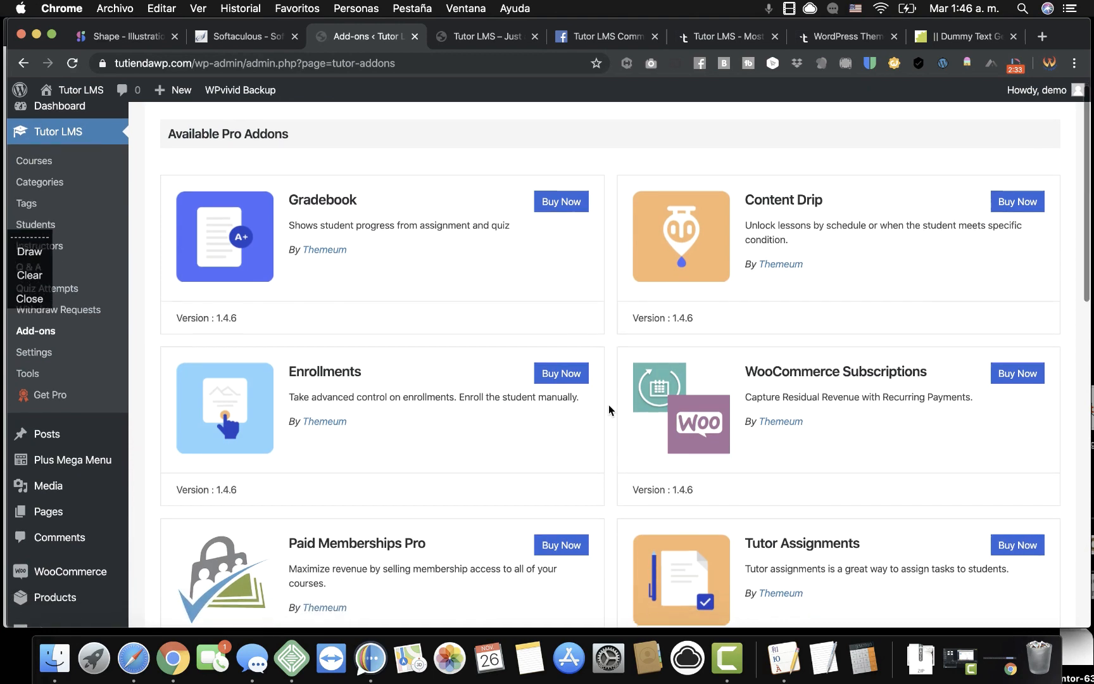
pyautogui.scroll(-8, 608, 410)
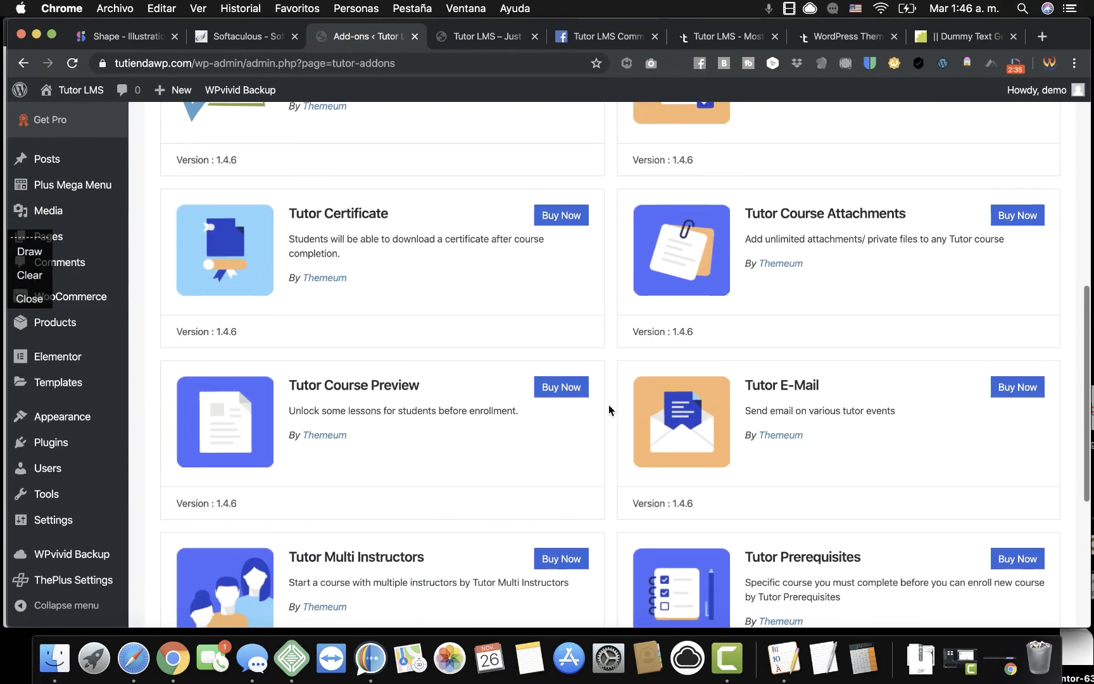
pyautogui.scroll(-4, 608, 410)
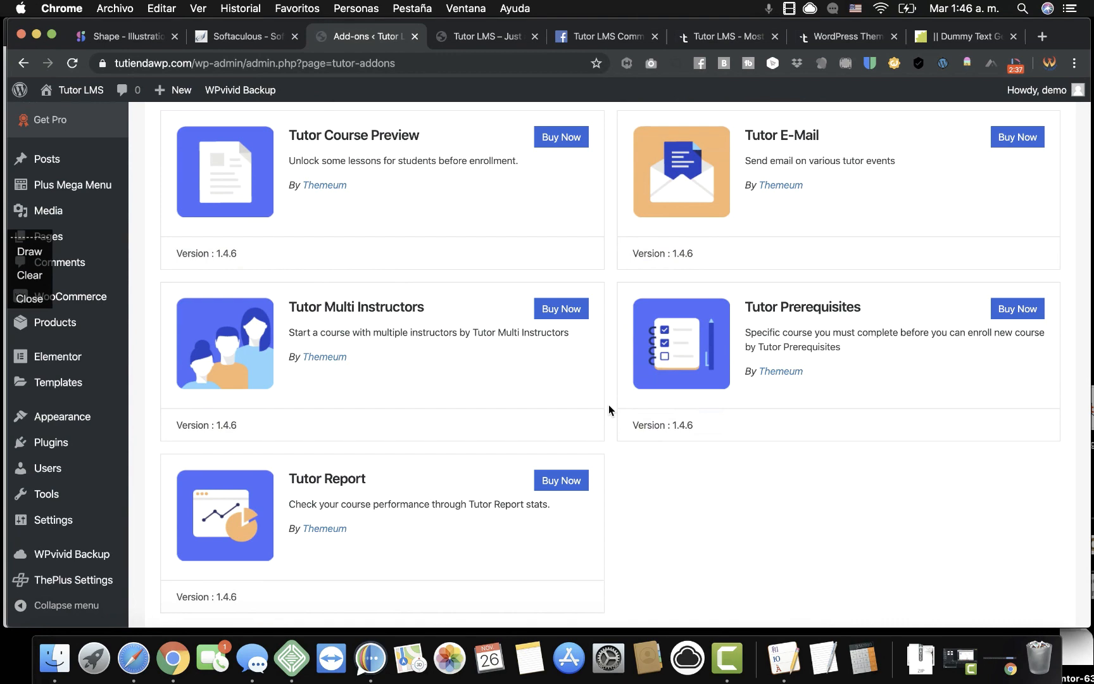
pyautogui.scroll(3, 609, 409)
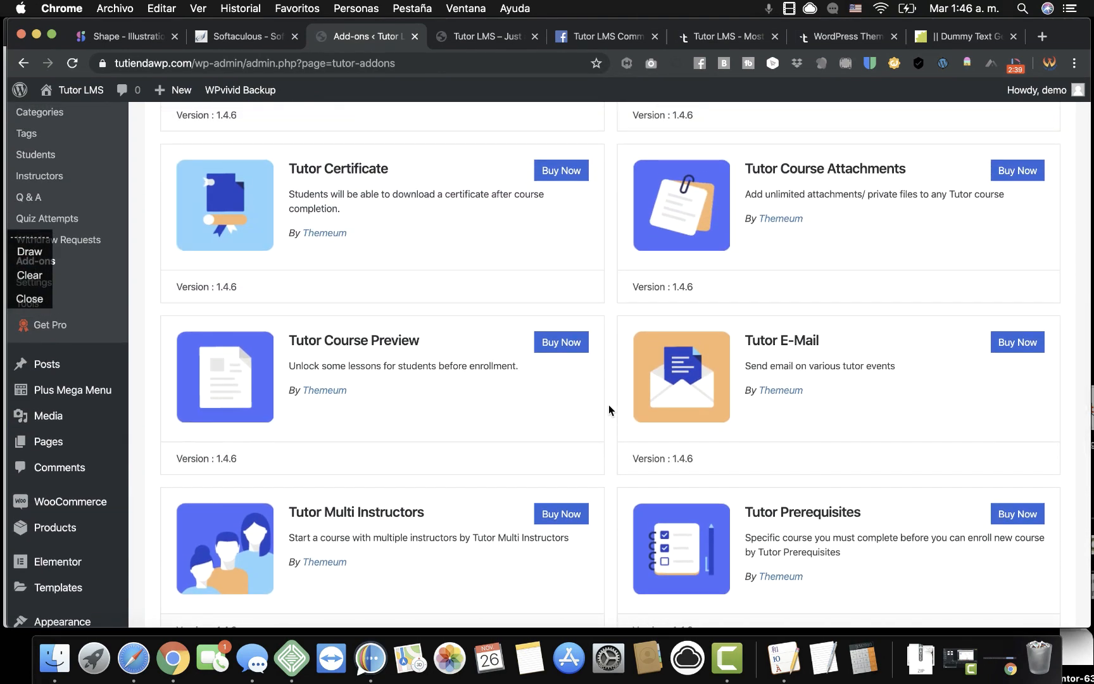
pyautogui.scroll(6, 609, 410)
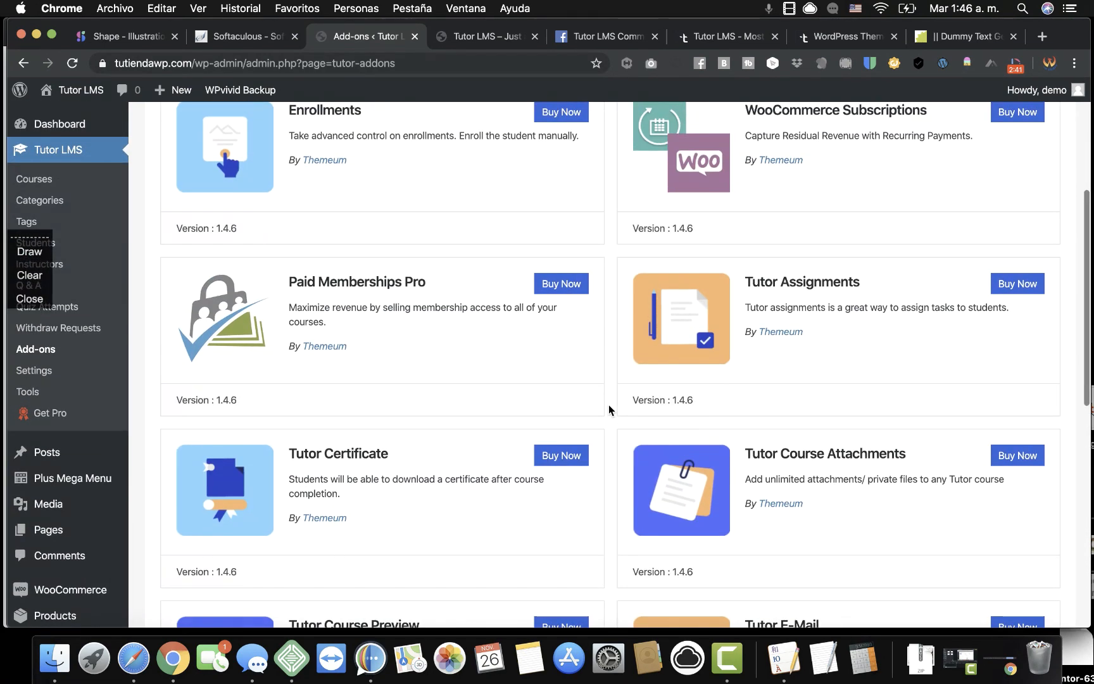
pyautogui.scroll(2, 609, 409)
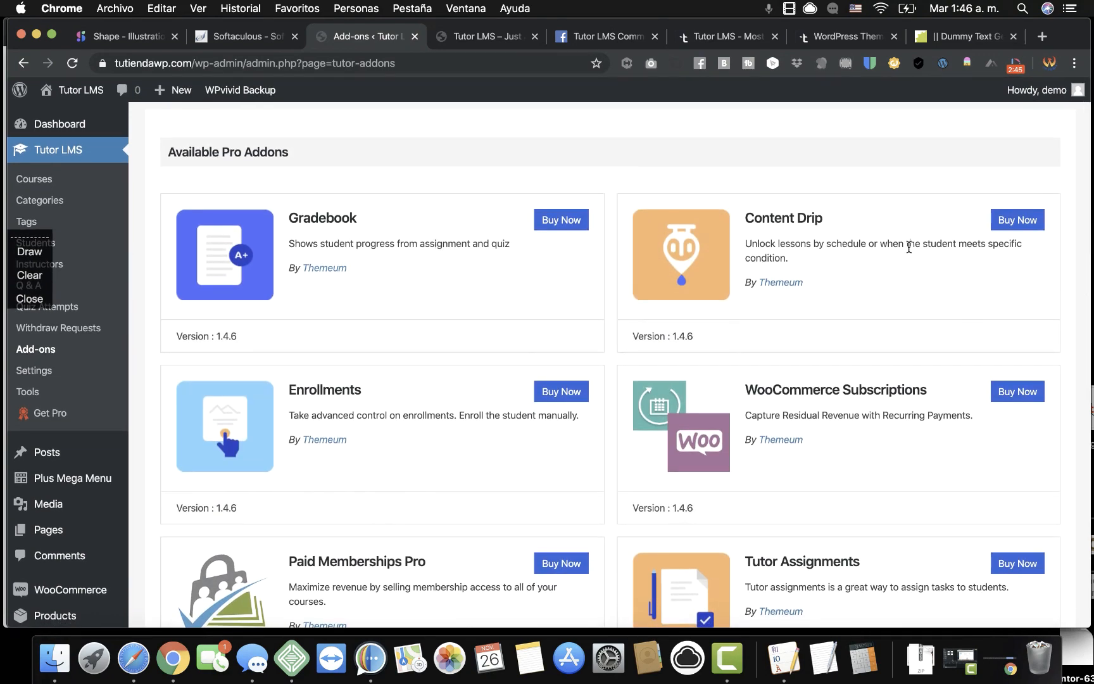
pyautogui.scroll(-3, 602, 449)
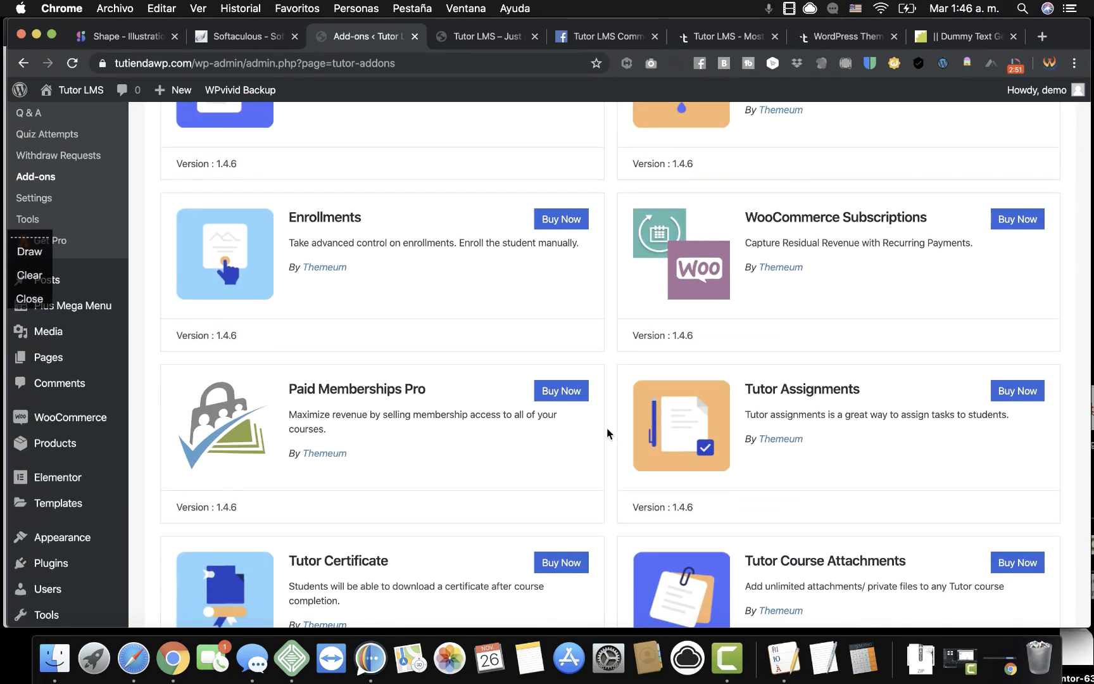
pyautogui.scroll(-2, 607, 429)
pyautogui.scroll(2, 607, 424)
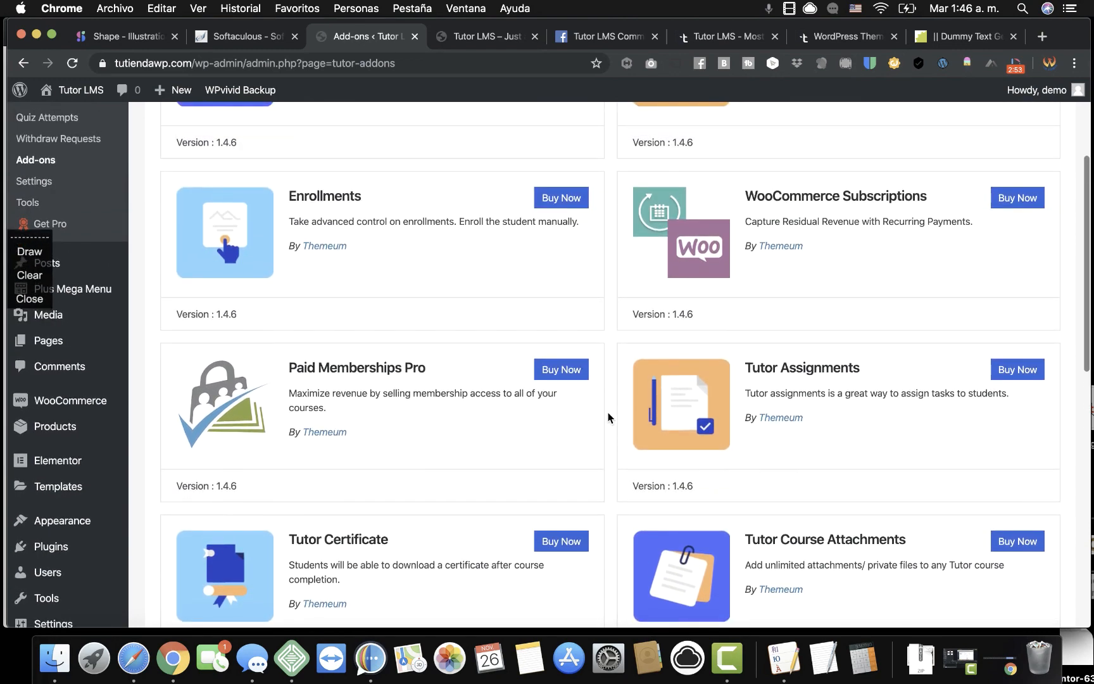
pyautogui.scroll(4, 609, 419)
pyautogui.scroll(-5, 612, 299)
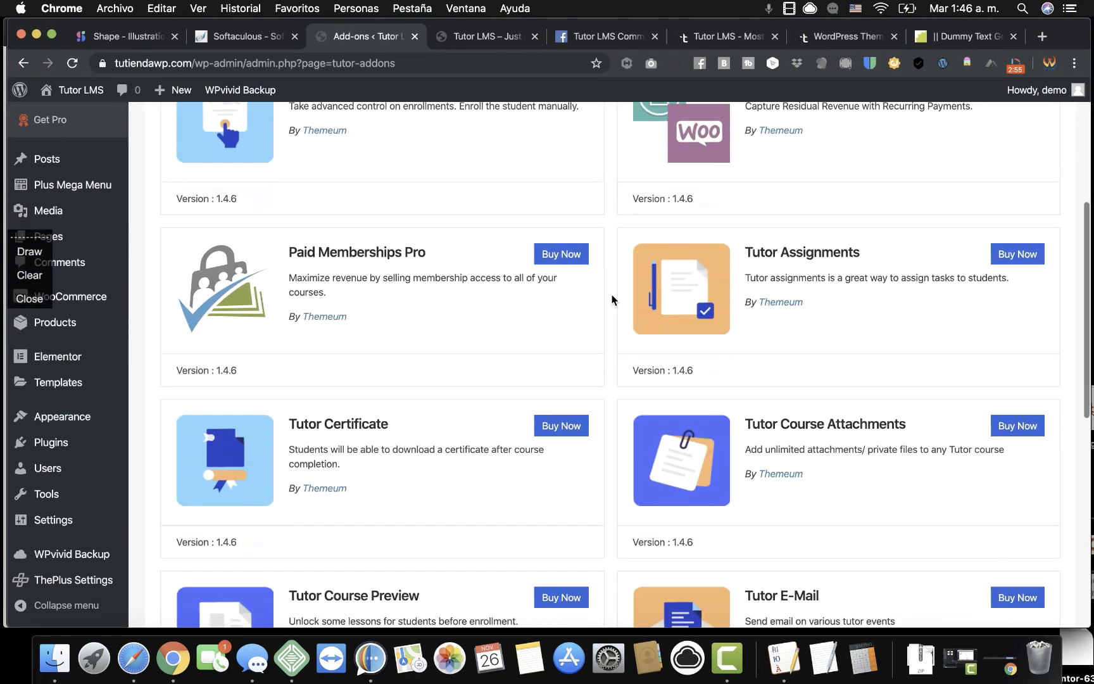
pyautogui.scroll(-2, 611, 299)
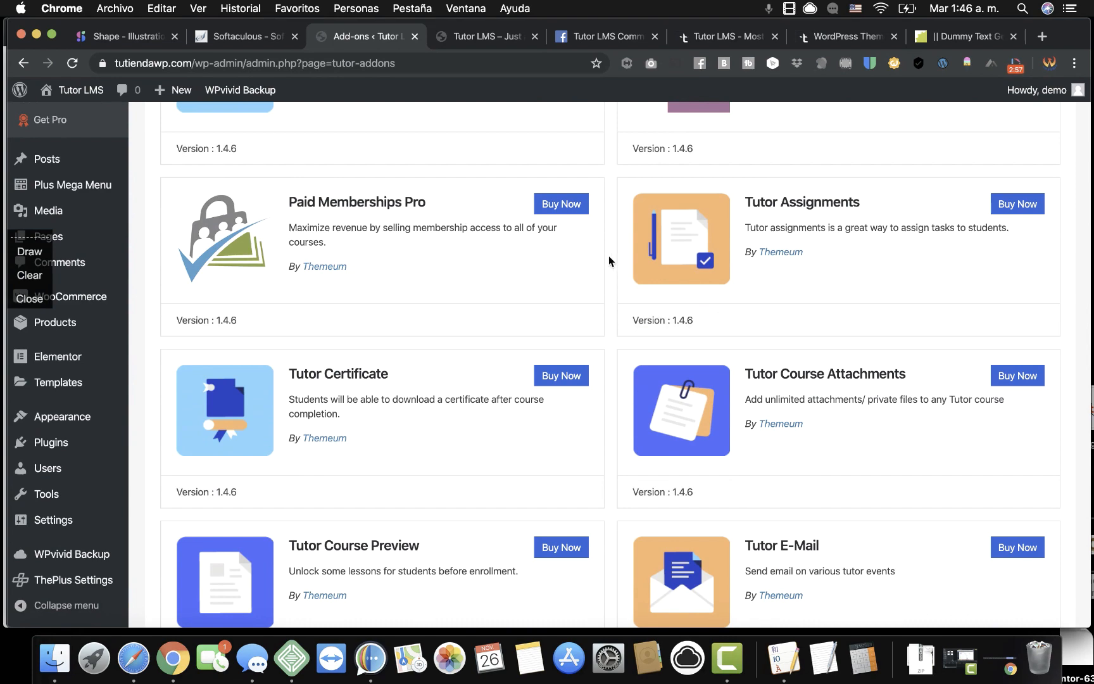
pyautogui.scroll(-1, 613, 287)
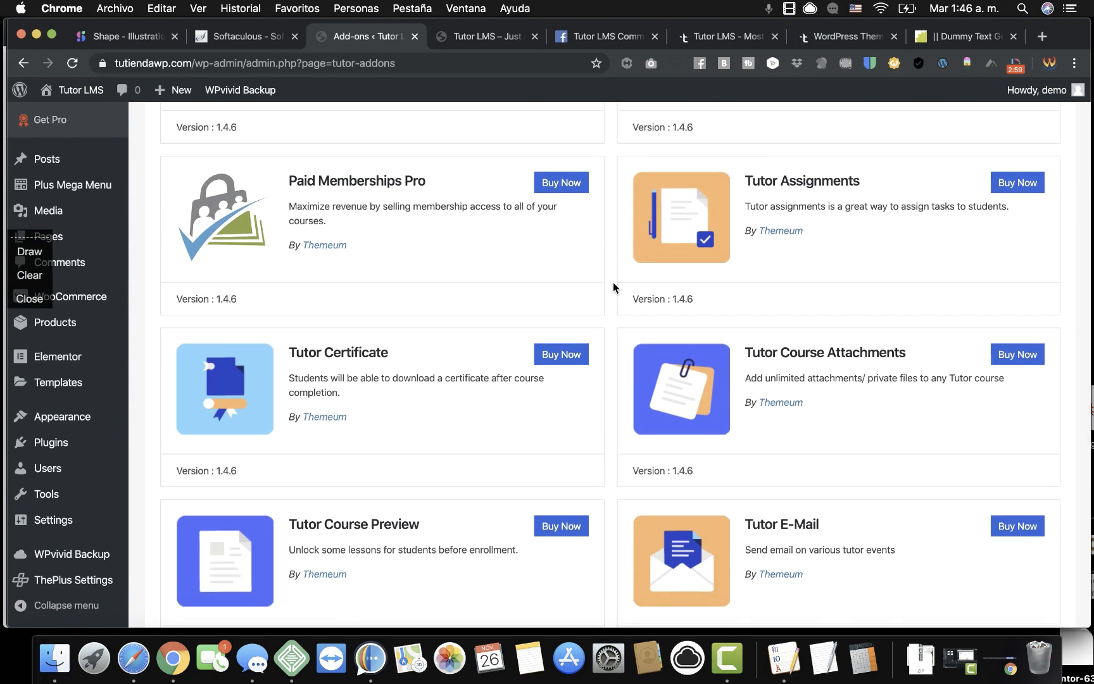
pyautogui.scroll(-8, 613, 287)
pyautogui.scroll(-5, 613, 287)
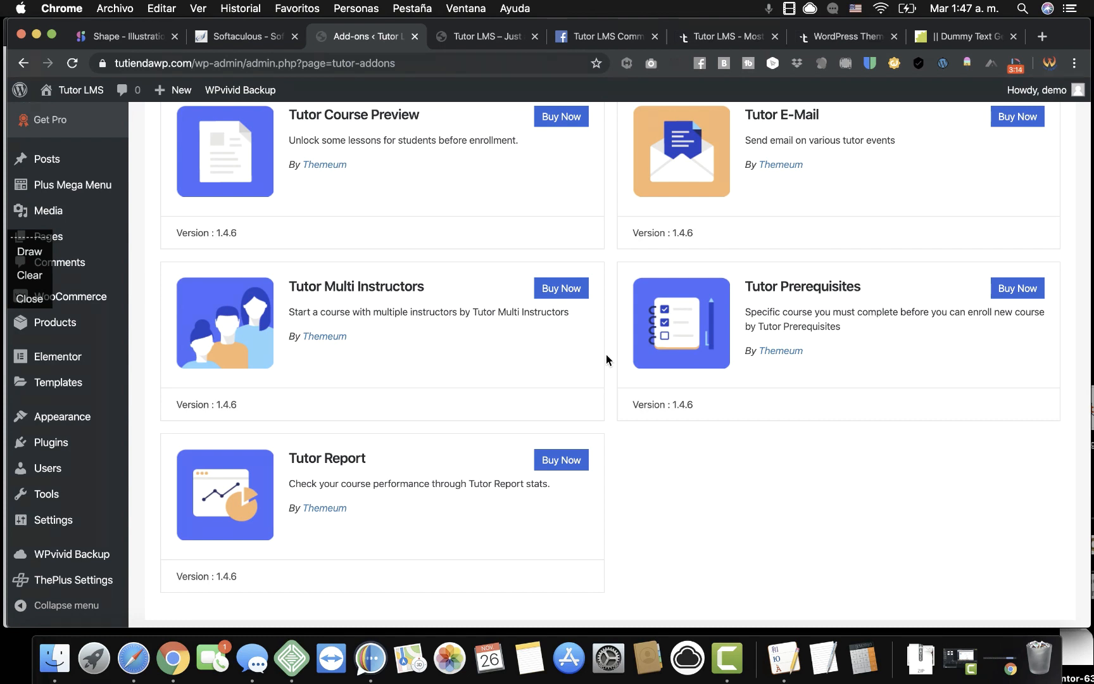
pyautogui.scroll(1, 606, 359)
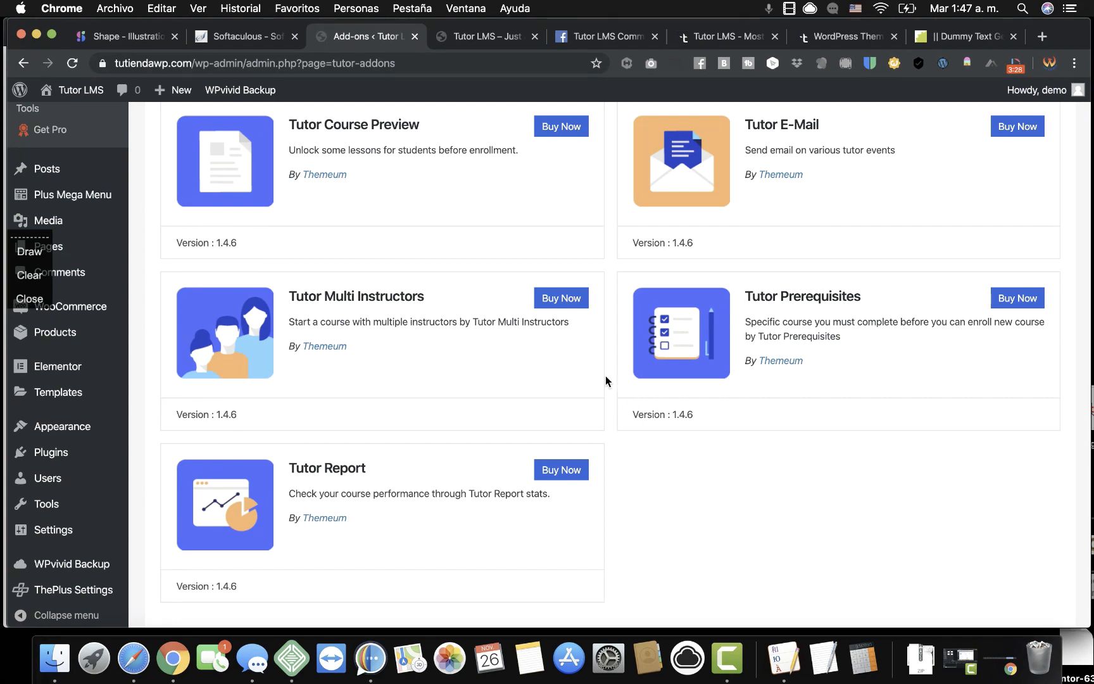
pyautogui.scroll(1, 610, 366)
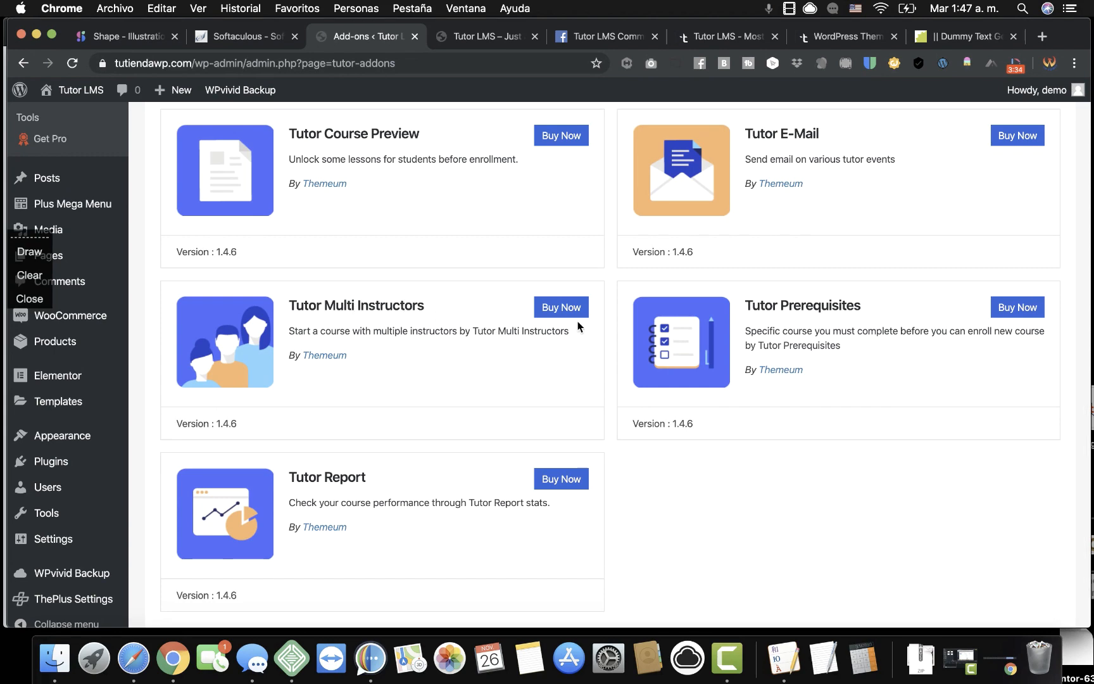
pyautogui.scroll(2, 610, 275)
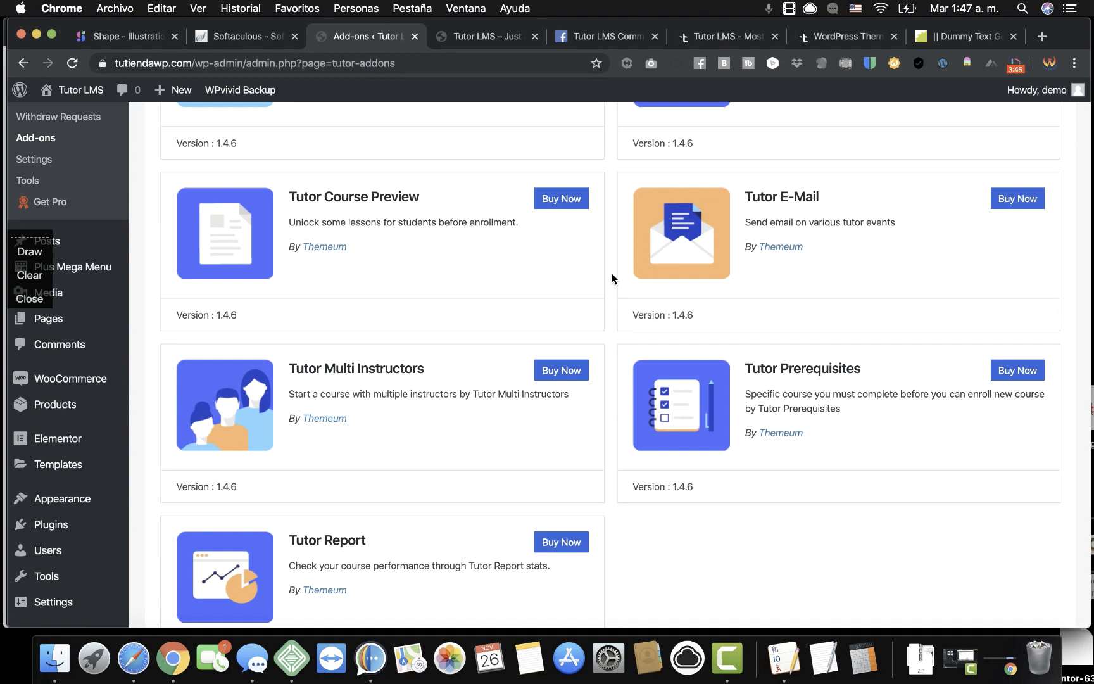
pyautogui.scroll(5, 612, 276)
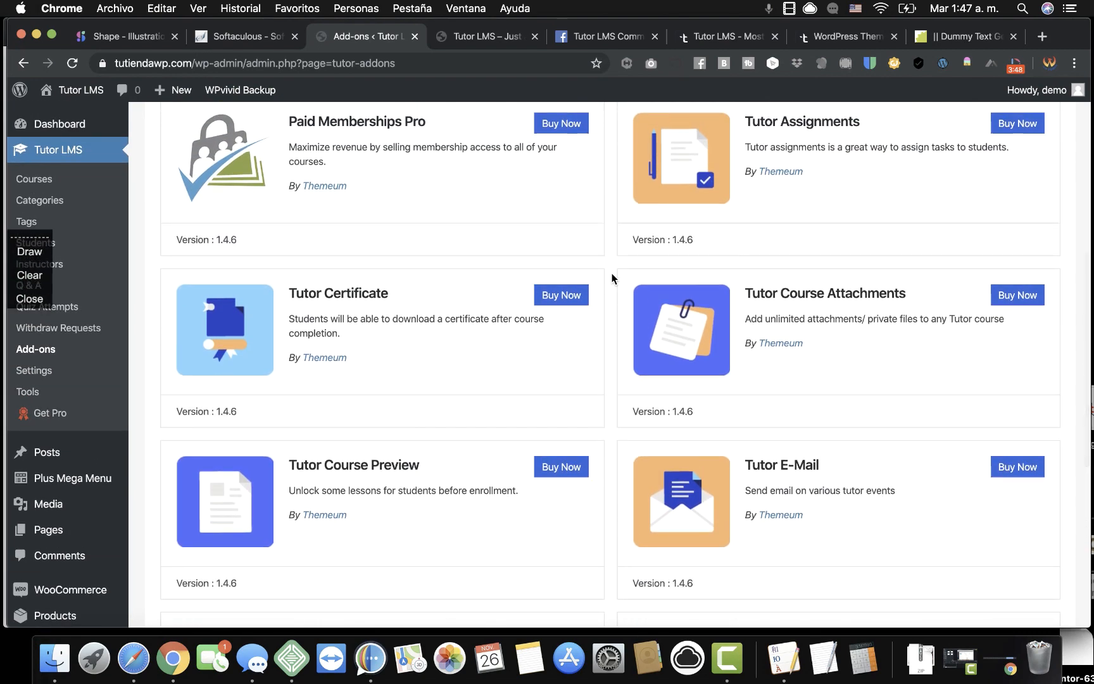
pyautogui.scroll(4, 612, 277)
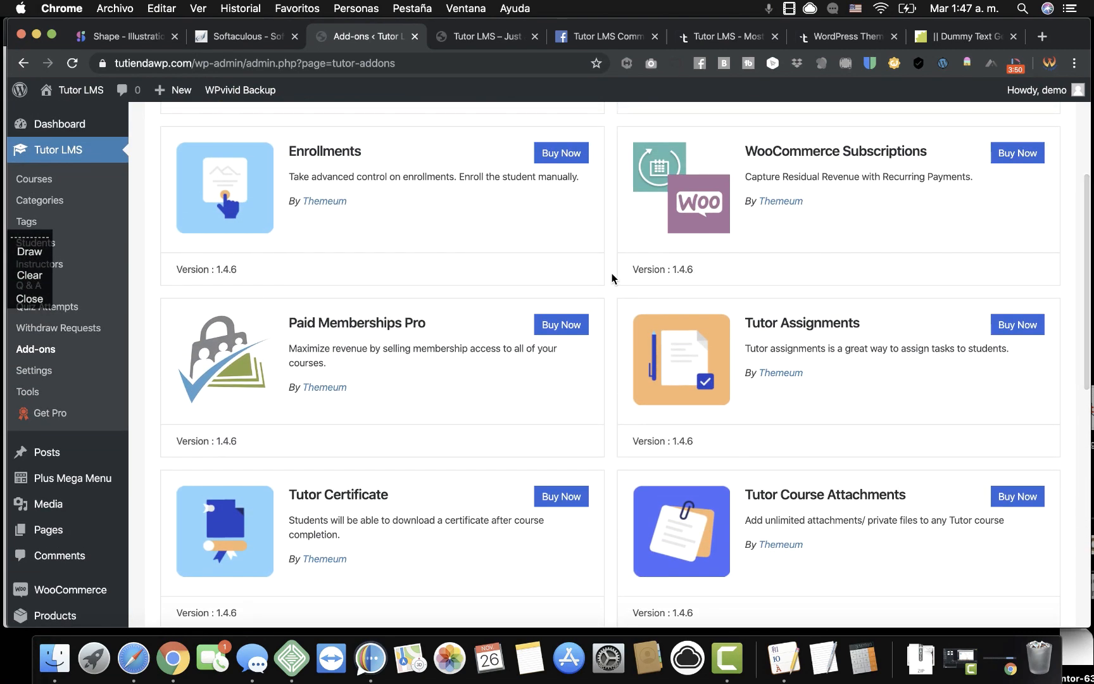
pyautogui.scroll(-1, 612, 276)
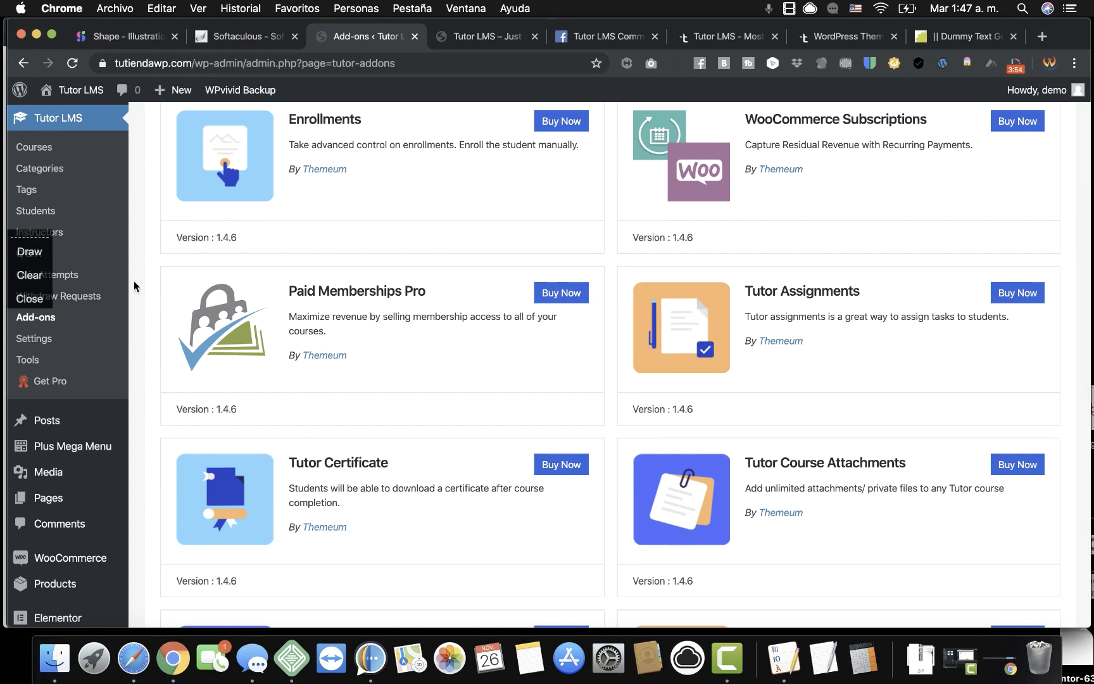
pyautogui.click(38, 301)
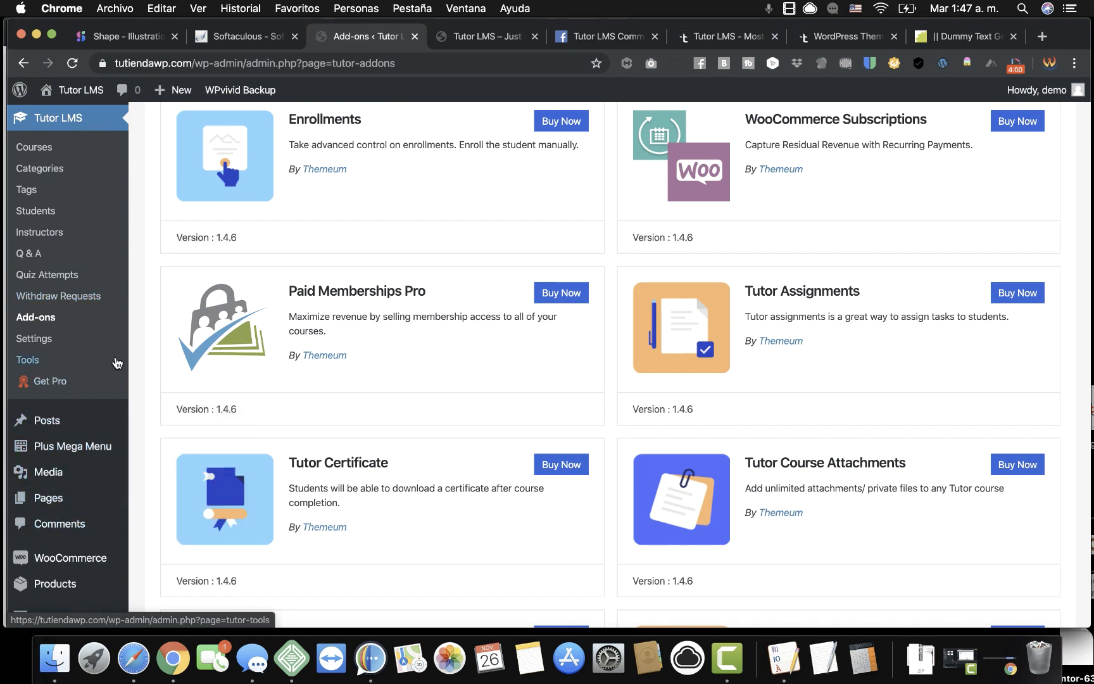
pyautogui.scroll(-1, 133, 398)
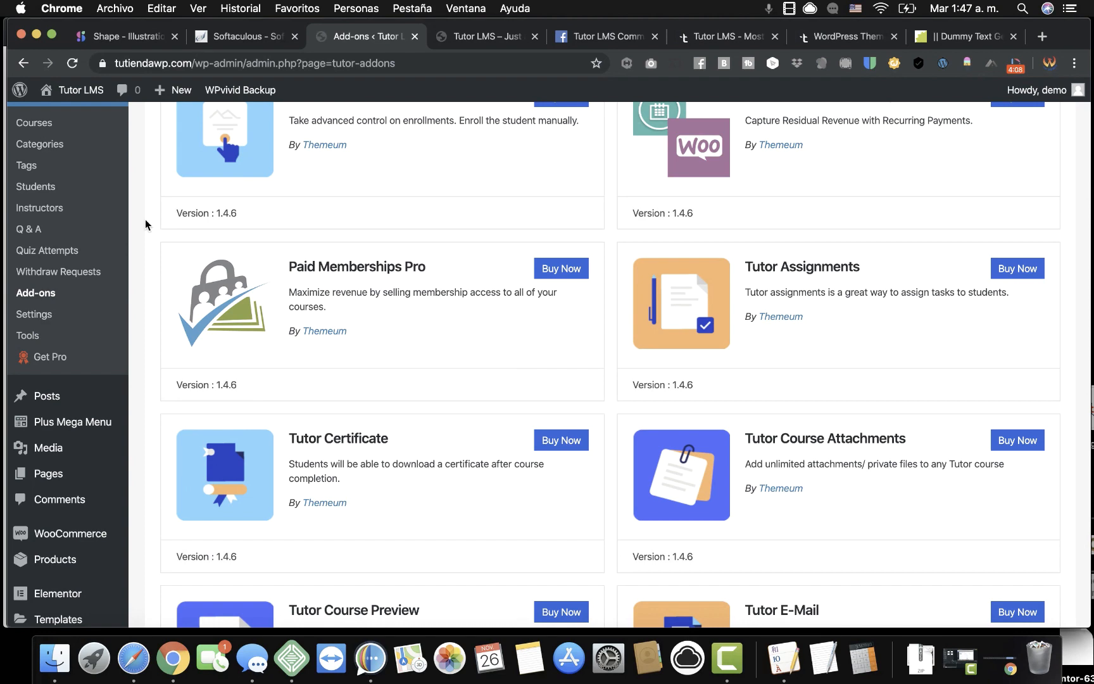
pyautogui.scroll(5, 145, 224)
pyautogui.scroll(5, 145, 224)
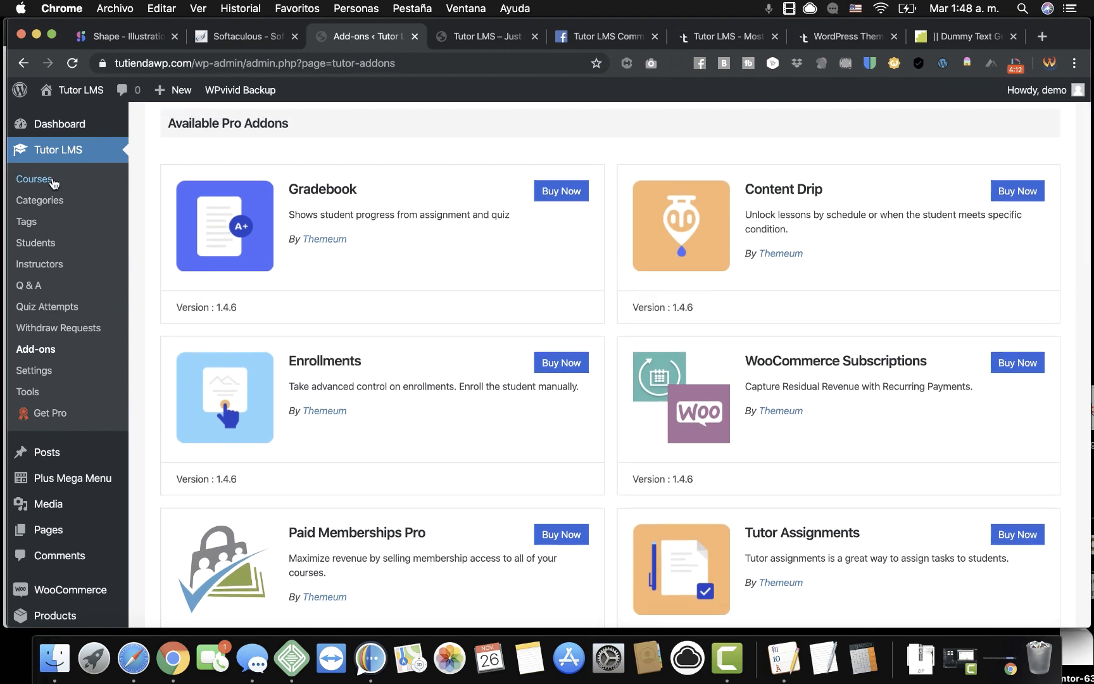
# Create a course titled 'Tutor LMS Pro' and copy a lorem ipsum paragraph from Blind Text Generator.
pyautogui.click(40, 183)
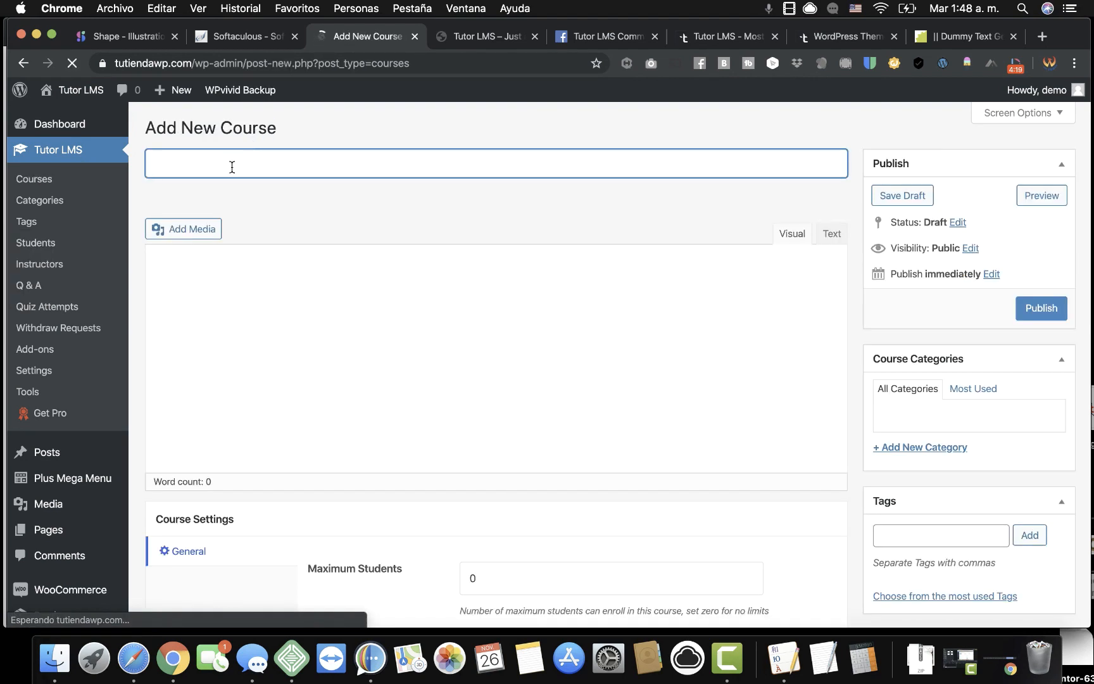
pyautogui.write('T')
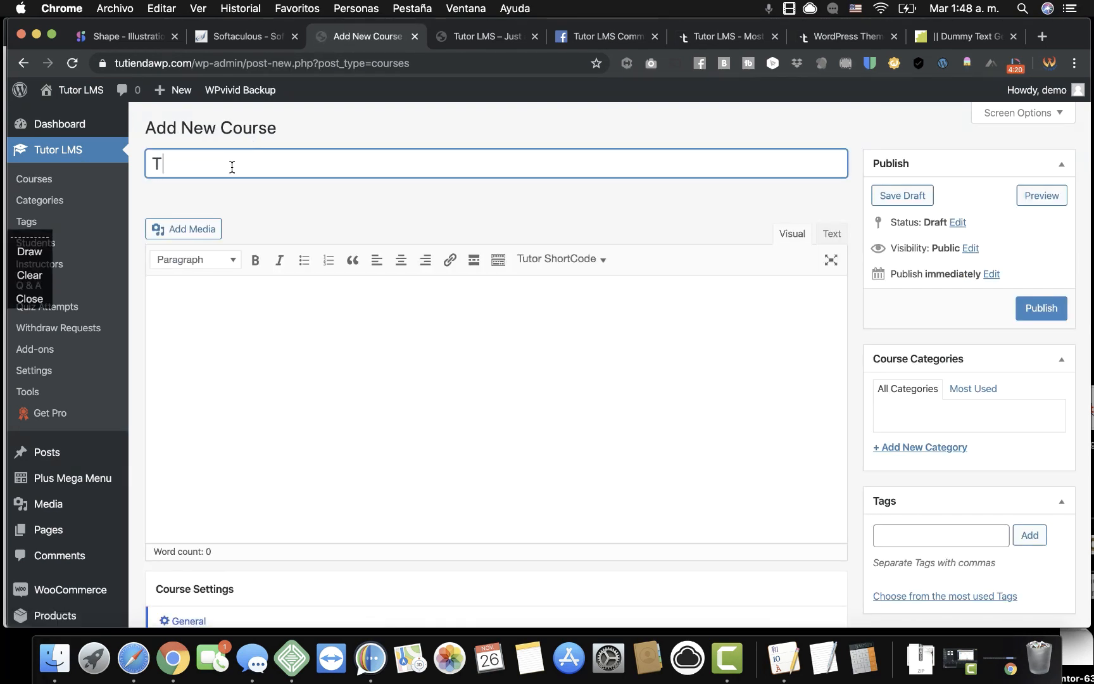
pyautogui.write('utor LMS Pro')
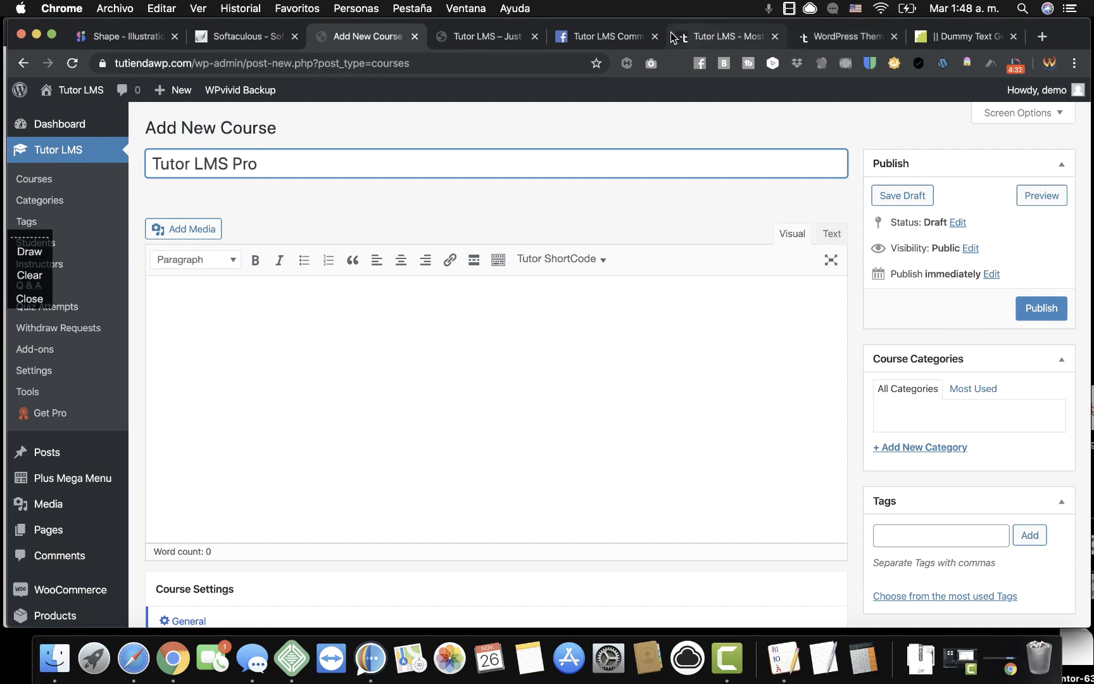
pyautogui.click(957, 38)
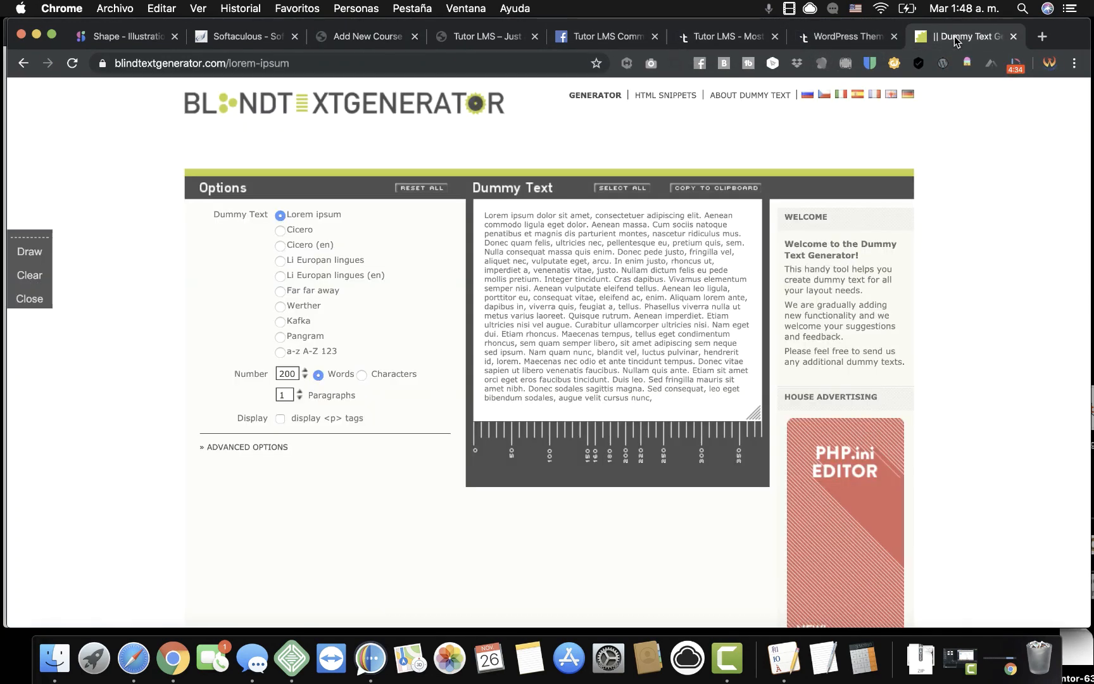
pyautogui.click(605, 326)
pyautogui.press('super+c')
pyautogui.rightClick(606, 326)
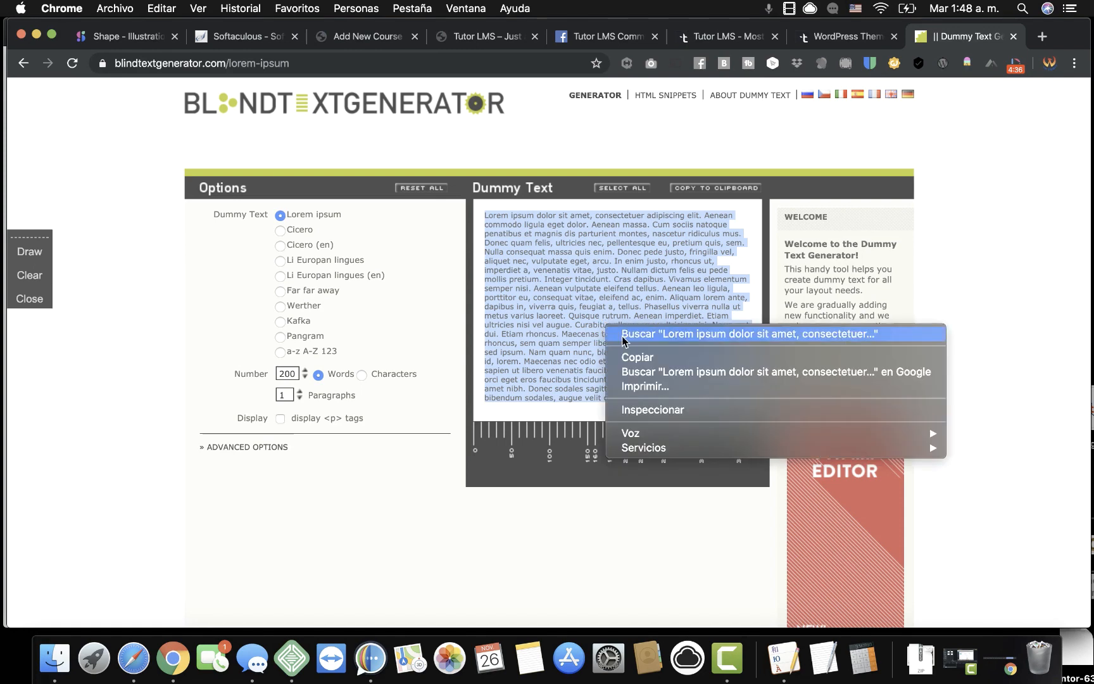
pyautogui.click(636, 359)
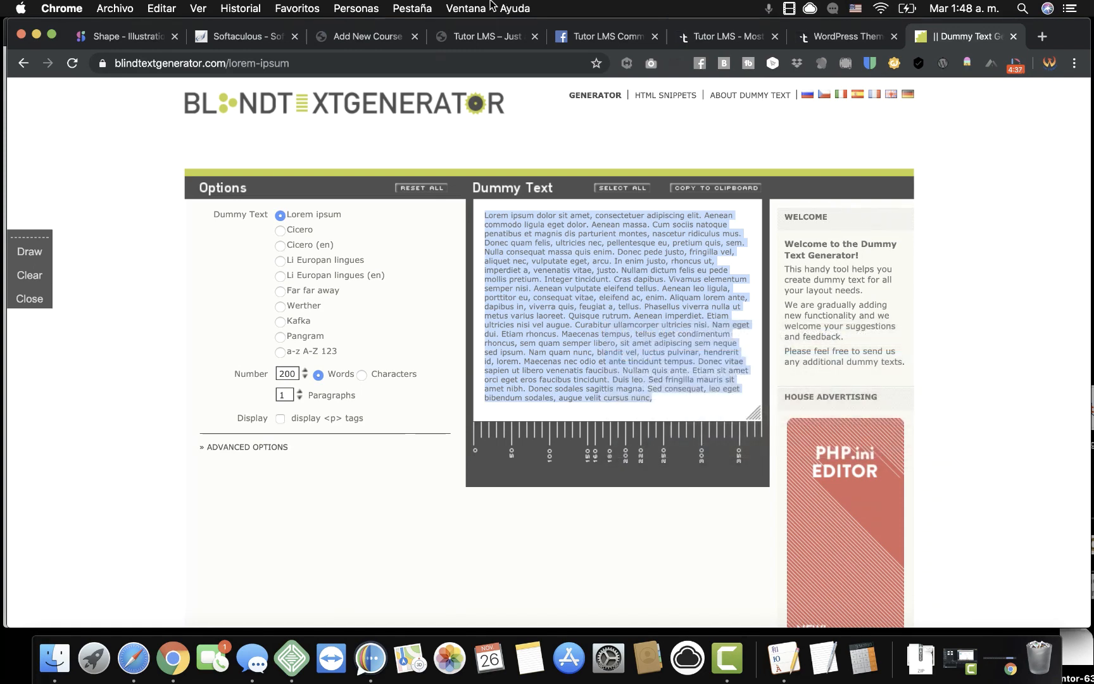
pyautogui.click(383, 38)
# Paste the copied lorem ipsum paragraph into the course description with blank lines above it.
pyautogui.click(257, 330)
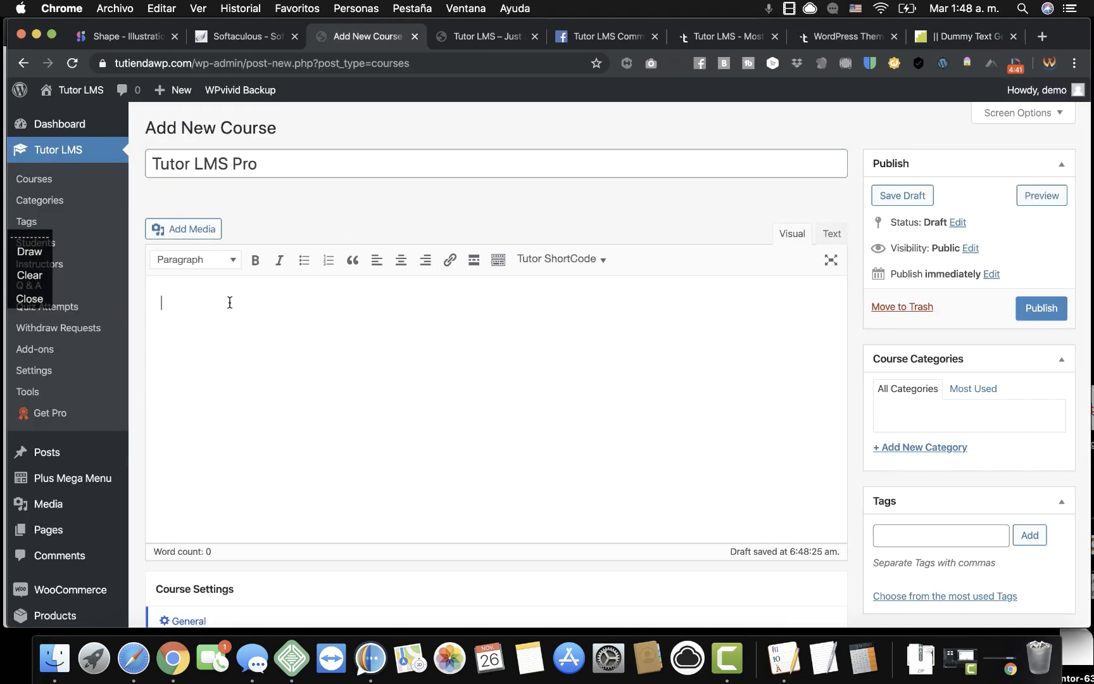
pyautogui.rightClick(231, 303)
pyautogui.click(270, 401)
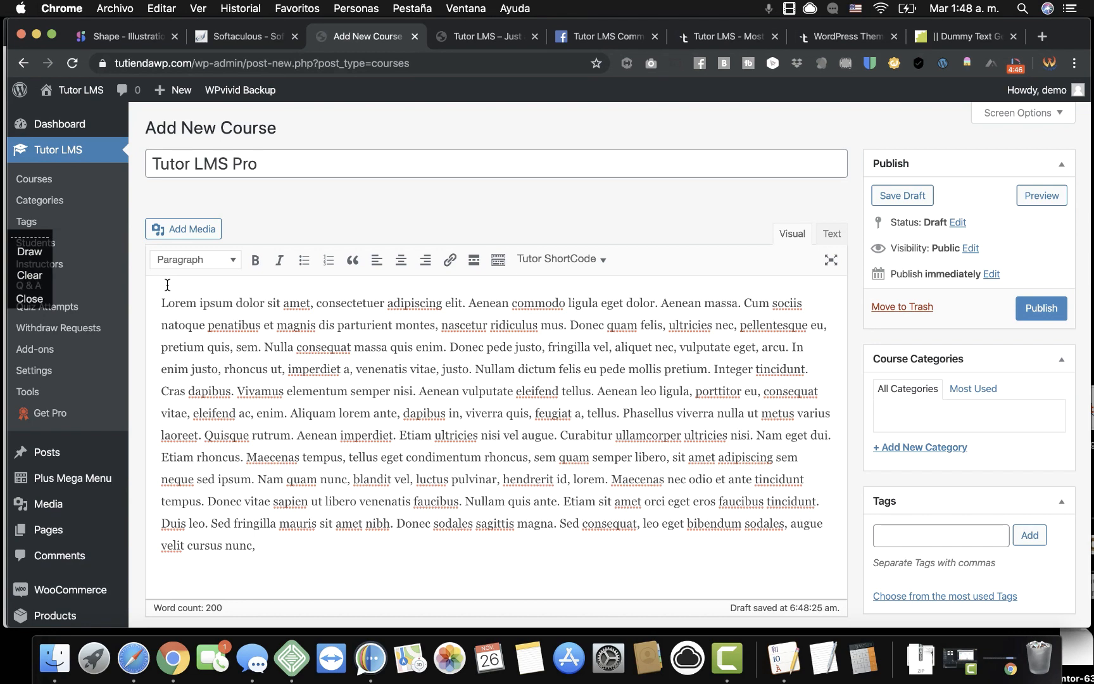
pyautogui.press('Return')
pyautogui.press('Return')
pyautogui.press('Return')
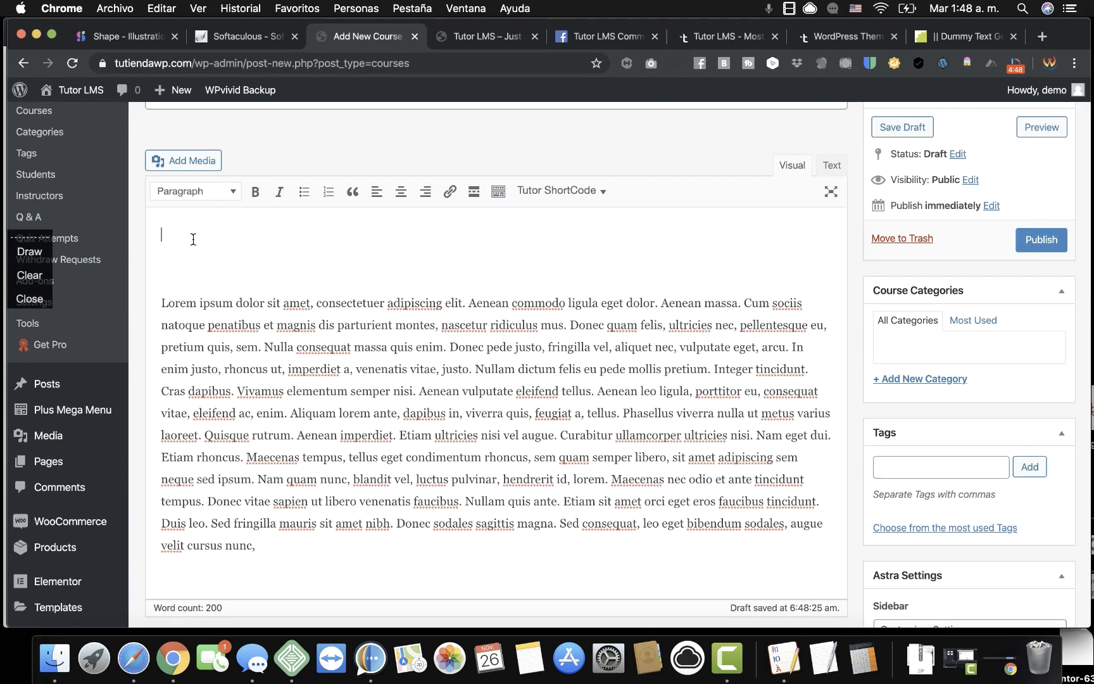
# Add a centred Heading 1 reading 'Tutorlms pro' above the paragraph.
pyautogui.click(232, 192)
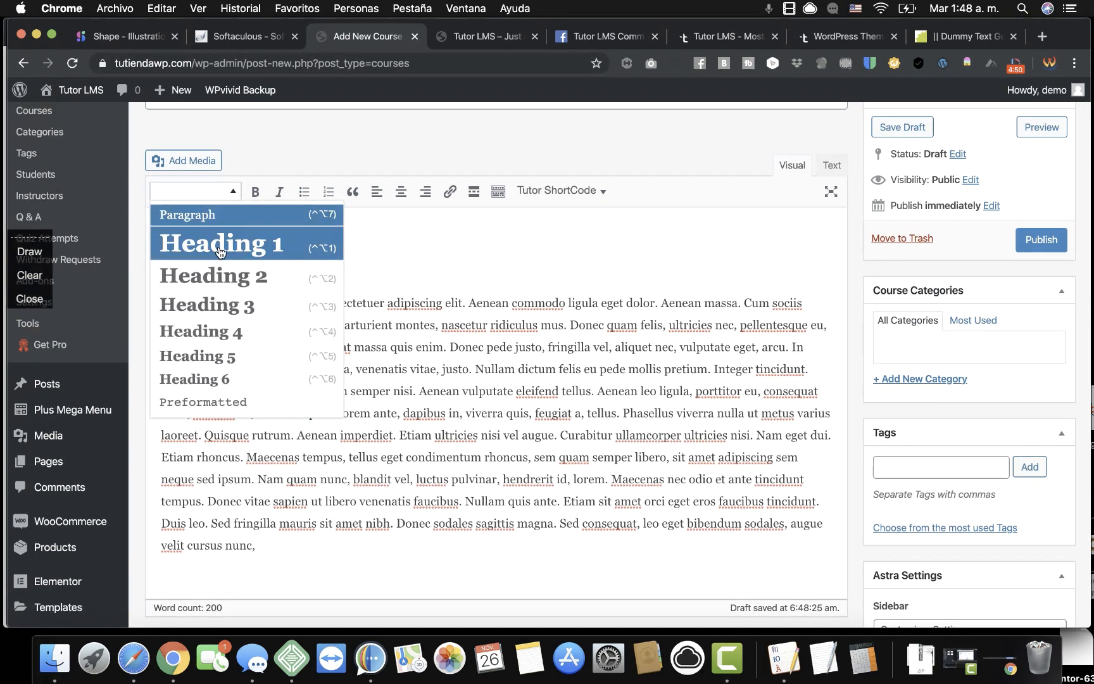
pyautogui.click(220, 253)
pyautogui.write('T')
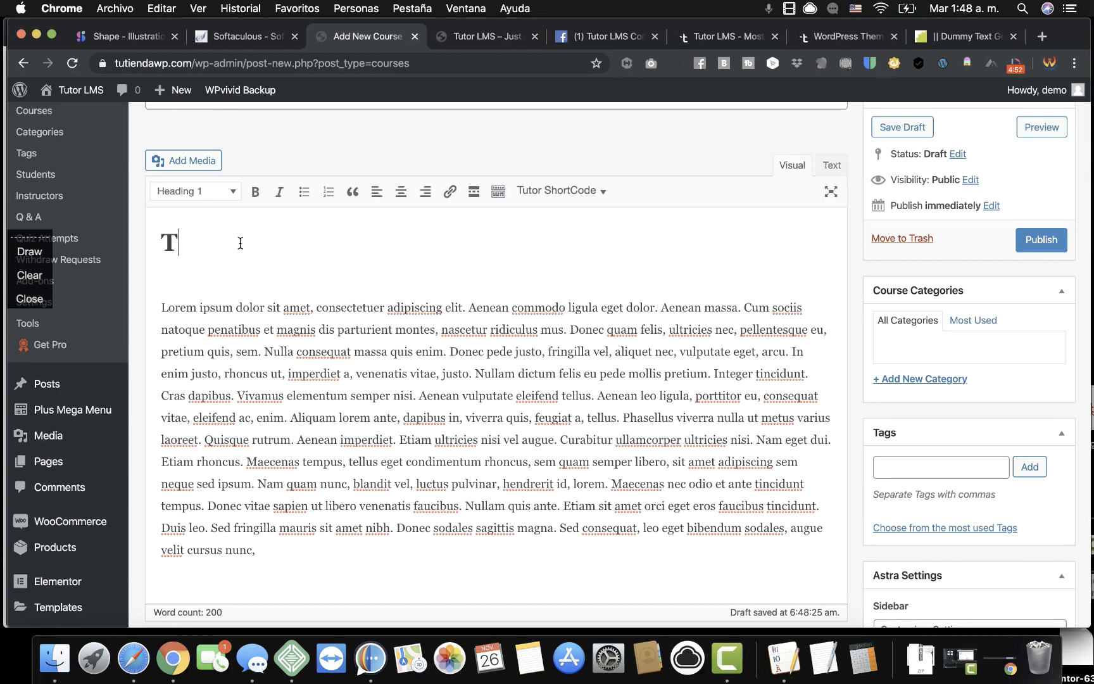
pyautogui.write('utorlms pro')
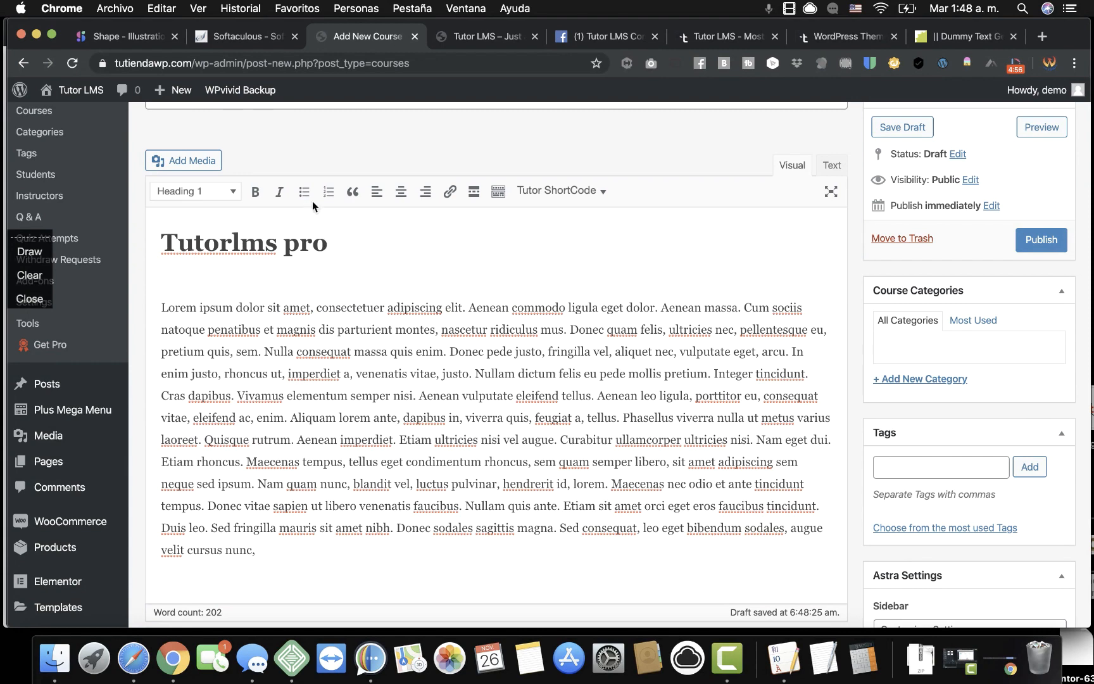
pyautogui.click(401, 191)
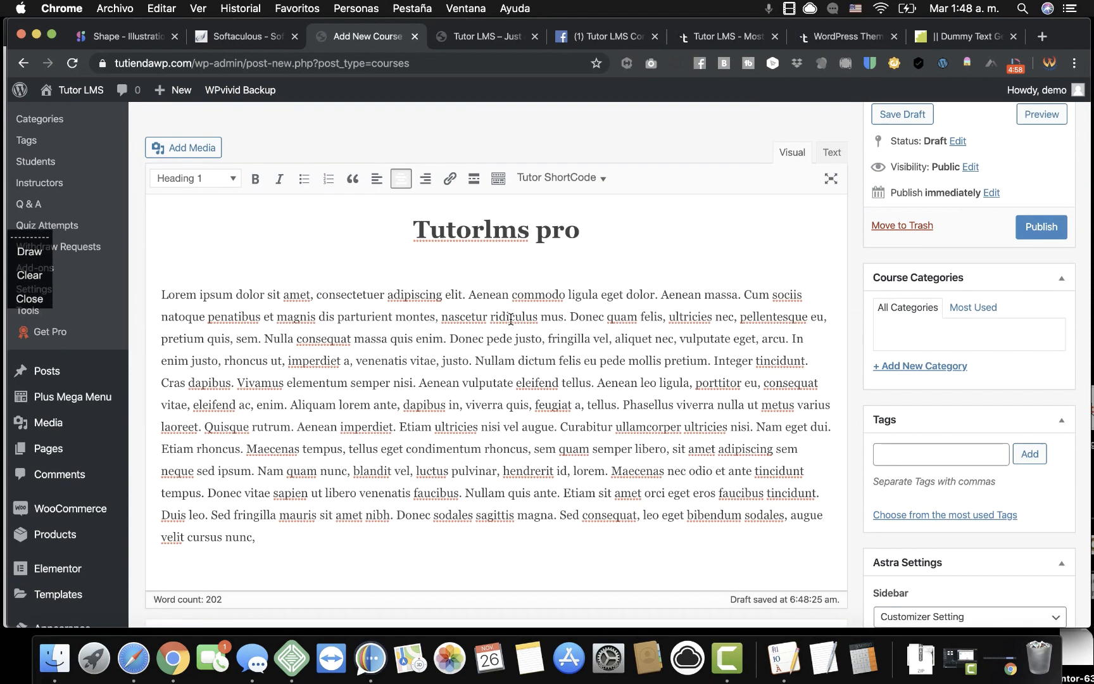
# Choose All Levels as the Difficulty Level in Course Settings.
pyautogui.scroll(-6, 511, 319)
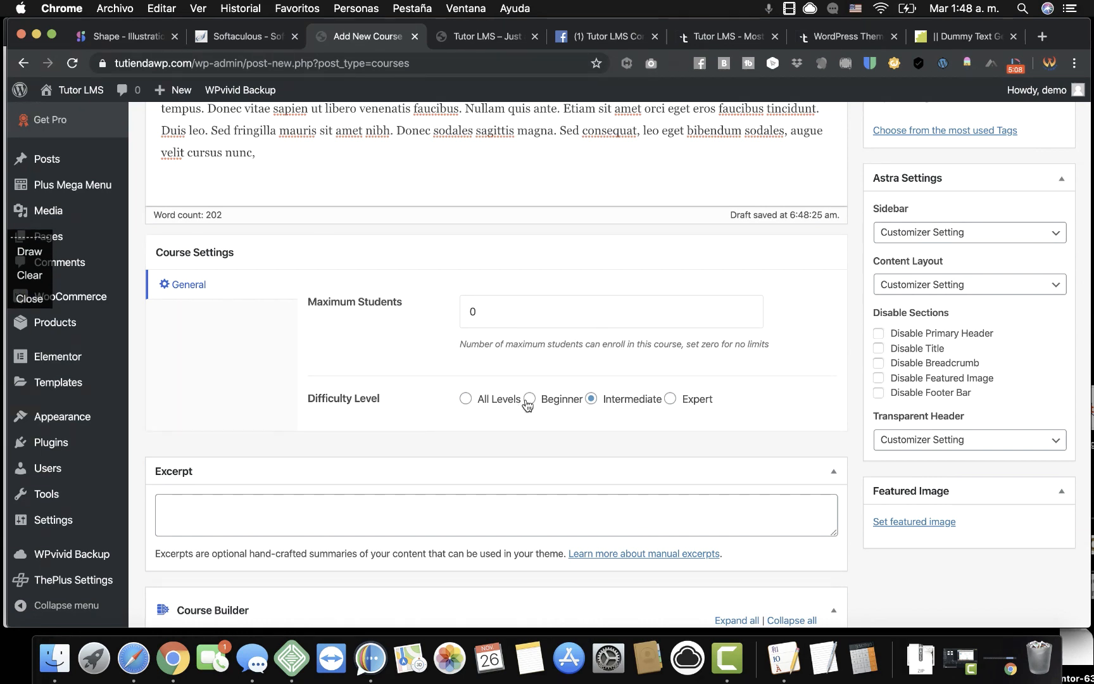
pyautogui.click(466, 399)
pyautogui.scroll(-4, 747, 422)
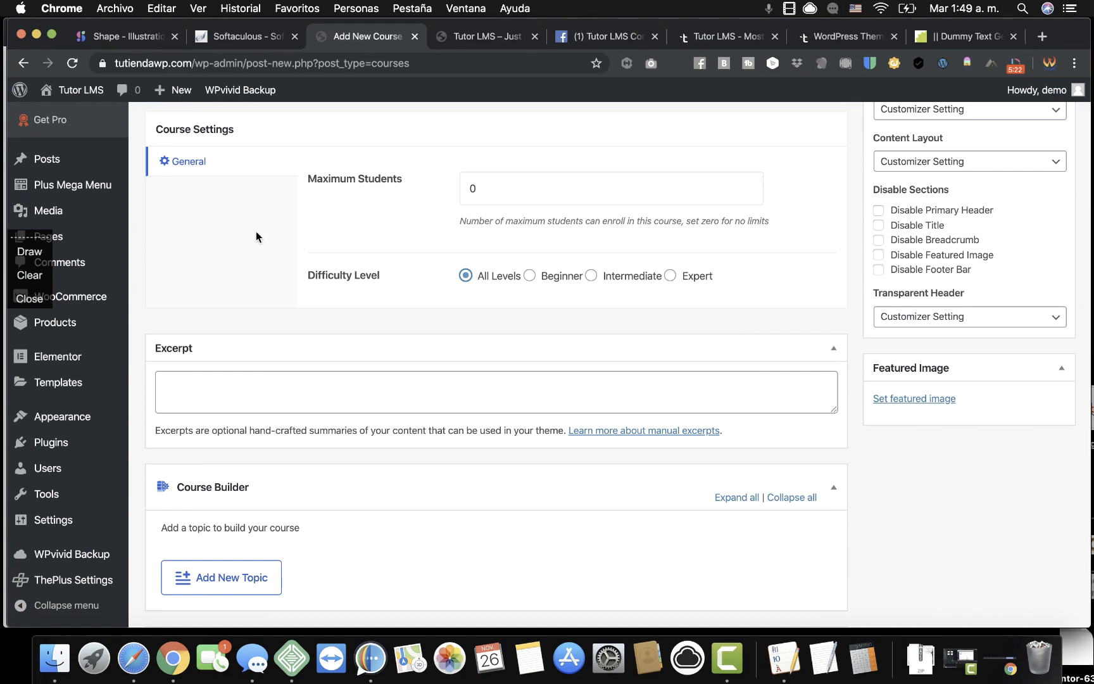
pyautogui.scroll(3, 240, 239)
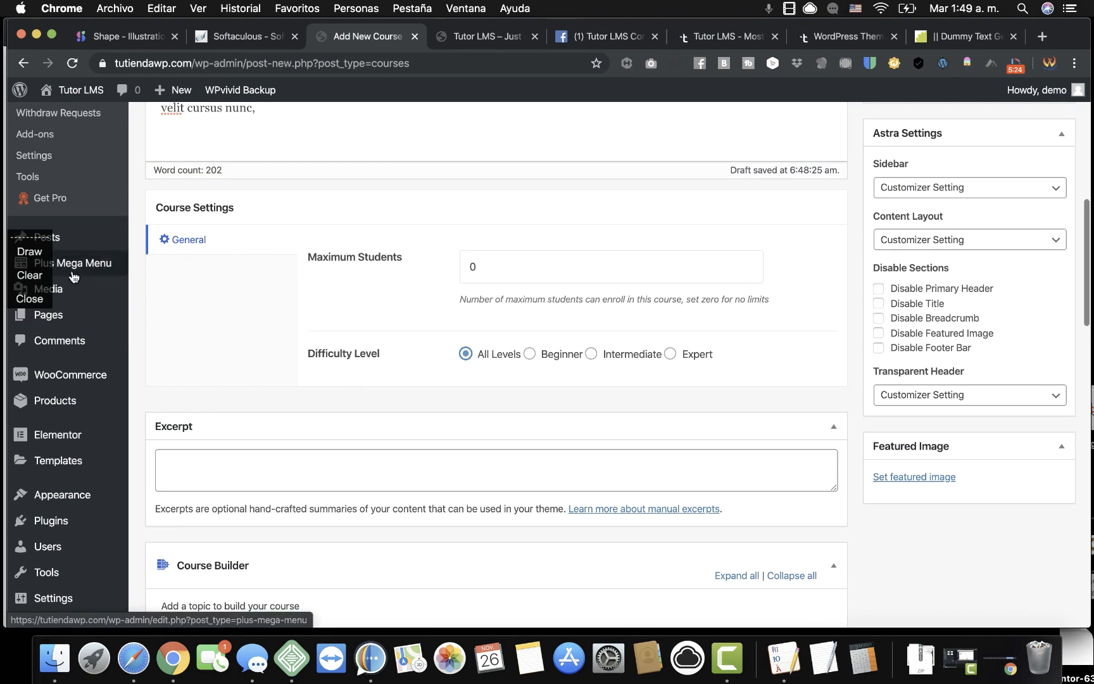
pyautogui.click(29, 300)
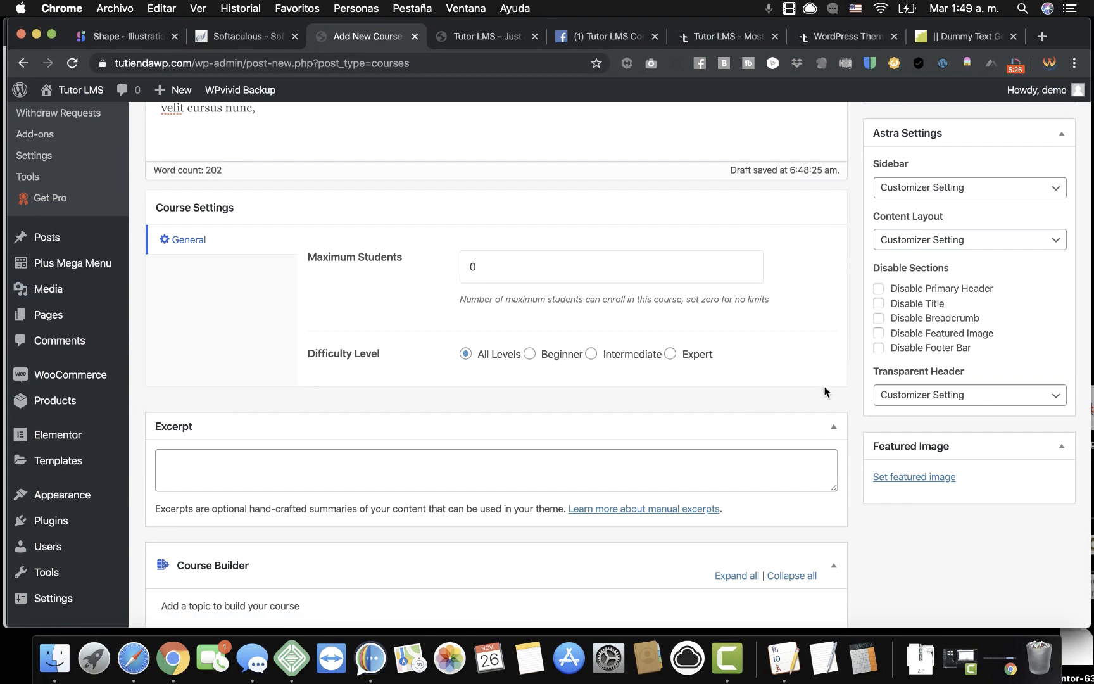
pyautogui.scroll(2, 855, 389)
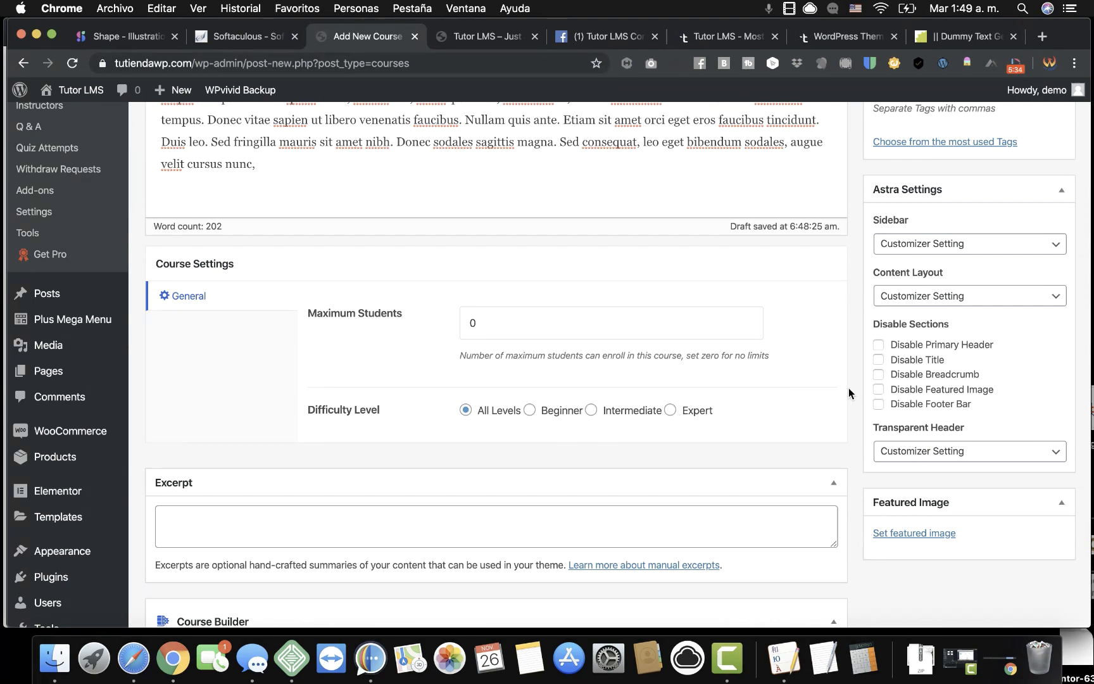
pyautogui.scroll(10, 850, 371)
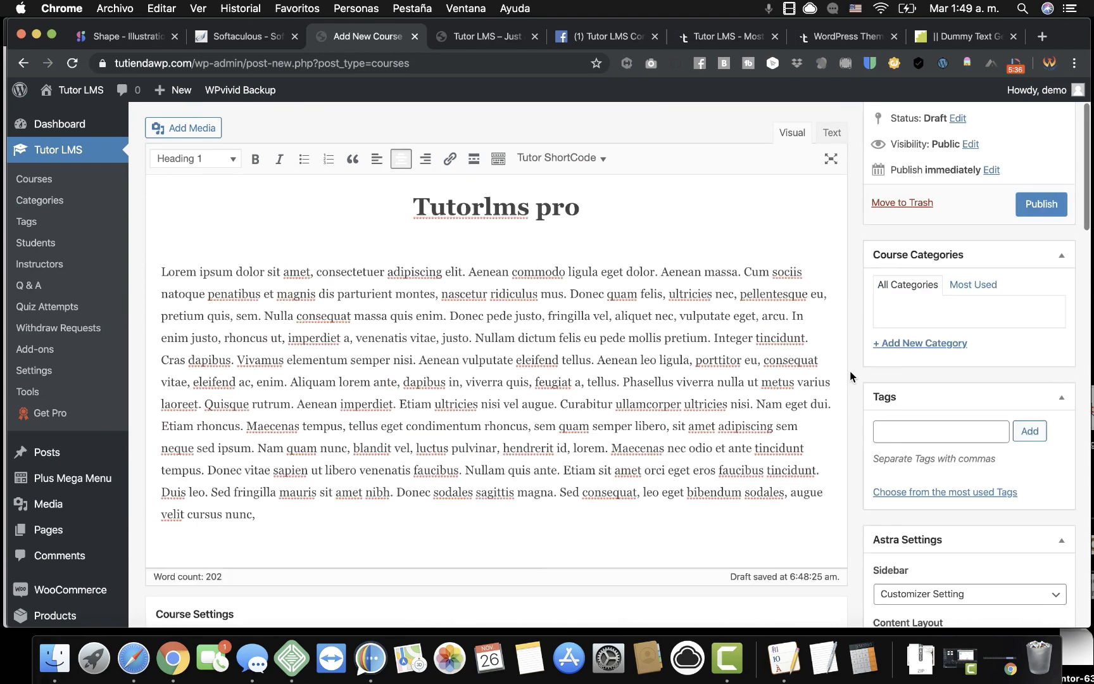
pyautogui.scroll(2, 849, 370)
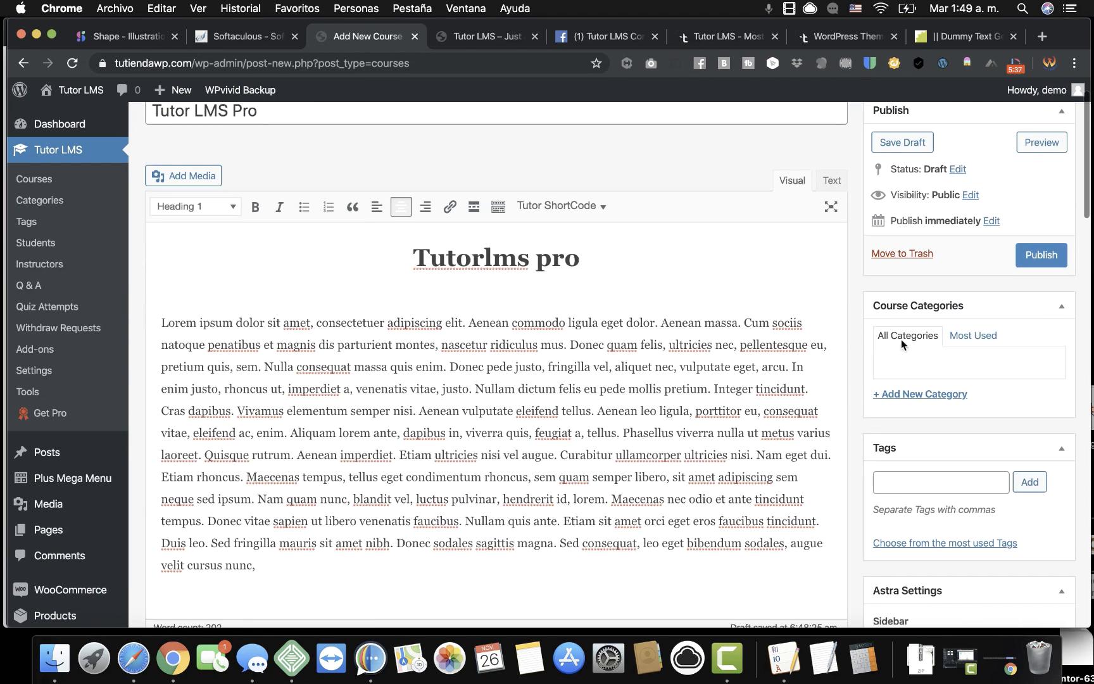
# Add a course category 'Learning System' and tick it for this course.
pyautogui.click(914, 395)
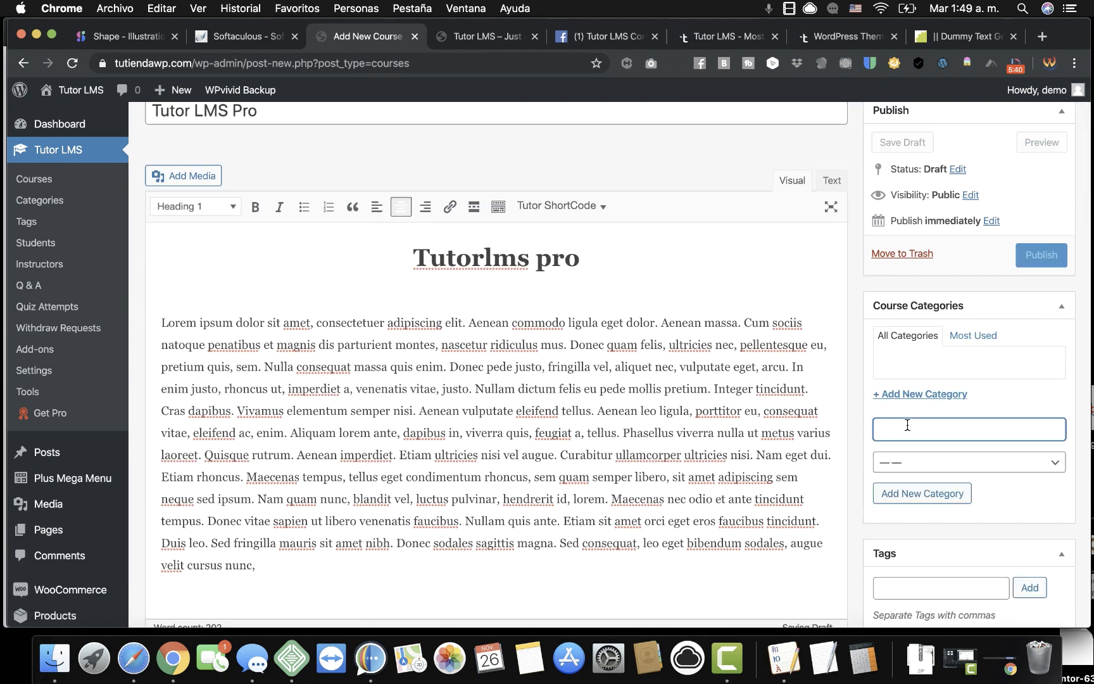
pyautogui.write('Learning ')
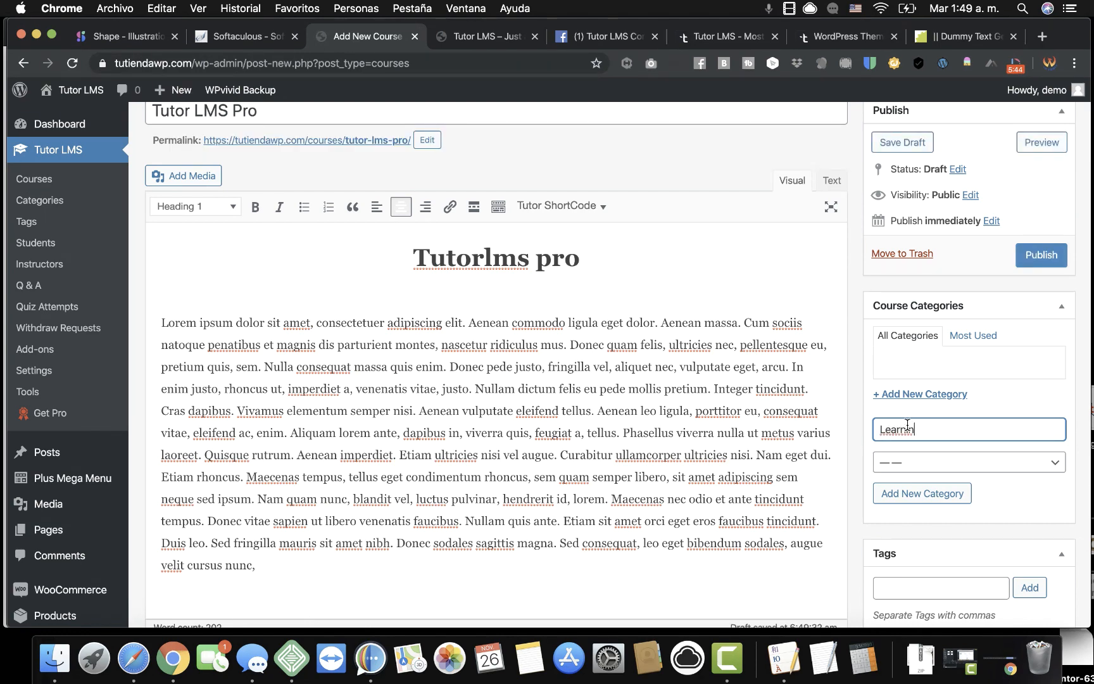
pyautogui.write('System')
pyautogui.click(931, 497)
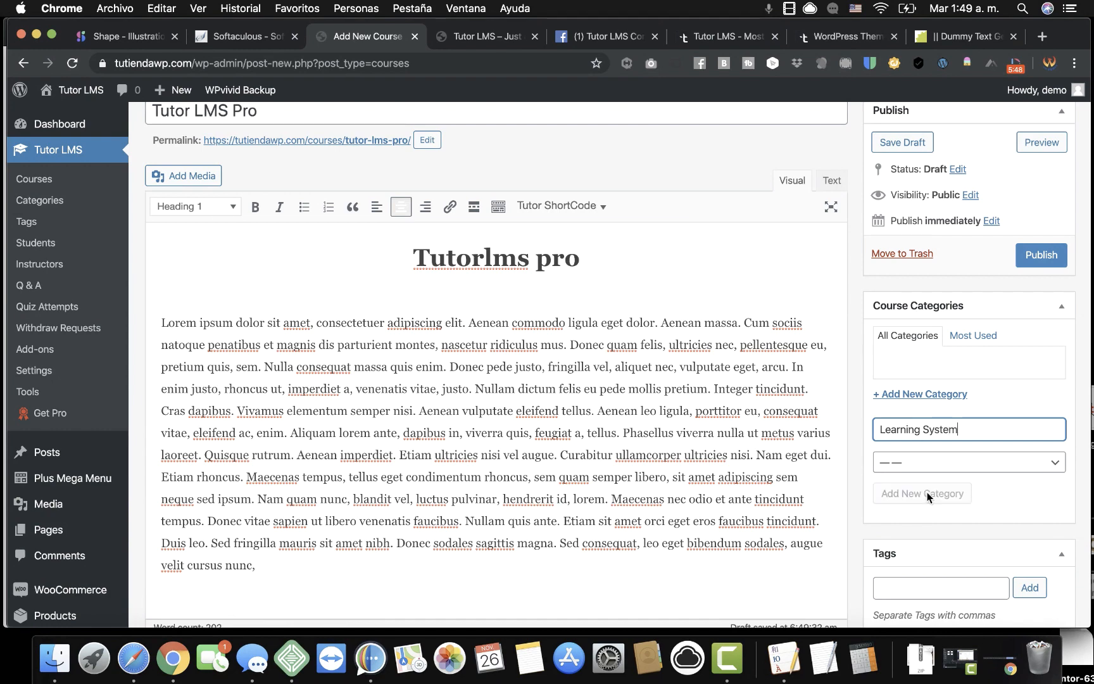
pyautogui.scroll(-5, 830, 491)
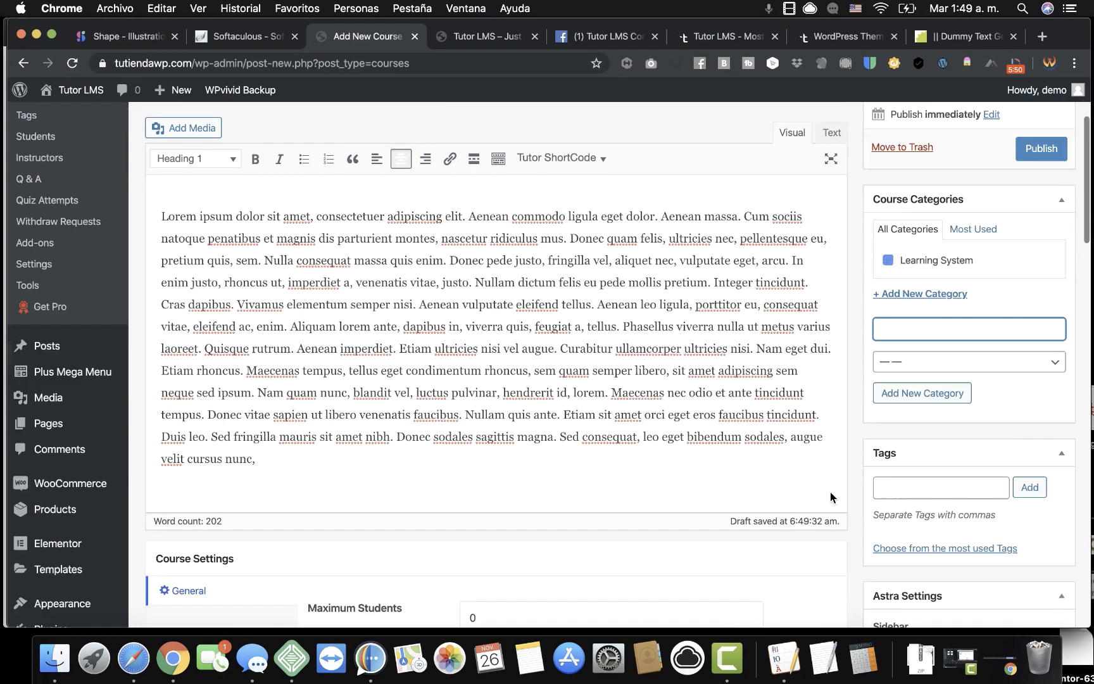
pyautogui.scroll(-8, 902, 517)
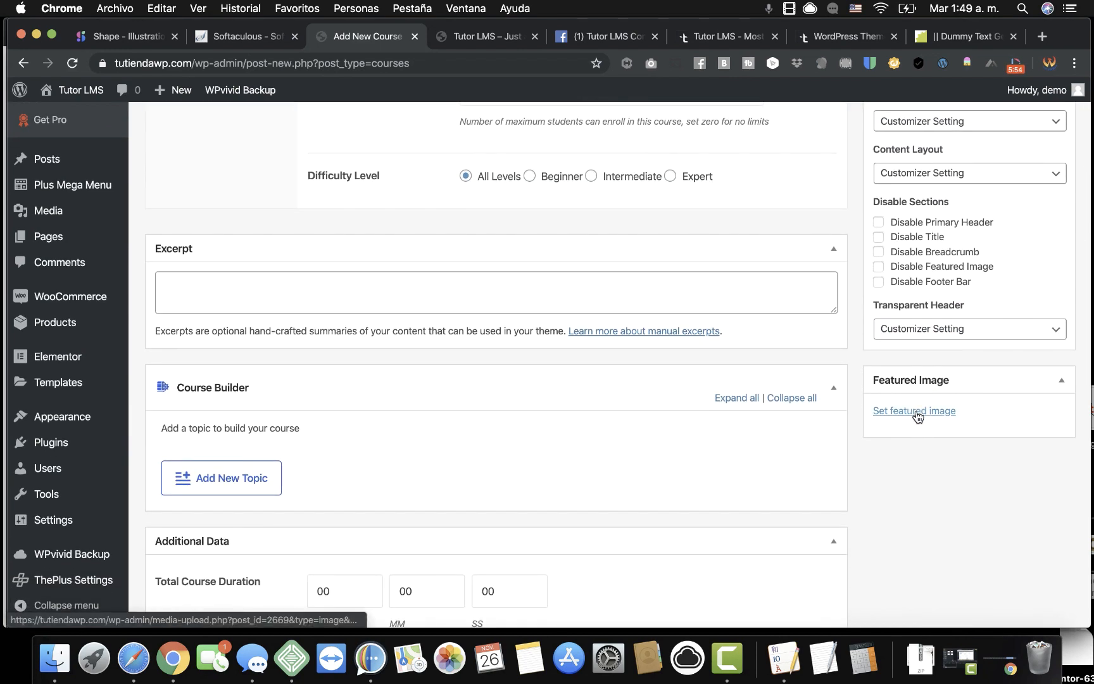
# Set Home-Office-1.svg from the Media Library as the course's featured image.
pyautogui.click(915, 410)
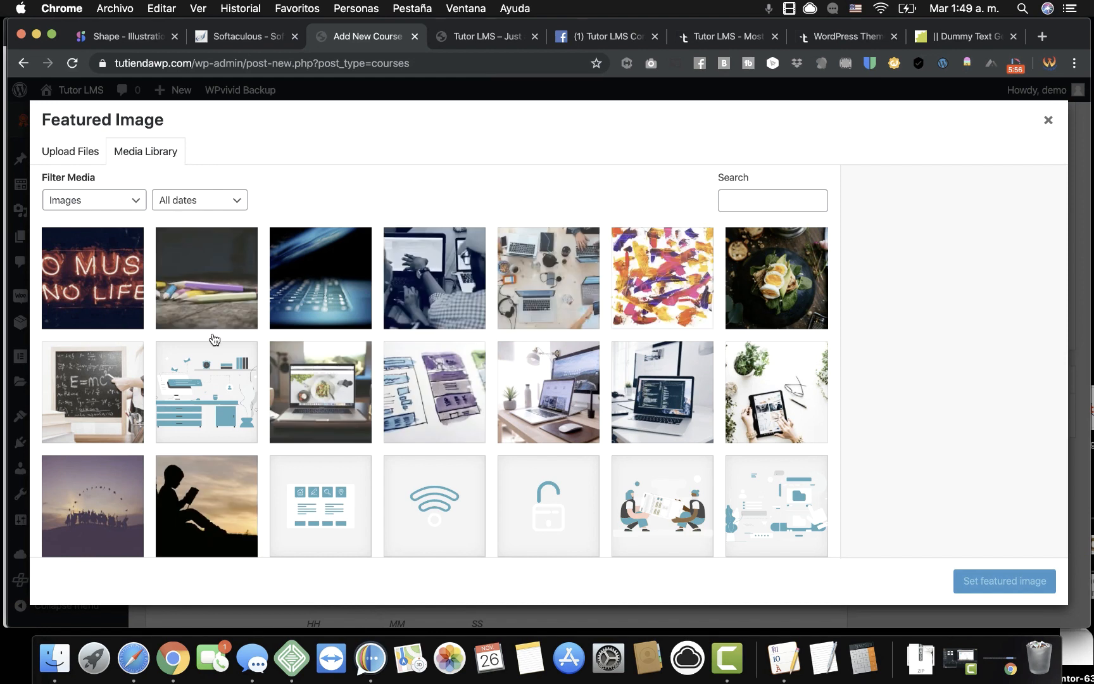
pyautogui.click(216, 413)
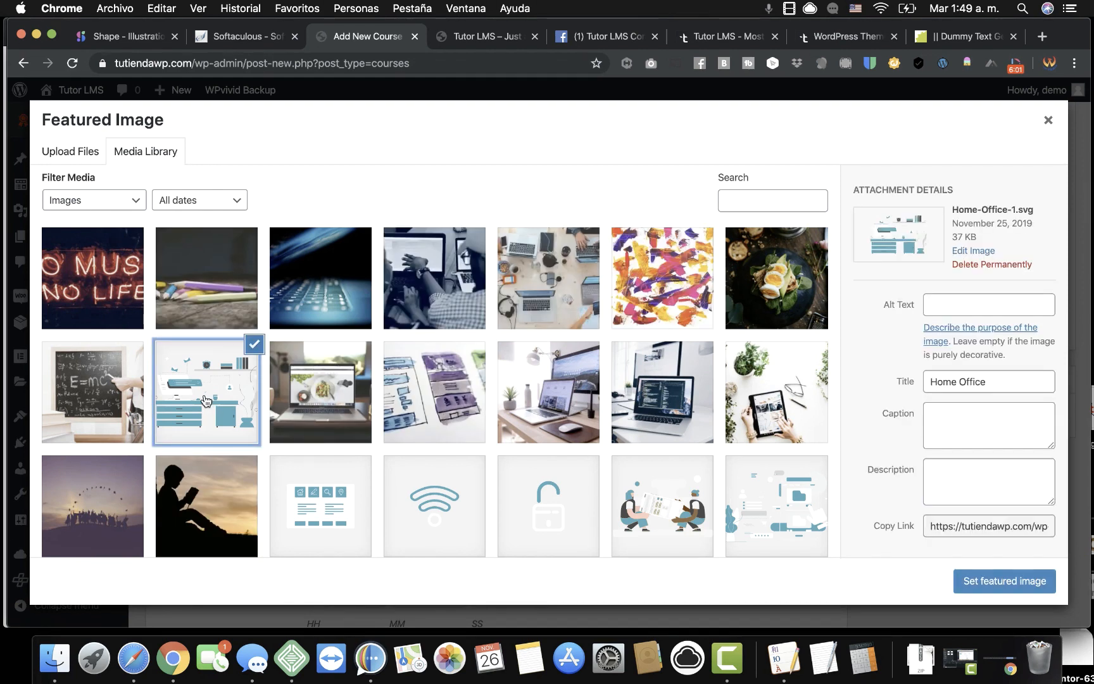
pyautogui.click(997, 583)
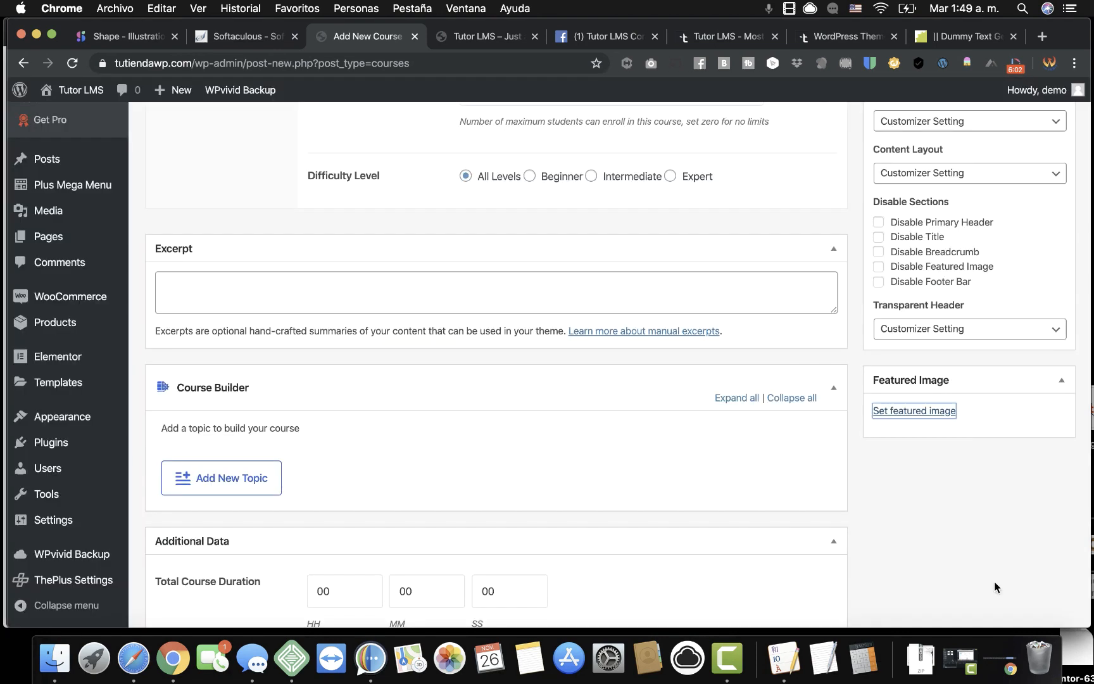
pyautogui.scroll(2, 752, 432)
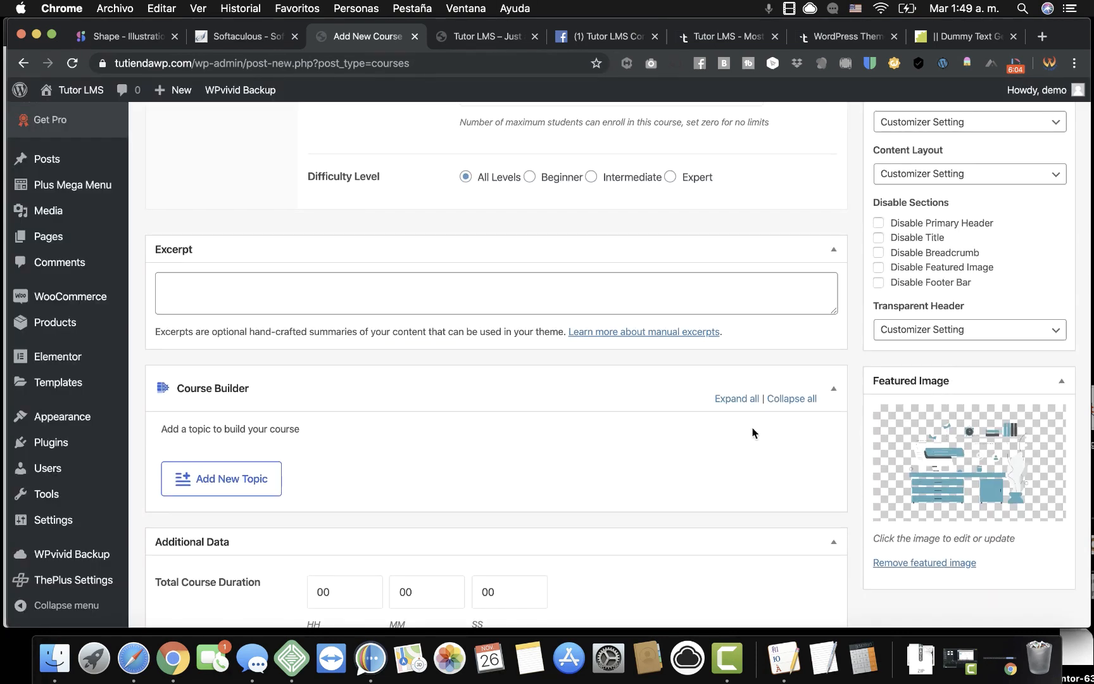
pyautogui.scroll(5, 752, 430)
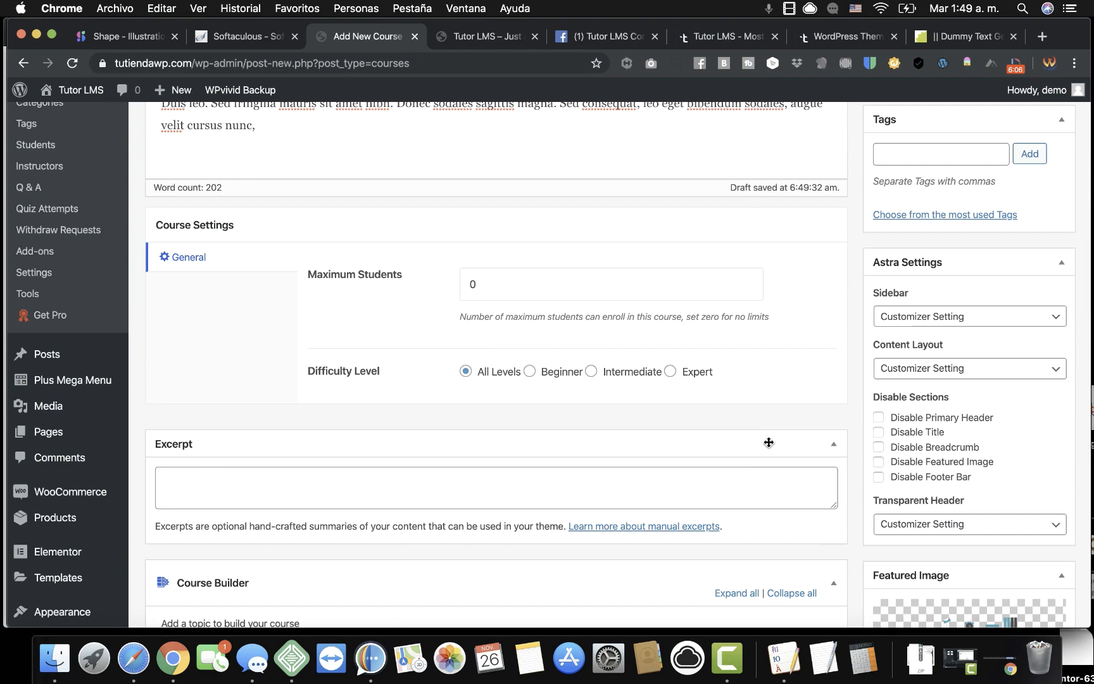
pyautogui.scroll(-1, 784, 460)
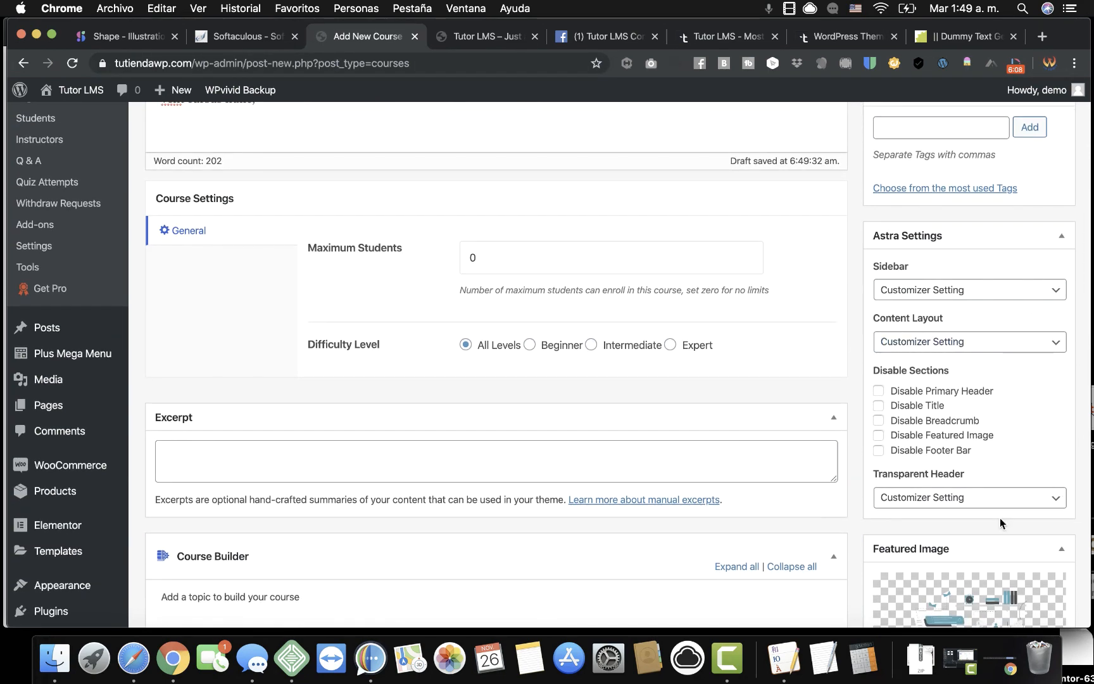
pyautogui.scroll(-15, 850, 447)
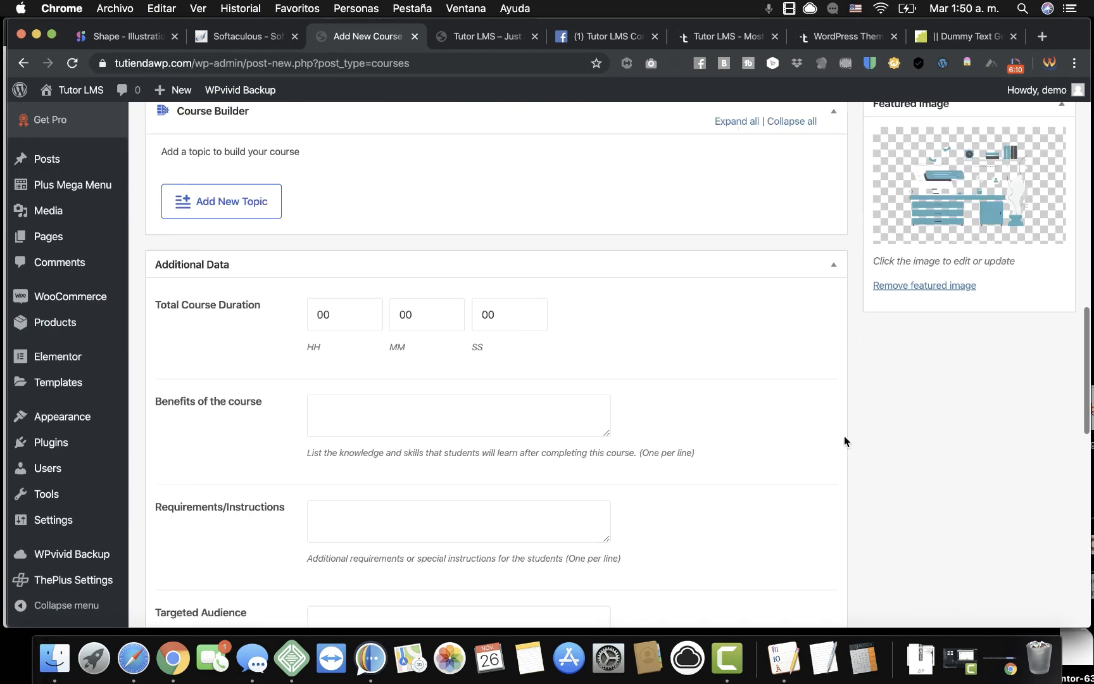
pyautogui.scroll(4, 835, 367)
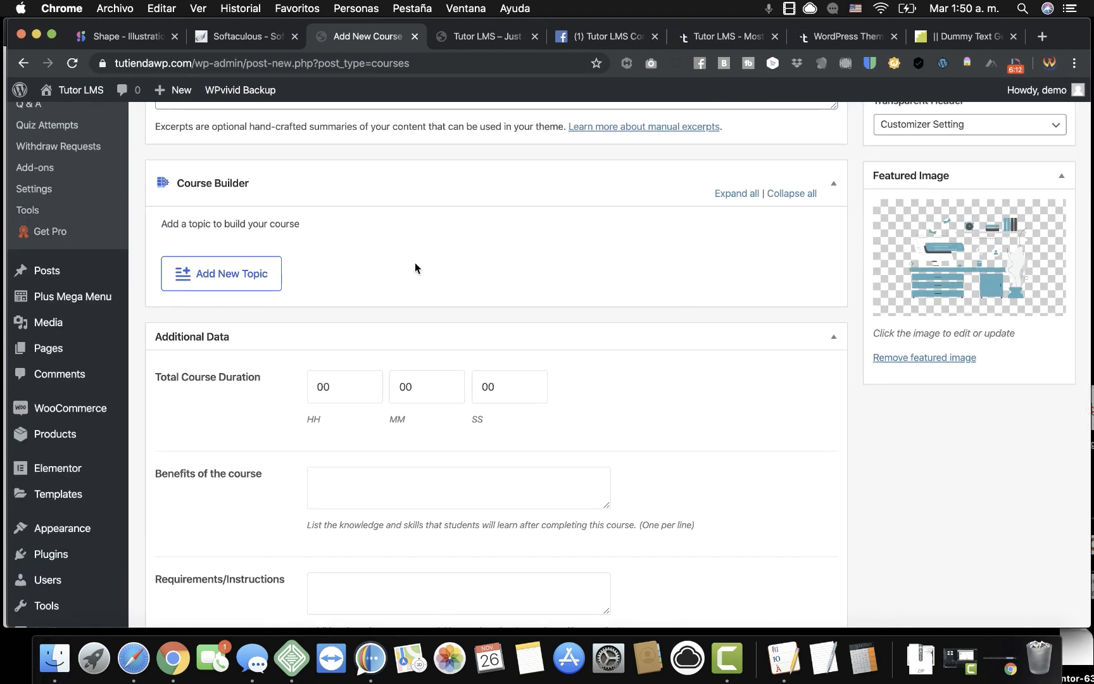
# Start a new course topic named 'Starting with TTLMS'.
pyautogui.click(241, 273)
pyautogui.click(354, 400)
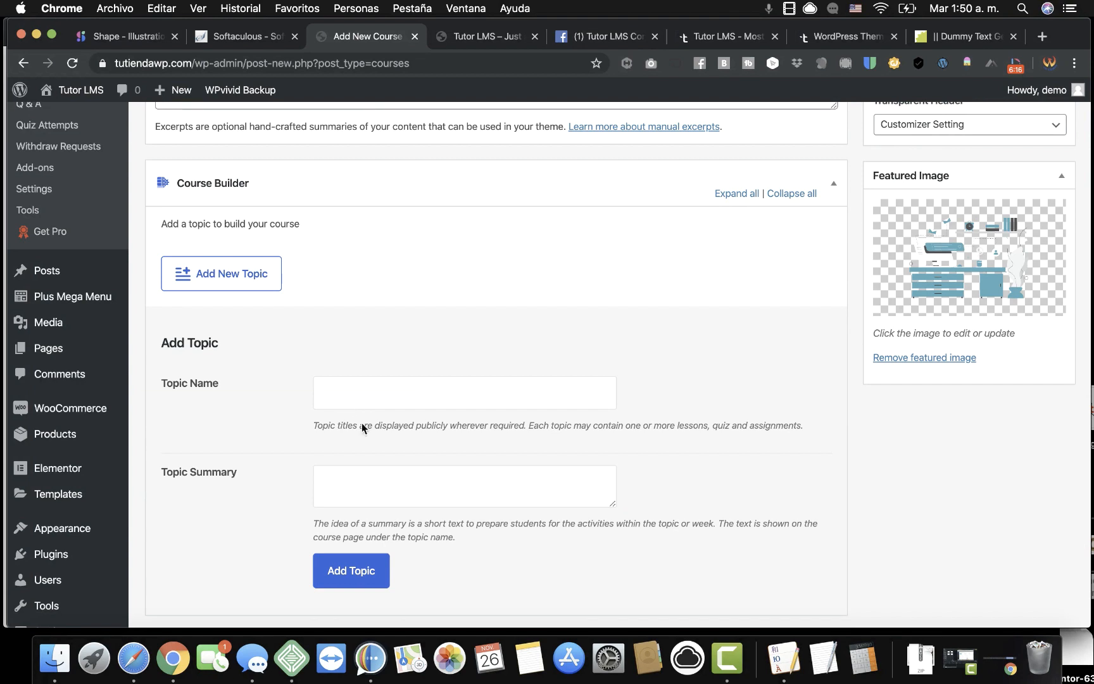
pyautogui.scroll(-6, 364, 431)
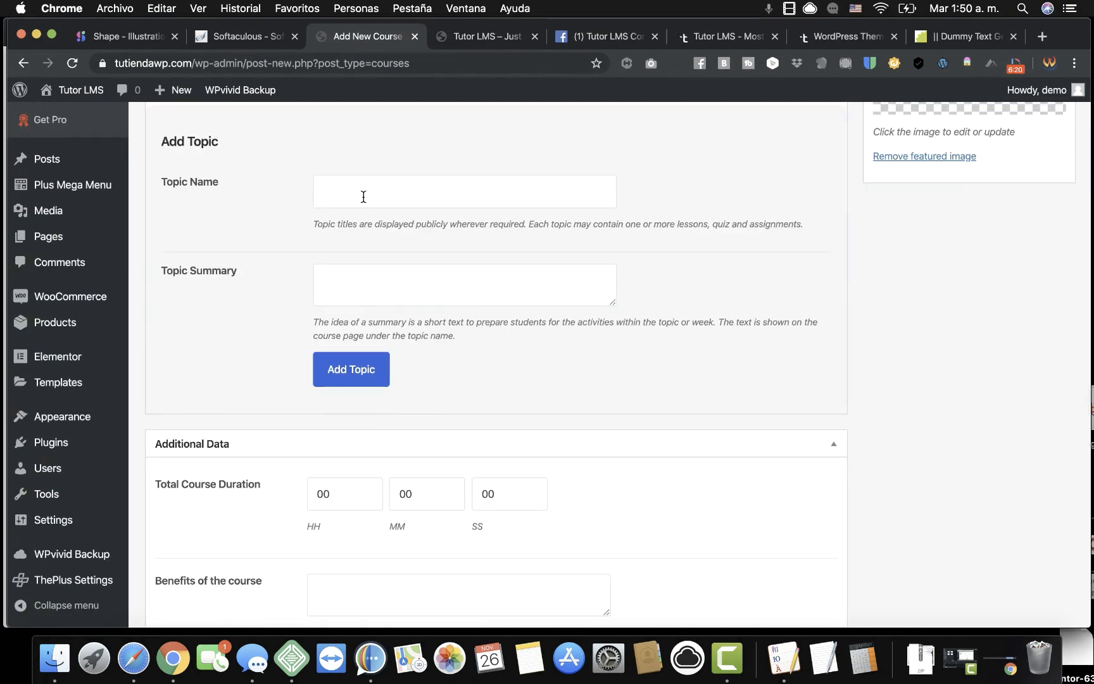
pyautogui.write('Starting with TTLMS')
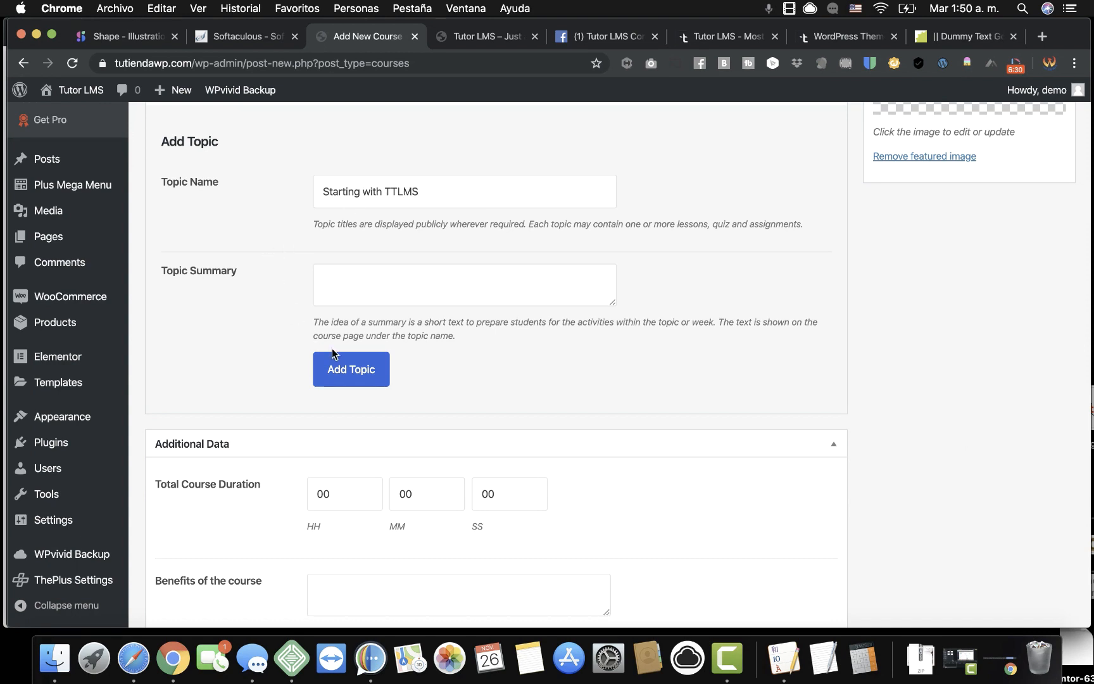
# Copy the closing part of the Blind Text Generator lorem ipsum, then return to the topic form.
pyautogui.click(350, 279)
pyautogui.click(852, 38)
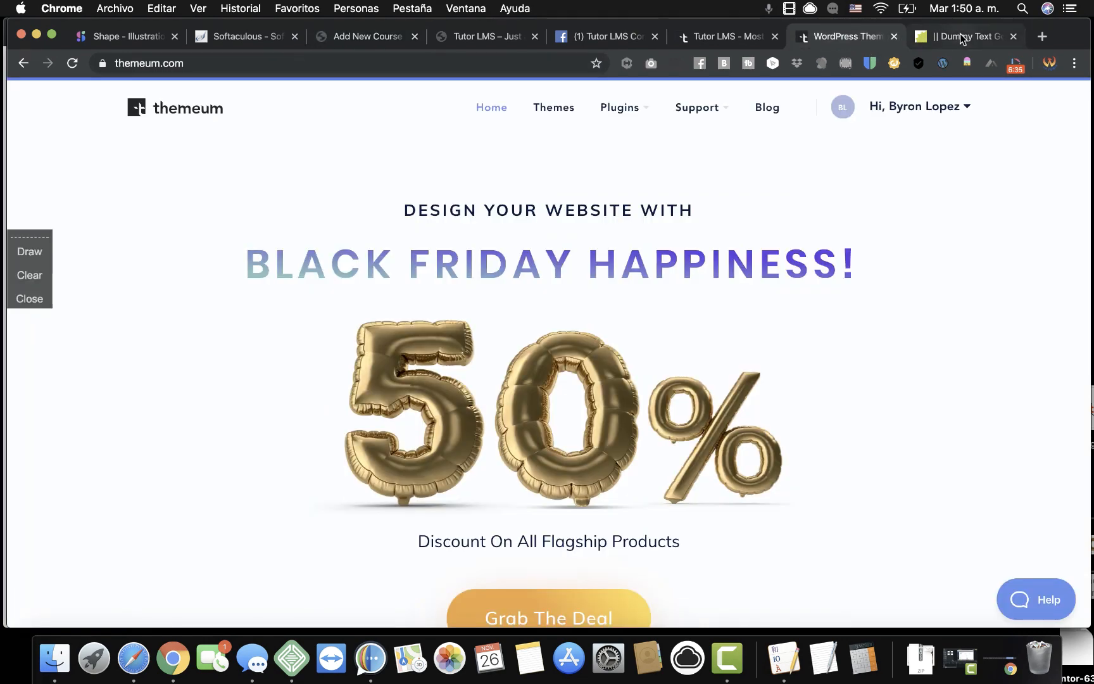
pyautogui.click(966, 36)
pyautogui.click(578, 268)
pyautogui.tripleClick(496, 215)
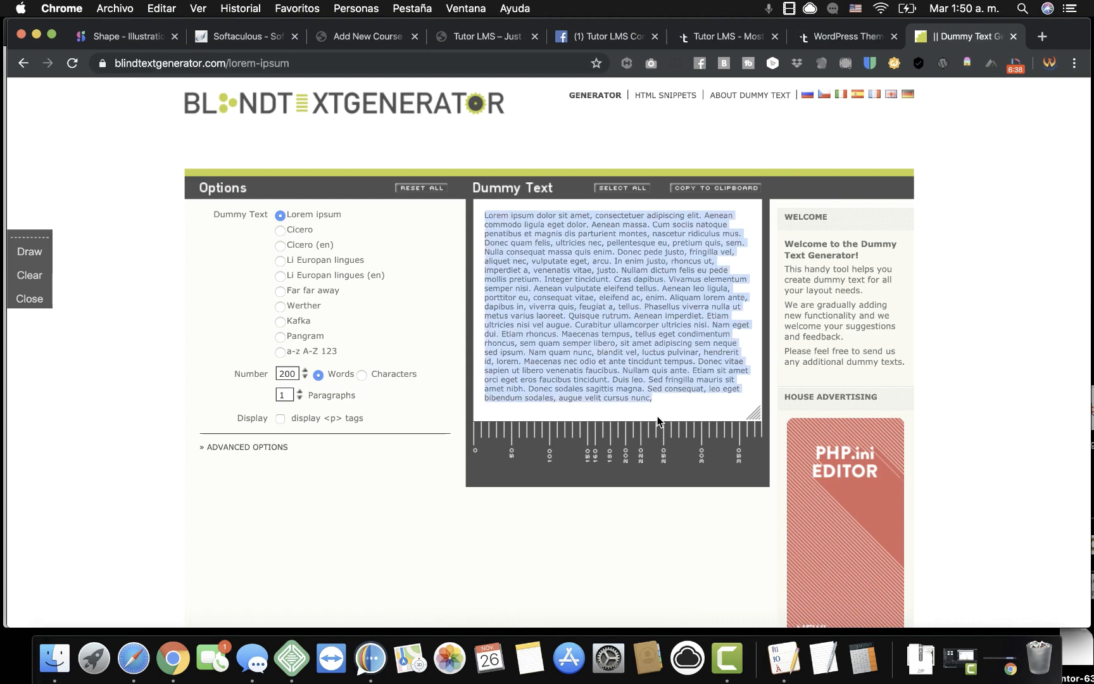
pyautogui.moveTo(666, 401); pyautogui.dragTo(508, 339)
pyautogui.rightClick(508, 341)
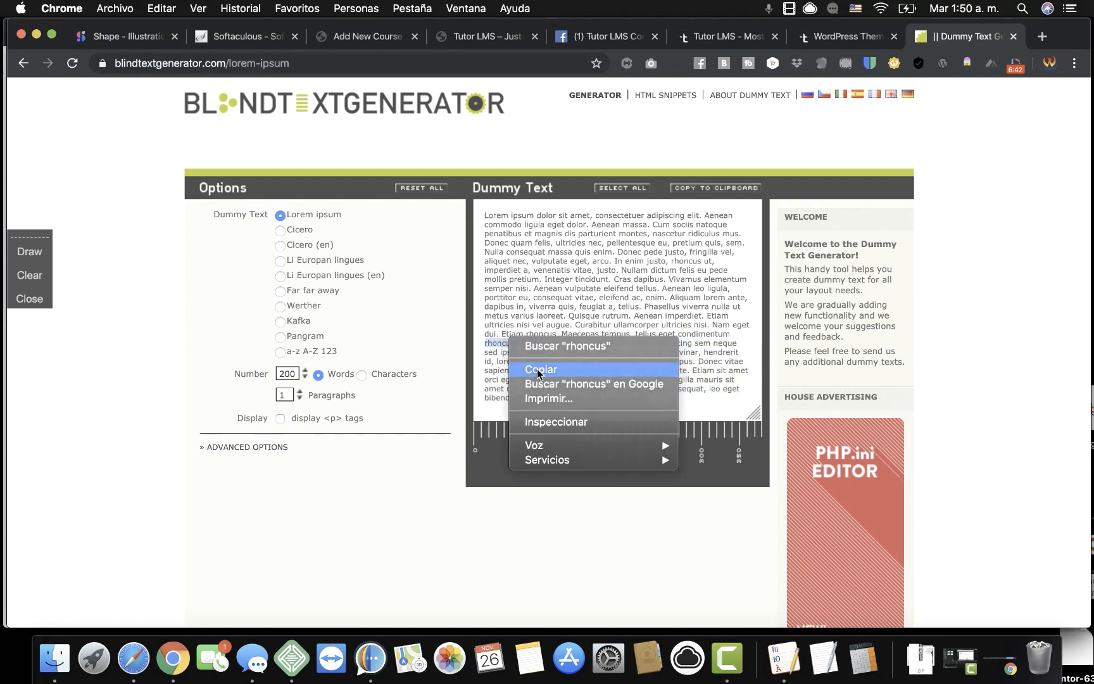
pyautogui.click(540, 367)
pyautogui.click(345, 36)
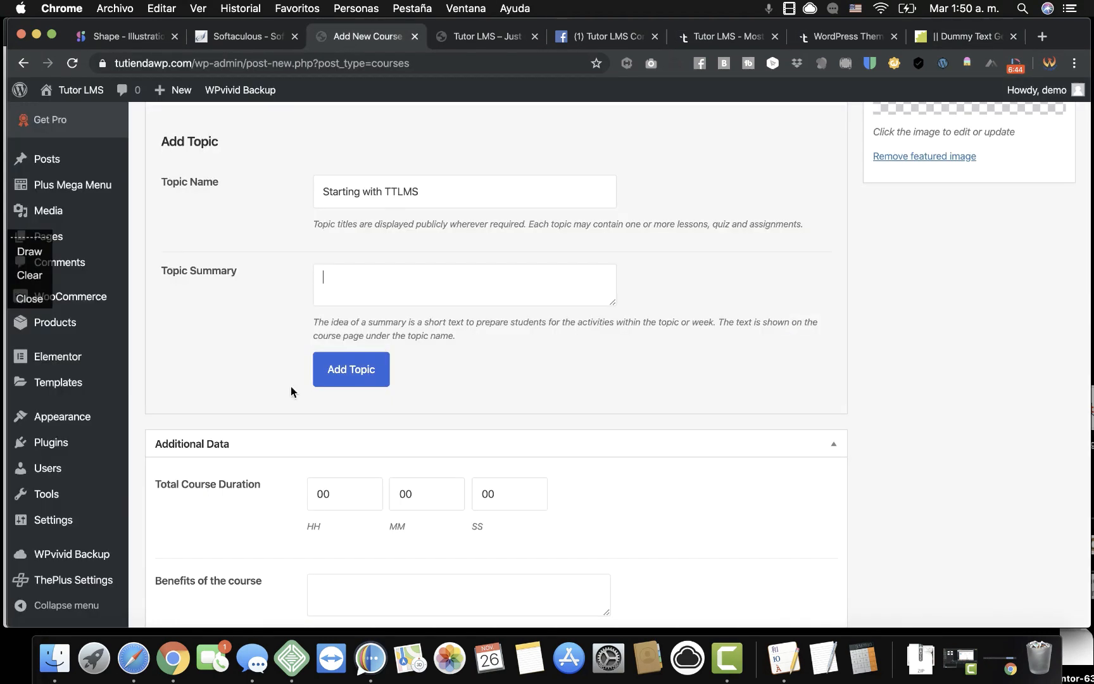
# Paste the copied lorem text into Topic Summary, then copy the dummy text's last lines.
pyautogui.rightClick(338, 272)
pyautogui.click(408, 375)
pyautogui.click(944, 41)
pyautogui.moveTo(659, 399); pyautogui.dragTo(497, 345)
pyautogui.rightClick(508, 343)
pyautogui.click(530, 378)
# Replace the word 'rhoncus' in the topic summary with the copied lorem lines.
pyautogui.click(345, 38)
pyautogui.doubleClick(379, 275)
pyautogui.rightClick(380, 274)
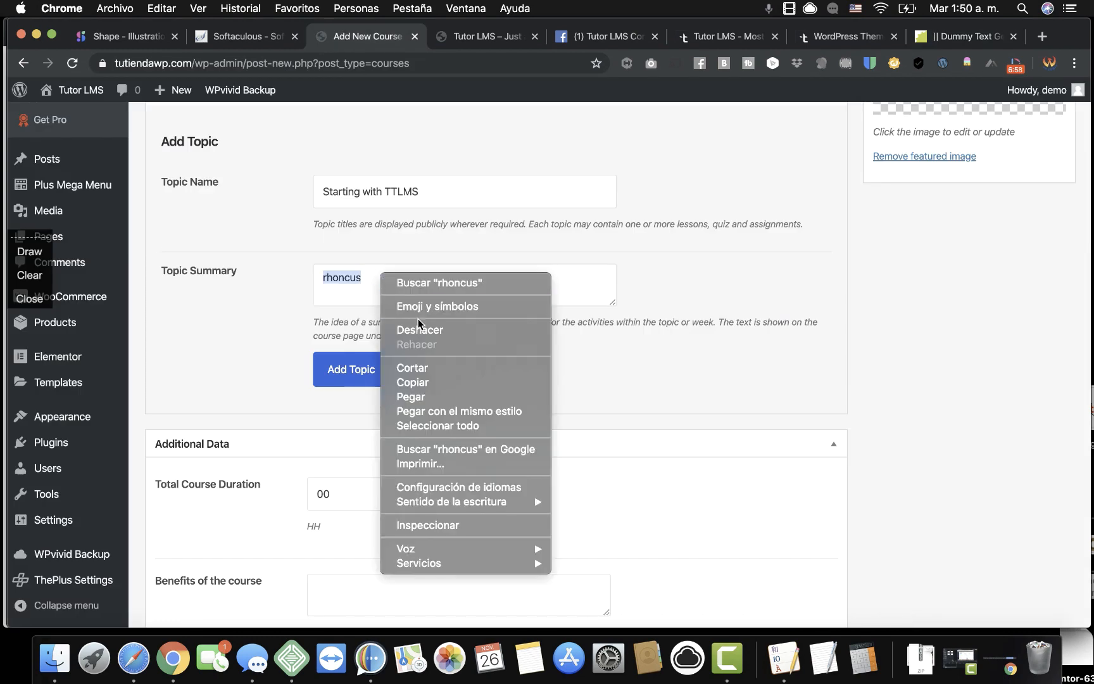
pyautogui.click(441, 408)
pyautogui.scroll(-2, 481, 366)
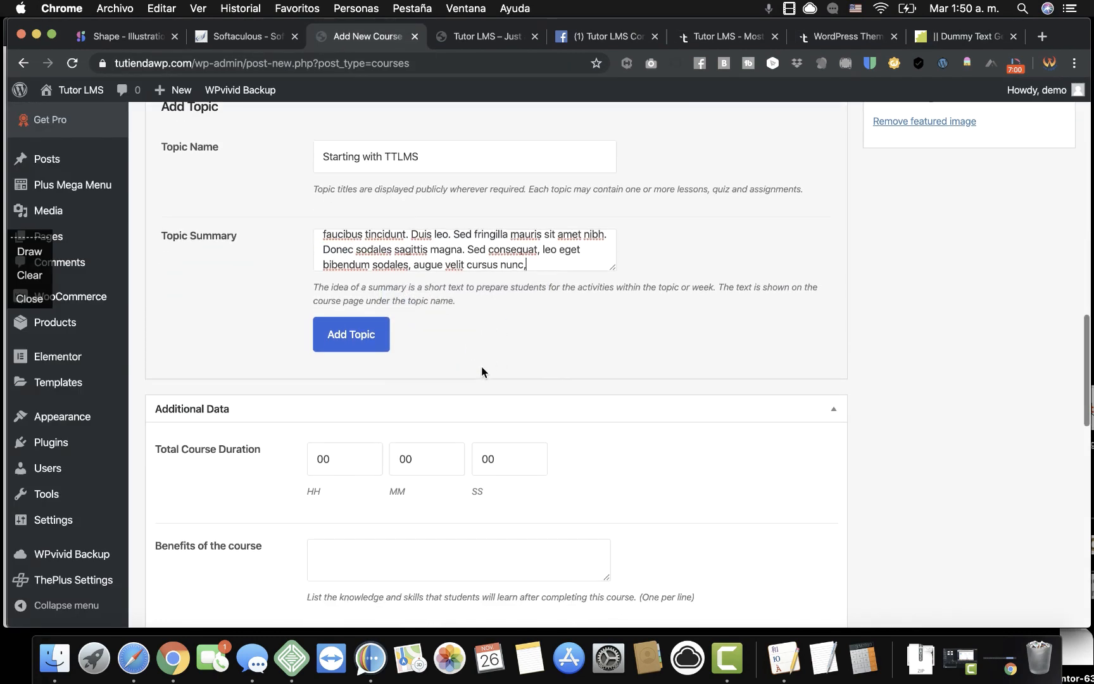
pyautogui.scroll(3, 481, 366)
pyautogui.scroll(-9, 481, 366)
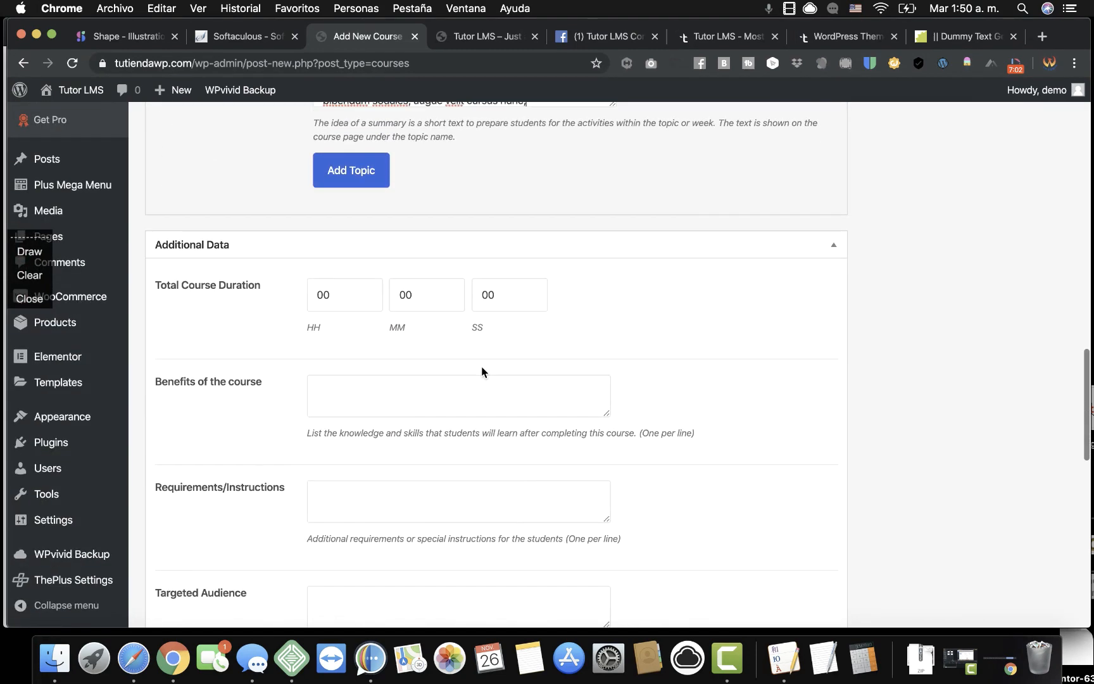
pyautogui.scroll(3, 481, 366)
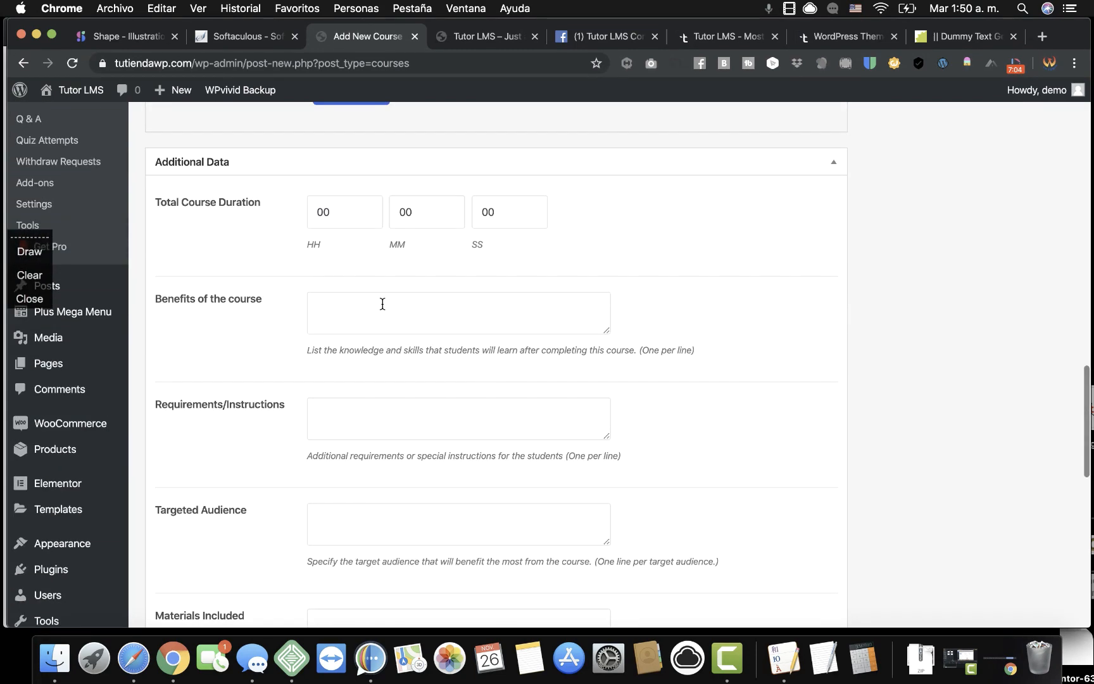
pyautogui.scroll(-10, 366, 384)
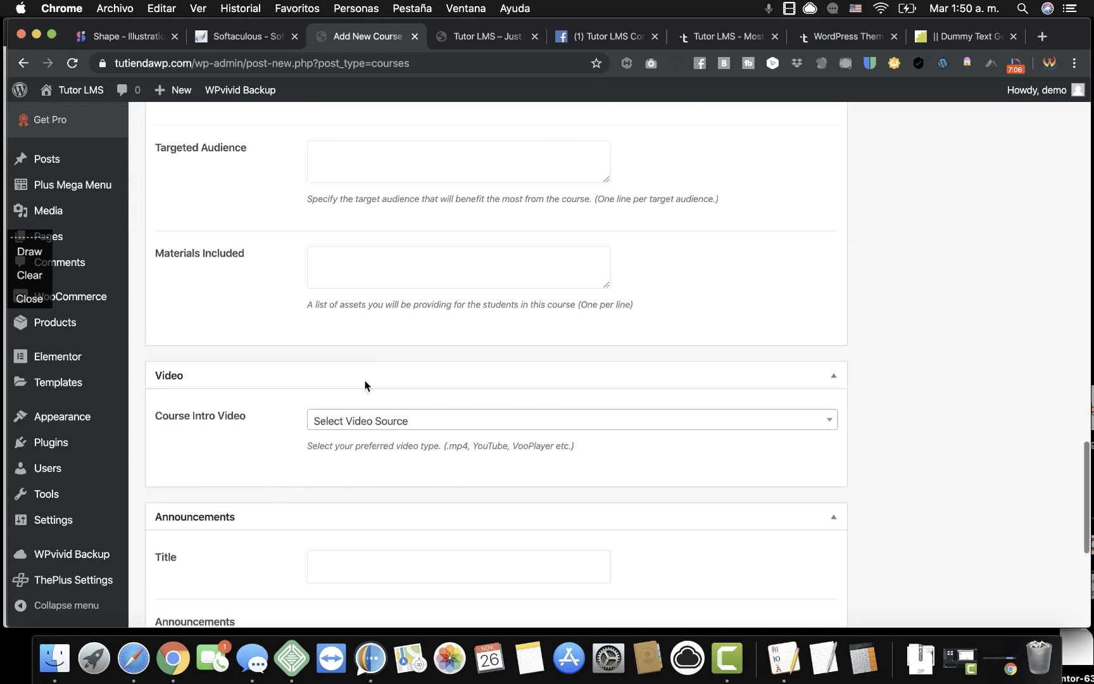
pyautogui.scroll(15, 365, 384)
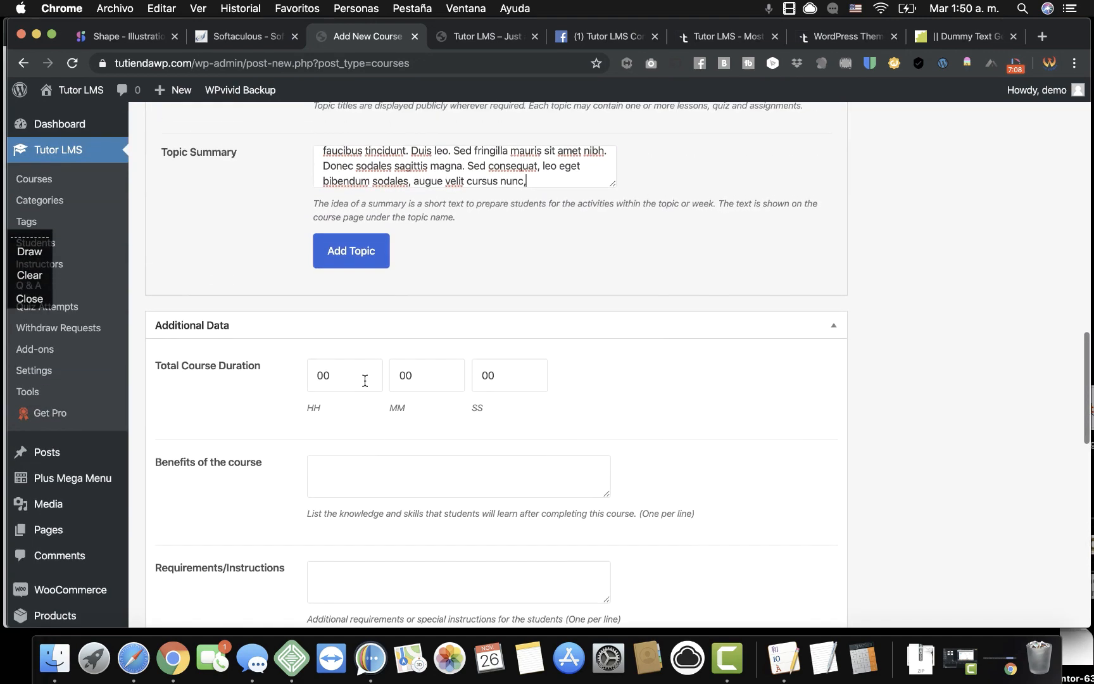
pyautogui.scroll(-2, 366, 381)
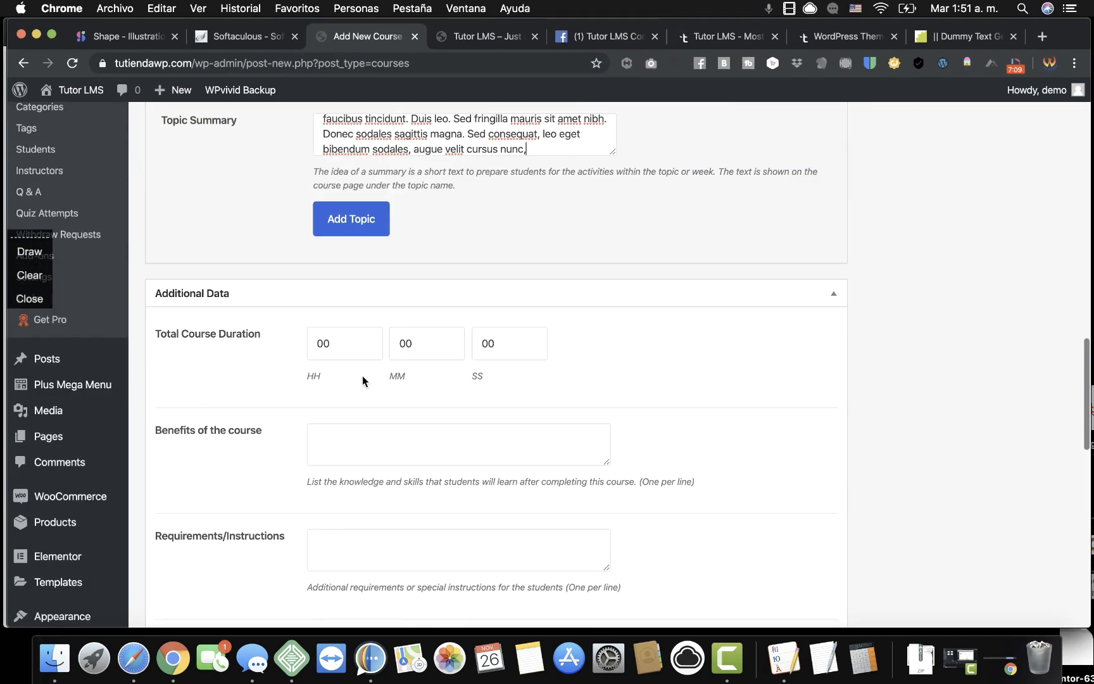
# Set the total course duration to 1 hour, 1 minute, 20 seconds.
pyautogui.doubleClick(328, 340)
pyautogui.write('1')
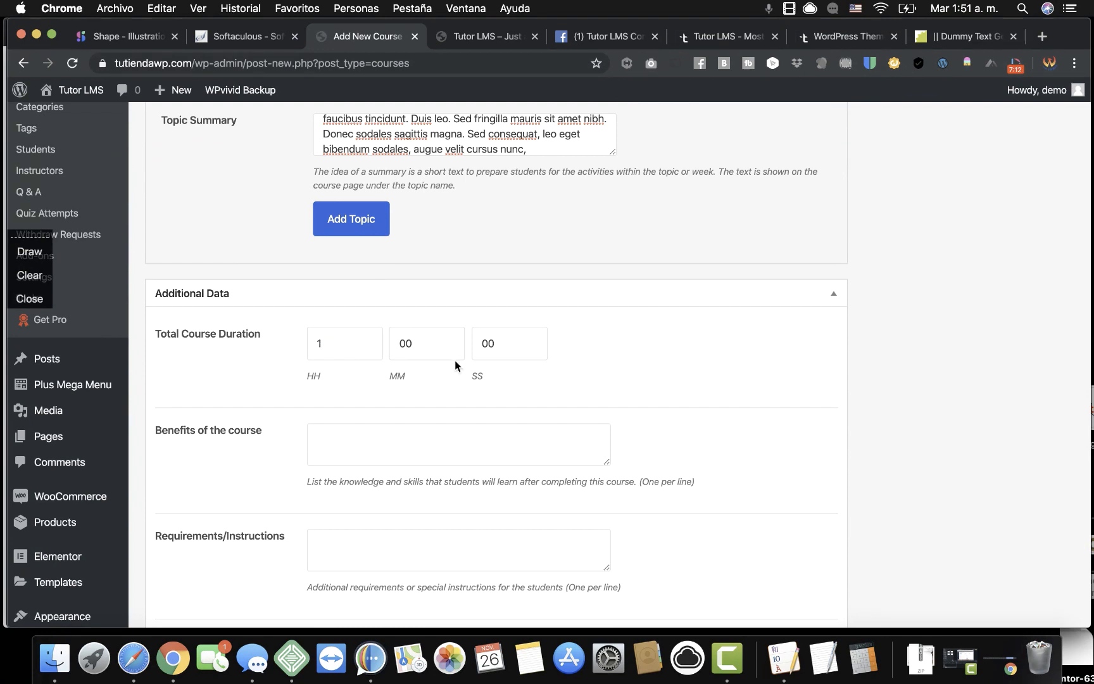
pyautogui.click(415, 339)
pyautogui.doubleClick(416, 340)
pyautogui.write('1')
pyautogui.doubleClick(498, 344)
pyautogui.write('20')
# Paste lorem ipsum text into the Benefits of the course field.
pyautogui.scroll(-5, 501, 348)
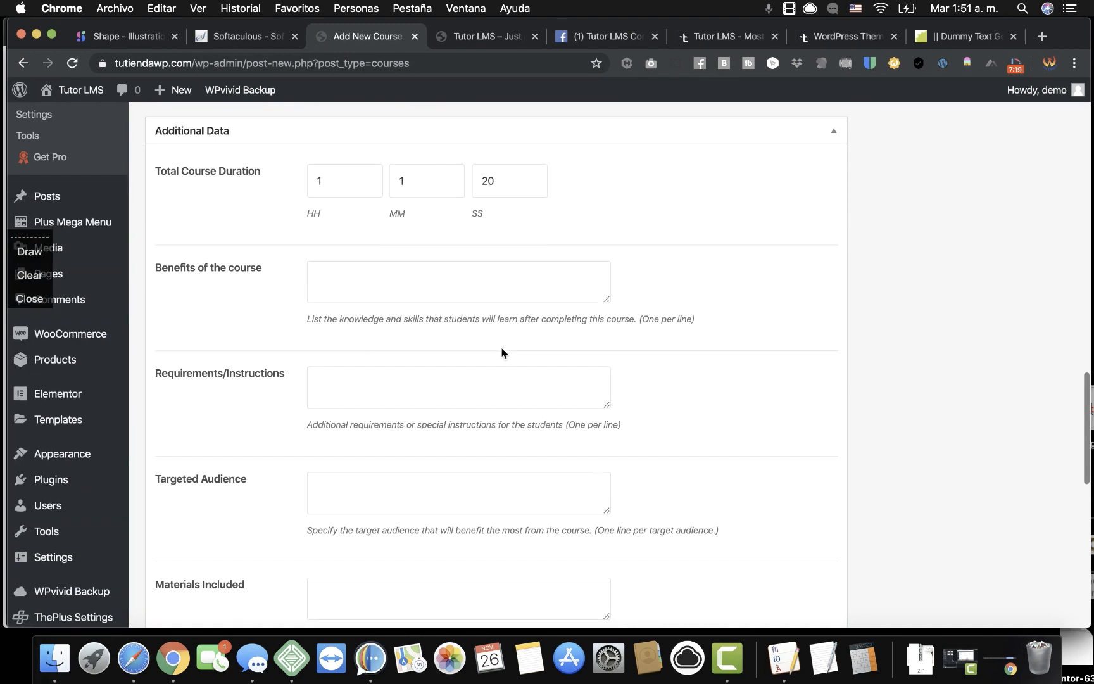
pyautogui.rightClick(360, 275)
pyautogui.click(401, 374)
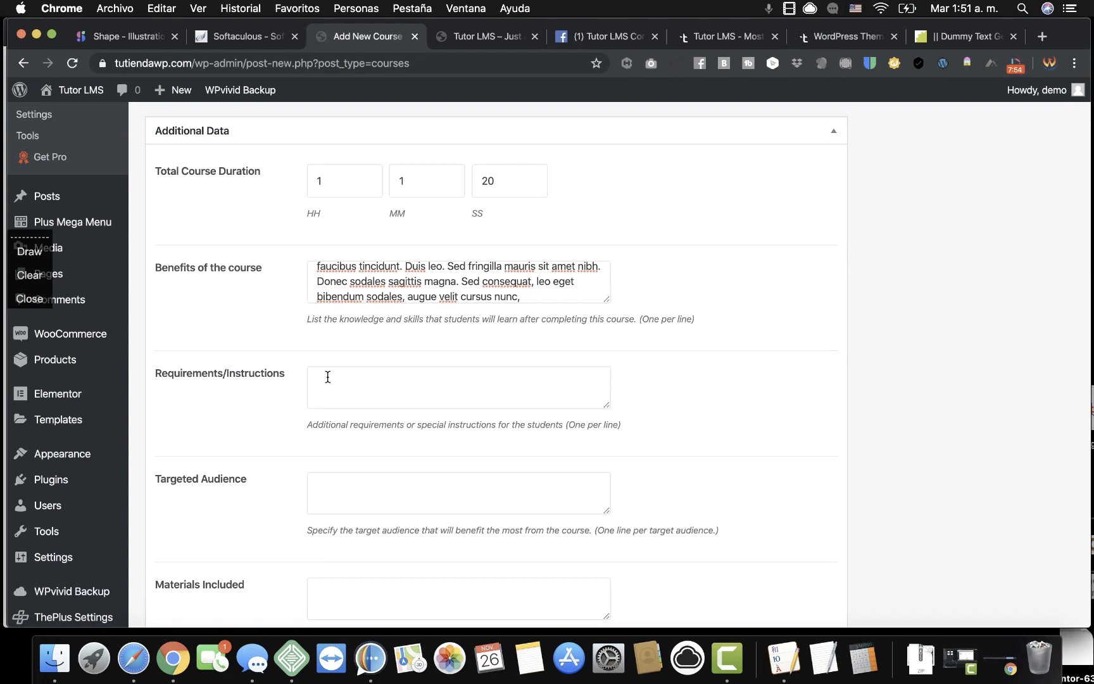
# Set the Course Intro Video source to Embedded.
pyautogui.scroll(-5, 327, 378)
pyautogui.click(317, 449)
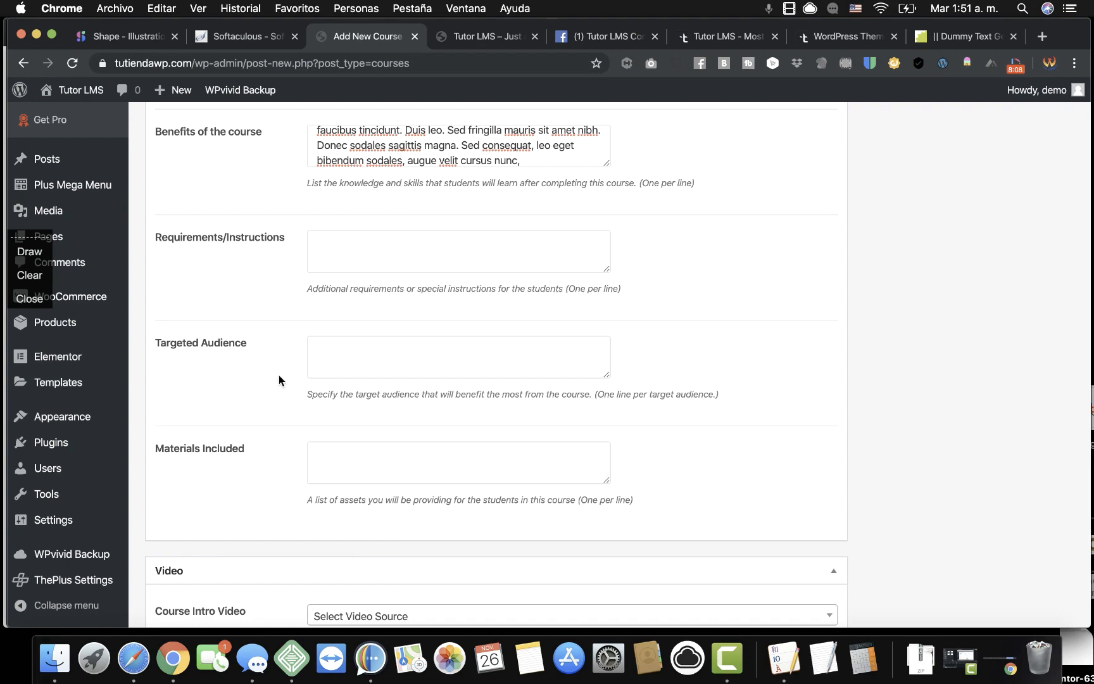
pyautogui.scroll(10, 278, 379)
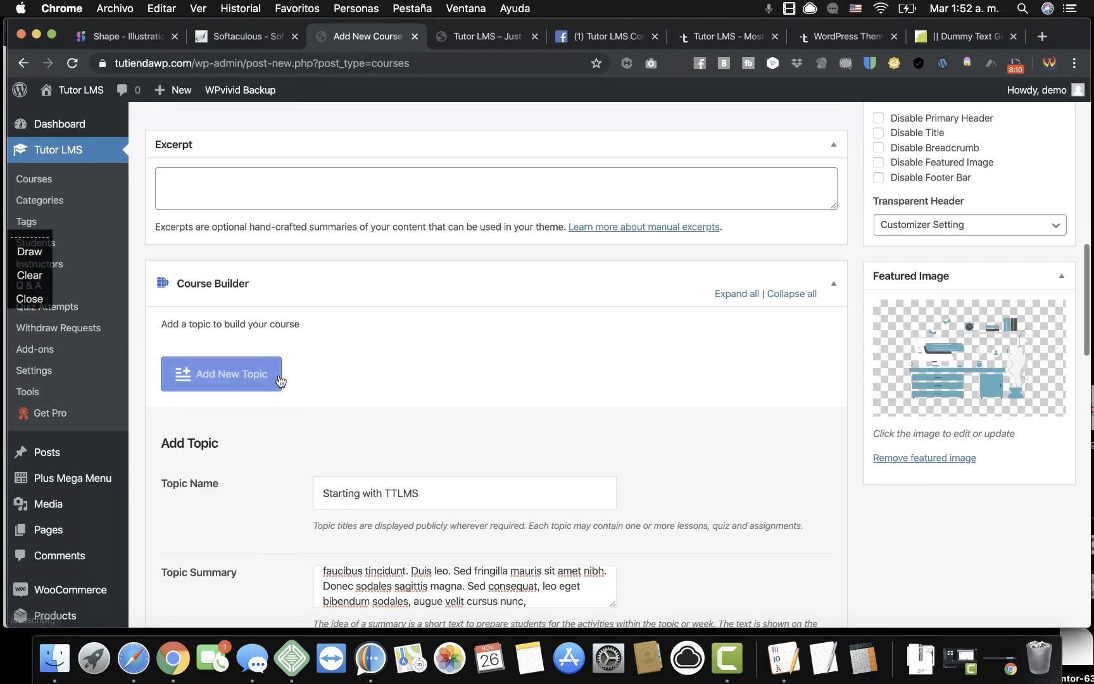
pyautogui.scroll(-12, 279, 378)
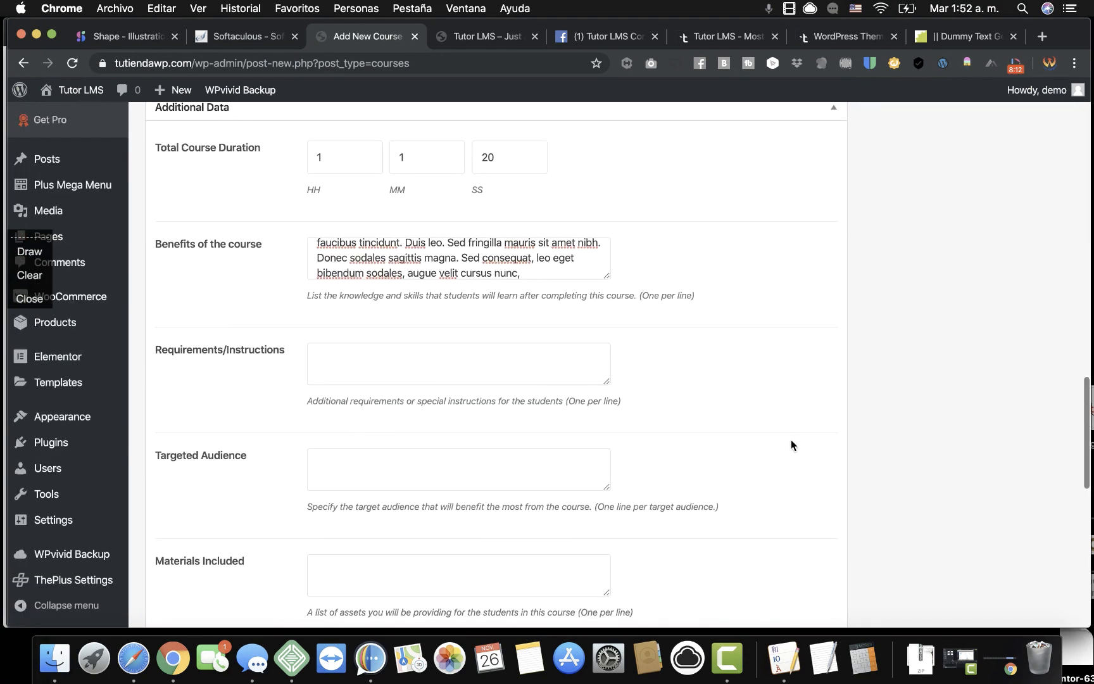
pyautogui.scroll(-5, 799, 438)
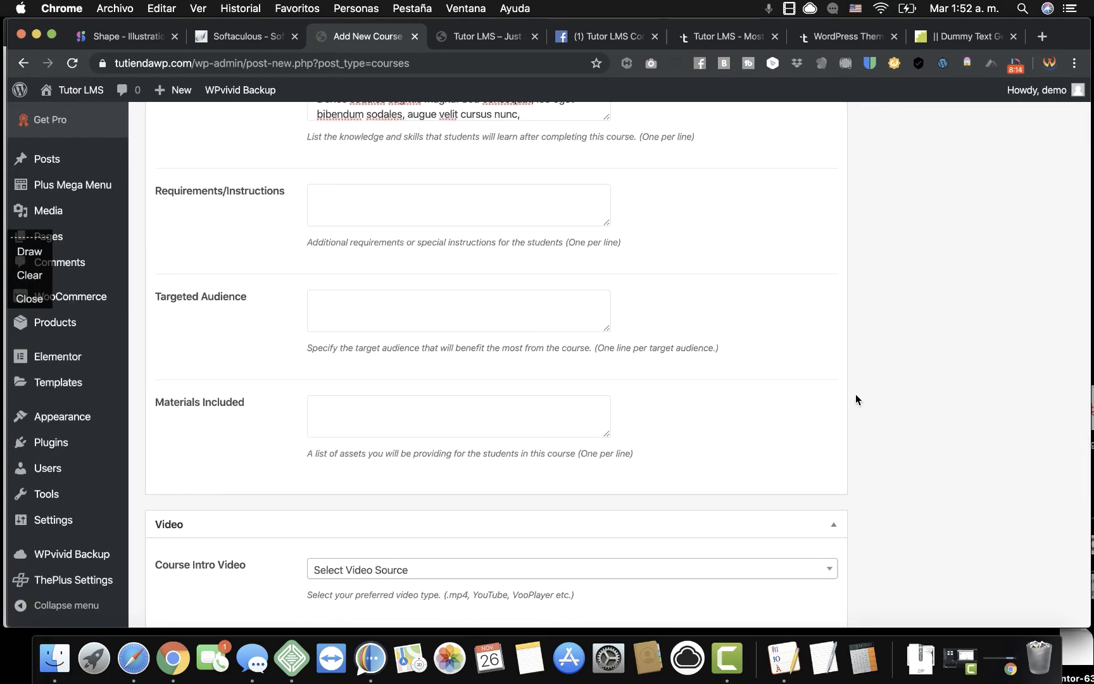
pyautogui.scroll(-5, 855, 394)
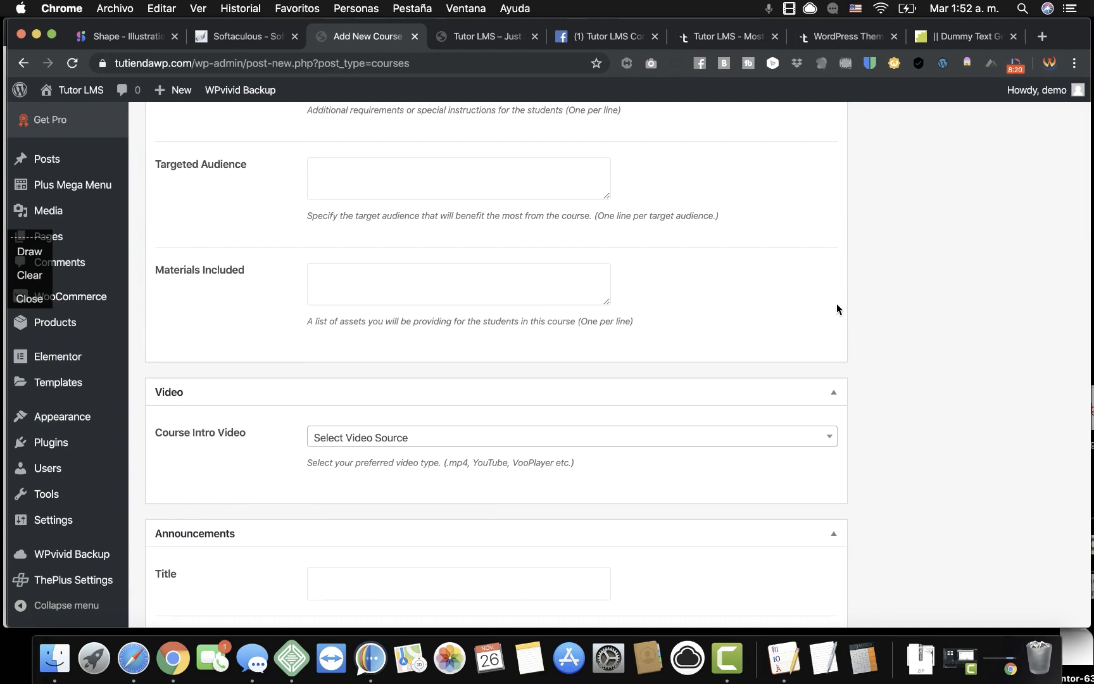
pyautogui.click(456, 440)
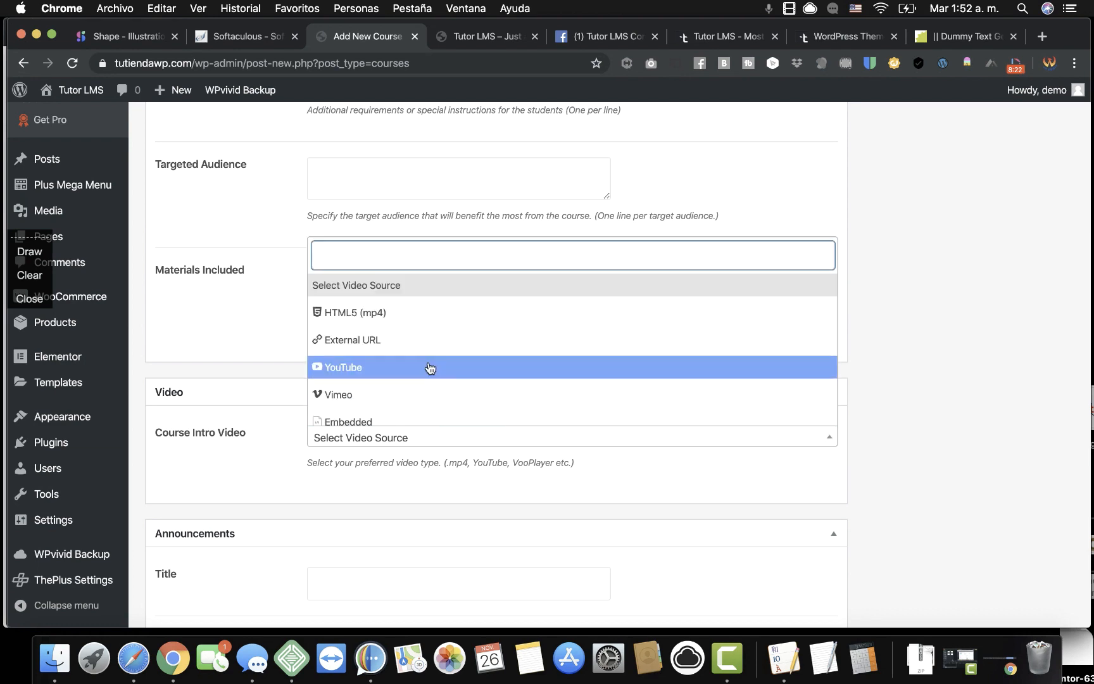
pyautogui.scroll(-1, 430, 367)
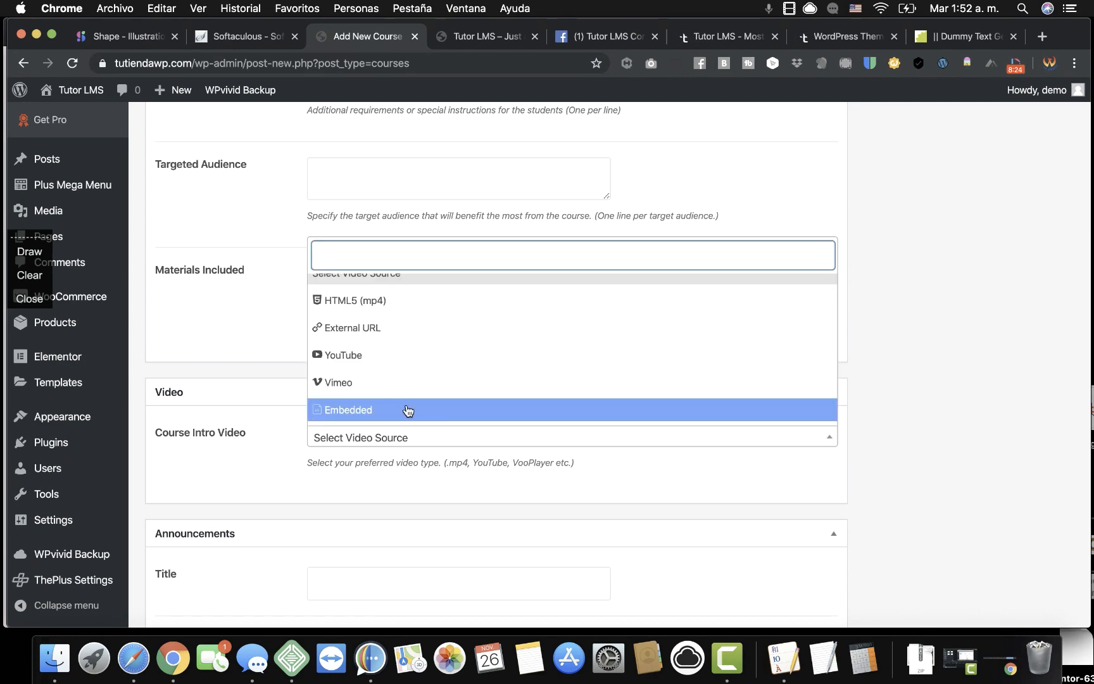
pyautogui.scroll(1, 415, 326)
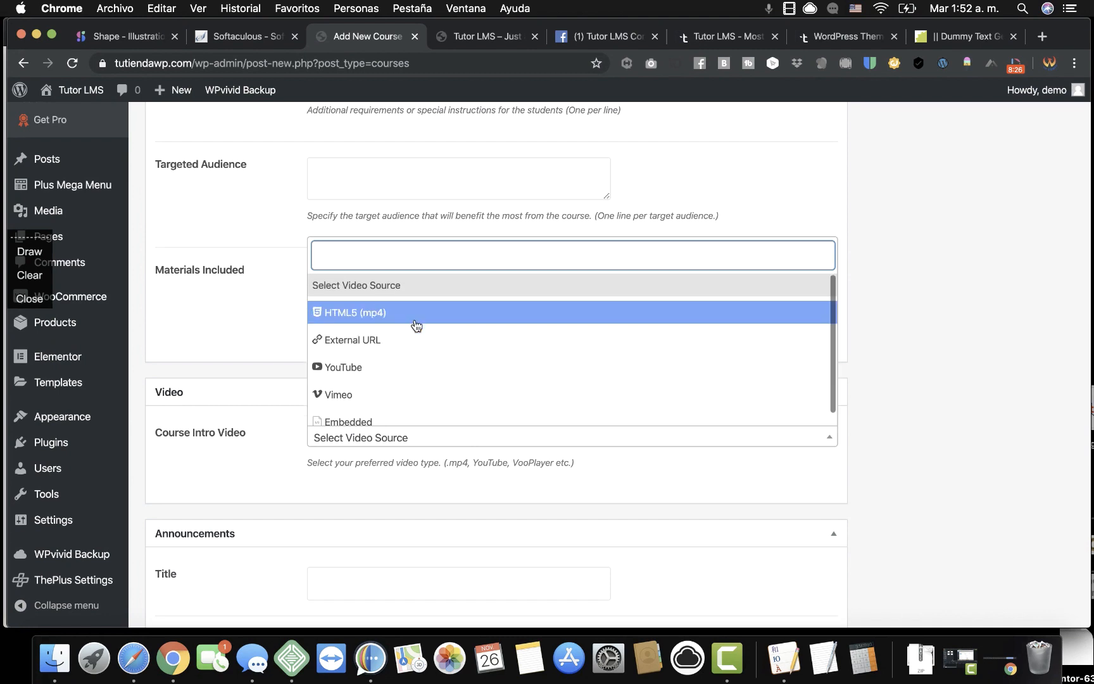
pyautogui.scroll(-1, 410, 392)
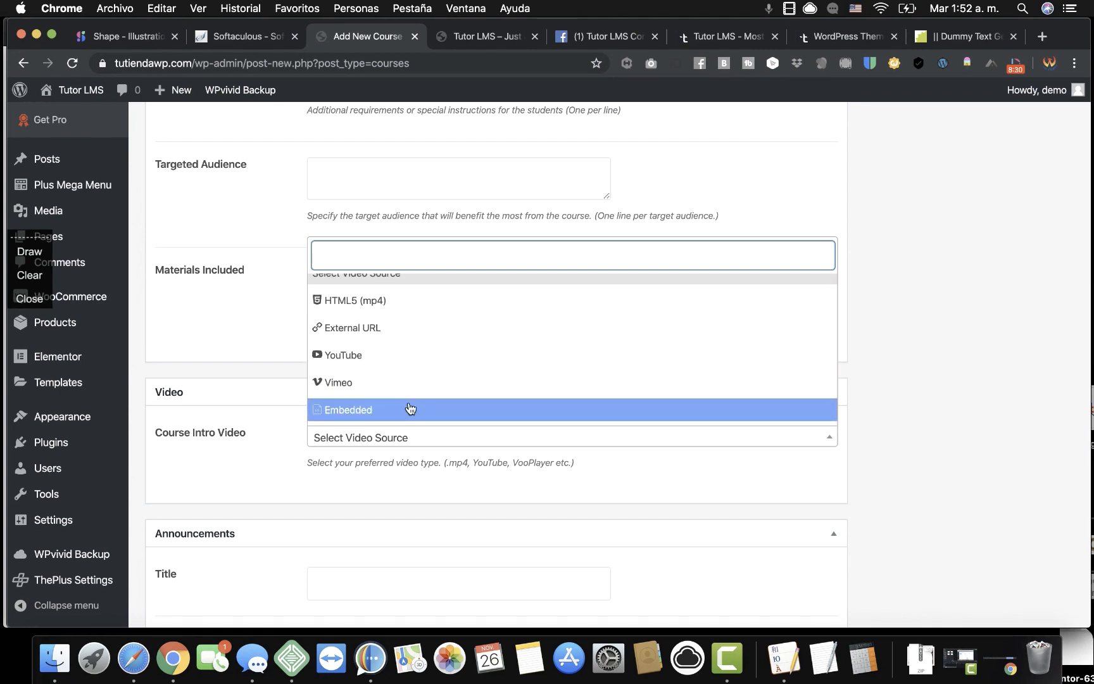
pyautogui.click(410, 409)
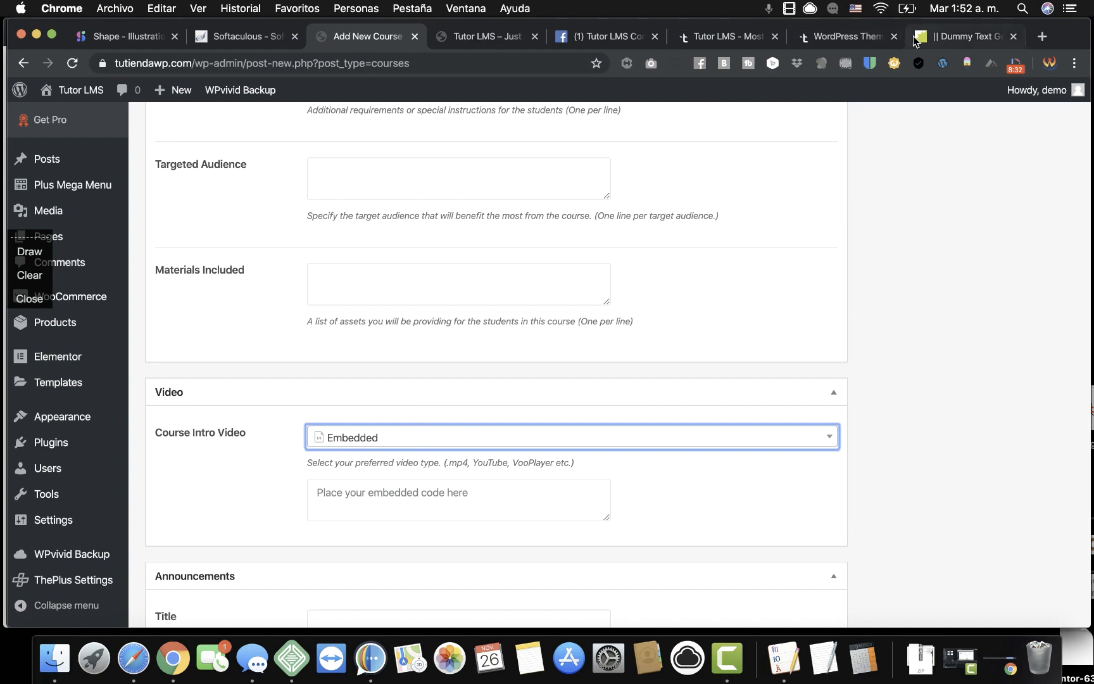
pyautogui.click(1042, 36)
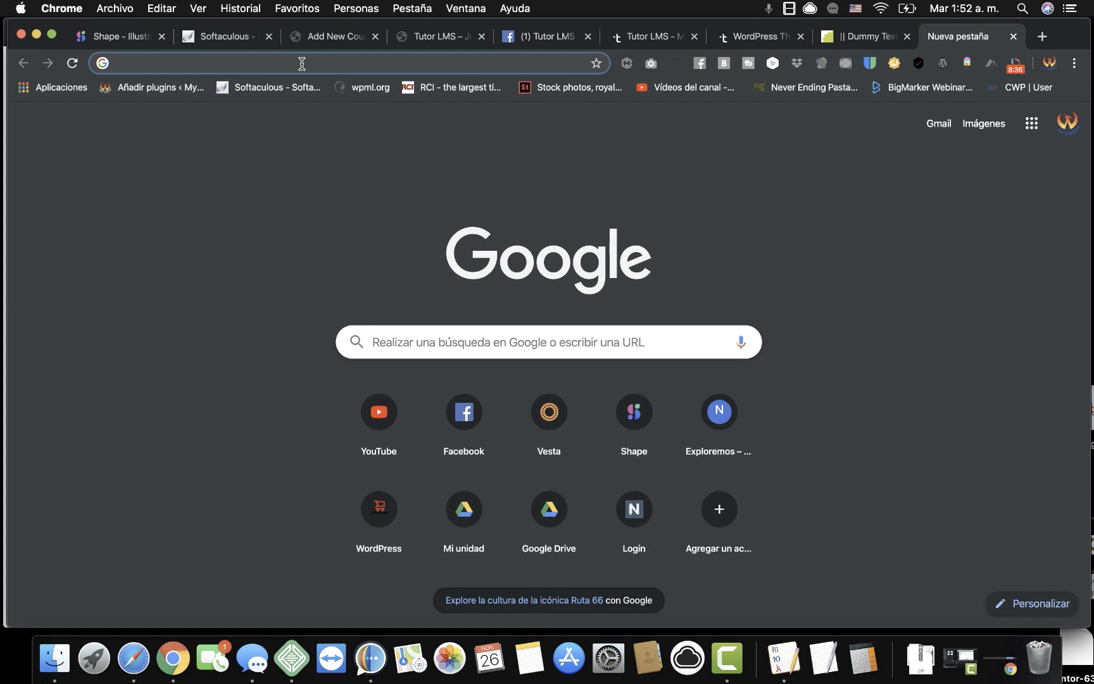
# Copy the Intro Digi video's embed code from the vooPlayer My Videos library.
pyautogui.write('VO')
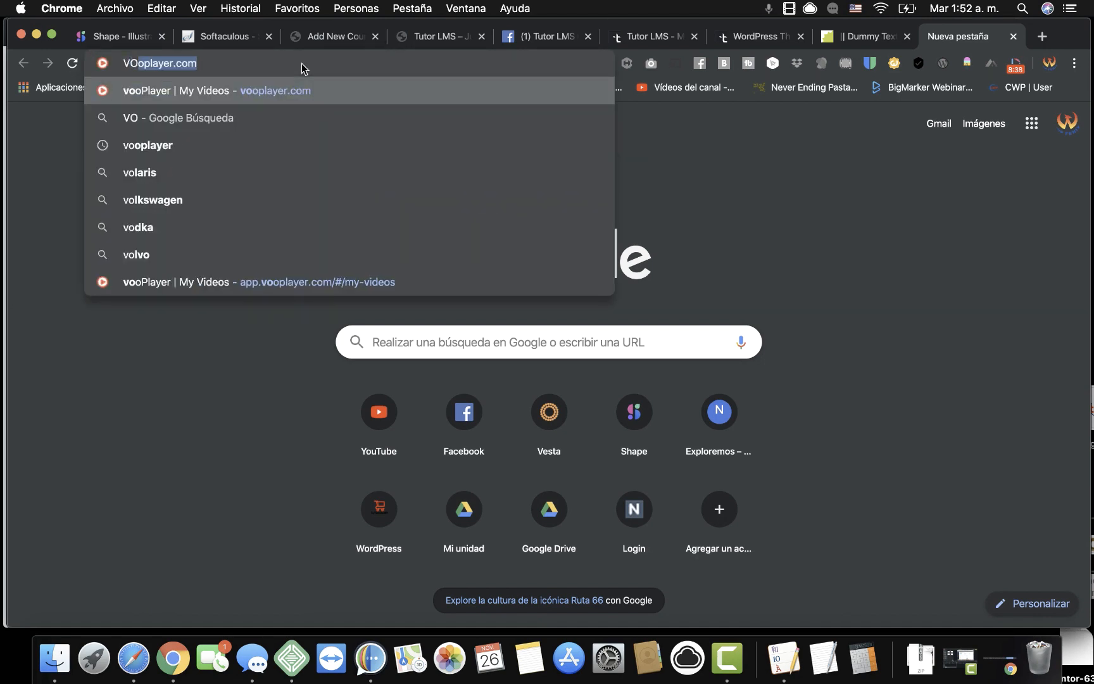
pyautogui.click(285, 276)
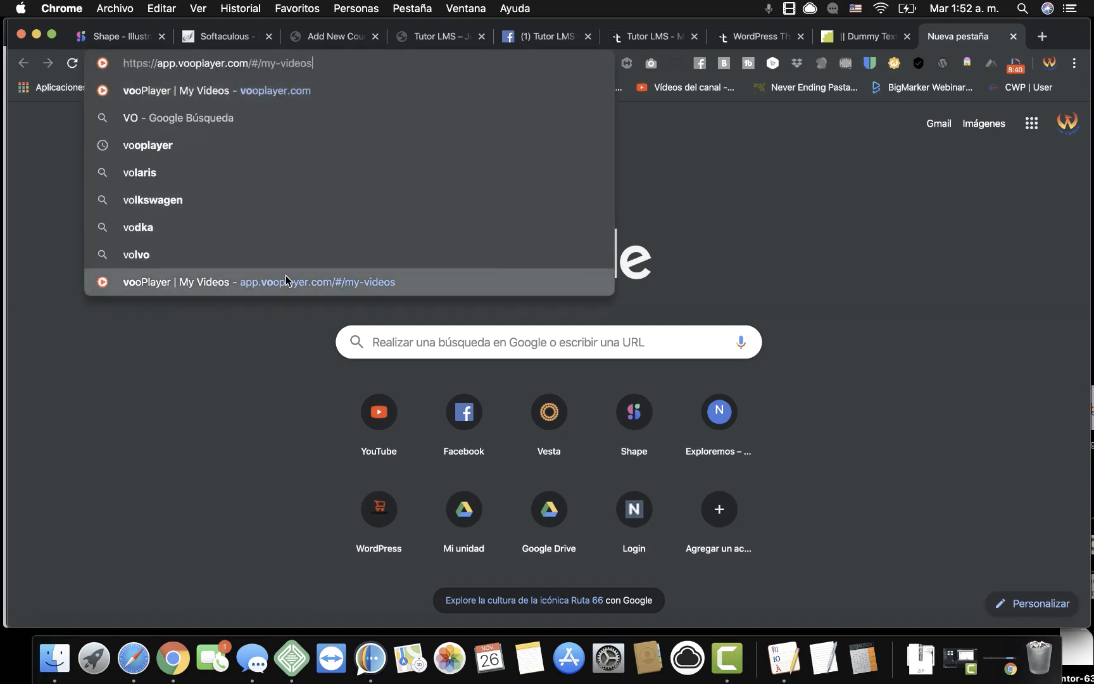
pyautogui.click(286, 276)
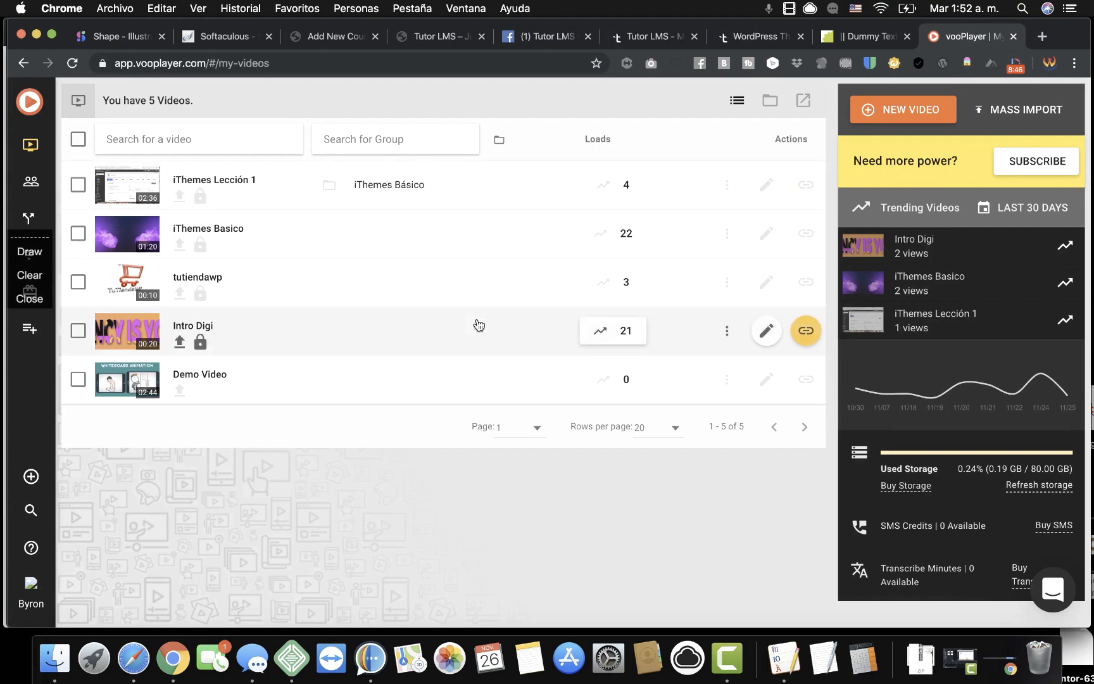
pyautogui.click(809, 339)
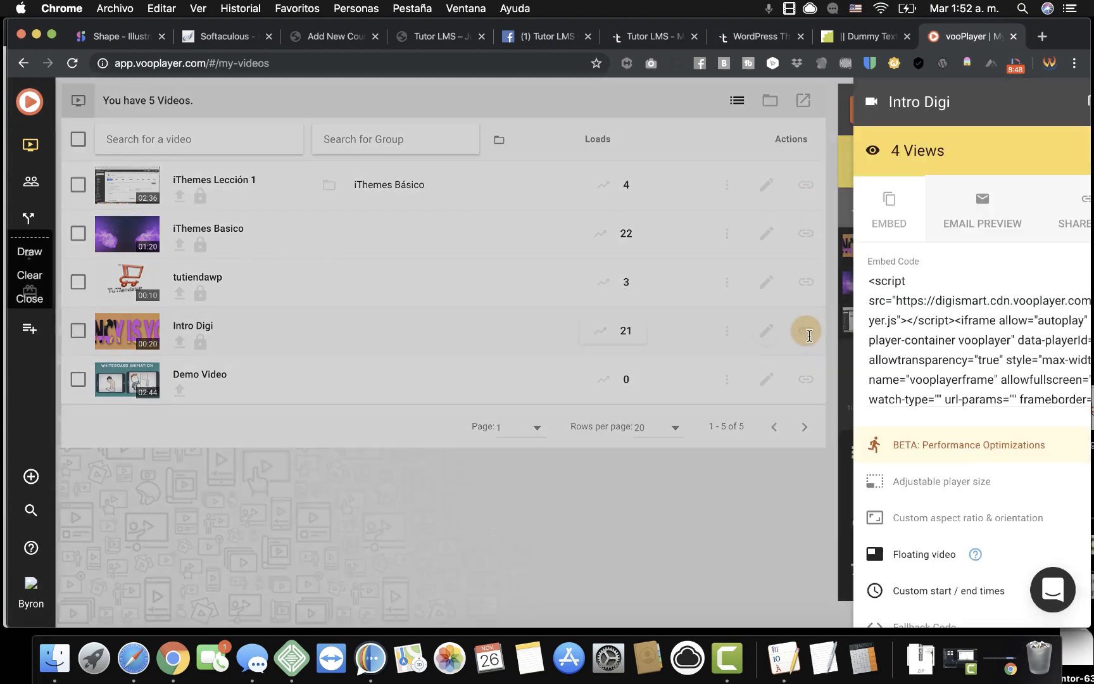
pyautogui.click(849, 386)
pyautogui.rightClick(849, 386)
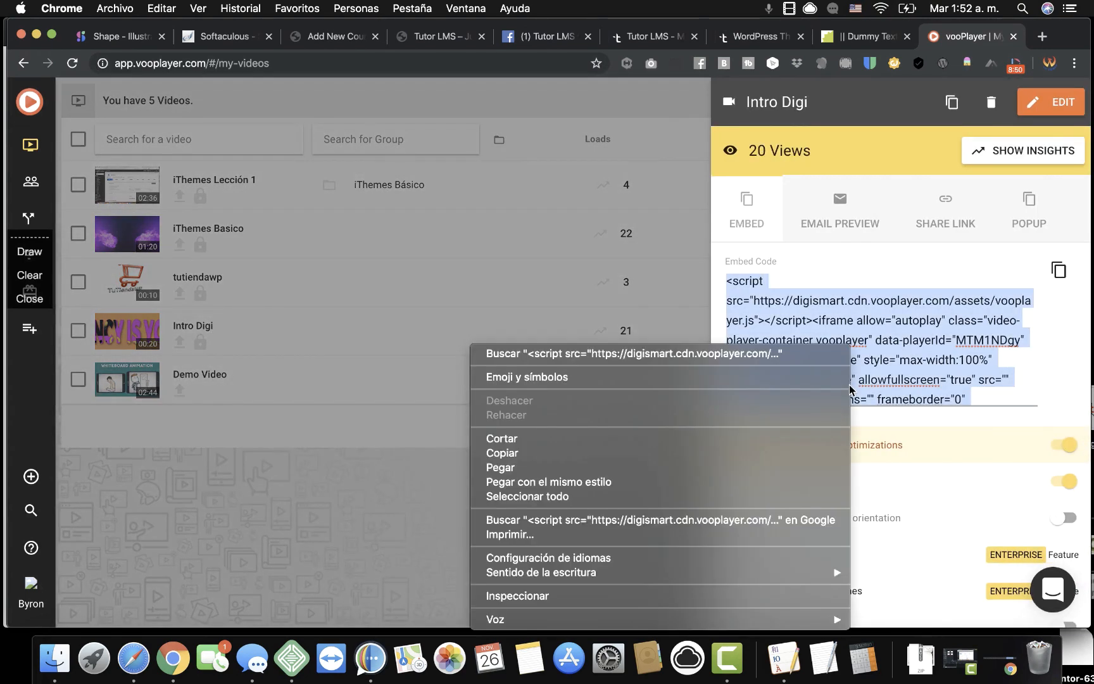
pyautogui.click(580, 454)
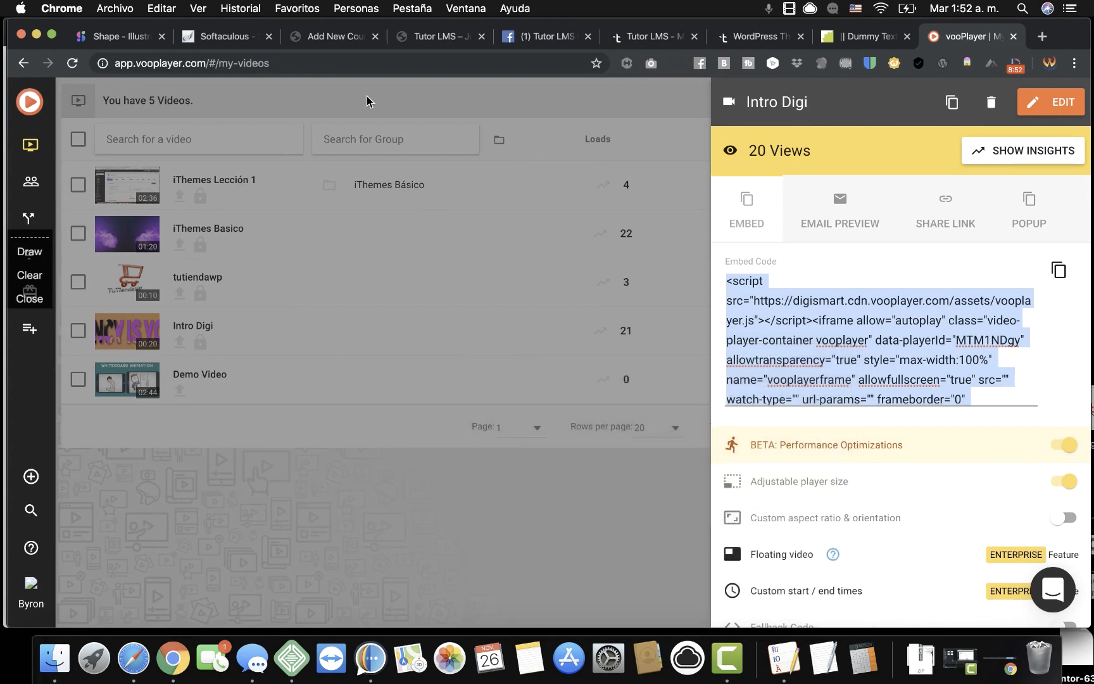
pyautogui.click(337, 39)
# Paste the vooPlayer embed code into the course intro video box.
pyautogui.click(369, 487)
pyautogui.rightClick(369, 487)
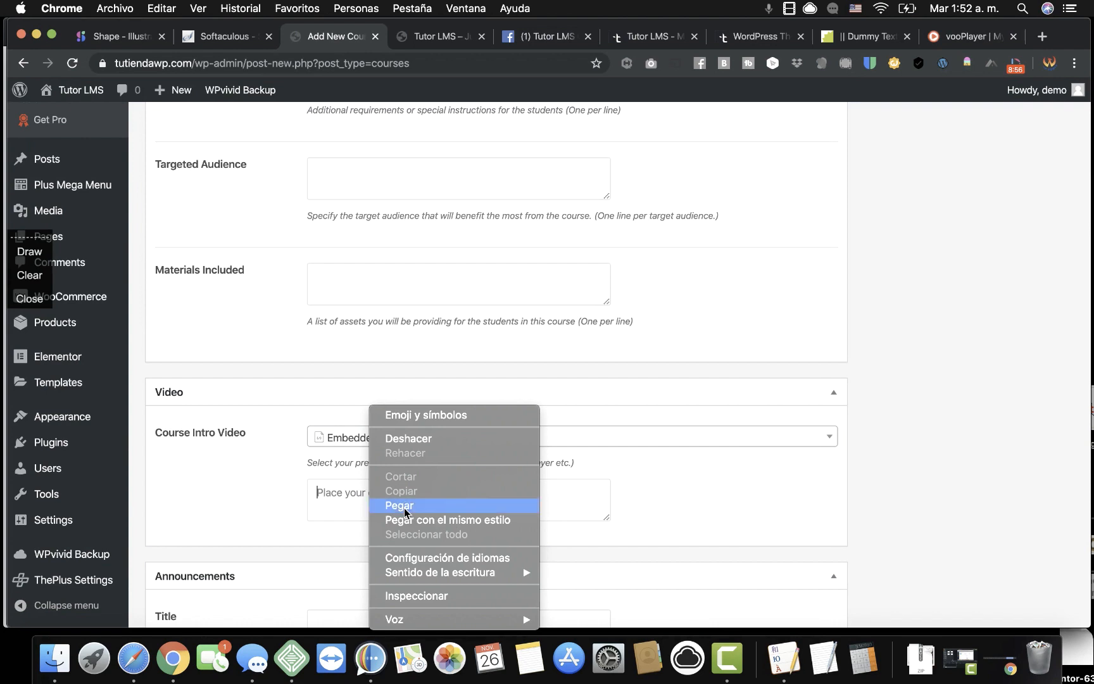
pyautogui.click(396, 505)
pyautogui.scroll(-3, 291, 501)
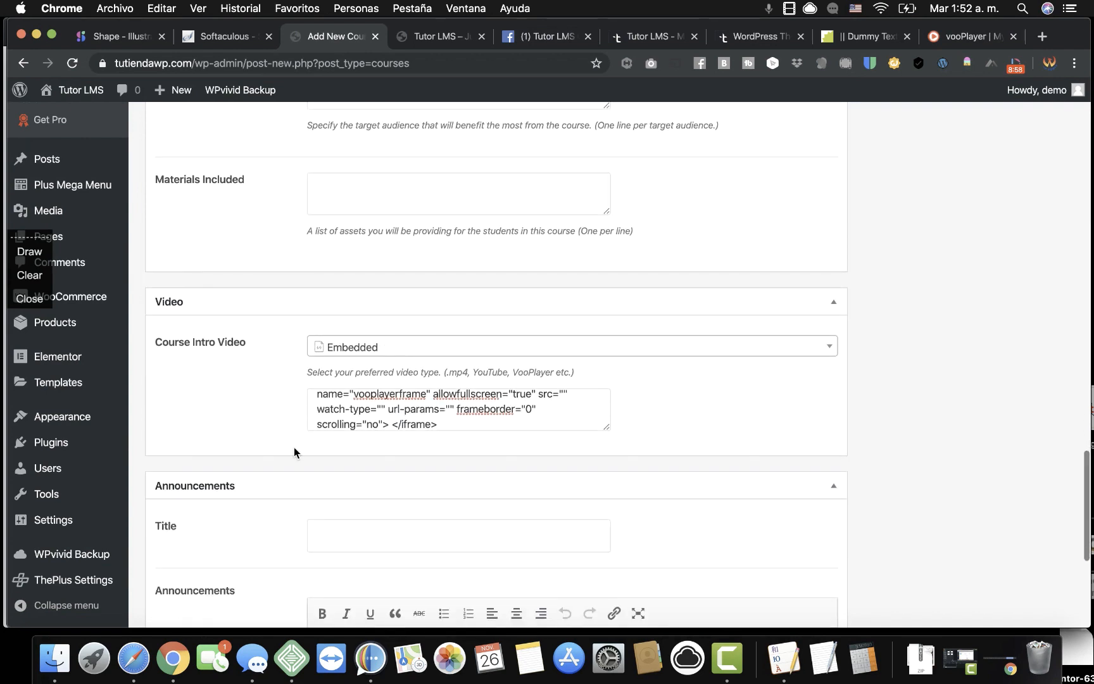
pyautogui.scroll(-1, 294, 447)
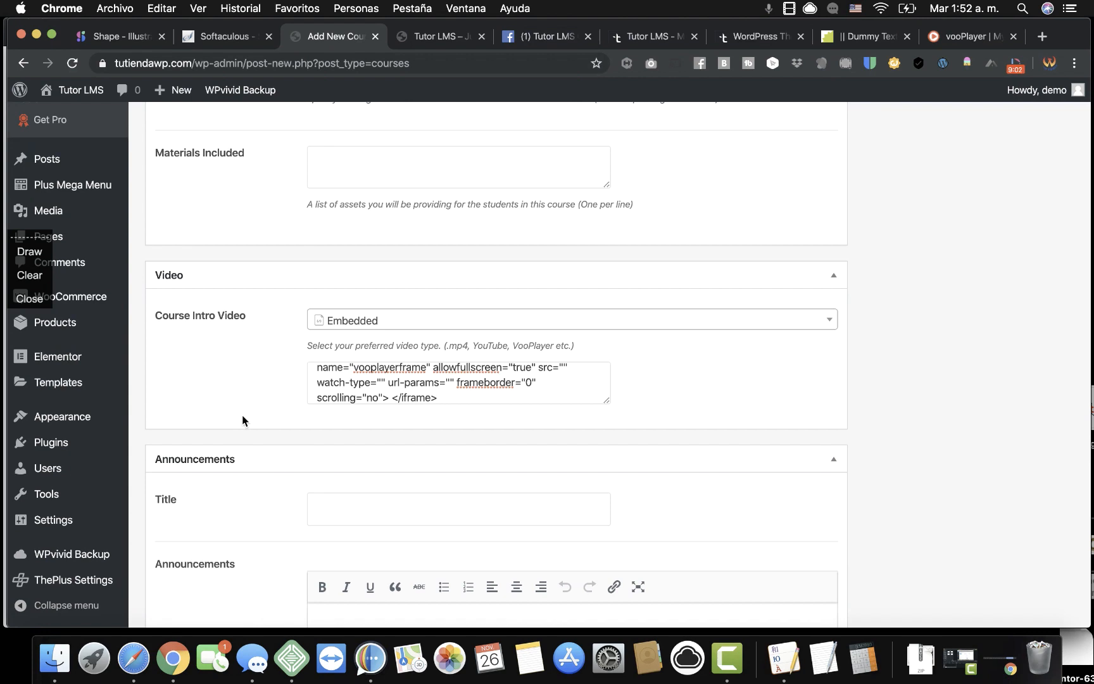
pyautogui.scroll(-5, 243, 418)
# Publish the Tutor LMS Pro course.
pyautogui.scroll(3, 242, 420)
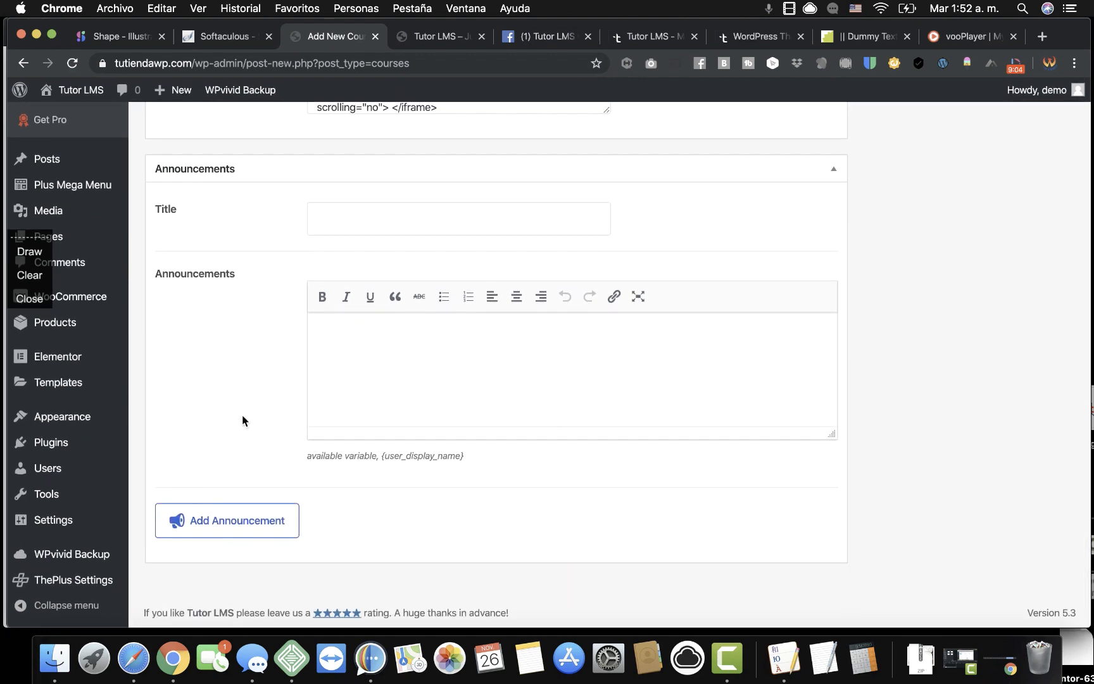
pyautogui.scroll(7, 280, 312)
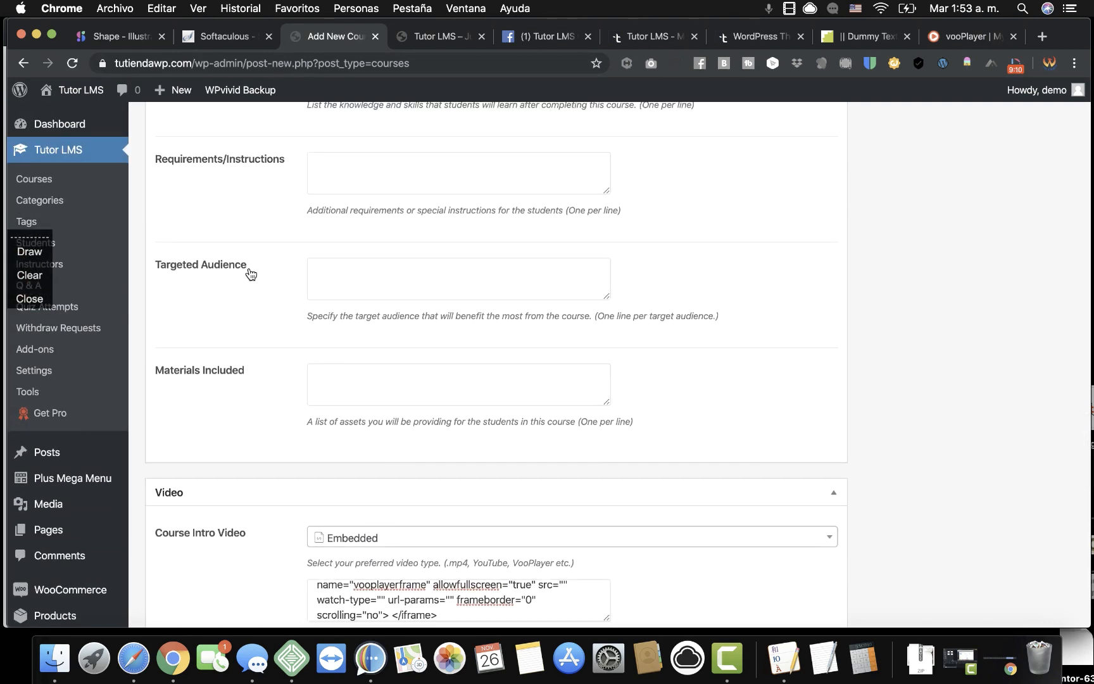
pyautogui.scroll(8, 697, 257)
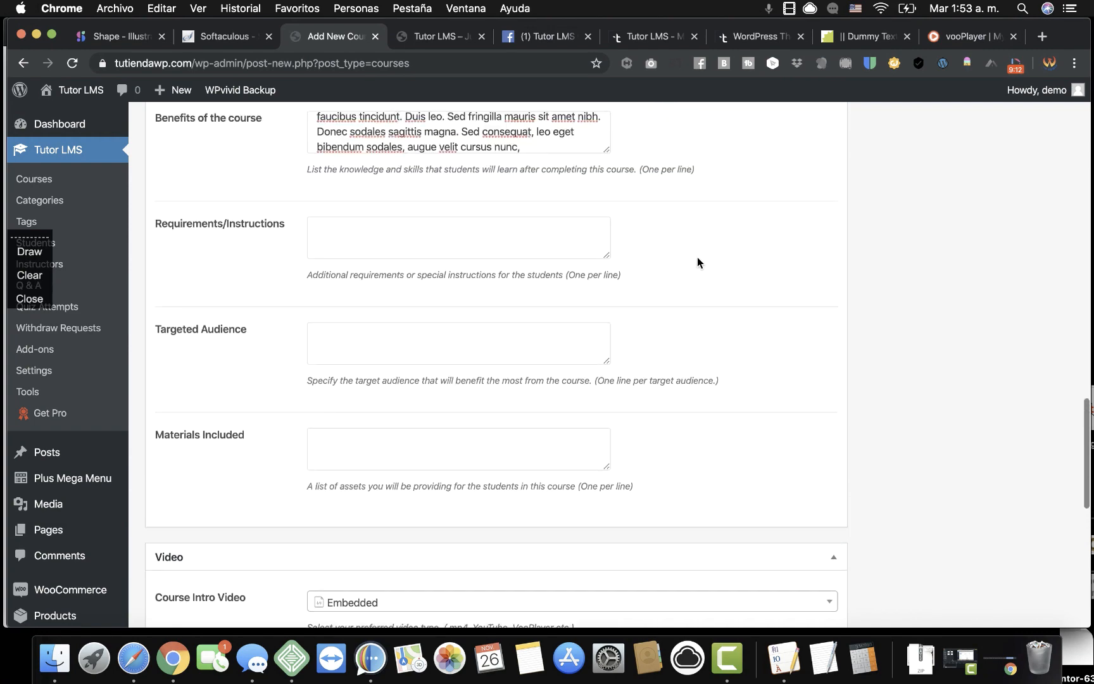
pyautogui.scroll(12, 697, 257)
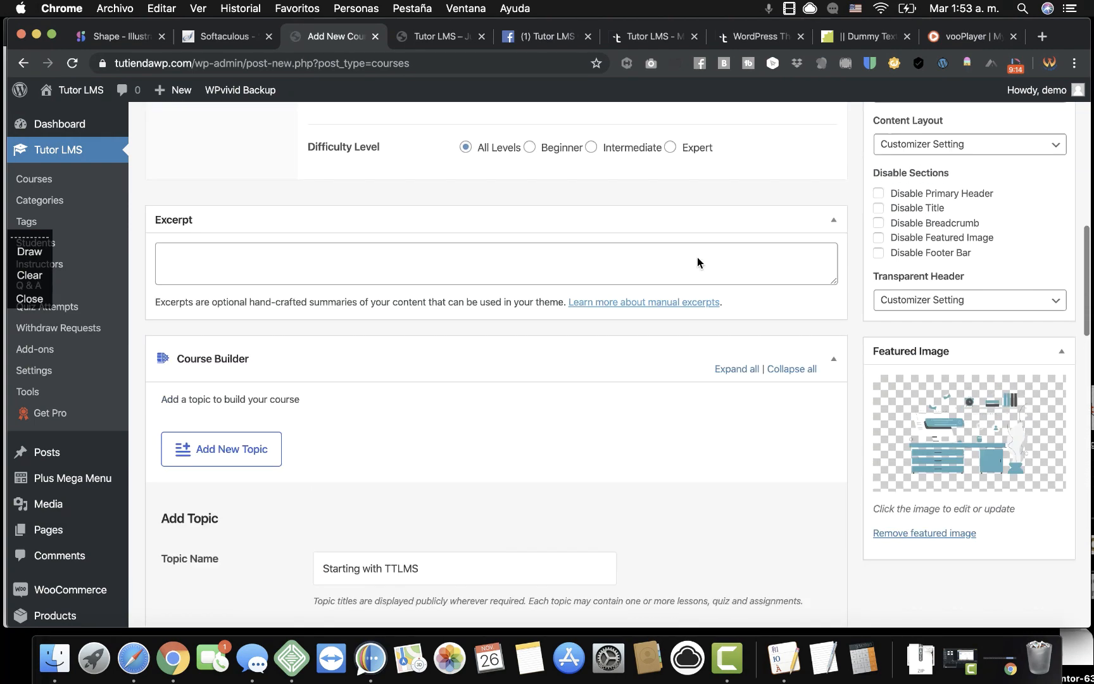
pyautogui.scroll(4, 691, 369)
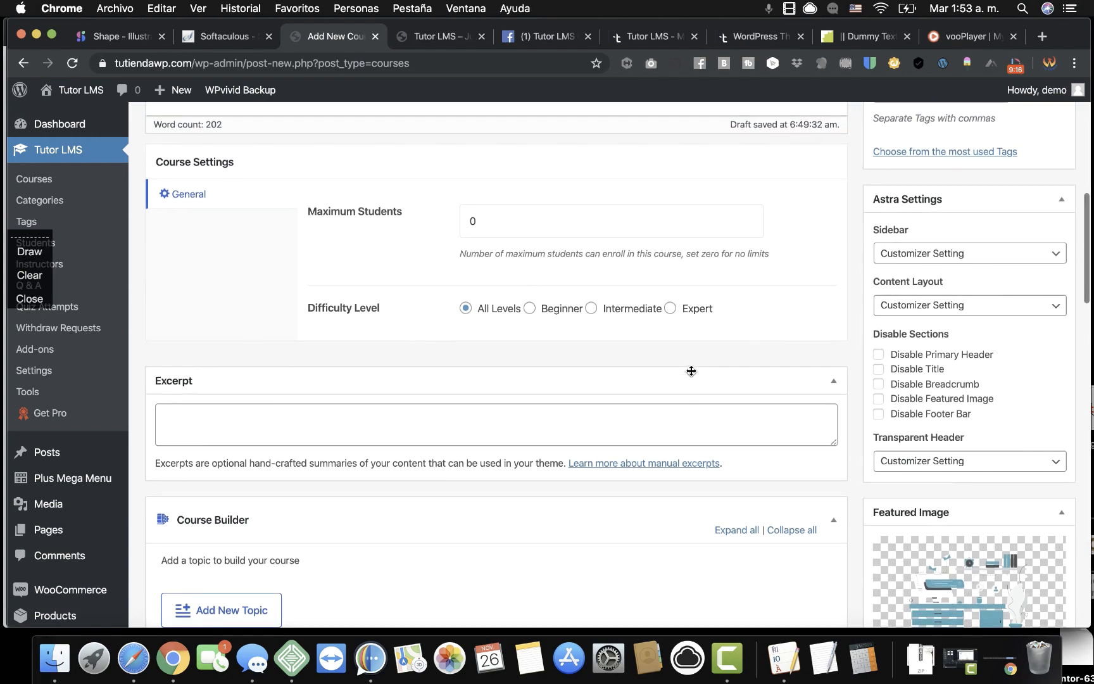
pyautogui.scroll(-4, 691, 369)
pyautogui.scroll(7, 788, 320)
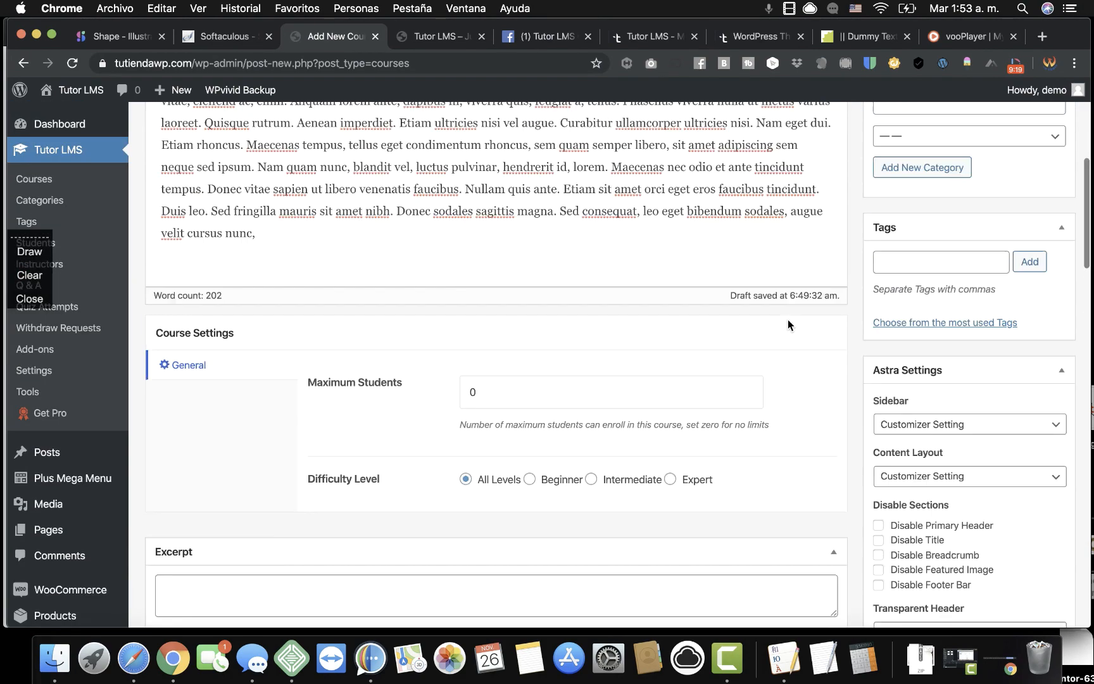
pyautogui.scroll(-5, 724, 304)
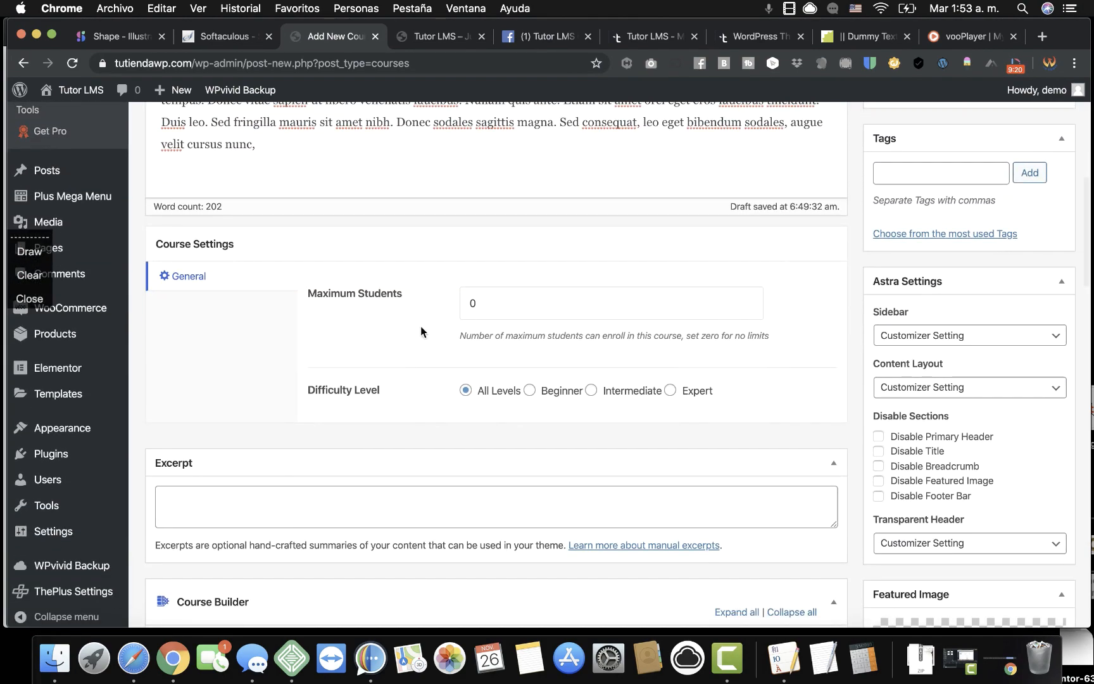
pyautogui.scroll(-9, 466, 349)
pyautogui.scroll(18, 465, 346)
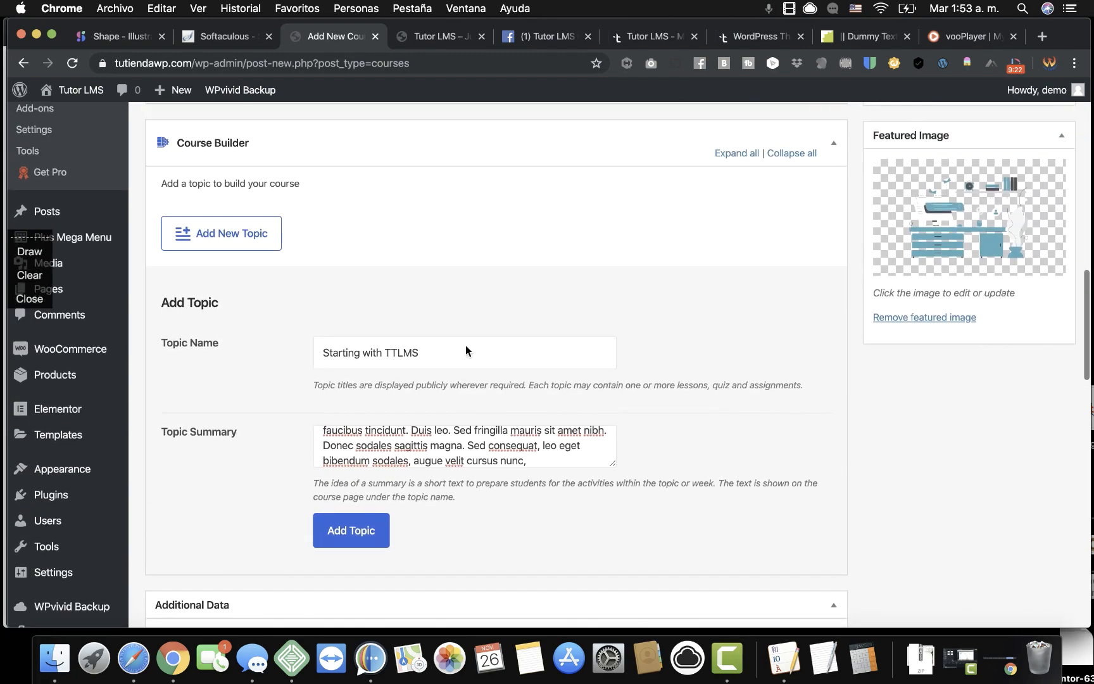
pyautogui.scroll(2, 466, 346)
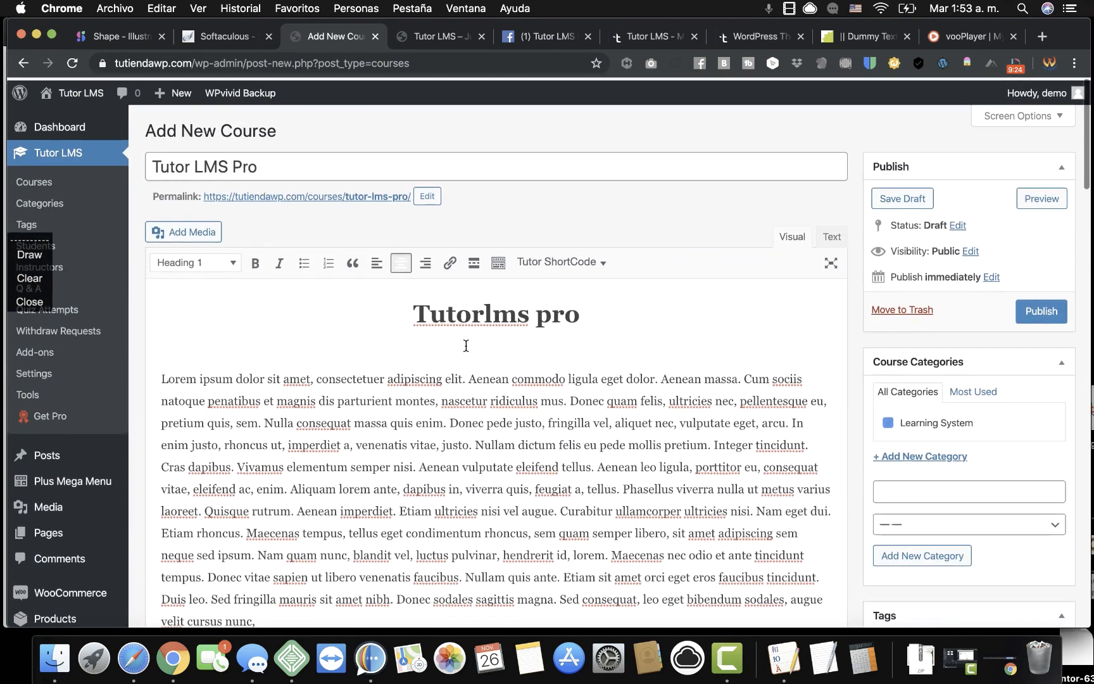
pyautogui.click(1041, 308)
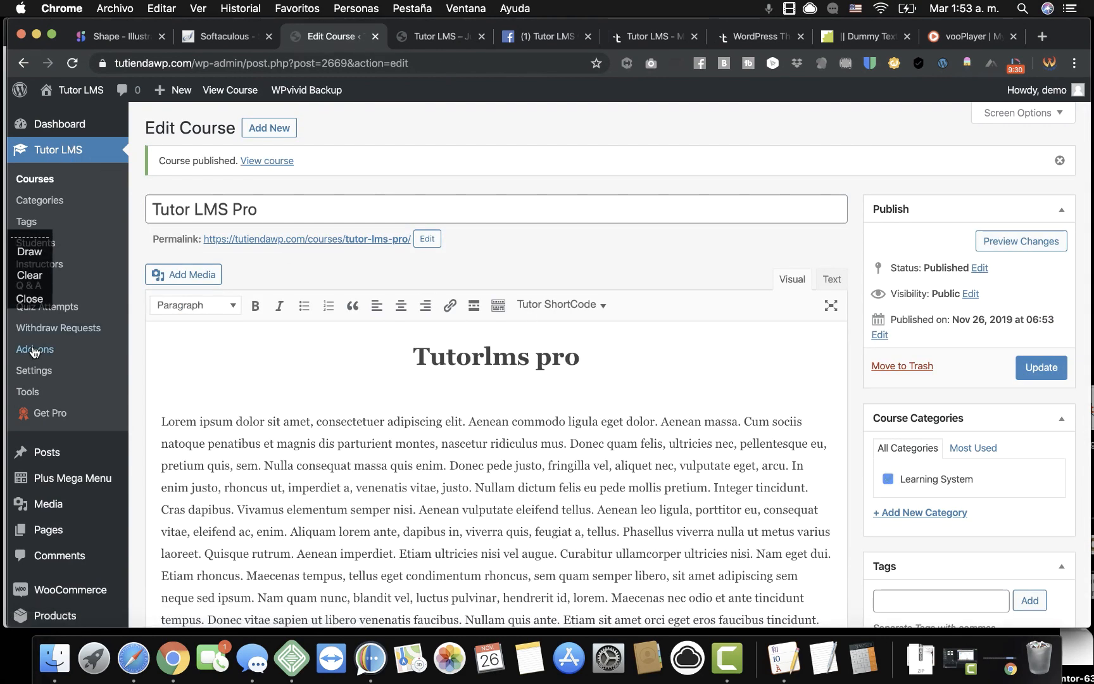
# Choose WooCommerce as the Tutor LMS monetization option and save the settings.
pyautogui.click(35, 372)
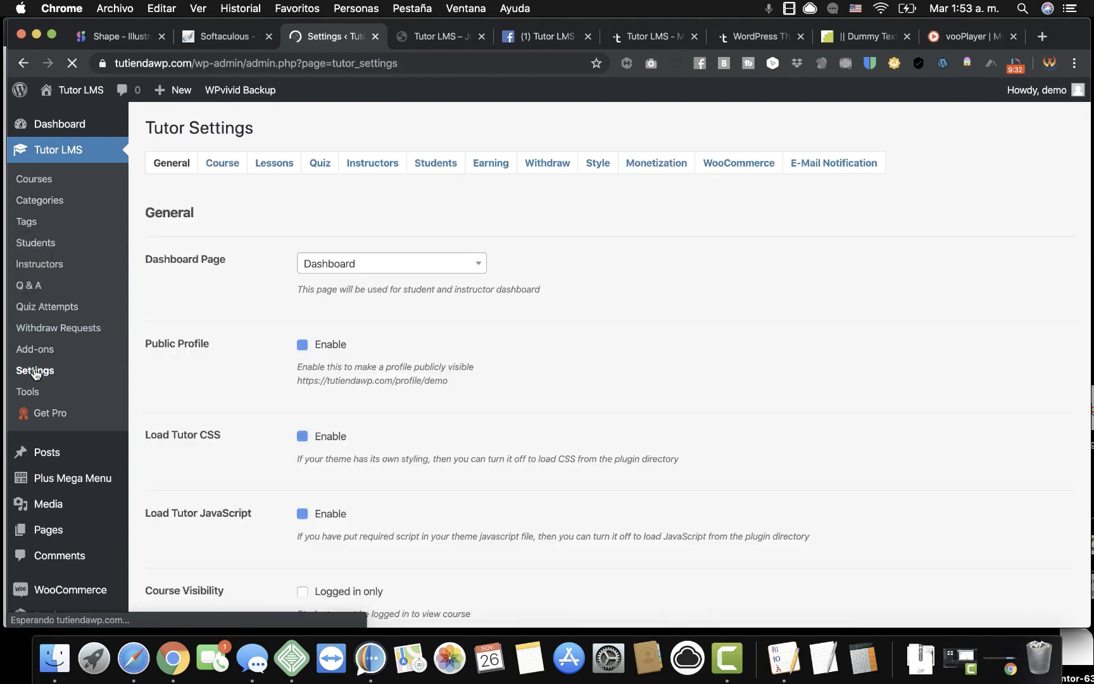
pyautogui.click(738, 166)
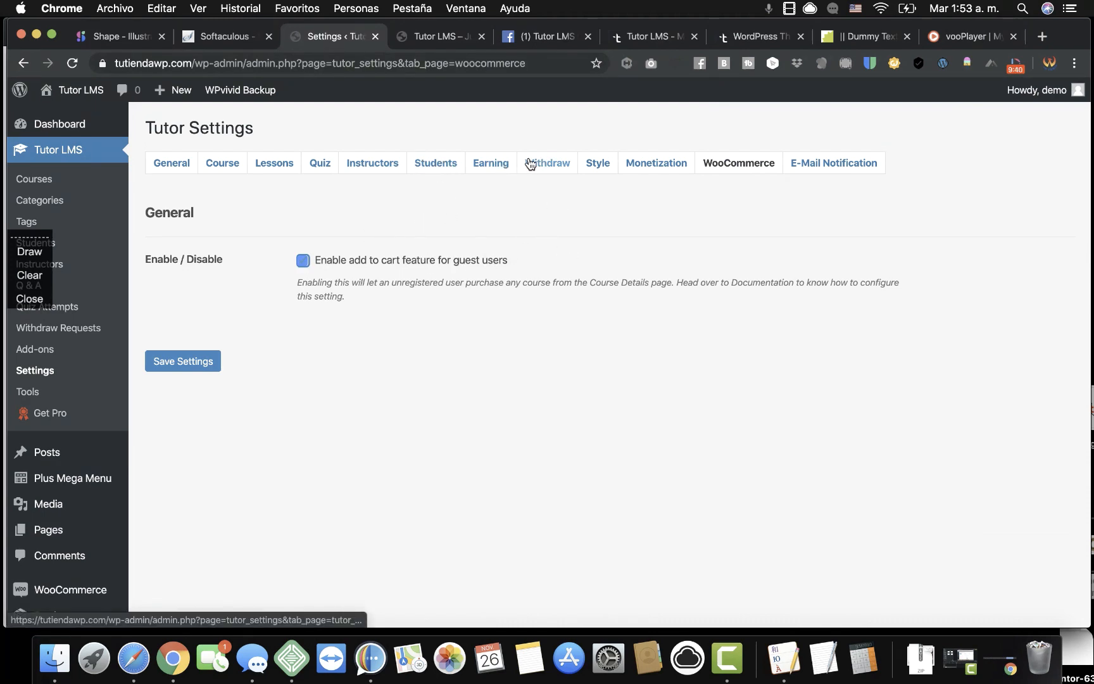
pyautogui.click(634, 166)
pyautogui.click(303, 295)
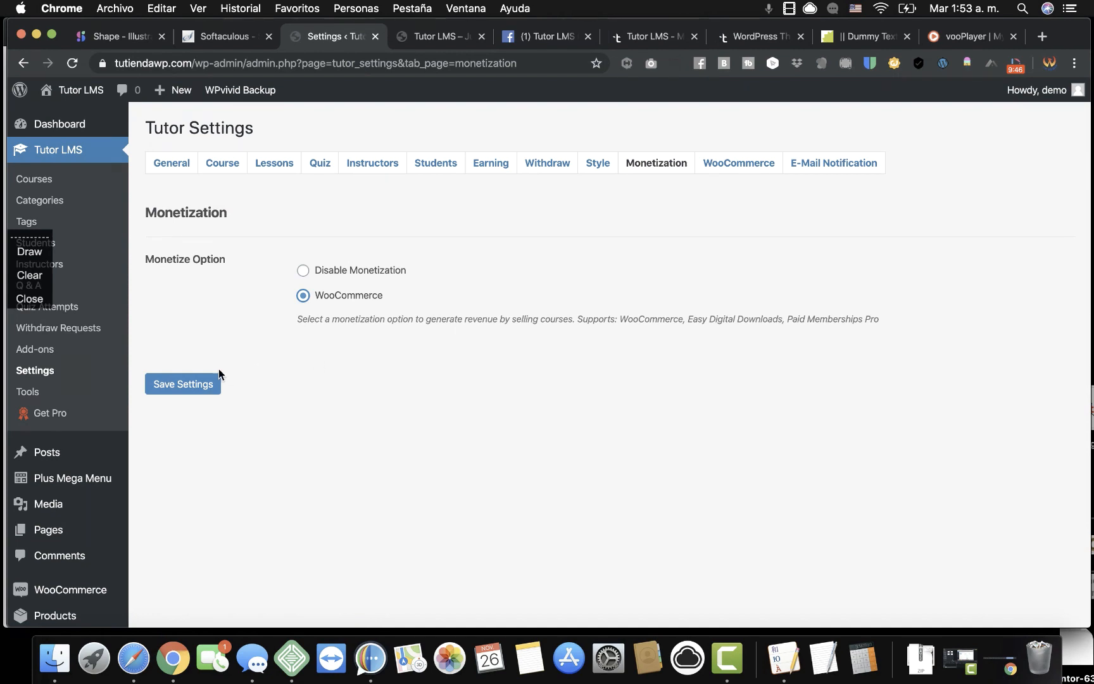
pyautogui.click(202, 385)
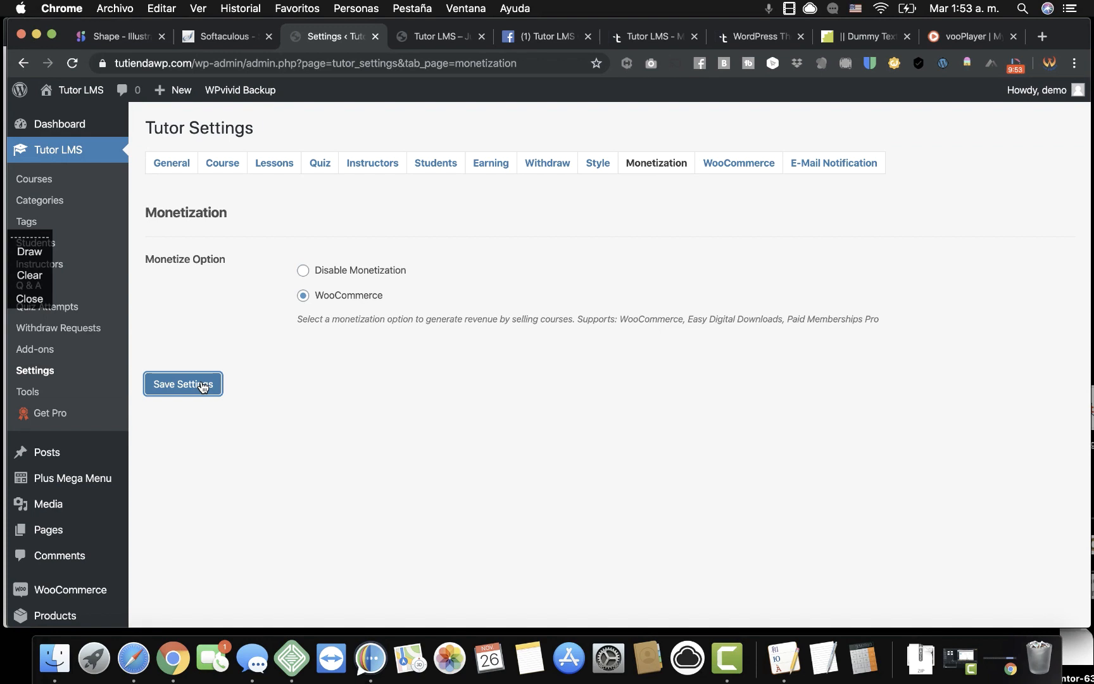
pyautogui.click(202, 385)
pyautogui.scroll(-2, 97, 388)
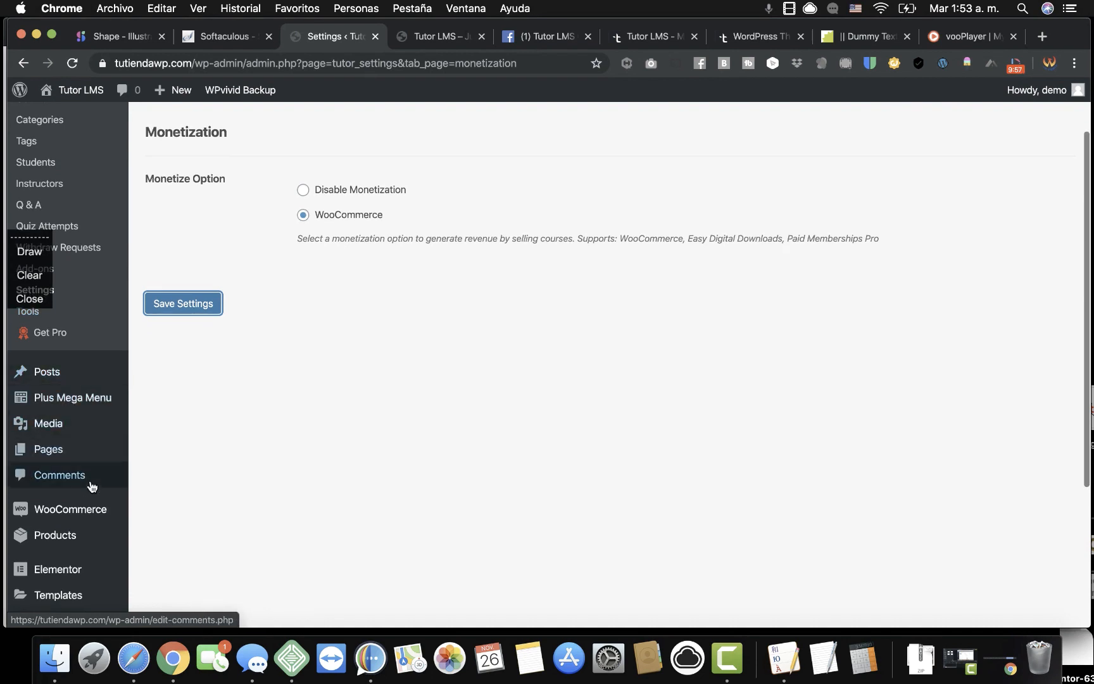
# Rename the Assorted Dry Fruits product to 'TutorLMS Pro'.
pyautogui.moveTo(86, 534)
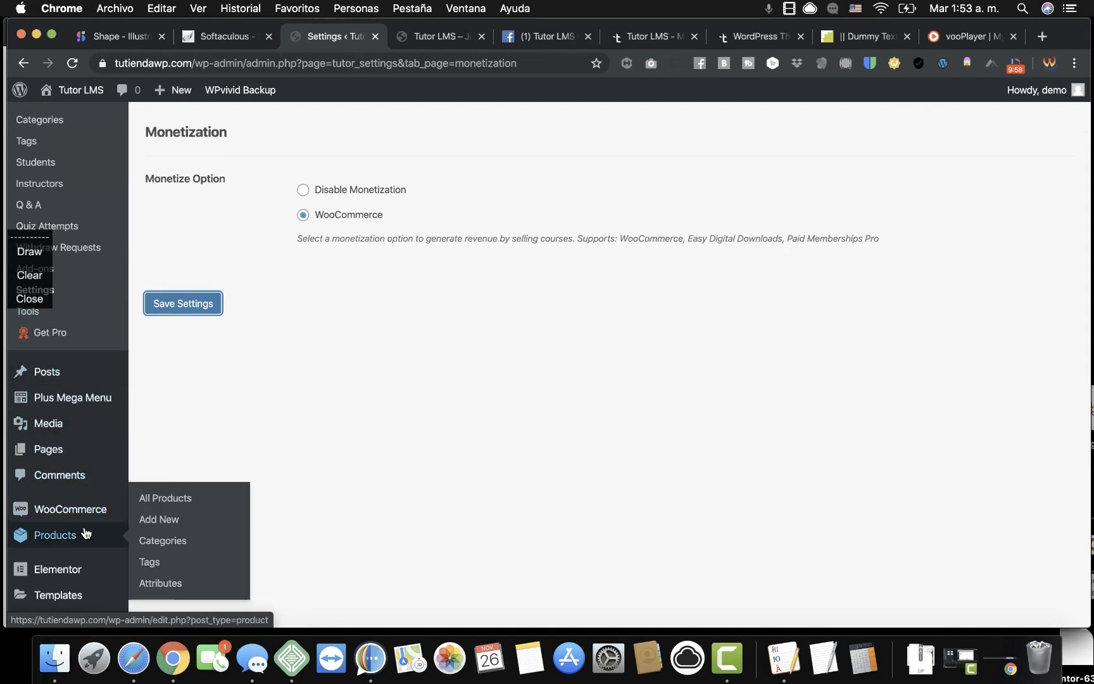
pyautogui.click(166, 498)
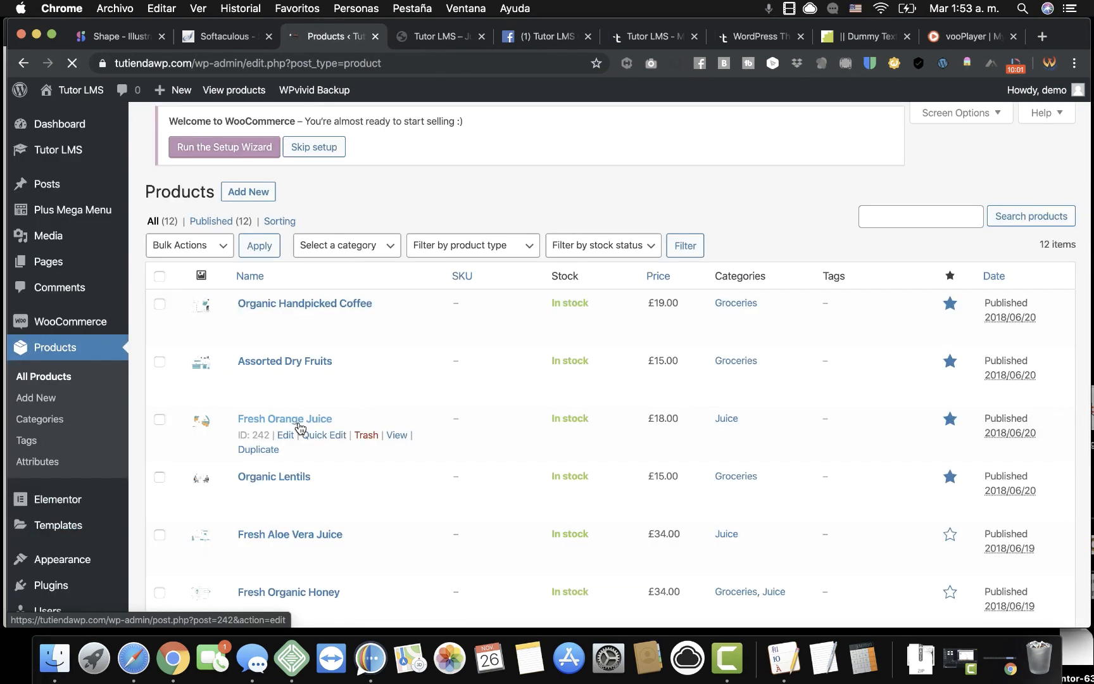
pyautogui.click(283, 362)
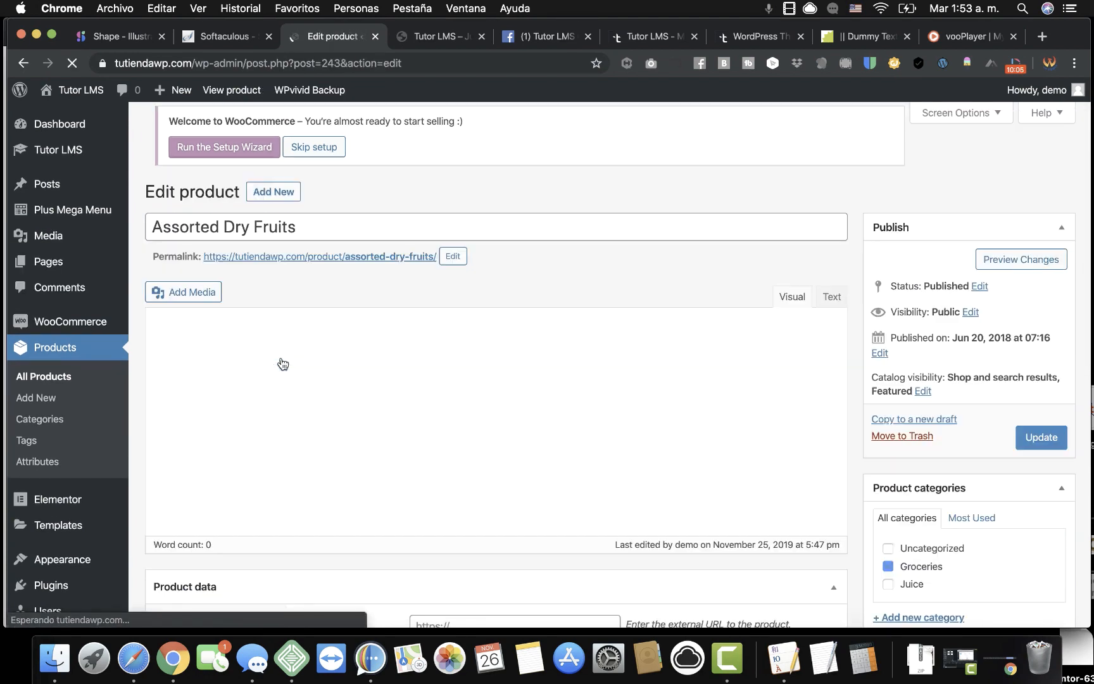
pyautogui.doubleClick(289, 239)
pyautogui.tripleClick(288, 238)
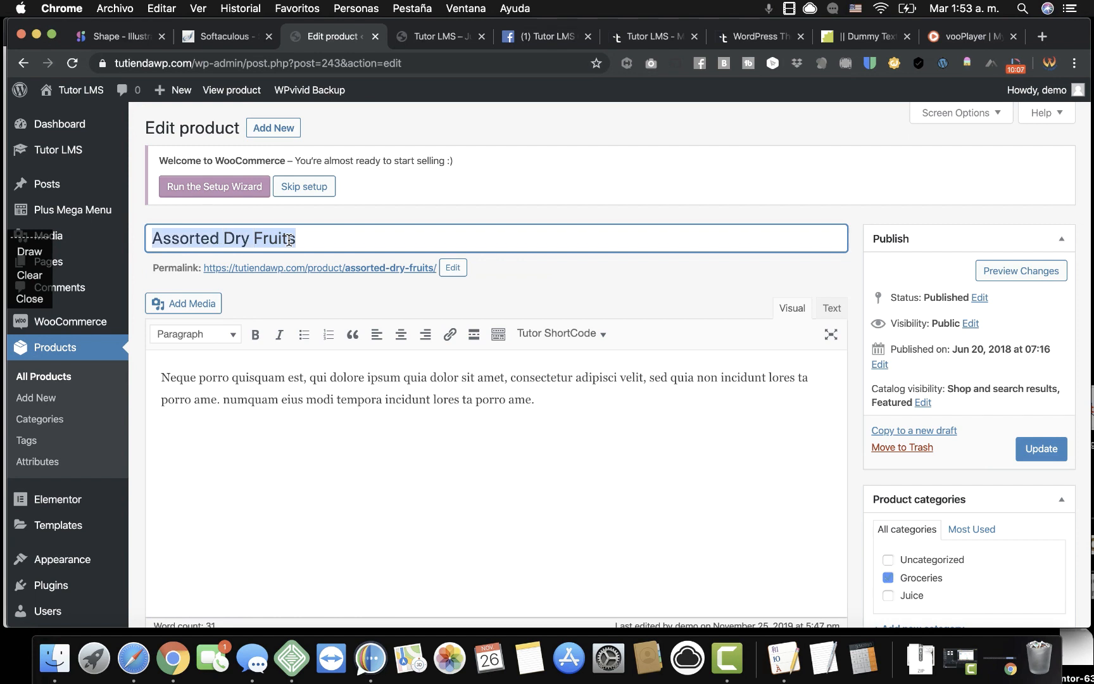
pyautogui.write('T')
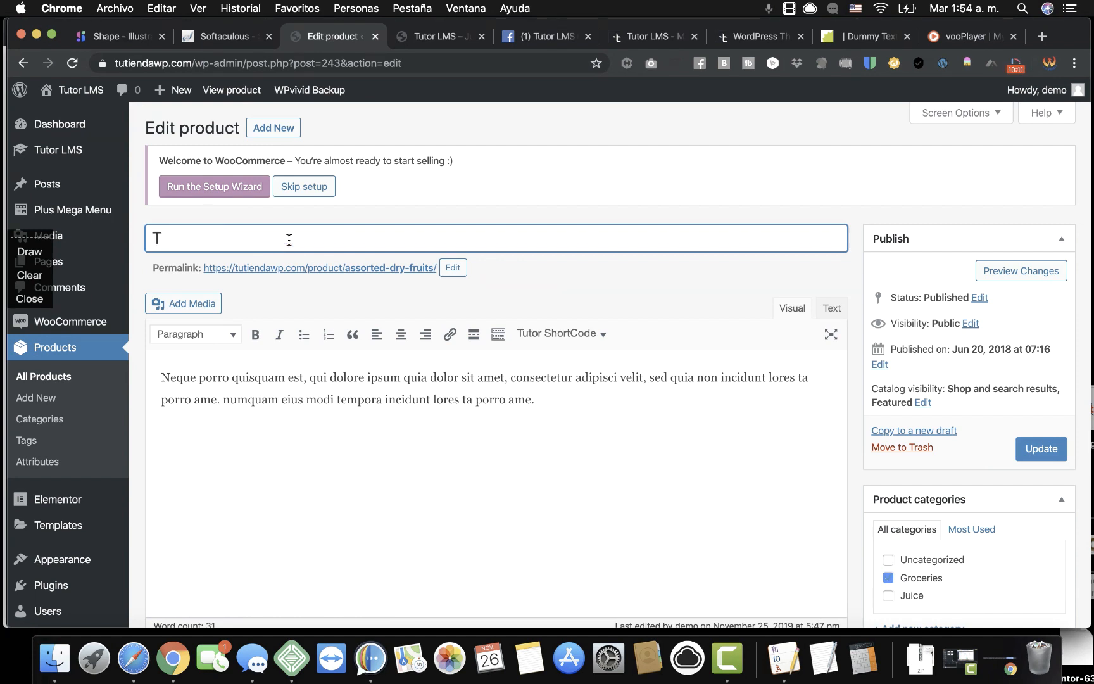
pyautogui.write('utorLMS Pro')
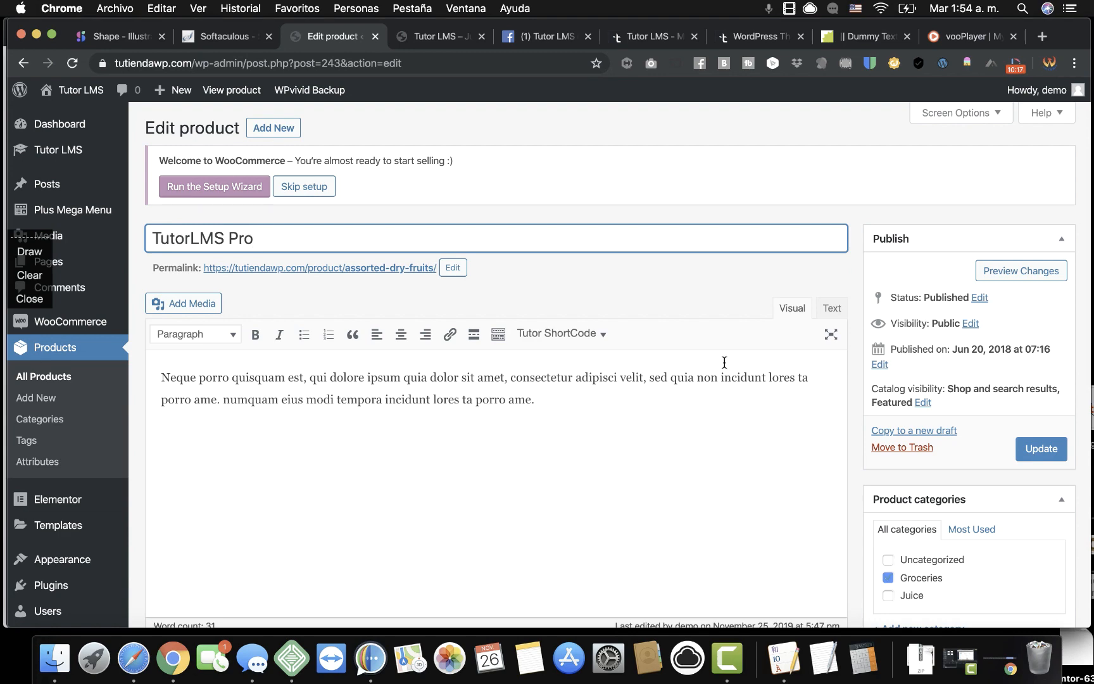
# Untick the Groceries category and begin adding a new product category.
pyautogui.scroll(-5, 794, 497)
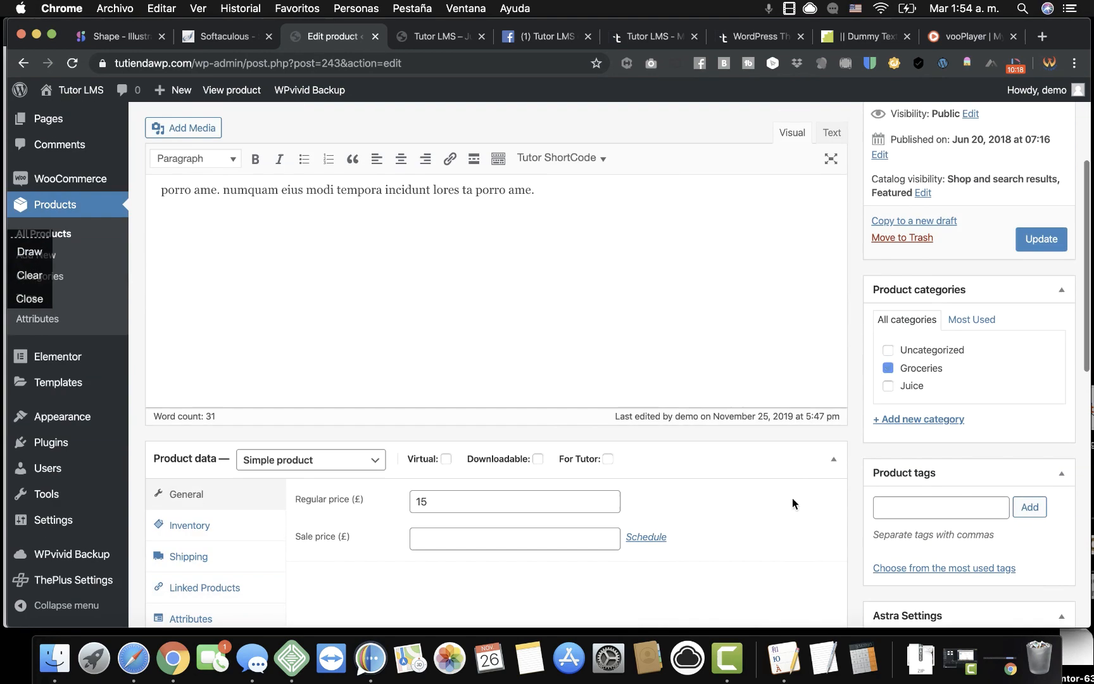
pyautogui.click(889, 369)
pyautogui.click(908, 420)
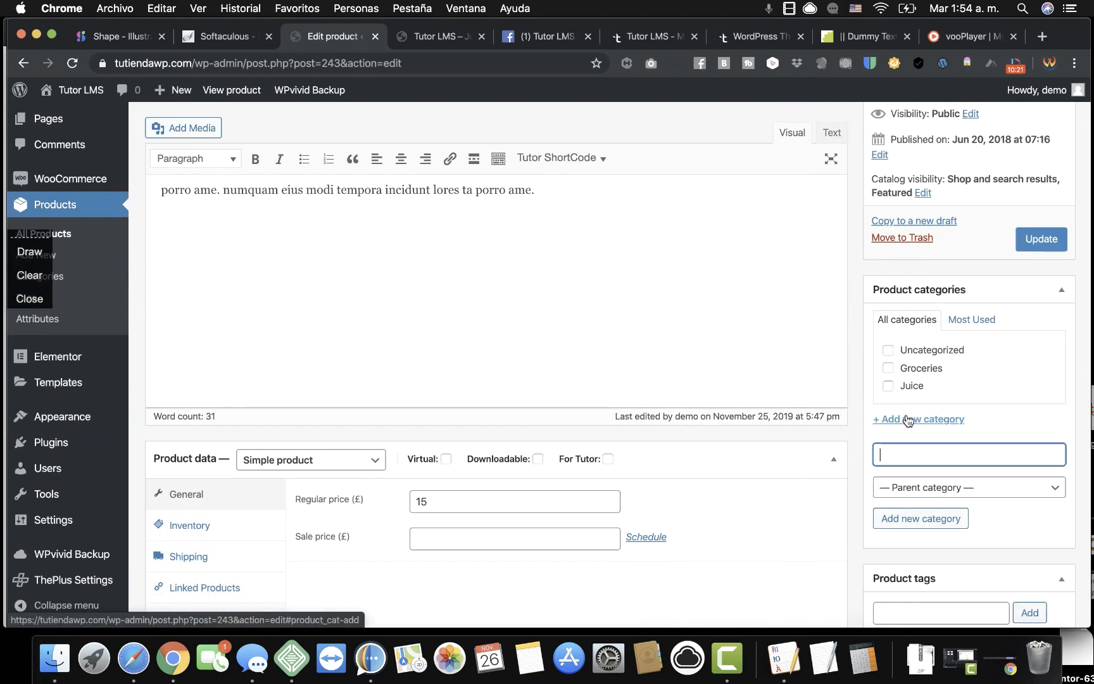
pyautogui.click(901, 455)
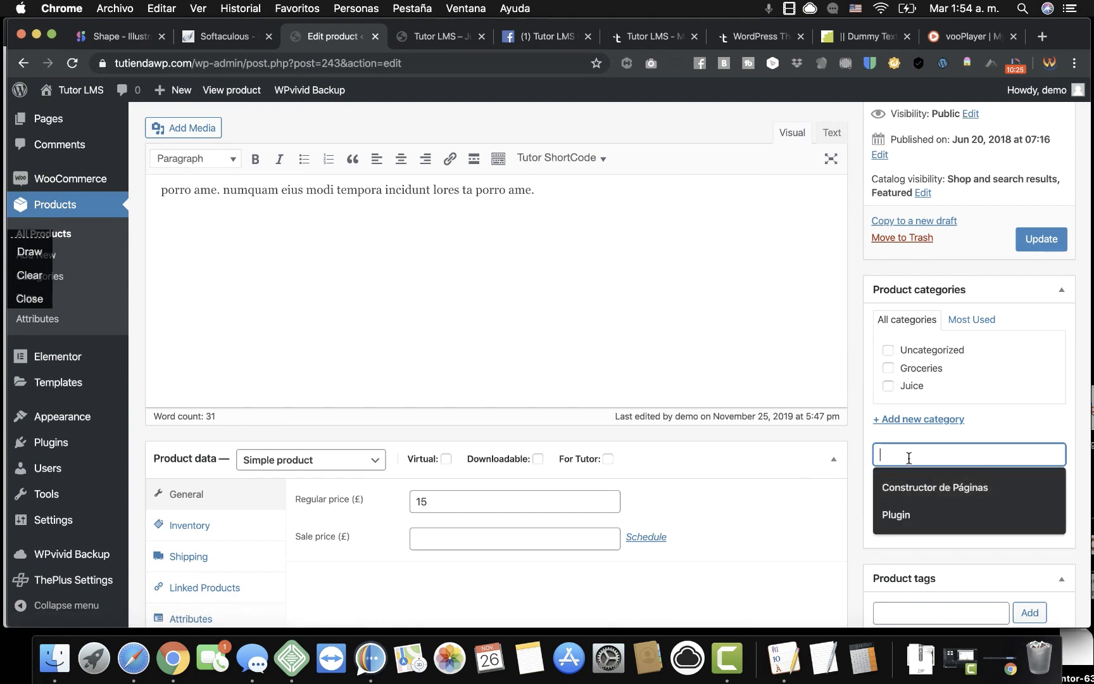
pyautogui.write('T')
pyautogui.press('BackSpace')
# Create and assign the new 'System' product category.
pyautogui.write('System')
pyautogui.click(922, 521)
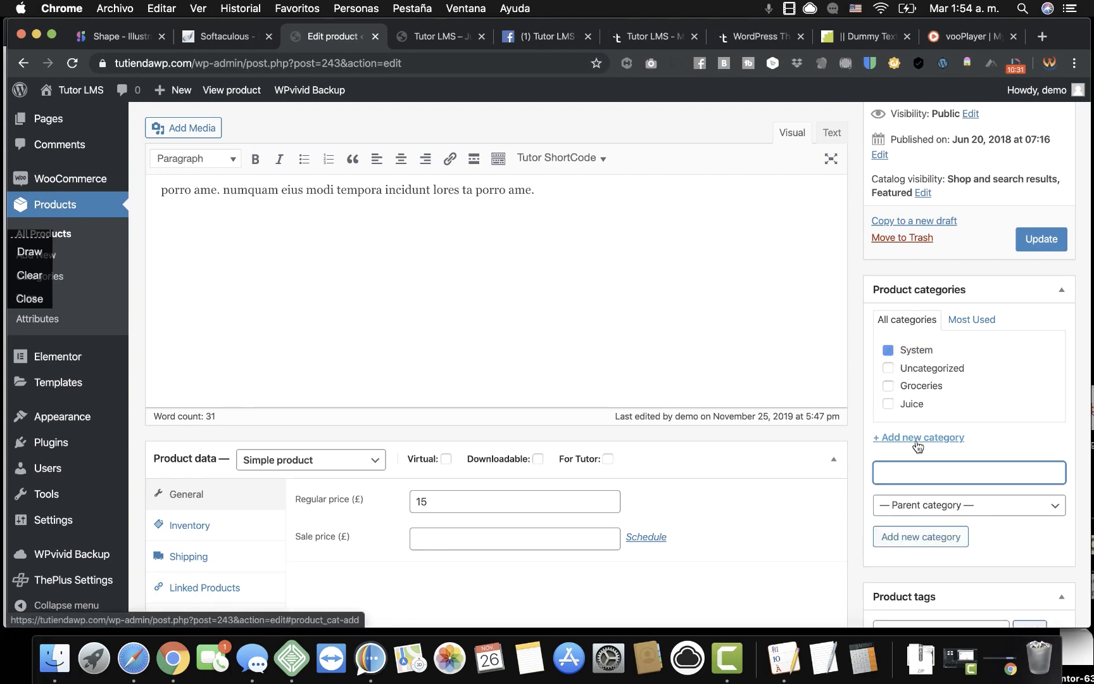
pyautogui.scroll(-10, 960, 473)
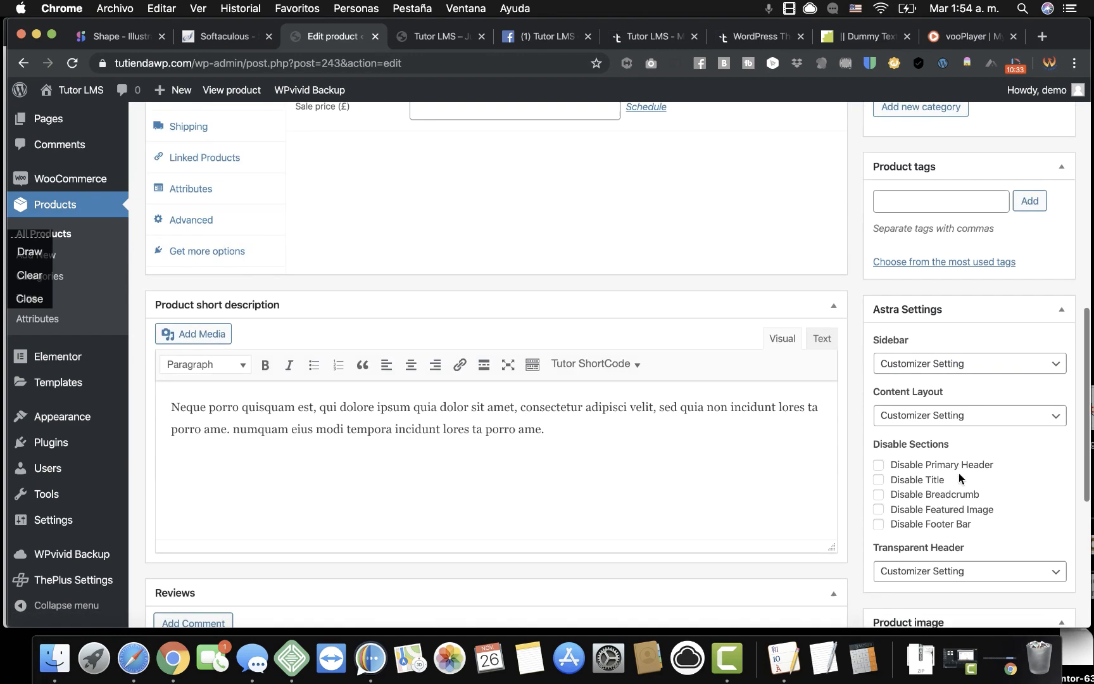
pyautogui.scroll(7, 958, 473)
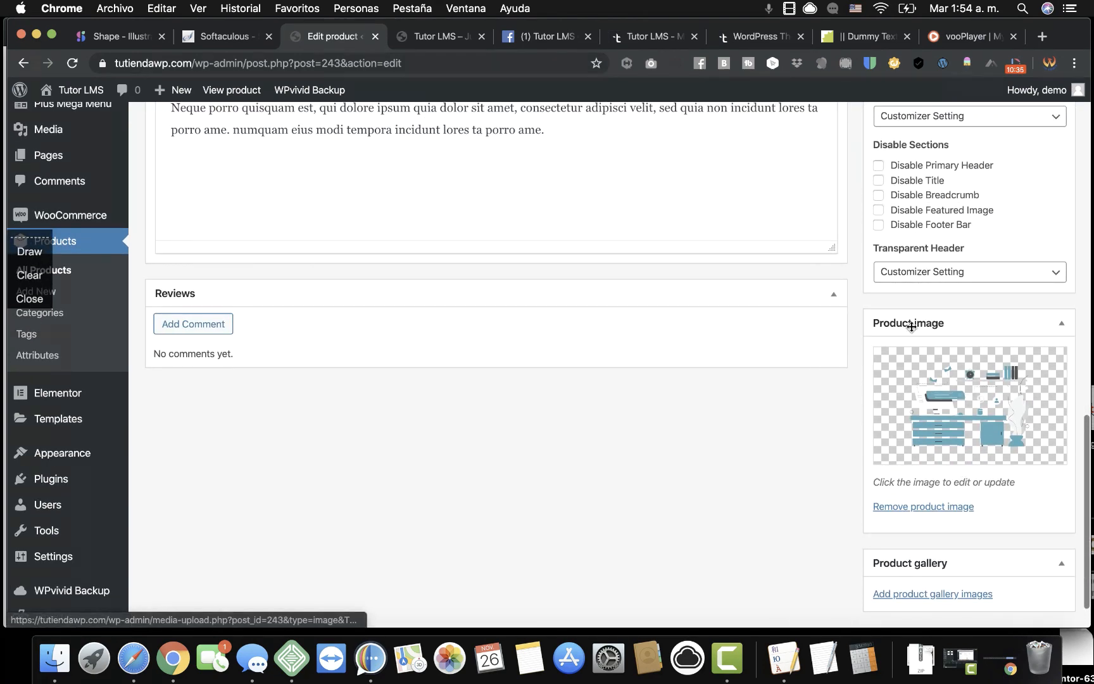
pyautogui.scroll(3, 911, 319)
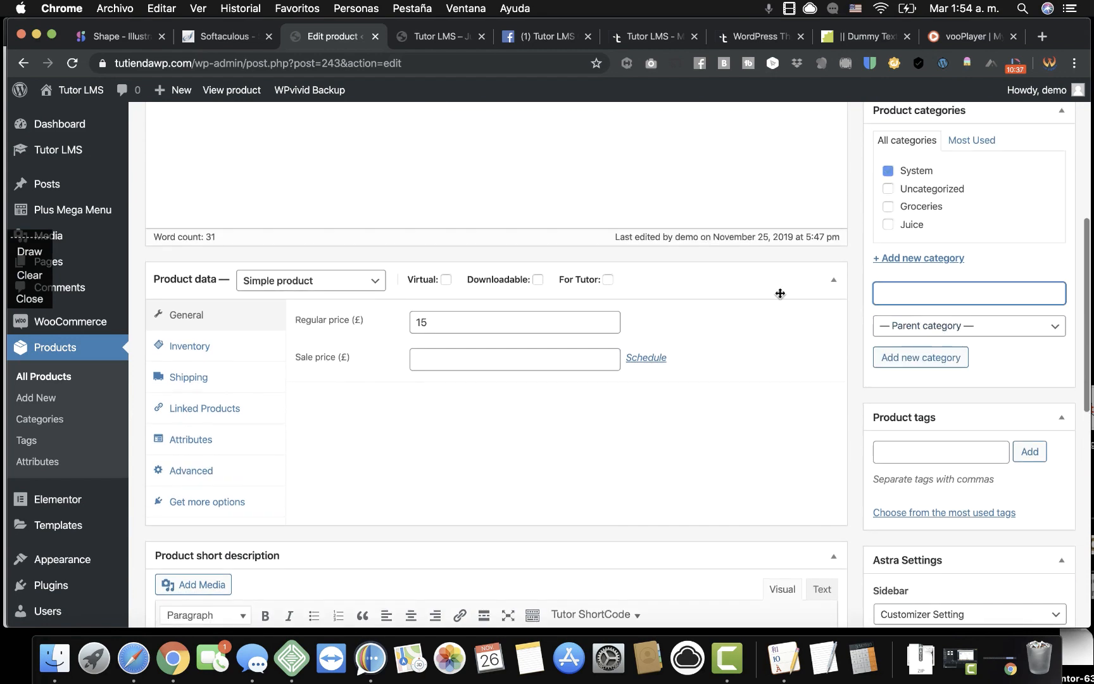
# Mark the product For Tutor, set regular price 250 and sale price 30.60, and update.
pyautogui.click(608, 280)
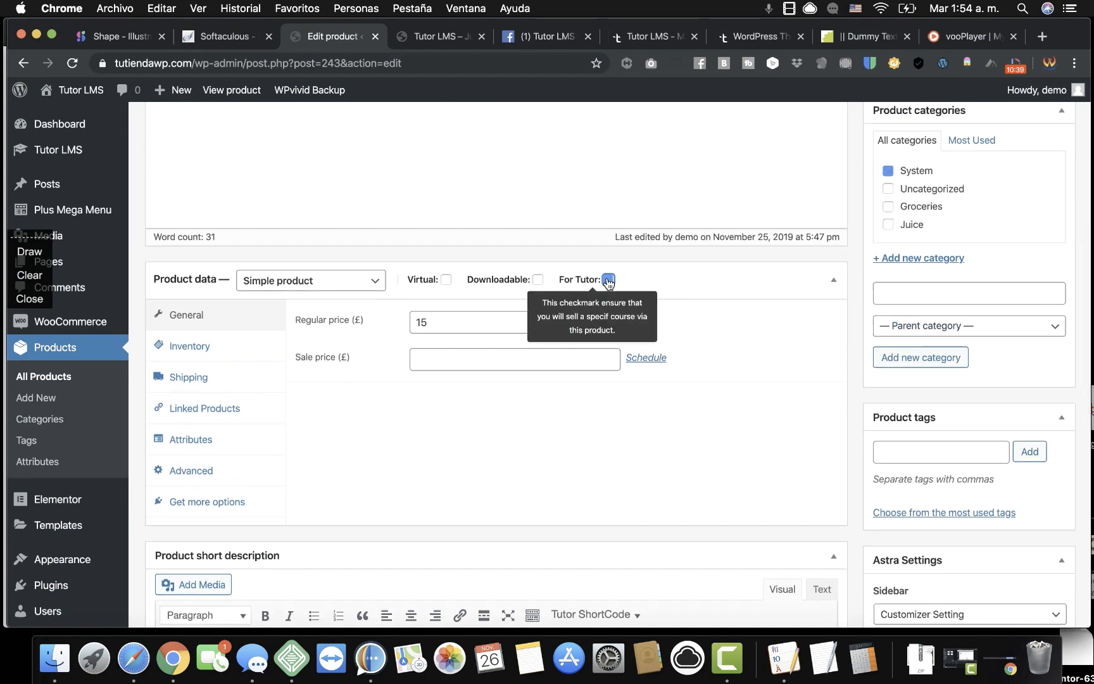
pyautogui.moveTo(610, 284)
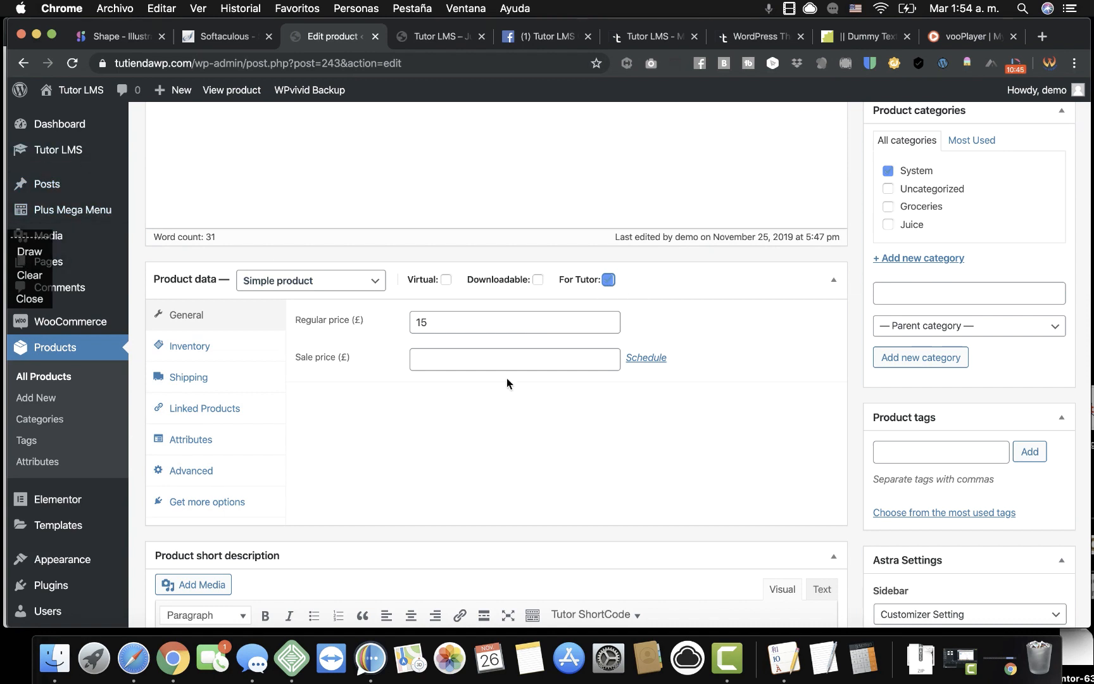
pyautogui.doubleClick(486, 323)
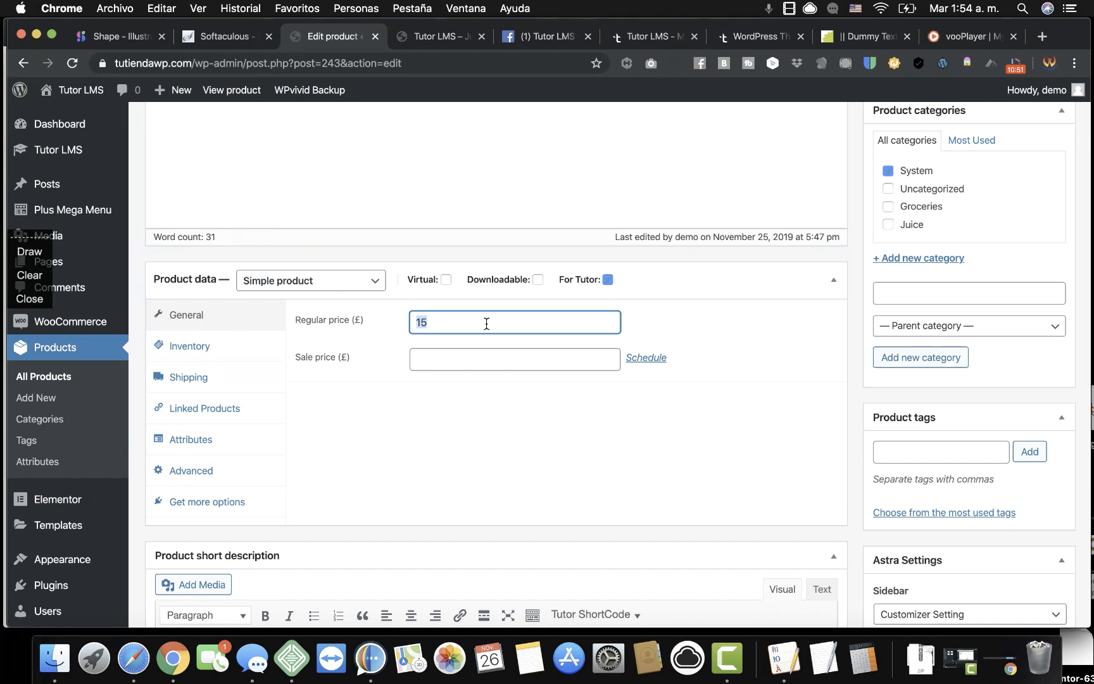
pyautogui.write('2')
pyautogui.click(481, 355)
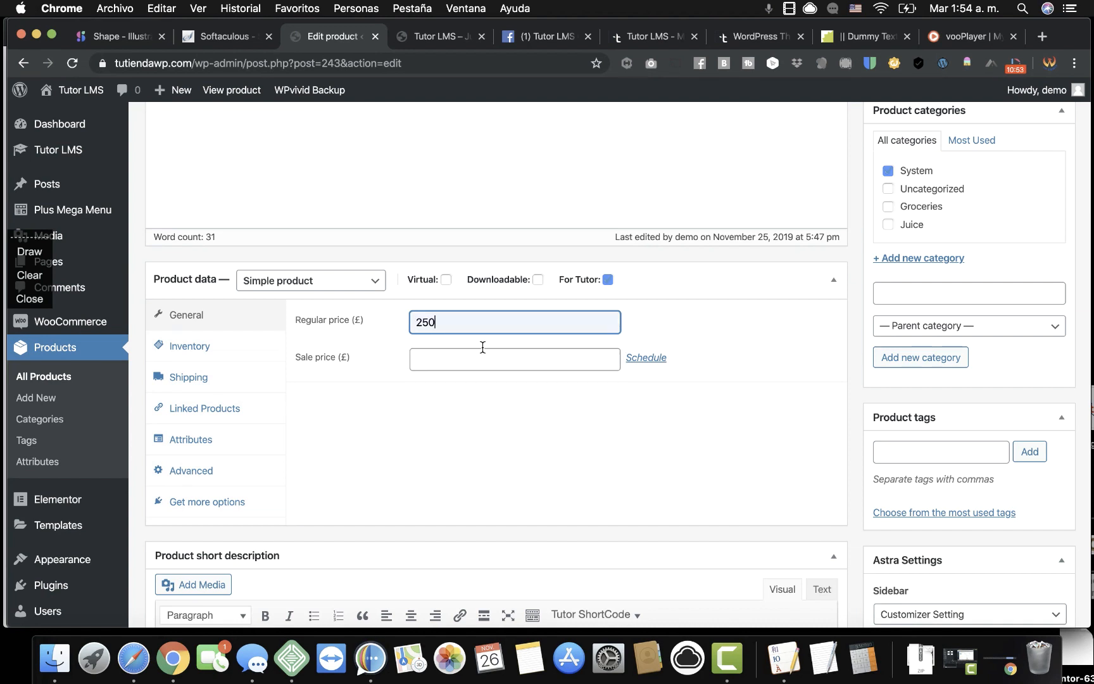
pyautogui.click(483, 350)
pyautogui.click(448, 389)
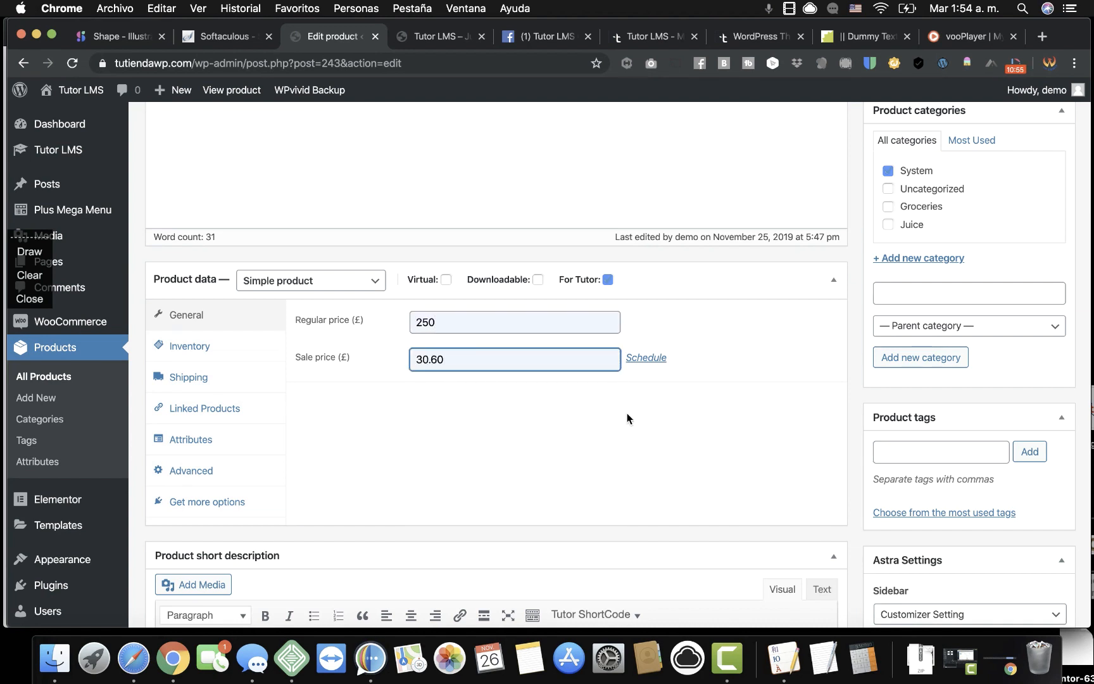
pyautogui.scroll(2, 627, 415)
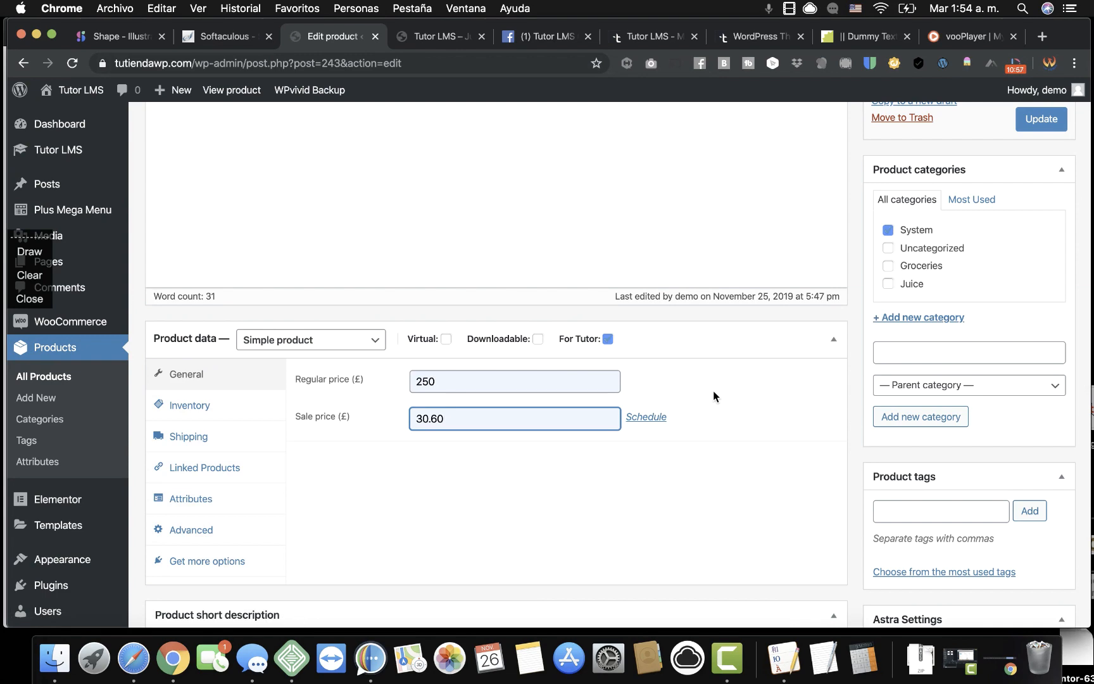
pyautogui.scroll(5, 713, 390)
pyautogui.click(1042, 308)
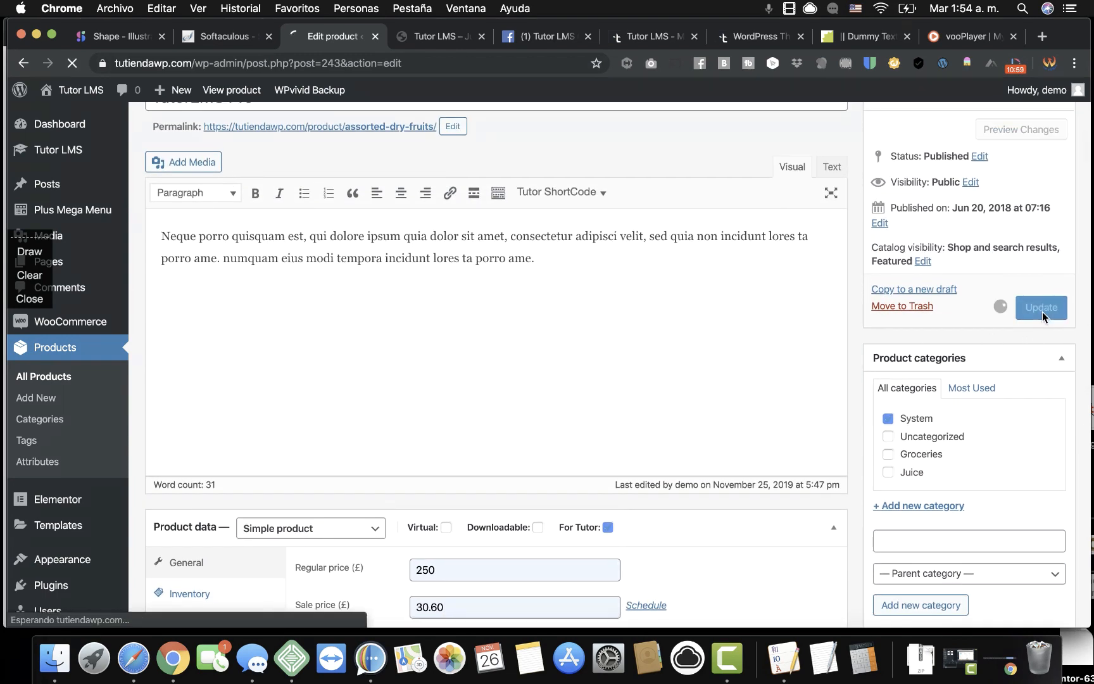
# Open the Tutor LMS Pro course for editing from the Tutor courses list.
pyautogui.moveTo(71, 157)
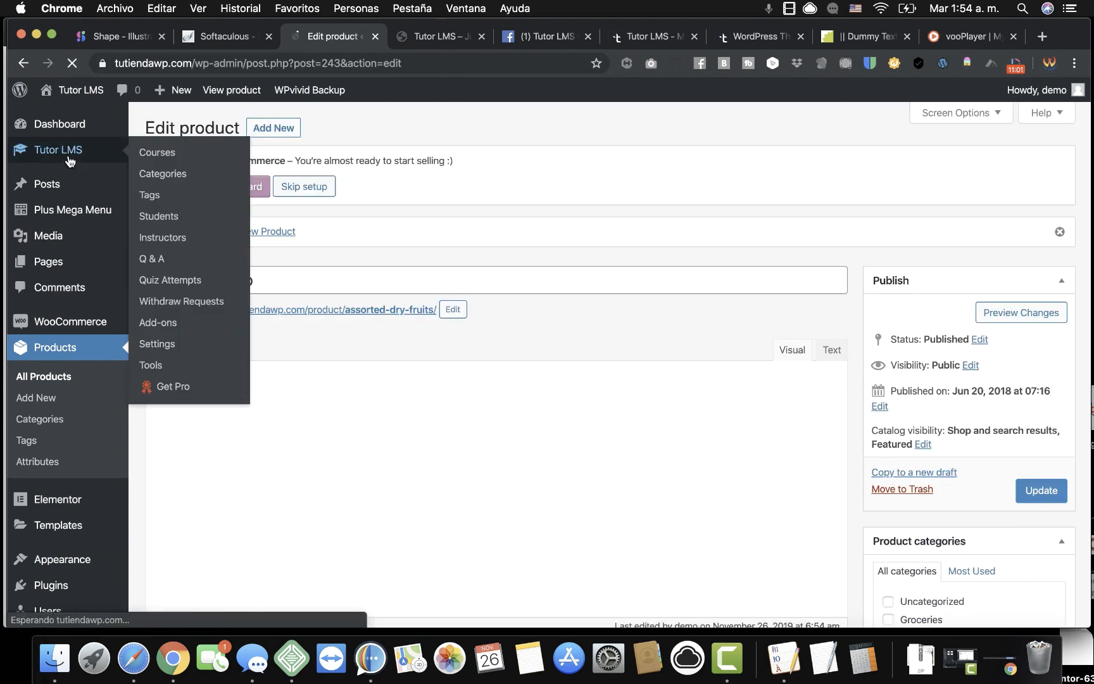
pyautogui.click(149, 154)
pyautogui.click(218, 239)
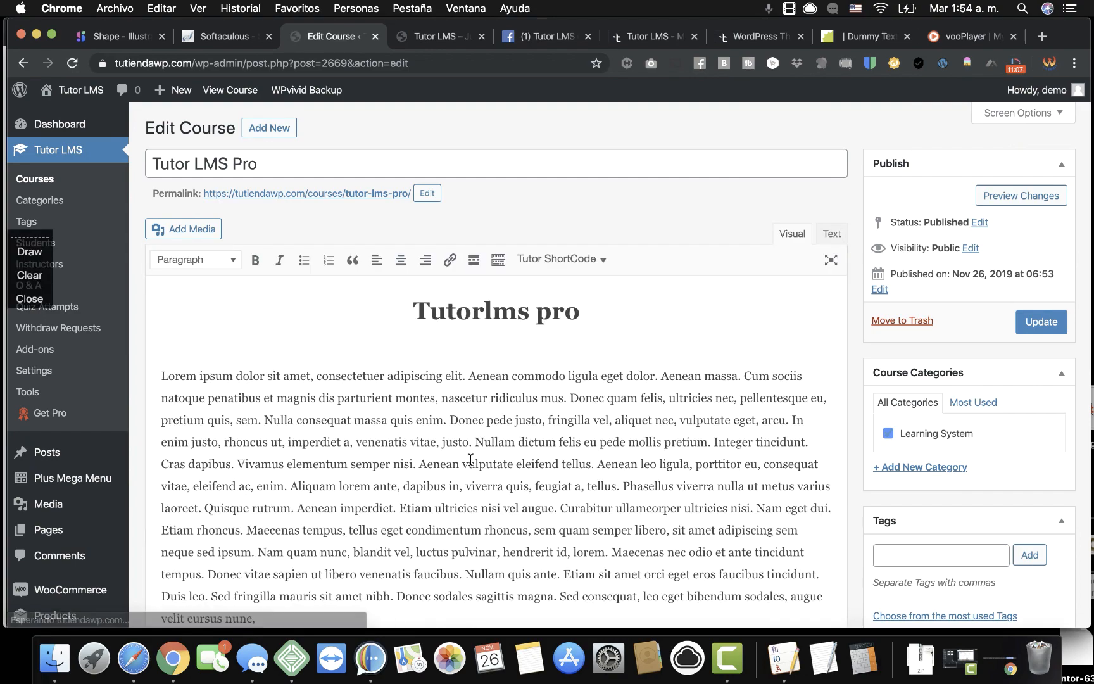
pyautogui.scroll(-10, 469, 463)
pyautogui.scroll(-5, 471, 460)
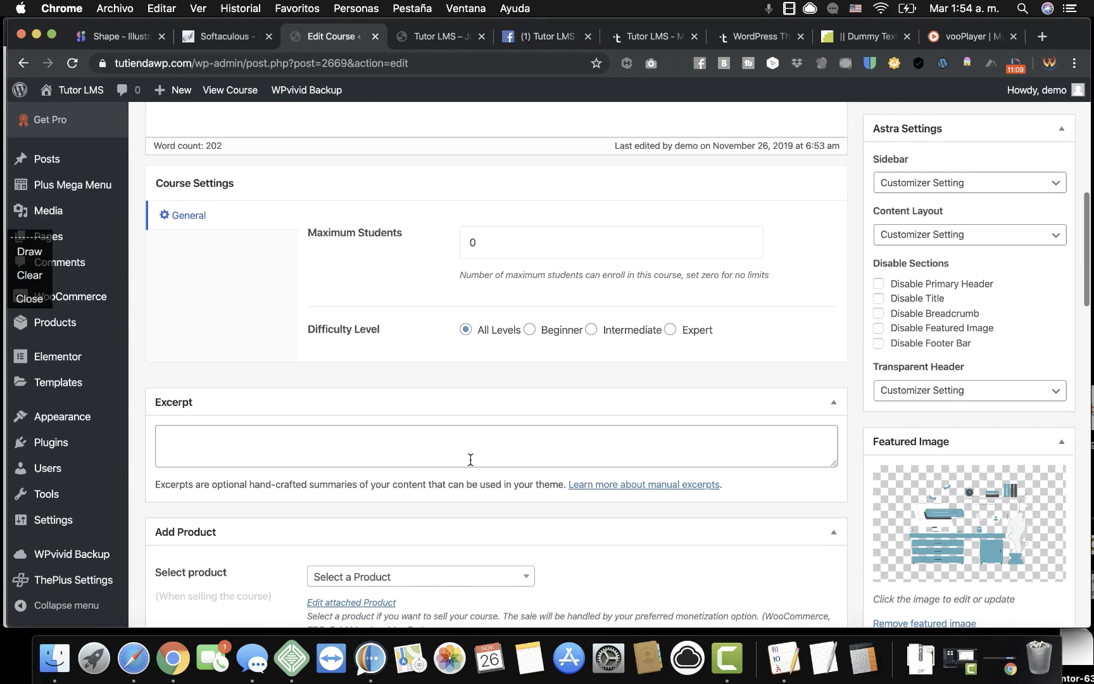
# Attach the TutorLMS Pro product to the course and keep Course Type on Paid.
pyautogui.click(462, 406)
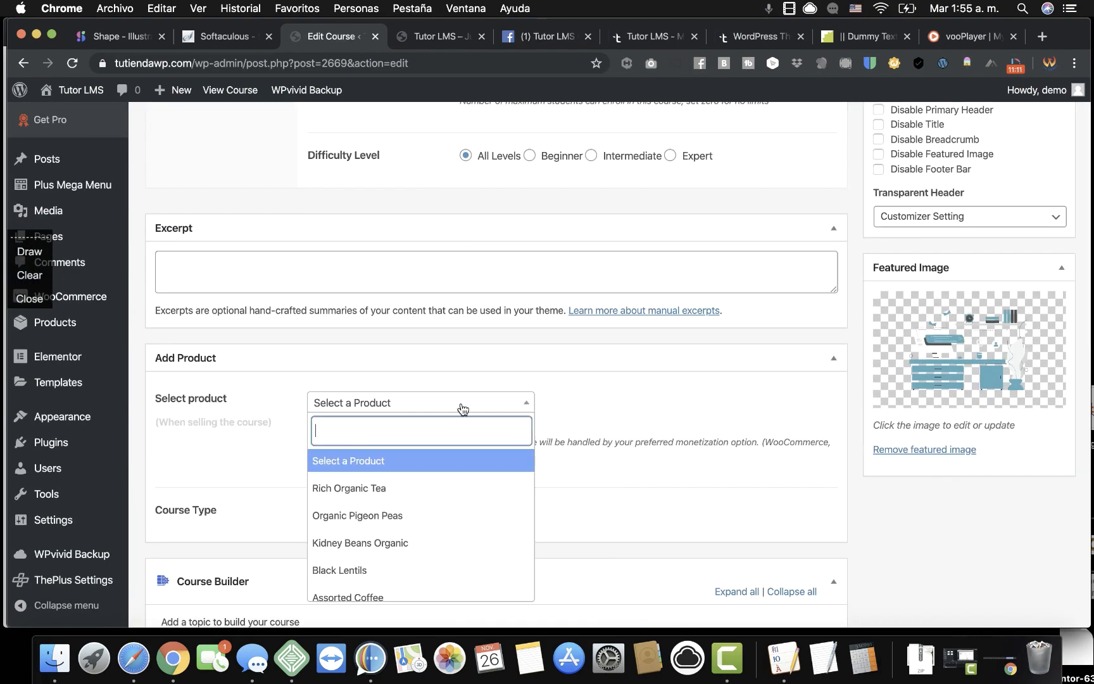
pyautogui.scroll(-6, 433, 518)
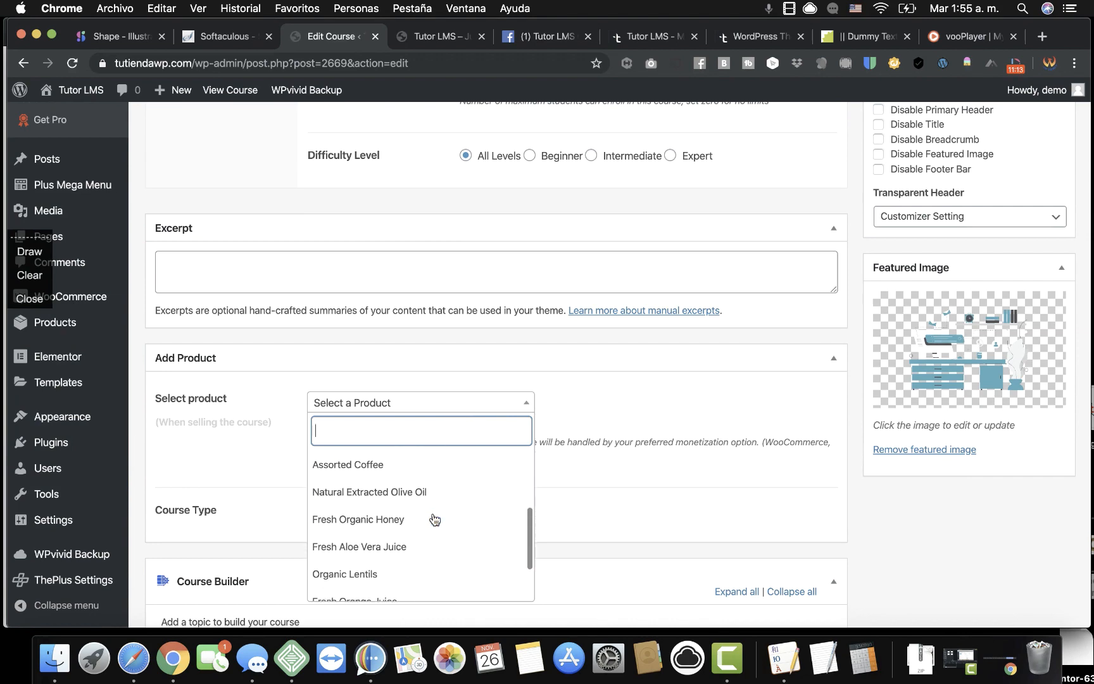
pyautogui.click(377, 562)
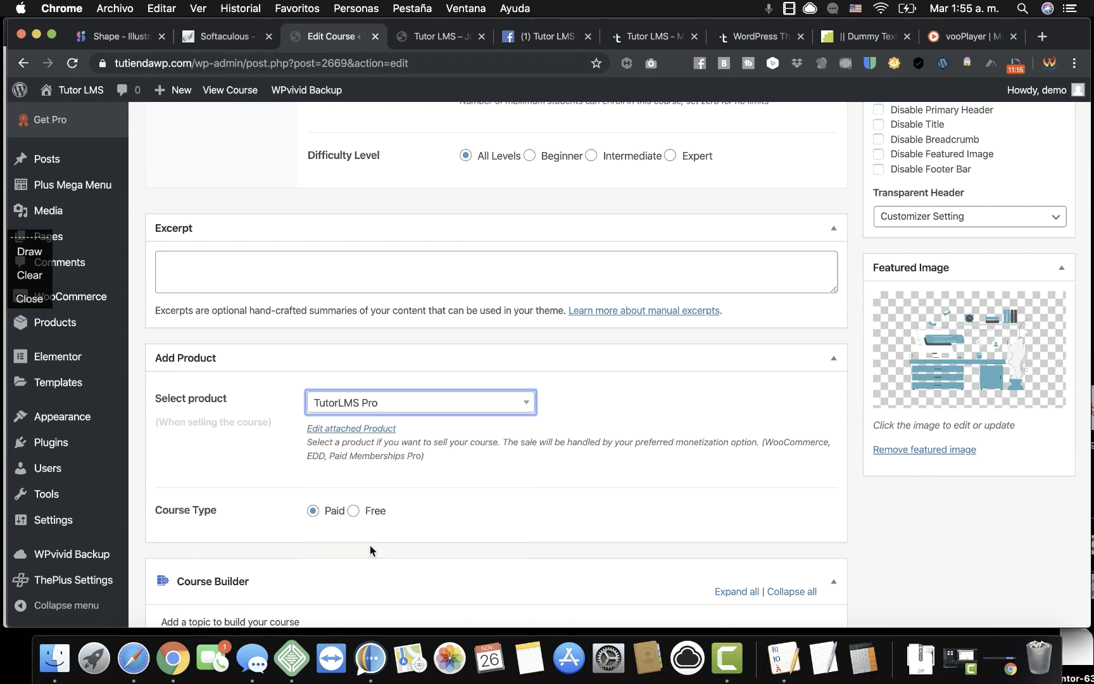
pyautogui.scroll(-3, 290, 467)
pyautogui.click(309, 381)
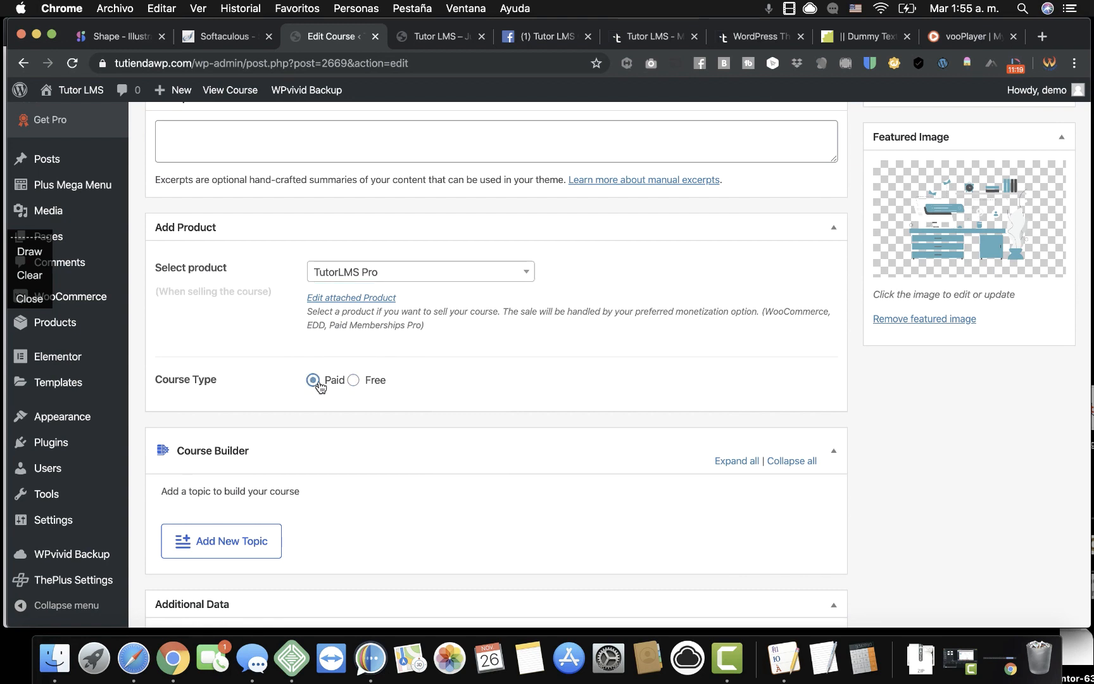
# Look over the course builder's topic area, then Update the Tutor LMS Pro course.
pyautogui.scroll(2, 613, 408)
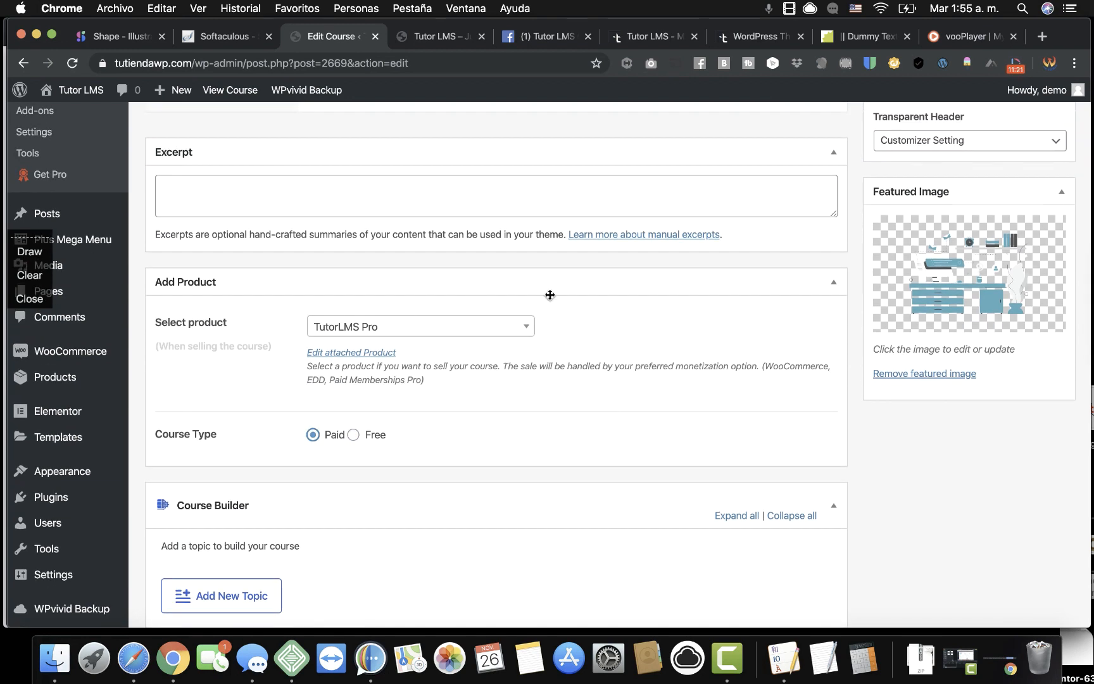
pyautogui.scroll(-8, 673, 428)
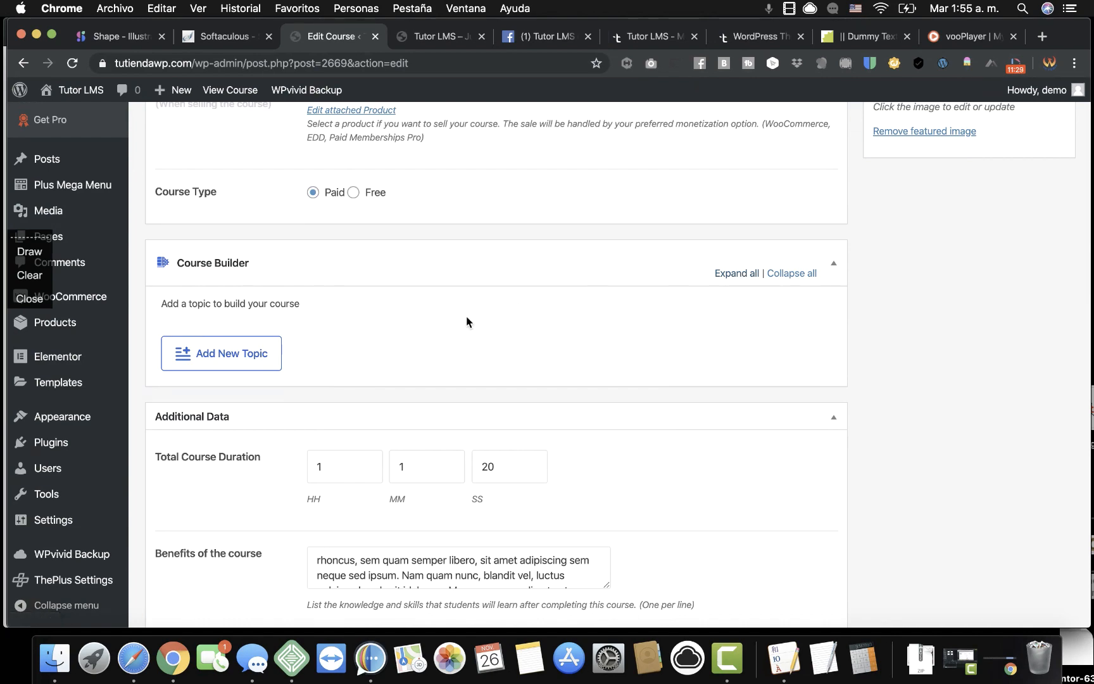
pyautogui.scroll(-3, 467, 319)
pyautogui.scroll(-5, 573, 291)
pyautogui.scroll(6, 573, 291)
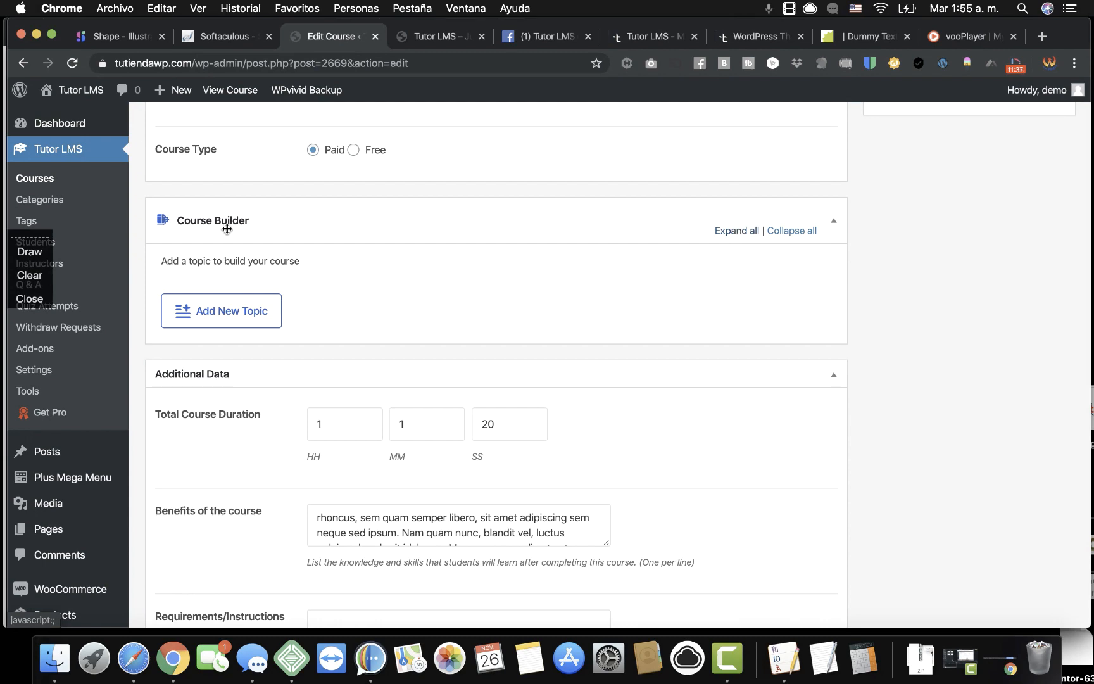
pyautogui.click(196, 310)
pyautogui.scroll(-2, 374, 396)
pyautogui.scroll(-2, 374, 395)
pyautogui.scroll(9, 377, 393)
pyautogui.scroll(10, 1031, 320)
pyautogui.click(1048, 262)
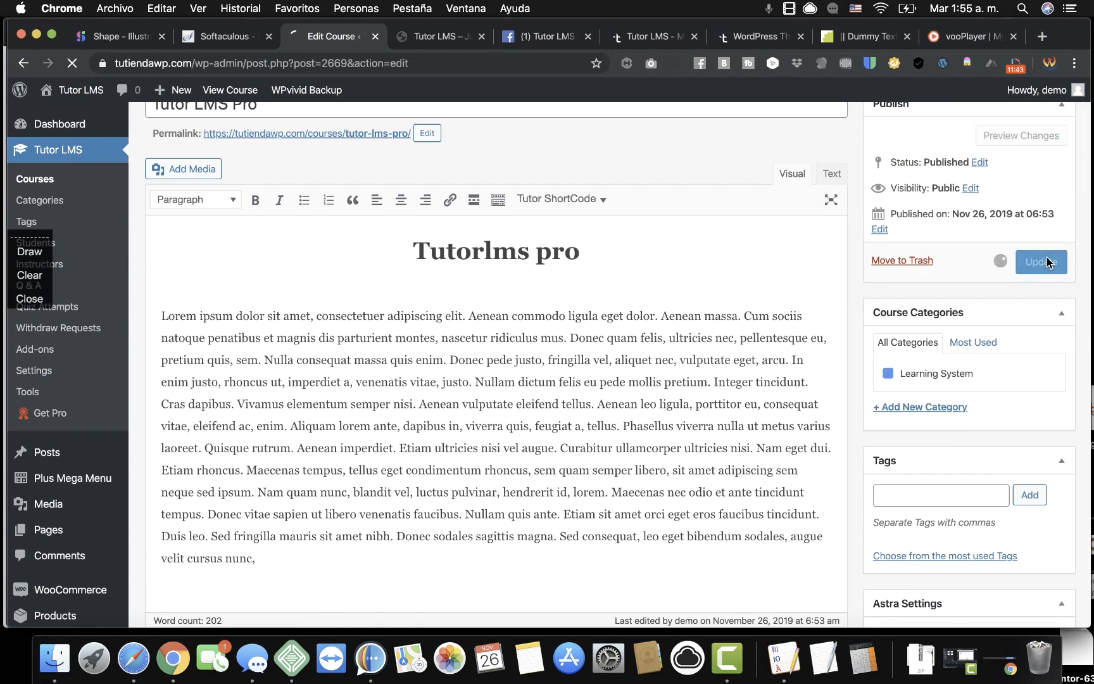
pyautogui.moveTo(95, 95)
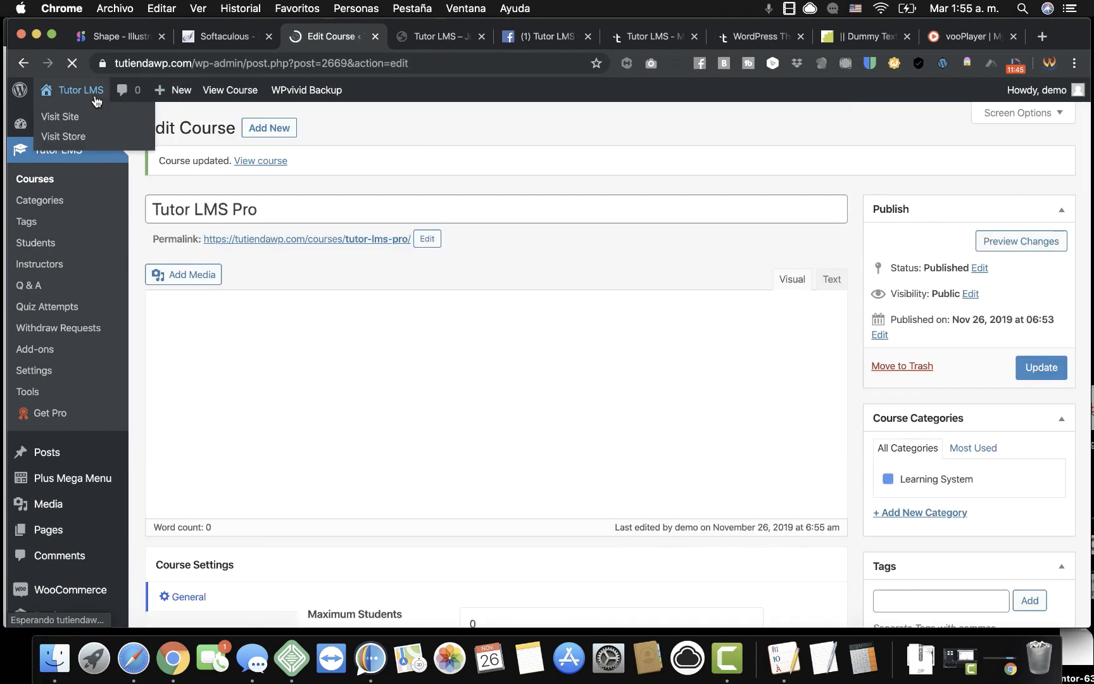
# Open the site front end in a new browser tab from the admin bar link.
pyautogui.rightClick(96, 102)
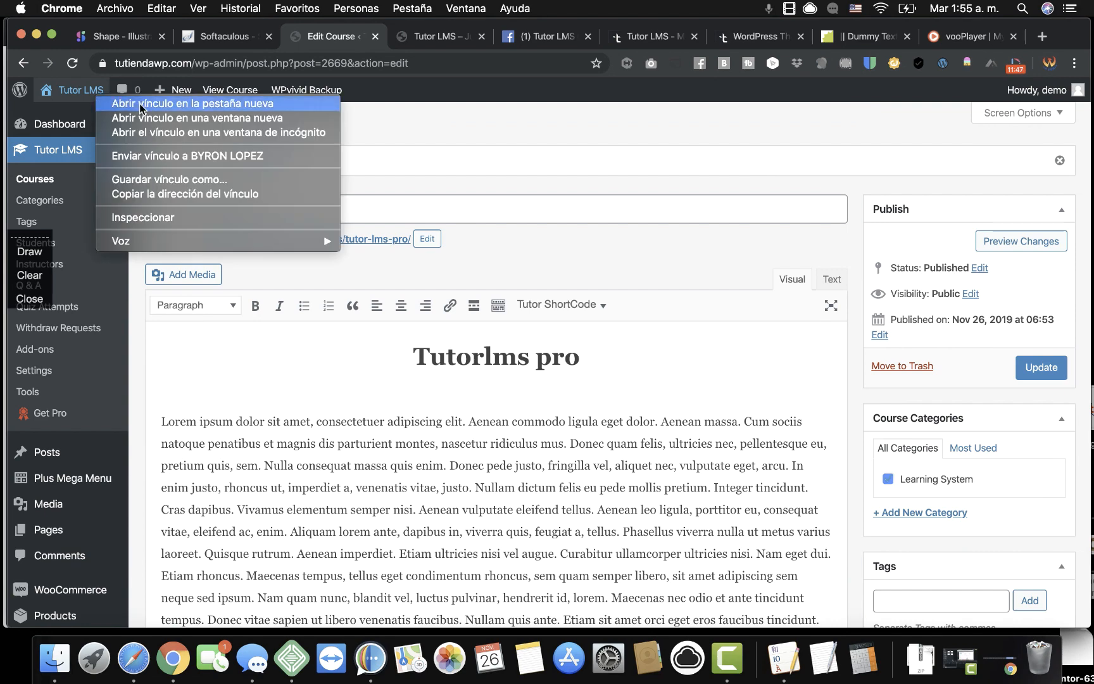
pyautogui.click(140, 103)
pyautogui.click(405, 38)
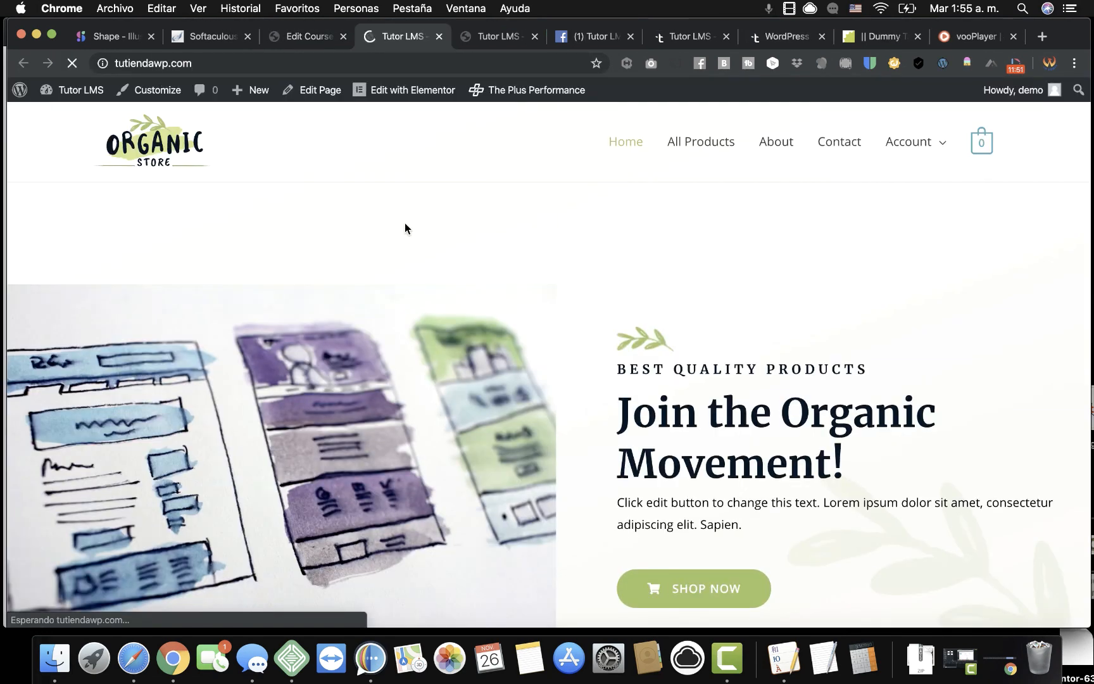
# Go to the site's /dashboard page and scroll to the listed Tutor LMS Pro course.
pyautogui.click(257, 64)
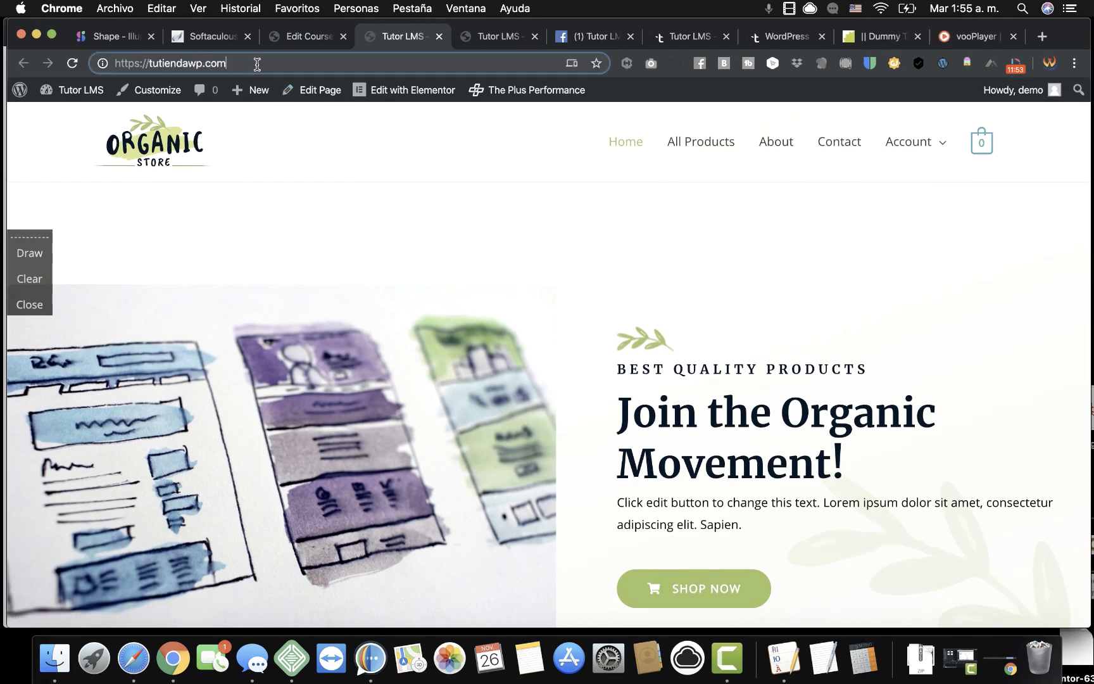
pyautogui.write('/f')
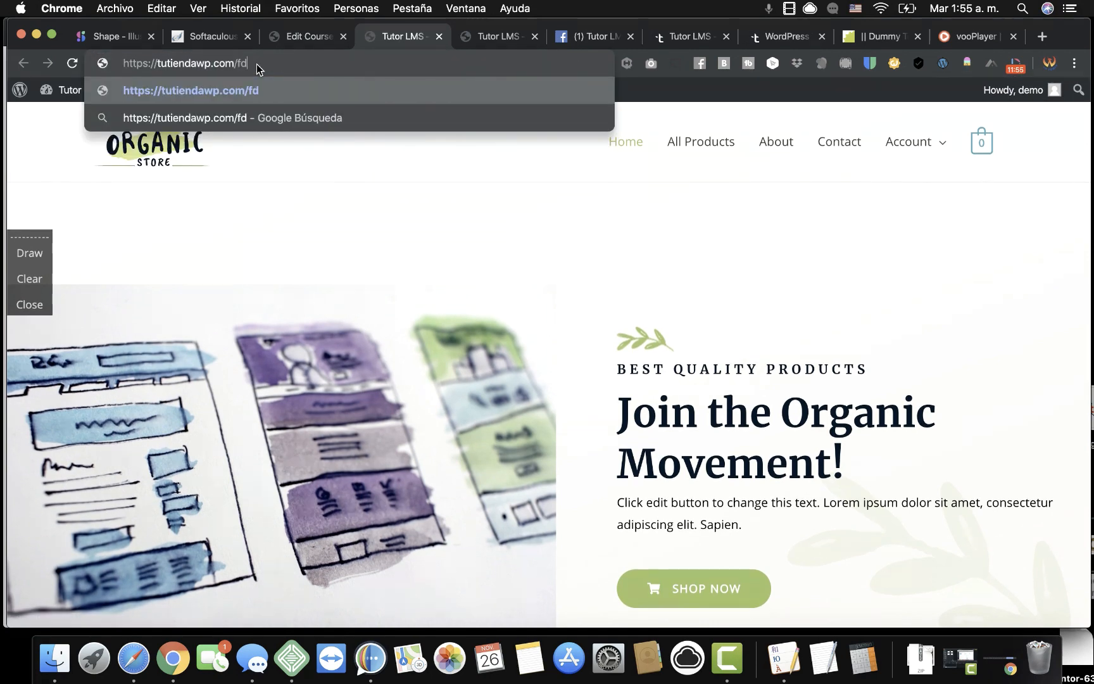
pyautogui.press('BackSpace')
pyautogui.write('das')
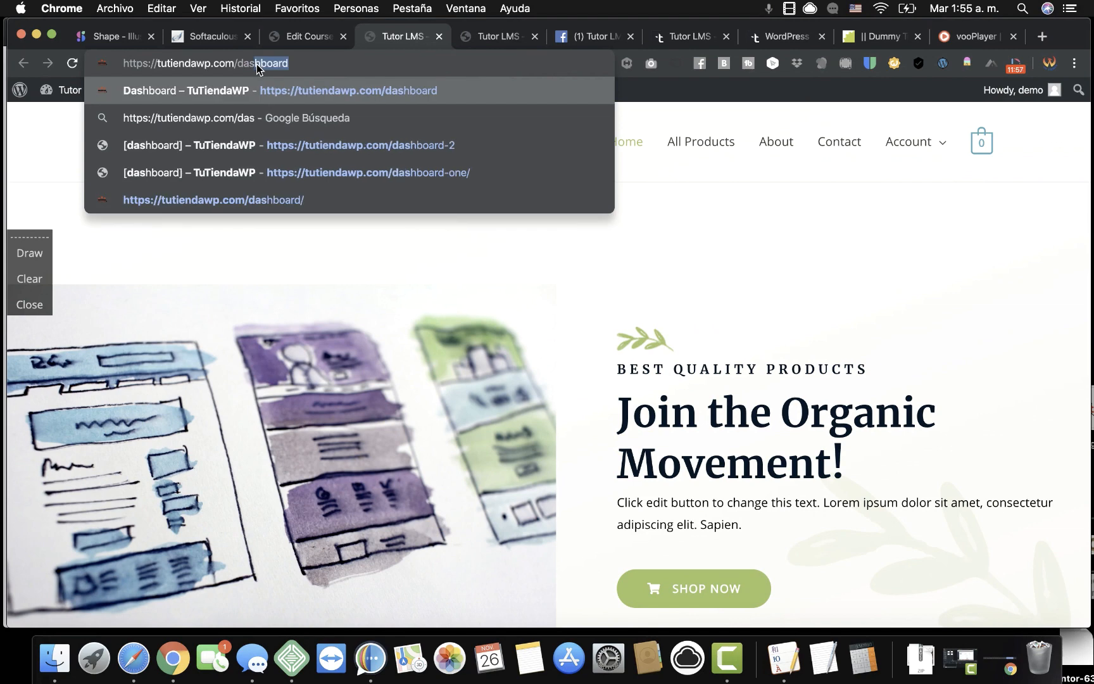
pyautogui.write('hboard')
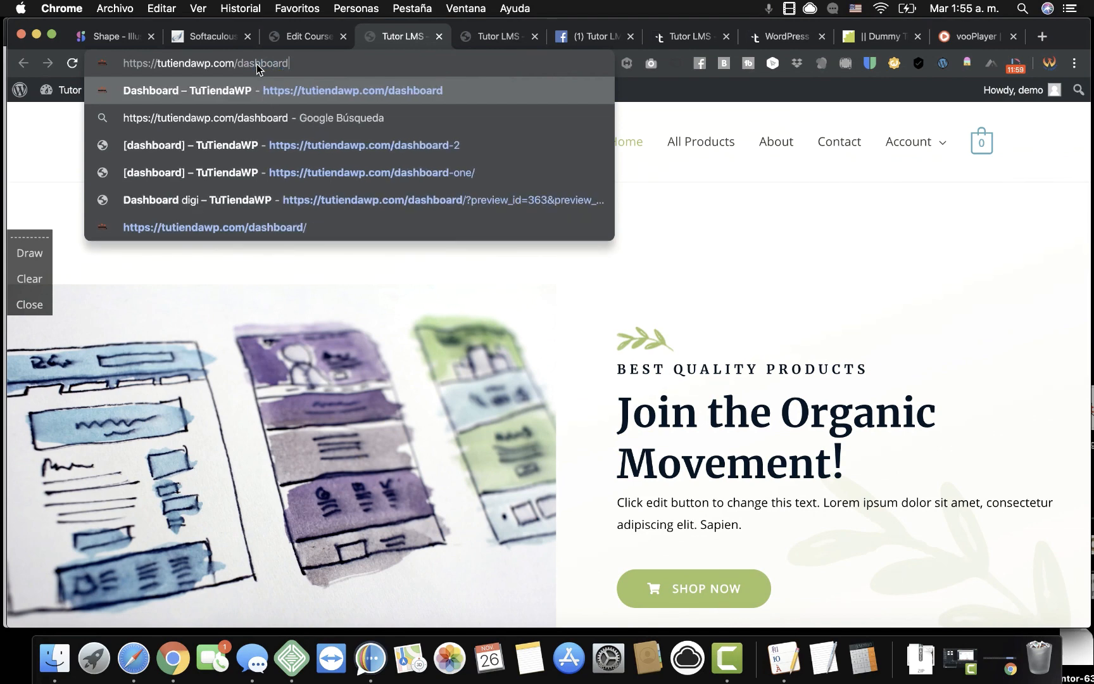
pyautogui.press('Return')
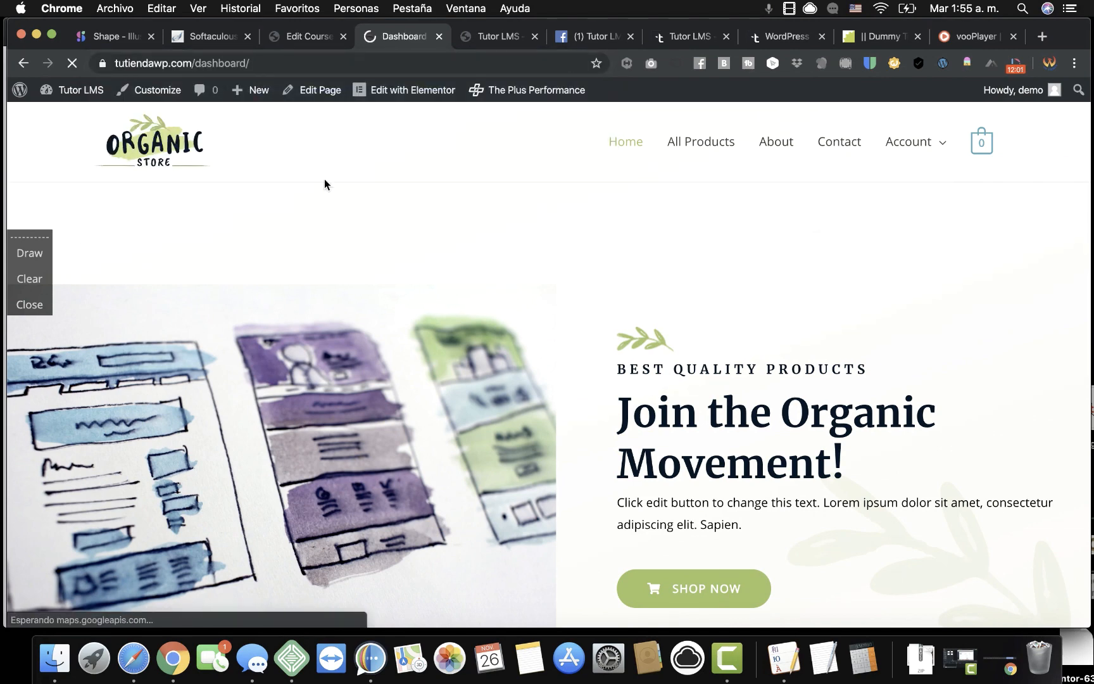
pyautogui.scroll(-2, 516, 380)
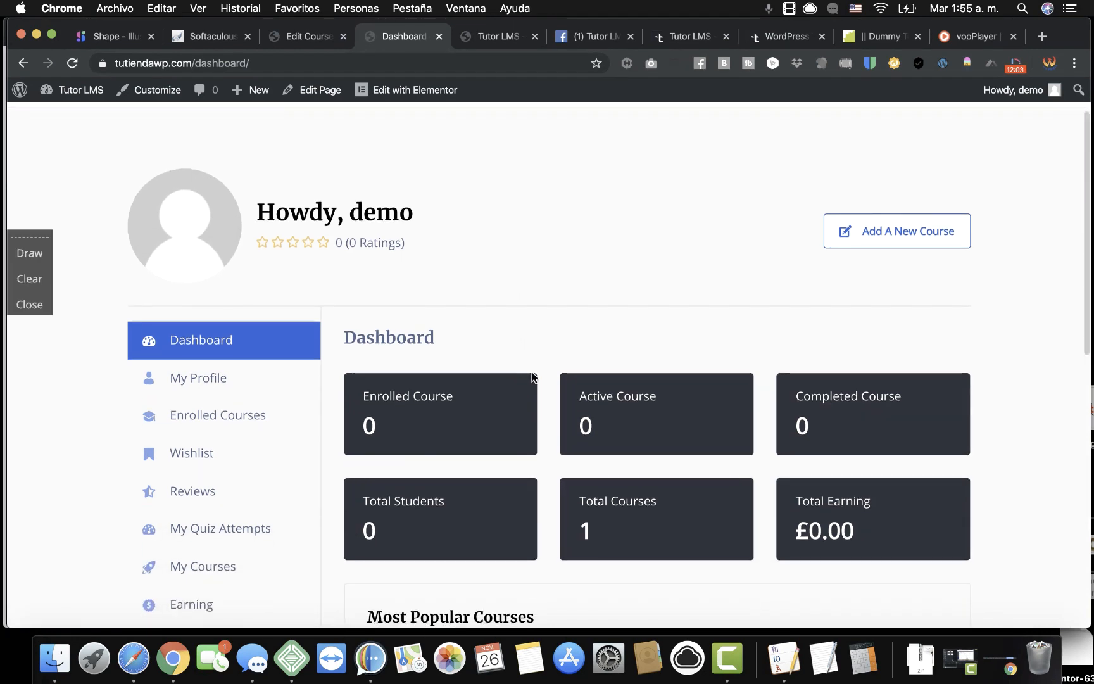
pyautogui.scroll(-5, 989, 486)
pyautogui.scroll(-2, 989, 485)
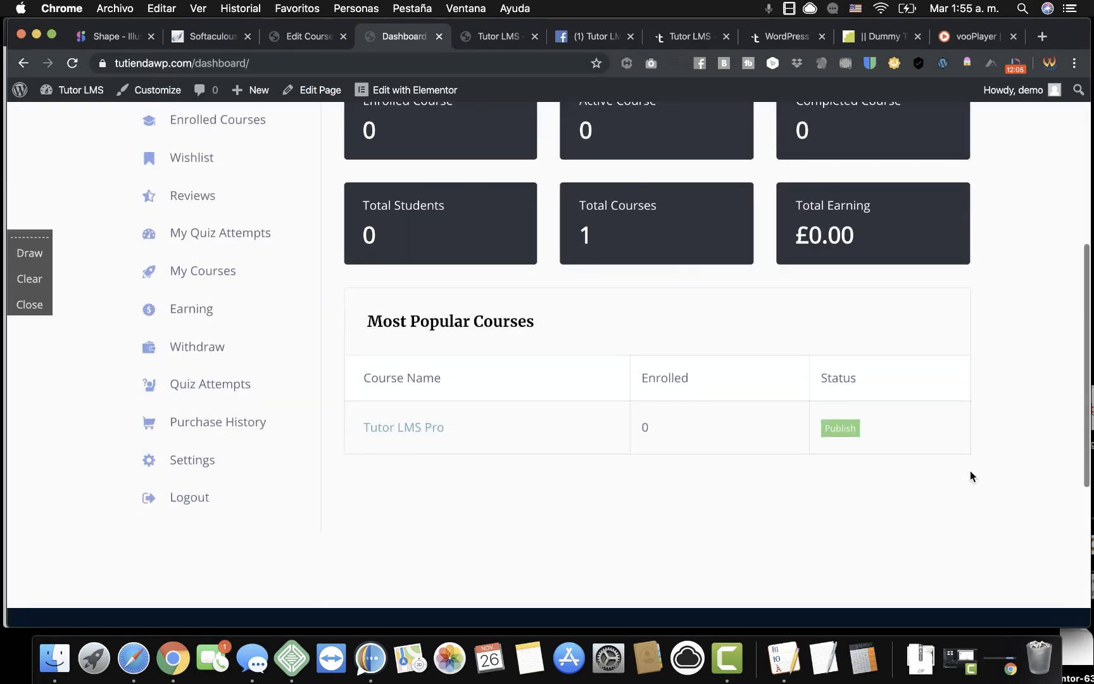
# Open Tutor LMS Pro from Most Popular Courses and review its All Levels, 1h 1m 20s and £30.60 details.
pyautogui.click(411, 429)
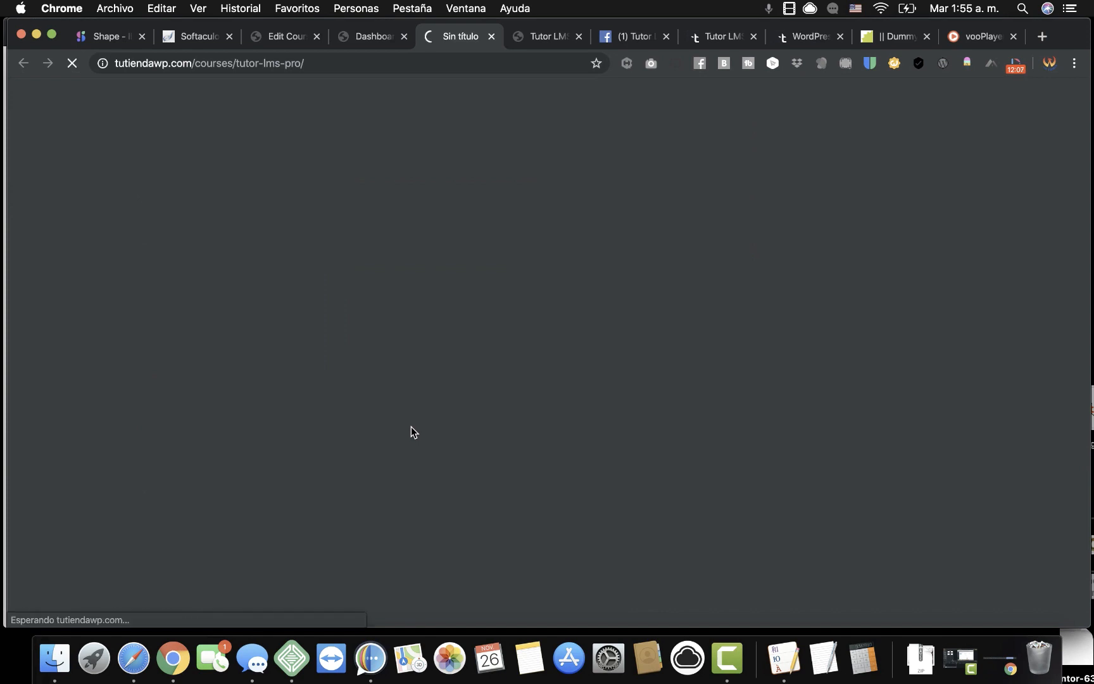
pyautogui.scroll(-5, 527, 357)
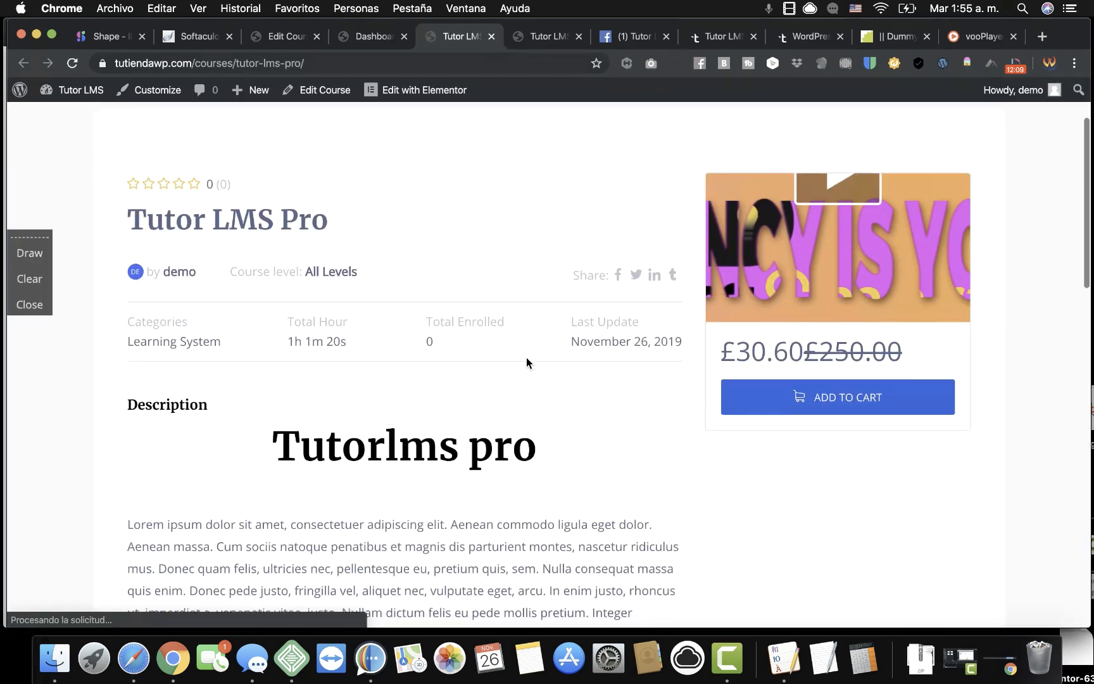
pyautogui.scroll(2, 526, 357)
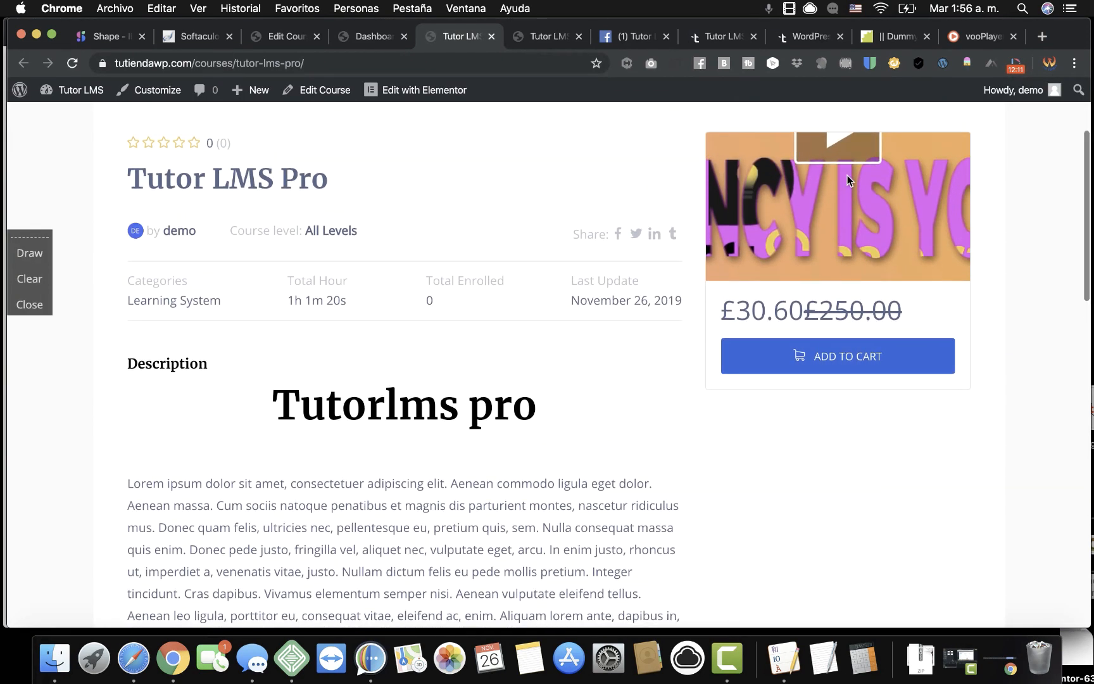
pyautogui.scroll(3, 847, 175)
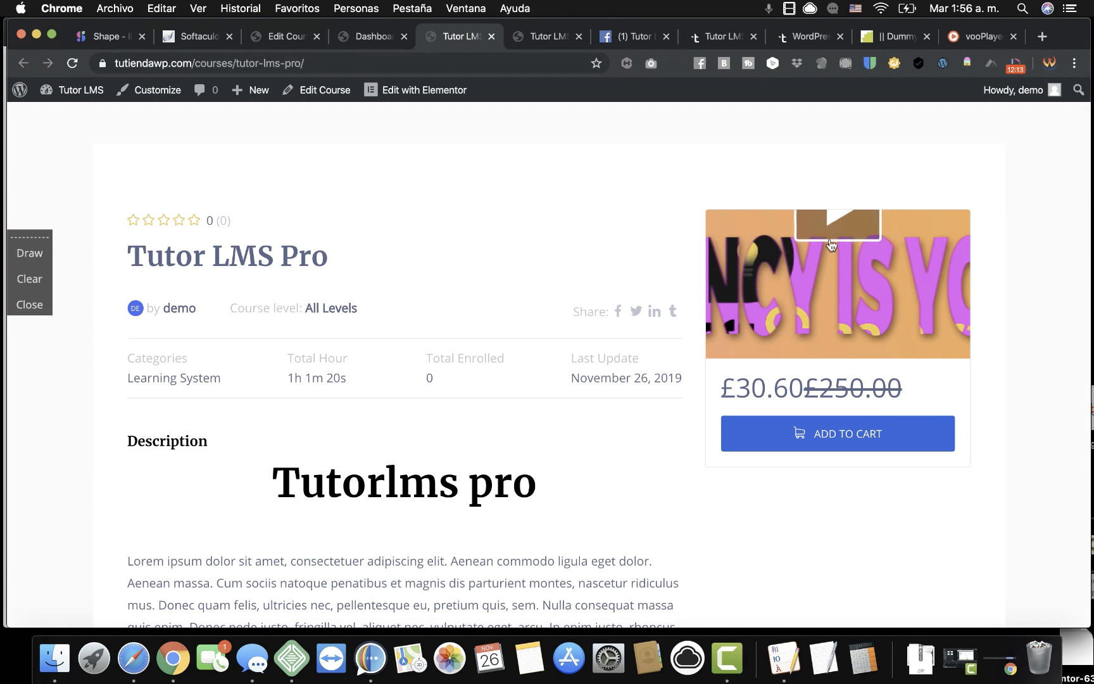
pyautogui.scroll(-6, 564, 418)
pyautogui.scroll(-2, 564, 416)
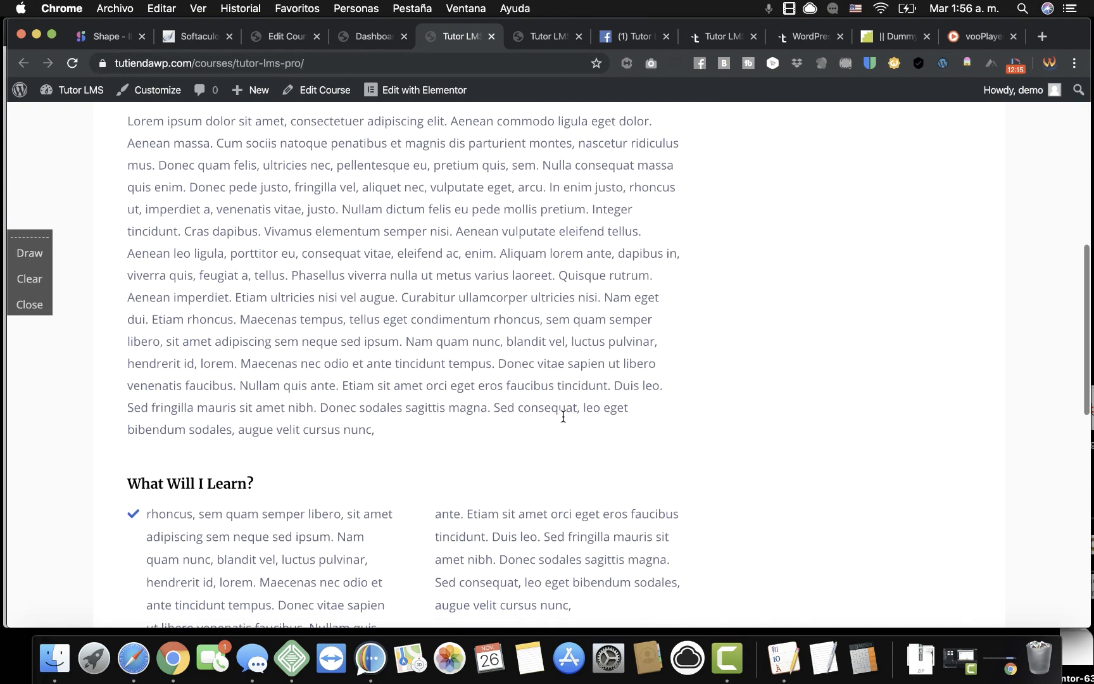
pyautogui.scroll(-3, 307, 380)
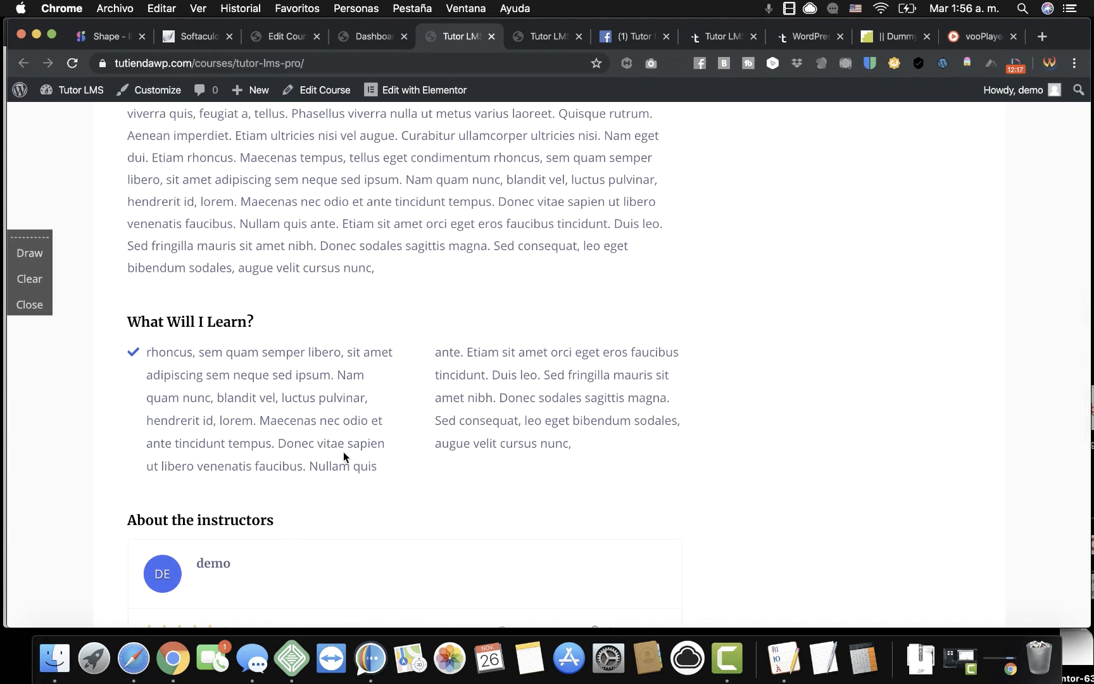
pyautogui.scroll(-2, 344, 456)
pyautogui.scroll(-2, 343, 455)
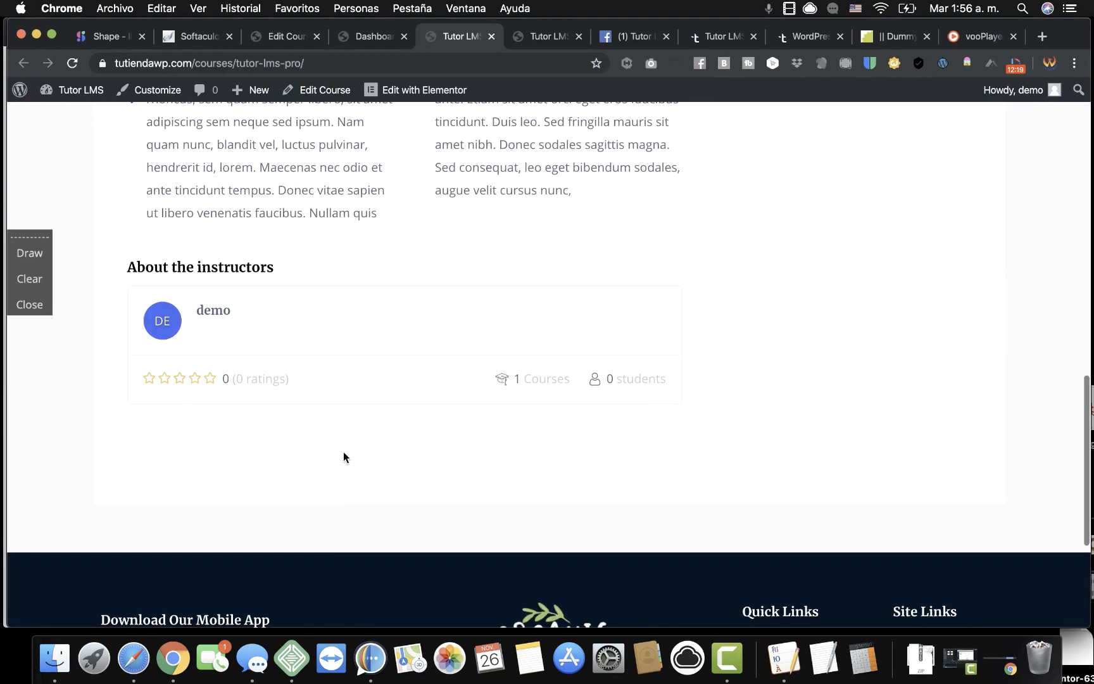
pyautogui.scroll(6, 343, 454)
pyautogui.scroll(5, 344, 454)
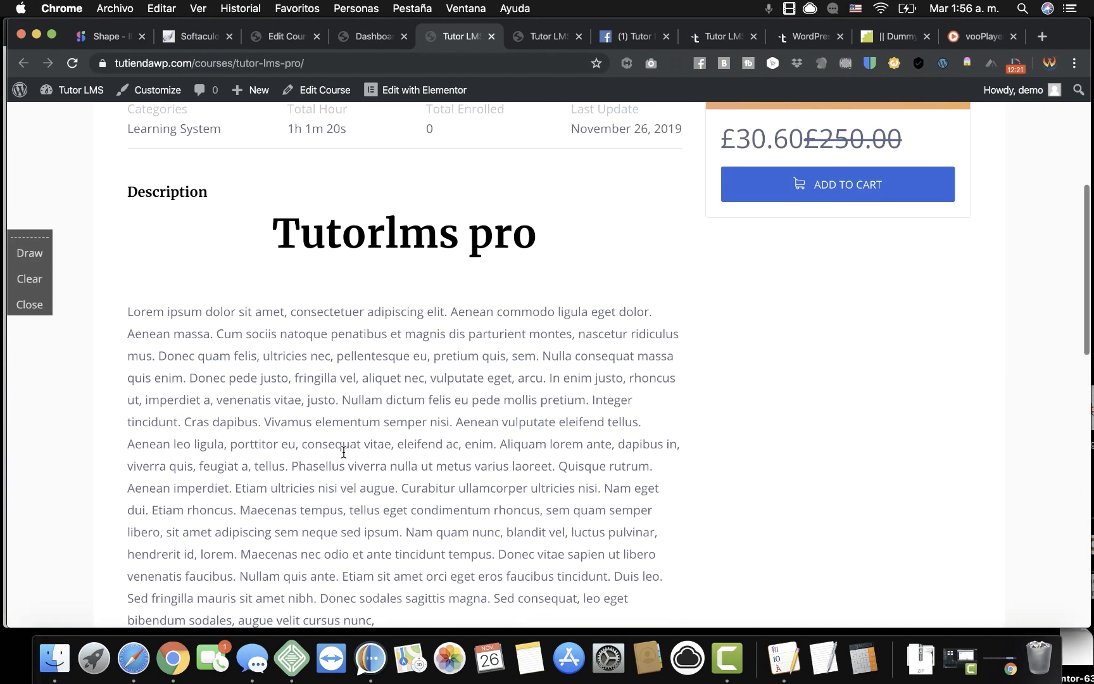
pyautogui.scroll(4, 344, 456)
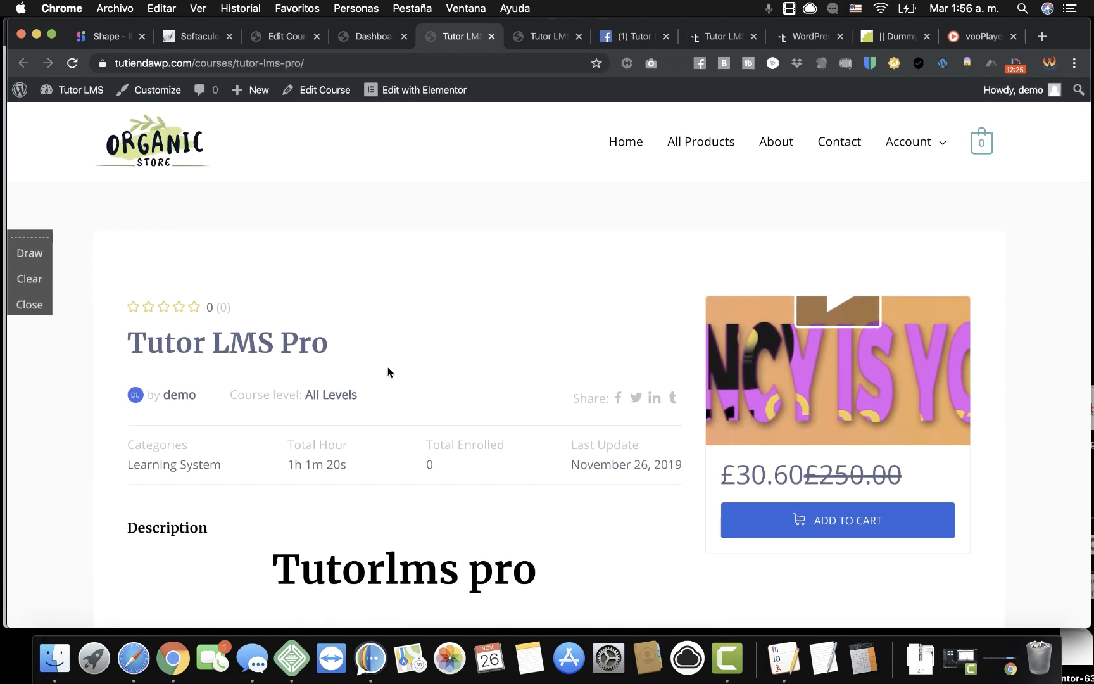
pyautogui.click(29, 255)
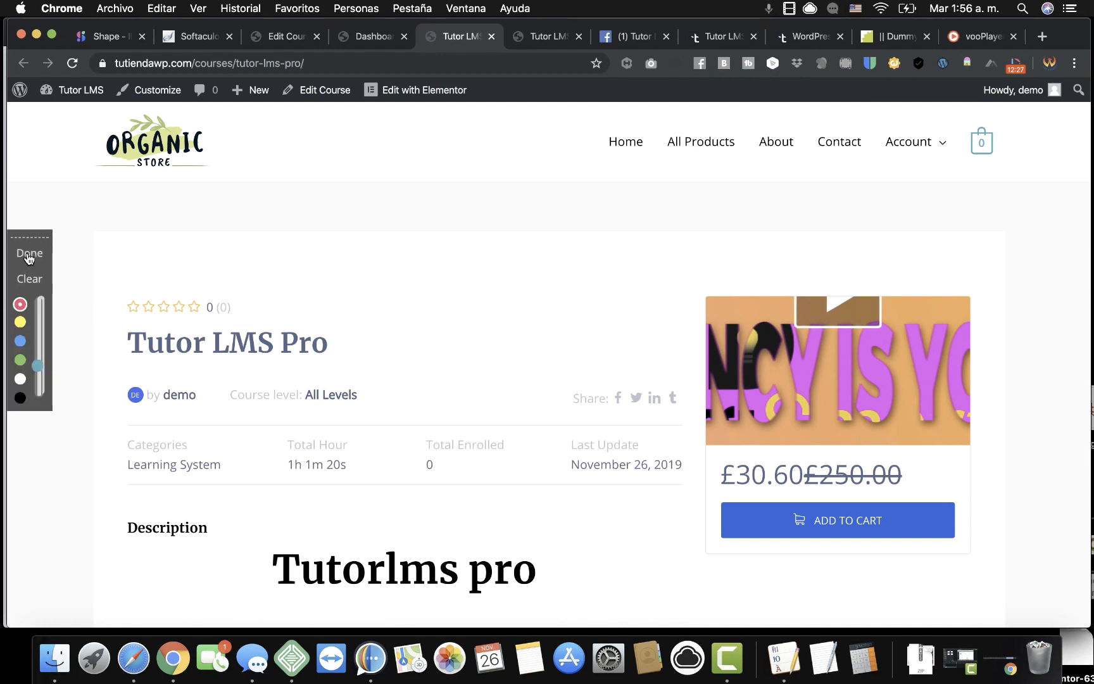
pyautogui.moveTo(224, 387)
pyautogui.mouseDown()
pyautogui.moveTo(360, 340)
pyautogui.moveTo(380, 402)
pyautogui.moveTo(261, 409)
pyautogui.moveTo(223, 395)
pyautogui.mouseUp()
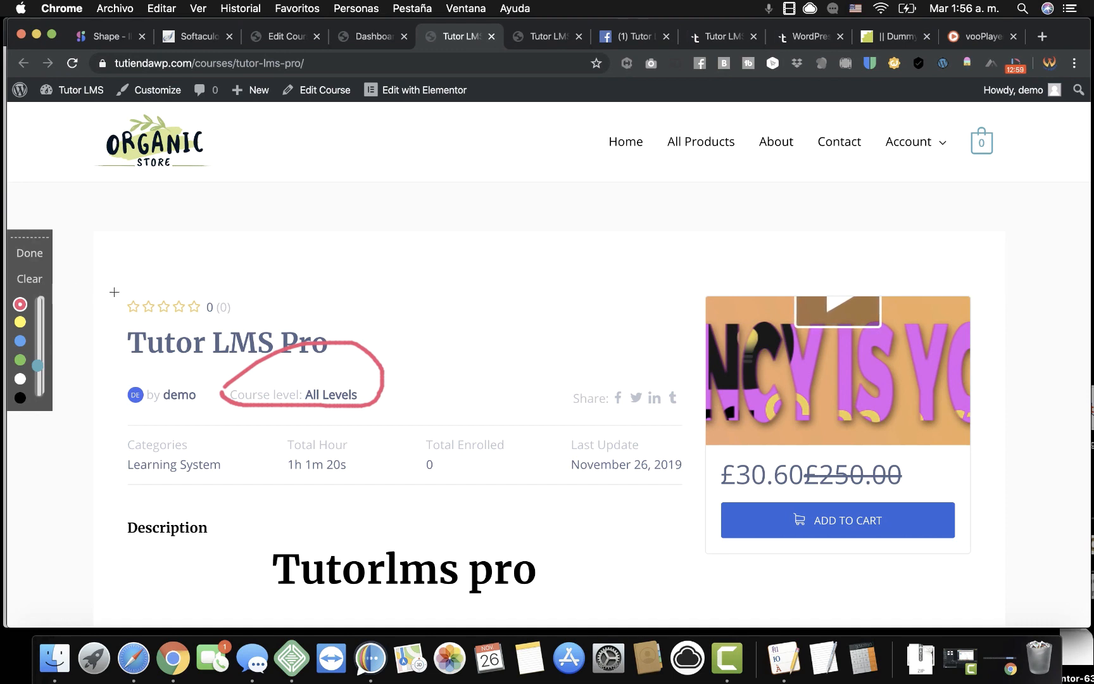
# Circle the Tutor LMS Pro course's star rating, author, share links and stats row for viewers.
pyautogui.moveTo(114, 293)
pyautogui.mouseDown()
pyautogui.moveTo(200, 259)
pyautogui.moveTo(254, 303)
pyautogui.moveTo(149, 326)
pyautogui.moveTo(104, 313)
pyautogui.mouseUp()
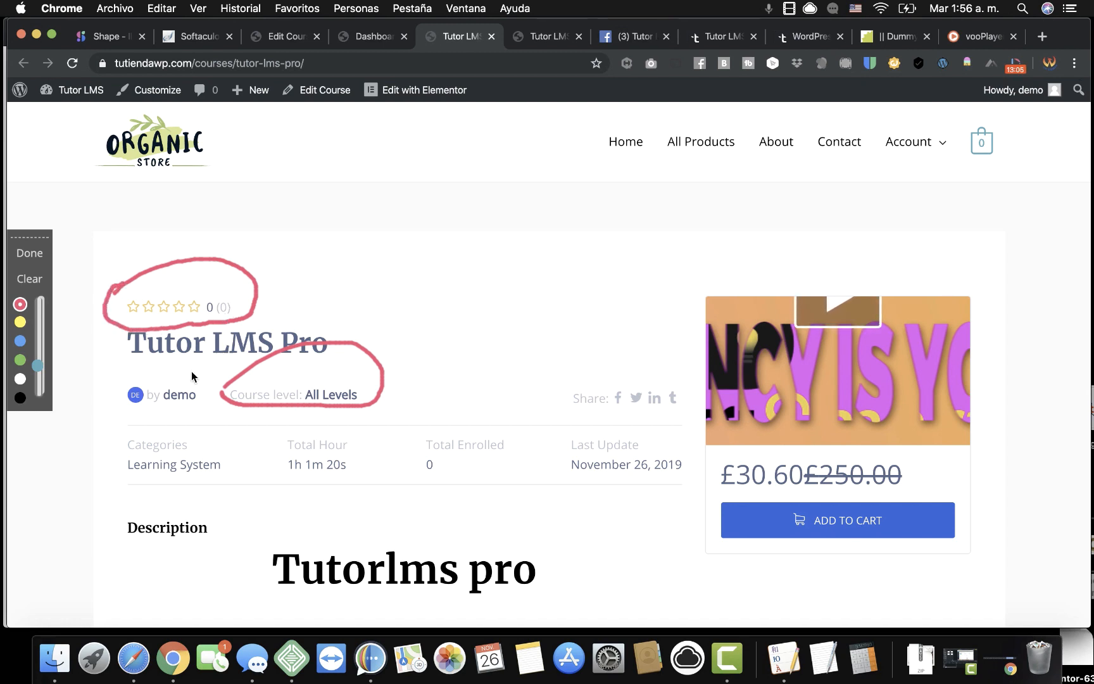
pyautogui.moveTo(108, 380)
pyautogui.mouseDown()
pyautogui.moveTo(140, 366)
pyautogui.moveTo(200, 415)
pyautogui.moveTo(115, 398)
pyautogui.mouseUp()
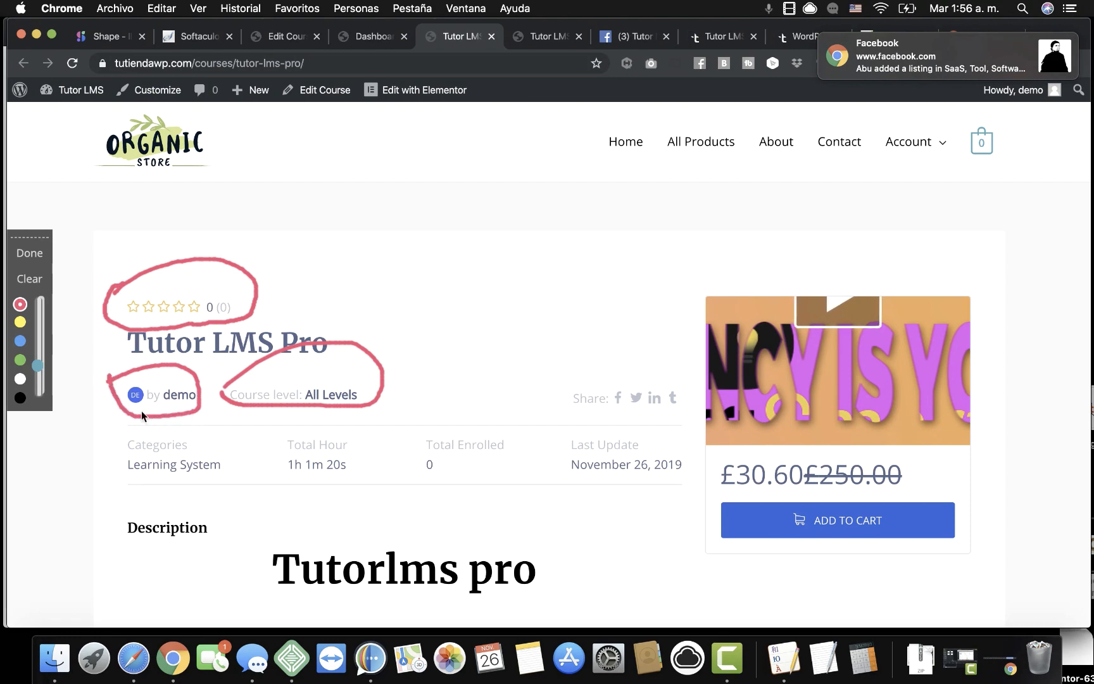
pyautogui.scroll(-4, 373, 475)
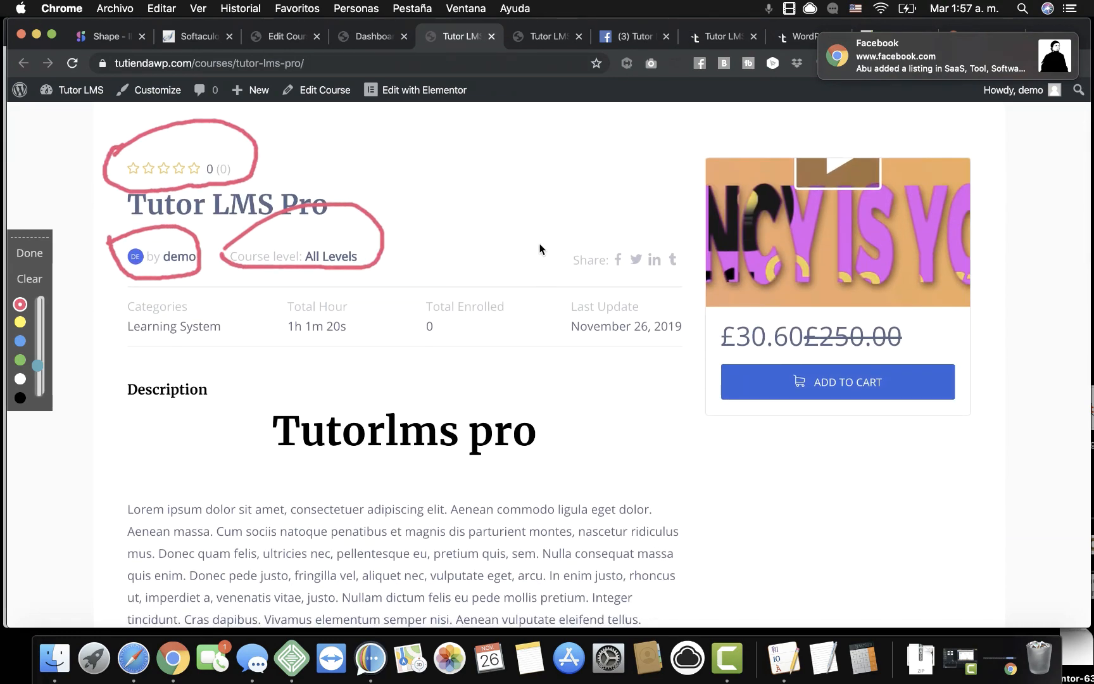
pyautogui.moveTo(683, 259)
pyautogui.mouseDown()
pyautogui.moveTo(568, 278)
pyautogui.moveTo(541, 245)
pyautogui.mouseUp()
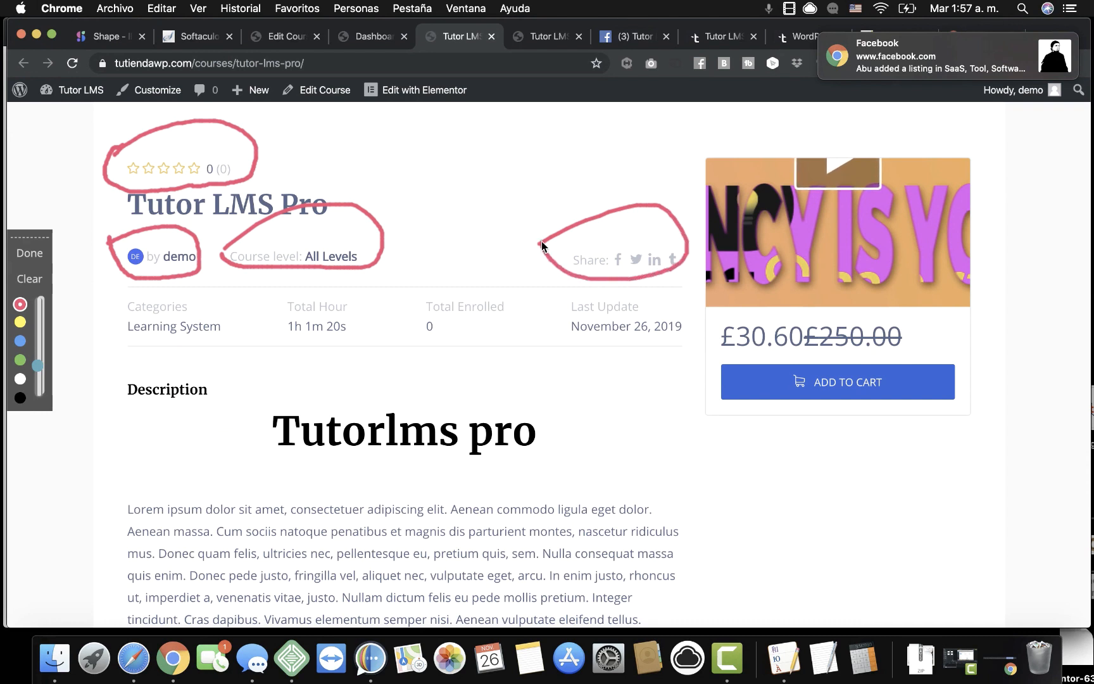
pyautogui.scroll(-1, 570, 388)
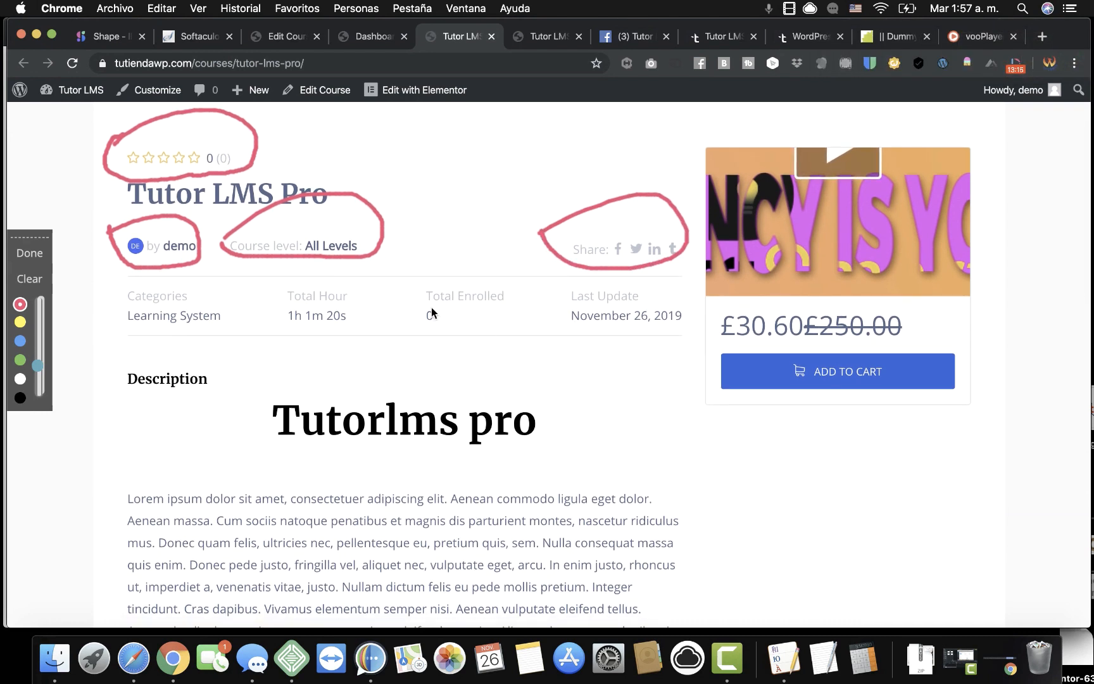
pyautogui.moveTo(124, 276)
pyautogui.mouseDown()
pyautogui.moveTo(461, 265)
pyautogui.moveTo(655, 289)
pyautogui.mouseUp()
pyautogui.moveTo(572, 356)
pyautogui.mouseDown()
pyautogui.moveTo(262, 367)
pyautogui.moveTo(123, 347)
pyautogui.moveTo(112, 285)
pyautogui.mouseUp()
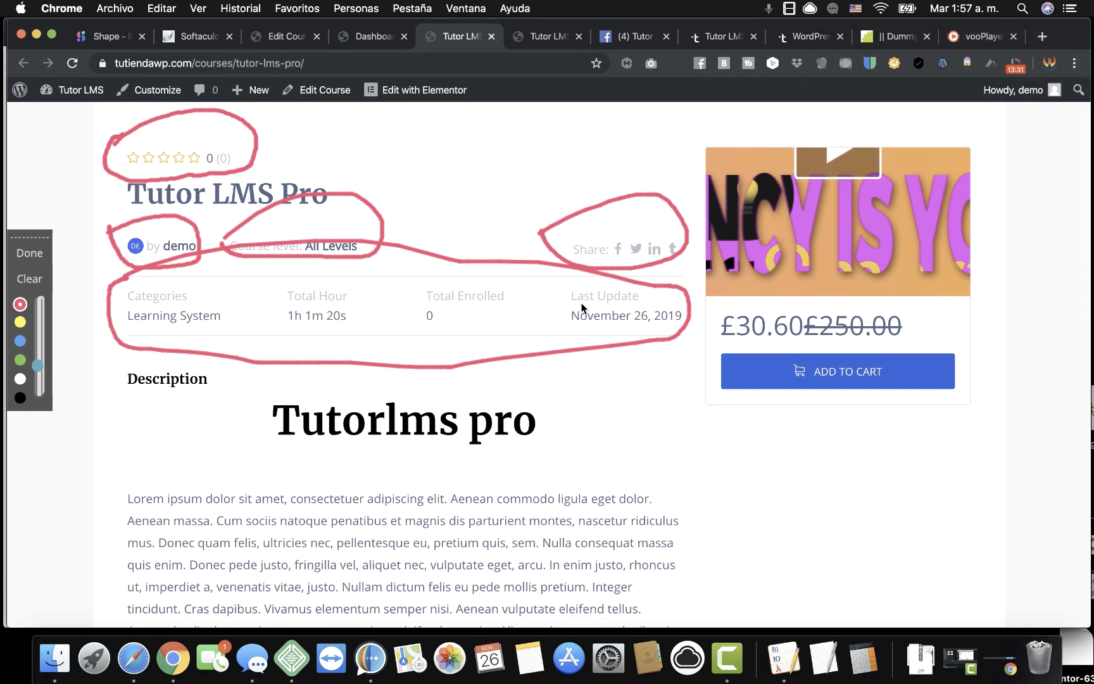
# Look over the course page, then switch to the Tutor LMS front-end dashboard.
pyautogui.scroll(-2, 581, 308)
pyautogui.scroll(4, 582, 307)
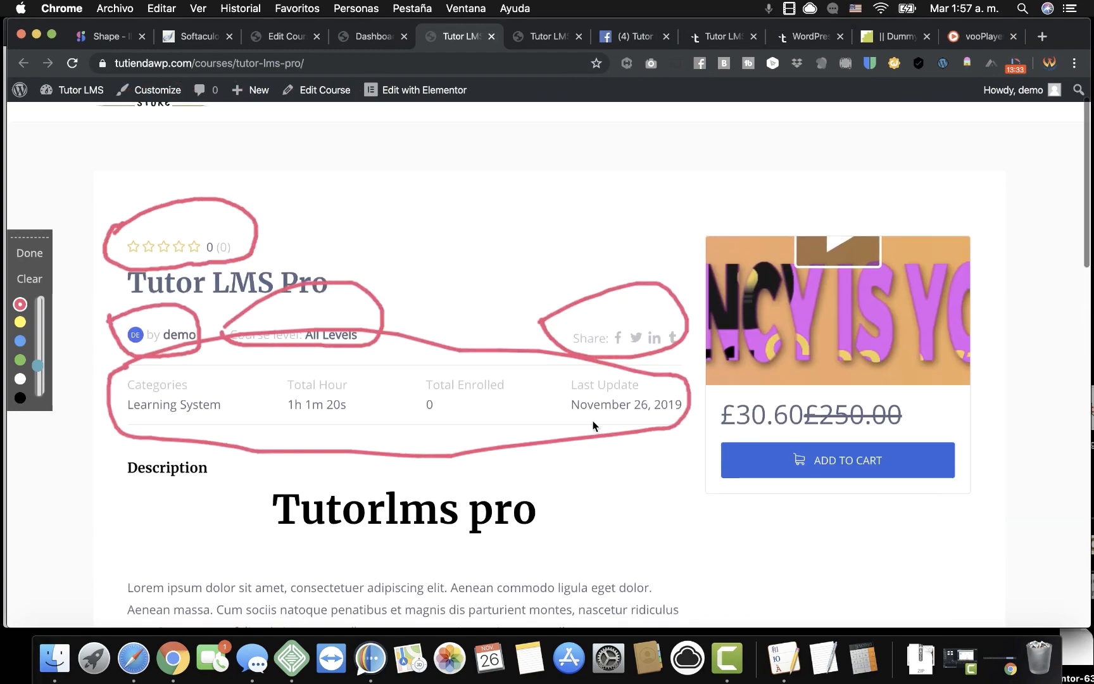
pyautogui.scroll(-15, 594, 426)
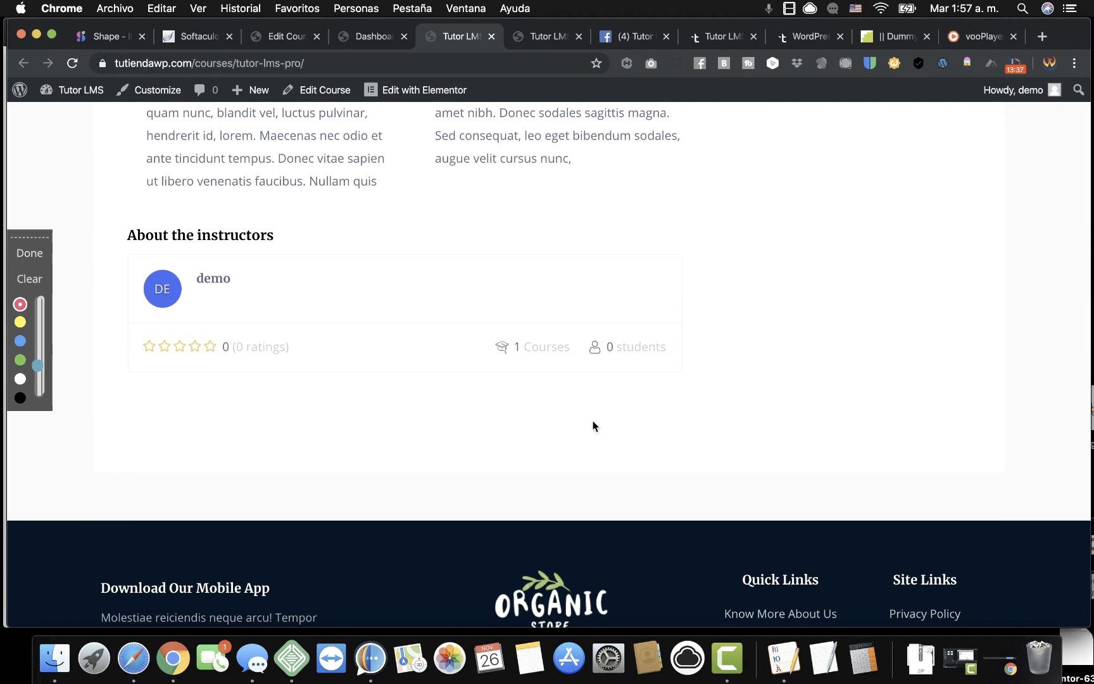
pyautogui.scroll(15, 663, 271)
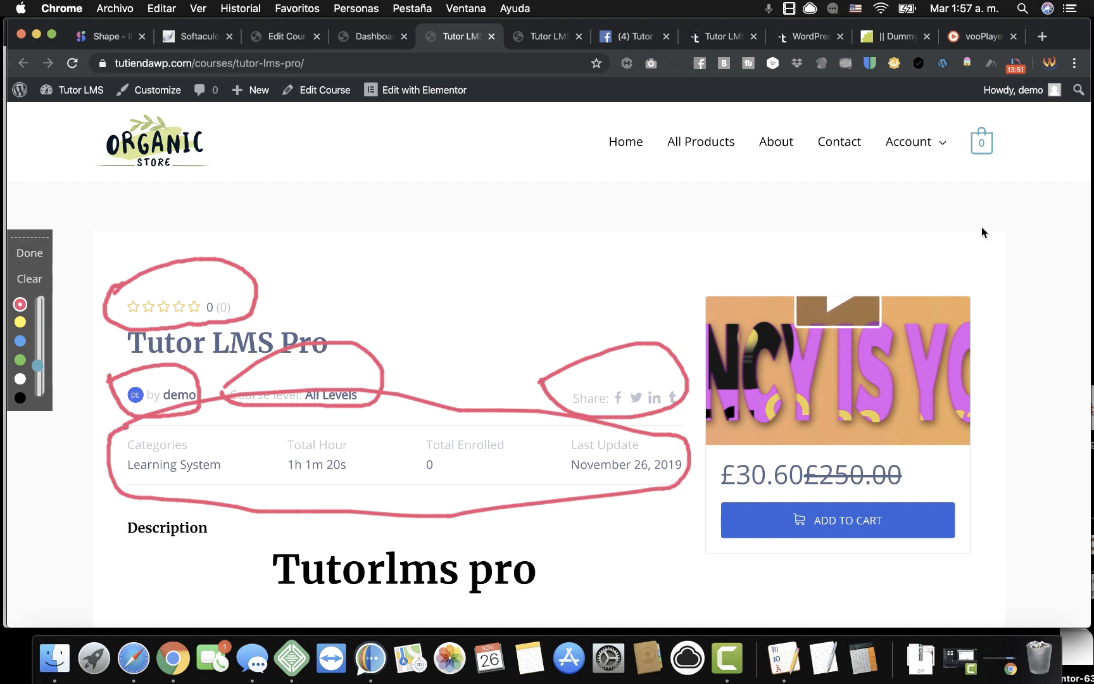
pyautogui.scroll(-5, 982, 230)
pyautogui.scroll(-12, 958, 449)
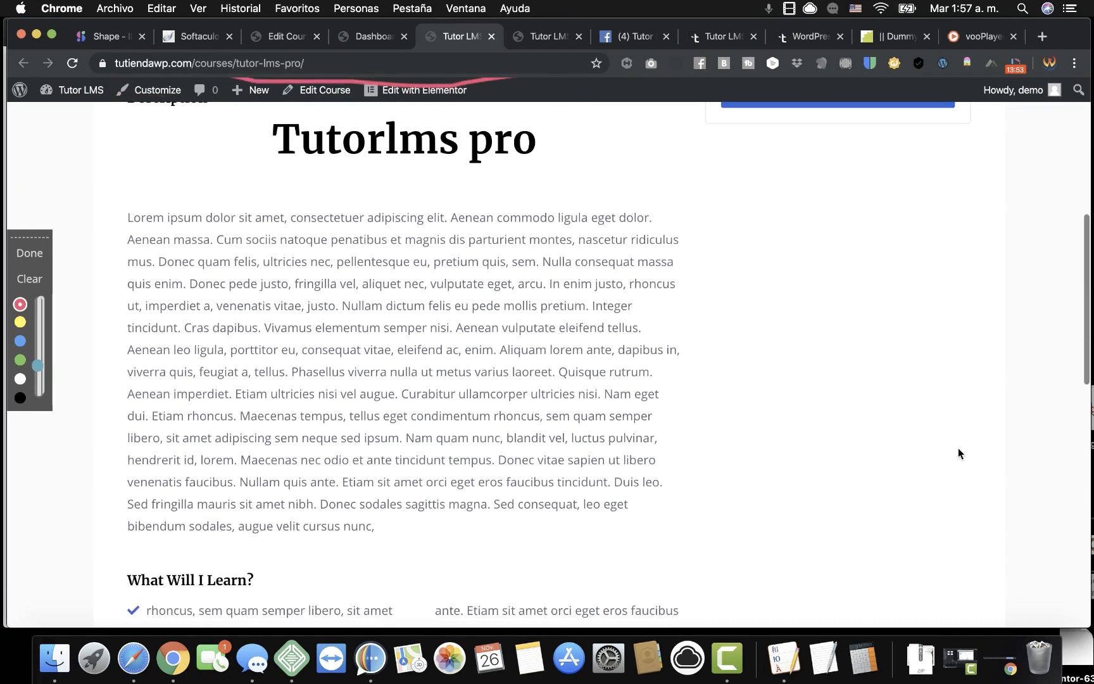
pyautogui.scroll(11, 958, 453)
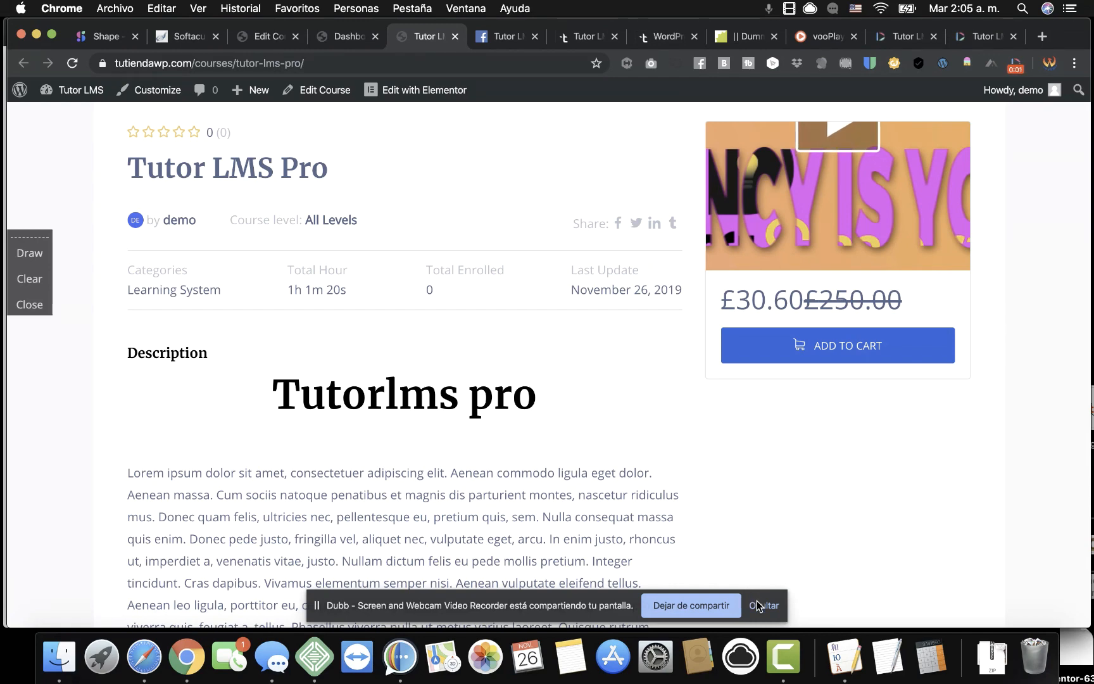
pyautogui.click(759, 604)
pyautogui.scroll(5, 410, 225)
pyautogui.click(350, 36)
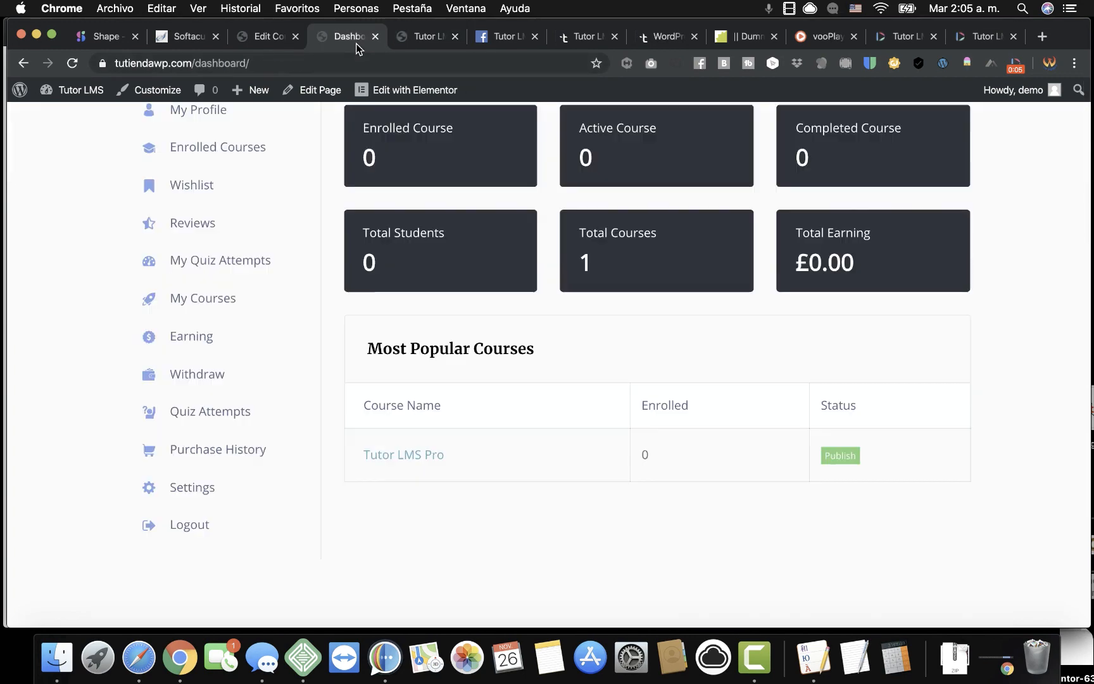
pyautogui.scroll(3, 294, 323)
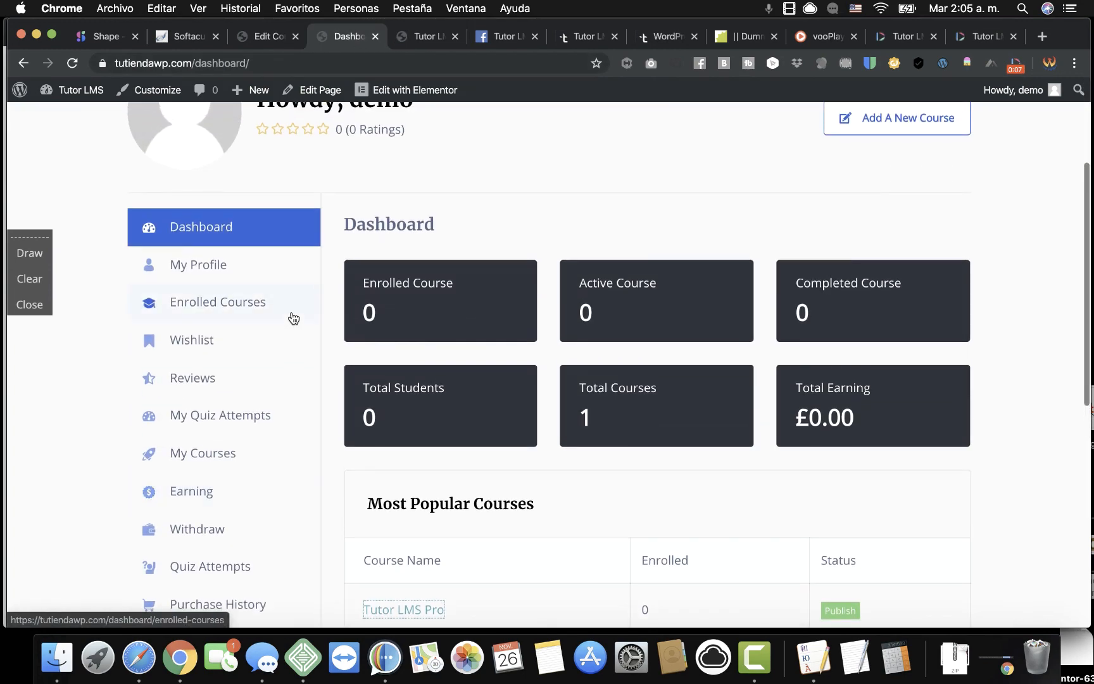
# View the My Profile, Enrolled Courses and Wishlist dashboard pages, then go to Earnings.
pyautogui.click(214, 271)
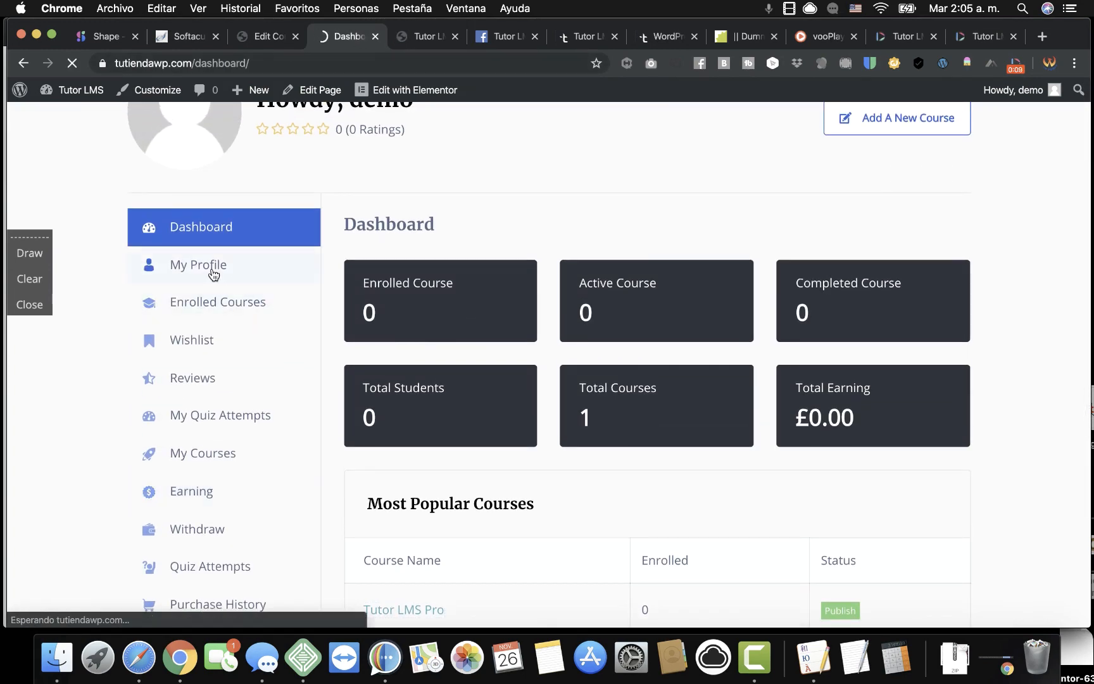
pyautogui.scroll(-5, 277, 410)
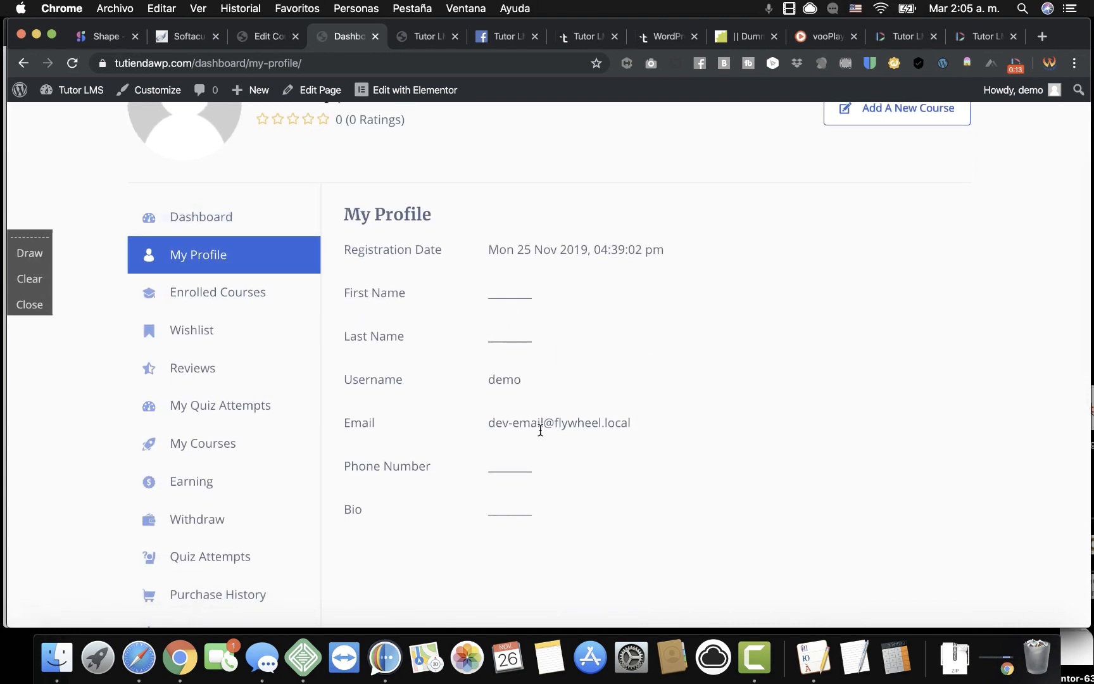
pyautogui.click(233, 298)
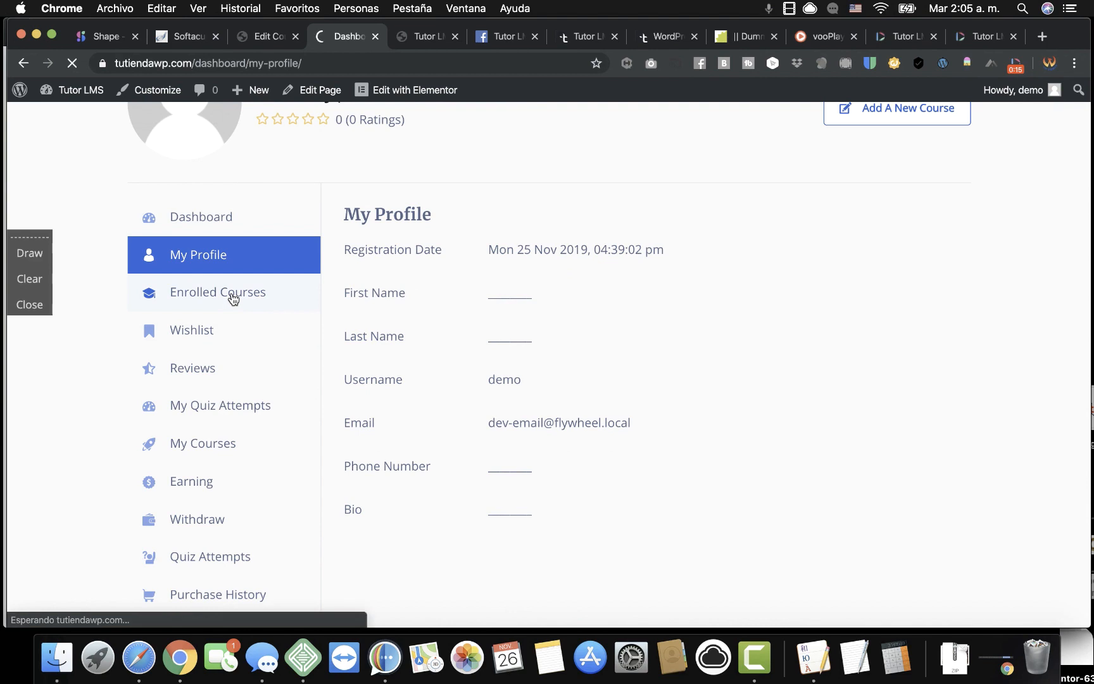
pyautogui.scroll(-4, 548, 471)
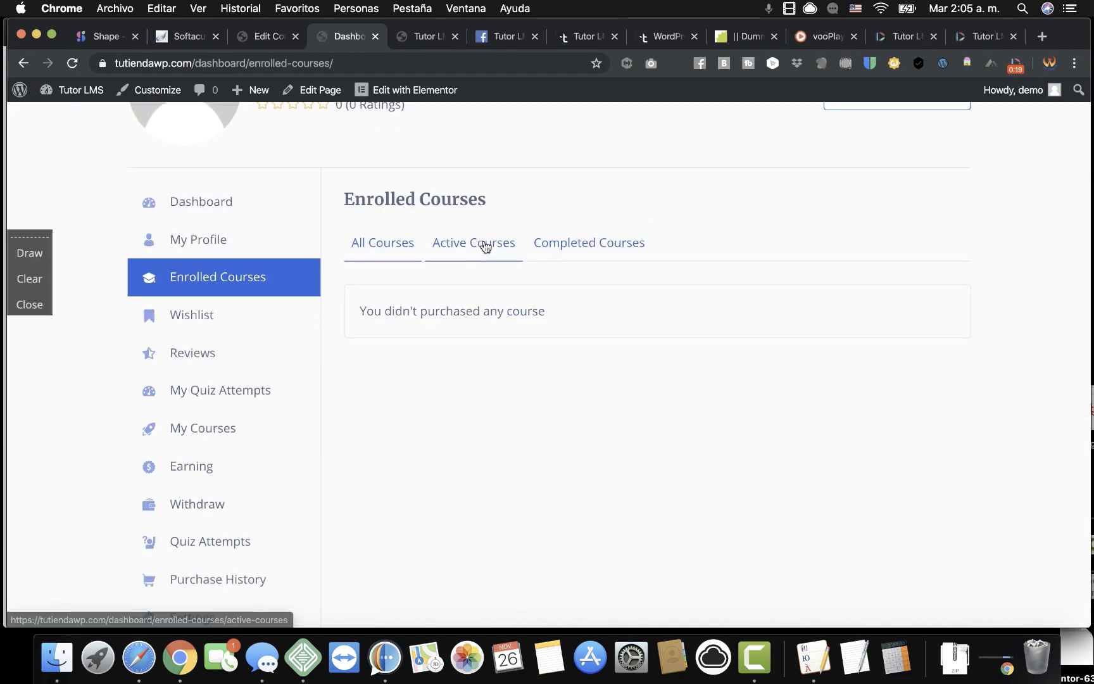
pyautogui.click(194, 324)
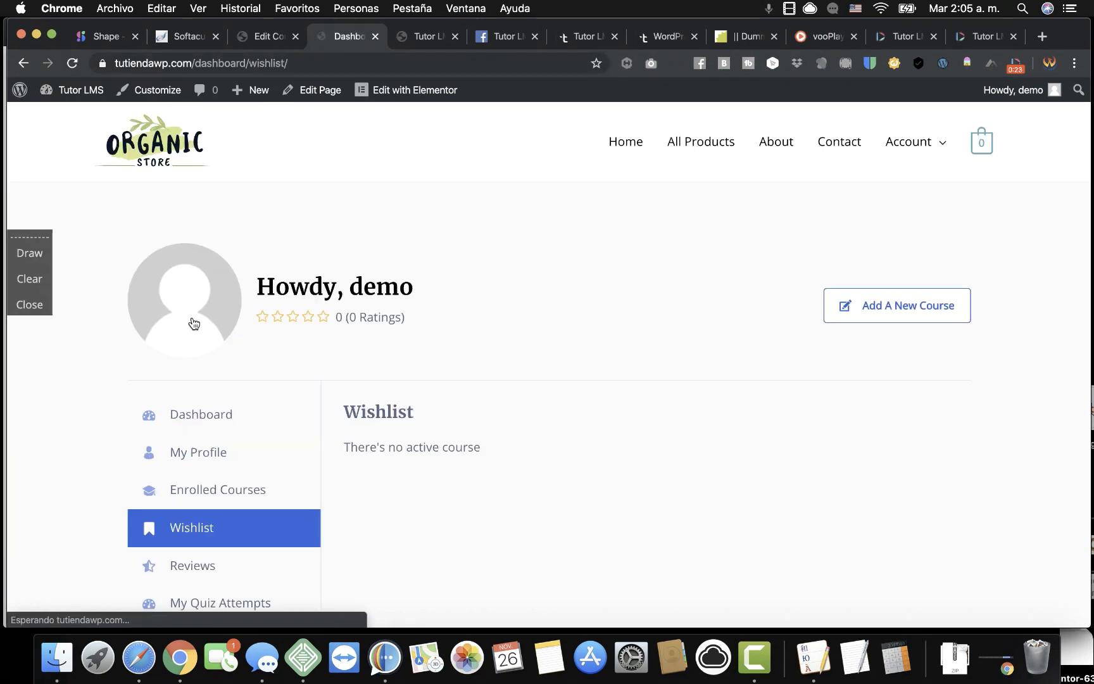
pyautogui.scroll(-3, 293, 485)
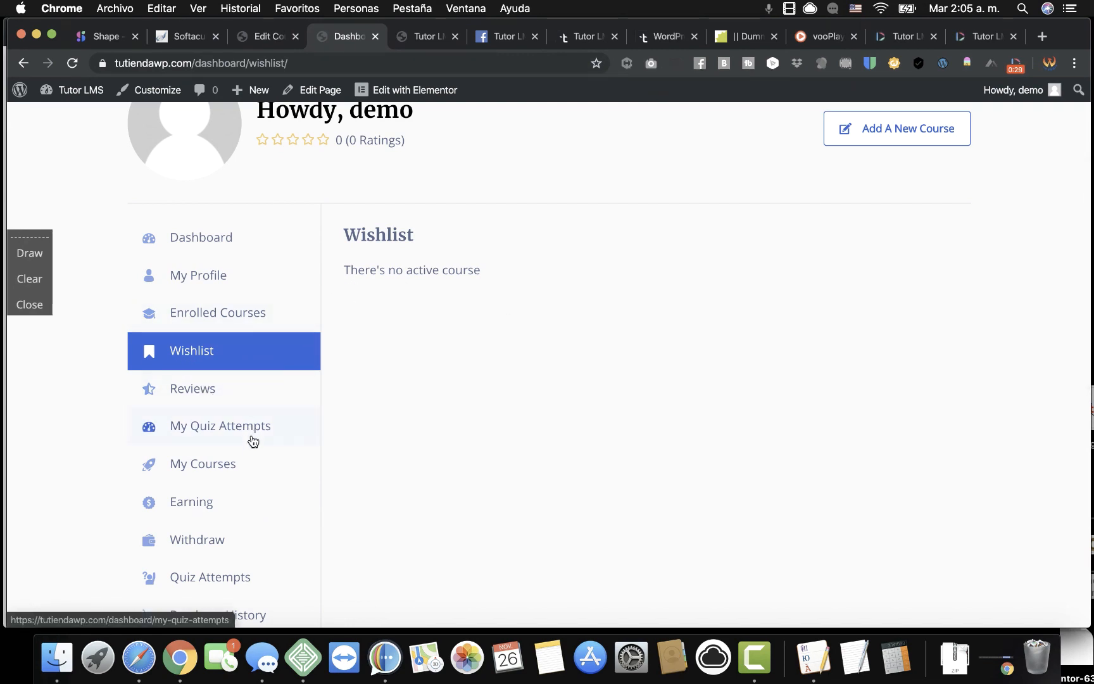
pyautogui.scroll(-3, 254, 443)
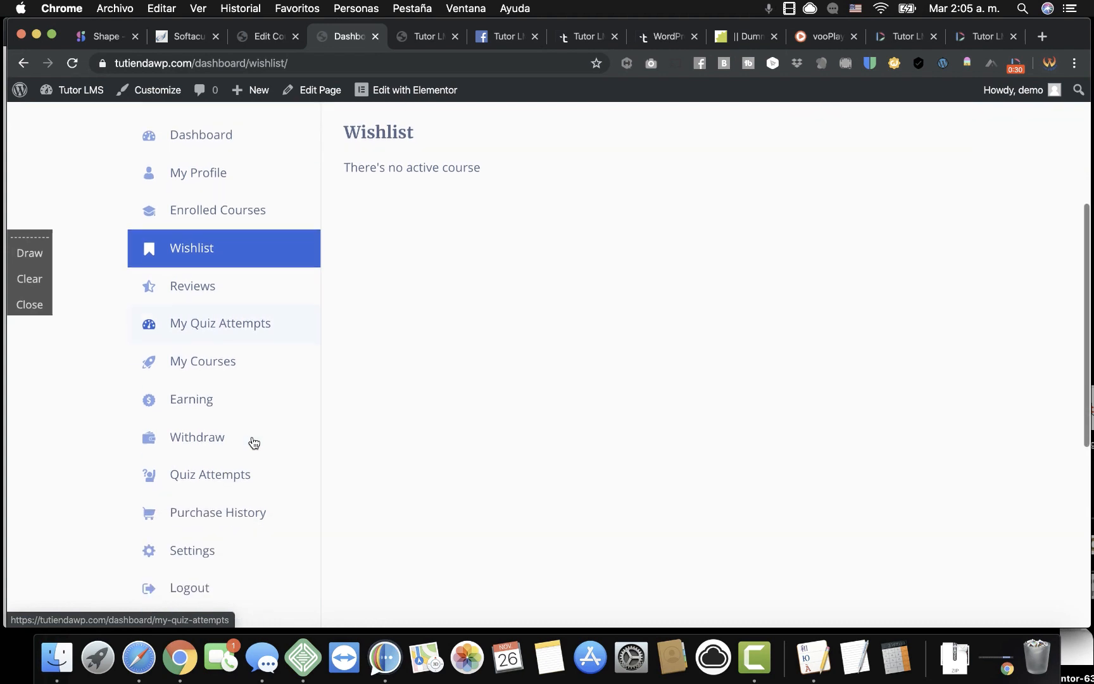
pyautogui.click(215, 410)
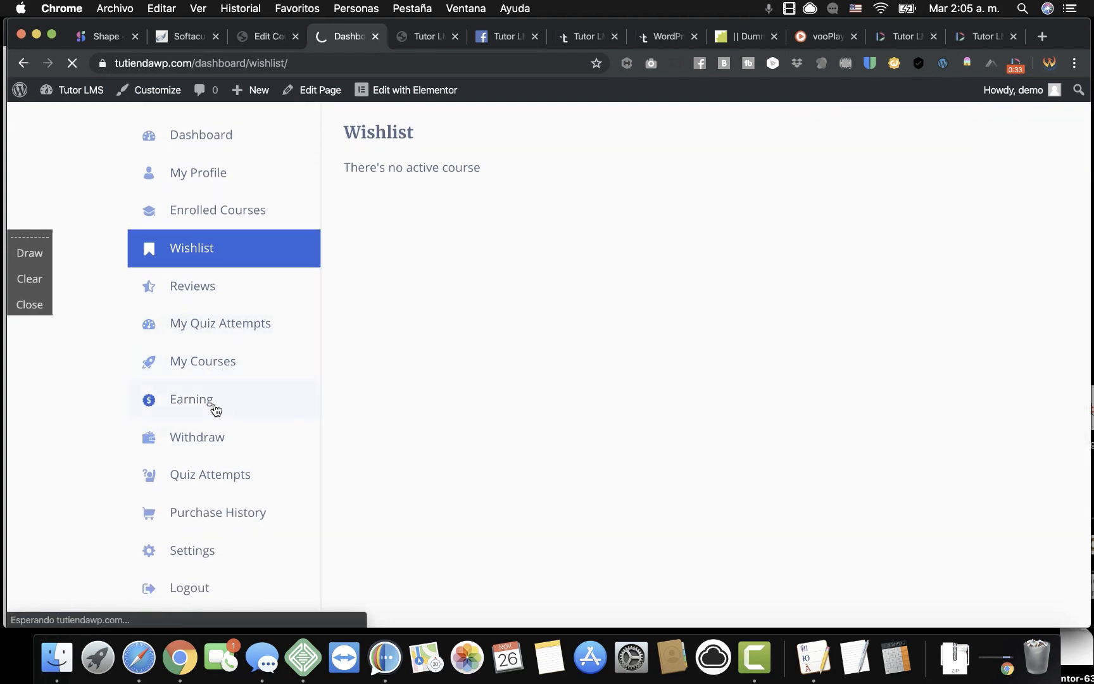
# Look over the dashboard's Withdrawals and Quiz Attempts pages.
pyautogui.scroll(-5, 533, 401)
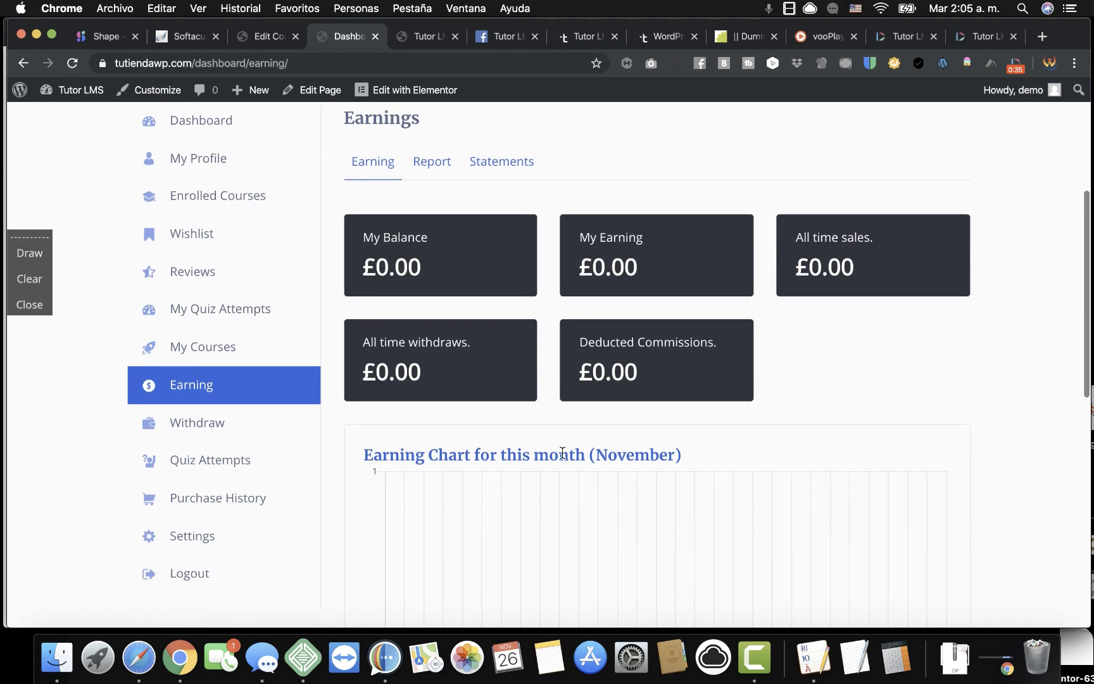
pyautogui.scroll(-1, 563, 443)
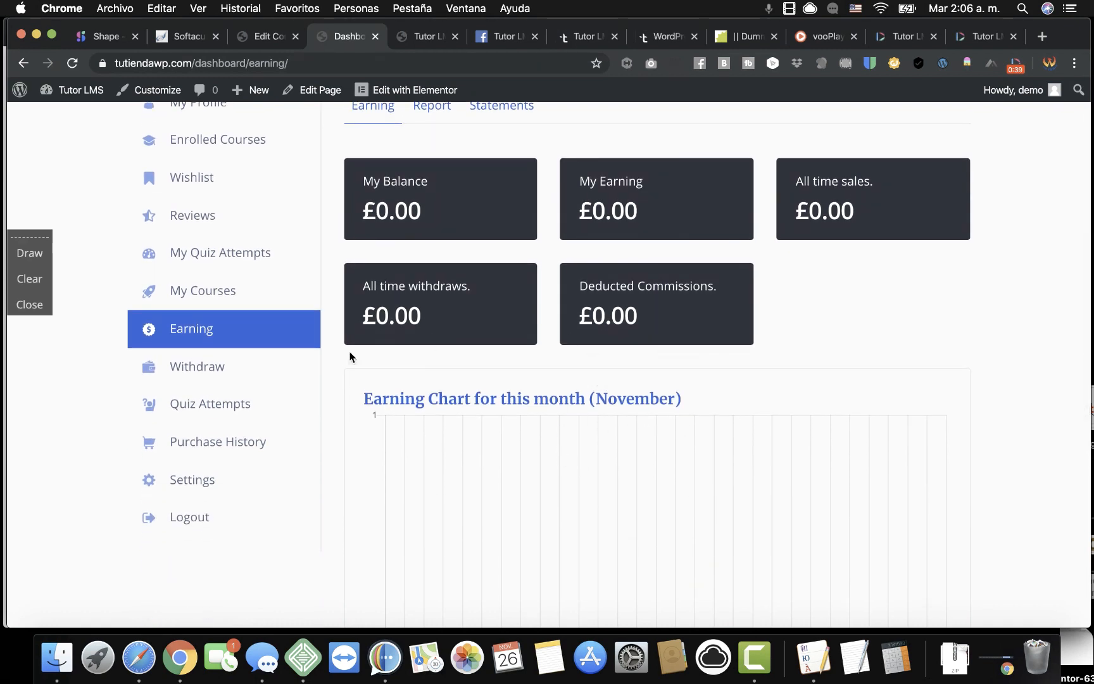
pyautogui.click(196, 370)
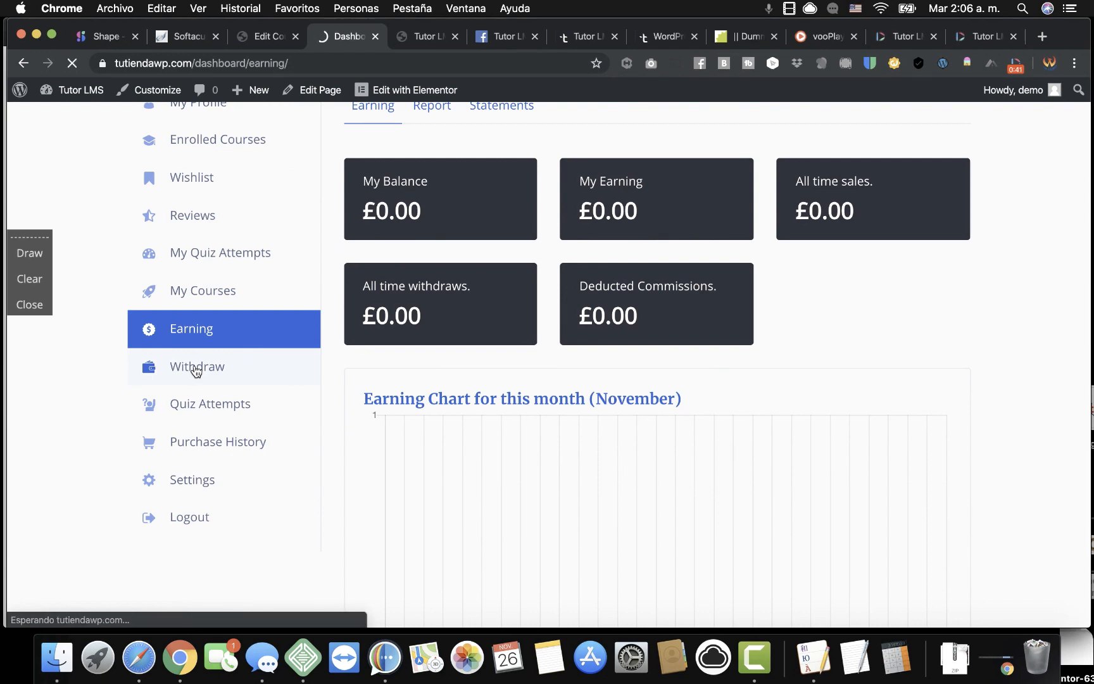
pyautogui.scroll(-5, 516, 461)
pyautogui.scroll(1, 516, 461)
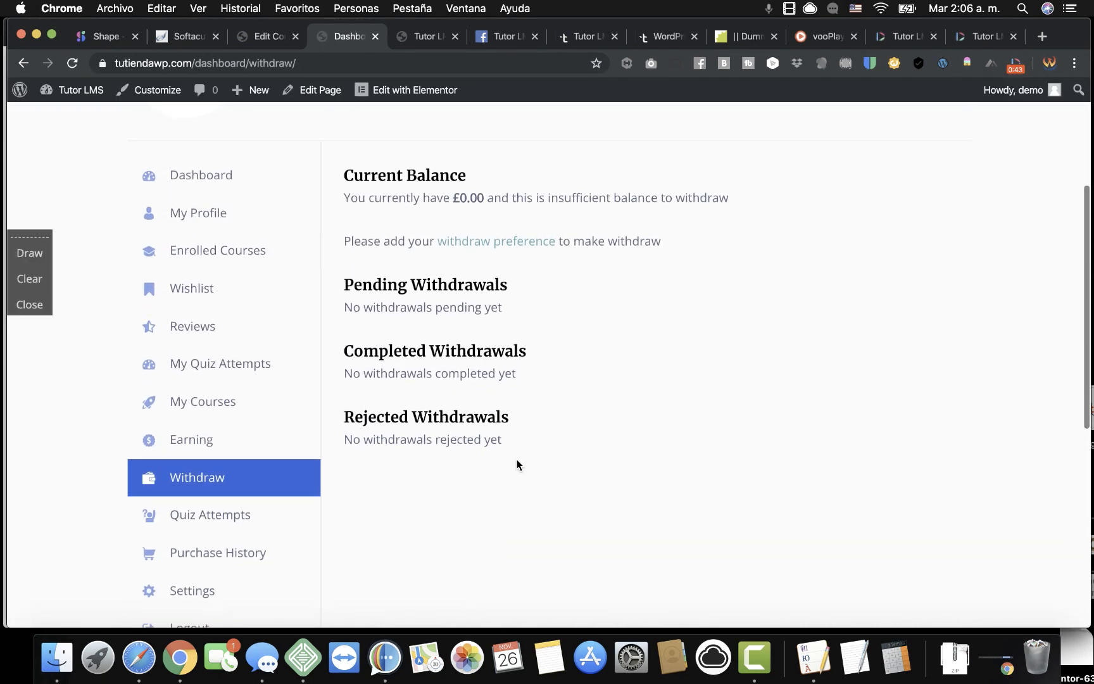
pyautogui.scroll(-3, 344, 535)
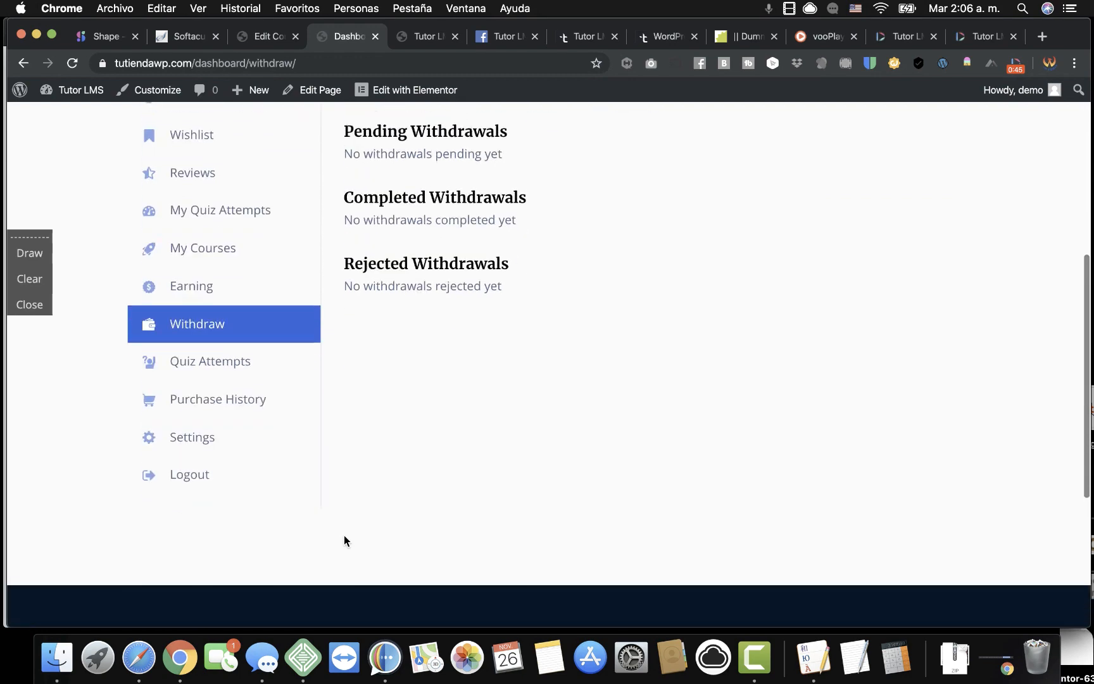
pyautogui.click(219, 361)
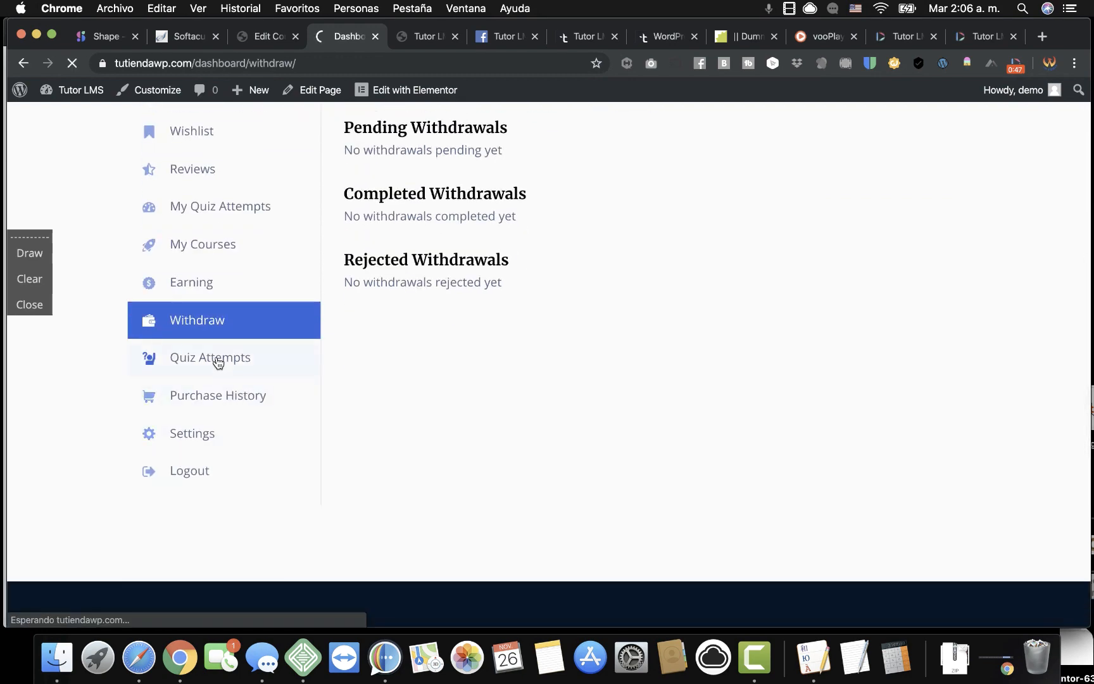
pyautogui.scroll(-10, 400, 501)
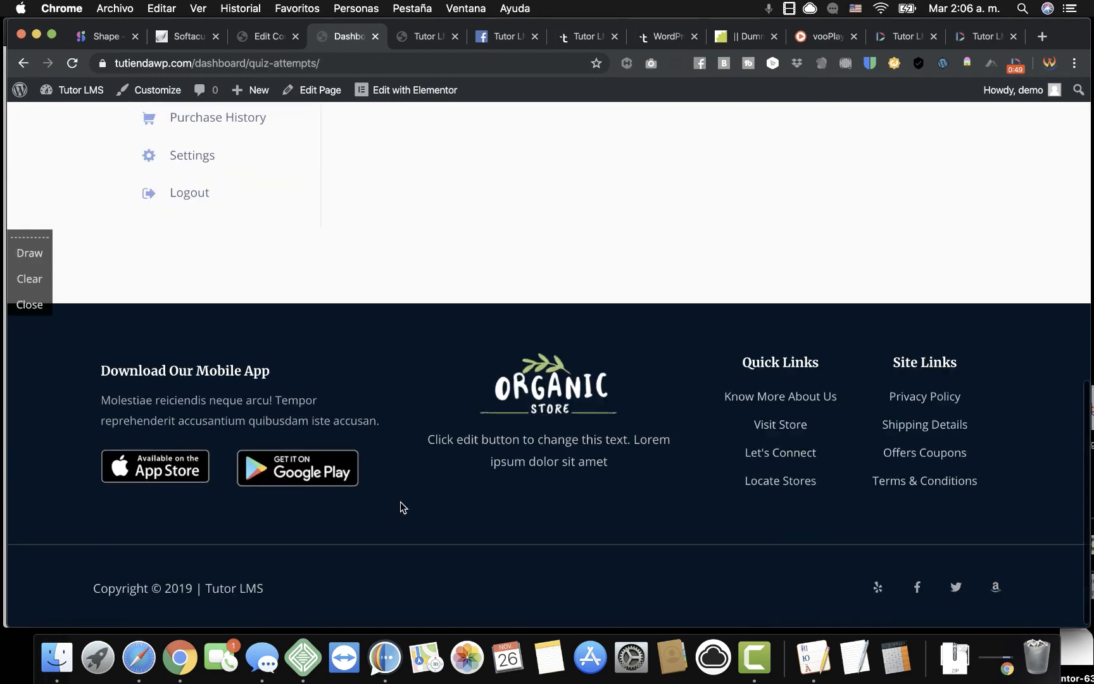
pyautogui.scroll(4, 358, 300)
# Review the Purchase History and the account Settings pages.
pyautogui.click(256, 320)
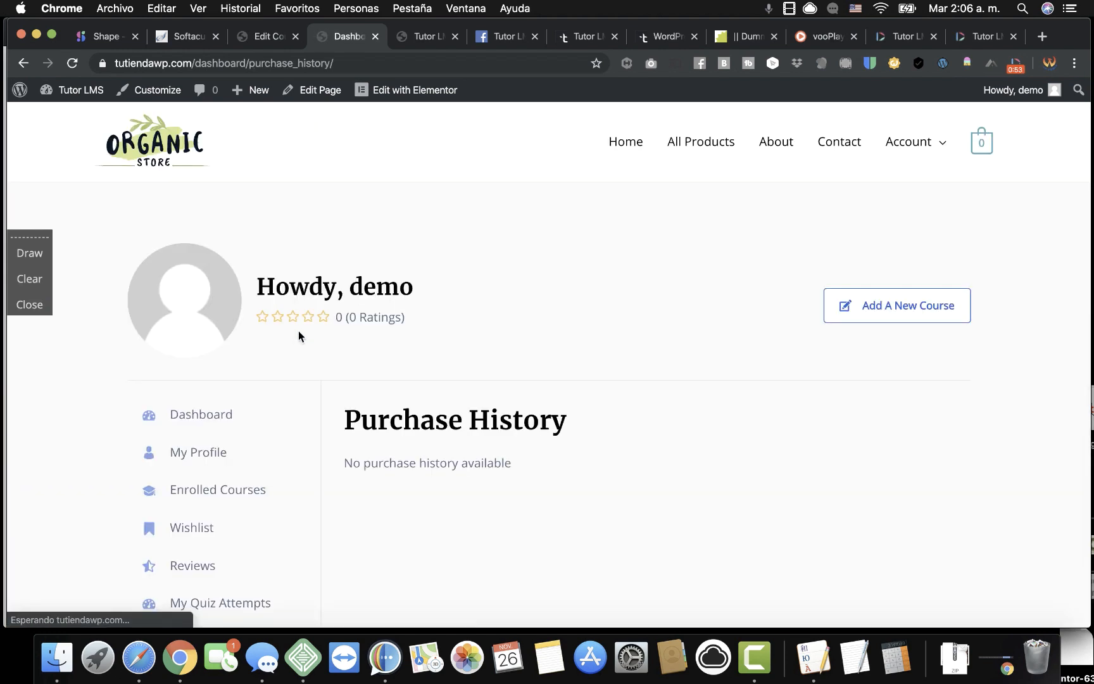
pyautogui.scroll(-4, 397, 391)
pyautogui.scroll(-1, 398, 394)
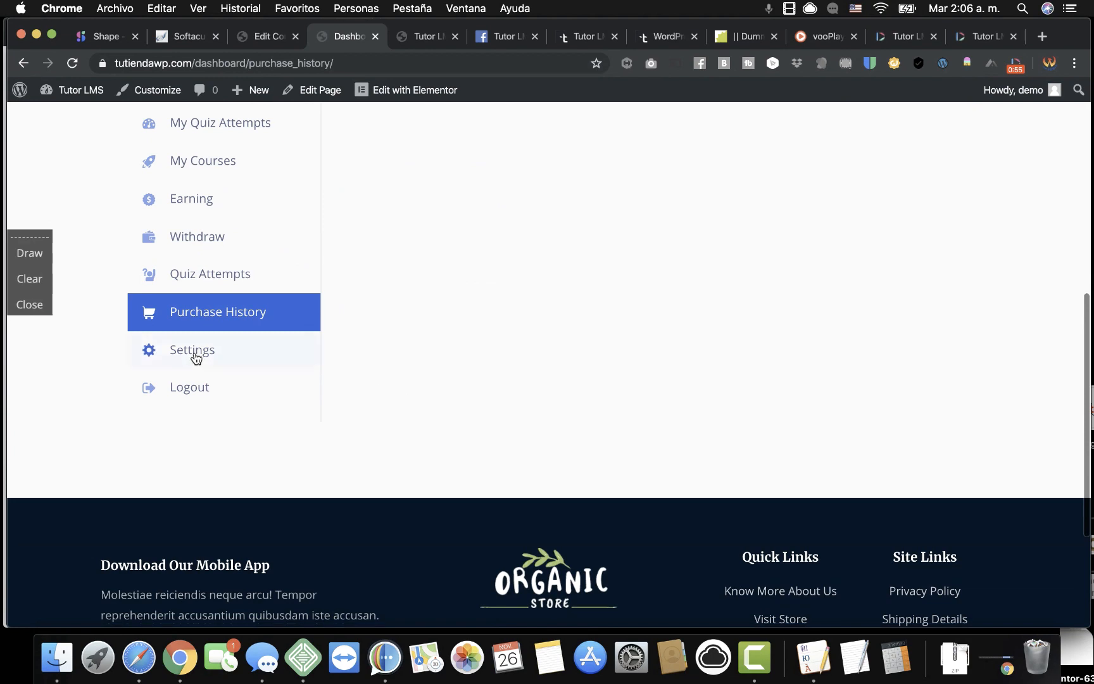
pyautogui.click(195, 355)
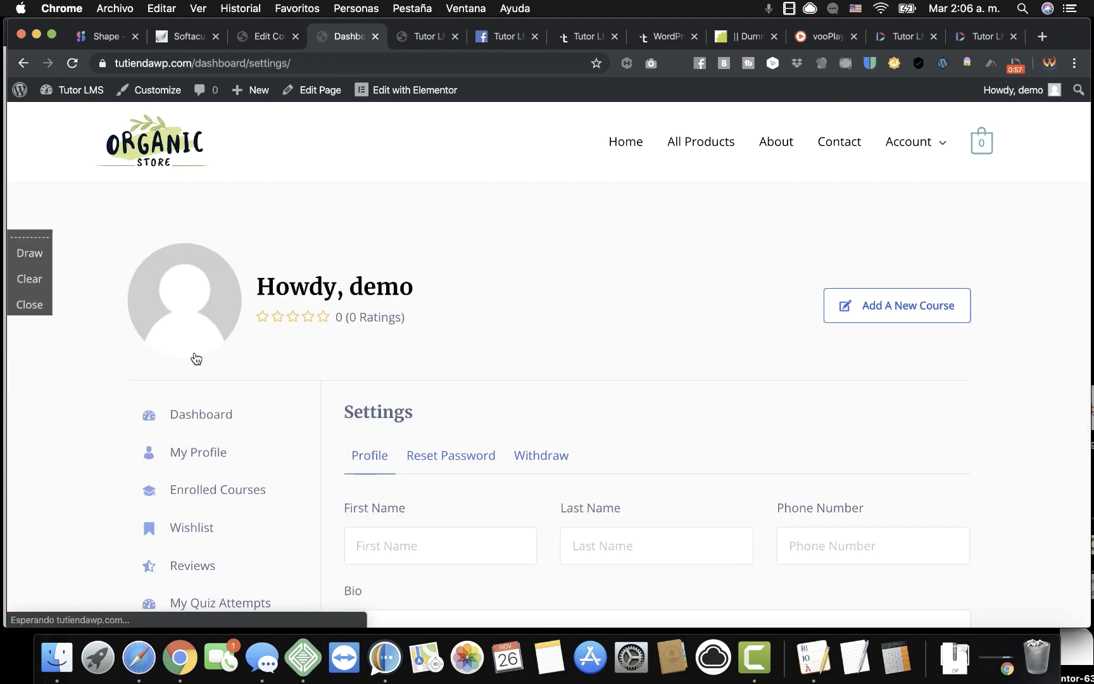
pyautogui.scroll(-5, 460, 486)
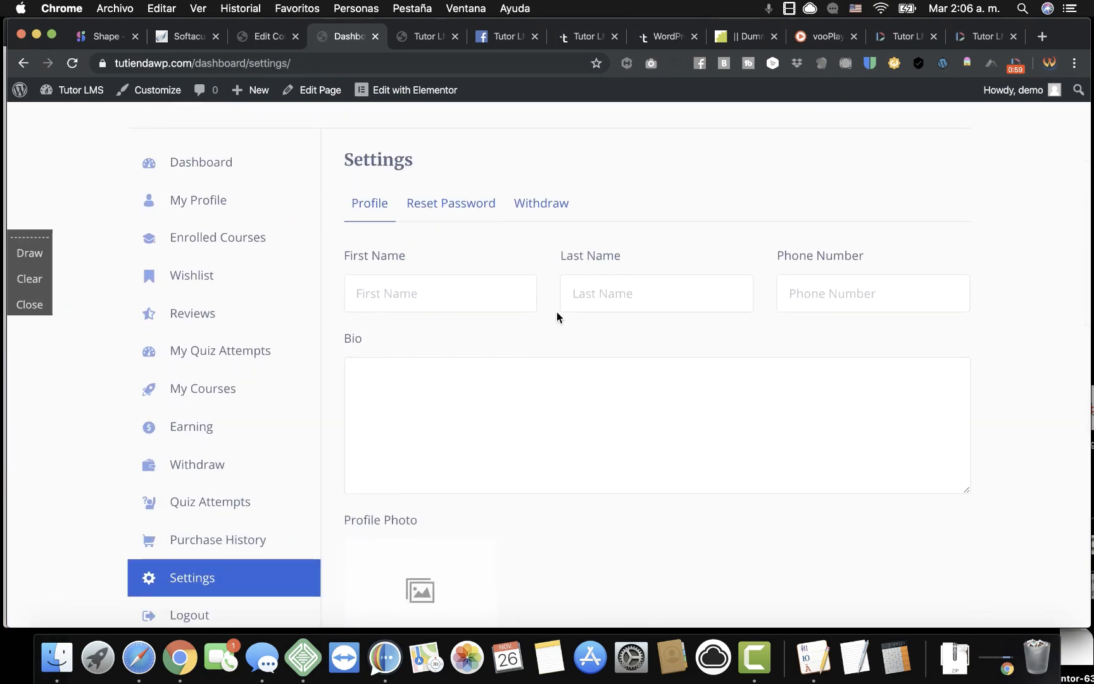
pyautogui.scroll(-3, 557, 308)
pyautogui.scroll(-5, 557, 308)
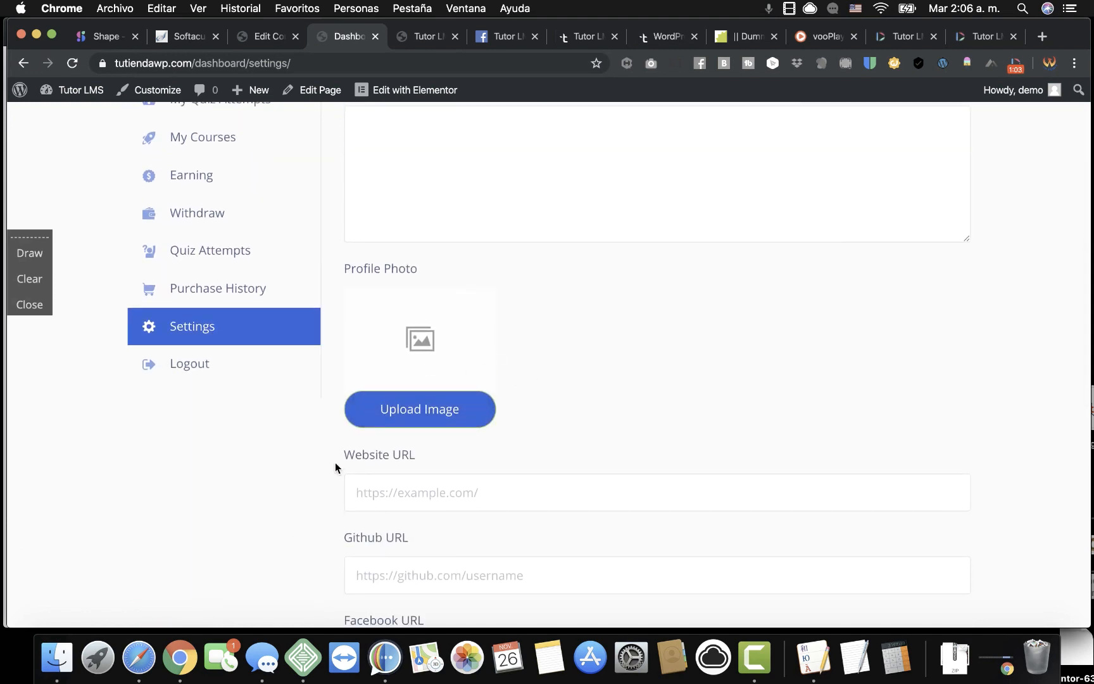
pyautogui.scroll(-10, 335, 463)
pyautogui.scroll(10, 336, 463)
pyautogui.scroll(12, 334, 467)
pyautogui.scroll(8, 327, 320)
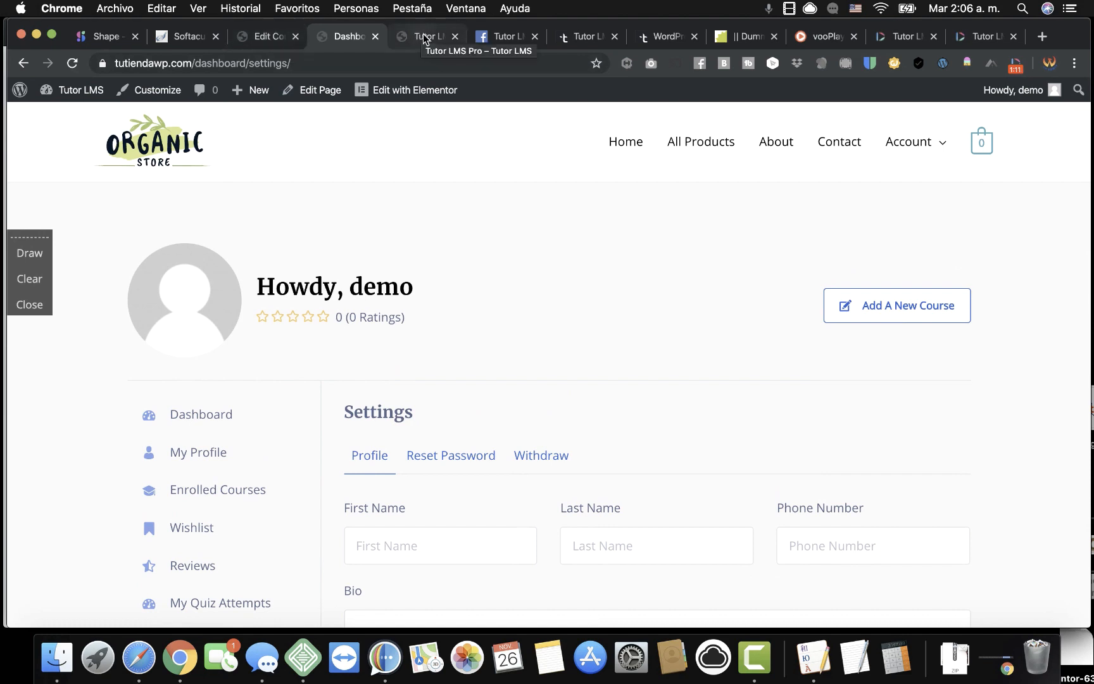
# Return to the student dashboard overview.
pyautogui.click(200, 426)
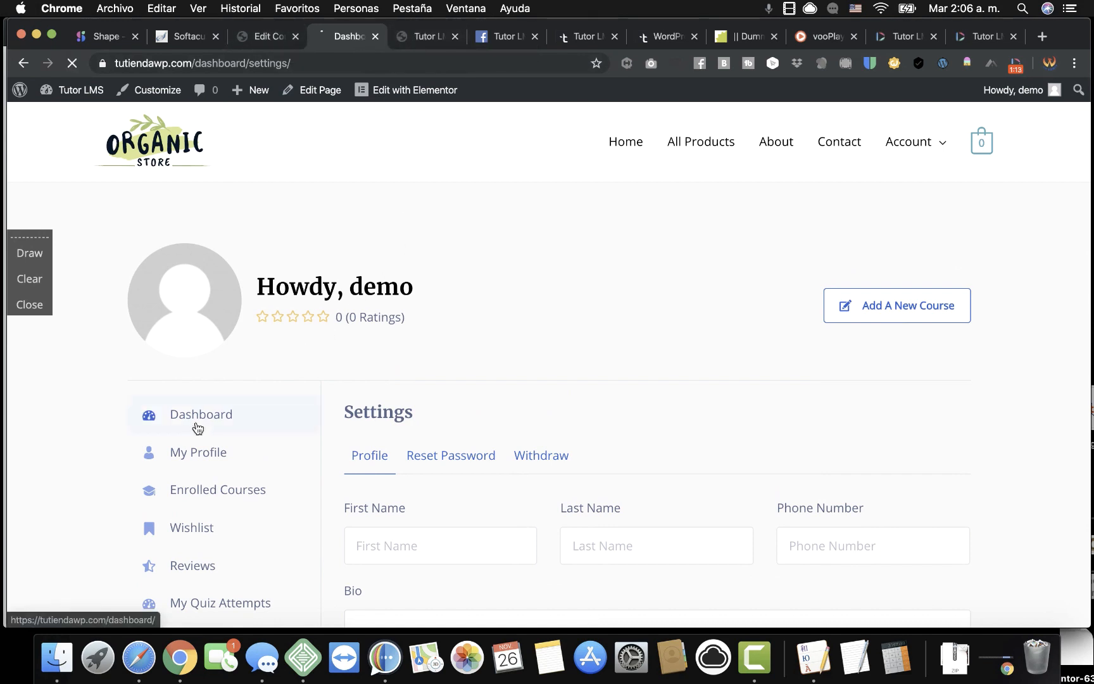
pyautogui.scroll(-10, 394, 437)
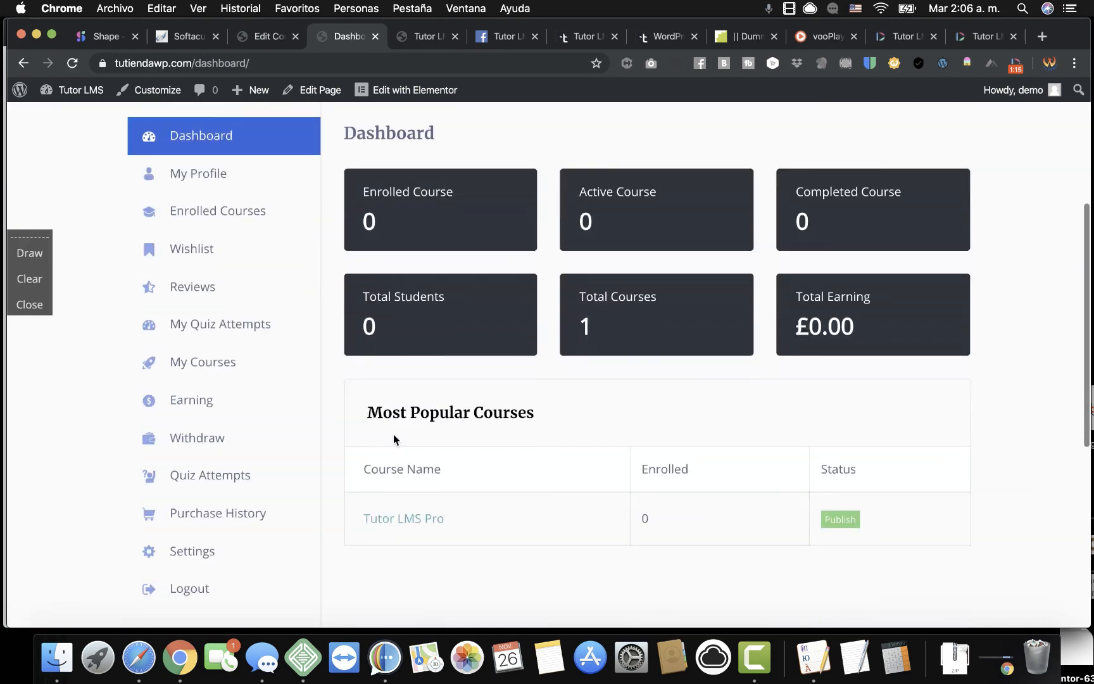
pyautogui.scroll(3, 393, 437)
pyautogui.click(410, 327)
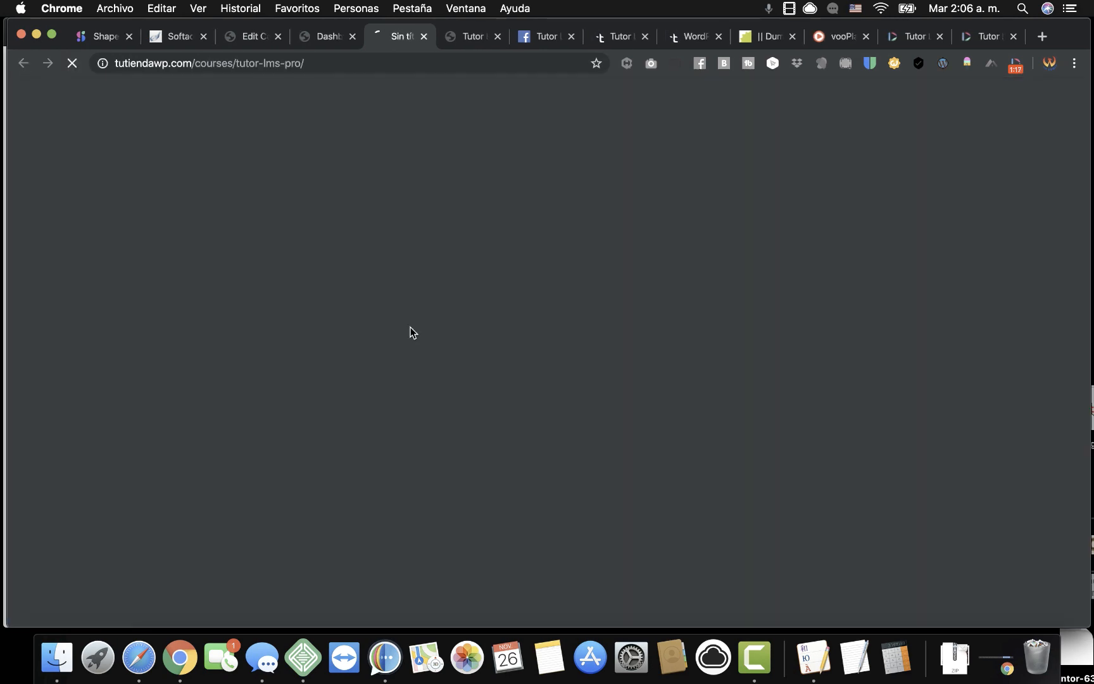
pyautogui.scroll(-15, 411, 332)
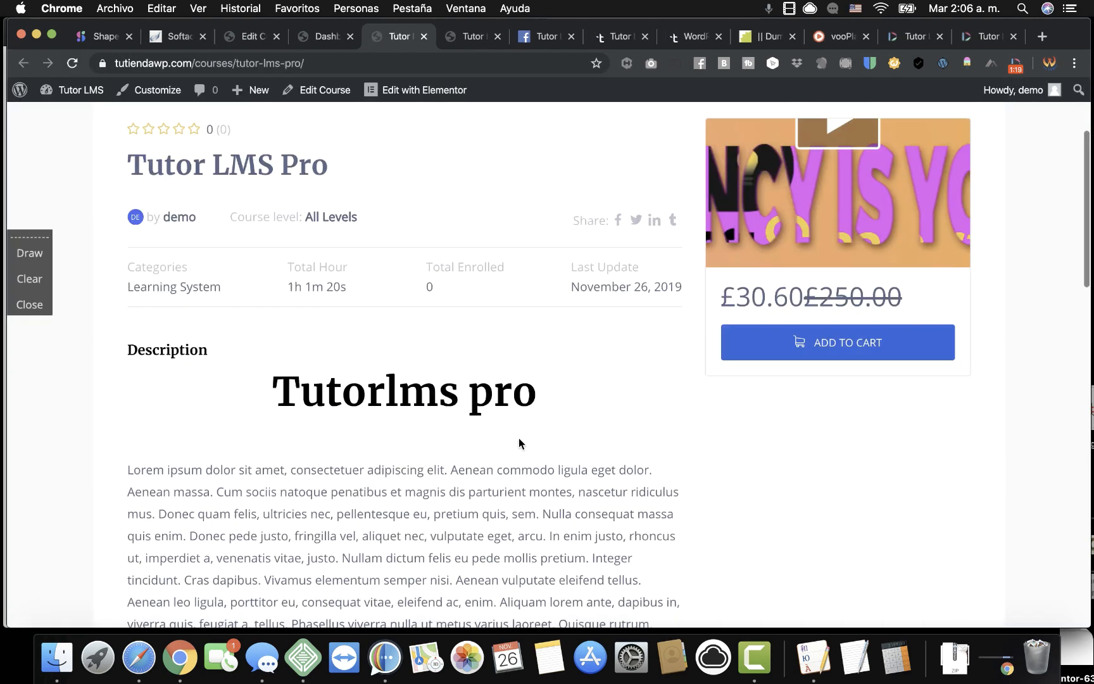
pyautogui.scroll(3, 519, 438)
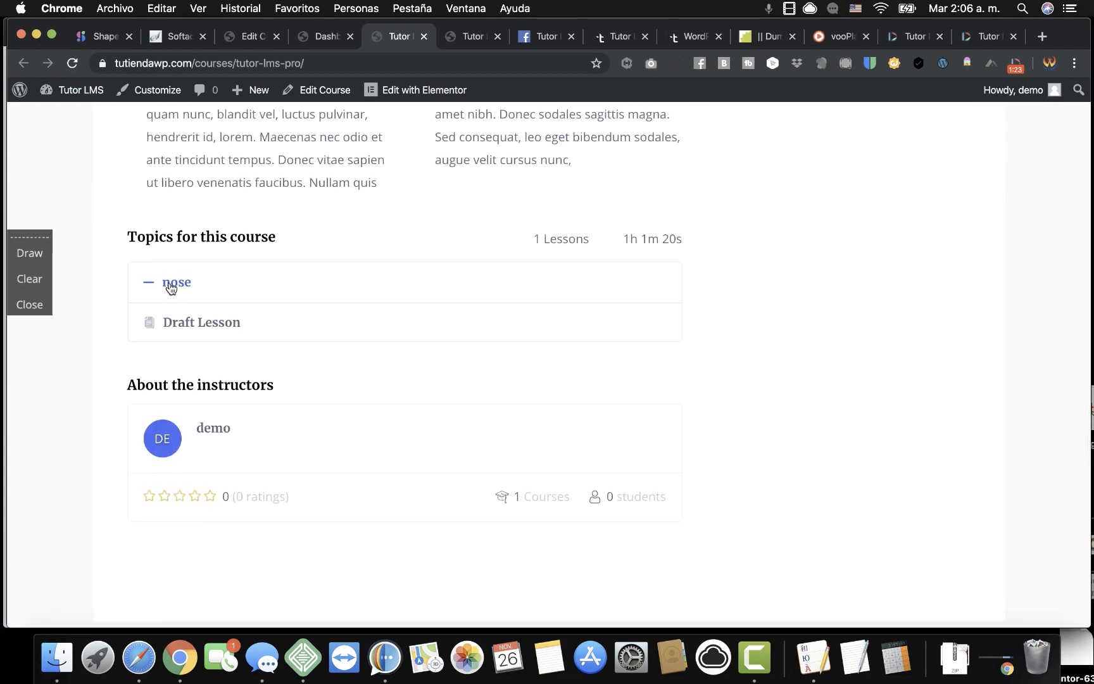
pyautogui.scroll(3, 350, 286)
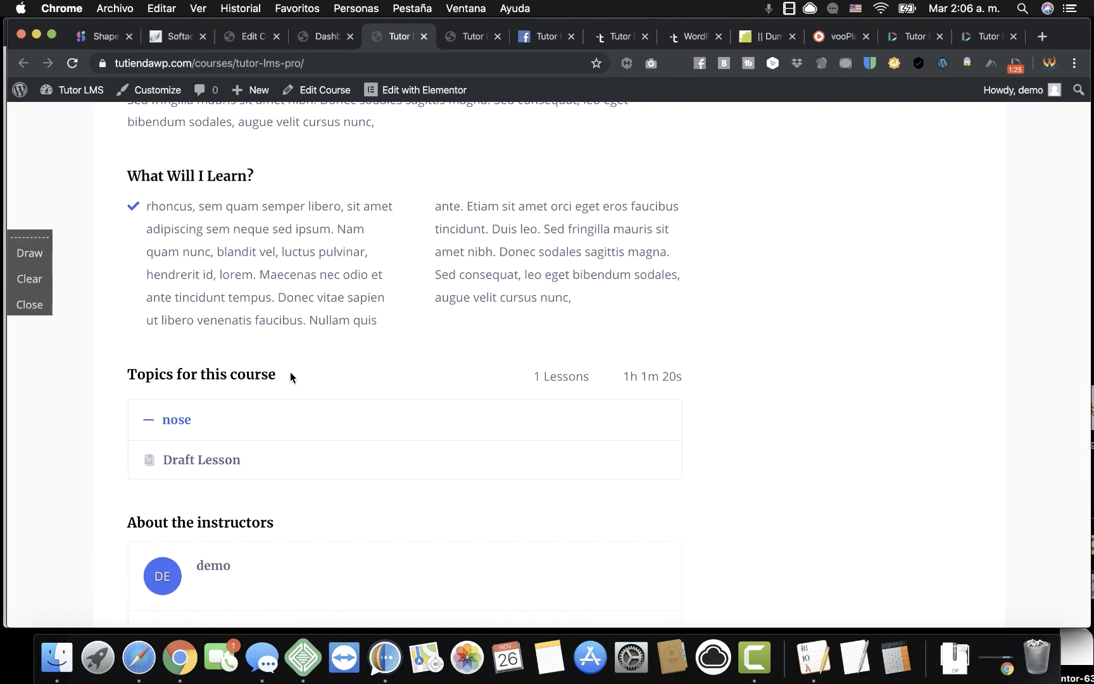
pyautogui.scroll(2, 410, 361)
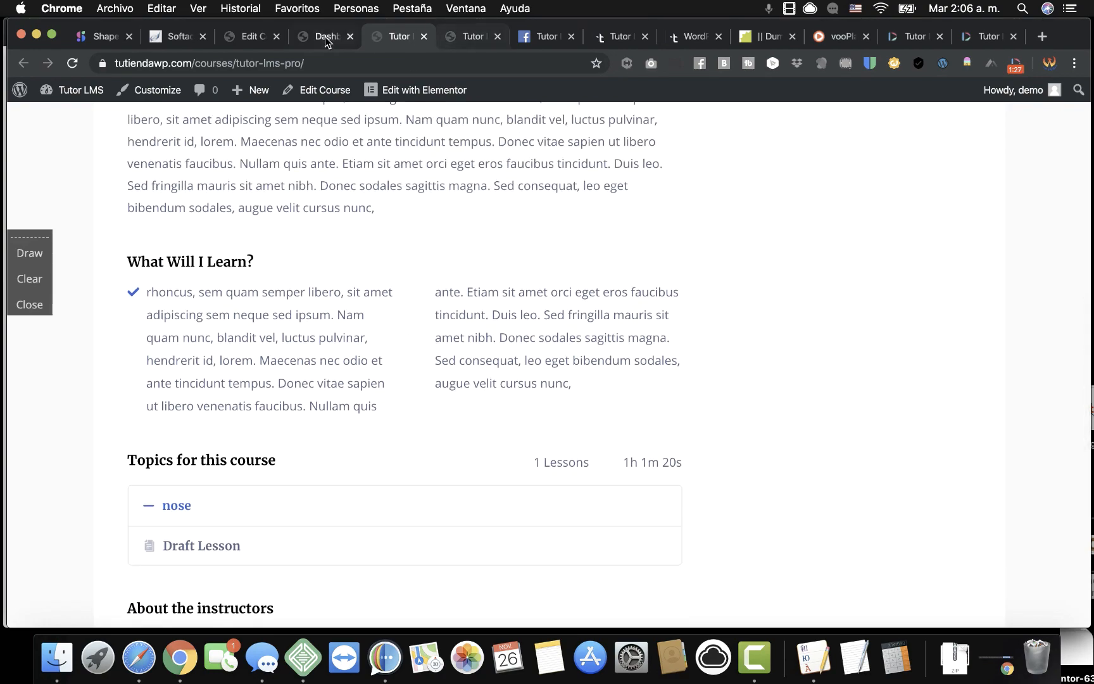
# In the Tutor LMS Pro course editor, expand and delete the nose topic.
pyautogui.click(254, 39)
pyautogui.scroll(-15, 337, 278)
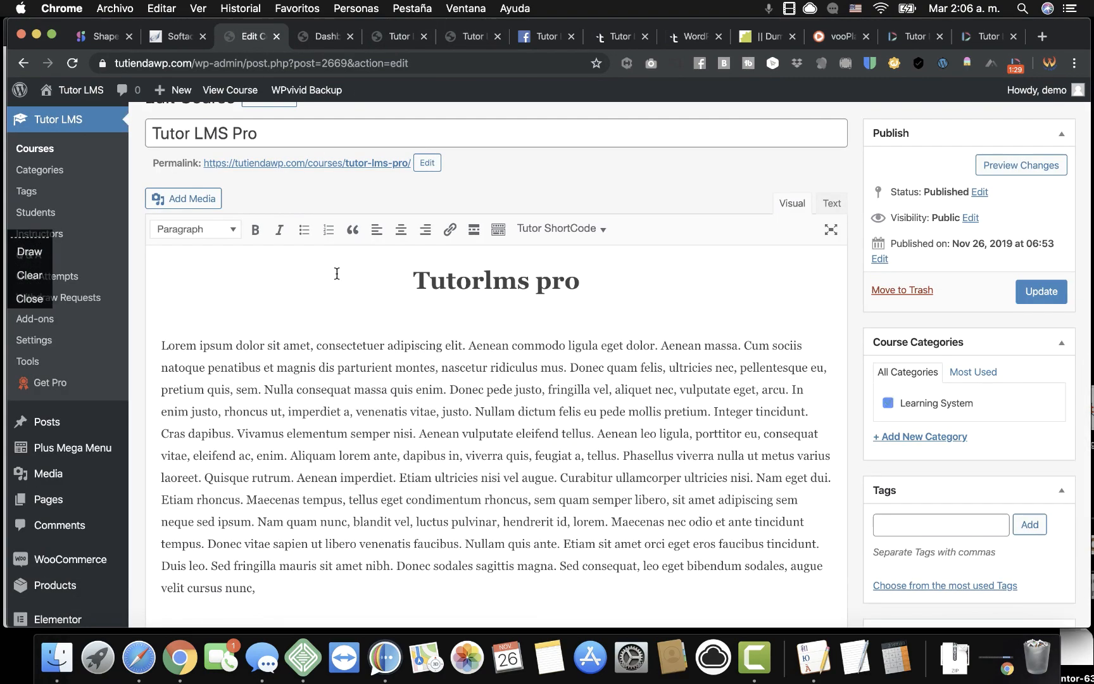
pyautogui.scroll(-1, 336, 277)
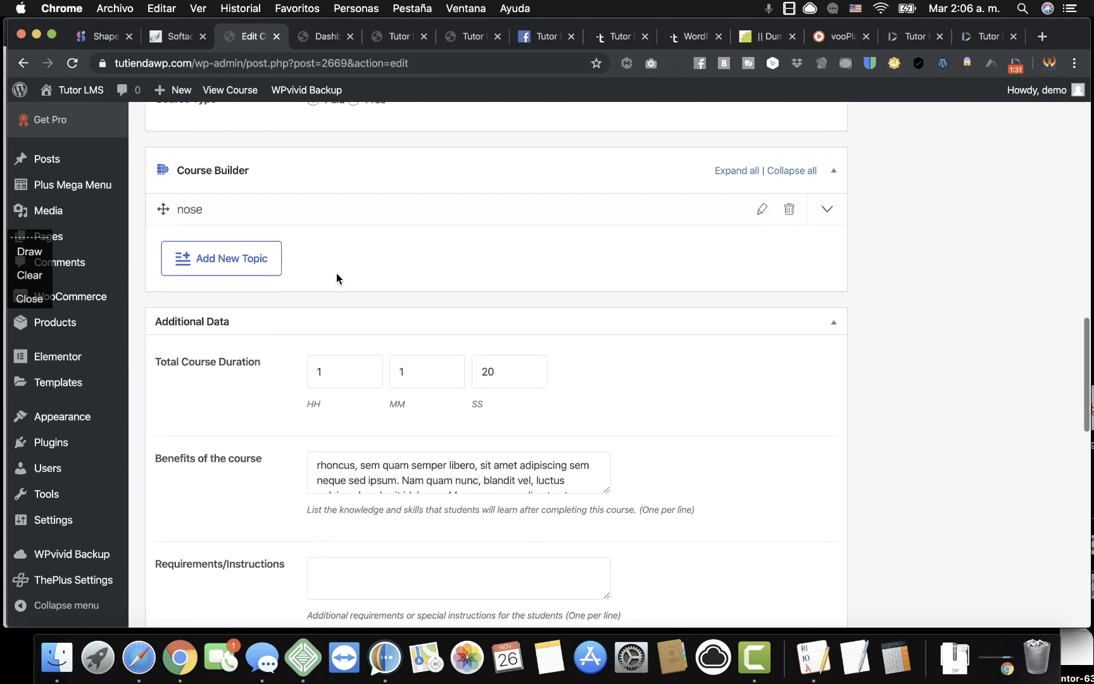
pyautogui.click(195, 212)
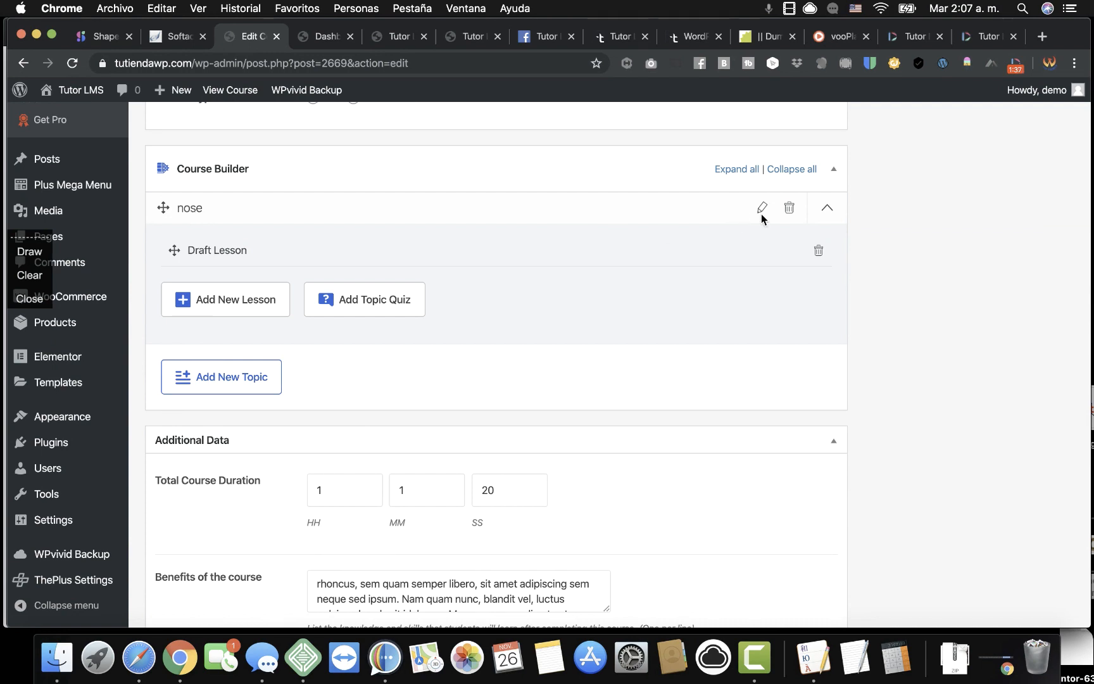
pyautogui.click(788, 211)
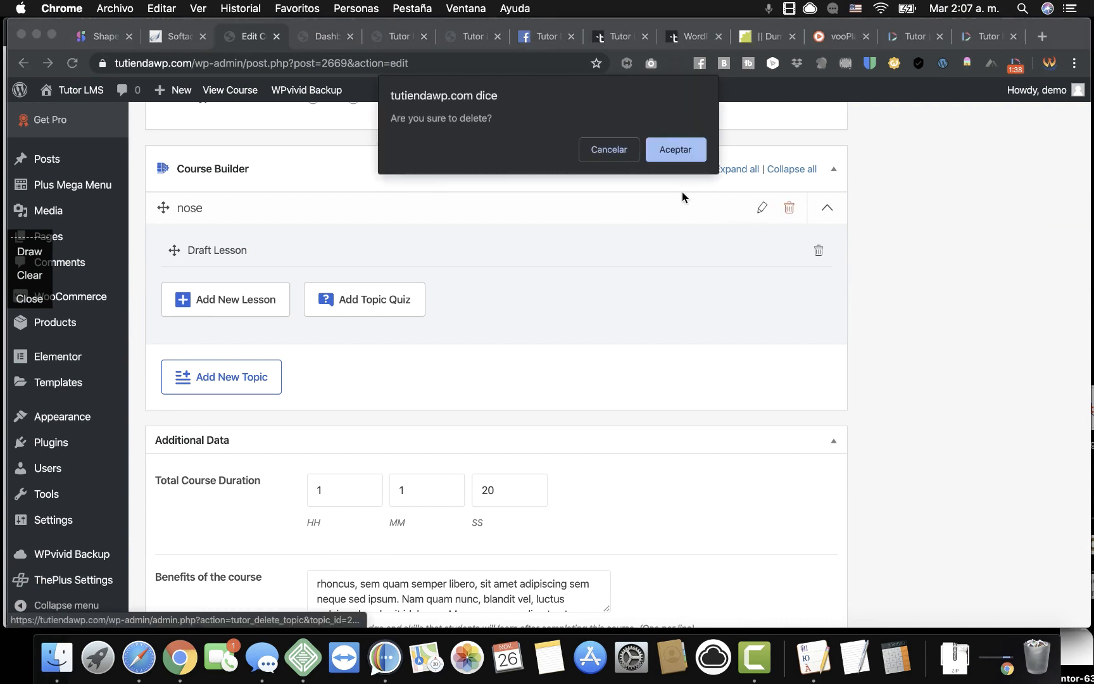
pyautogui.click(673, 149)
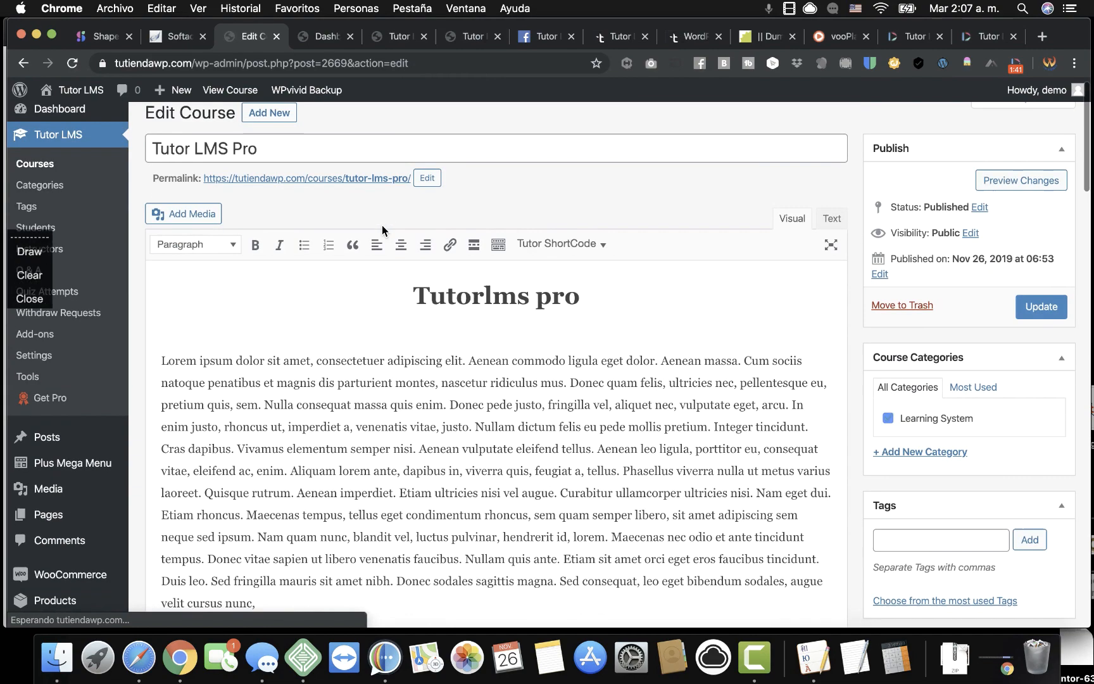
# Delete the leftover Draft Lesson and start adding a new topic.
pyautogui.scroll(-10, 366, 383)
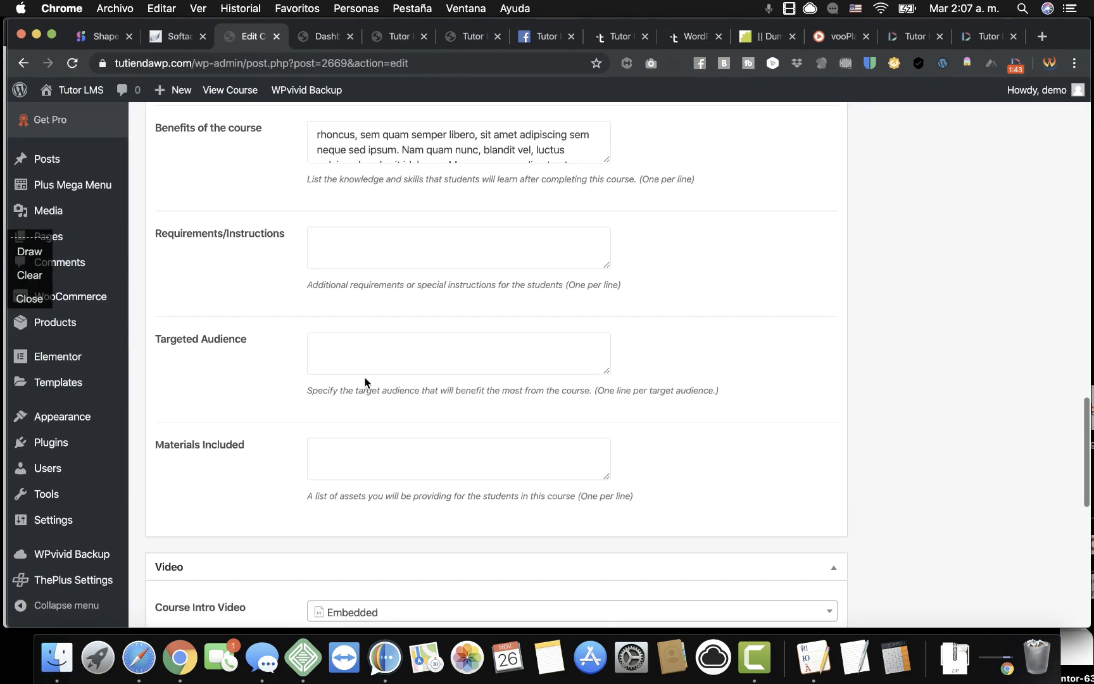
pyautogui.scroll(7, 366, 383)
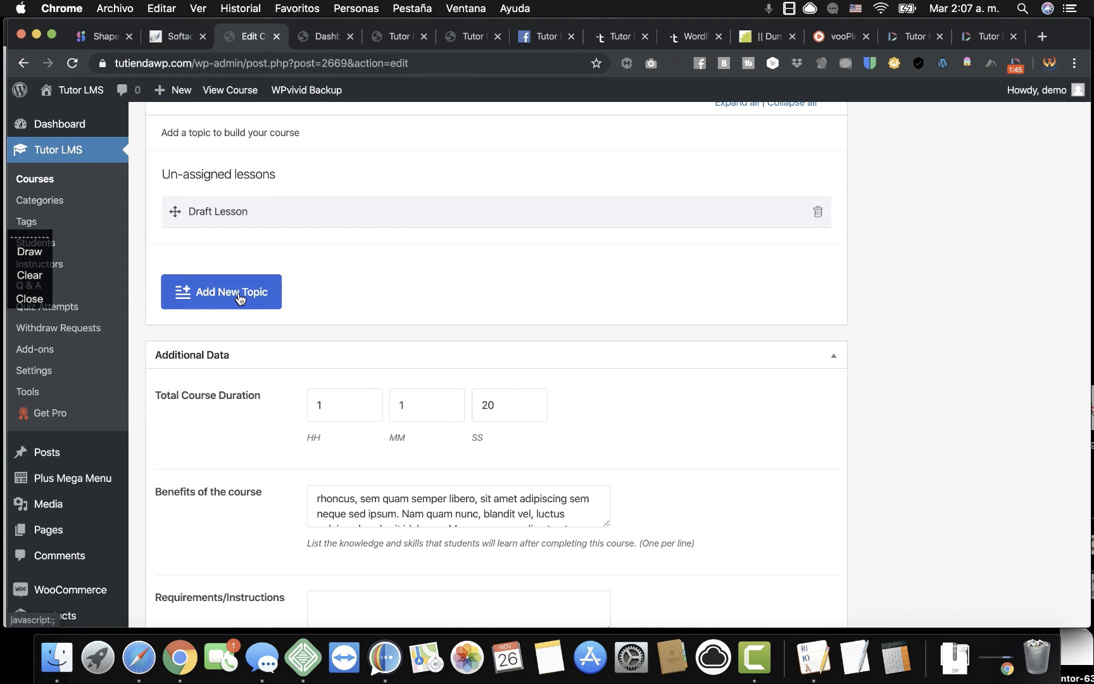
pyautogui.click(818, 211)
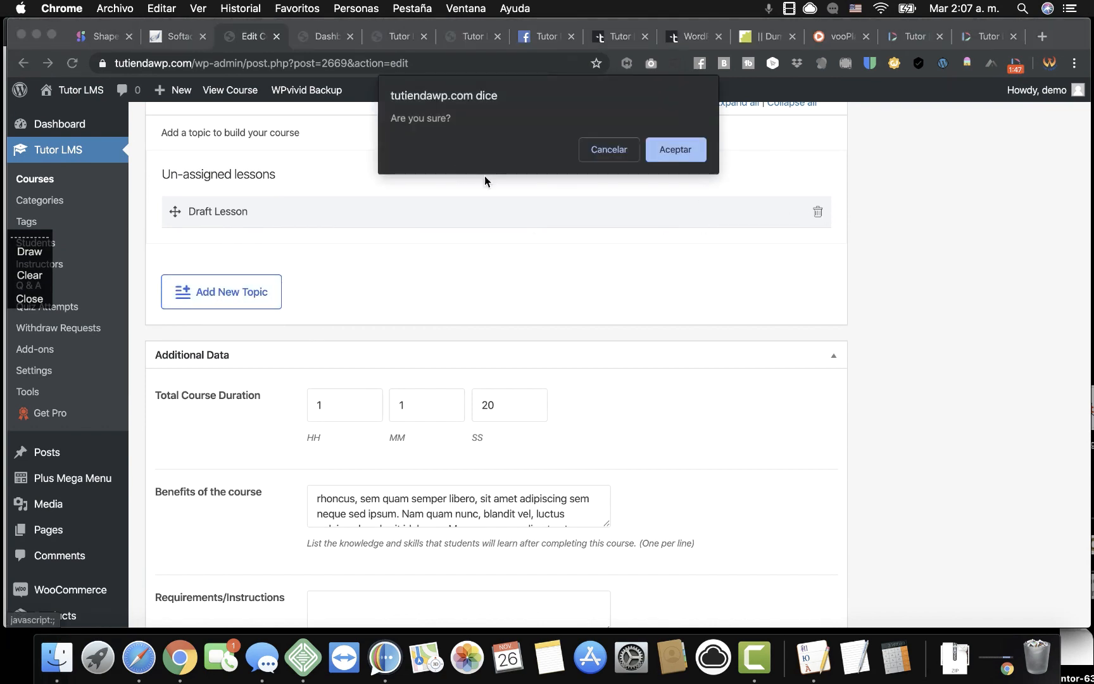
pyautogui.click(675, 152)
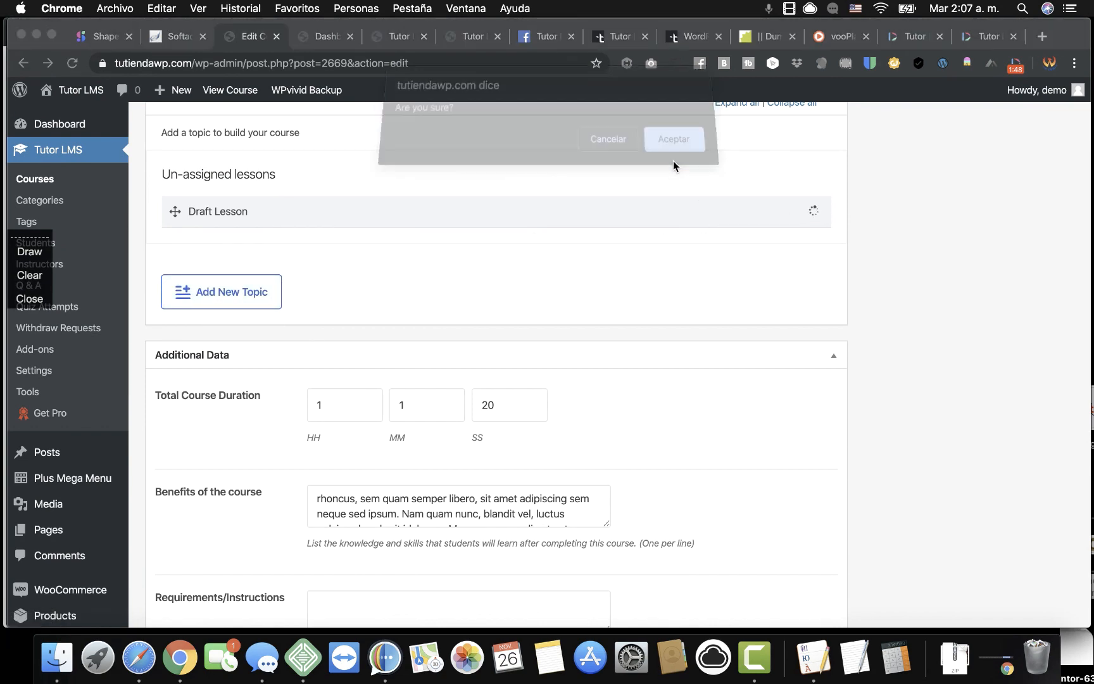
pyautogui.click(221, 285)
# Add a topic named Lesson 1 to the course.
pyautogui.click(369, 404)
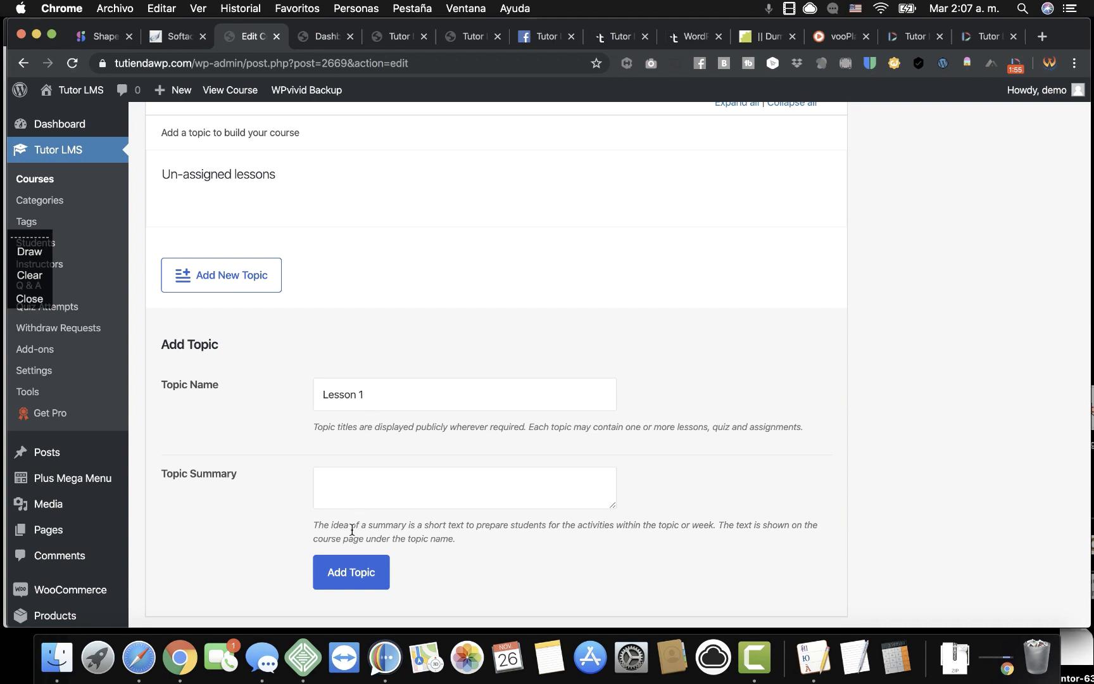
pyautogui.click(347, 586)
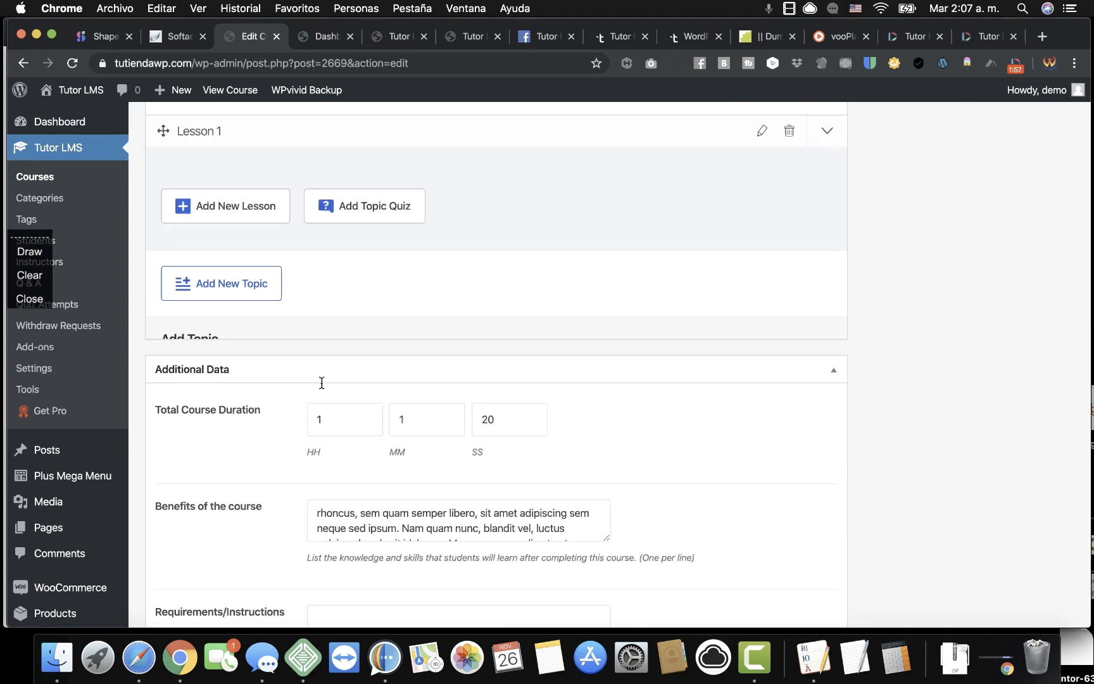
pyautogui.scroll(3, 351, 291)
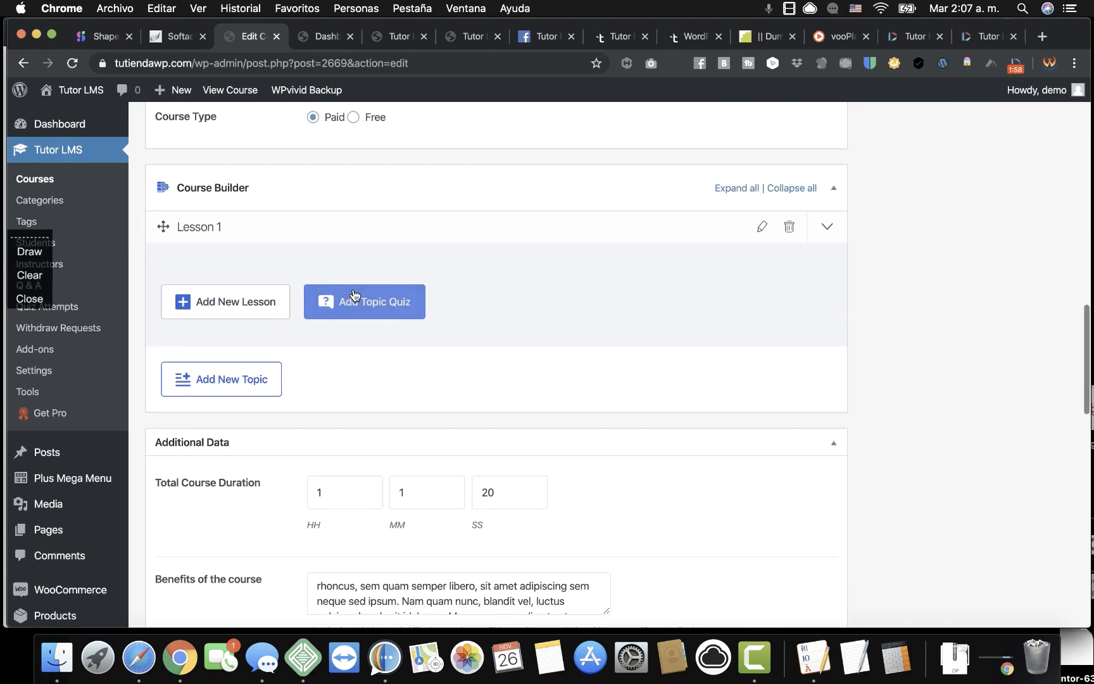
# Add a new lesson to Lesson 1 titled 'How to create a video'.
pyautogui.click(246, 305)
pyautogui.tripleClick(367, 221)
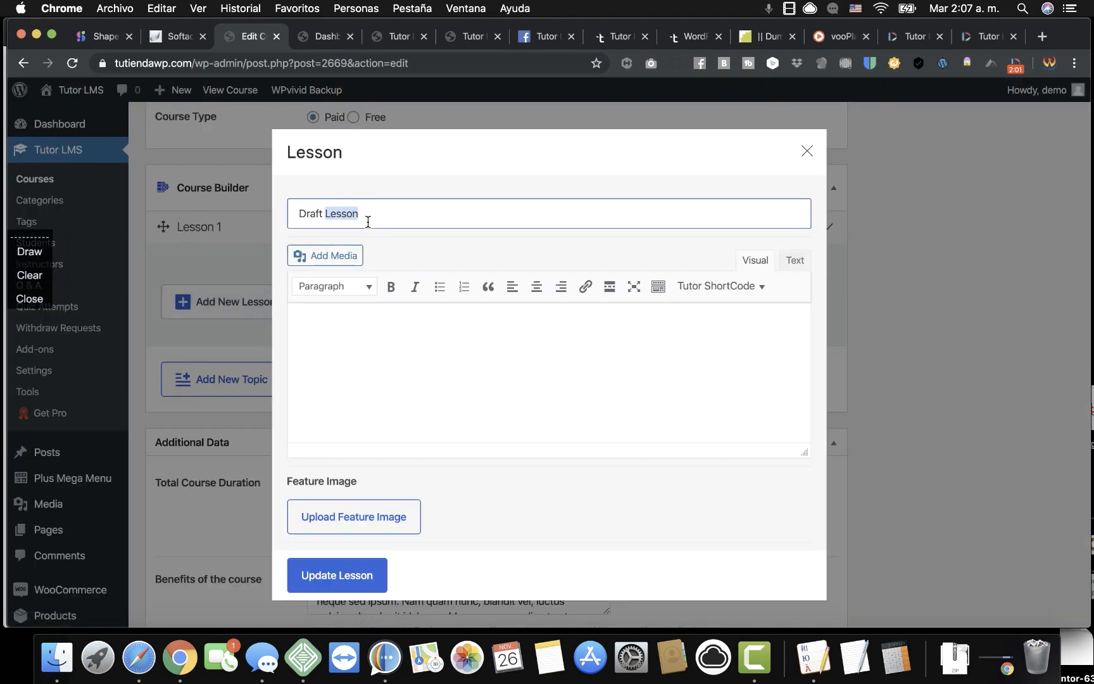
pyautogui.write('How to')
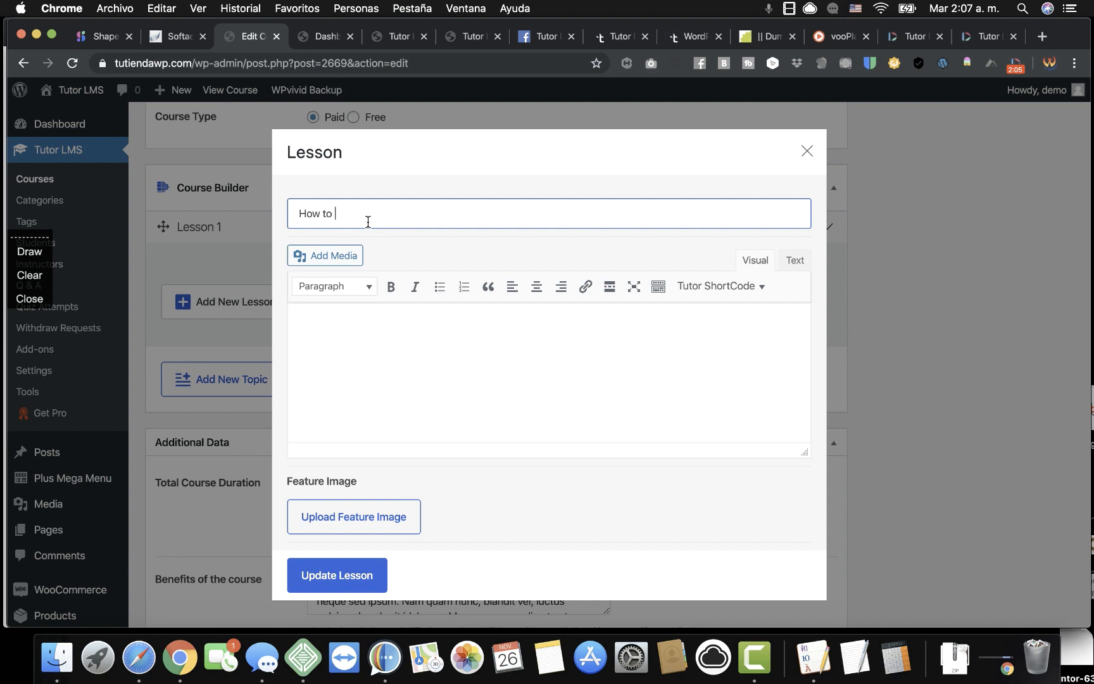
pyautogui.write(' create a video')
pyautogui.scroll(-5, 434, 537)
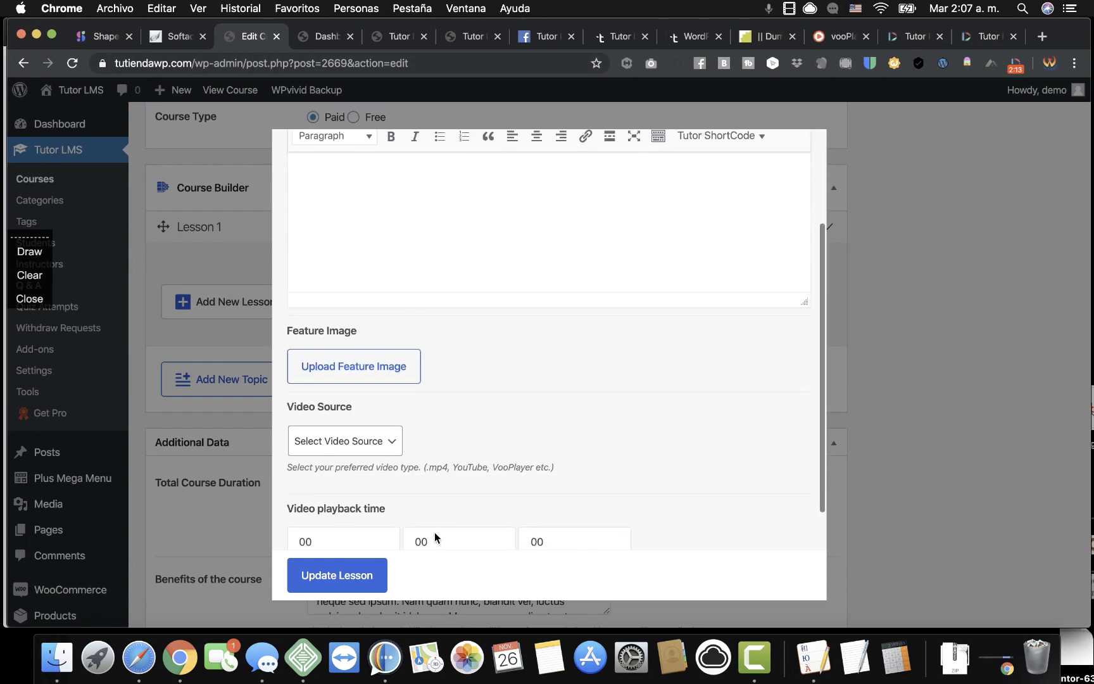
pyautogui.scroll(2, 582, 422)
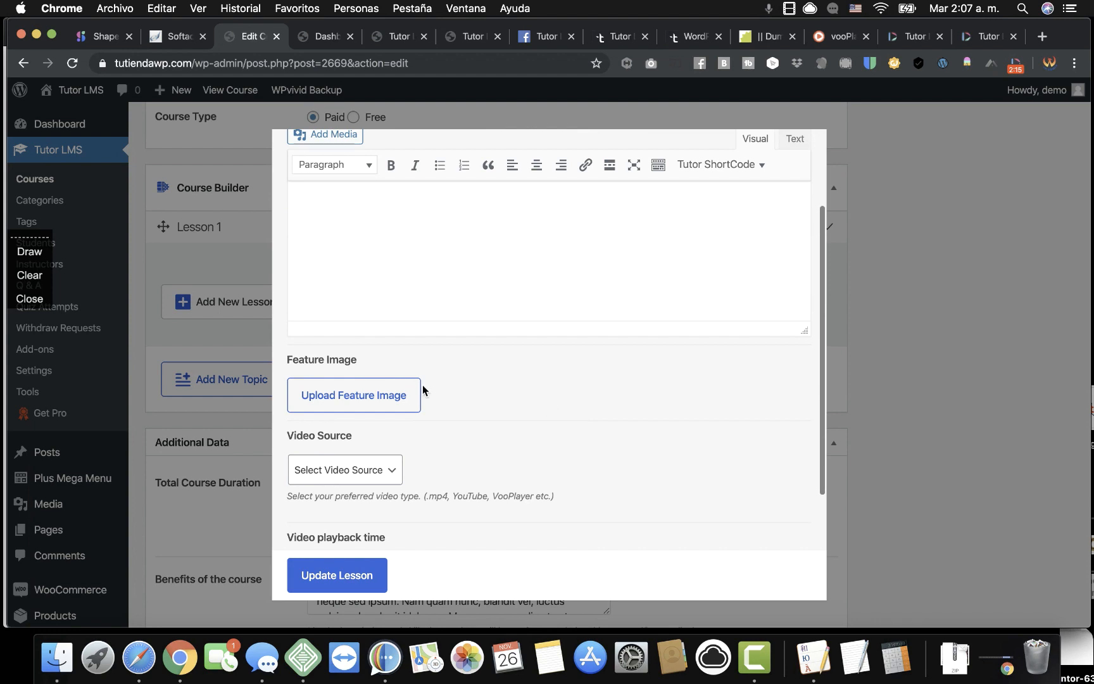
# Set the Window-and-Icons image as the lesson's feature image.
pyautogui.click(378, 399)
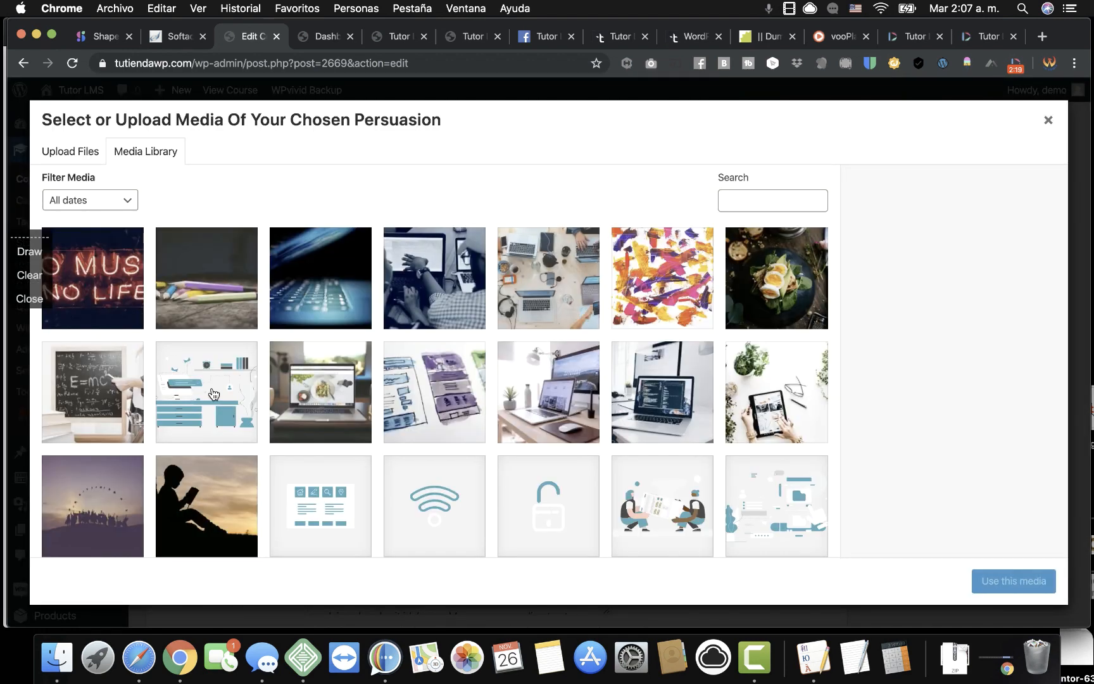
pyautogui.click(371, 502)
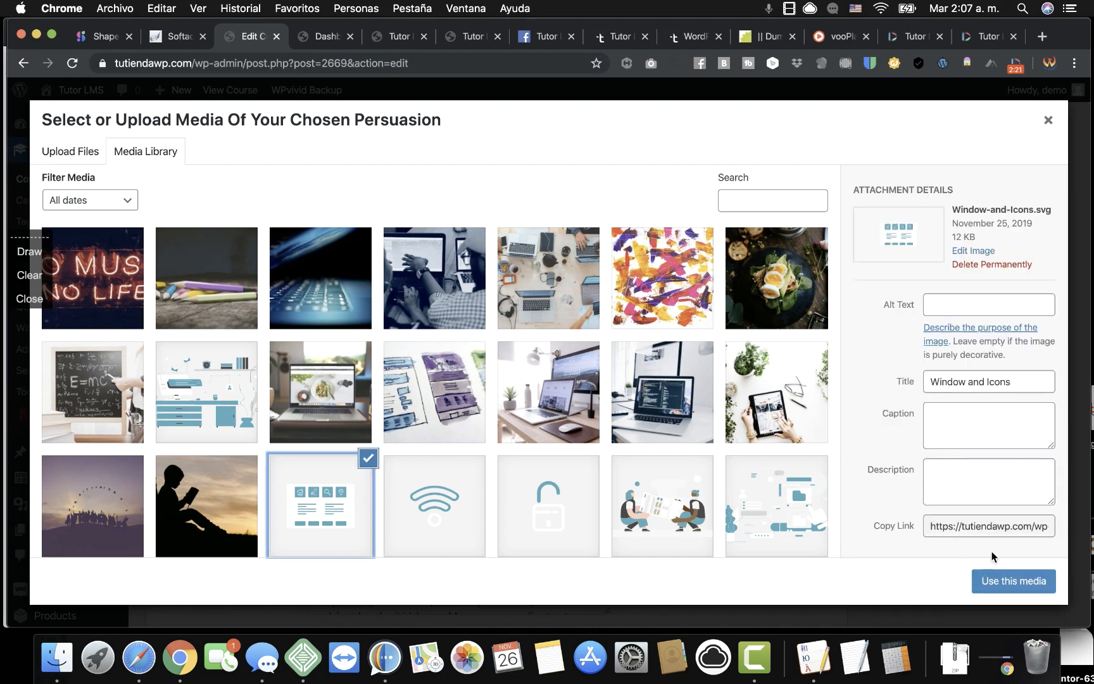
pyautogui.click(1019, 581)
# Check the Video Source options without choosing one, then open the attachment media library.
pyautogui.scroll(-10, 571, 461)
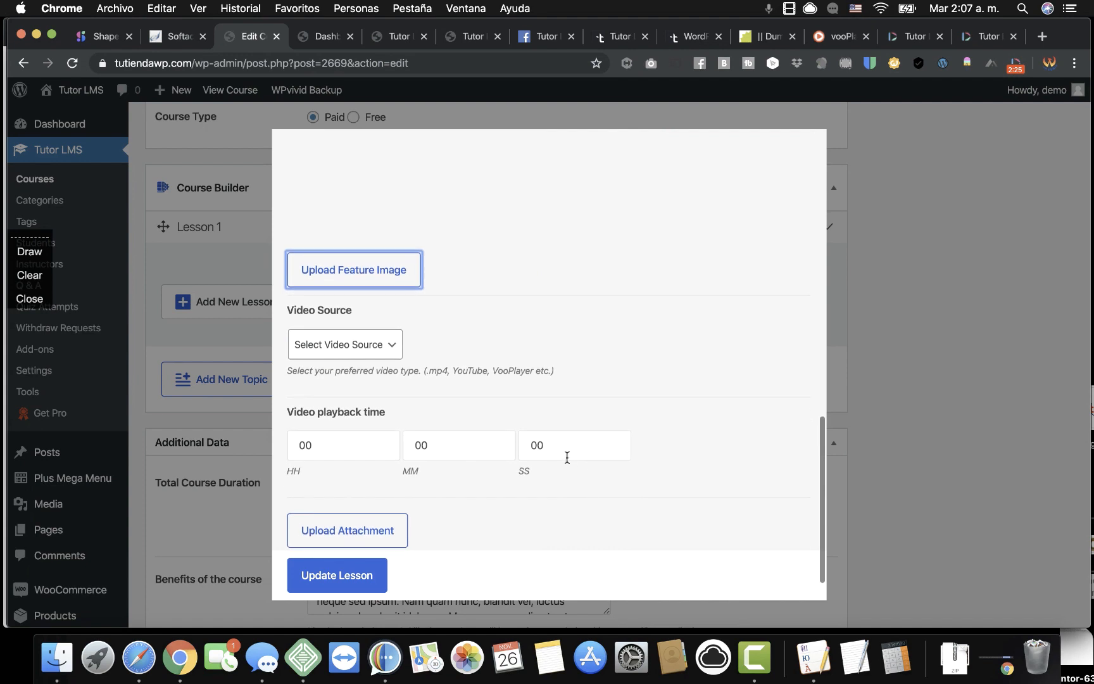
pyautogui.click(359, 344)
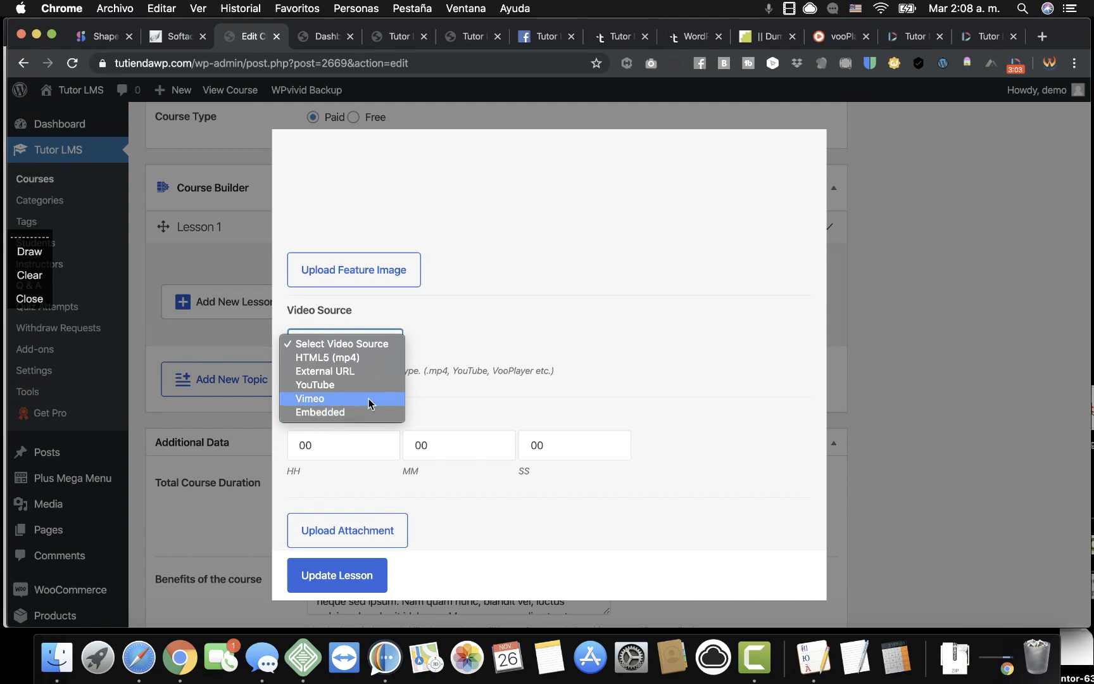
pyautogui.click(430, 397)
pyautogui.scroll(-2, 433, 506)
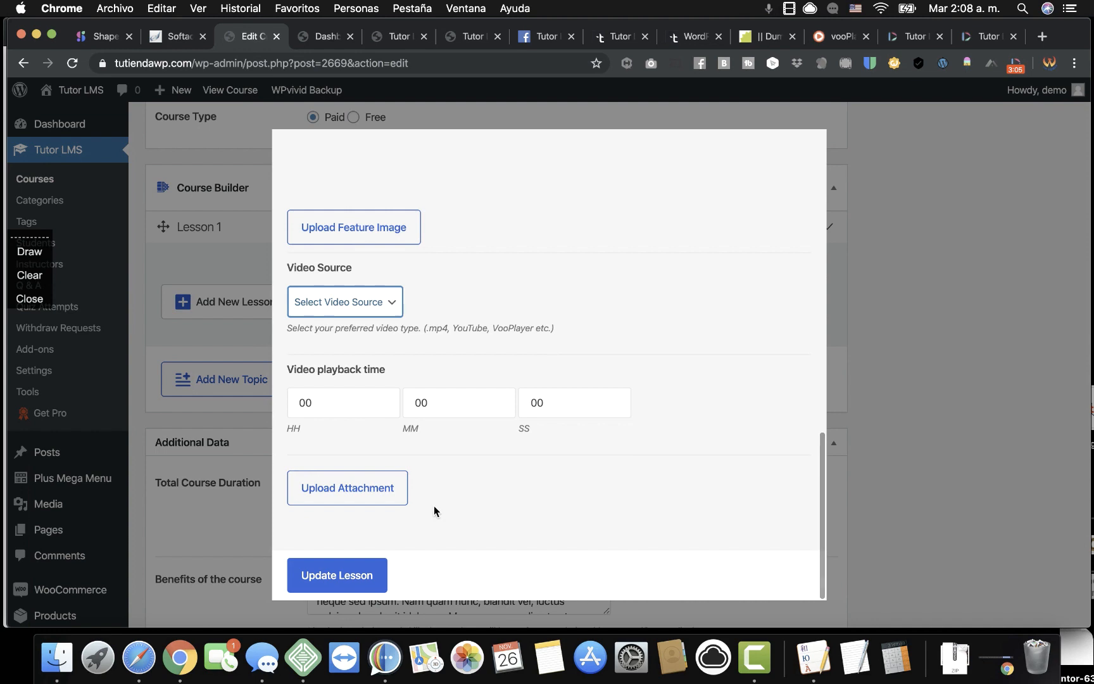
pyautogui.click(369, 500)
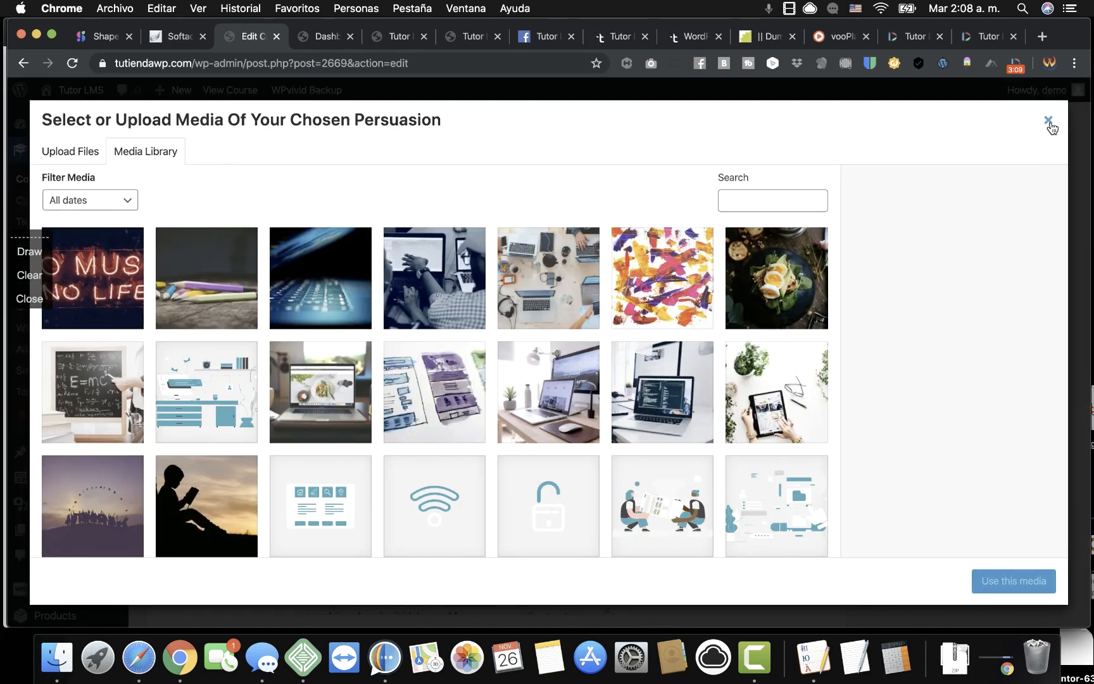
# Attach the christopher-gower laptop-code photo to the lesson.
pyautogui.click(325, 288)
pyautogui.click(467, 299)
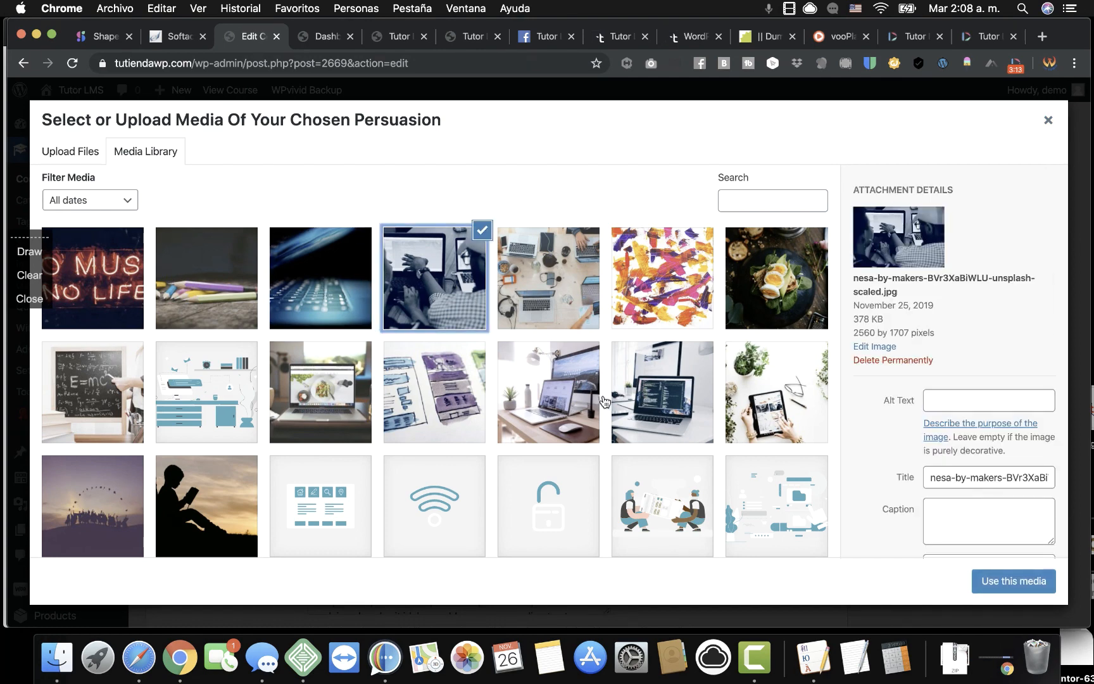
pyautogui.click(668, 502)
pyautogui.click(651, 366)
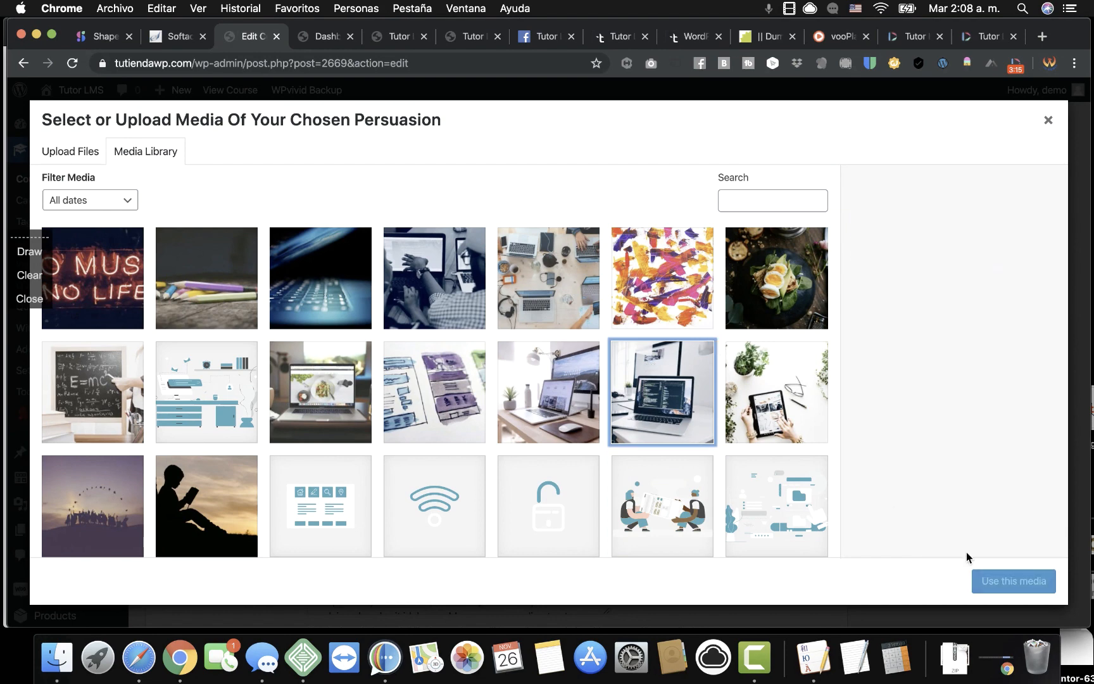
pyautogui.click(572, 393)
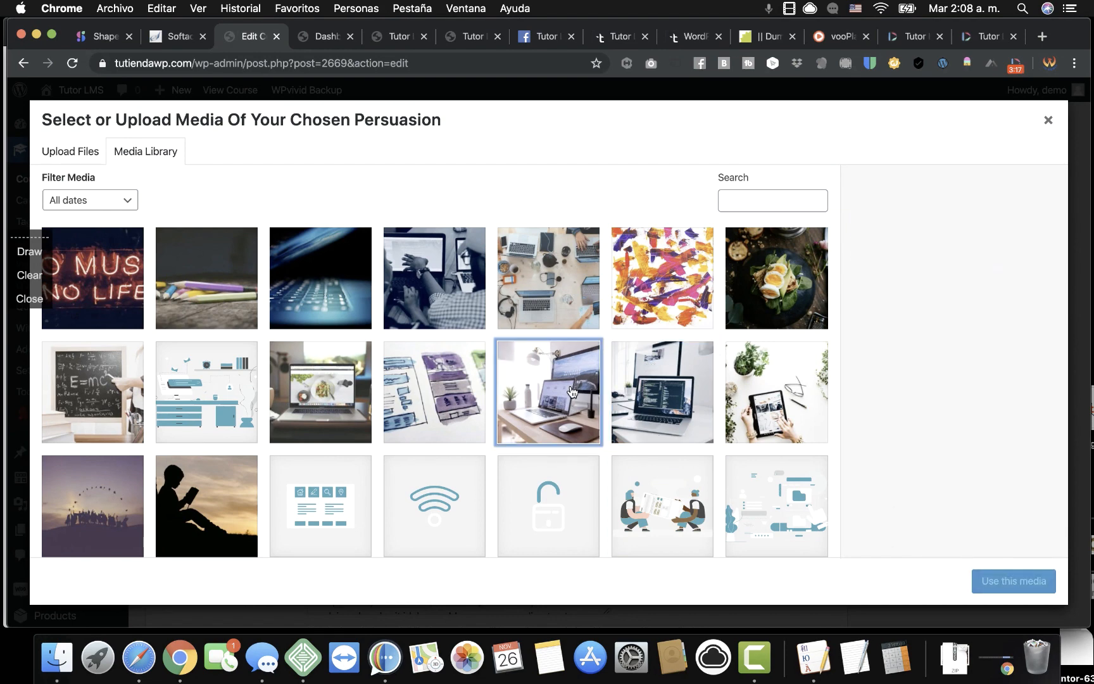
pyautogui.click(623, 403)
pyautogui.click(1026, 583)
# Save the 'How to create a video' lesson with Update Lesson.
pyautogui.scroll(-4, 573, 388)
pyautogui.scroll(10, 573, 387)
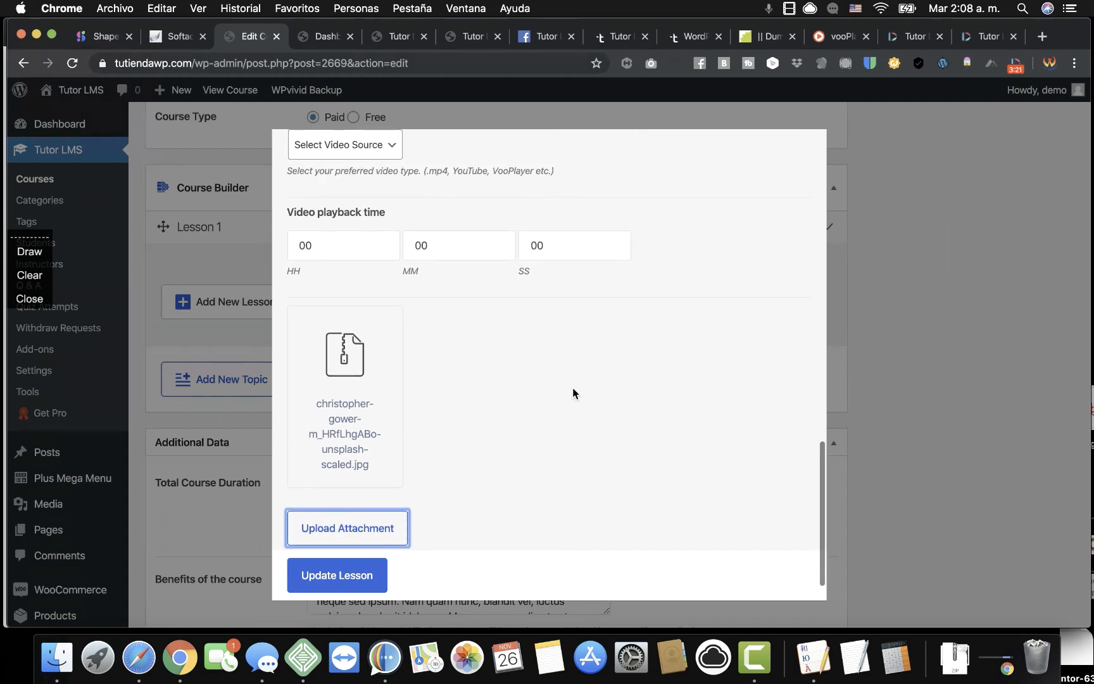
pyautogui.scroll(-10, 561, 333)
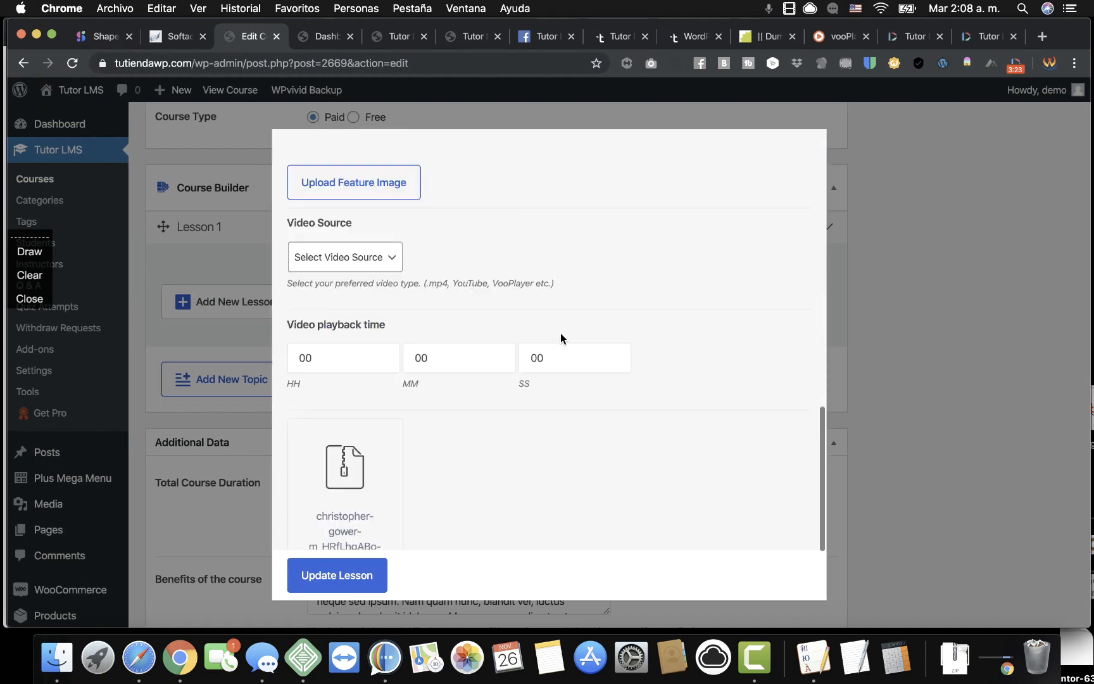
pyautogui.click(329, 582)
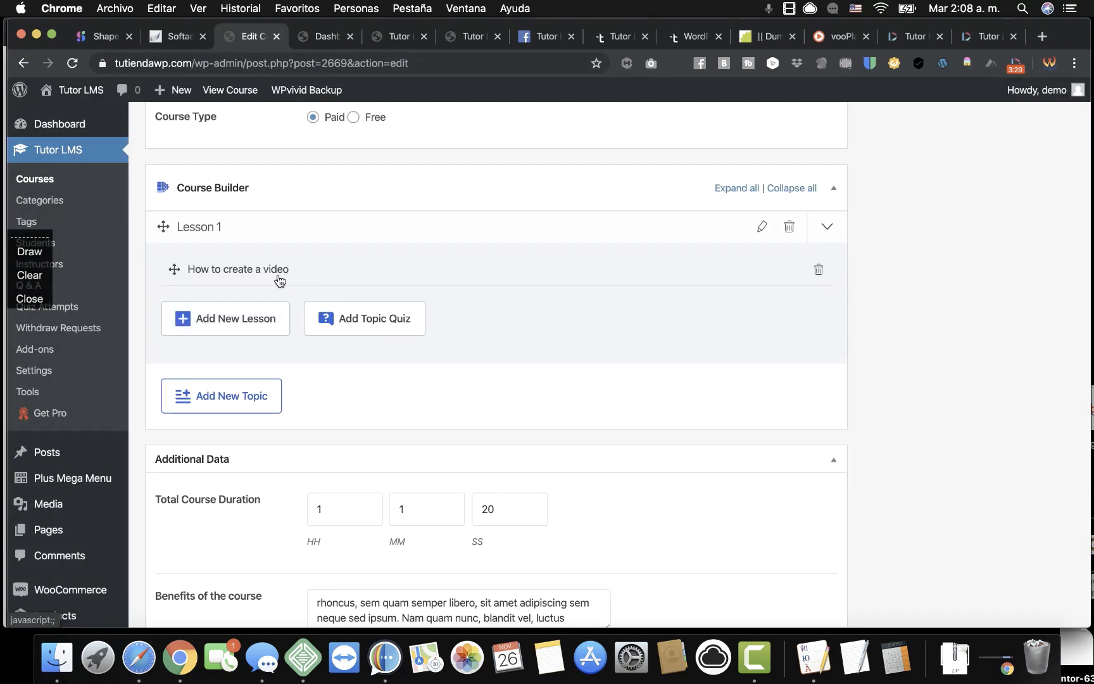
# Start a second lesson, rename Draft Lesson to 'Lesson 2', and place the cursor in its body.
pyautogui.click(260, 316)
pyautogui.scroll(6, 379, 253)
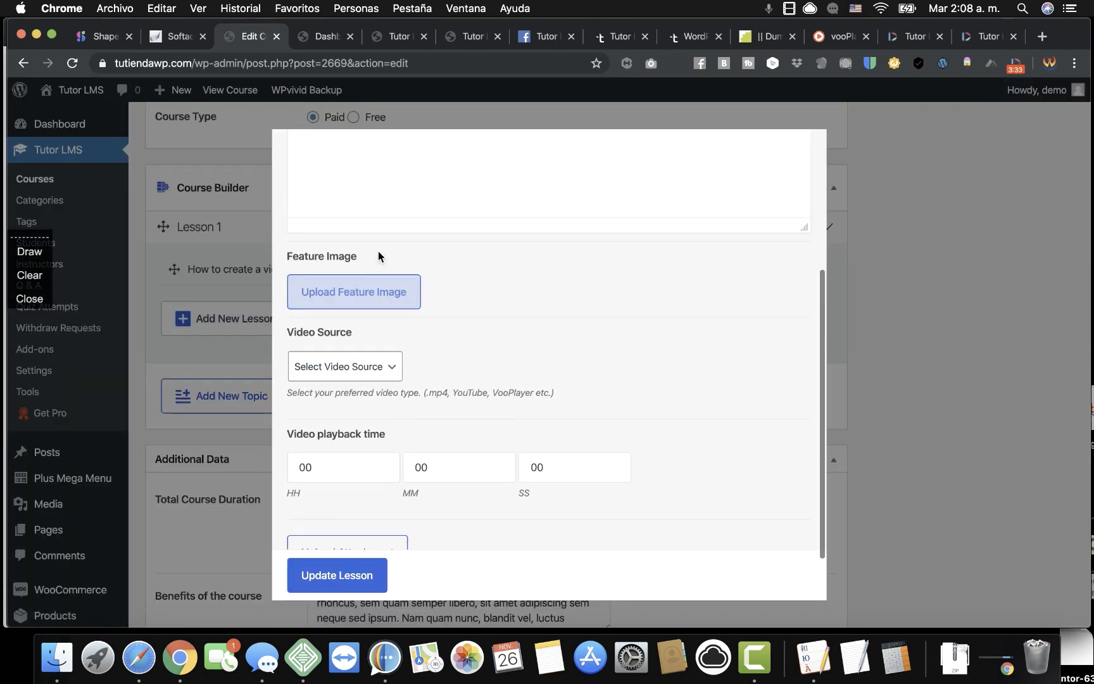
pyautogui.doubleClick(366, 204)
pyautogui.tripleClick(366, 204)
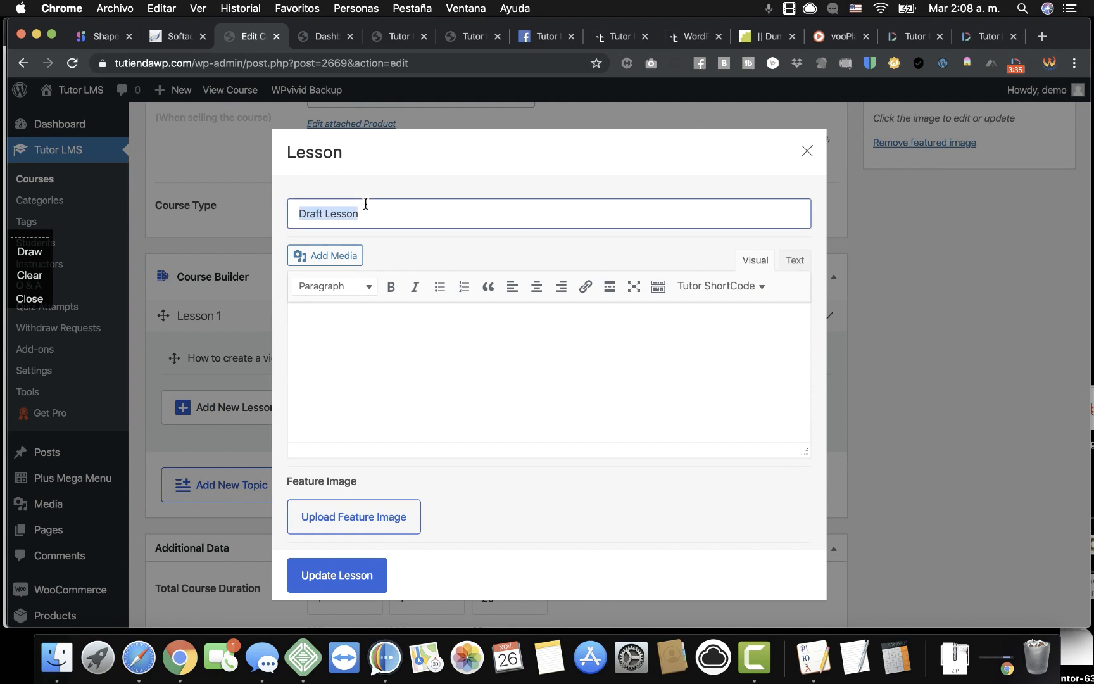
pyautogui.write('L')
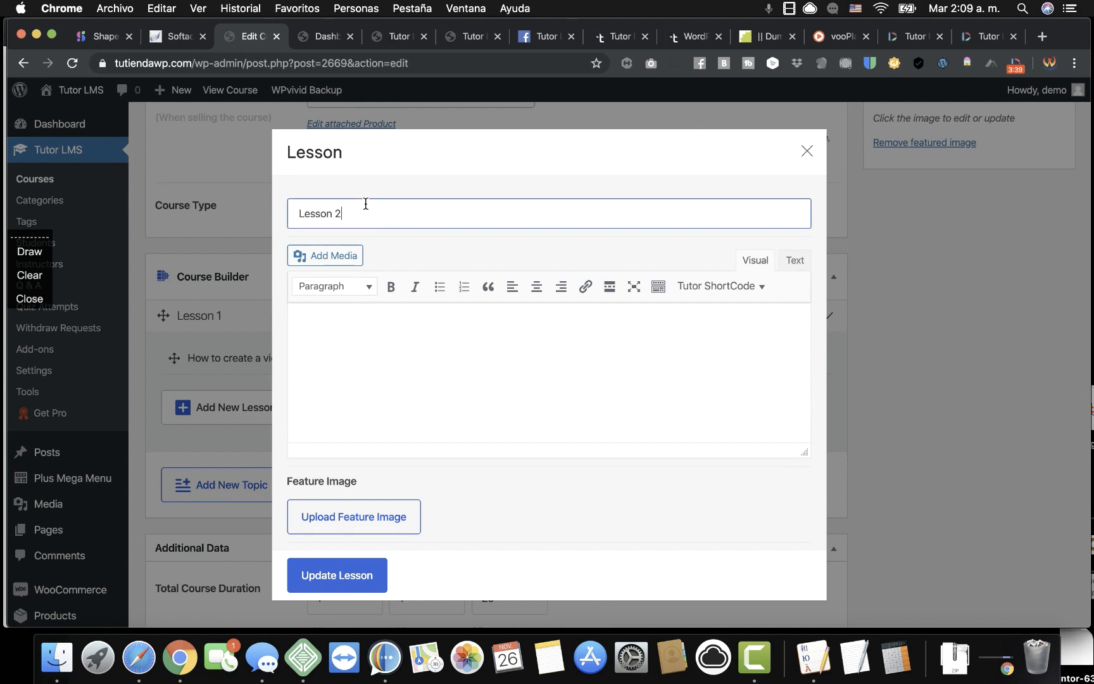
pyautogui.click(338, 335)
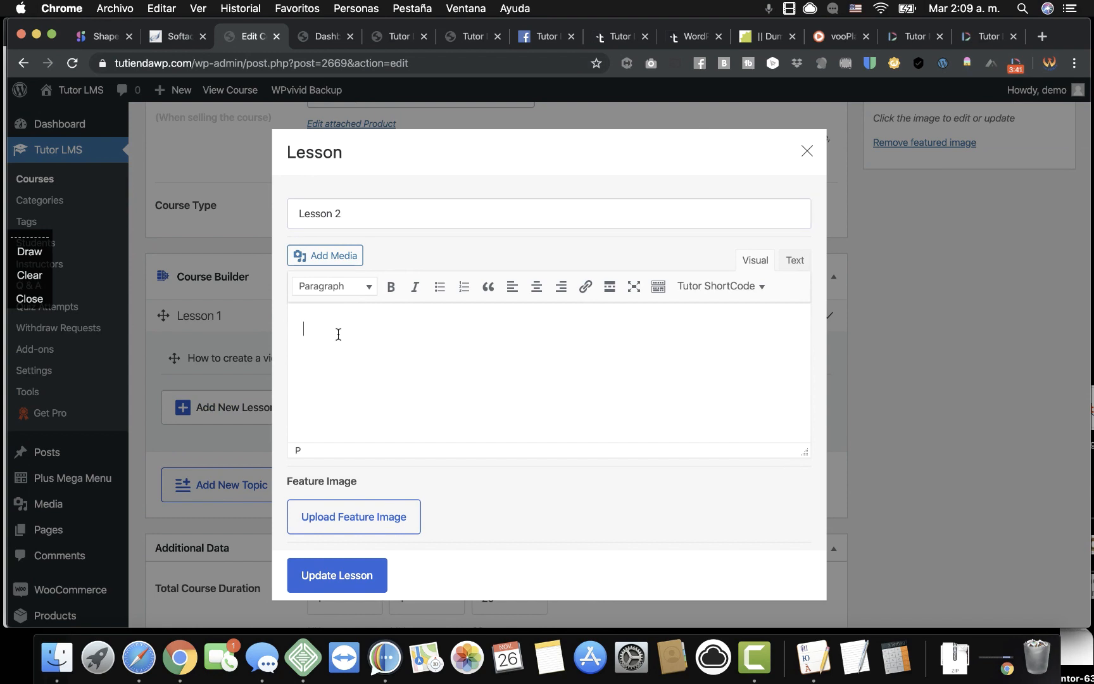
pyautogui.click(767, 39)
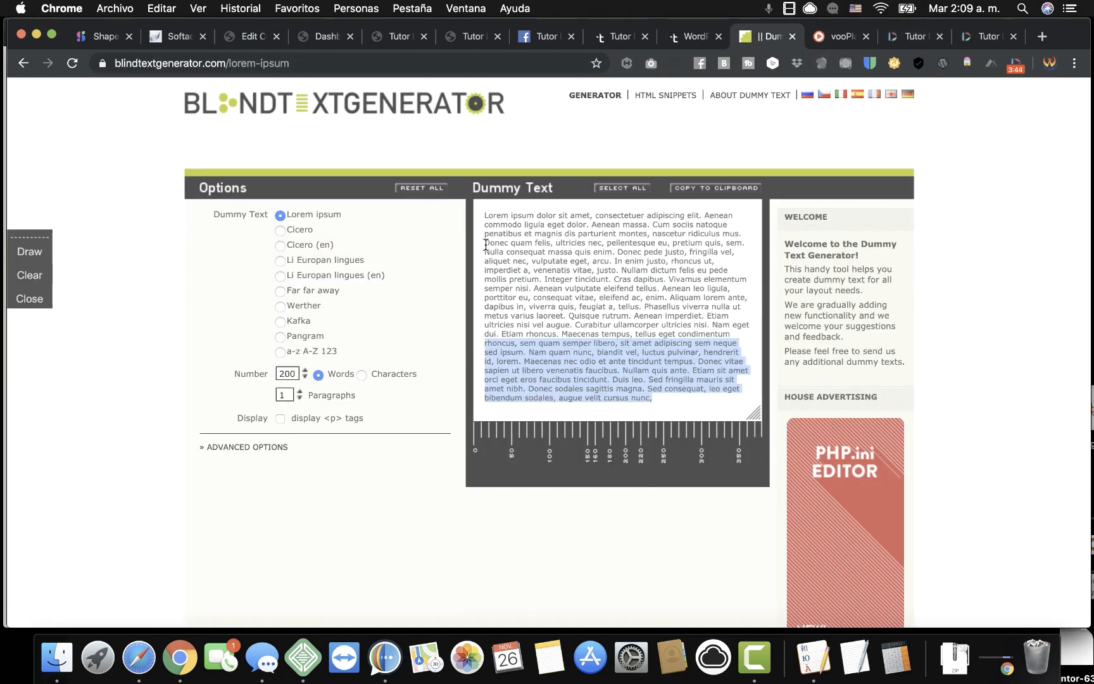
# Generate Cicero dummy text in Blind Text Generator, copy all of it, and return to the course editor.
pyautogui.click(280, 230)
pyautogui.tripleClick(571, 288)
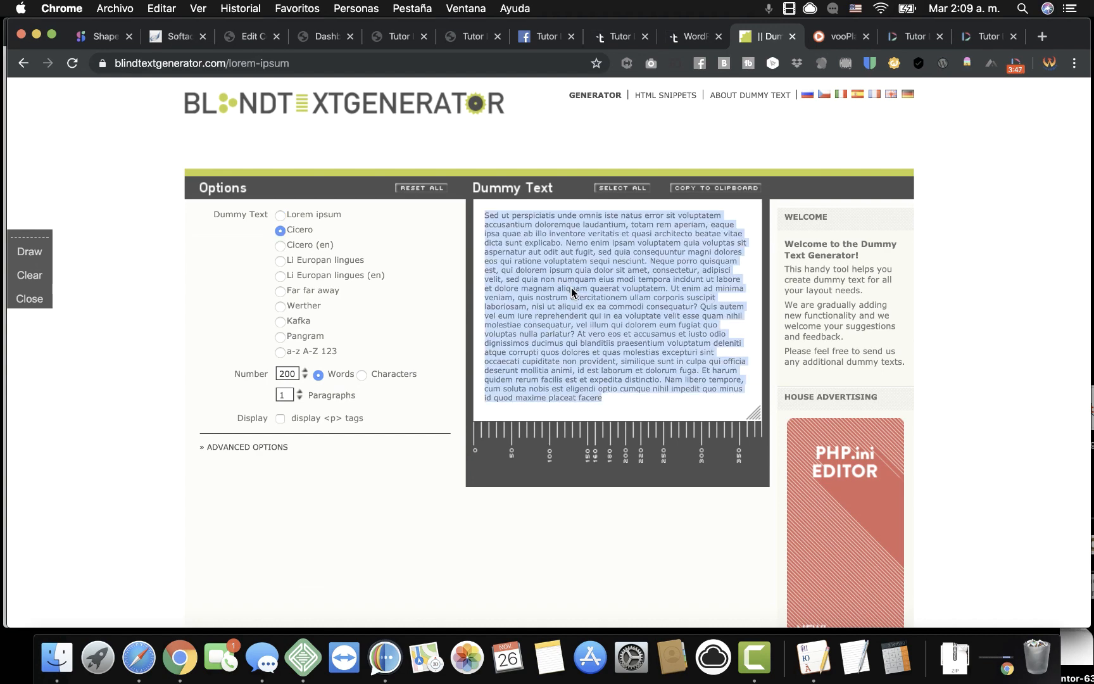
pyautogui.rightClick(572, 292)
pyautogui.click(604, 320)
pyautogui.click(472, 36)
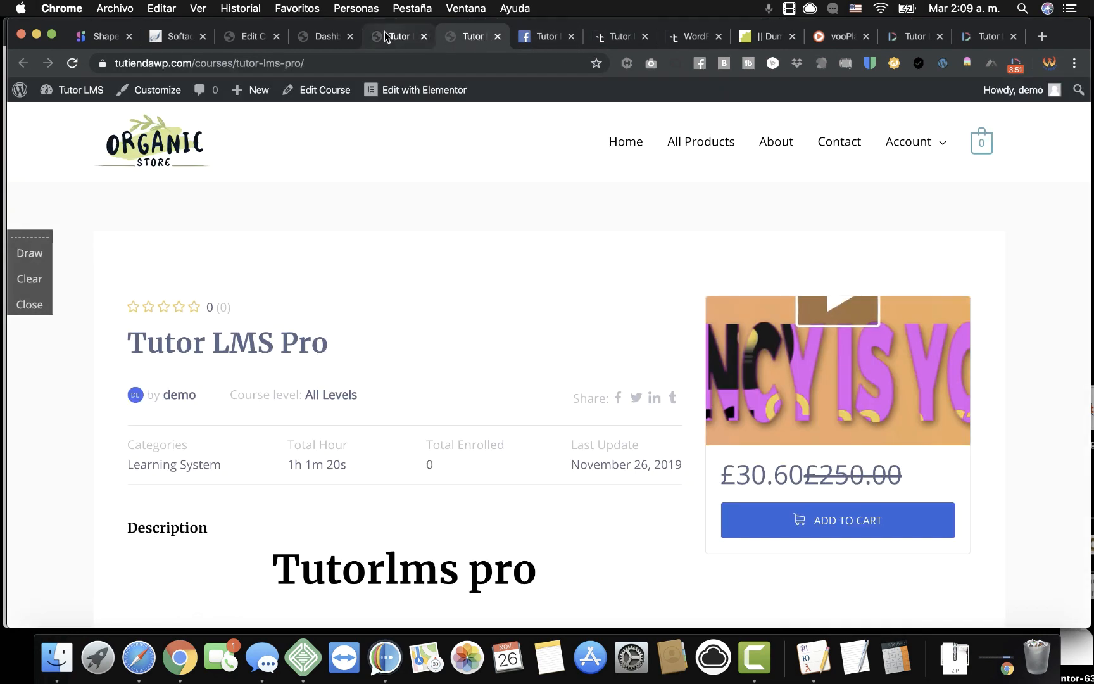
pyautogui.click(323, 36)
# Paste the copied Cicero text into the Lesson 2 body and save the lesson.
pyautogui.click(257, 36)
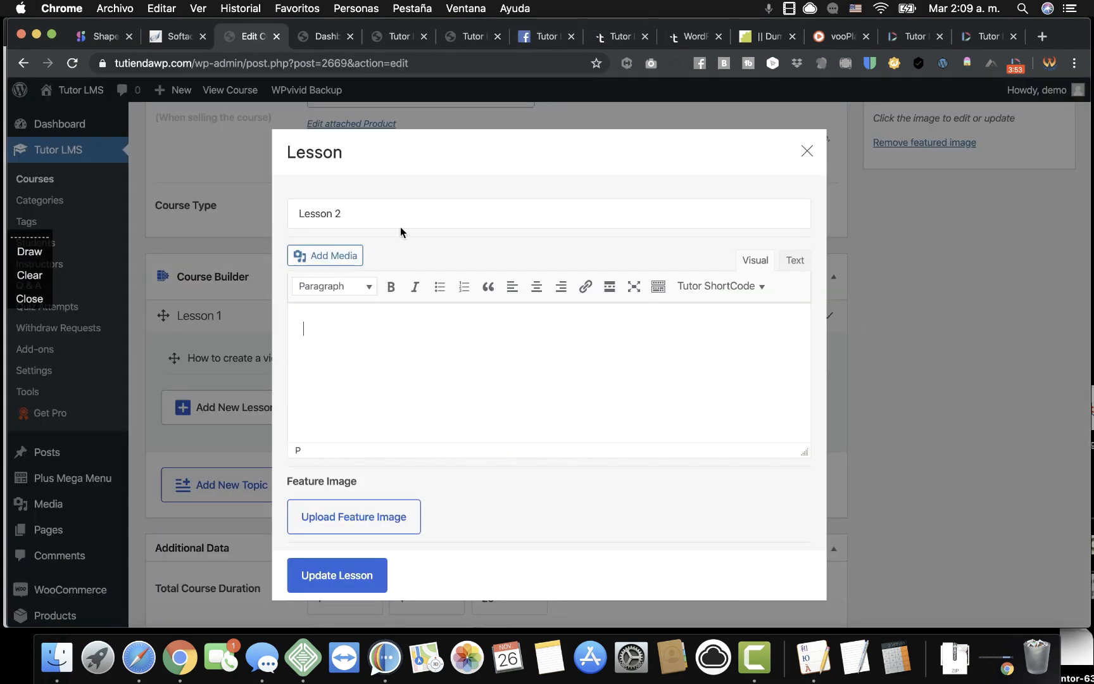
pyautogui.rightClick(411, 352)
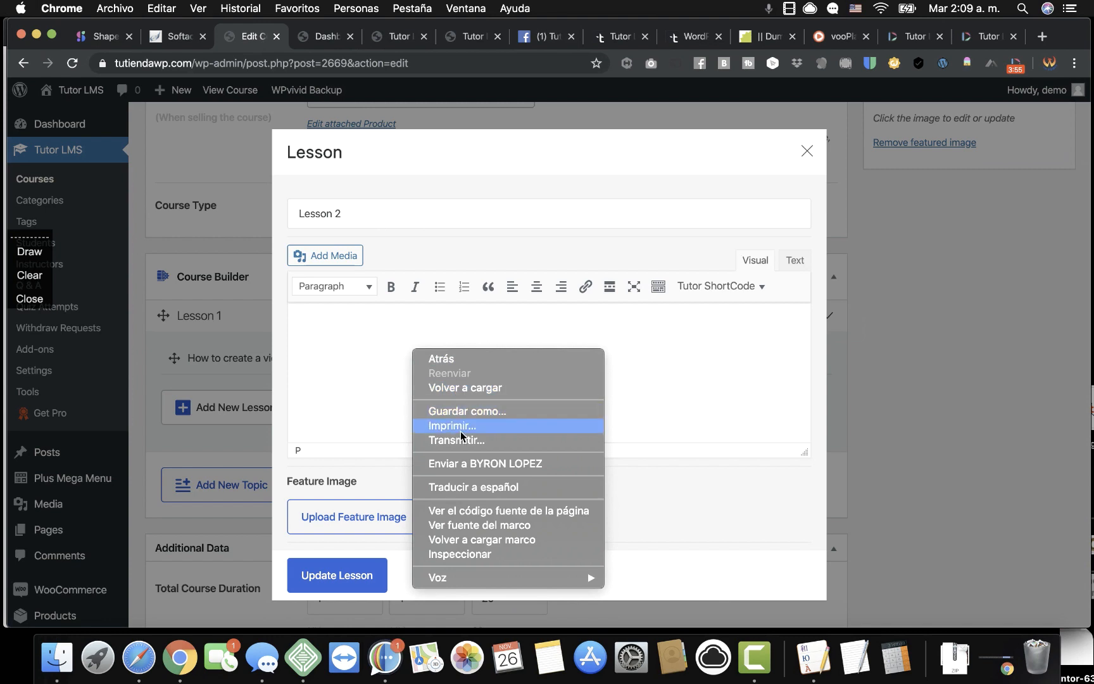
pyautogui.press('Escape')
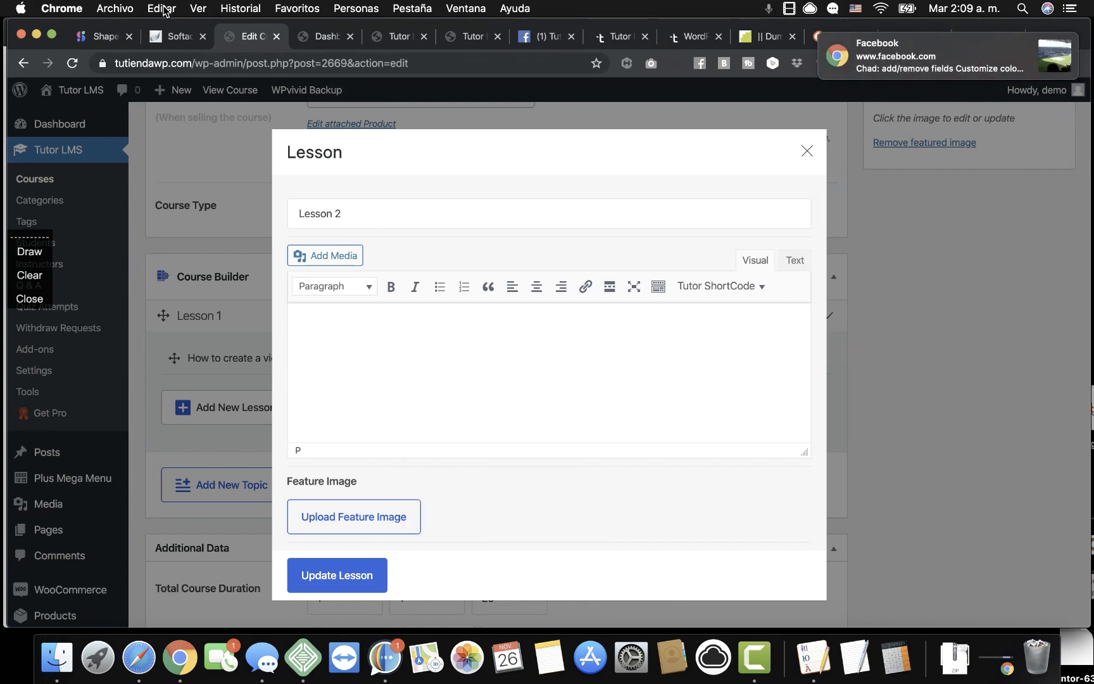
pyautogui.click(162, 9)
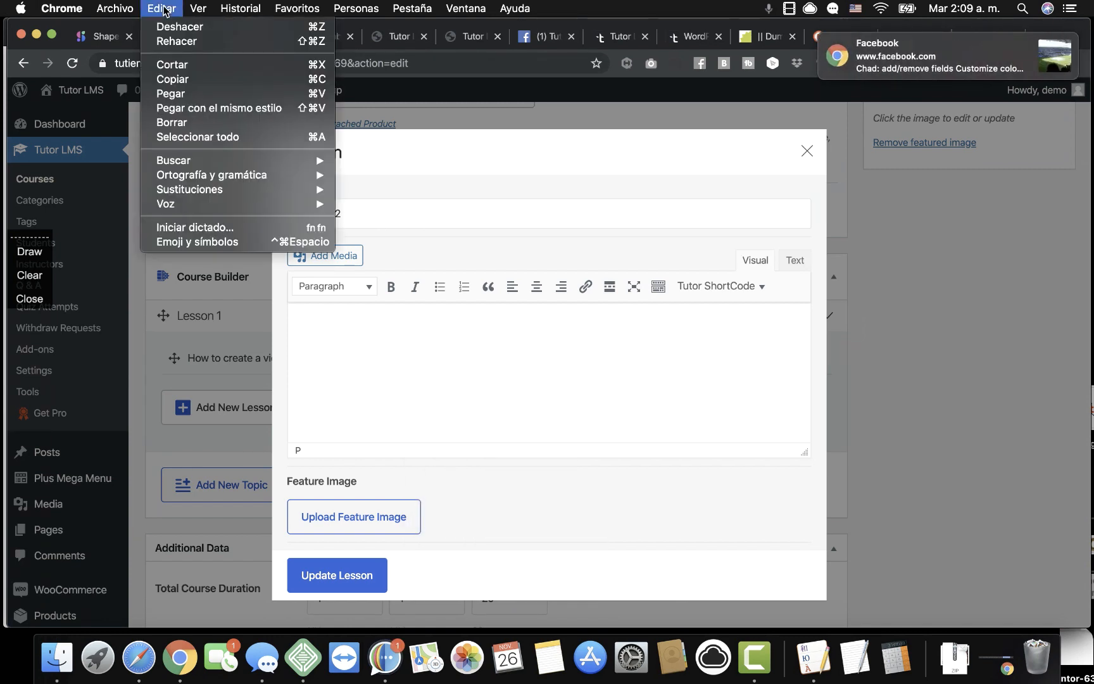
pyautogui.click(208, 116)
pyautogui.scroll(-2, 305, 353)
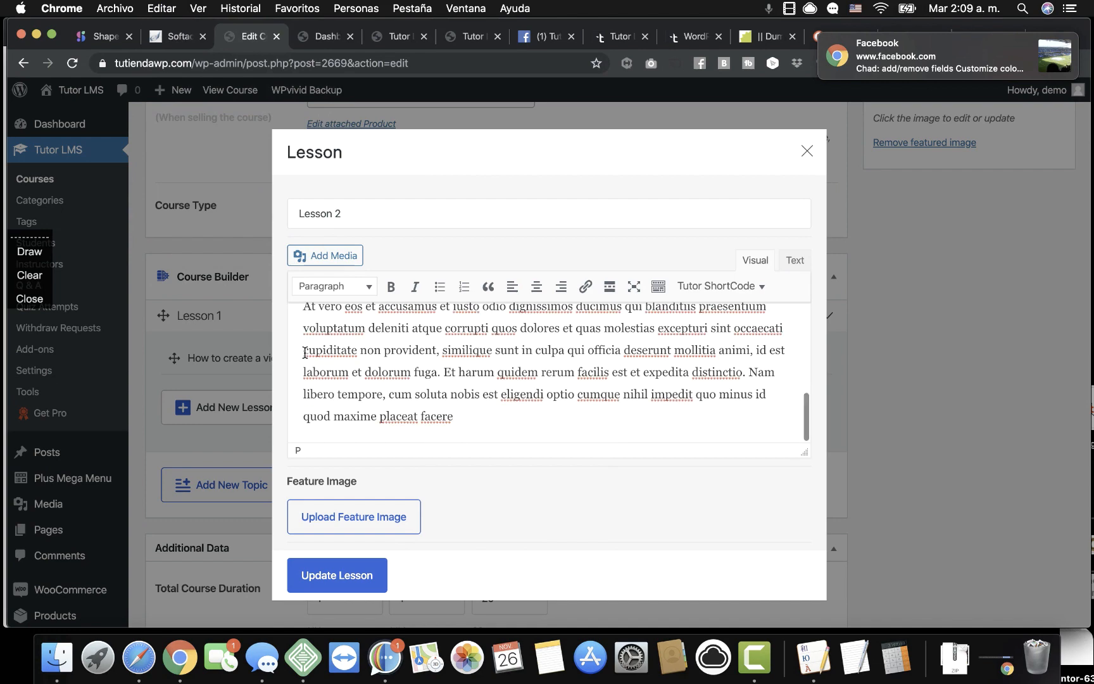
pyautogui.scroll(-5, 360, 501)
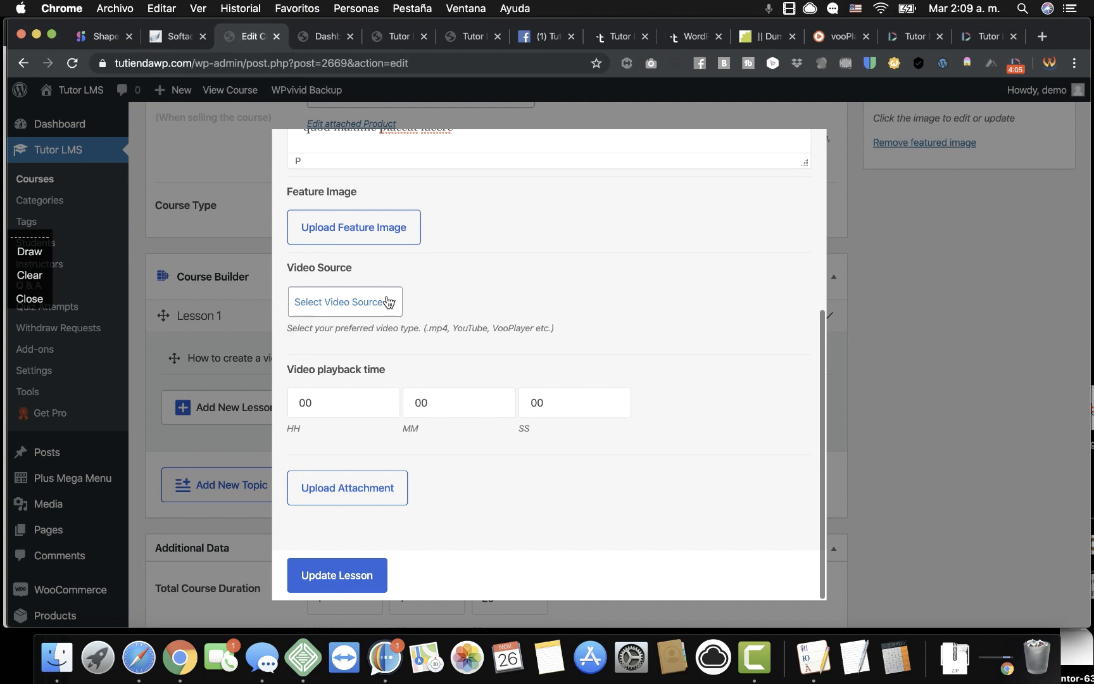
pyautogui.scroll(-1, 387, 438)
pyautogui.scroll(-2, 386, 436)
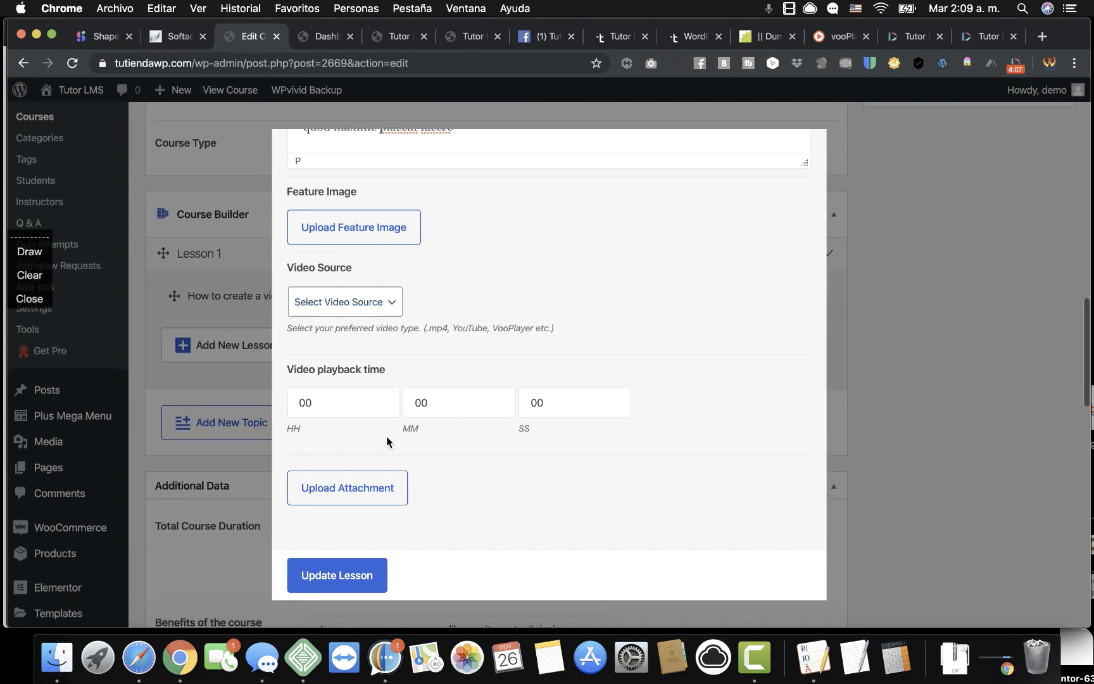
pyautogui.click(357, 580)
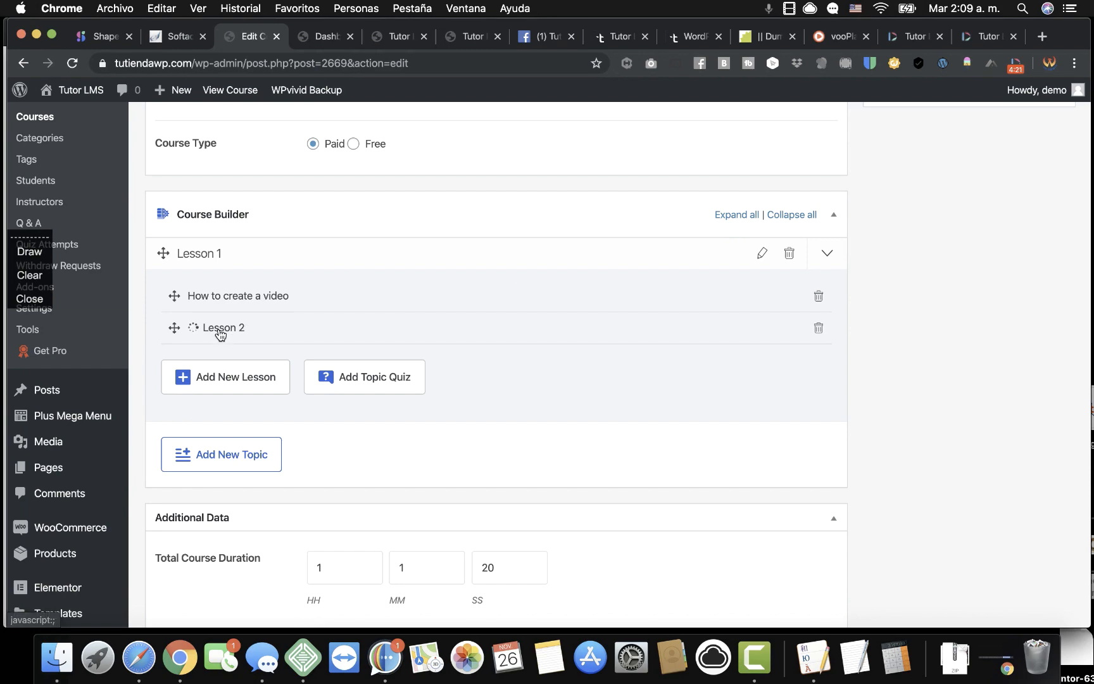
# Retitle the lesson 'How to clear an image' and save it again.
pyautogui.scroll(5, 408, 222)
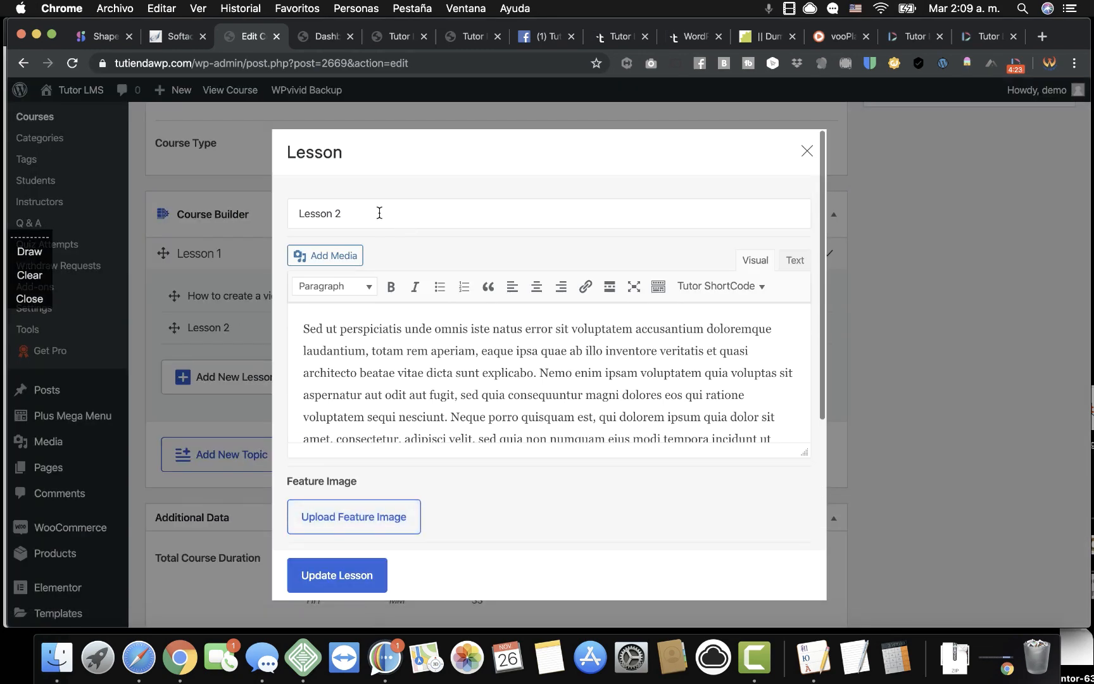
pyautogui.click(387, 211)
pyautogui.press('super+a')
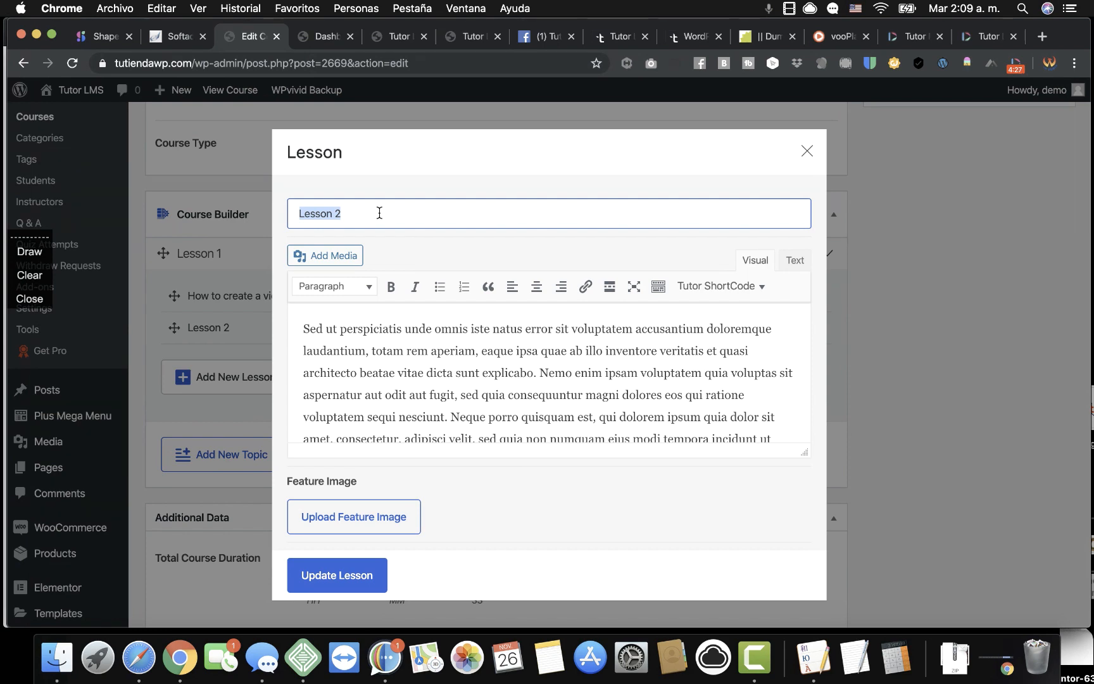
pyautogui.write('How to clear an image')
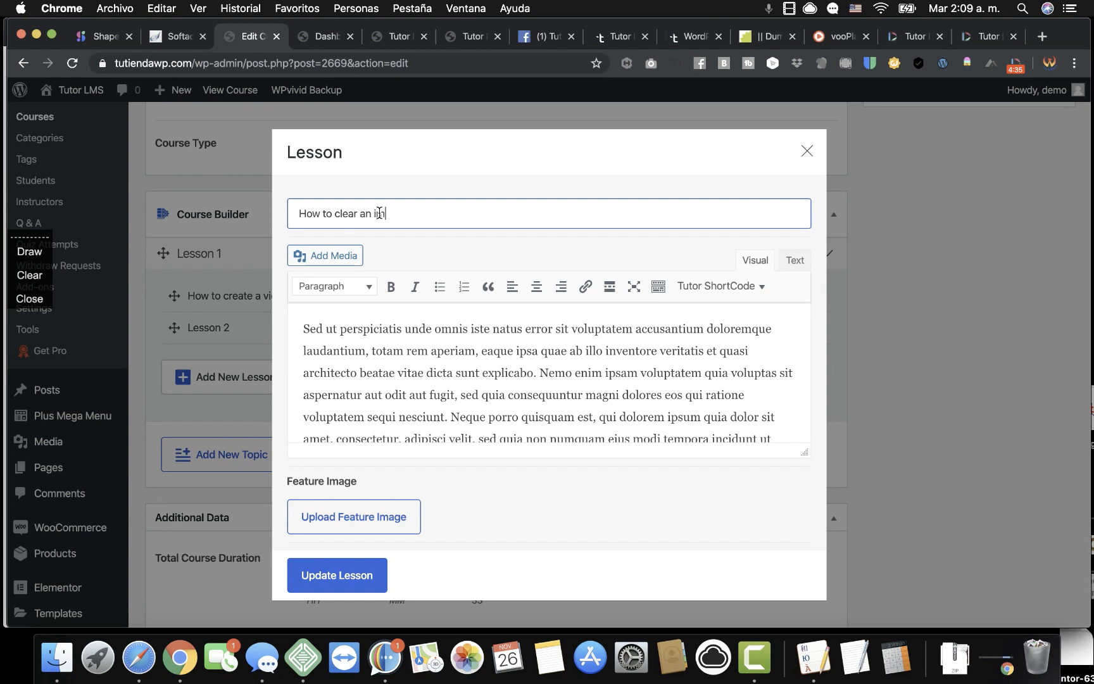
pyautogui.click(343, 576)
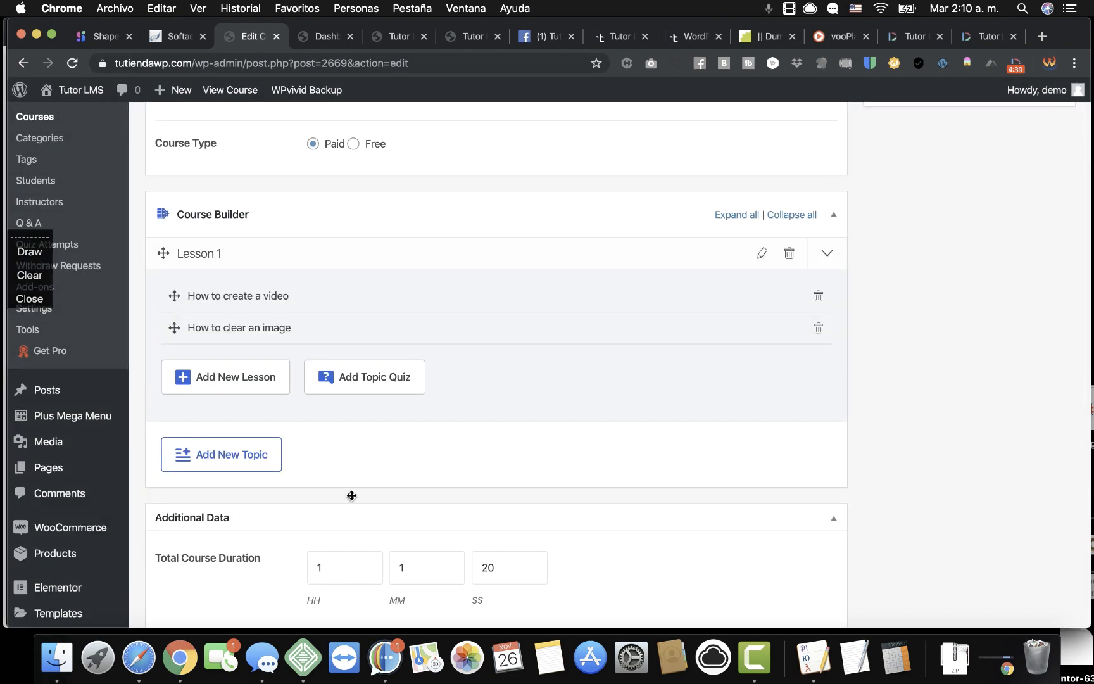
pyautogui.scroll(-2, 475, 418)
pyautogui.scroll(2, 481, 435)
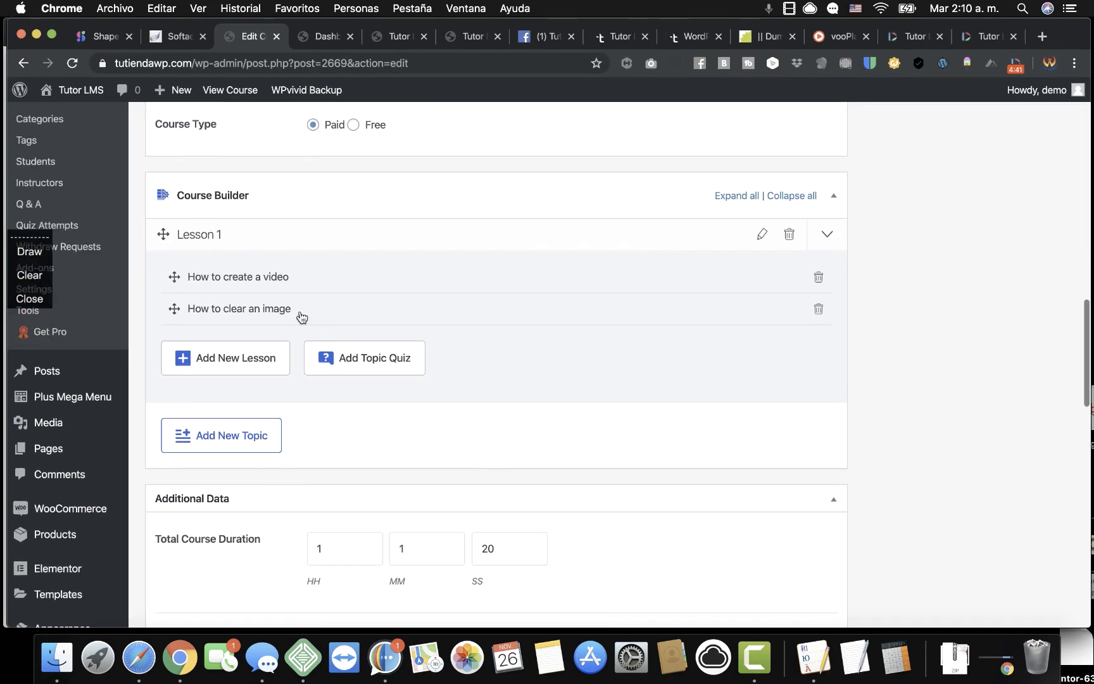
pyautogui.scroll(-5, 405, 368)
pyautogui.scroll(10, 440, 395)
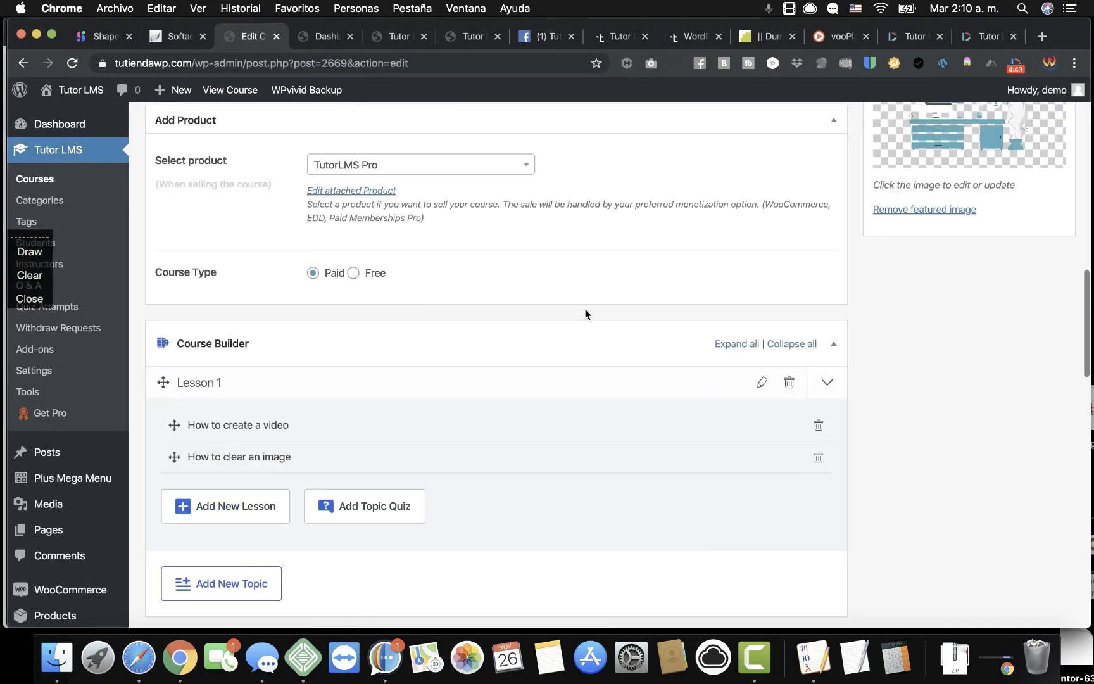
pyautogui.scroll(10, 767, 357)
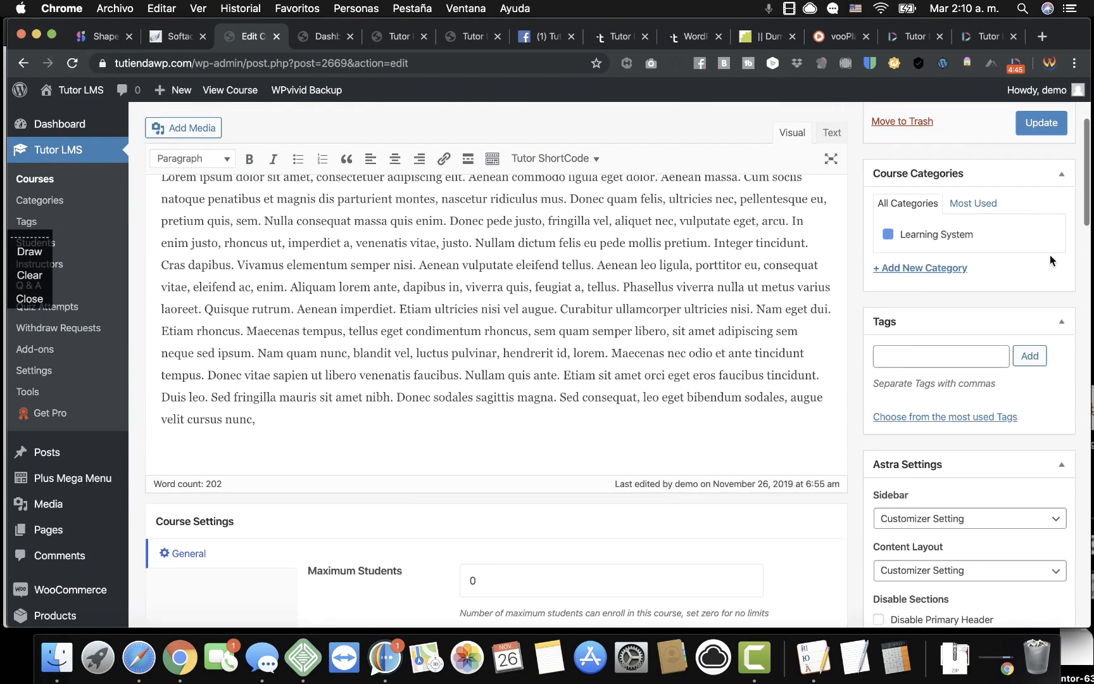
# Update the course and reload its public page to see both lessons under Lesson 1.
pyautogui.click(1038, 181)
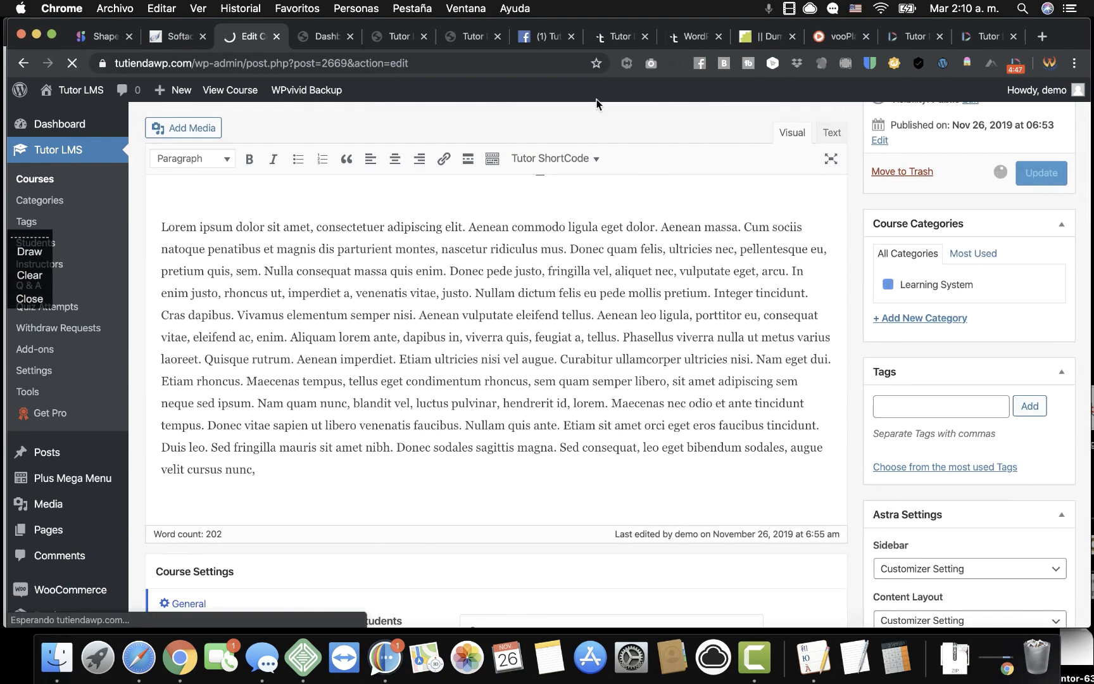
pyautogui.click(325, 36)
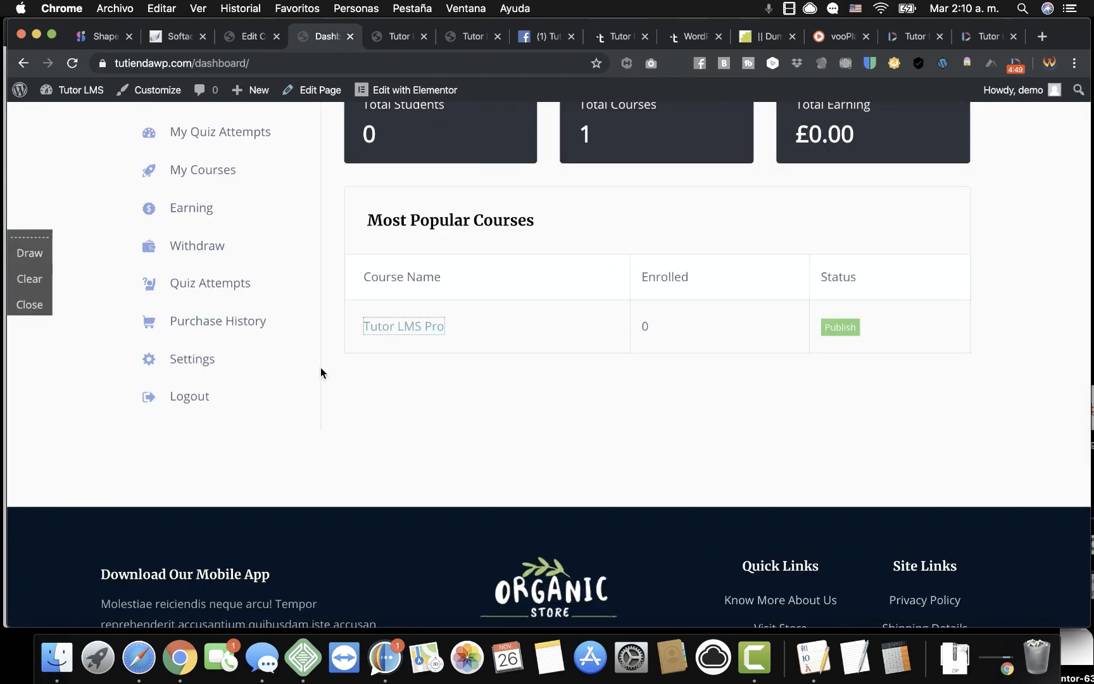
pyautogui.click(72, 63)
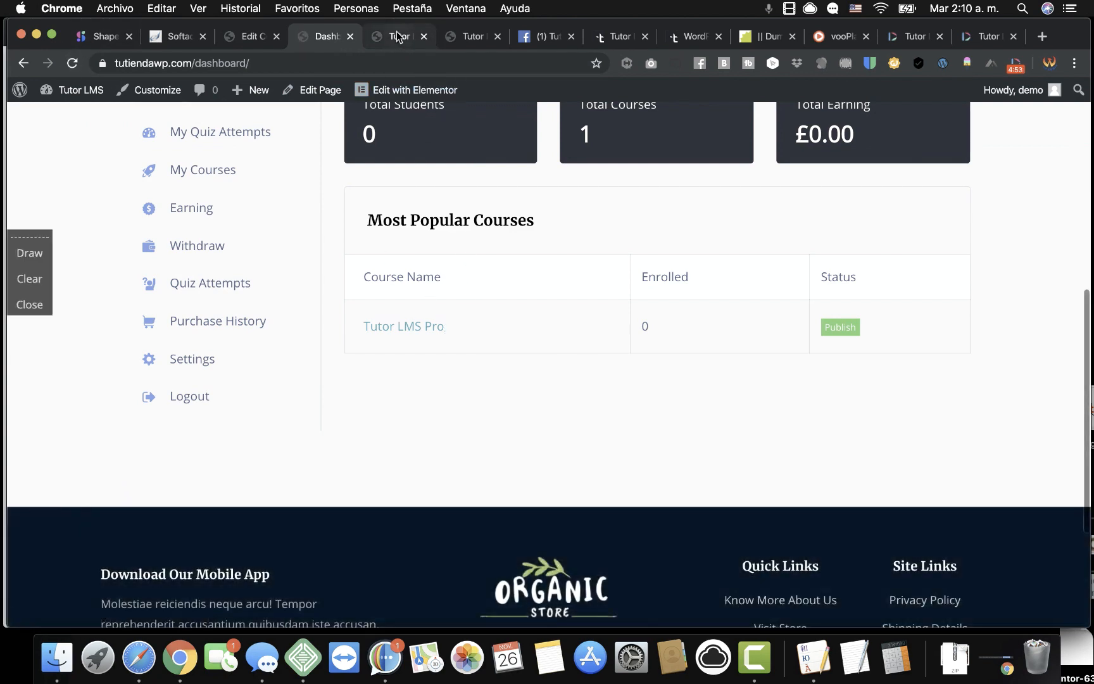
pyautogui.click(397, 36)
pyautogui.click(72, 64)
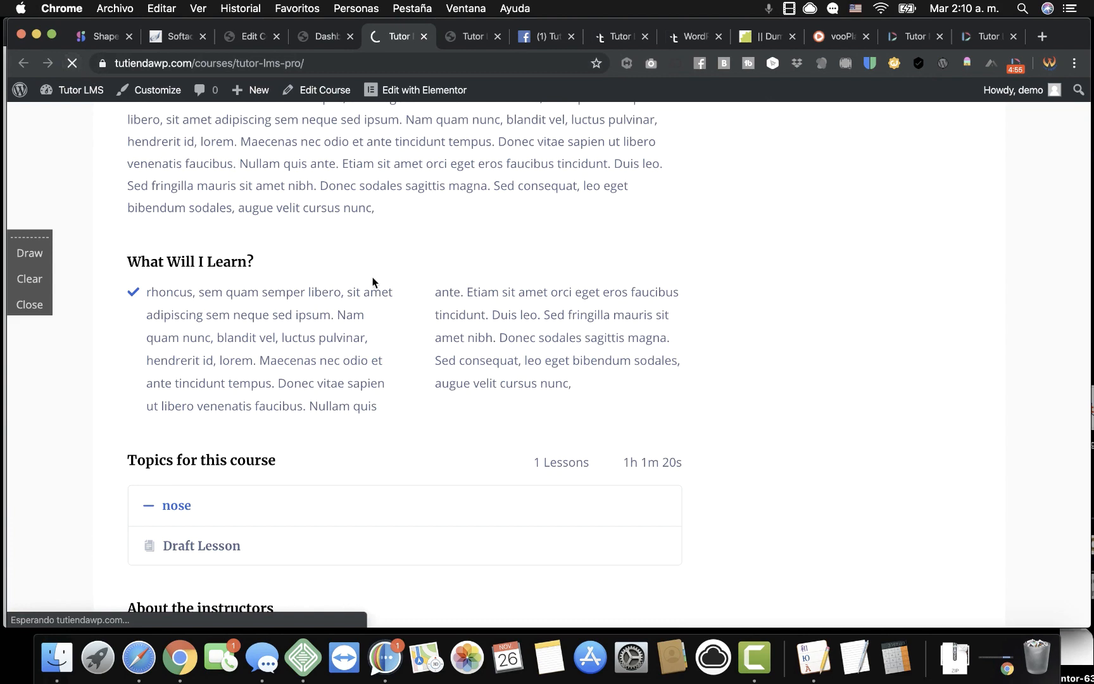
pyautogui.scroll(-3, 380, 361)
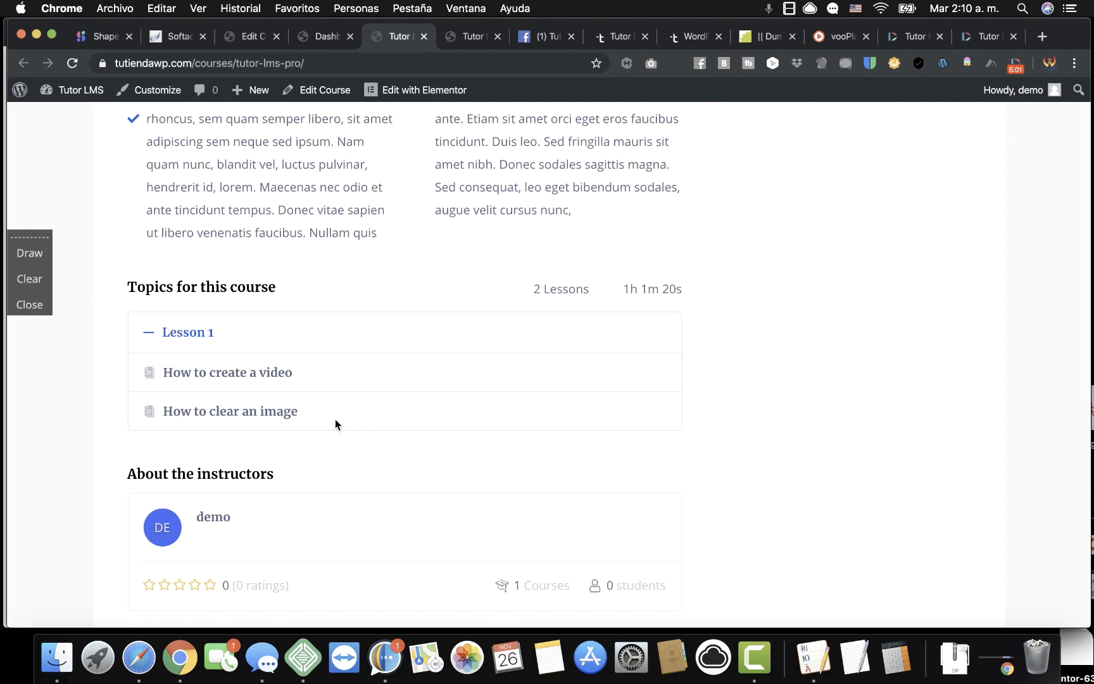
# Set the How to create a video lesson's playback time to 20 minutes and update it.
pyautogui.click(249, 39)
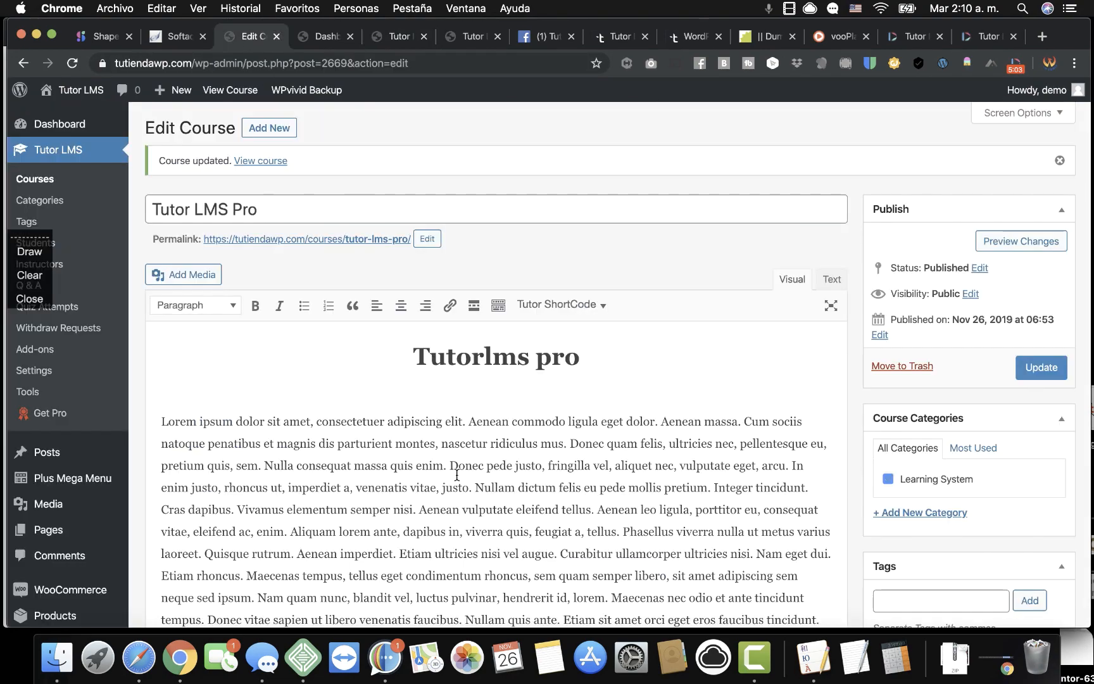
pyautogui.scroll(-15, 561, 506)
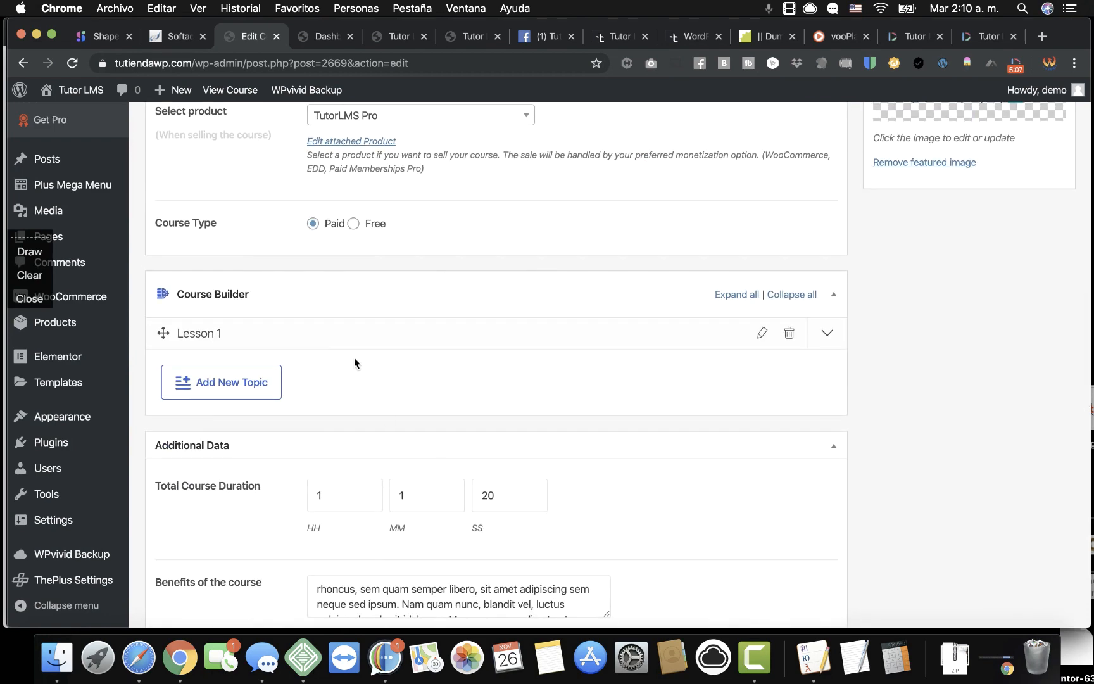
pyautogui.scroll(2, 354, 358)
pyautogui.scroll(-2, 288, 368)
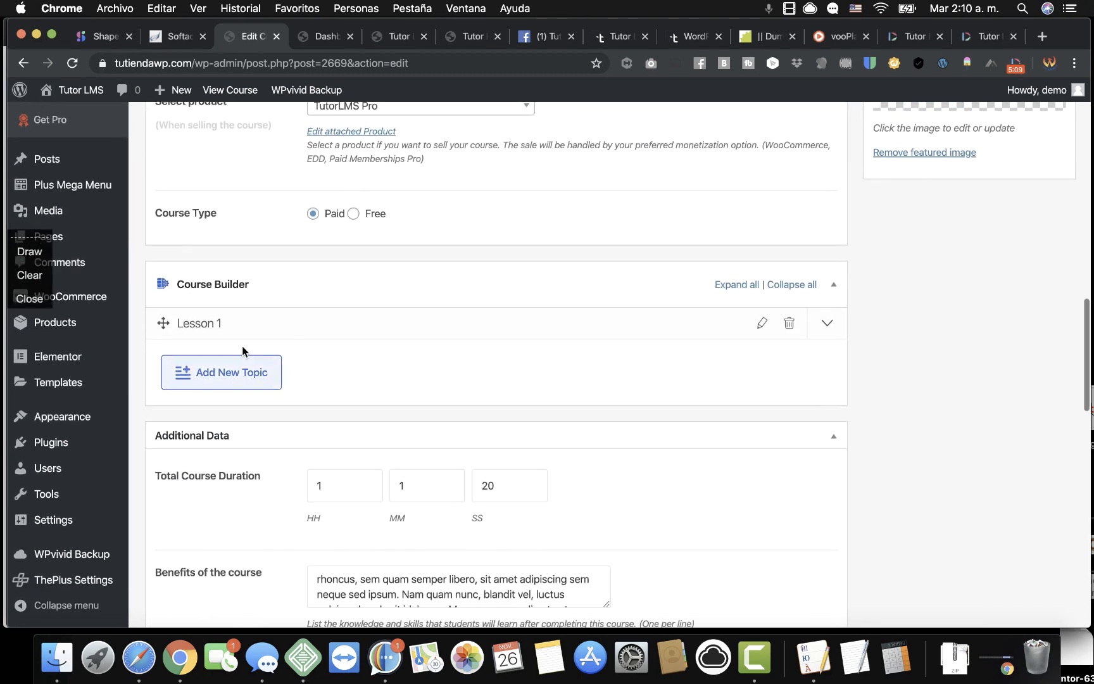
pyautogui.click(210, 323)
pyautogui.click(238, 365)
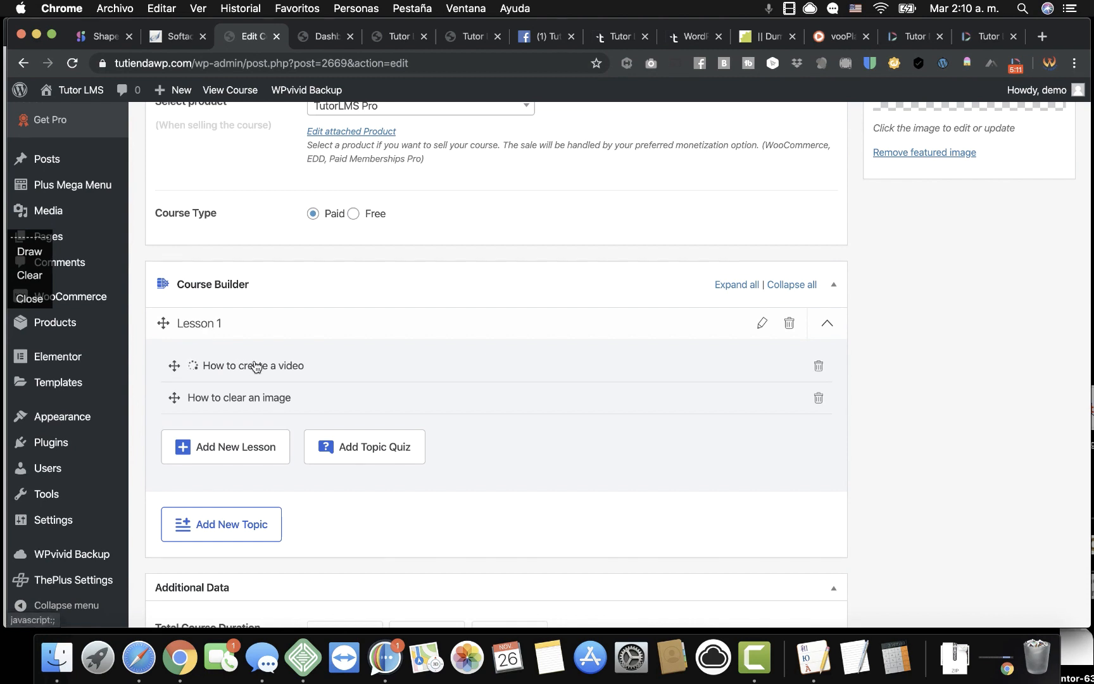
pyautogui.scroll(-6, 420, 457)
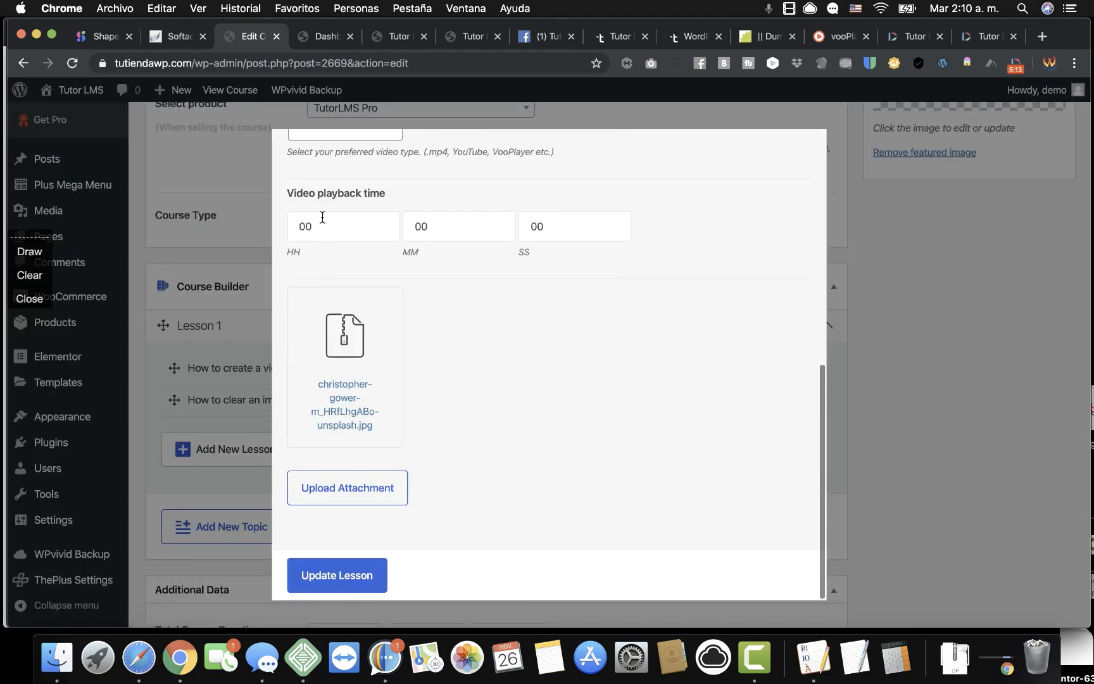
pyautogui.doubleClick(322, 217)
pyautogui.doubleClick(421, 225)
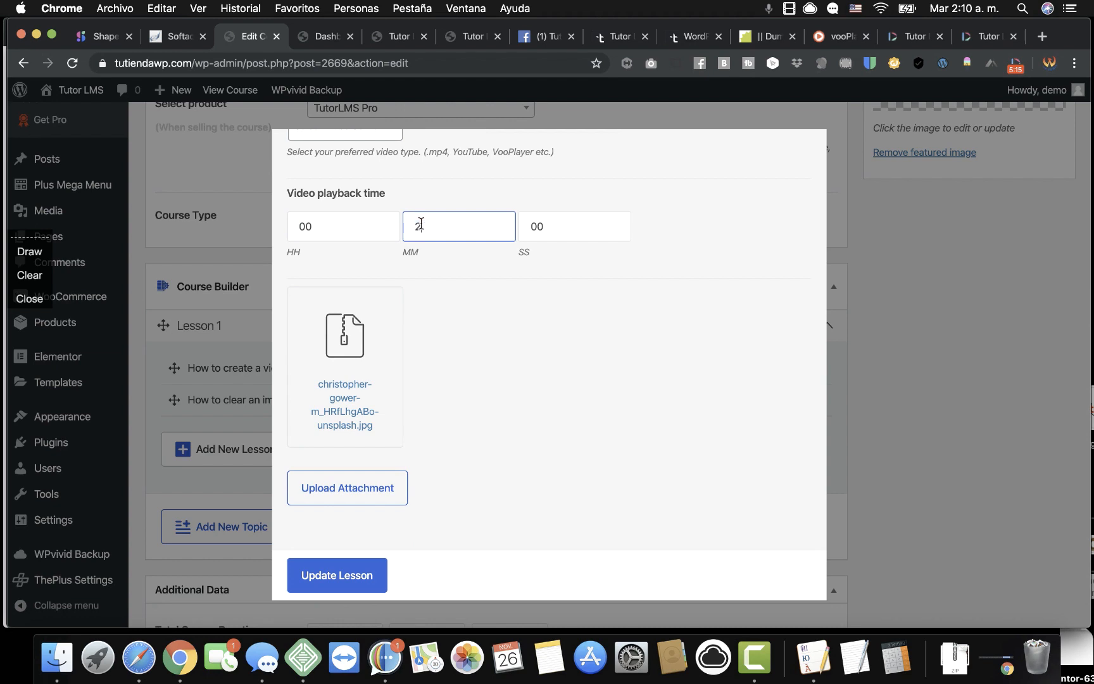
pyautogui.write('20')
pyautogui.click(325, 584)
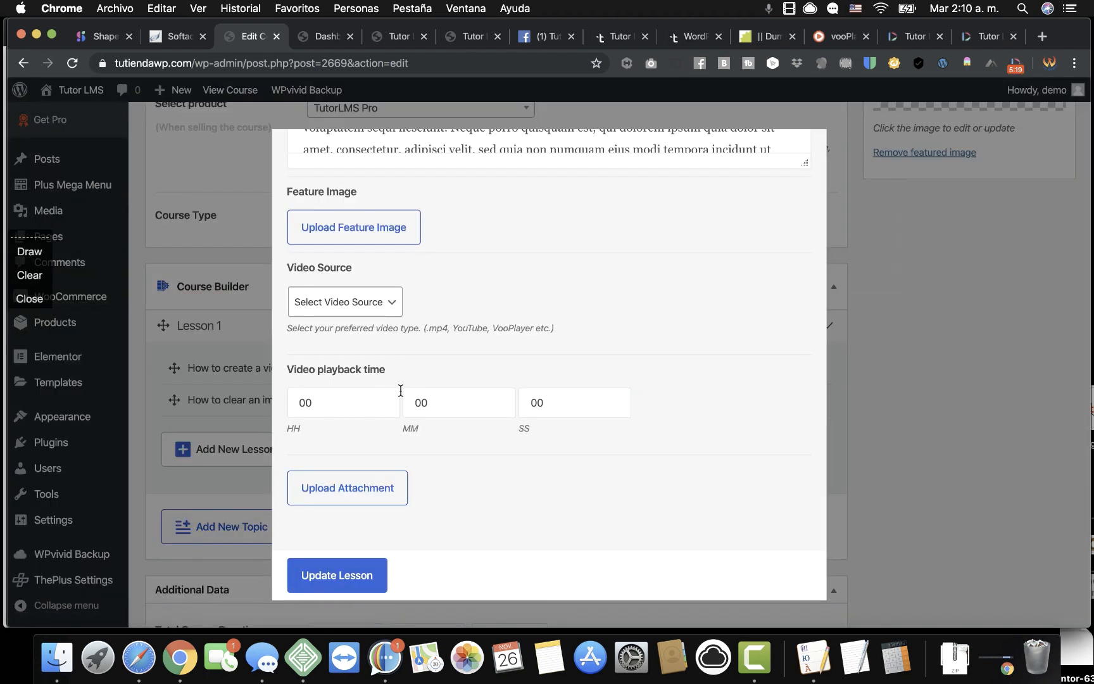
# Set the How to clear an image lesson's playback time to 10 minutes and update it.
pyautogui.click(431, 403)
pyautogui.doubleClick(431, 403)
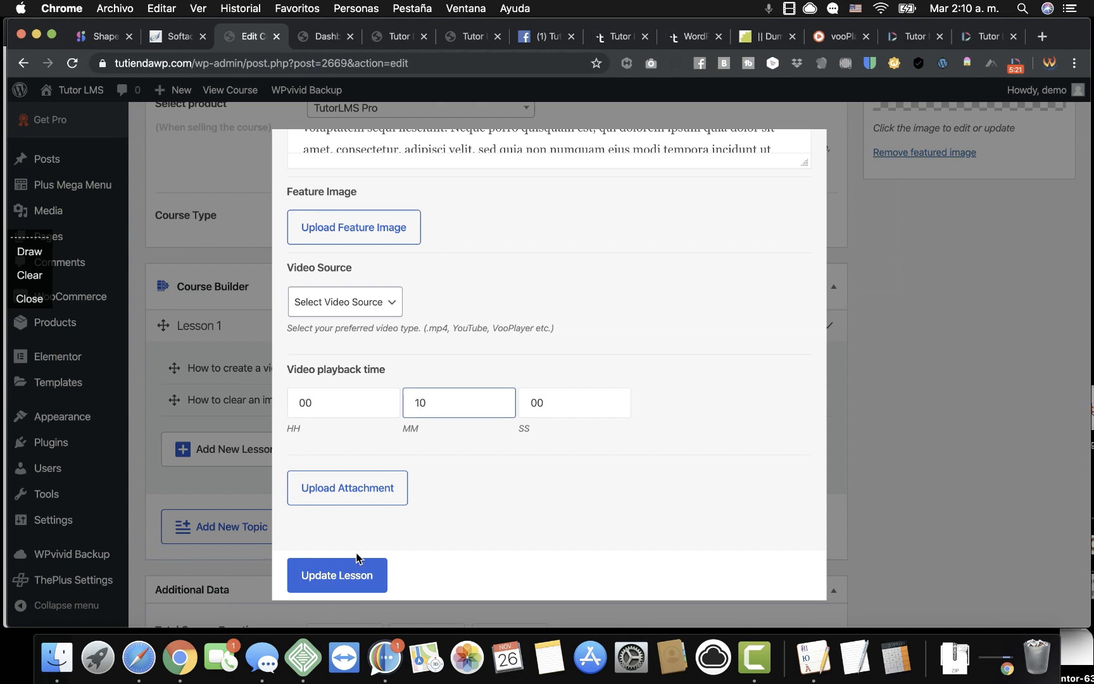
pyautogui.click(324, 577)
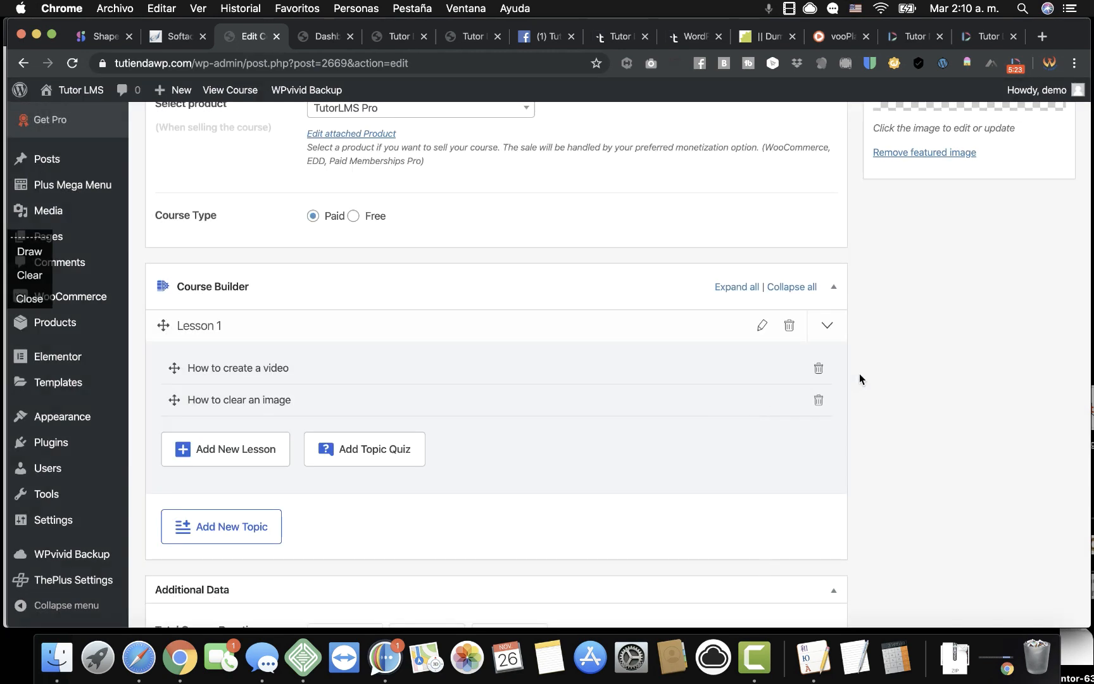
pyautogui.scroll(15, 859, 373)
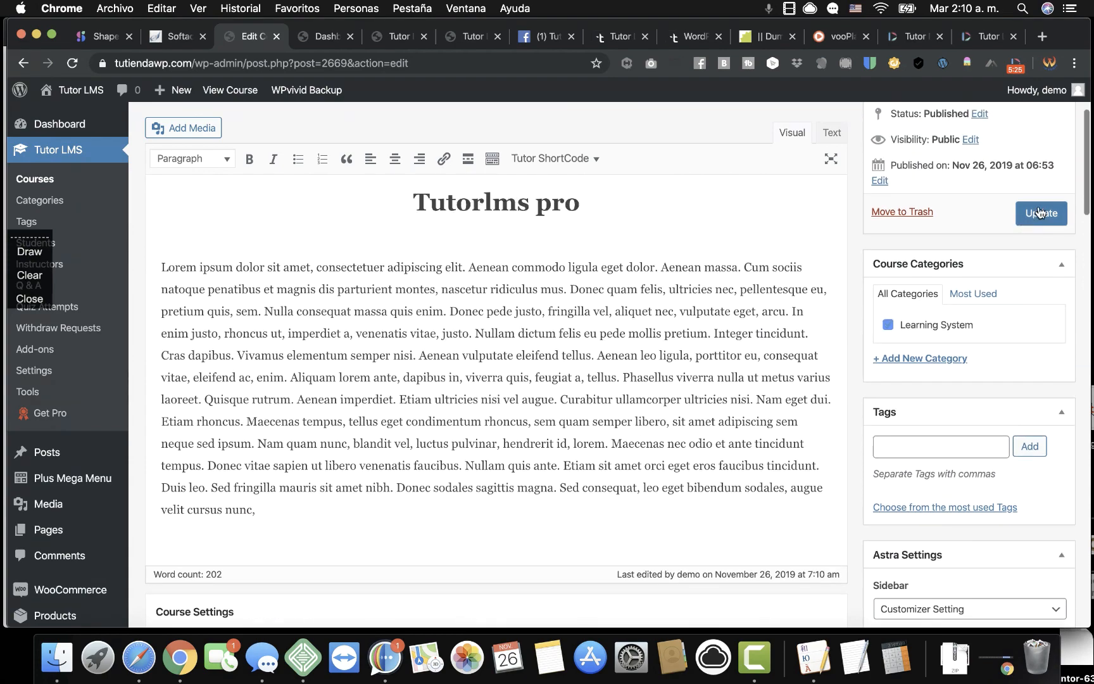
# Update the course and expand Lesson 1 in the Course Builder.
pyautogui.click(1039, 213)
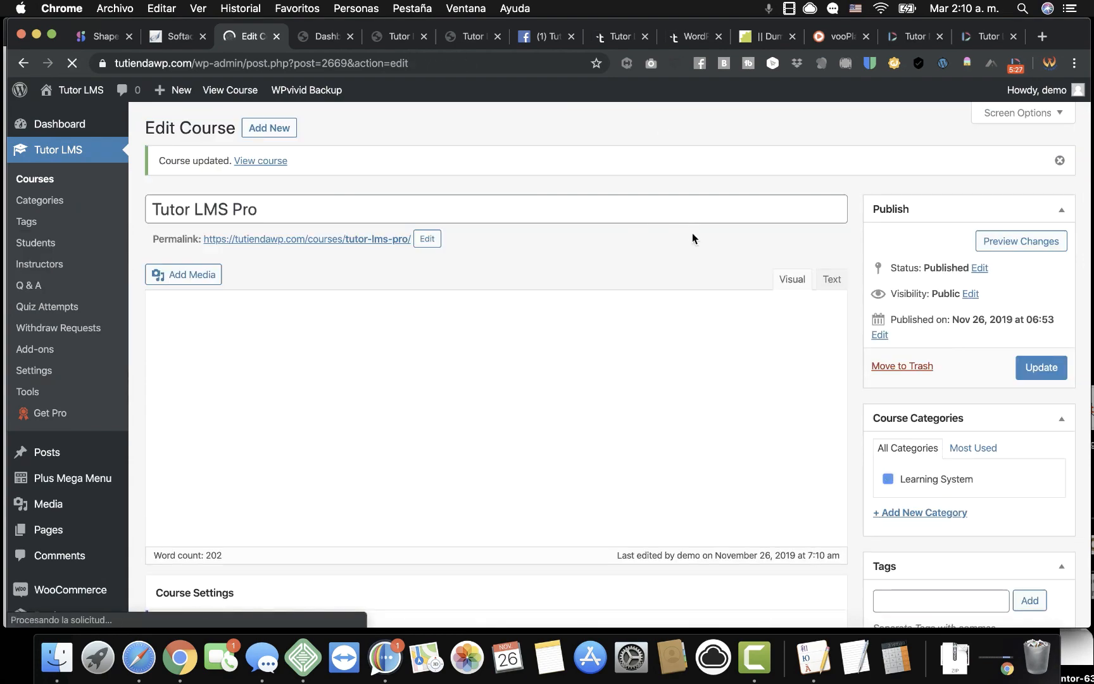
pyautogui.scroll(-12, 864, 386)
pyautogui.scroll(-6, 864, 387)
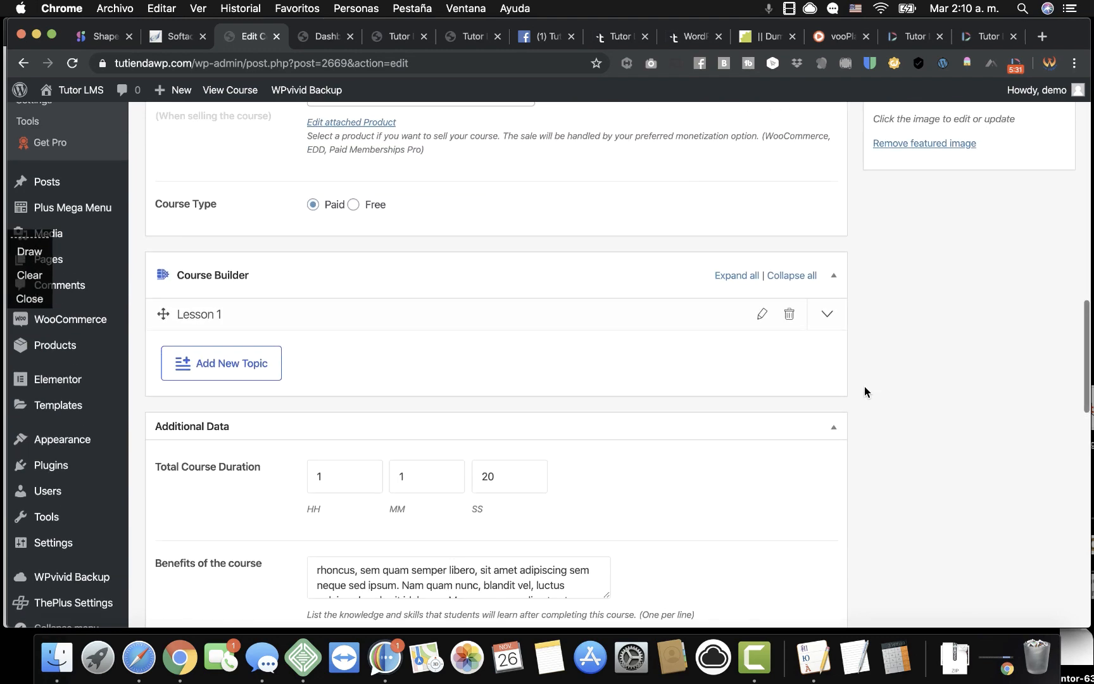
pyautogui.scroll(-9, 865, 389)
pyautogui.scroll(-8, 864, 391)
pyautogui.scroll(7, 864, 392)
pyautogui.scroll(9, 864, 386)
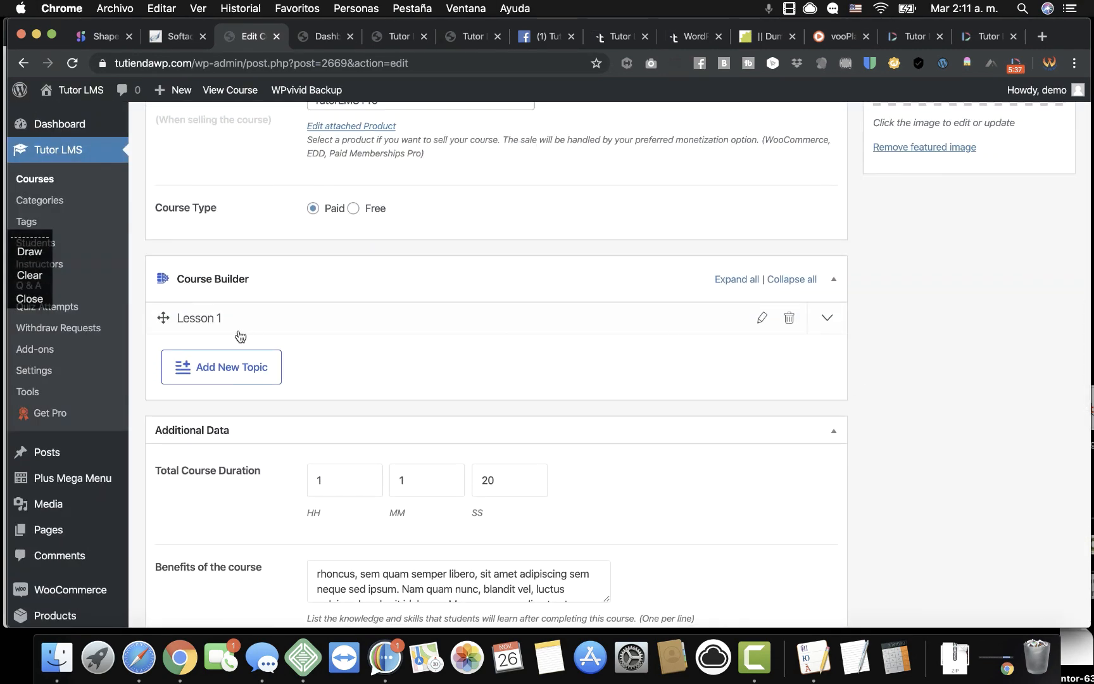
pyautogui.click(204, 326)
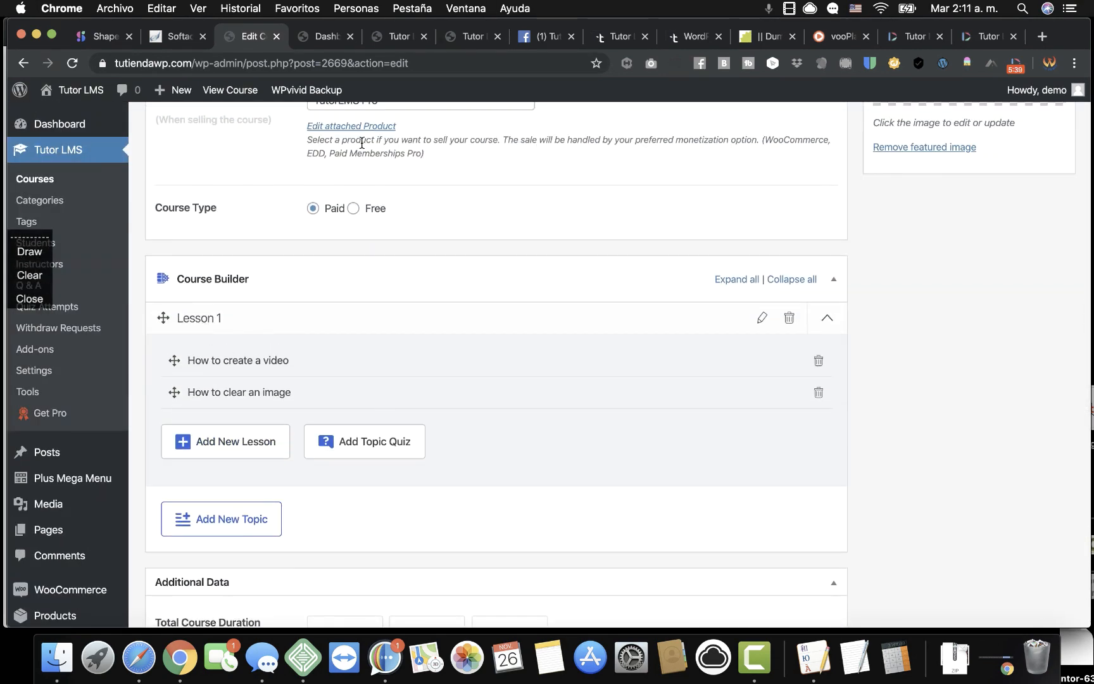
# Check that the public course page shows 2 lessons and 1h 1m 20s, then return to editing.
pyautogui.click(396, 36)
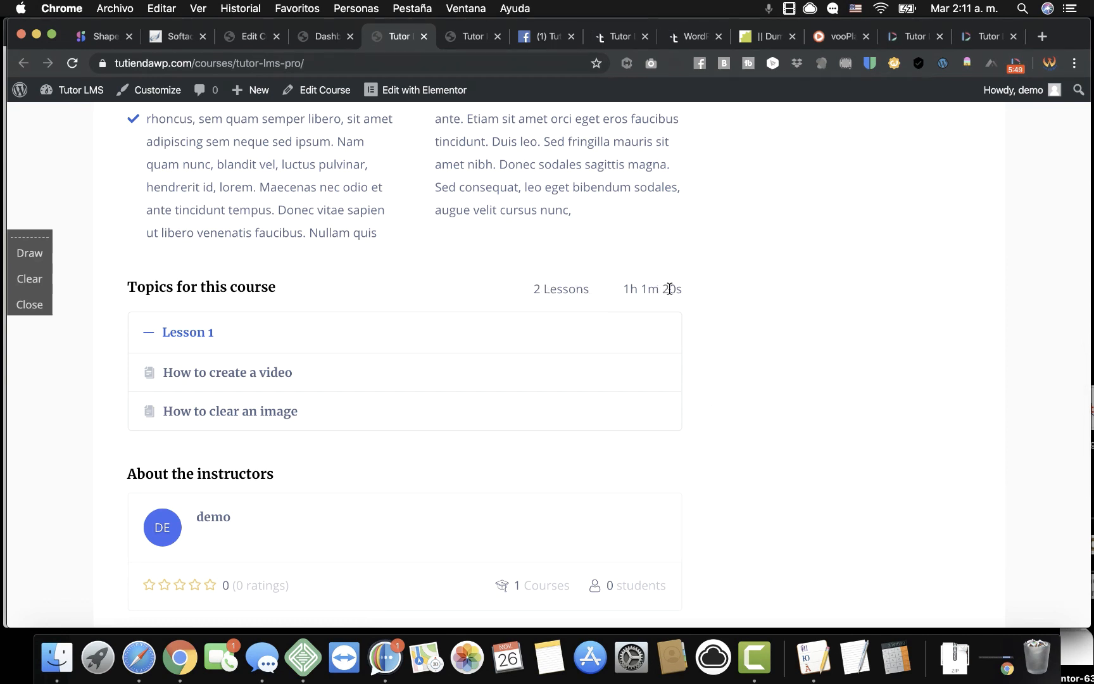
pyautogui.scroll(-3, 248, 408)
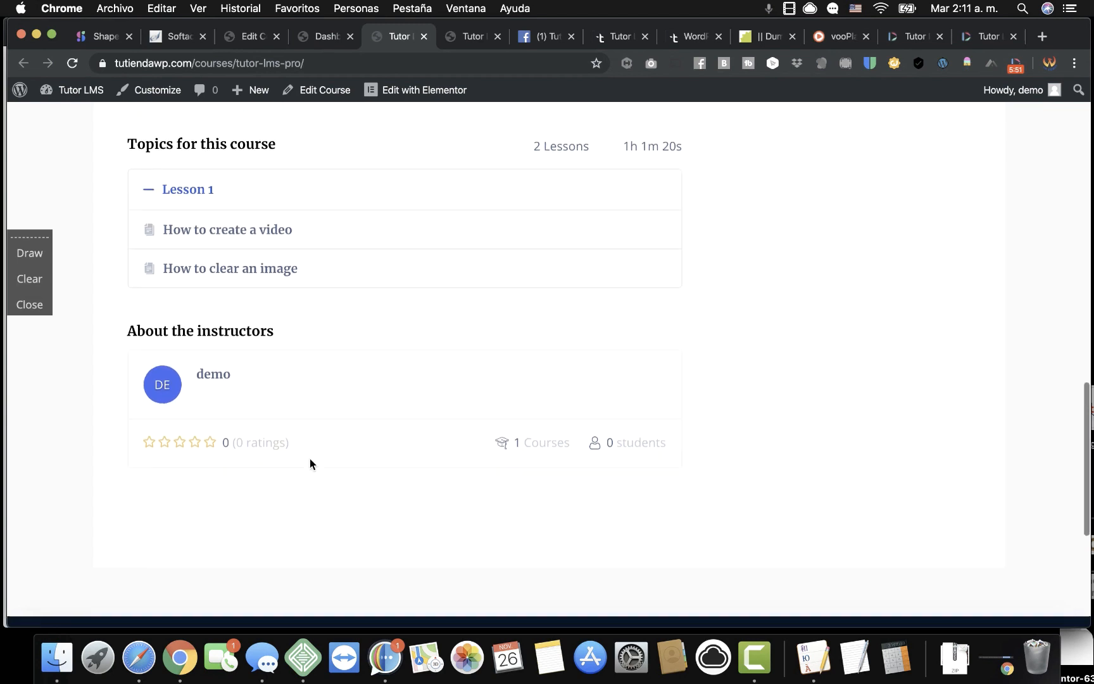
pyautogui.click(253, 37)
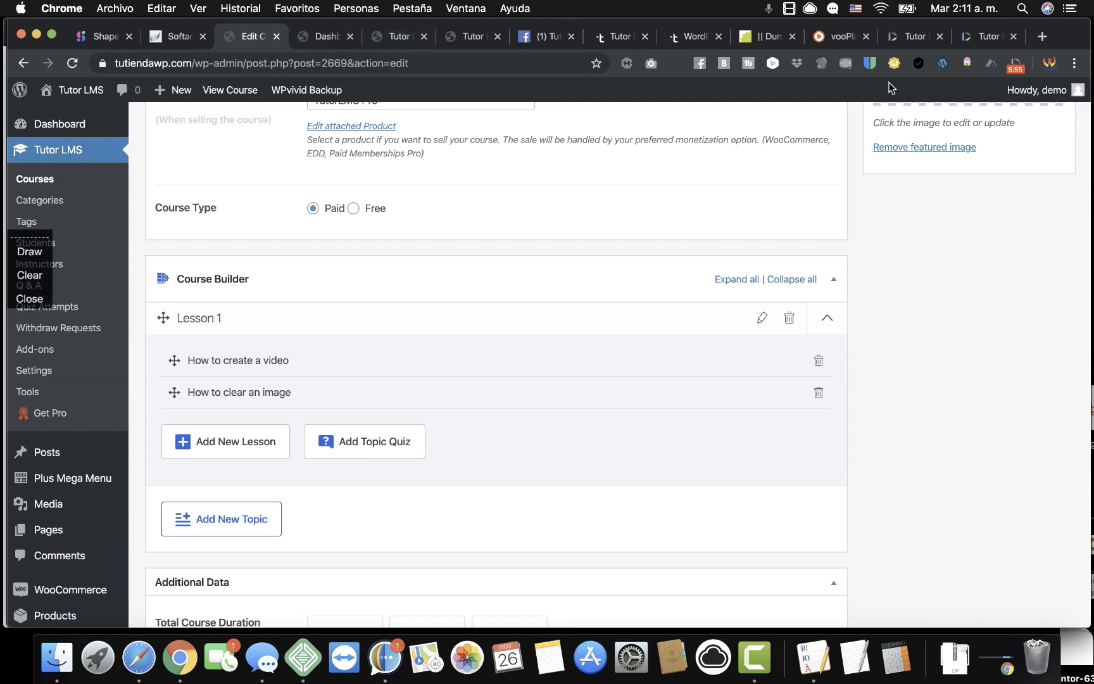
# Copy the Intro Digi embed code from the vooPlayer video library.
pyautogui.click(844, 43)
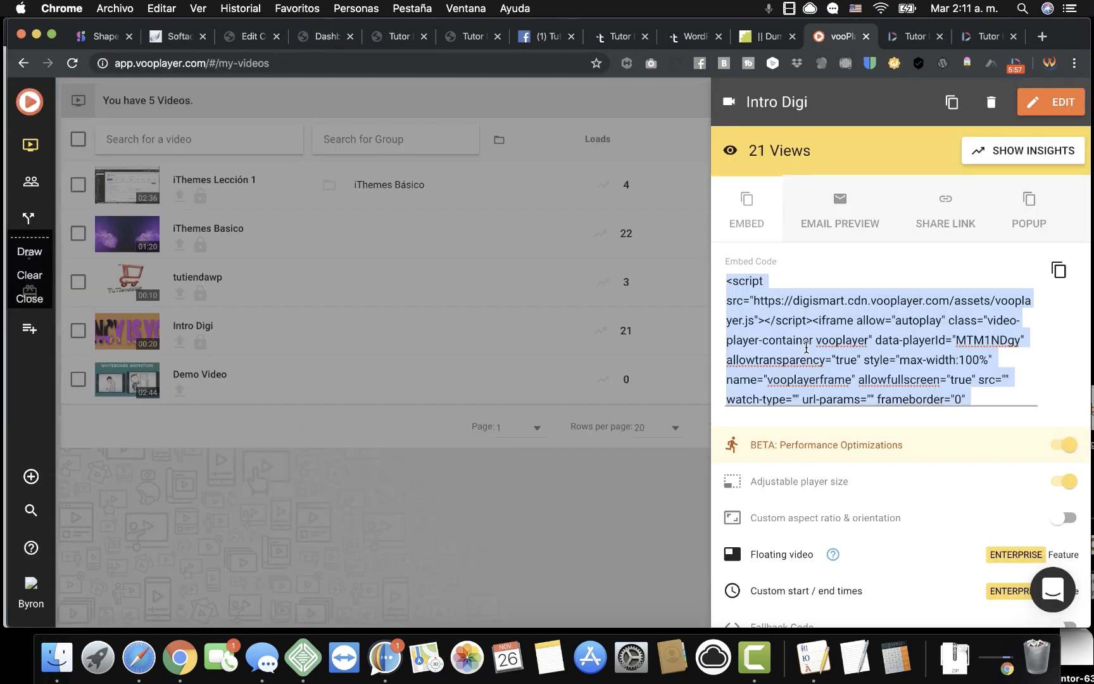
pyautogui.rightClick(806, 347)
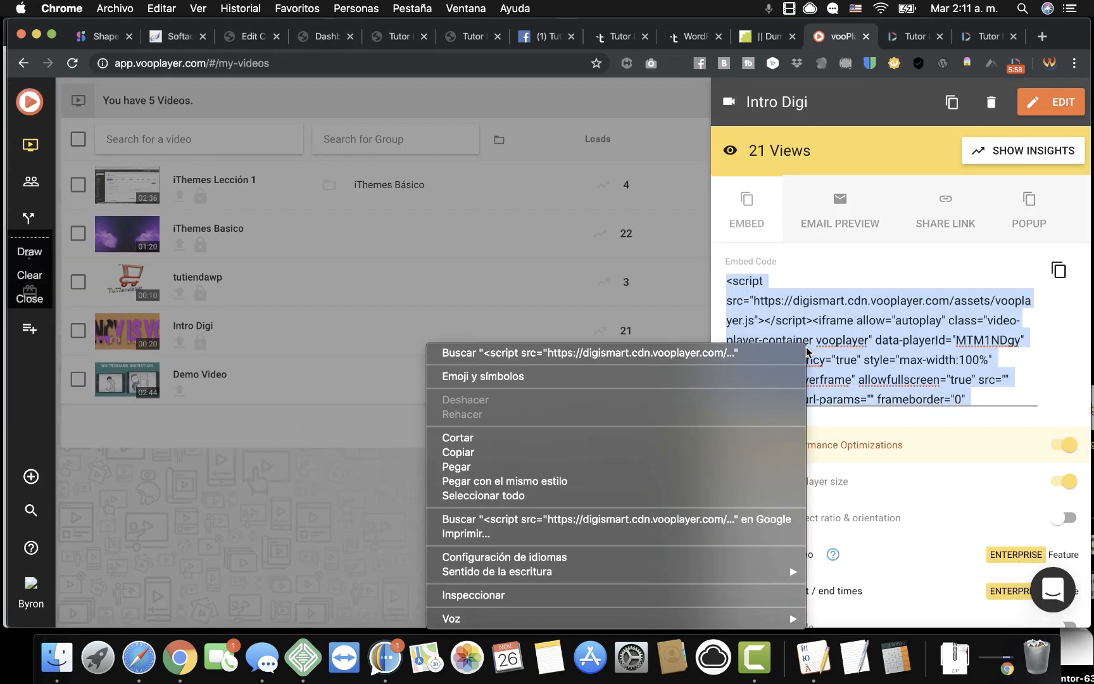
pyautogui.click(510, 450)
# Set How to create a video's source to Embedded, paste the embed code, and update the lesson.
pyautogui.click(248, 37)
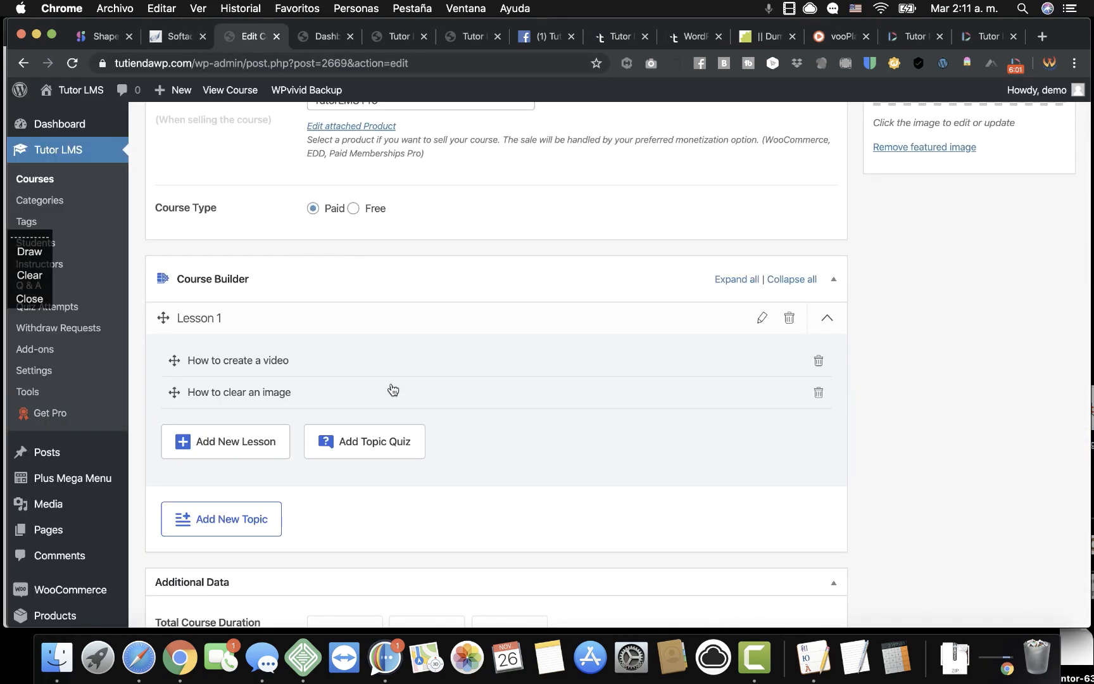
pyautogui.click(241, 365)
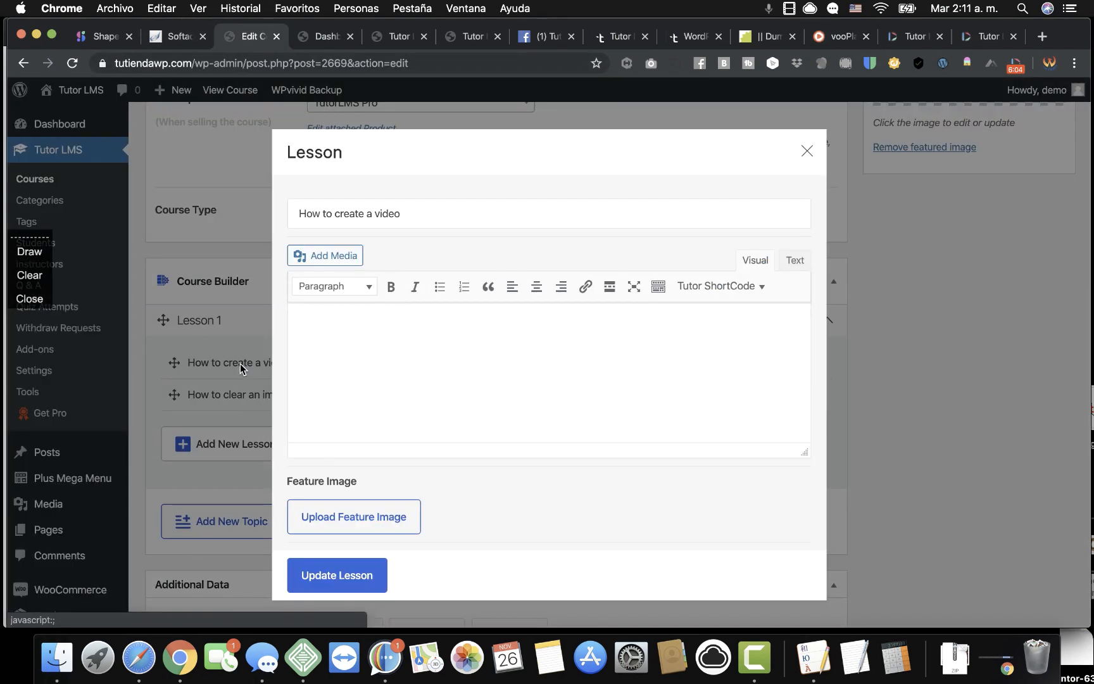
pyautogui.scroll(-10, 399, 469)
pyautogui.scroll(3, 345, 242)
pyautogui.click(366, 239)
pyautogui.click(345, 309)
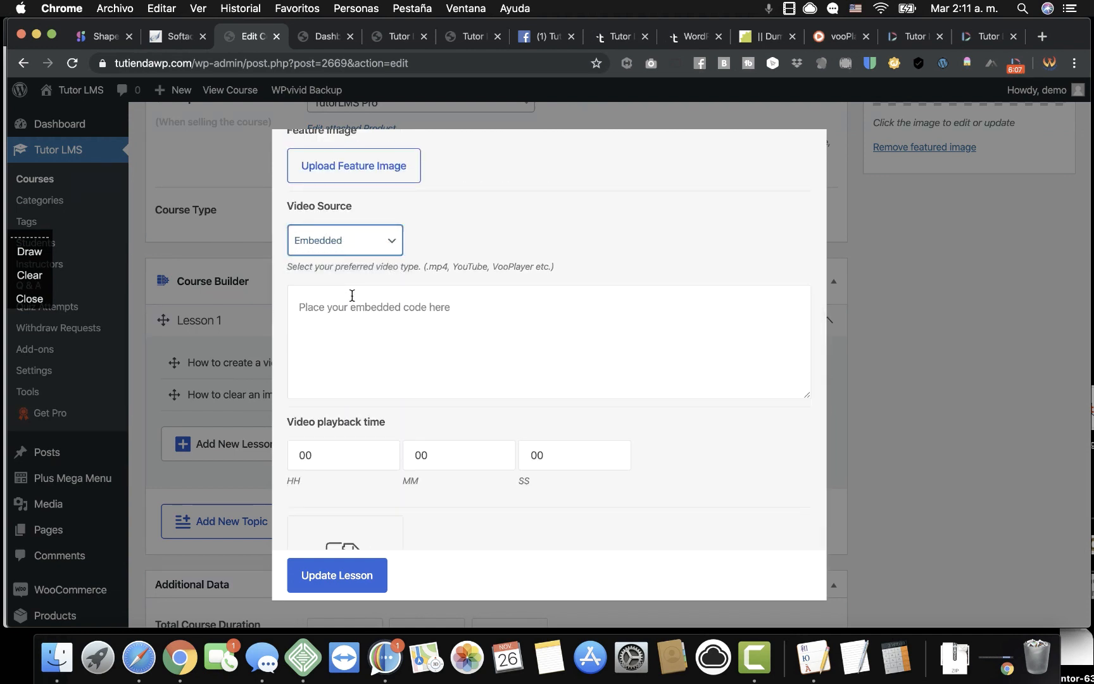
pyautogui.click(379, 316)
pyautogui.rightClick(380, 315)
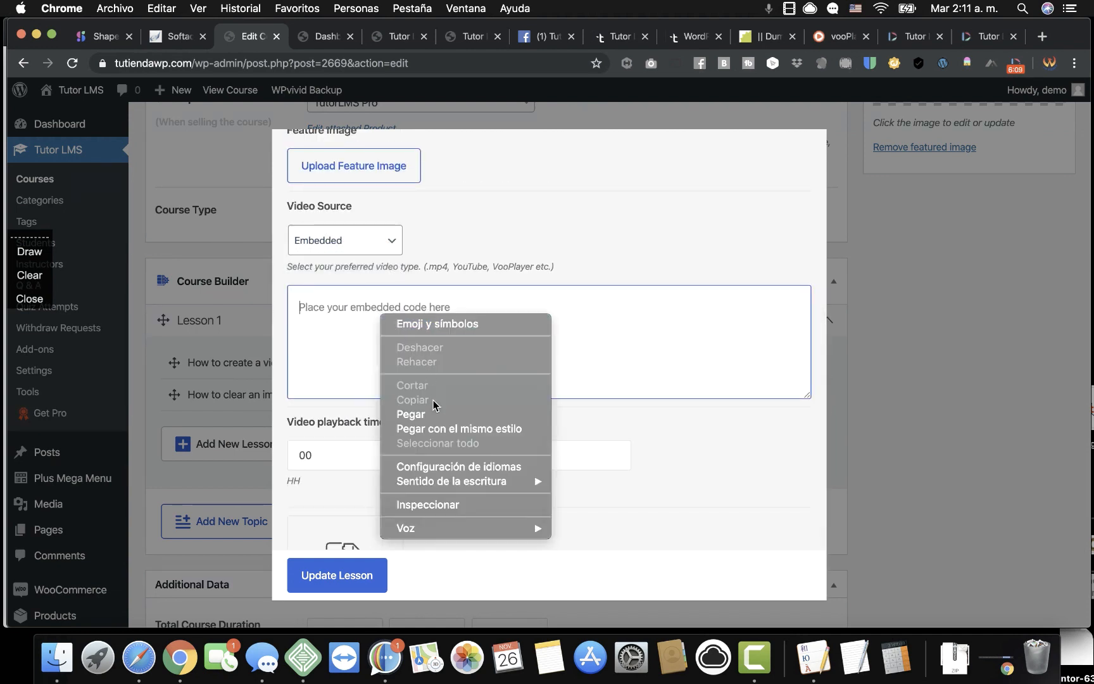
pyautogui.click(411, 415)
pyautogui.click(336, 580)
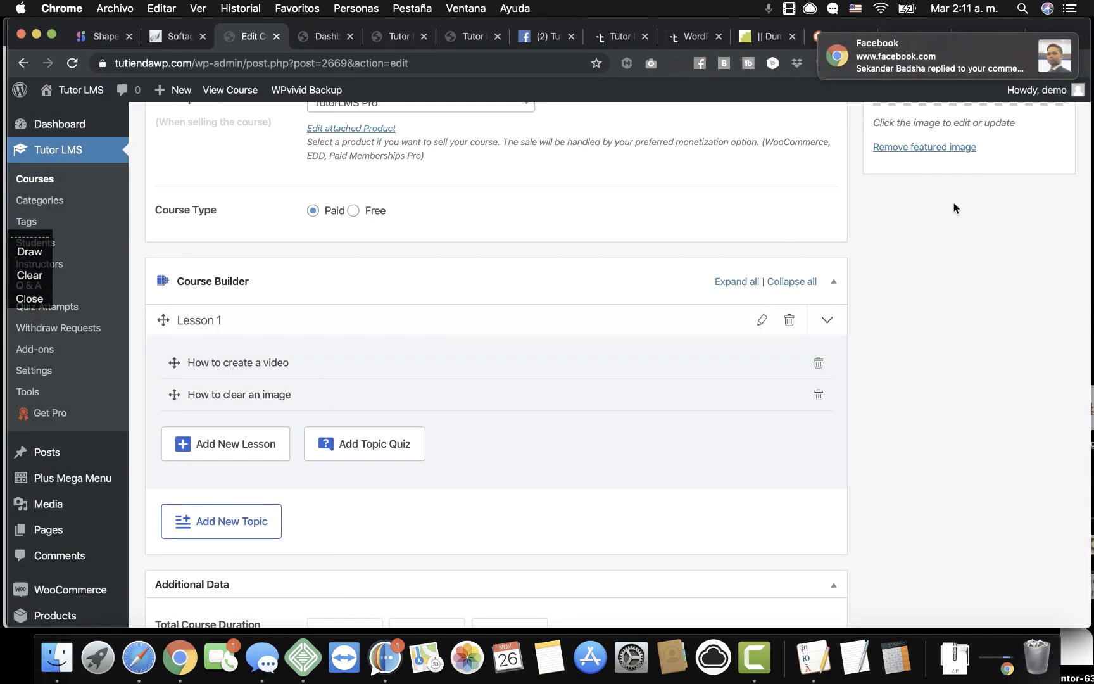
pyautogui.scroll(15, 954, 217)
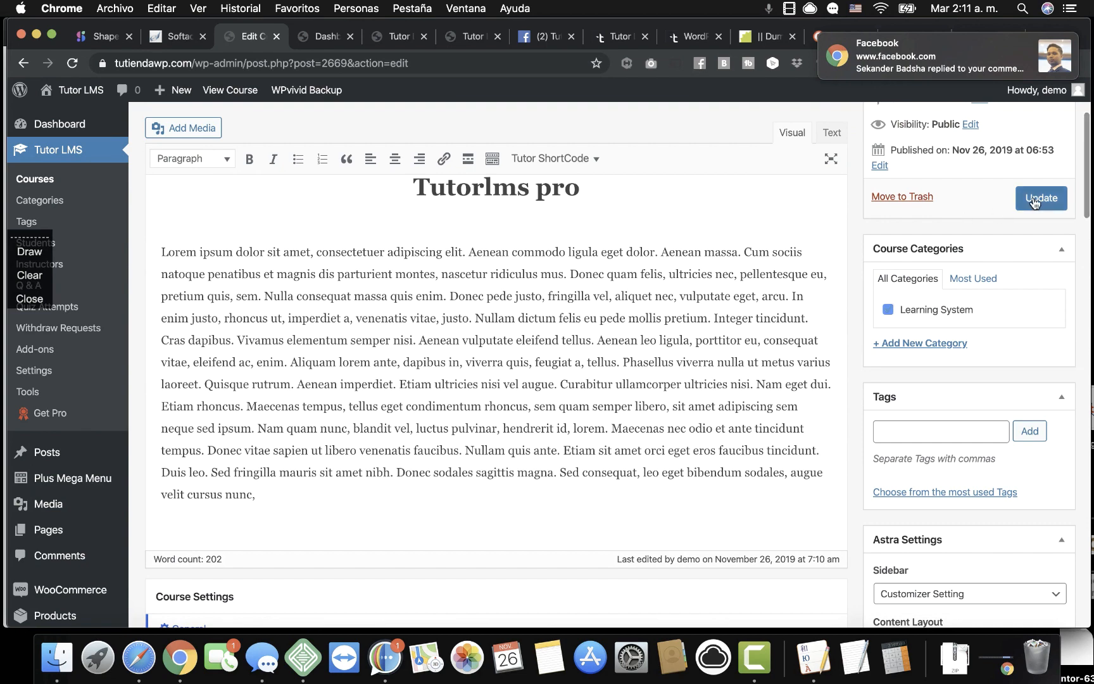
# Update the course to save its changes.
pyautogui.click(1034, 199)
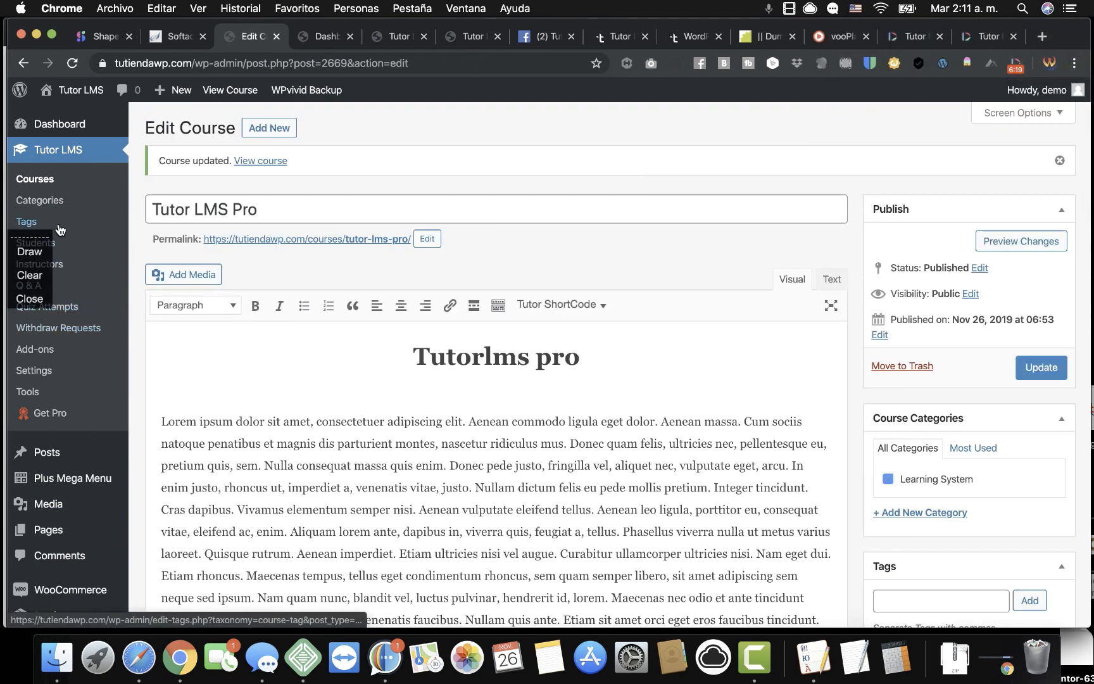
pyautogui.scroll(-4, 405, 471)
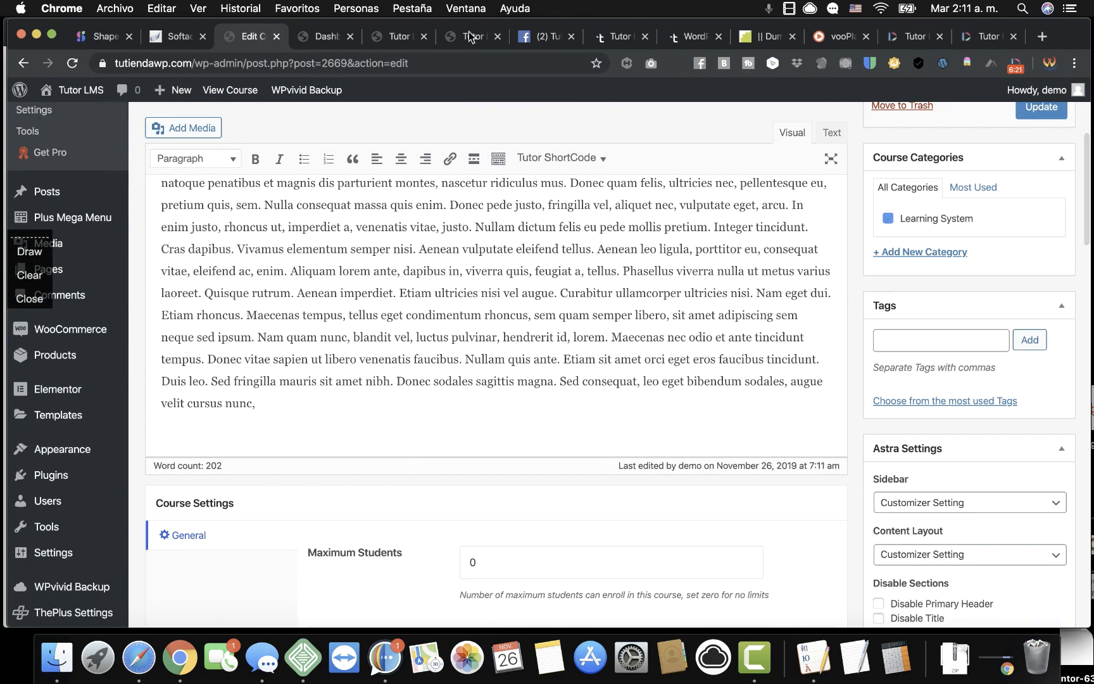
pyautogui.scroll(3, 68, 325)
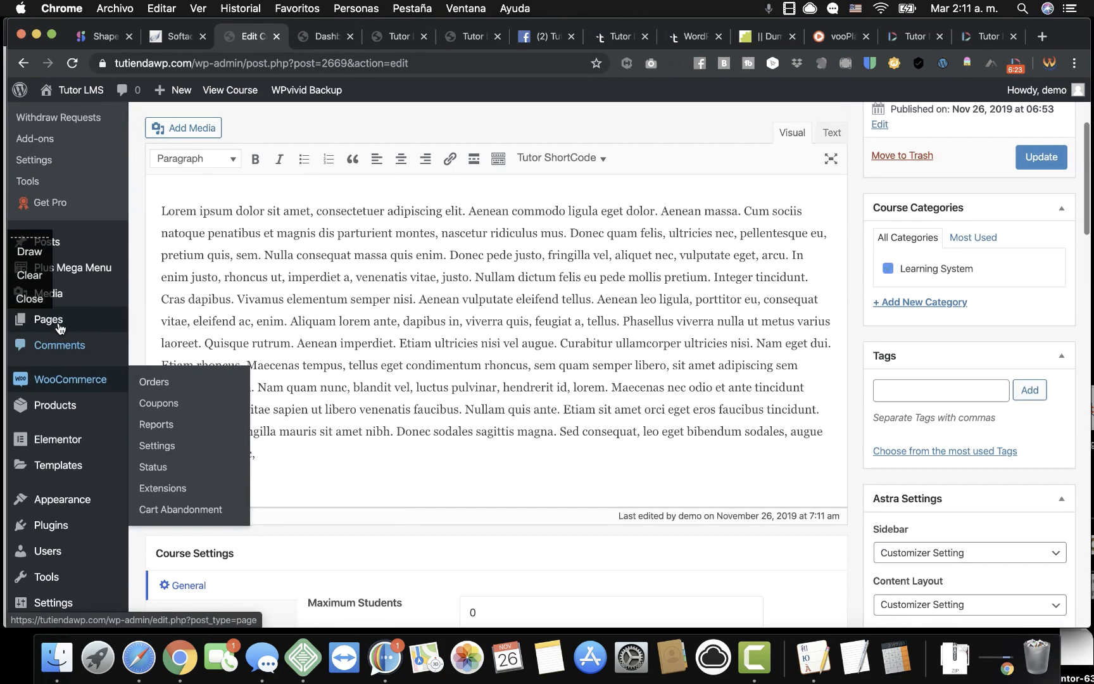
pyautogui.scroll(-6, 59, 328)
# Activate the Tutor LMS Pro plugin from Installed Plugins.
pyautogui.moveTo(62, 456)
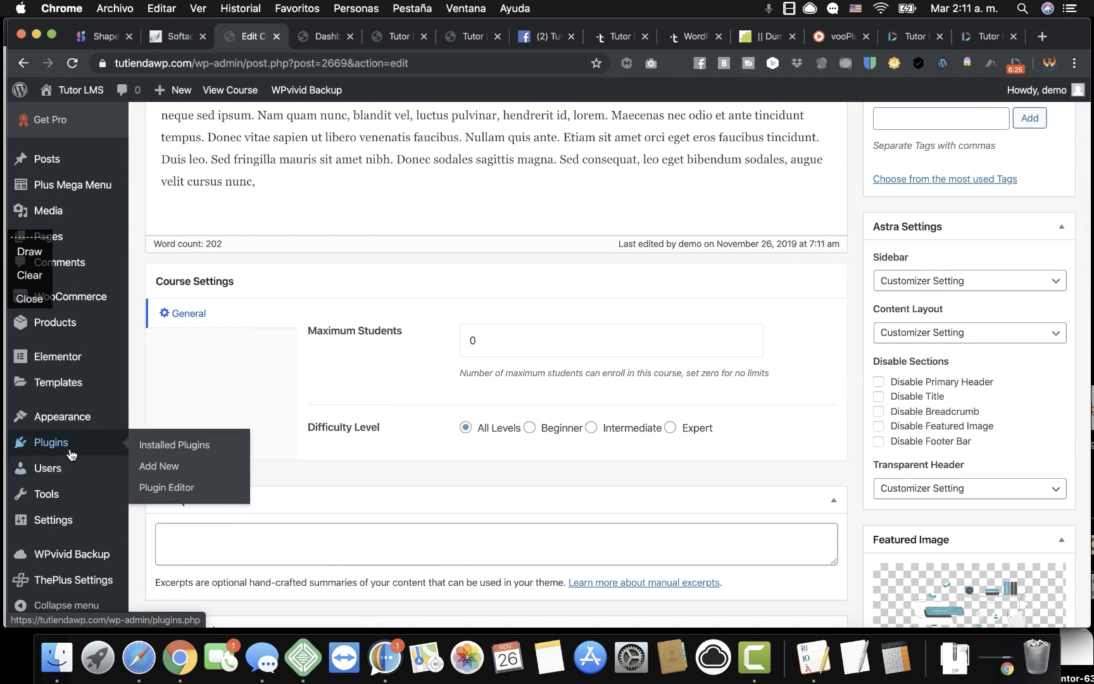
pyautogui.click(169, 447)
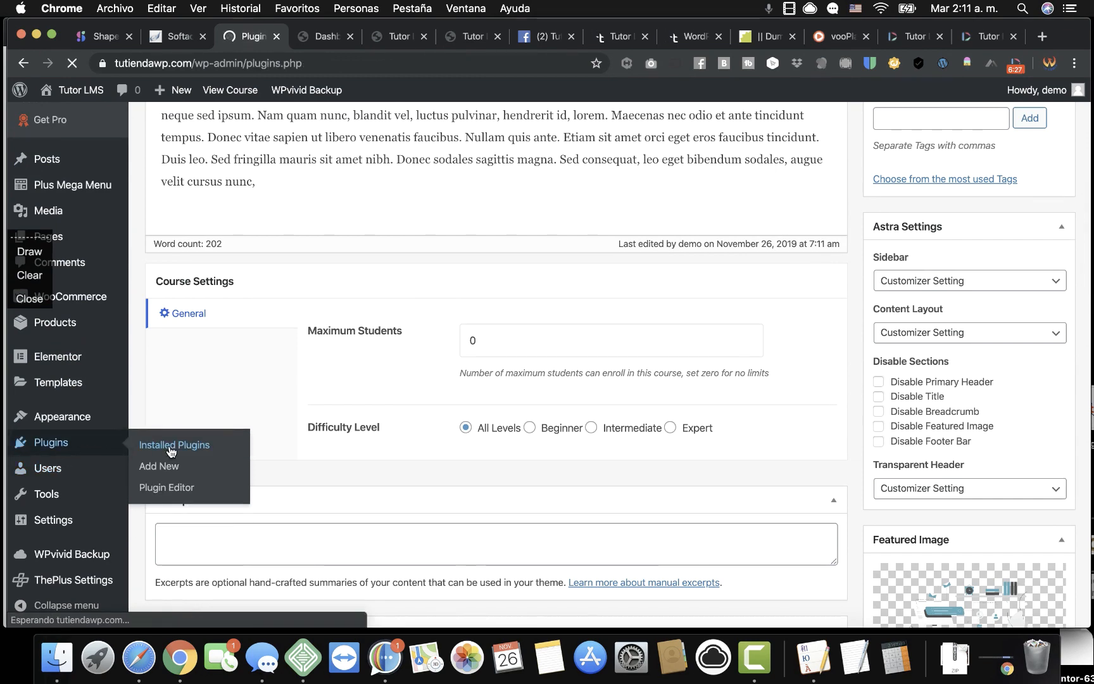
pyautogui.scroll(-5, 325, 449)
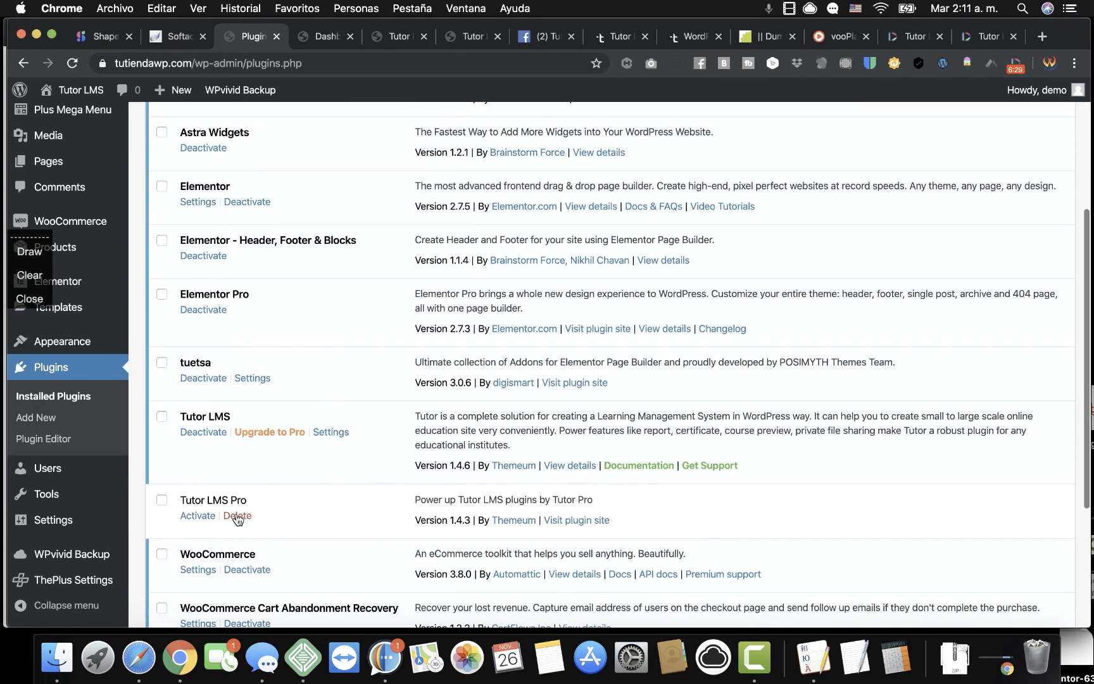
pyautogui.click(204, 517)
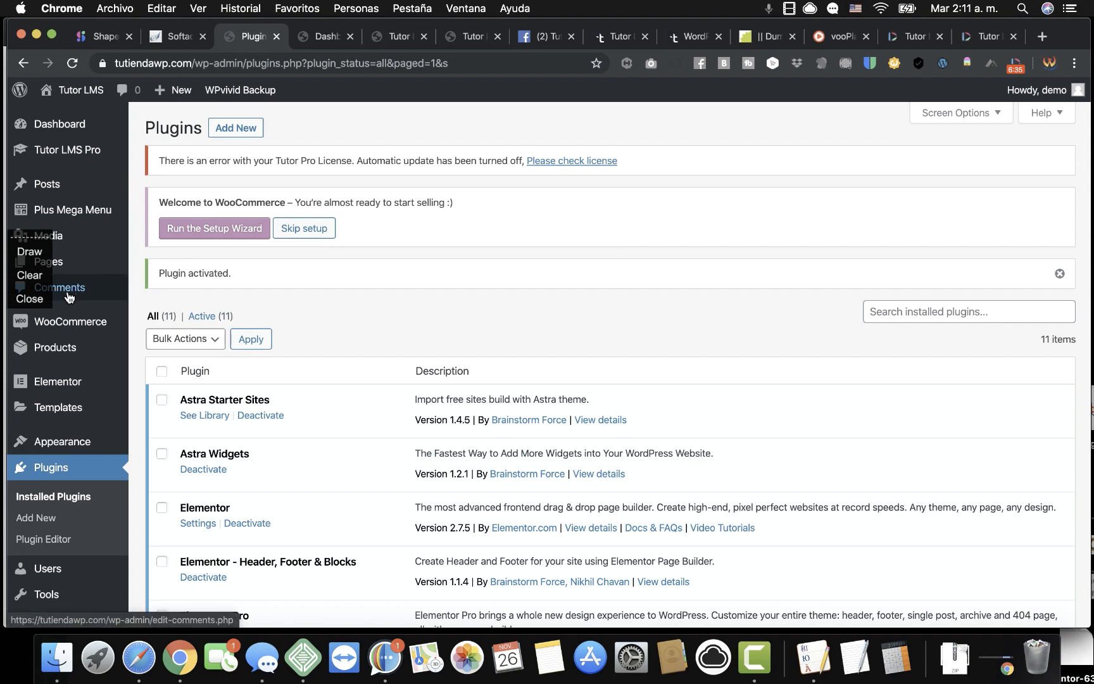
# Open the Tutor LMS Pro settings and scroll through the add-ons list to Multi Instructors.
pyautogui.moveTo(79, 161)
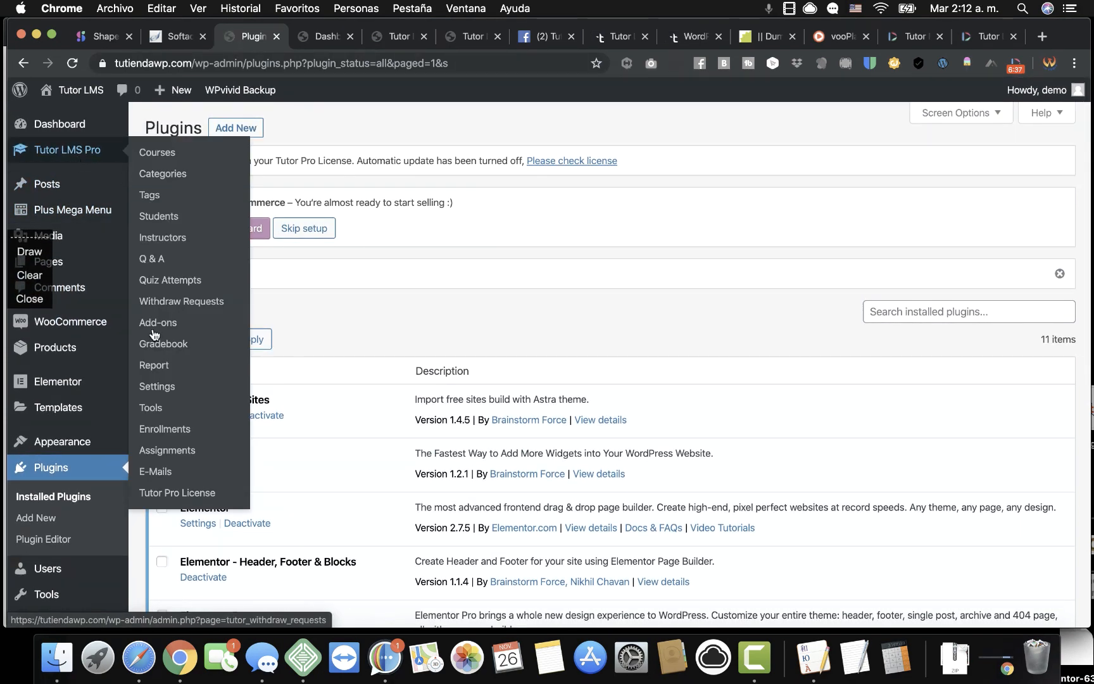
pyautogui.click(157, 387)
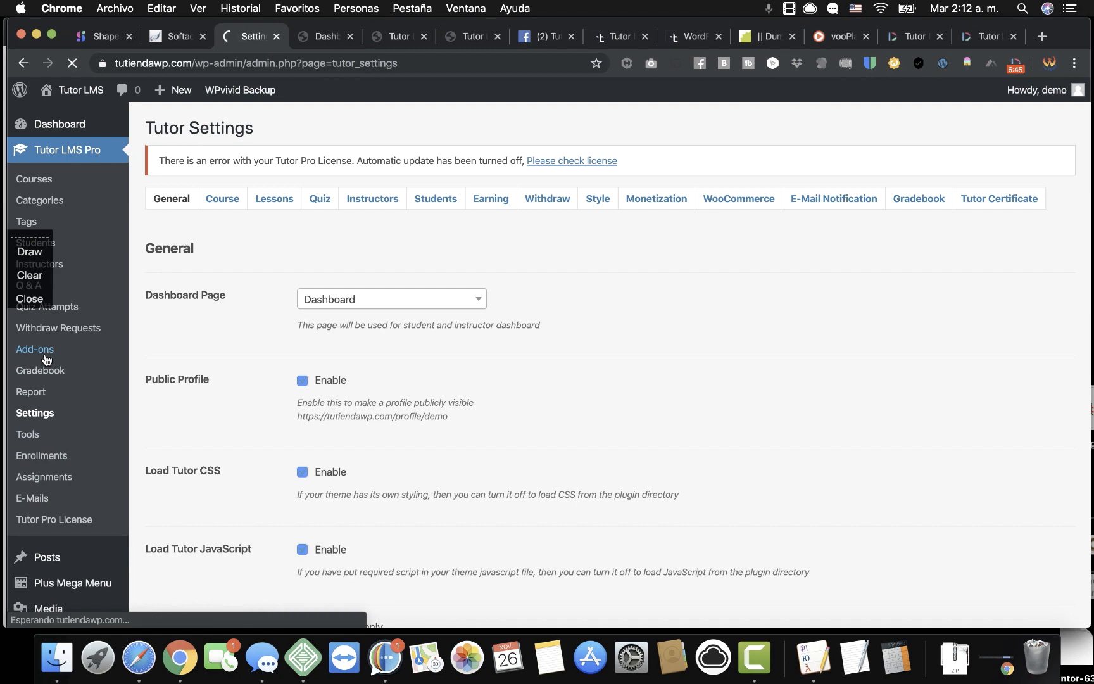
pyautogui.scroll(-5, 669, 415)
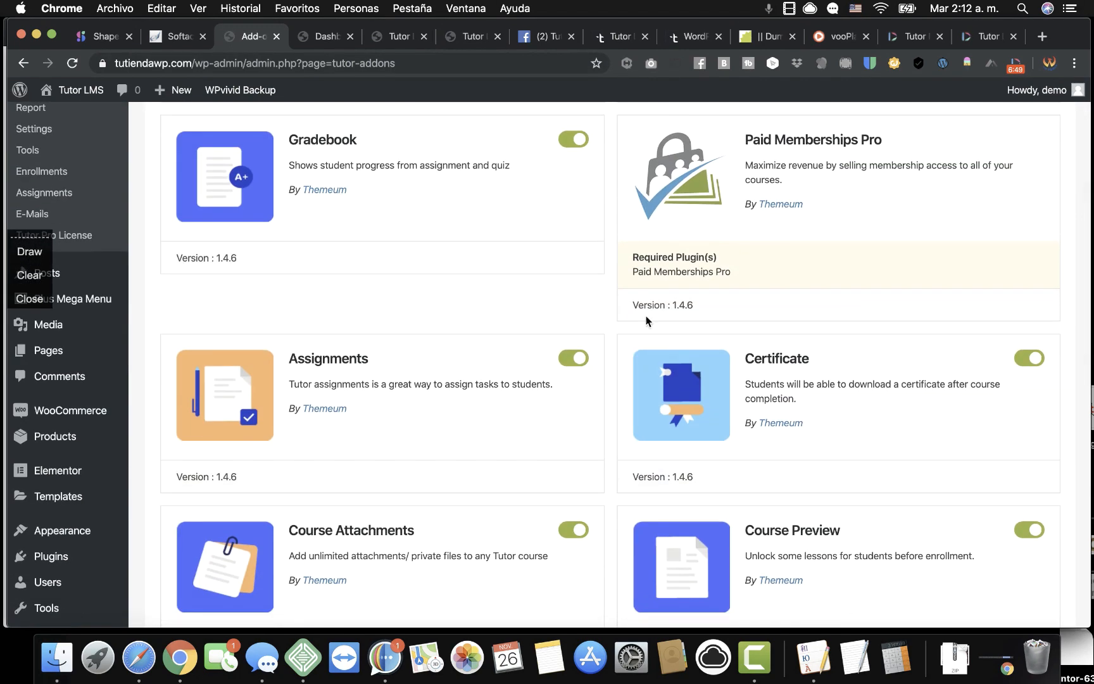
pyautogui.scroll(-6, 611, 444)
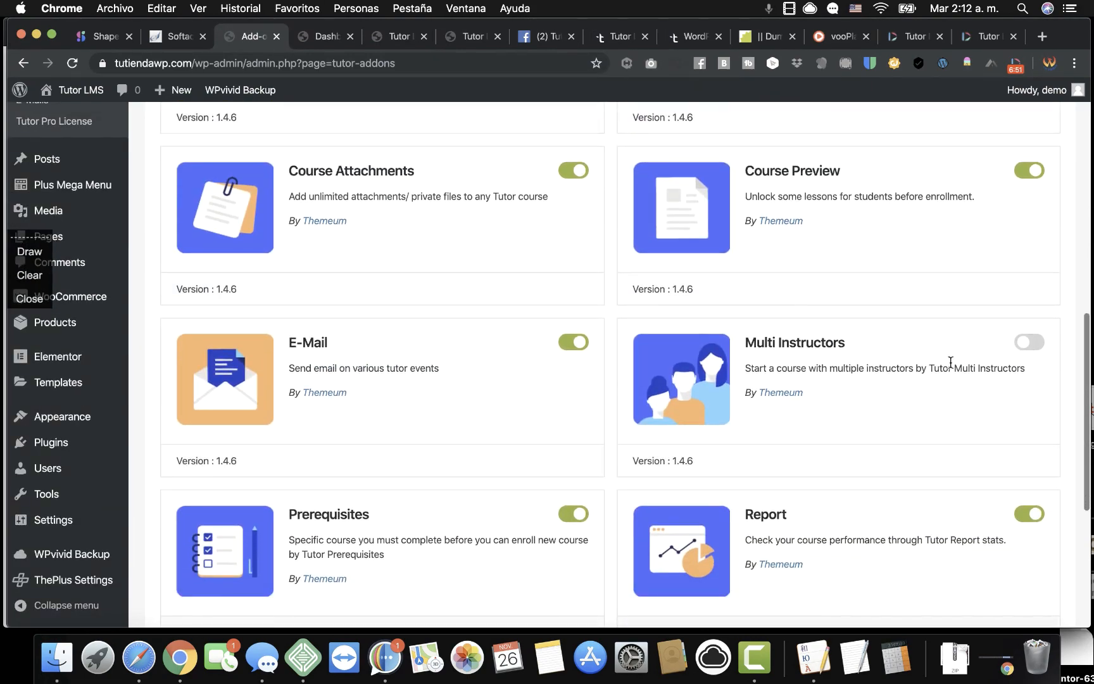
pyautogui.scroll(-4, 917, 469)
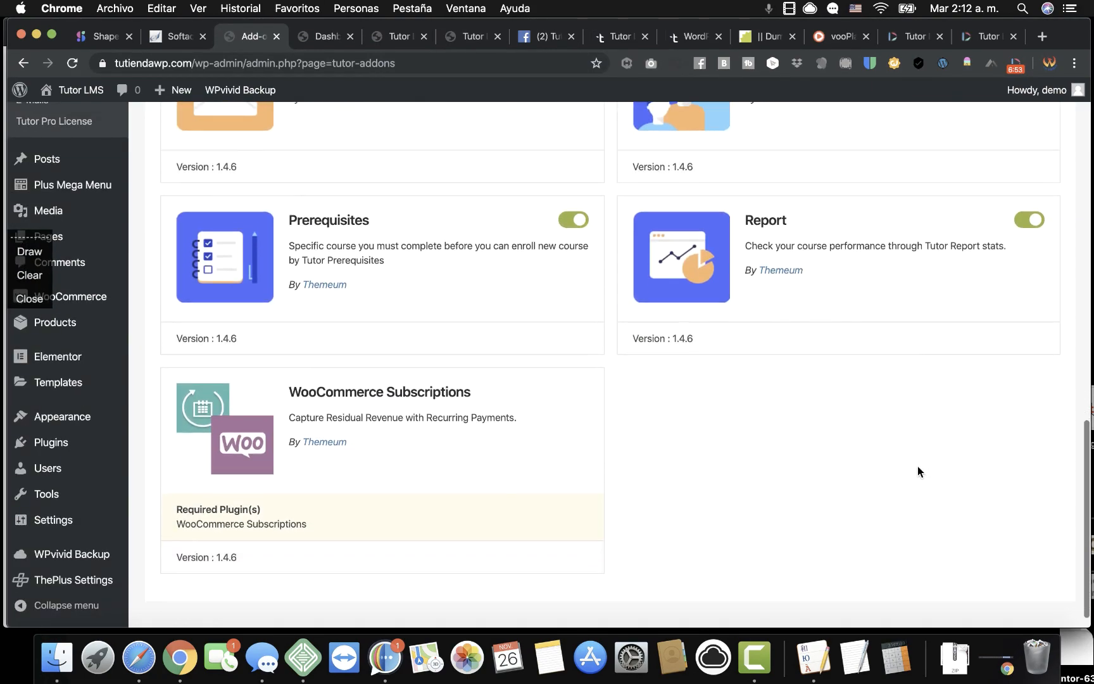
pyautogui.scroll(7, 918, 469)
pyautogui.scroll(8, 917, 466)
pyautogui.scroll(-10, 523, 342)
pyautogui.scroll(-6, 523, 345)
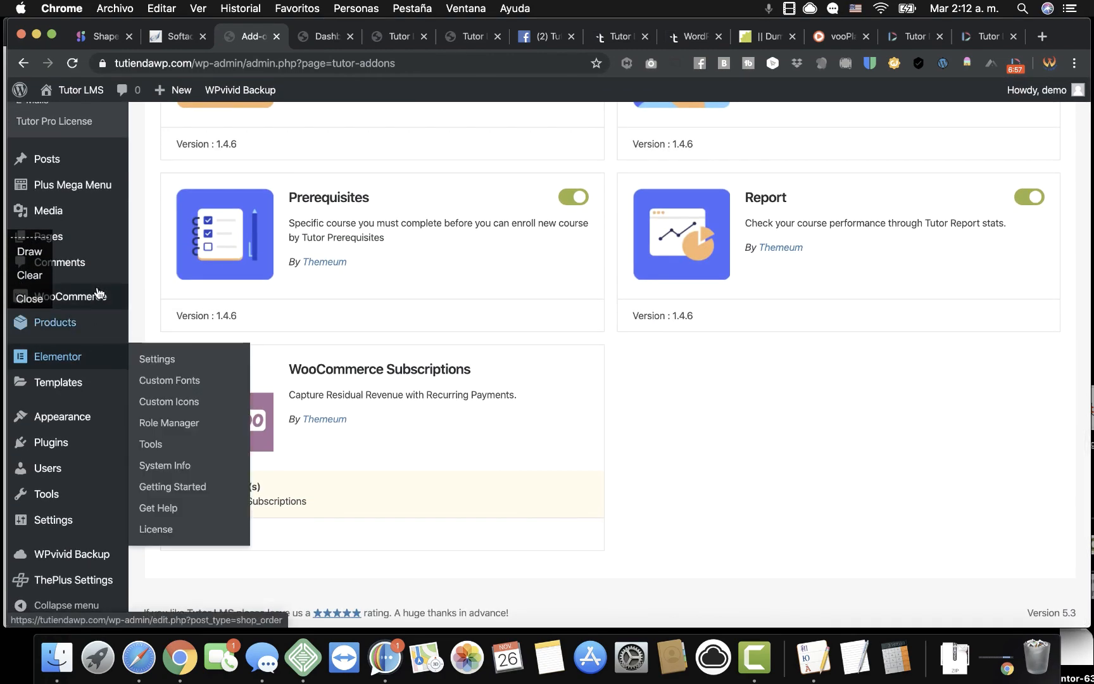
pyautogui.scroll(5, 71, 126)
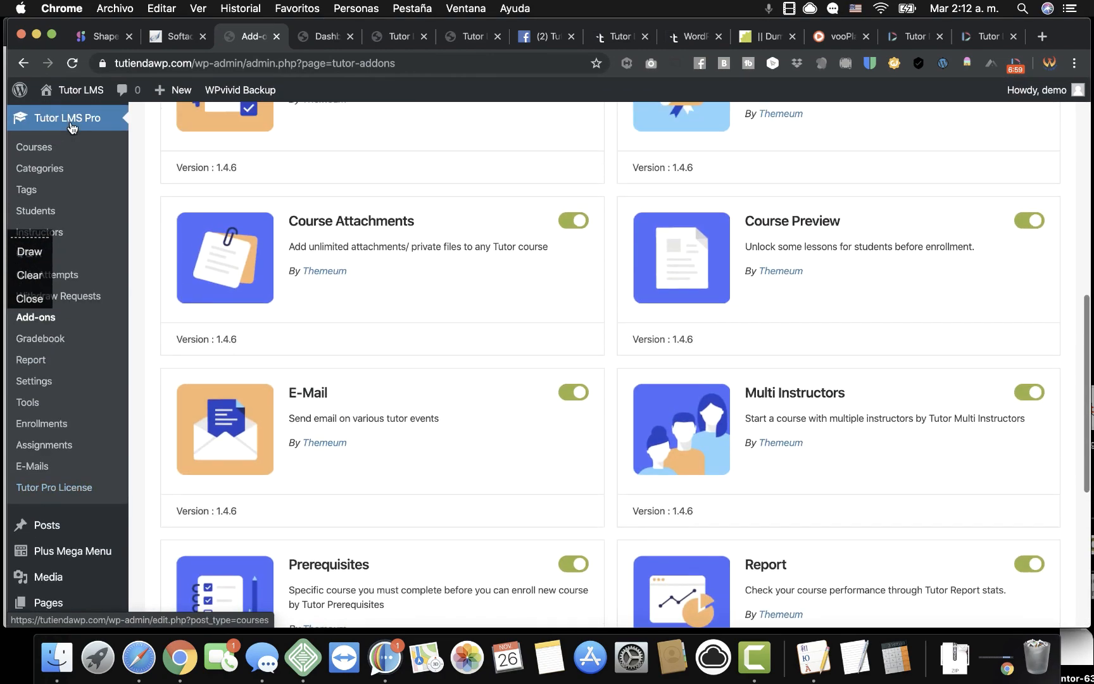
# Open the Tutor LMS Pro course for editing and expand the Lesson 1 topic.
pyautogui.click(50, 152)
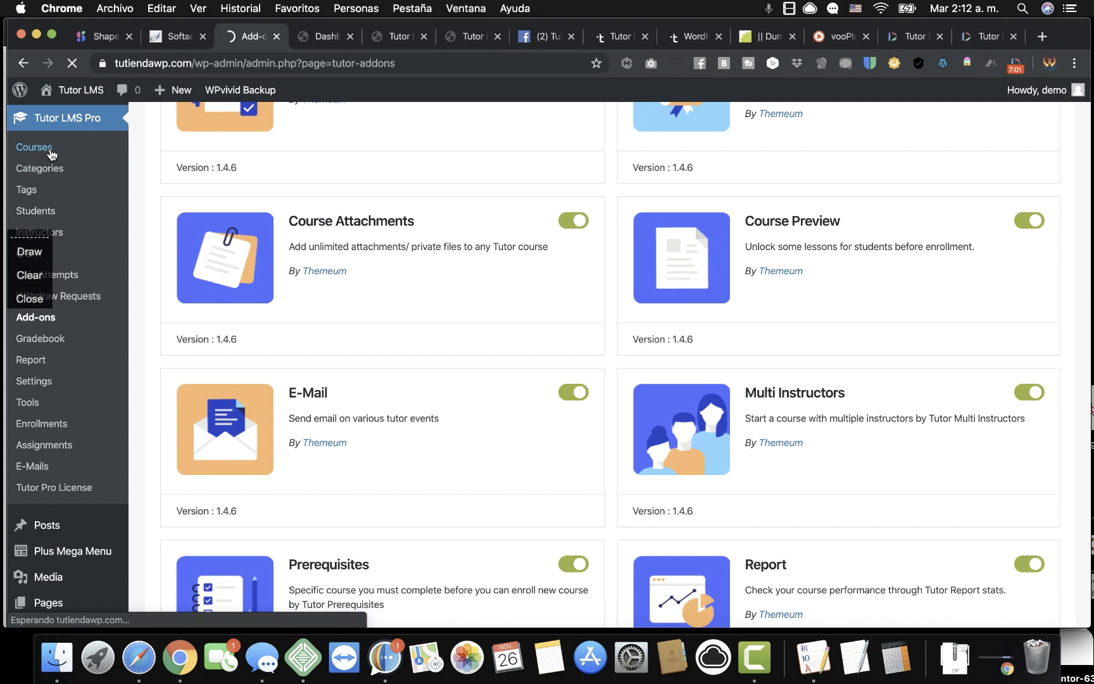
pyautogui.click(238, 286)
pyautogui.scroll(-5, 800, 505)
pyautogui.scroll(-15, 800, 505)
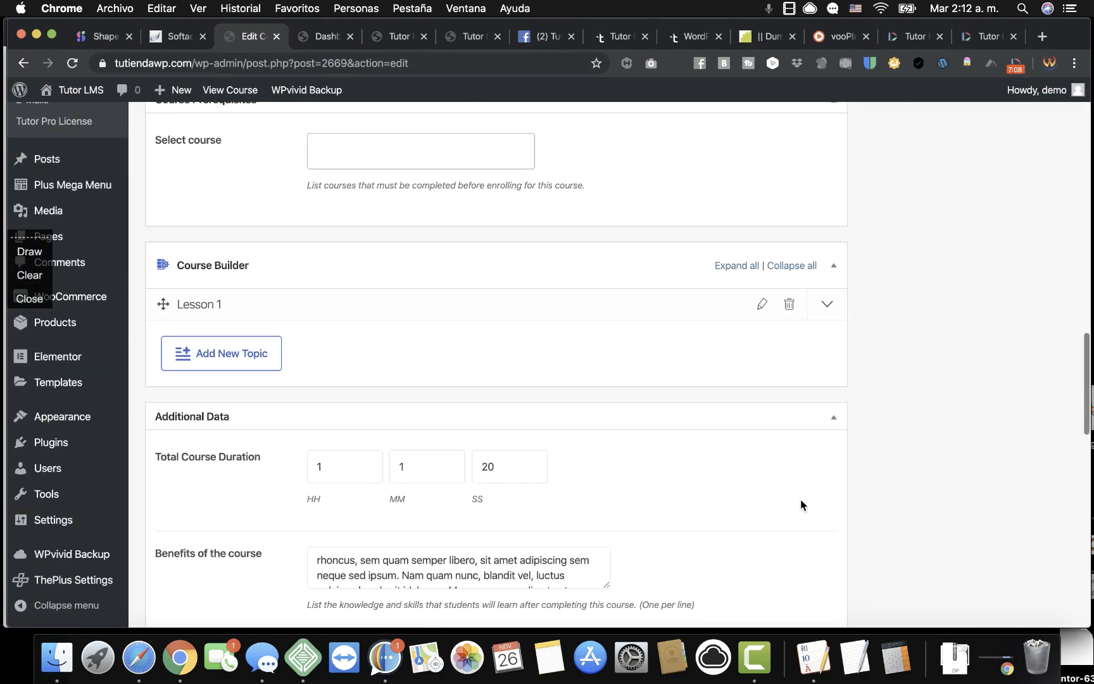
pyautogui.click(213, 305)
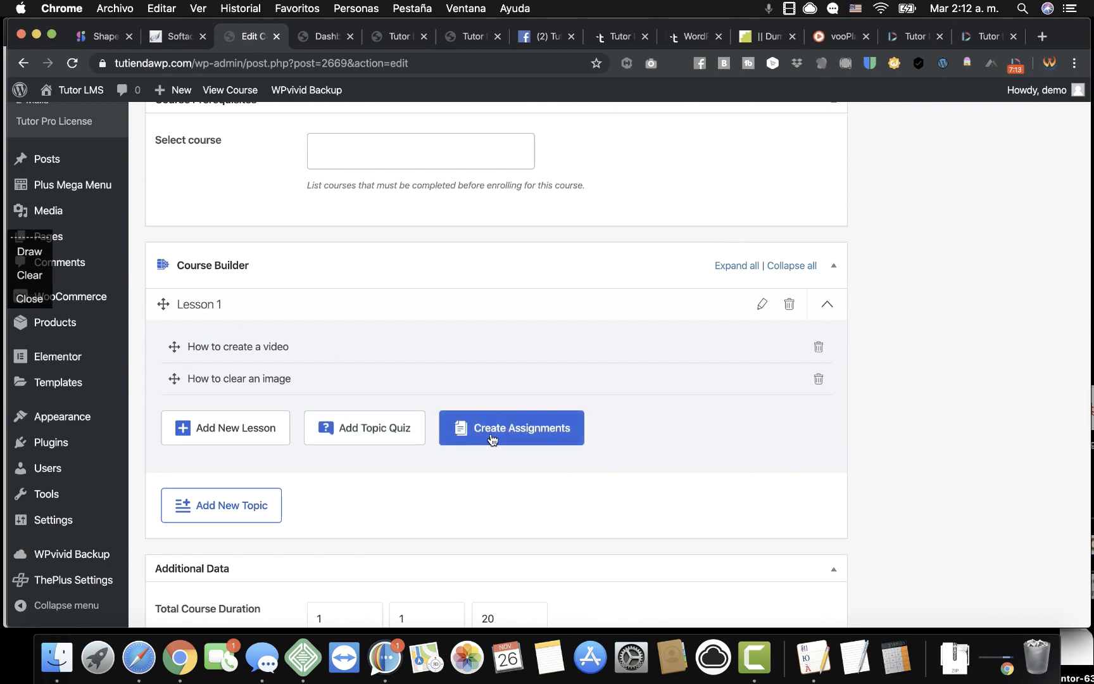
# Start a new assignment in Lesson 1, look over the form, and close it unsaved.
pyautogui.click(524, 438)
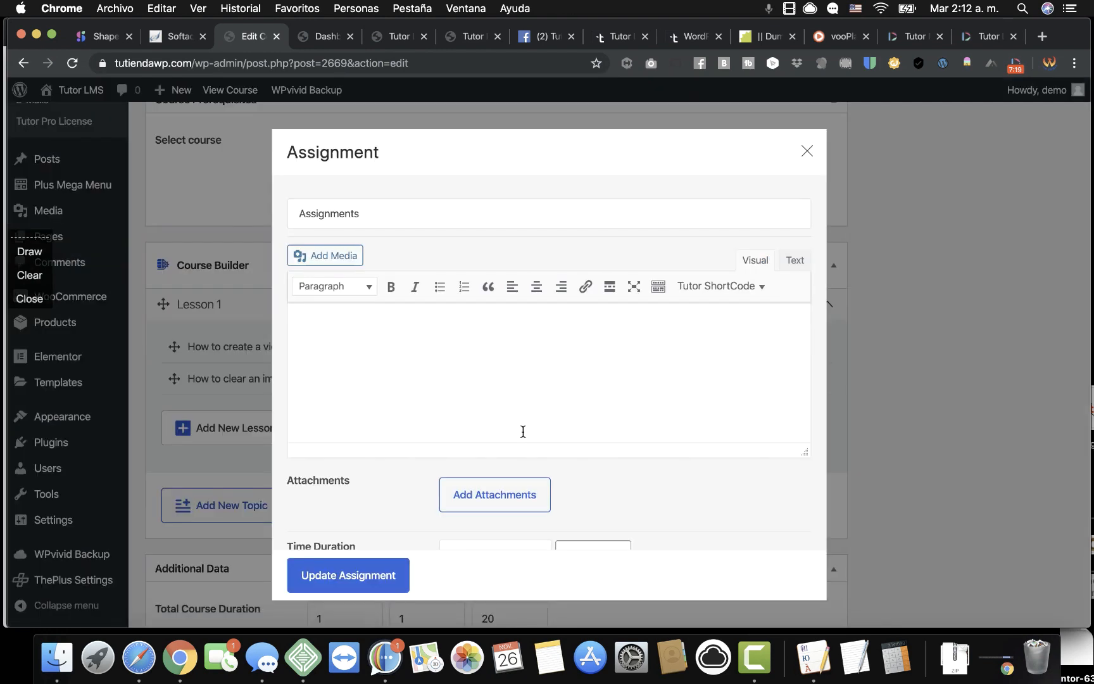
pyautogui.scroll(-8, 410, 355)
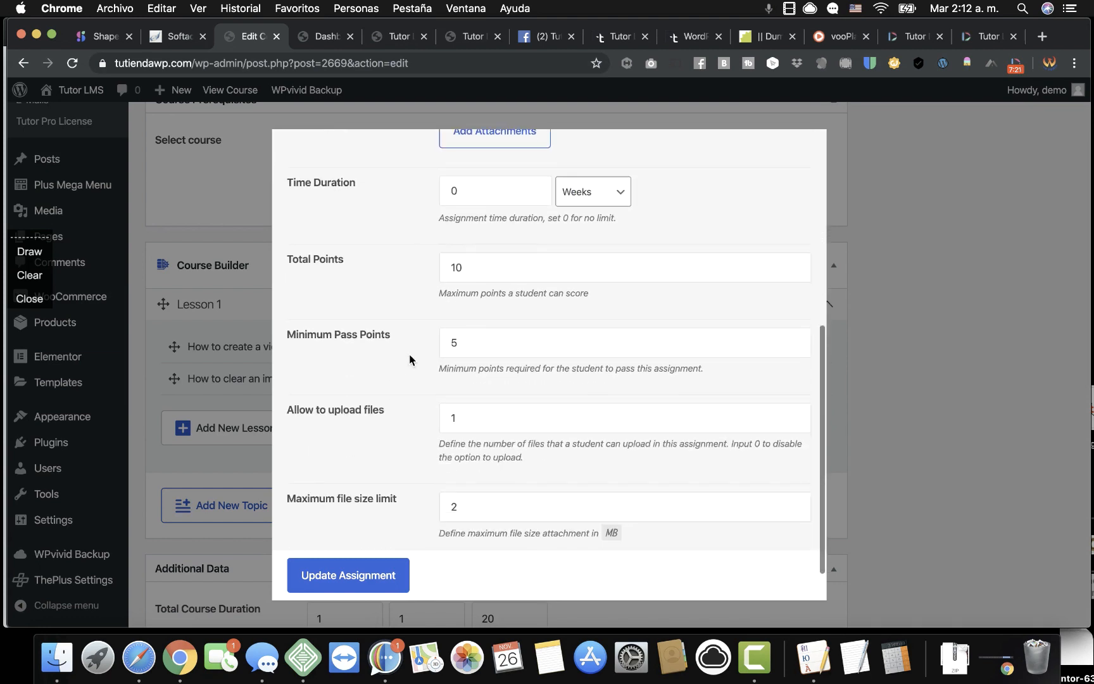
pyautogui.scroll(2, 409, 354)
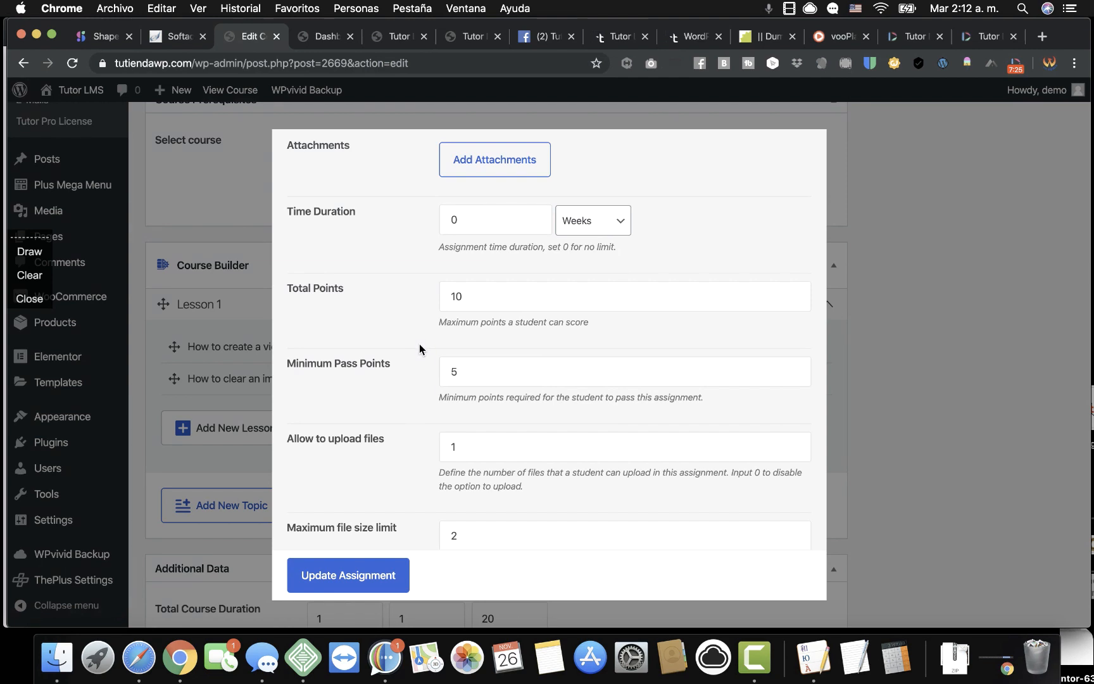
pyautogui.scroll(-2, 420, 344)
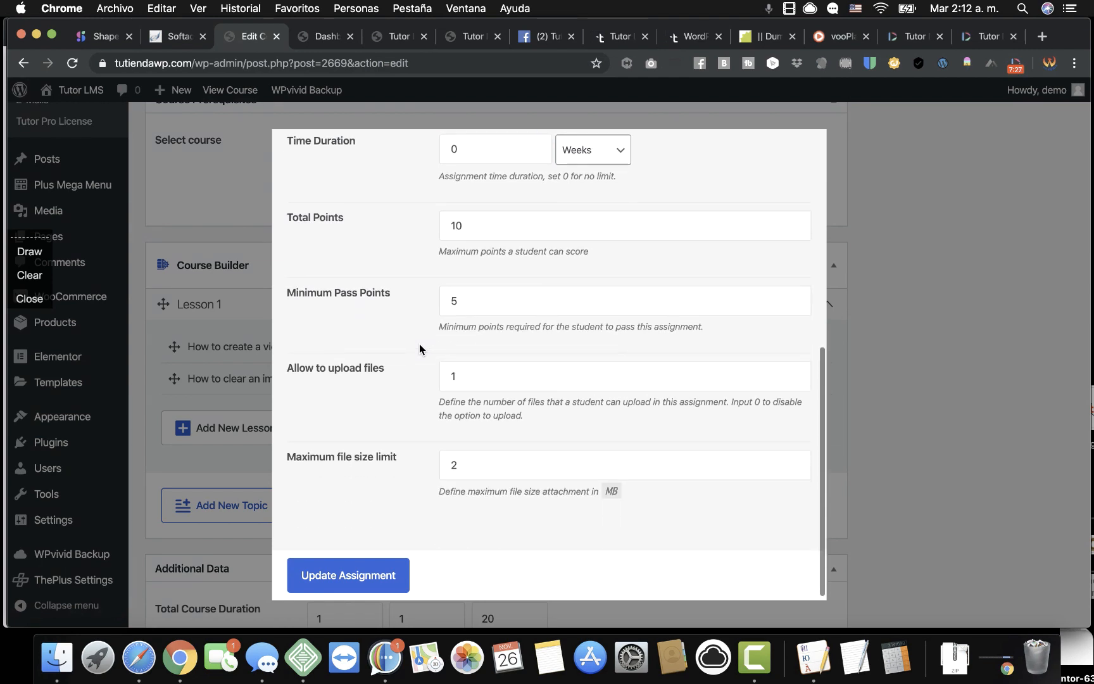
pyautogui.scroll(-1, 408, 418)
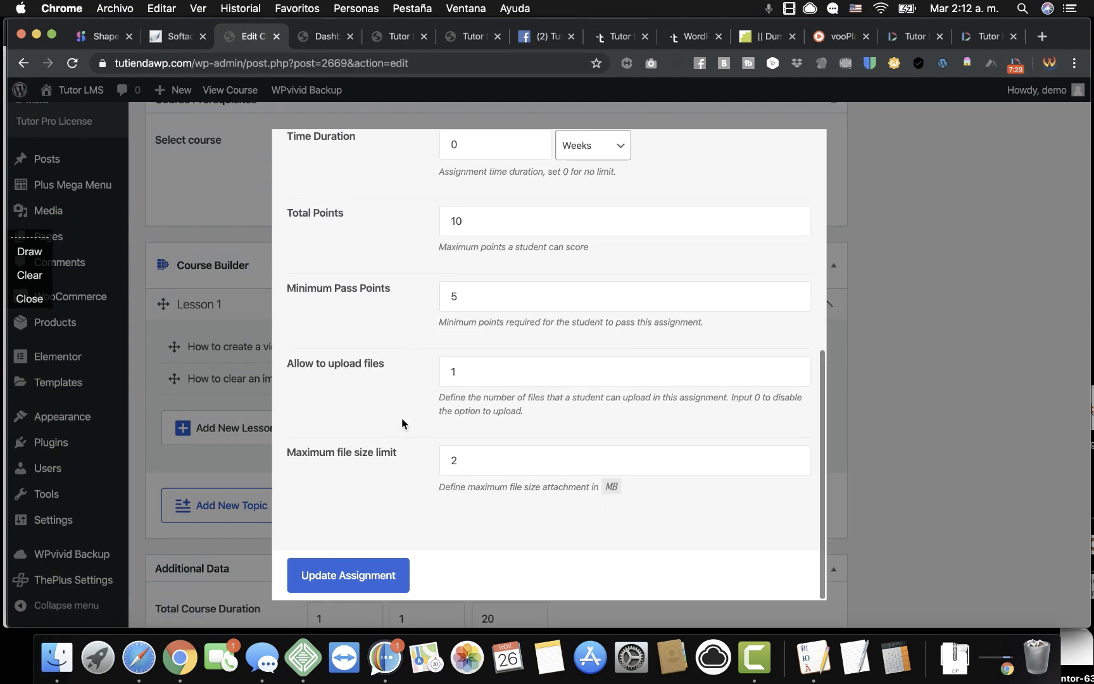
pyautogui.scroll(-1, 411, 389)
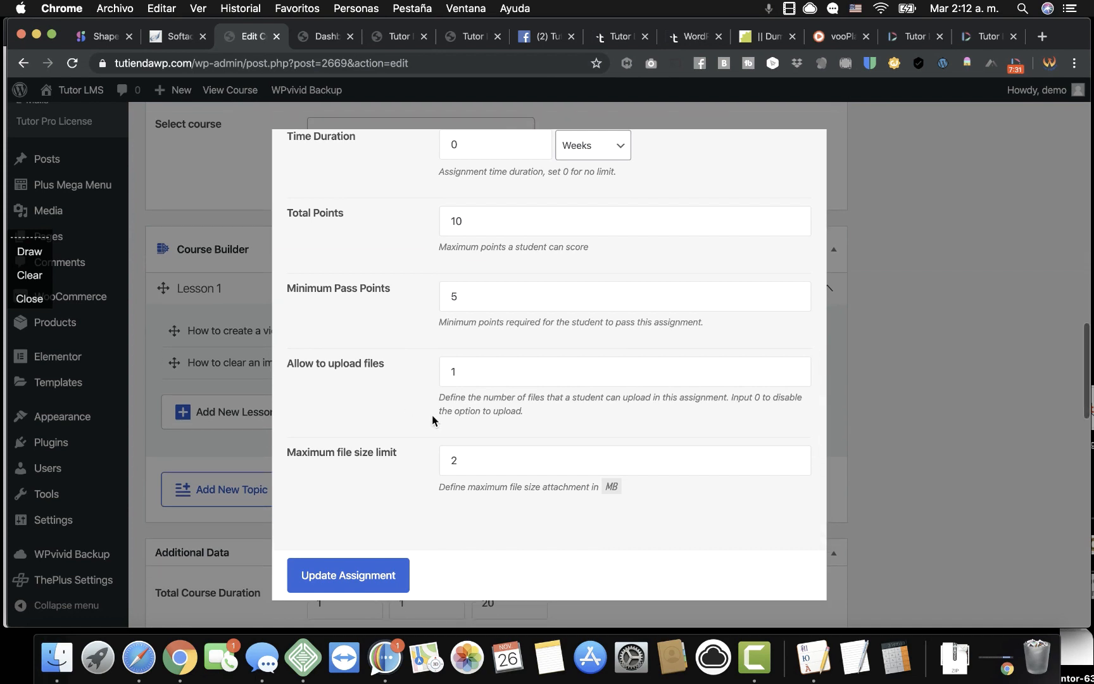
pyautogui.scroll(5, 423, 390)
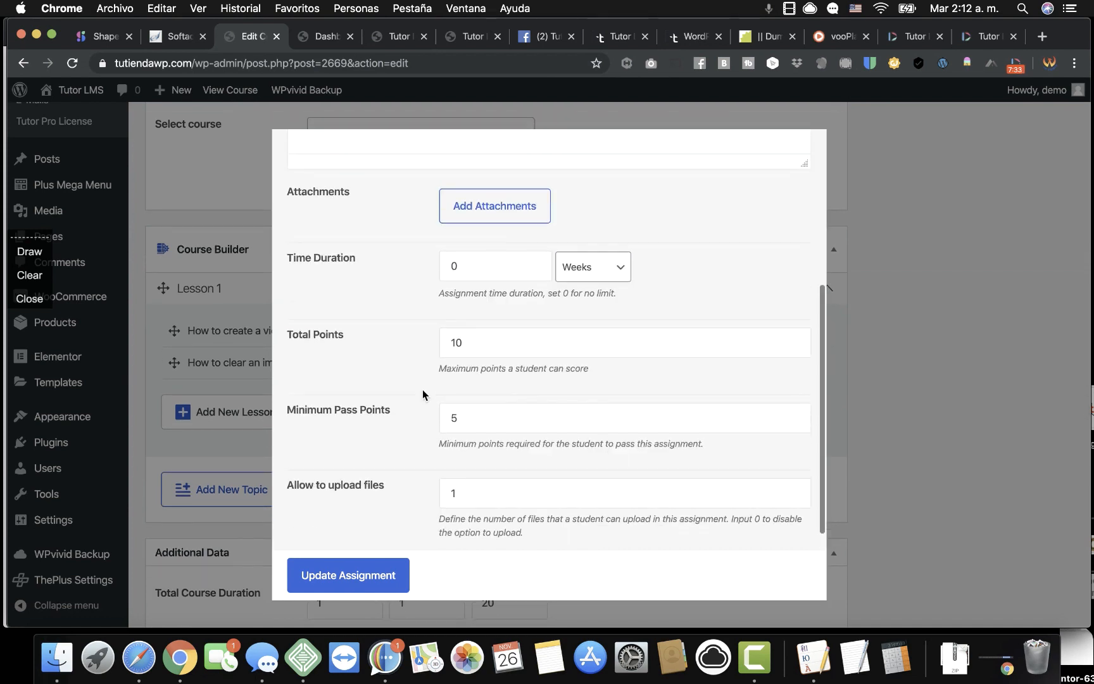
pyautogui.scroll(2, 705, 354)
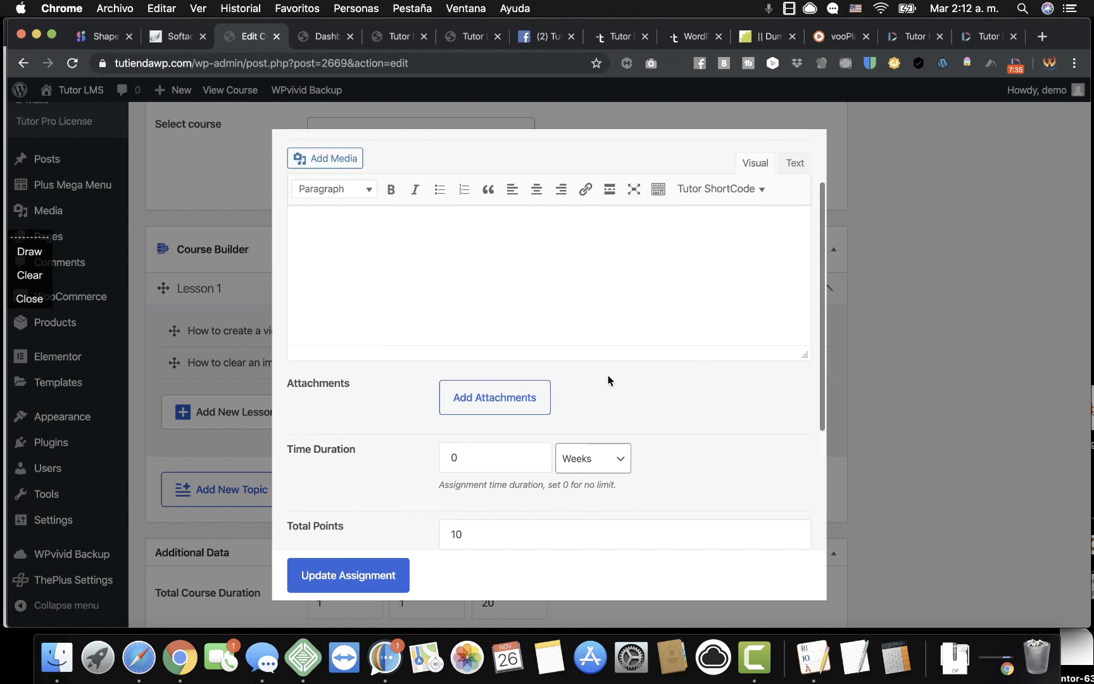
pyautogui.scroll(3, 542, 365)
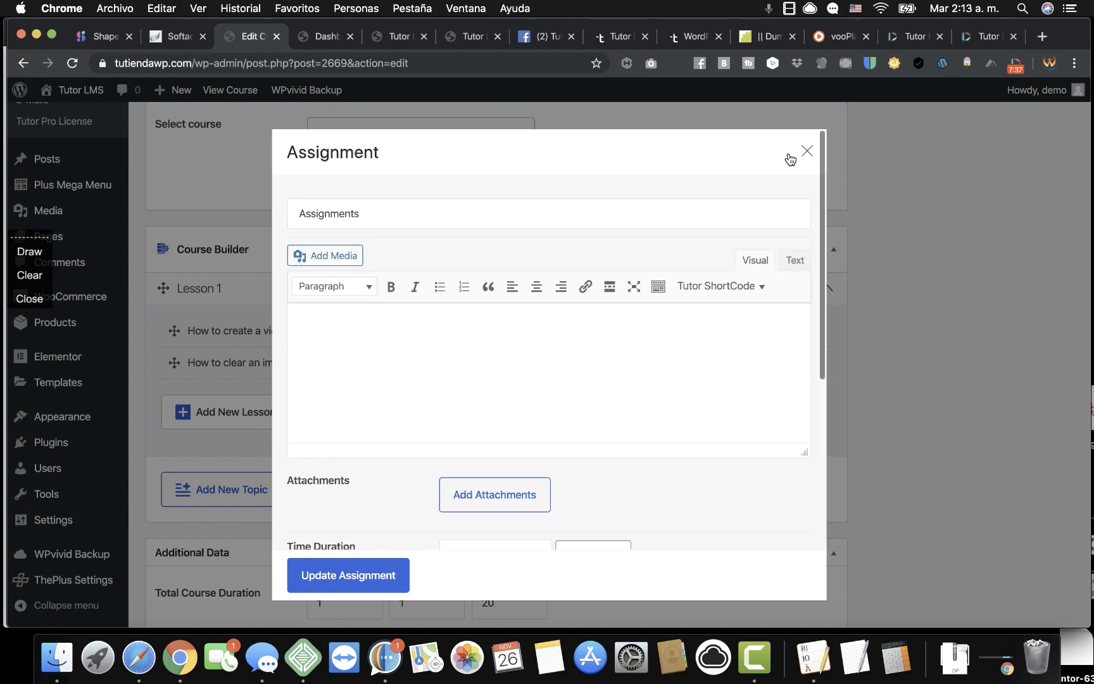
pyautogui.click(807, 149)
pyautogui.scroll(-4, 542, 290)
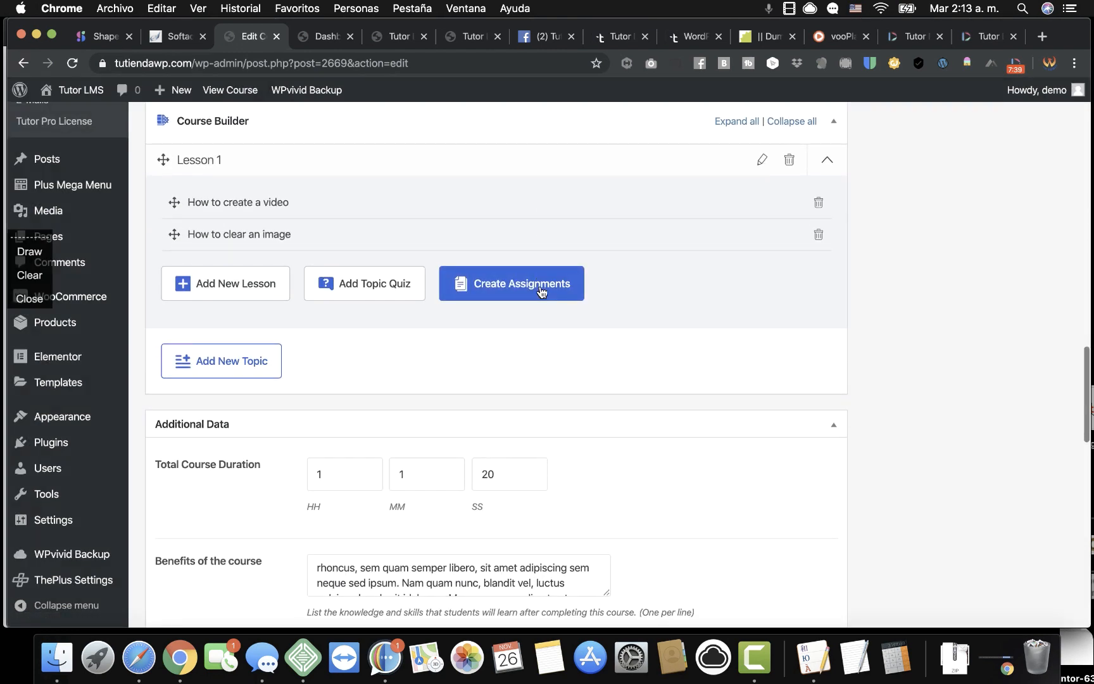
# Enable Content Drip with the type 'Content available after X days from enrollment'.
pyautogui.scroll(4, 540, 291)
pyautogui.scroll(-8, 540, 291)
pyautogui.scroll(-15, 540, 292)
pyautogui.scroll(-8, 282, 437)
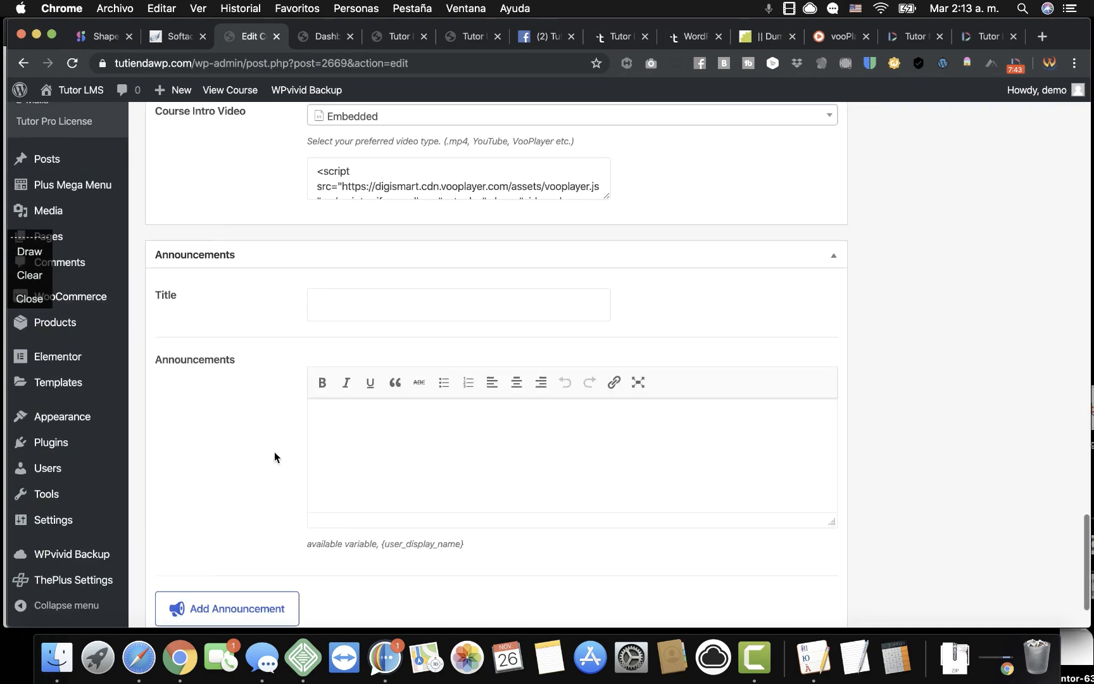
pyautogui.scroll(-4, 275, 452)
pyautogui.scroll(13, 274, 451)
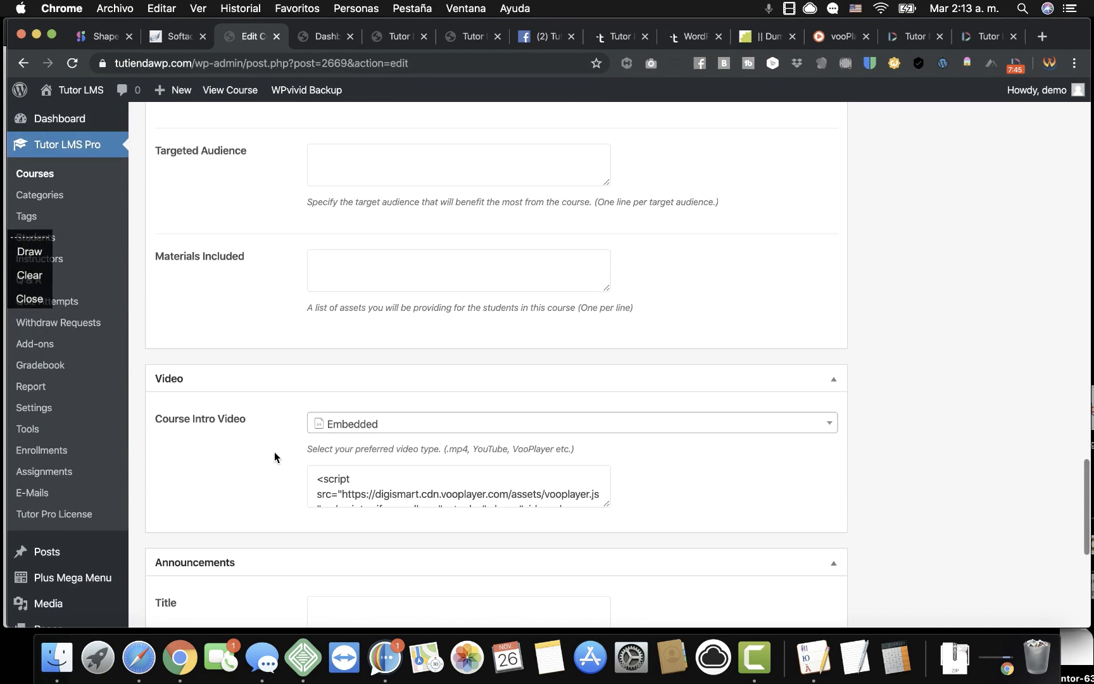
pyautogui.scroll(12, 275, 451)
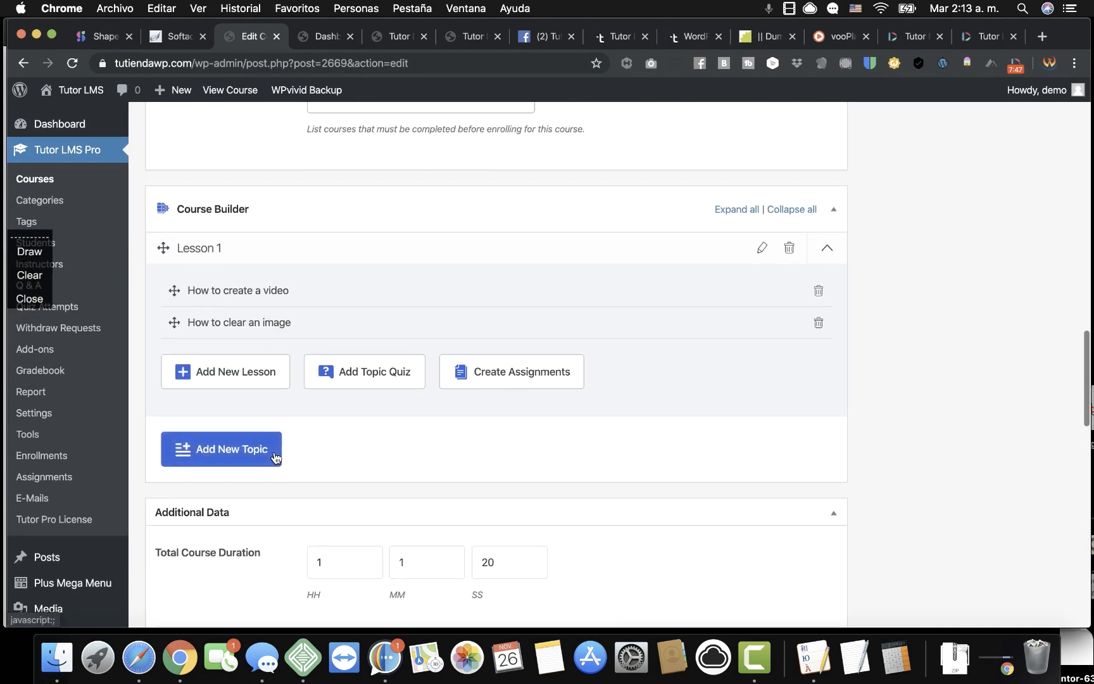
pyautogui.scroll(5, 329, 286)
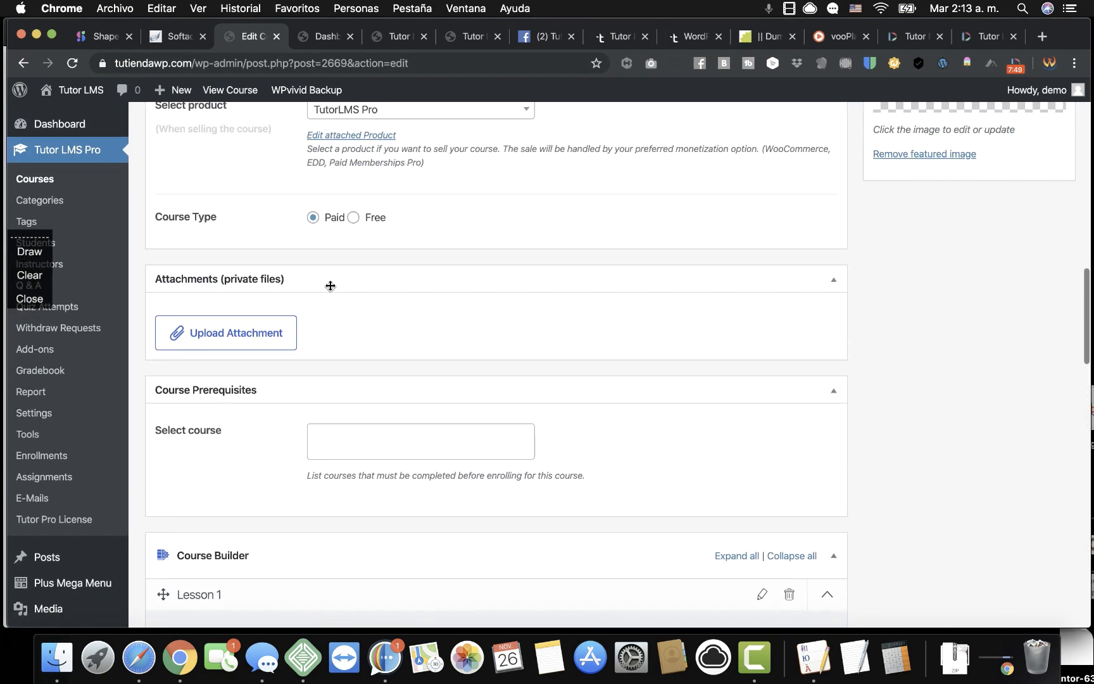
pyautogui.scroll(2, 330, 285)
pyautogui.scroll(6, 595, 274)
pyautogui.scroll(3, 596, 274)
pyautogui.click(214, 329)
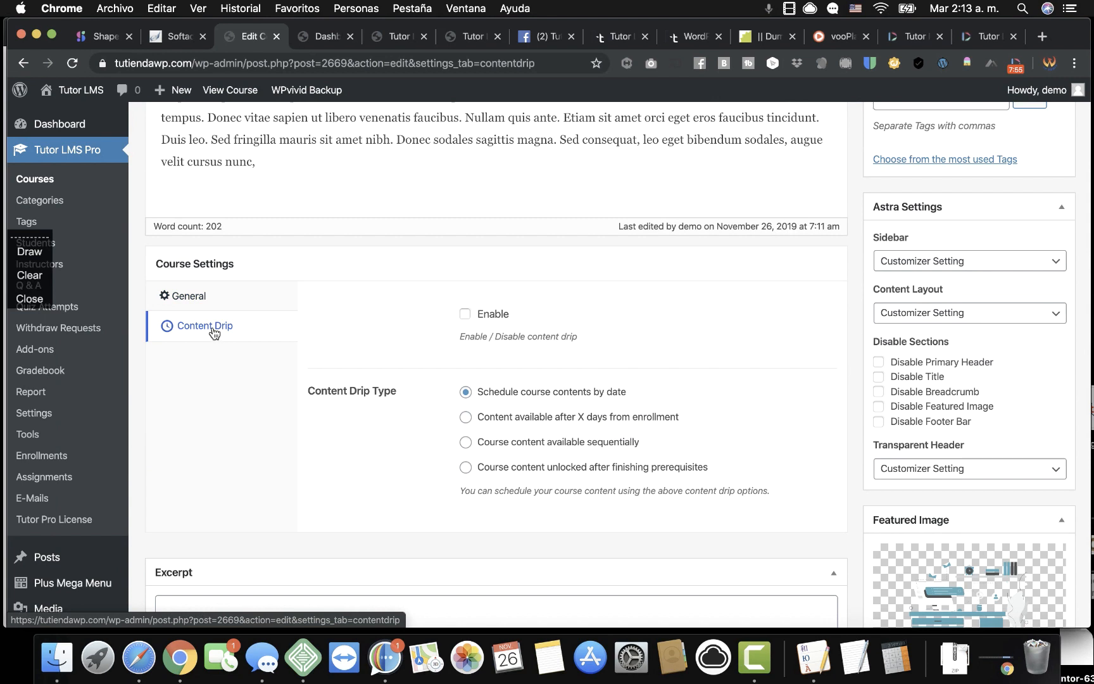
pyautogui.click(469, 317)
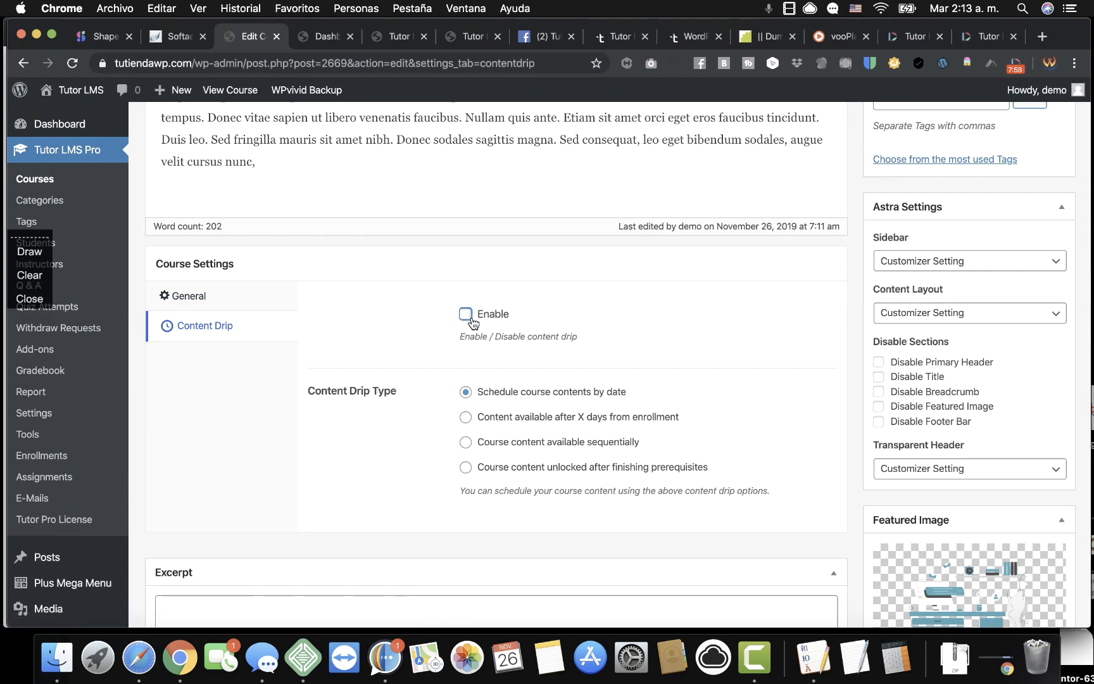
pyautogui.click(466, 417)
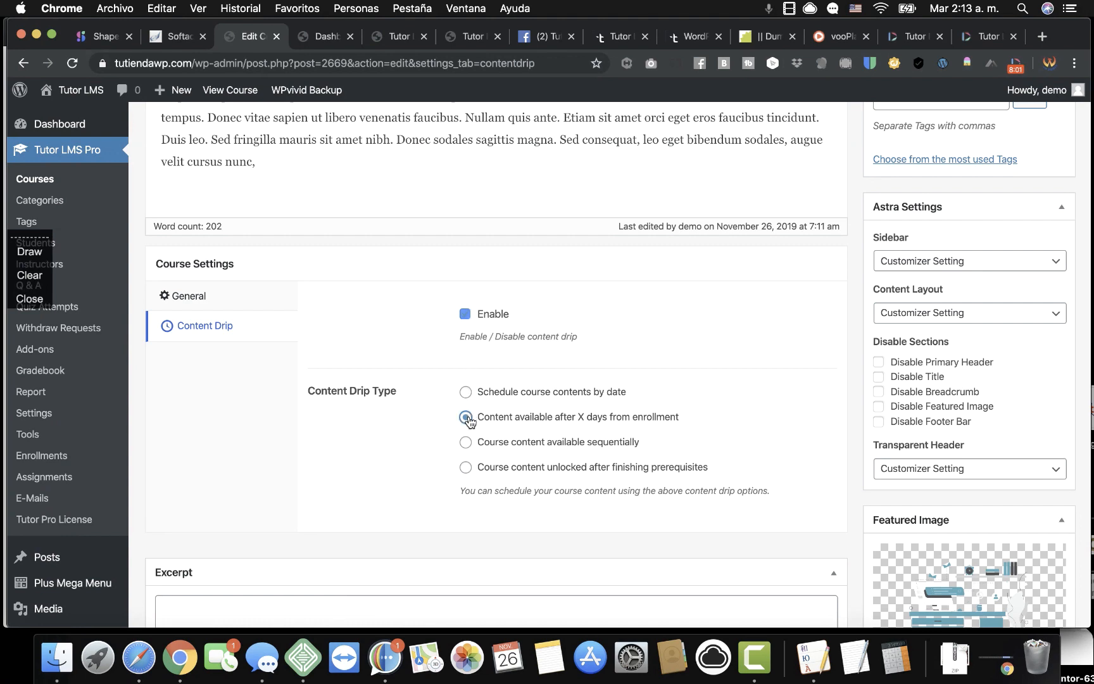
pyautogui.click(466, 392)
pyautogui.click(467, 418)
# Switch the content drip type back to 'Schedule course contents by date'.
pyautogui.click(466, 392)
pyautogui.scroll(-5, 557, 398)
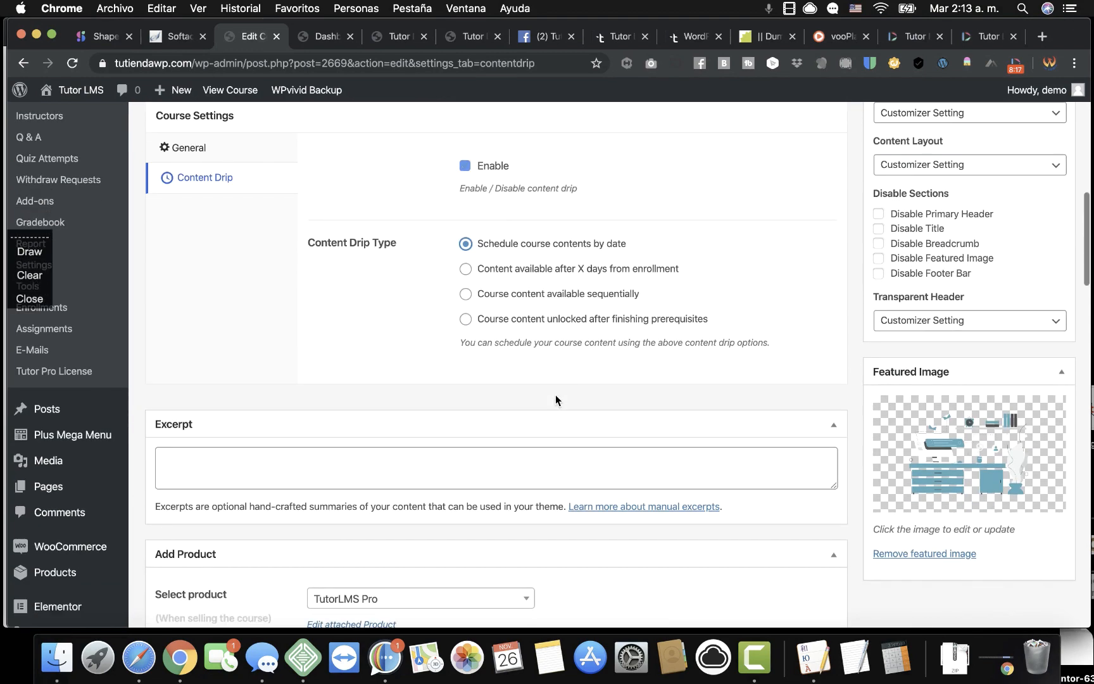
pyautogui.scroll(-6, 556, 396)
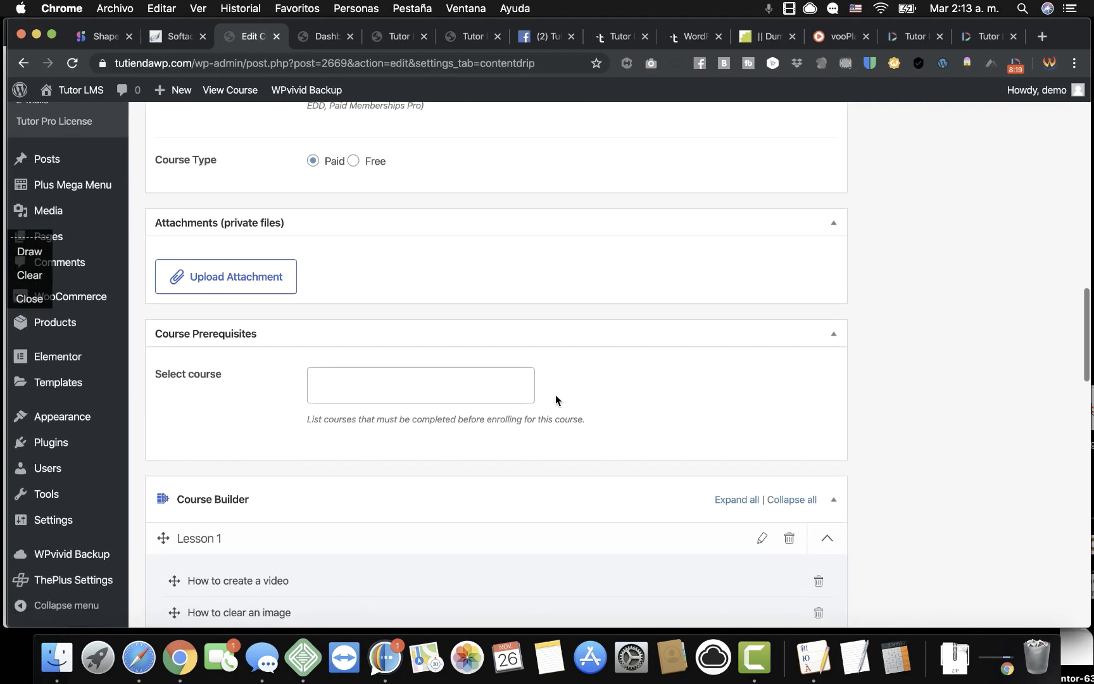
# Open and close the Upload Attachment media library without choosing a file, then scroll to Course Builder.
pyautogui.click(263, 285)
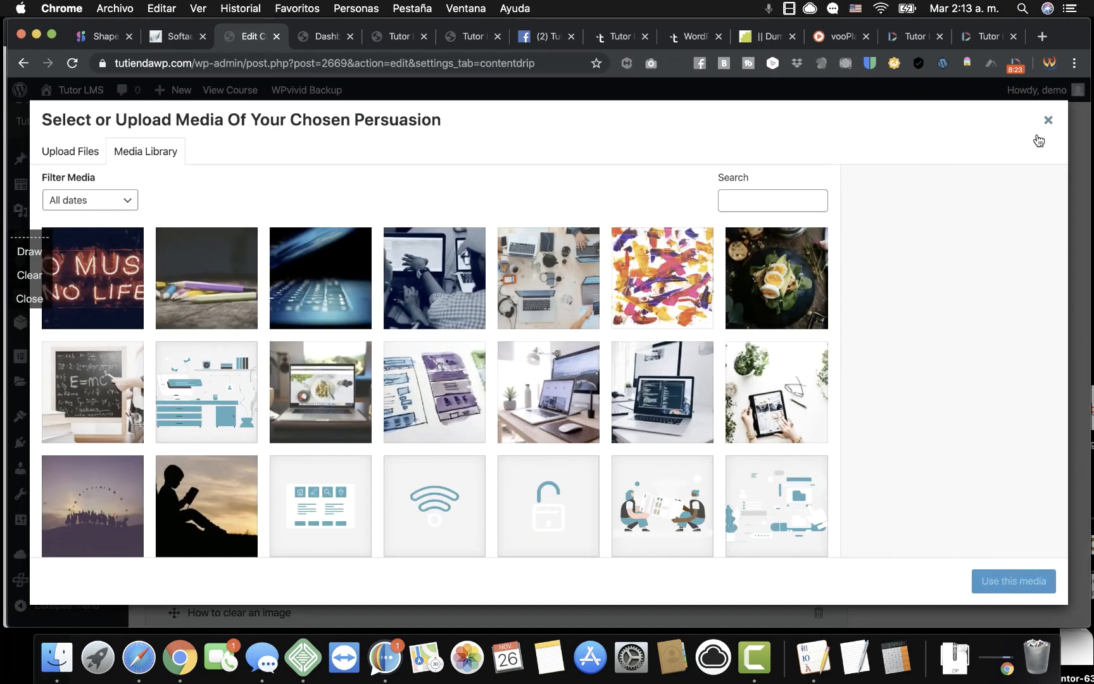
pyautogui.click(1048, 120)
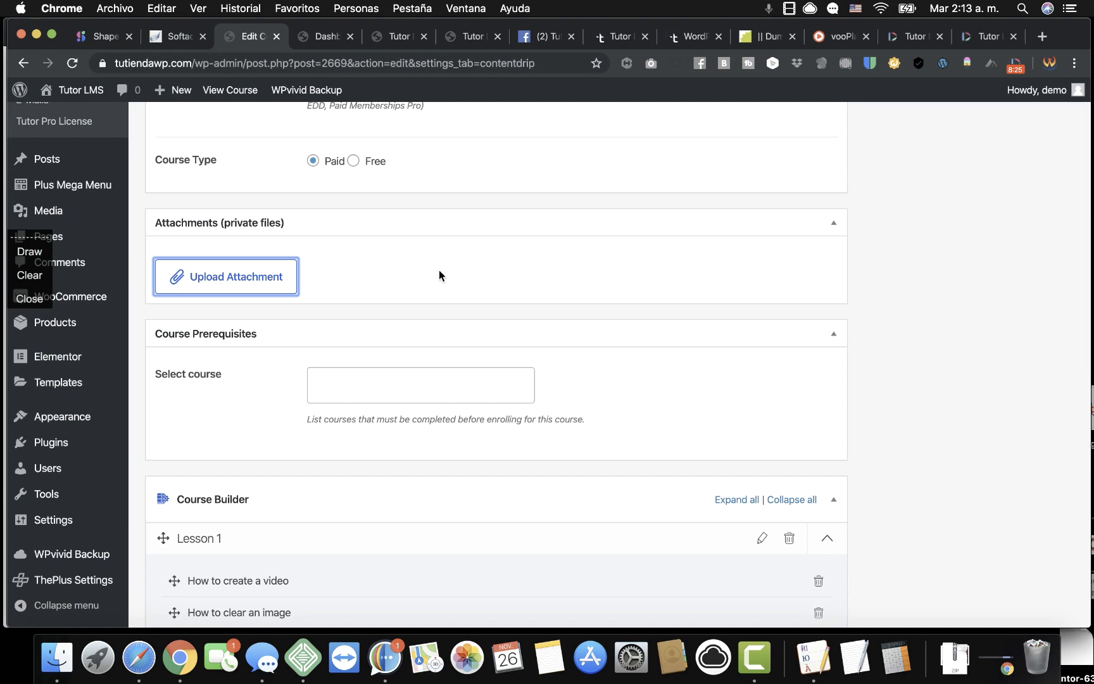
pyautogui.click(29, 251)
pyautogui.moveTo(147, 252)
pyautogui.mouseDown()
pyautogui.moveTo(335, 272)
pyautogui.moveTo(191, 305)
pyautogui.moveTo(139, 274)
pyautogui.moveTo(157, 247)
pyautogui.mouseUp()
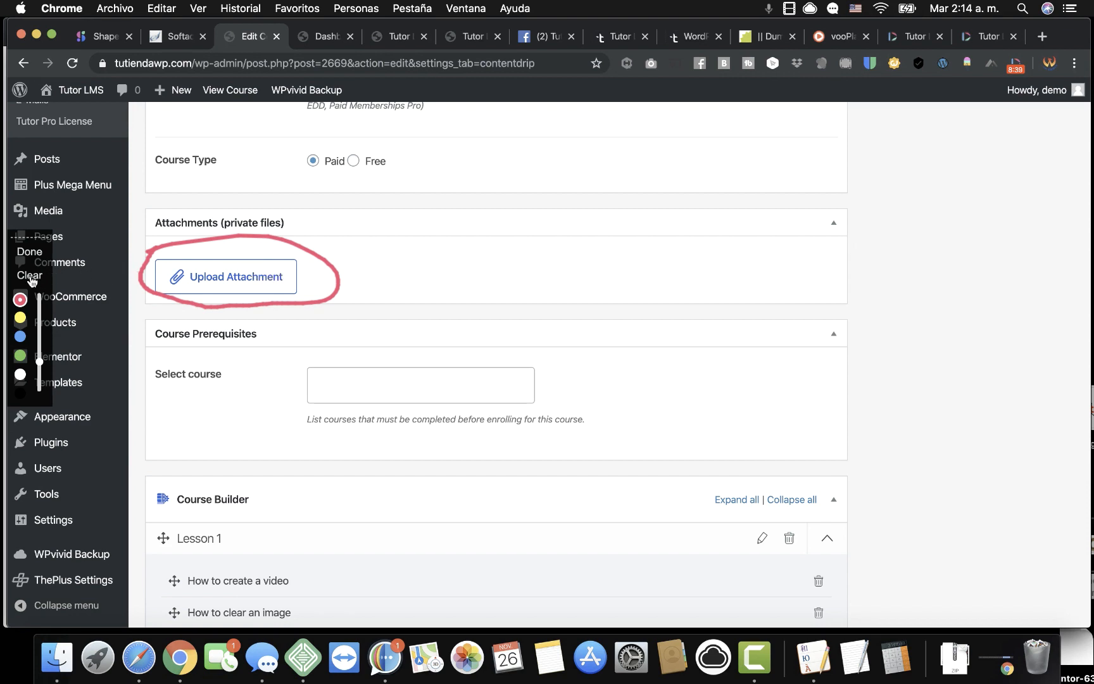
pyautogui.scroll(-4, 618, 407)
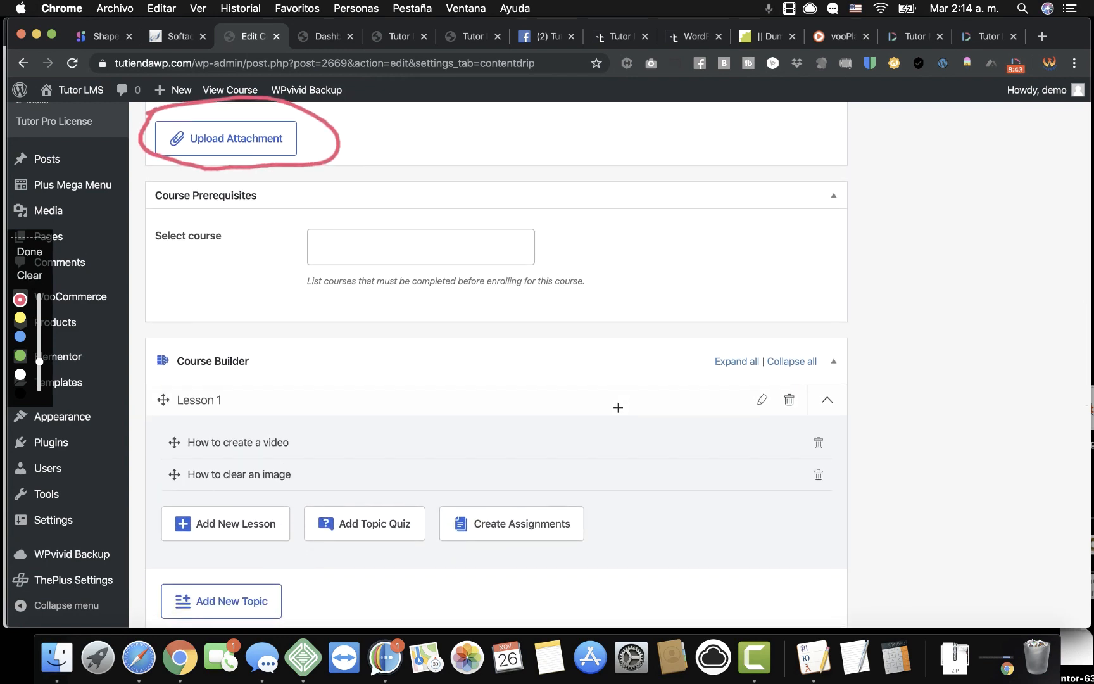
pyautogui.scroll(-2, 618, 407)
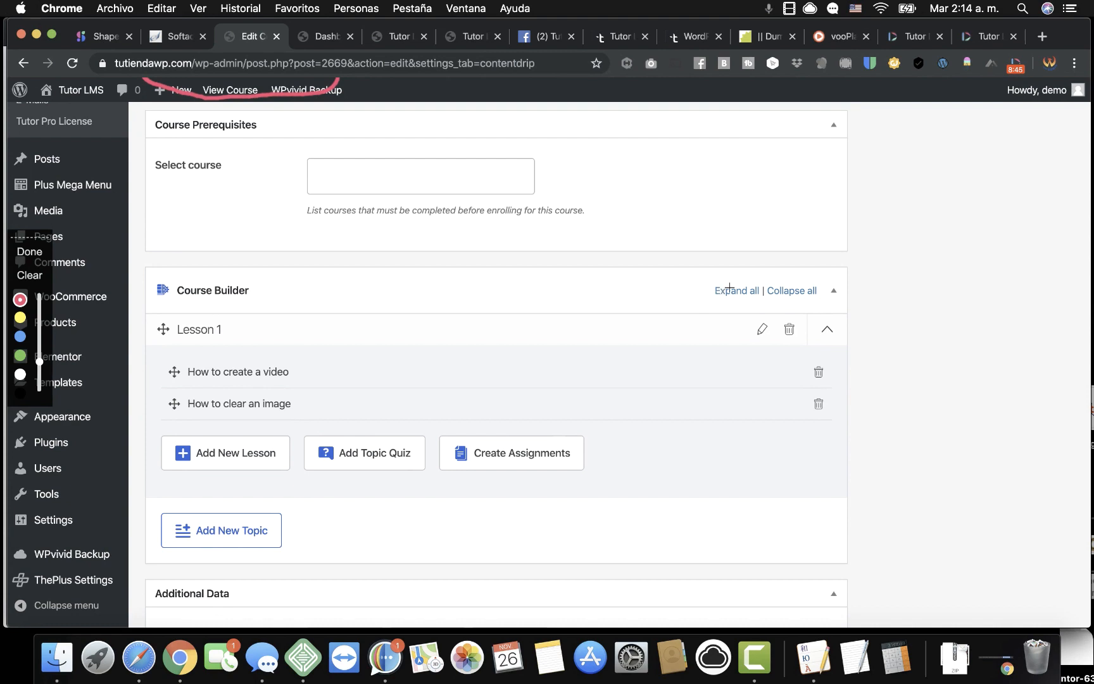
pyautogui.scroll(5, 402, 226)
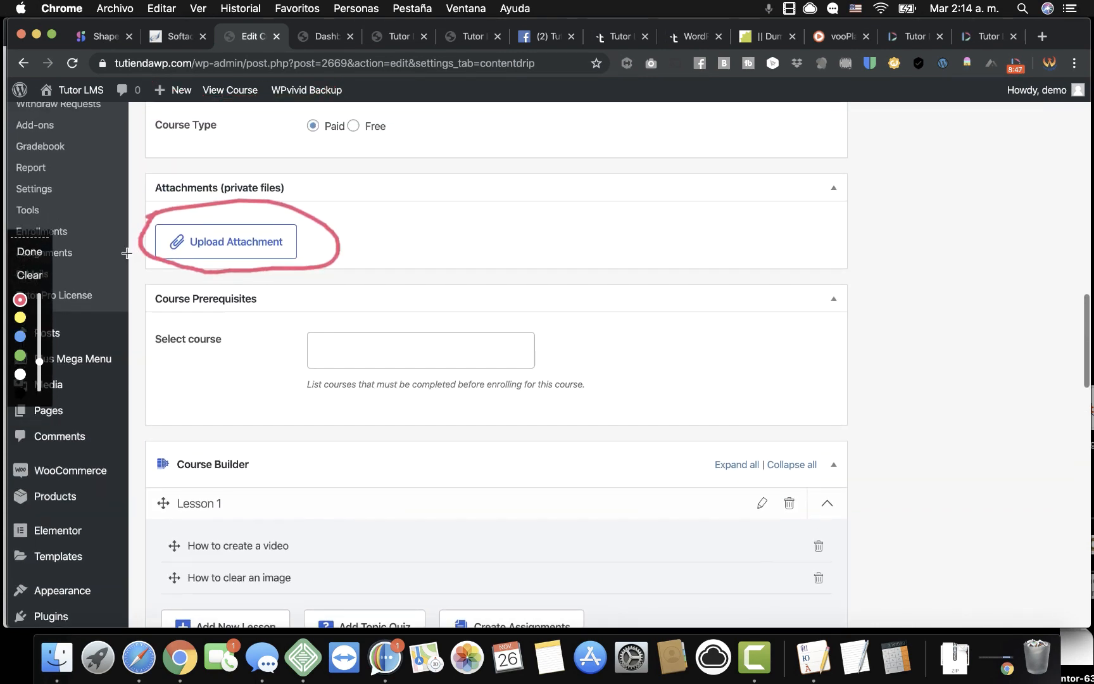
pyautogui.click(26, 253)
pyautogui.scroll(-2, 489, 373)
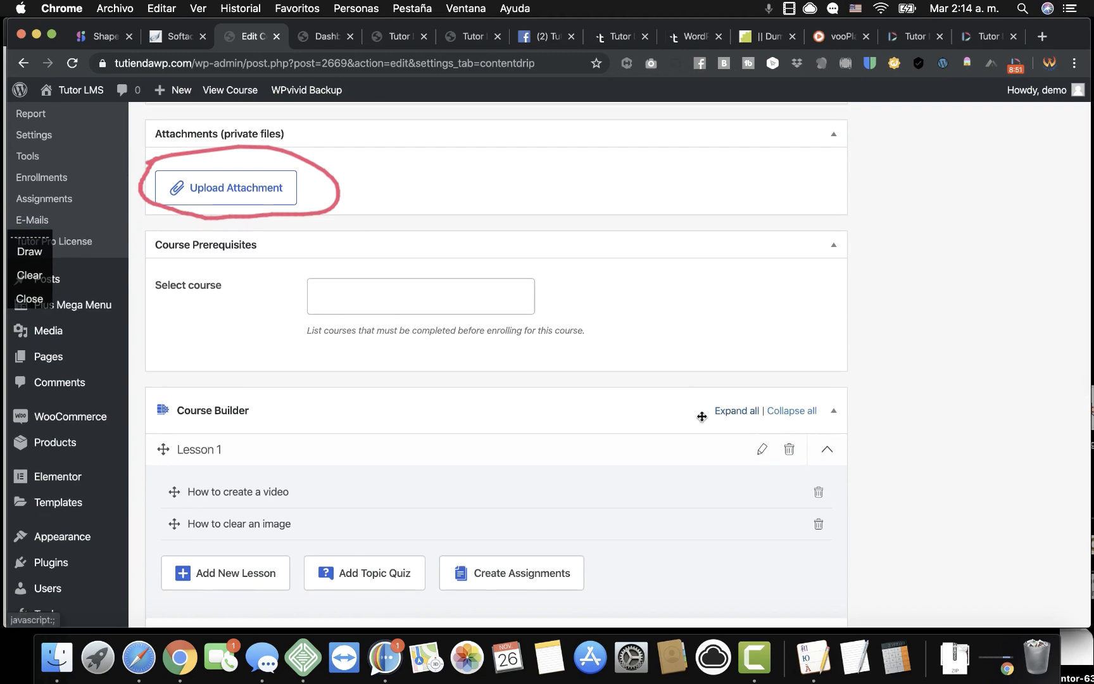
pyautogui.scroll(-10, 699, 417)
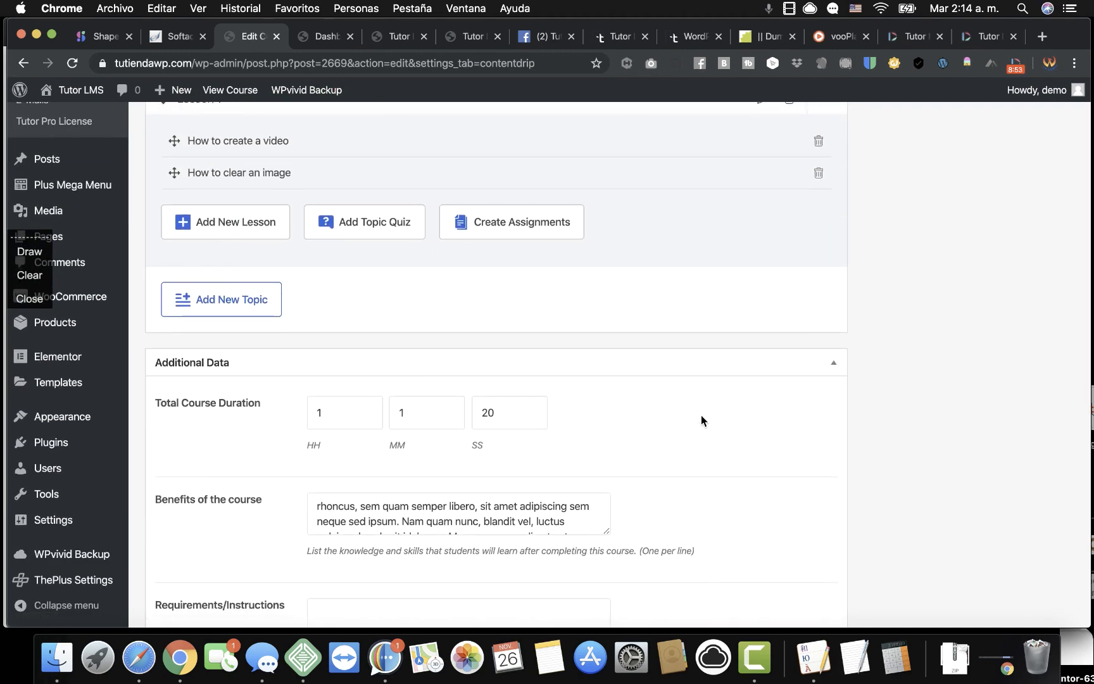
pyautogui.scroll(-11, 701, 416)
pyautogui.scroll(-12, 701, 416)
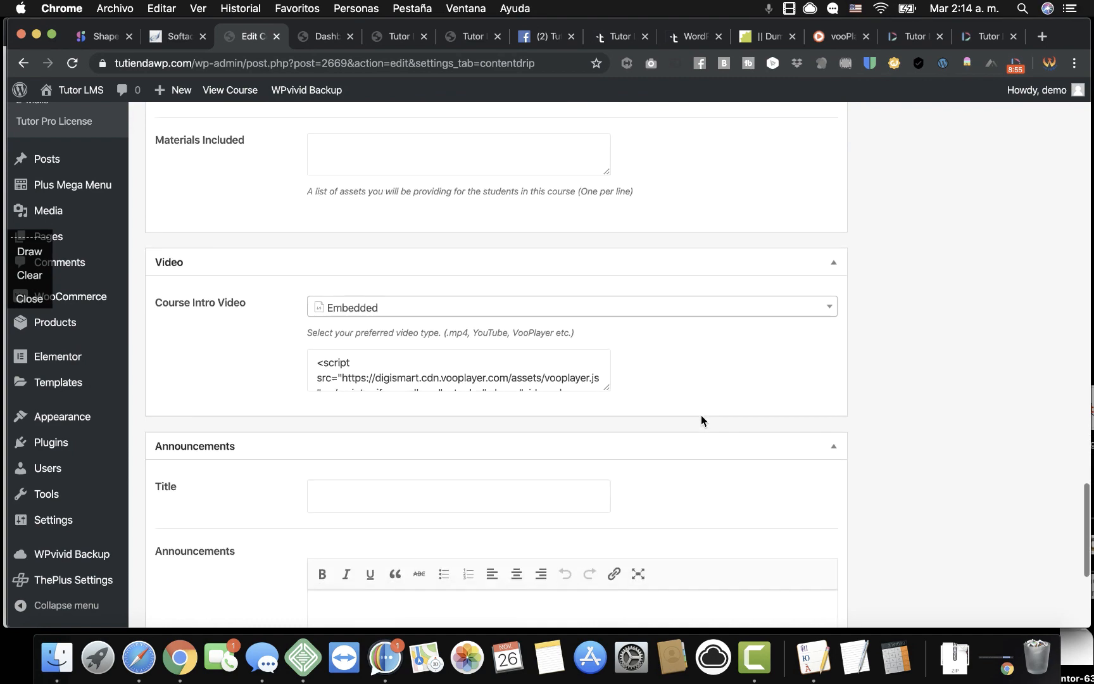
pyautogui.scroll(19, 701, 416)
pyautogui.scroll(10, 701, 414)
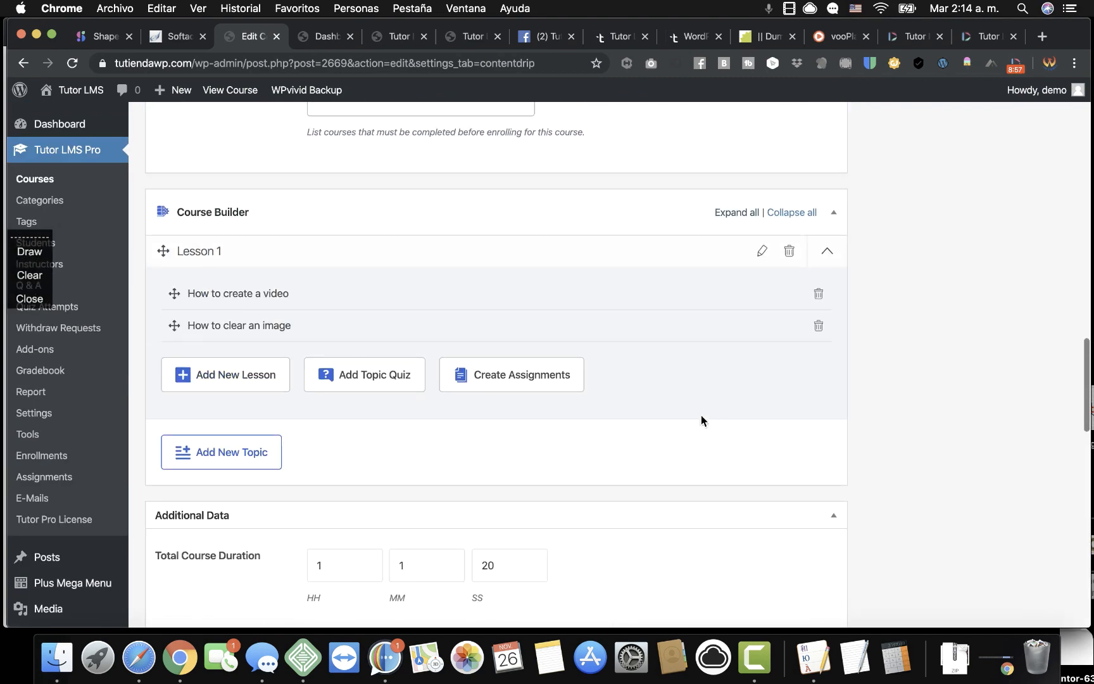
# Review How to create a video's attachment with Course Preview left off, and update the lesson.
pyautogui.click(276, 382)
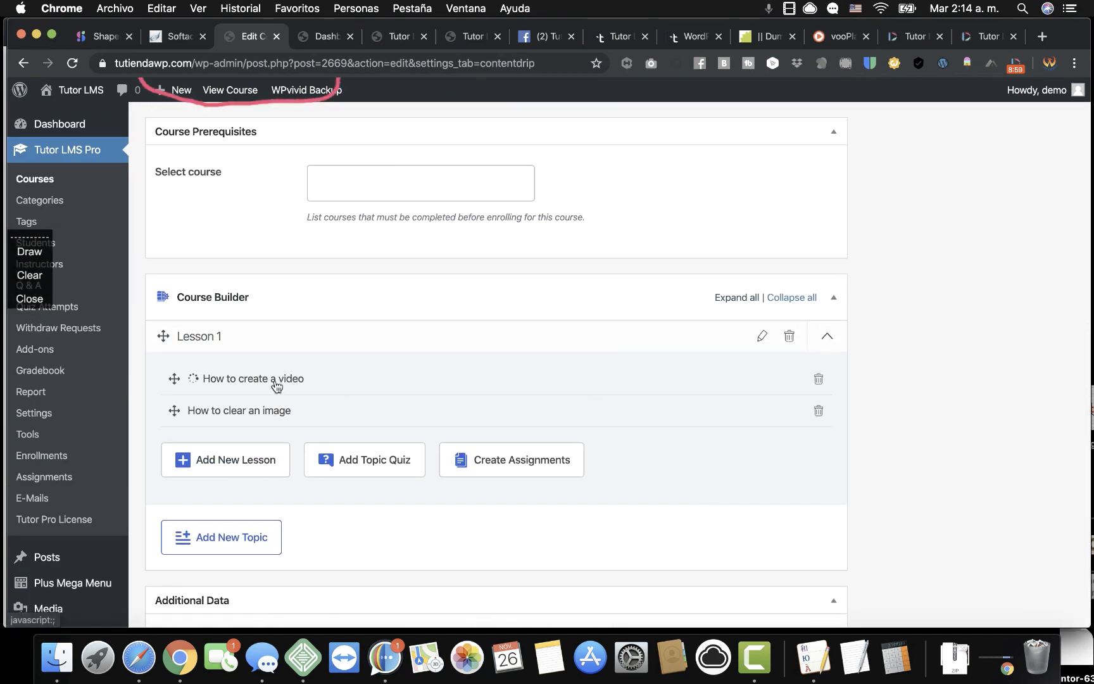
pyautogui.scroll(-5, 430, 469)
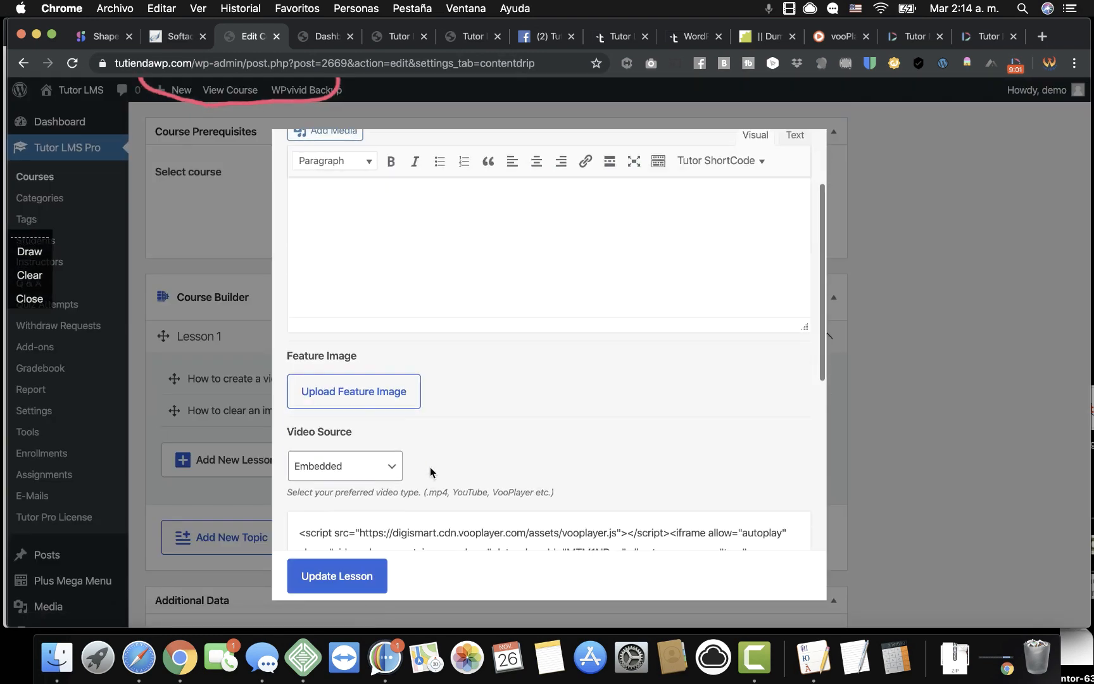
pyautogui.scroll(-5, 430, 471)
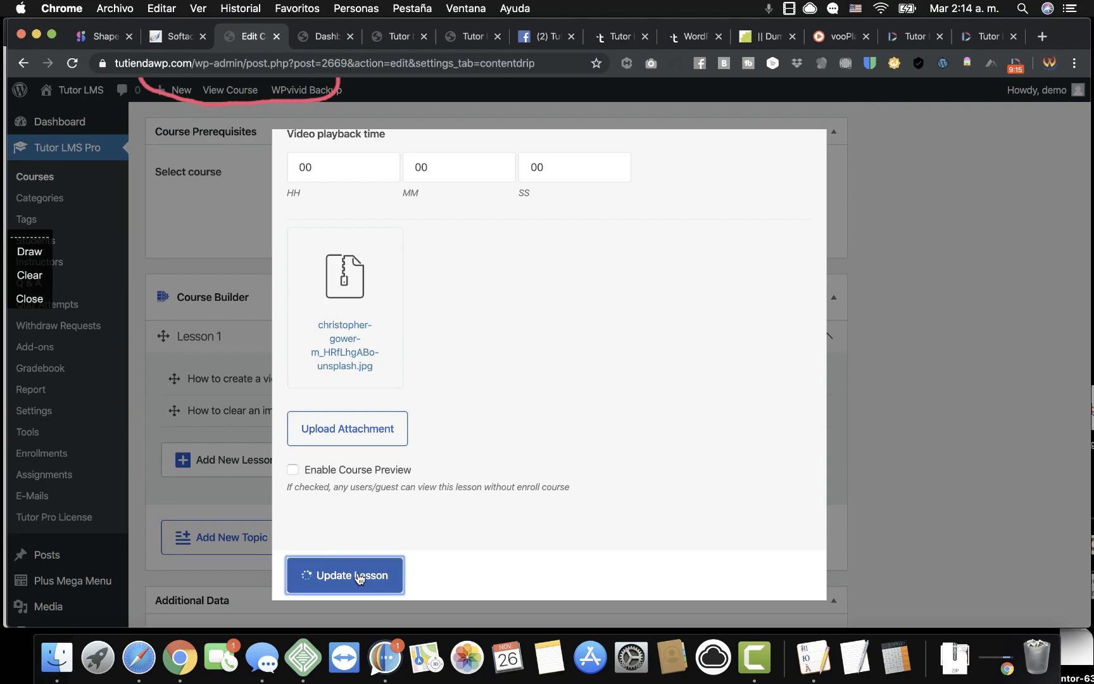
pyautogui.click(304, 573)
pyautogui.scroll(10, 650, 390)
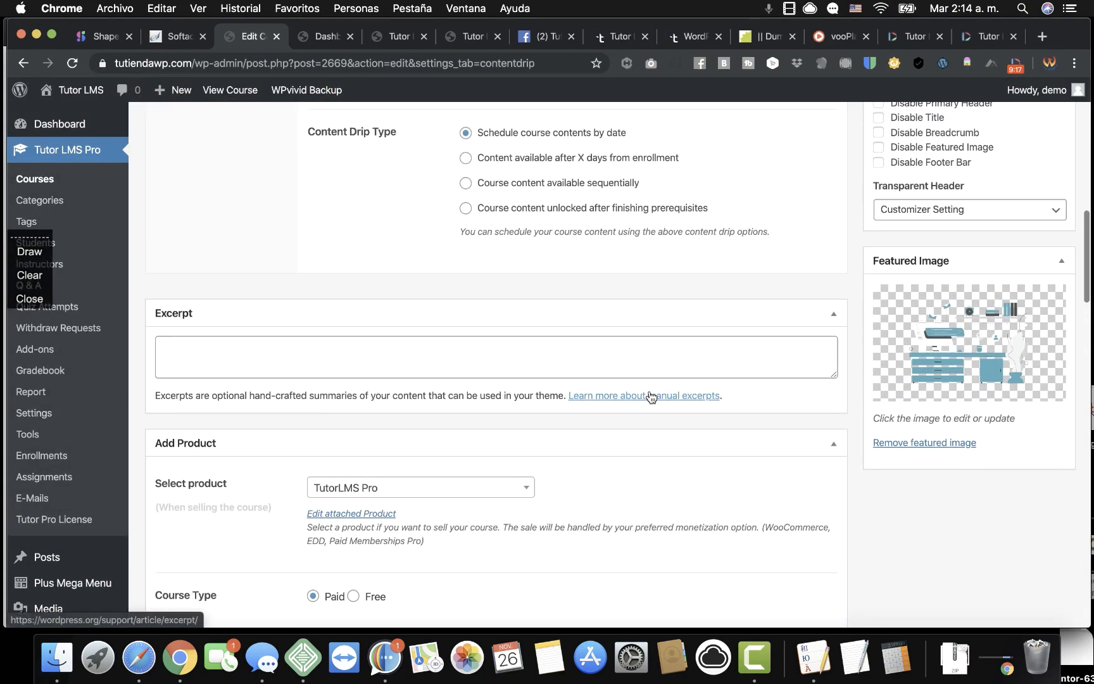
# Update the course, then switch to the tutiendawp.com storefront in Safari.
pyautogui.scroll(10, 650, 391)
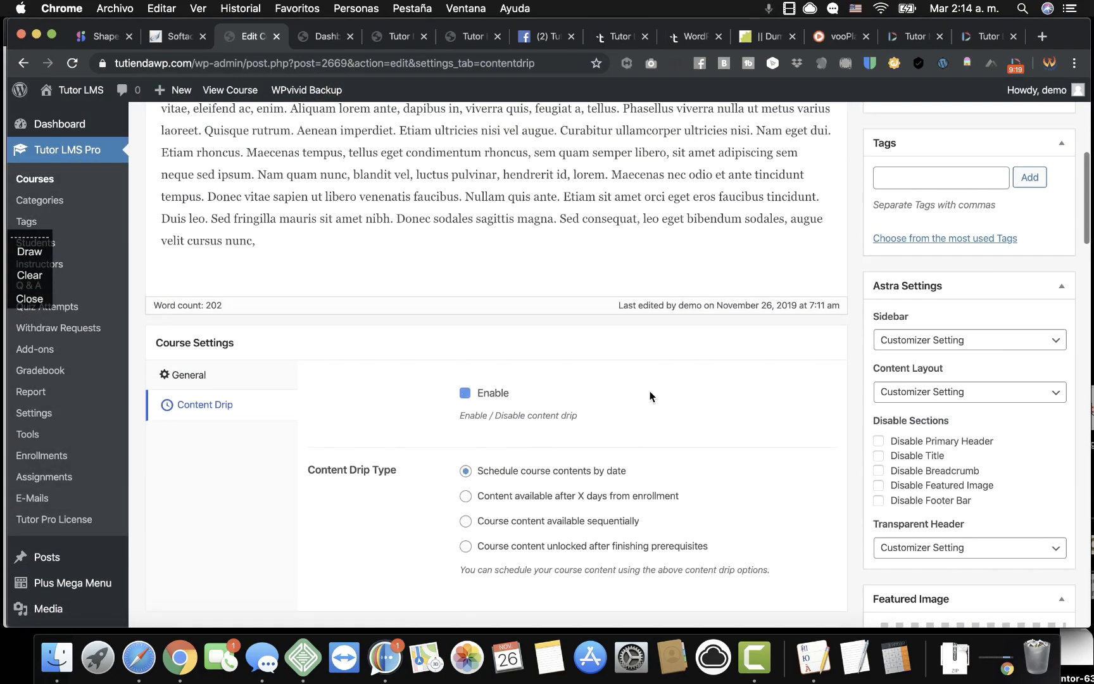
pyautogui.scroll(3, 916, 352)
pyautogui.click(1049, 334)
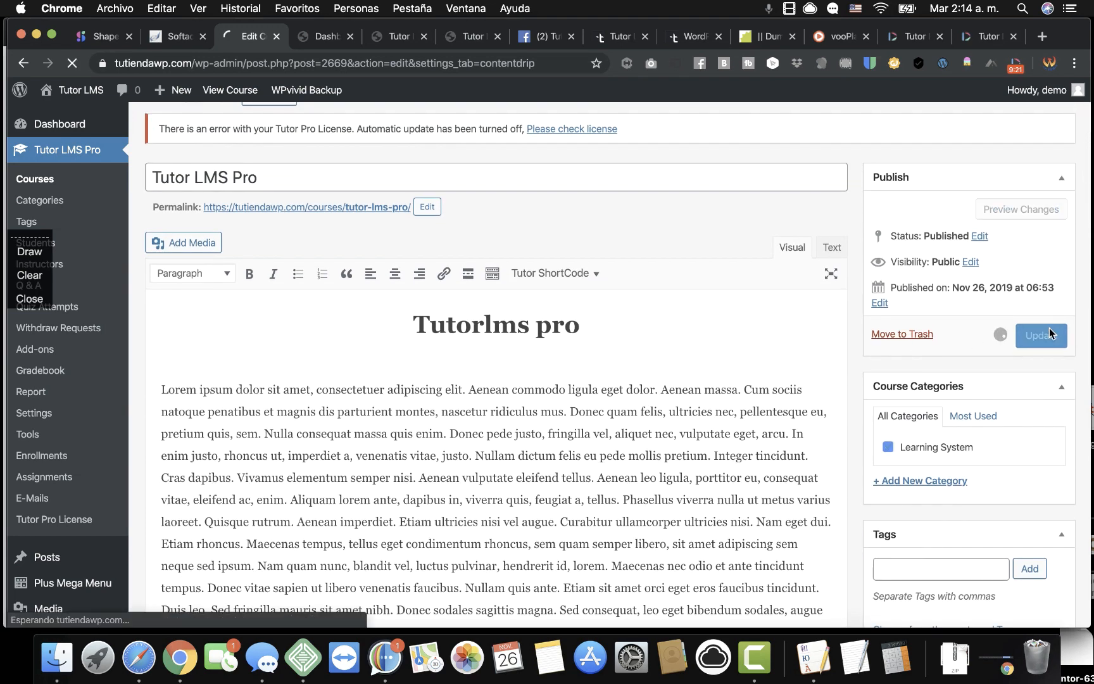
pyautogui.click(138, 666)
pyautogui.scroll(6, 134, 228)
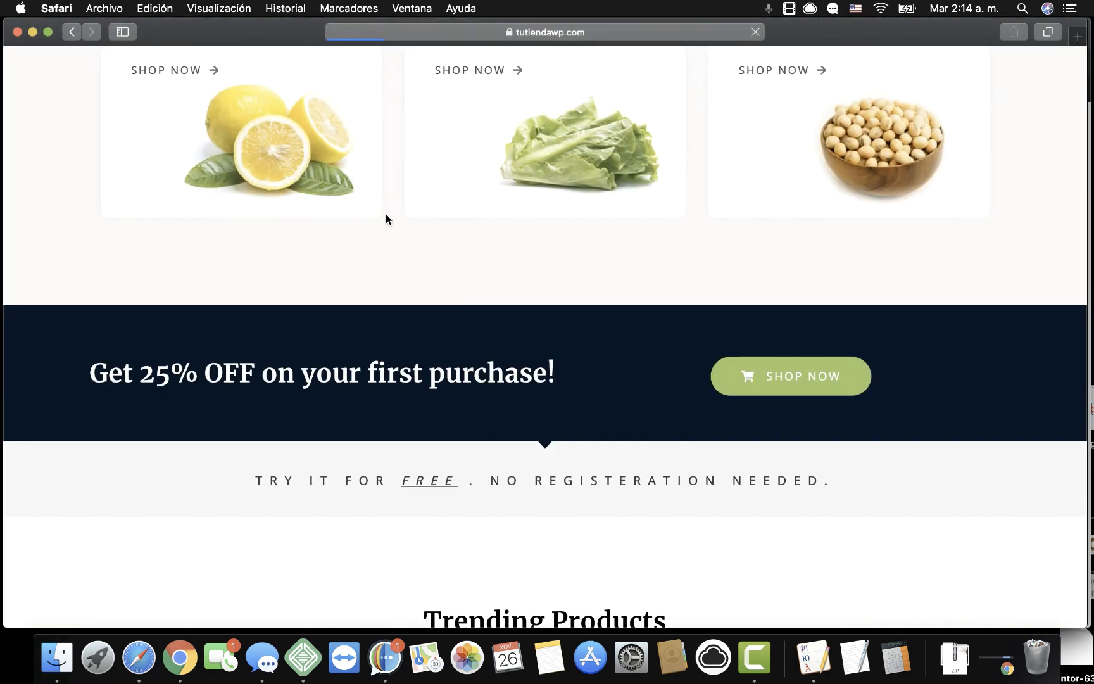
# Open the storefront's All Products listing from the homepage nav menu.
pyautogui.scroll(10, 386, 218)
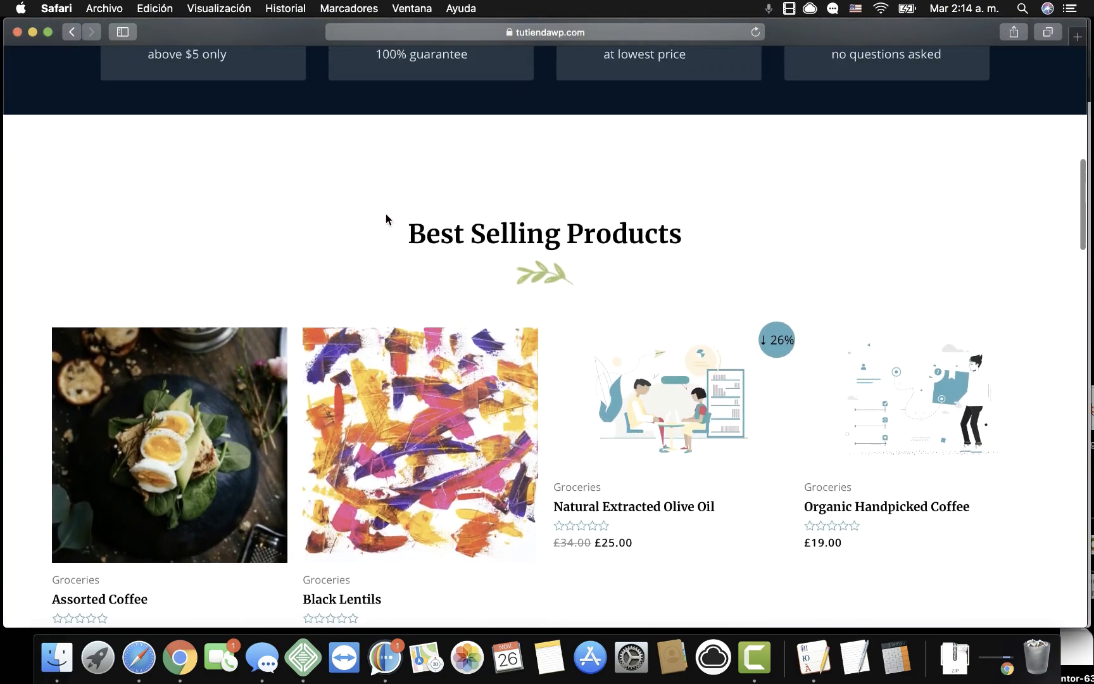
pyautogui.scroll(-5, 386, 214)
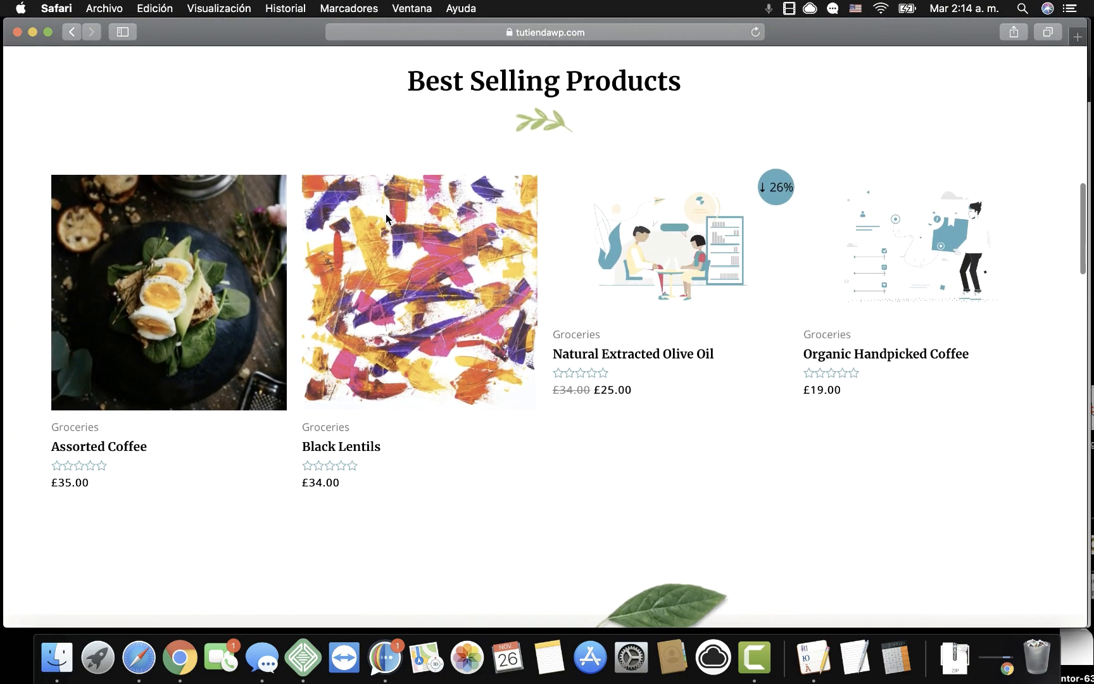
pyautogui.scroll(-10, 386, 214)
pyautogui.scroll(-12, 386, 214)
pyautogui.scroll(-5, 385, 214)
pyautogui.scroll(20, 386, 214)
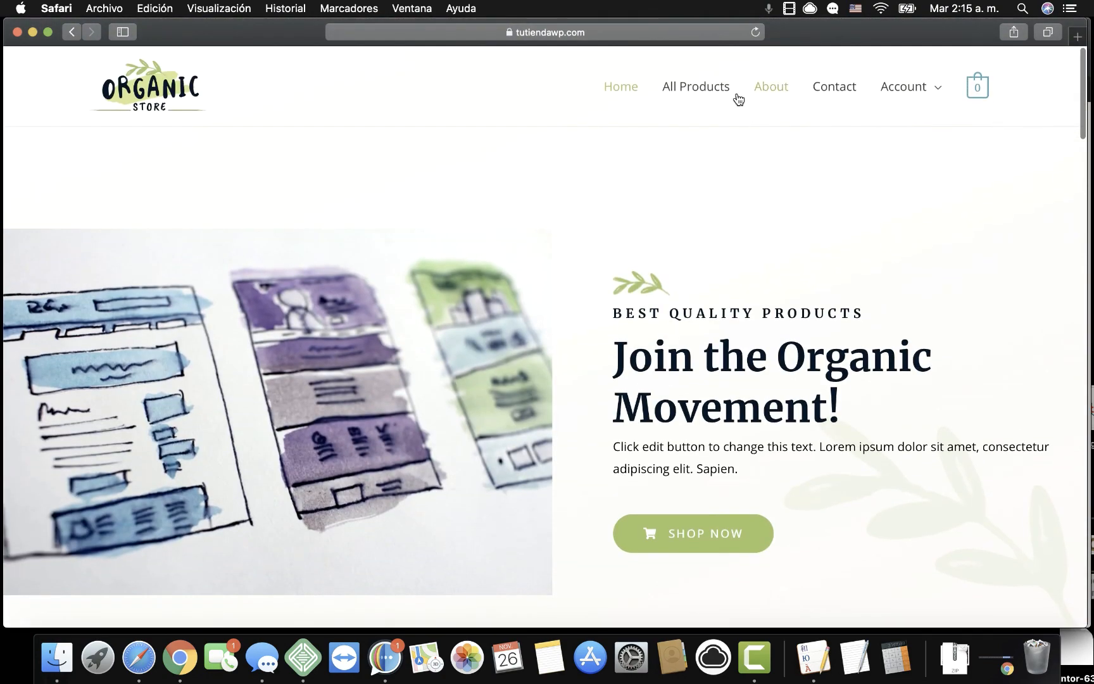
pyautogui.click(720, 93)
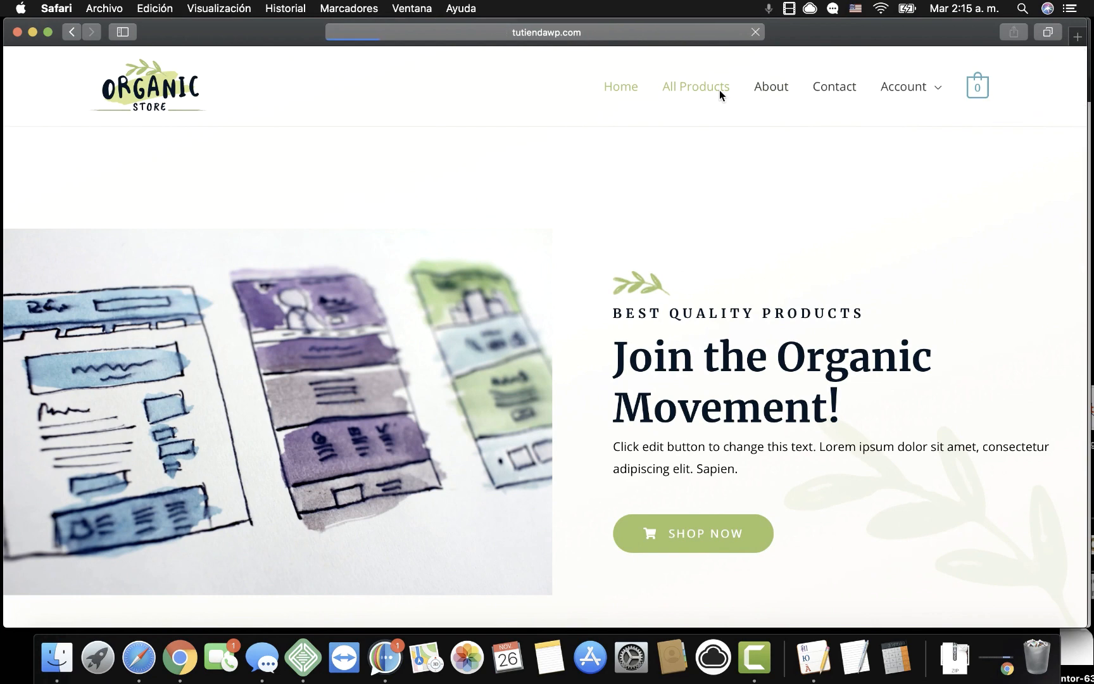
# Go to shop page 2, showing results 10–12 including TutorLMS Pro at £30.60.
pyautogui.scroll(-1, 461, 395)
pyautogui.scroll(-10, 462, 399)
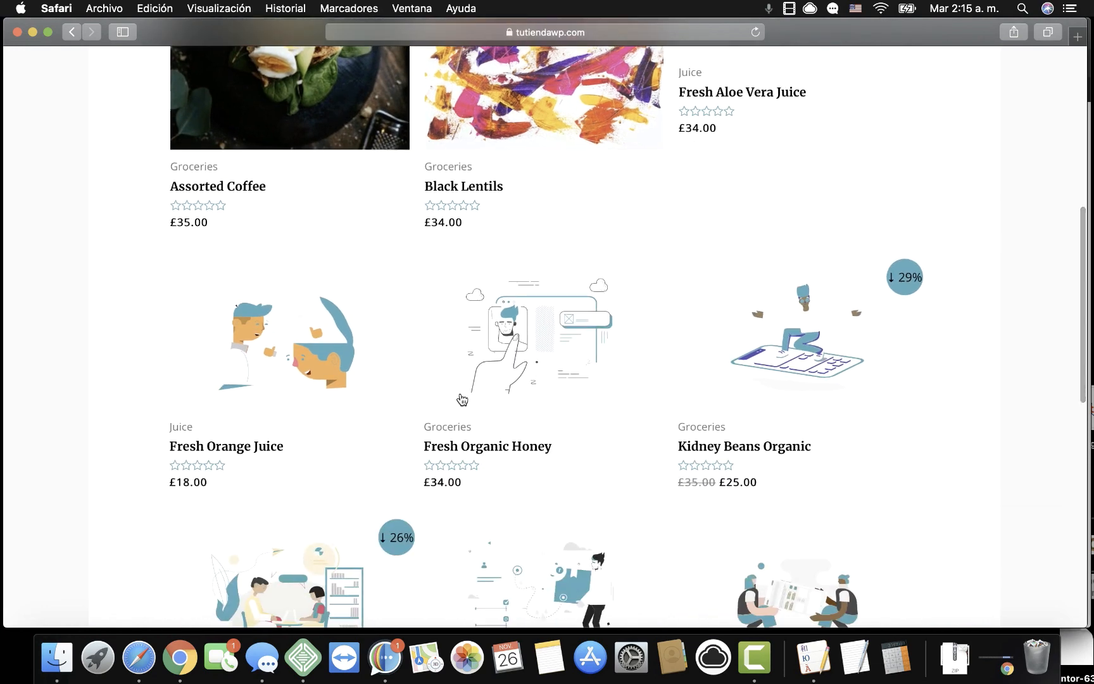
pyautogui.scroll(-6, 462, 398)
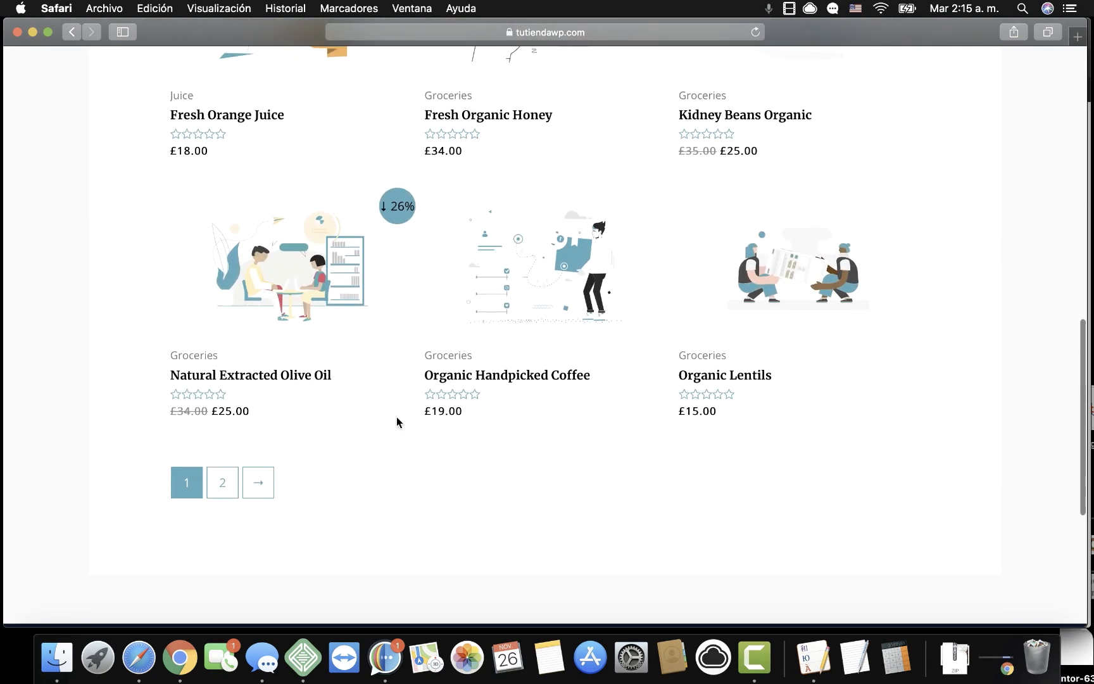
pyautogui.click(227, 483)
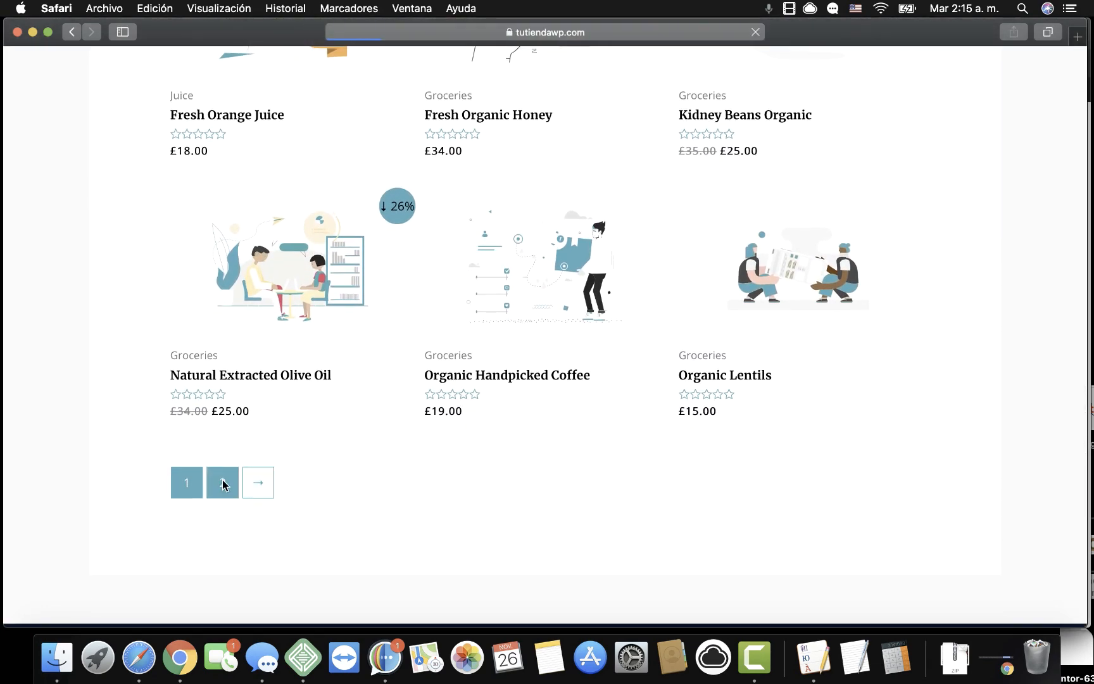
pyautogui.scroll(-5, 447, 453)
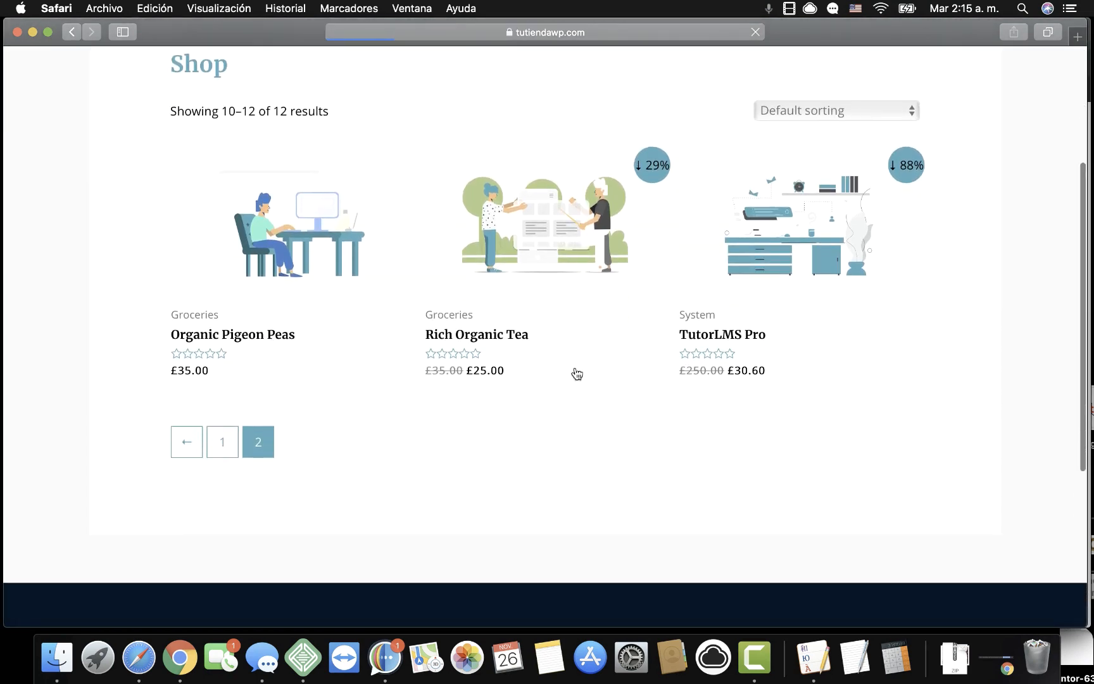
# Open the TutorLMS Pro product page and add it to the cart at £30.60.
pyautogui.click(791, 240)
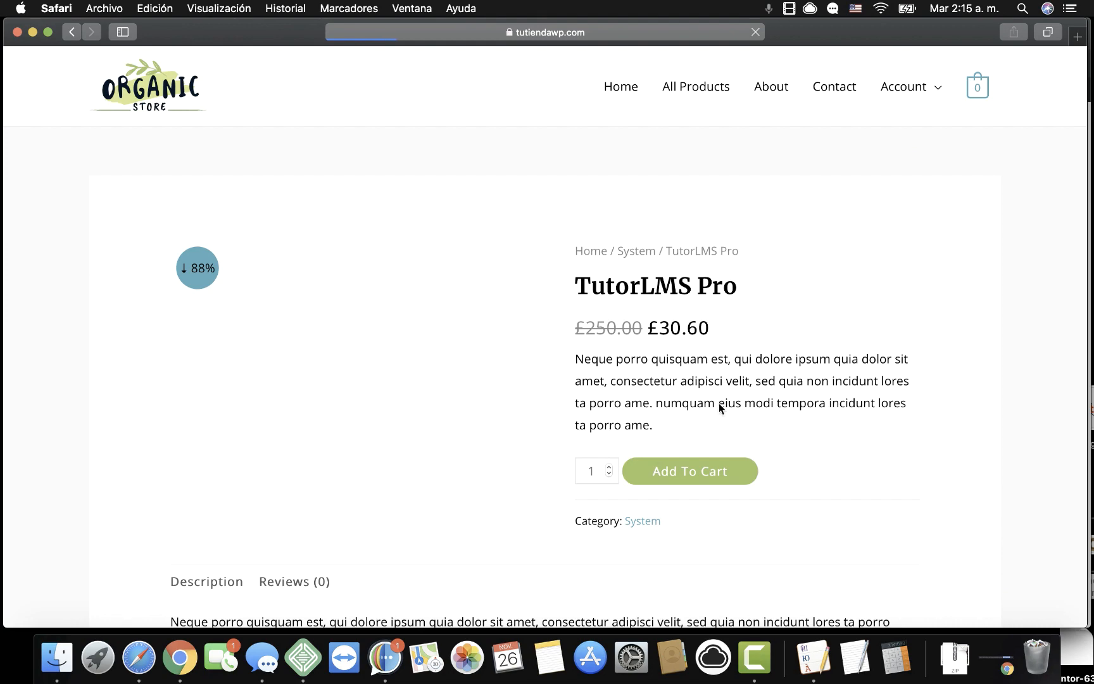
pyautogui.scroll(-10, 719, 414)
pyautogui.scroll(4, 719, 414)
pyautogui.scroll(4, 718, 418)
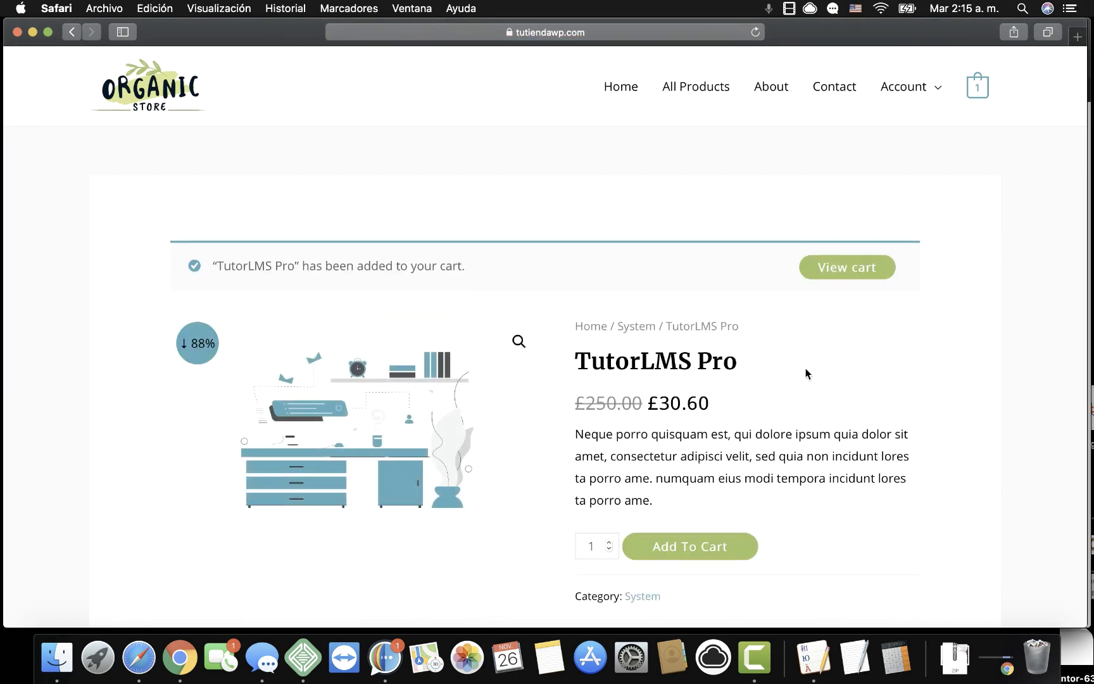
# Review the cart, then return to the TutorLMS Pro product page from its cart link.
pyautogui.click(850, 267)
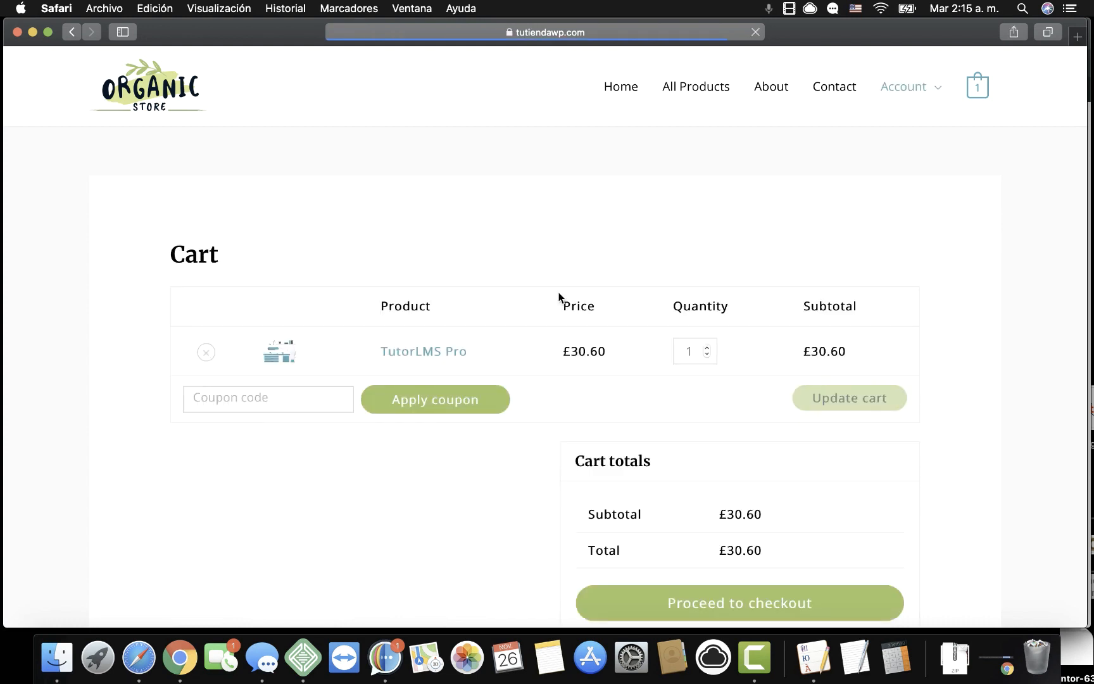
pyautogui.scroll(-3, 552, 425)
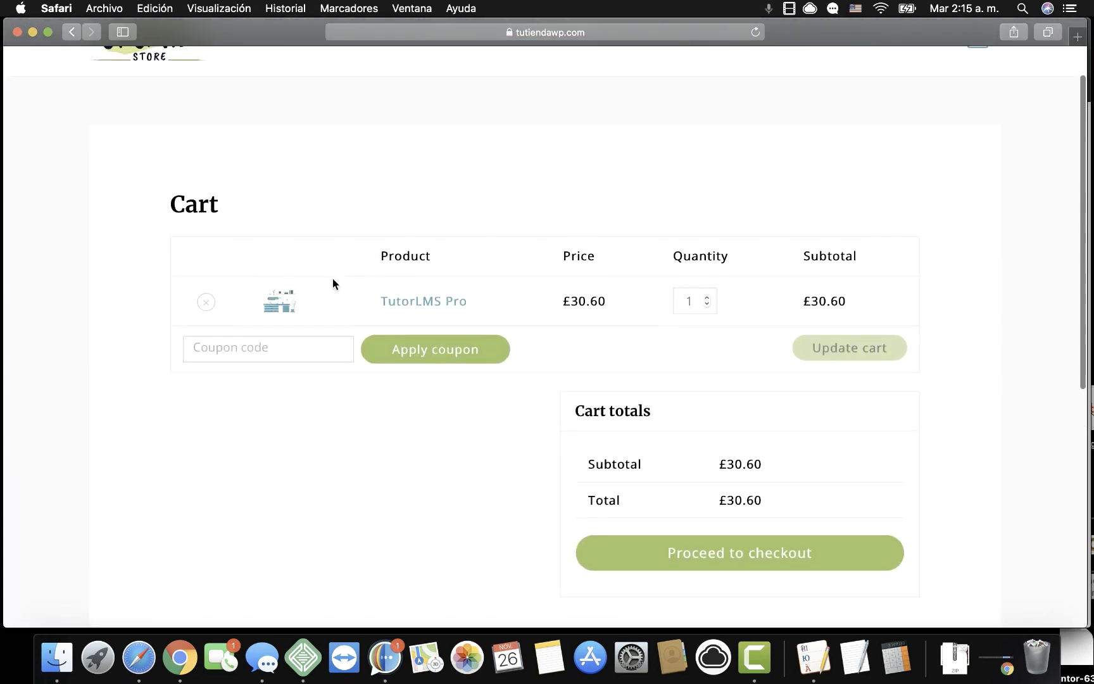
pyautogui.click(408, 299)
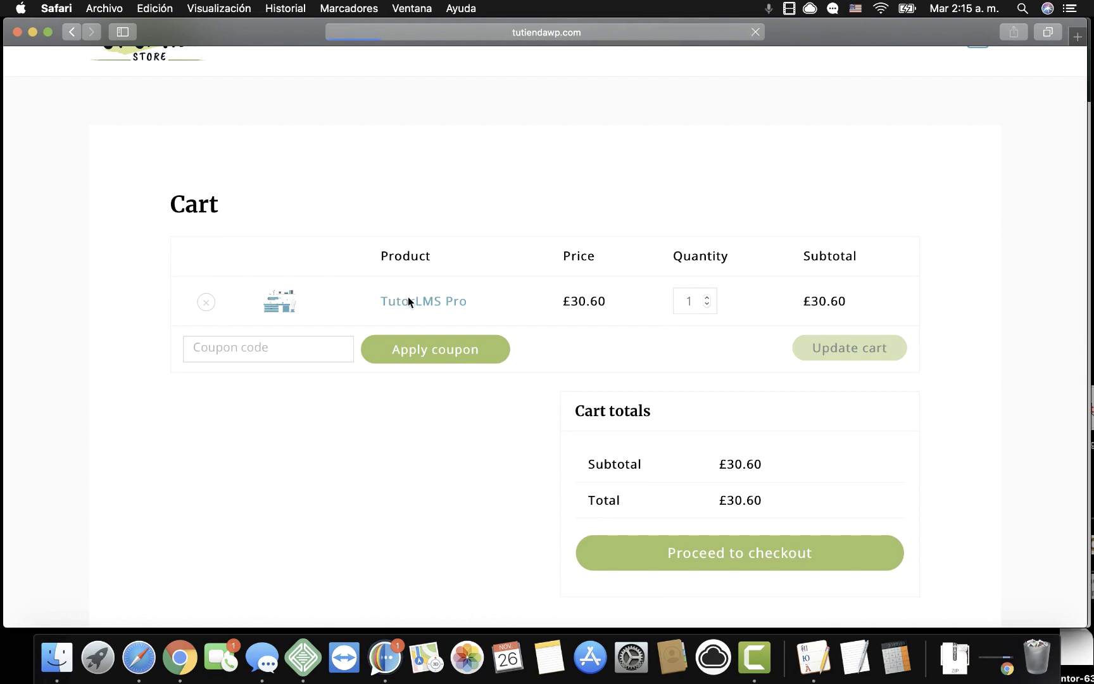
pyautogui.scroll(-6, 488, 418)
pyautogui.scroll(3, 489, 422)
pyautogui.scroll(3, 488, 421)
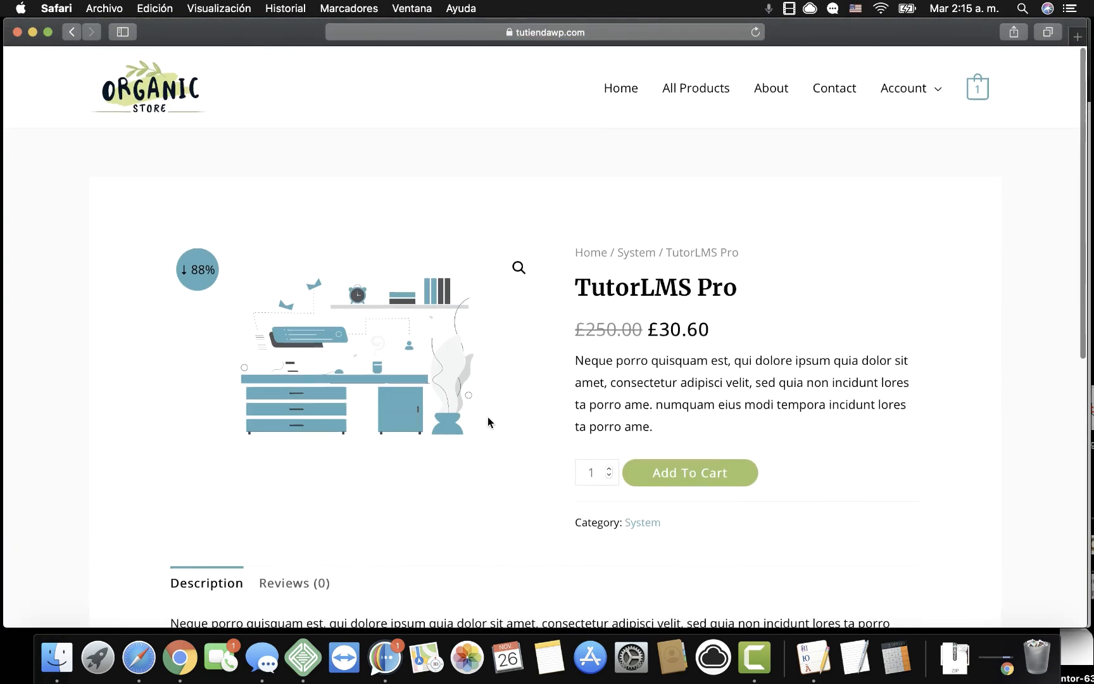
# Load the site's /dashboard address, which shows the 'Please Sign-In to view this section' form.
pyautogui.click(588, 35)
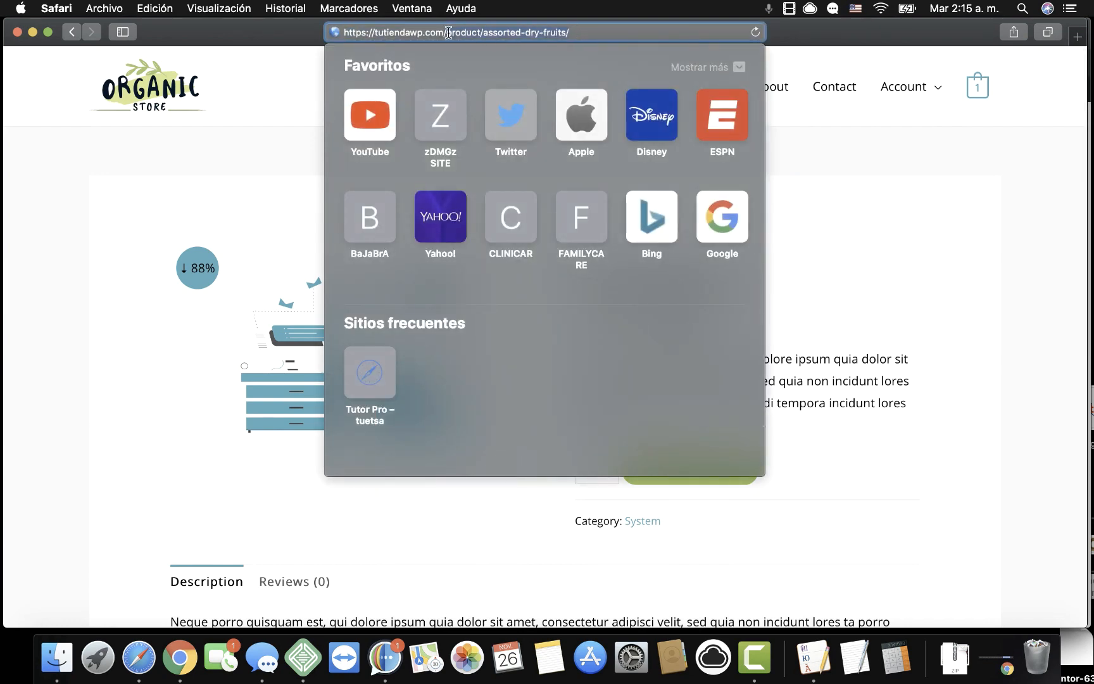
pyautogui.press('BackSpace')
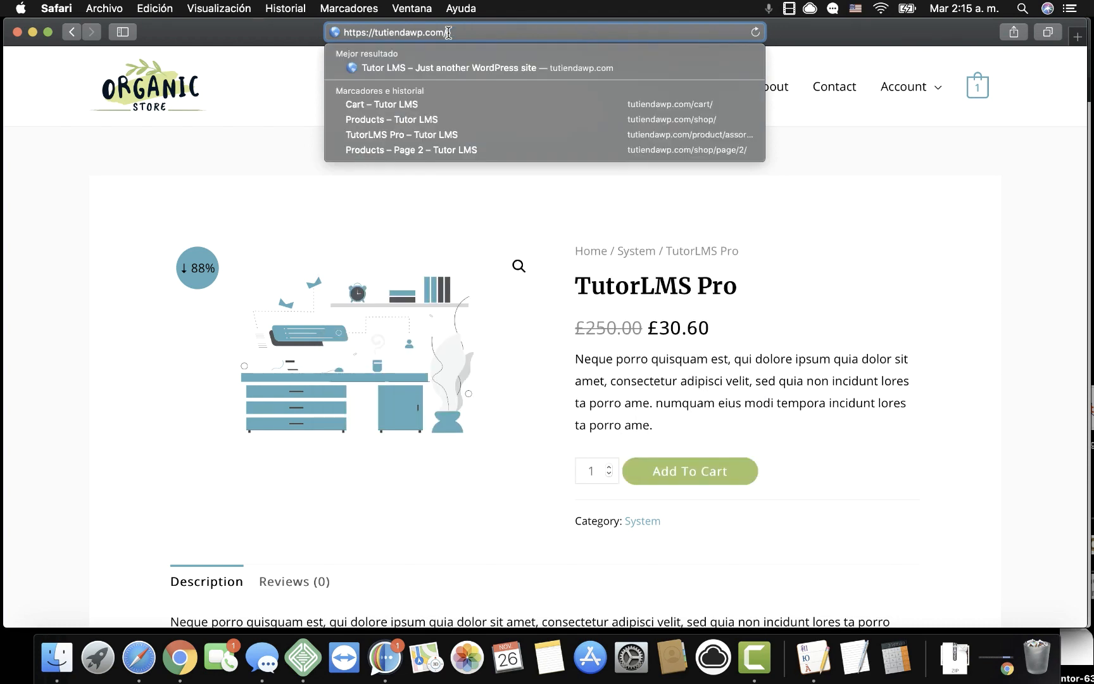
pyautogui.press('Escape')
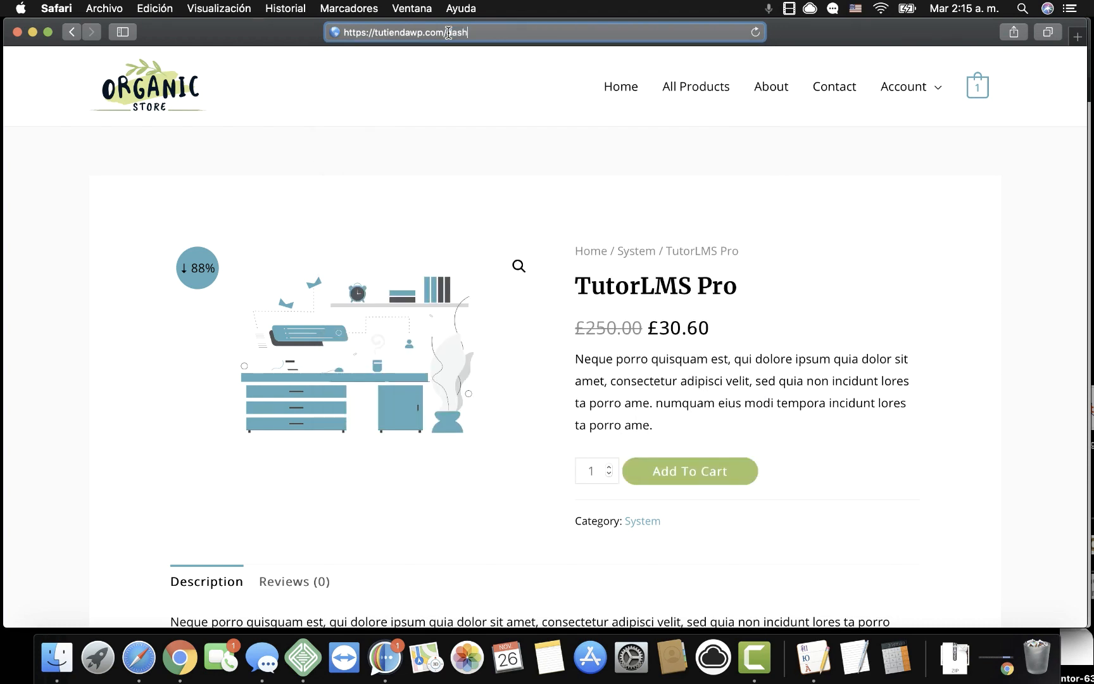
pyautogui.press('Return')
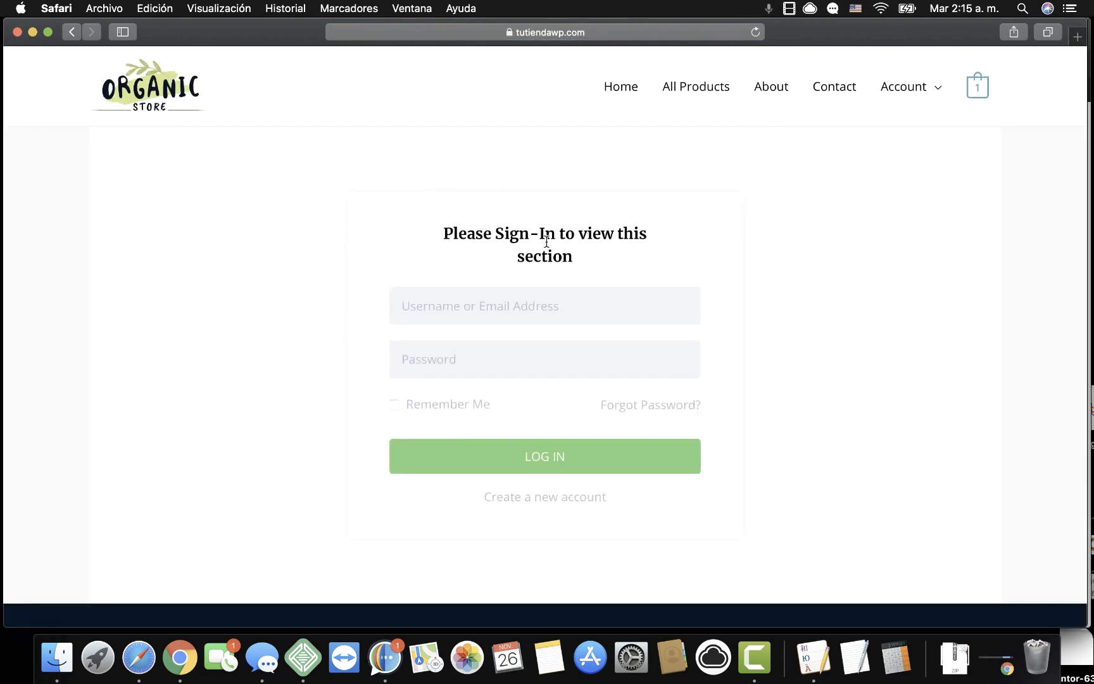
pyautogui.scroll(-5, 669, 338)
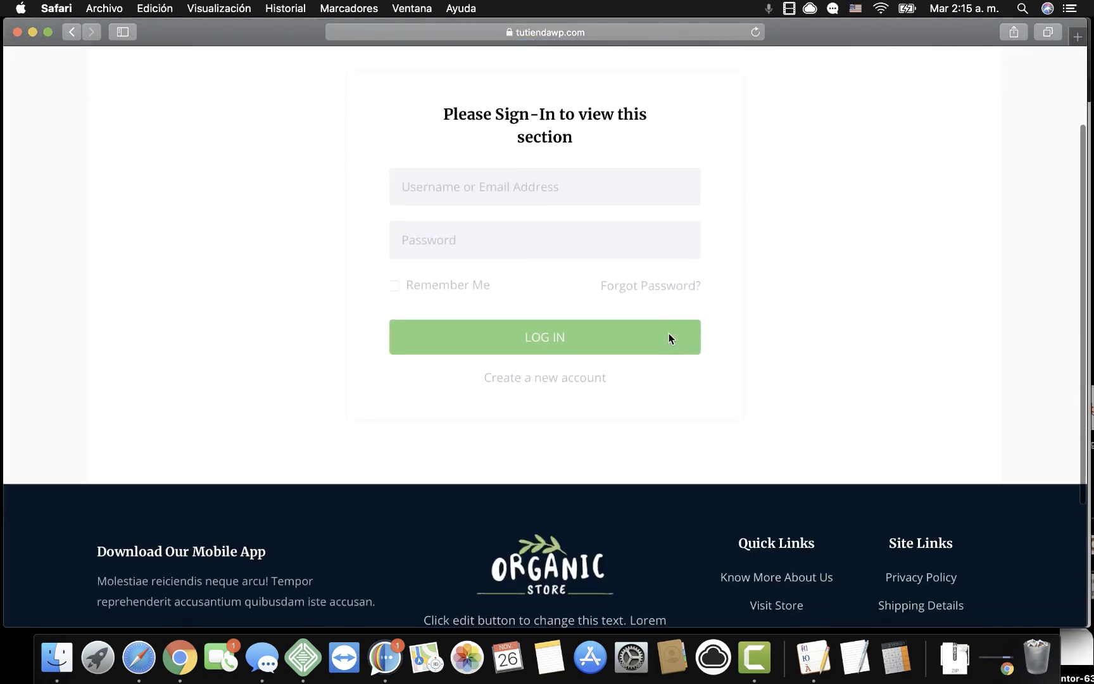
pyautogui.scroll(5, 670, 339)
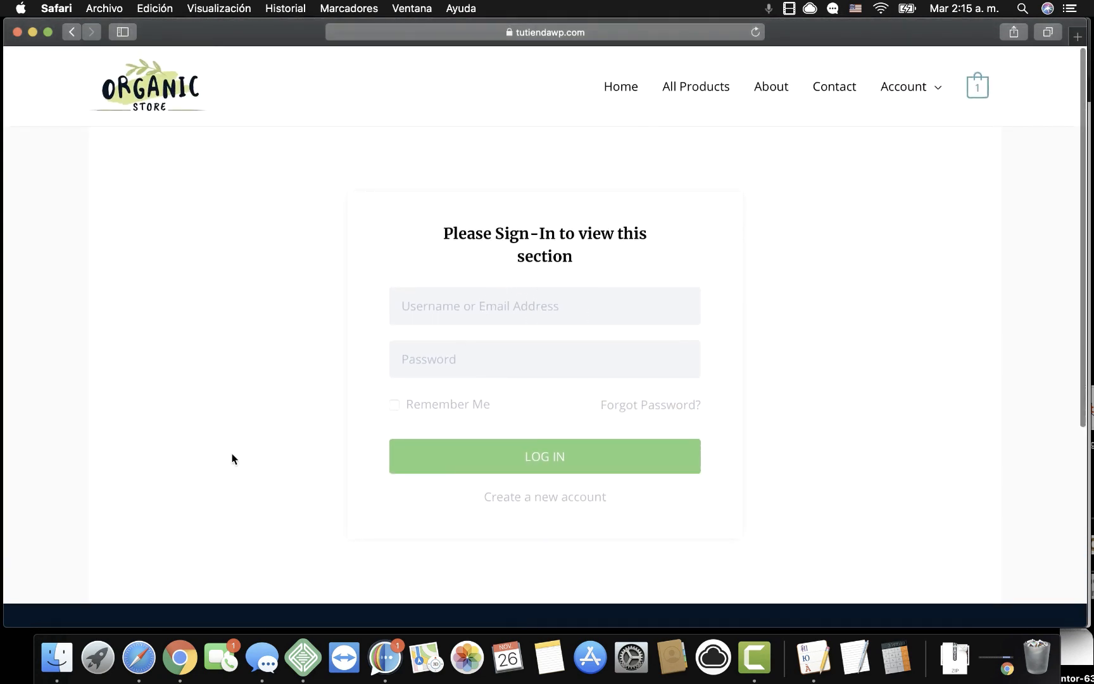
pyautogui.click(180, 657)
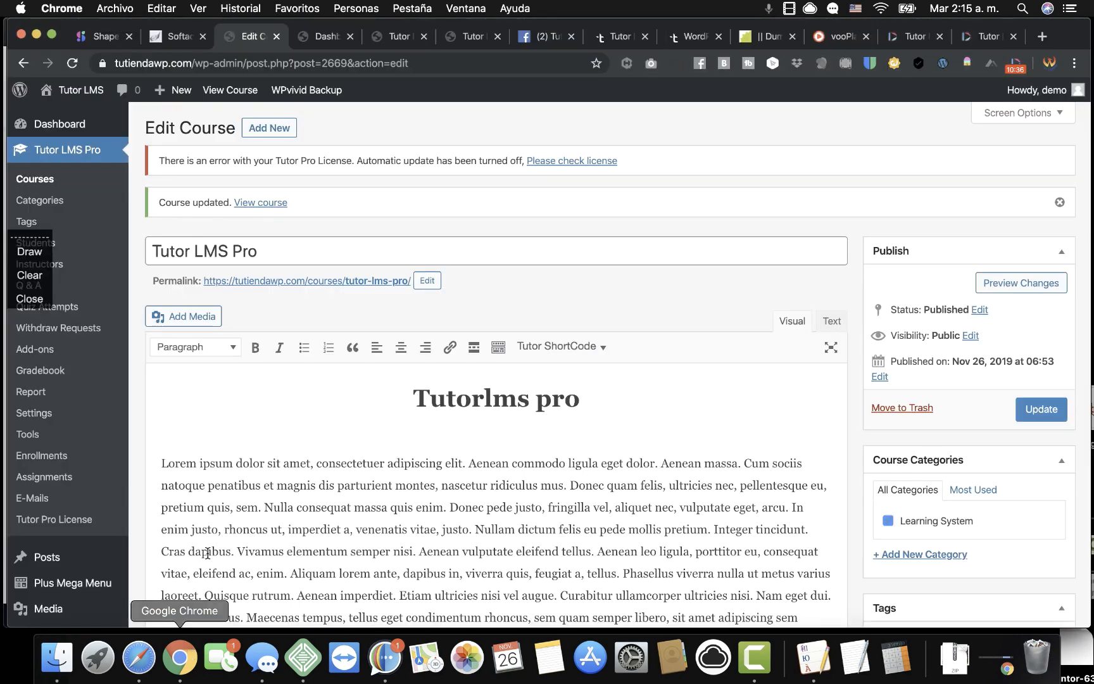
# Save the course, then create and publish a new WooCommerce coupon named tutor1.
pyautogui.click(1038, 410)
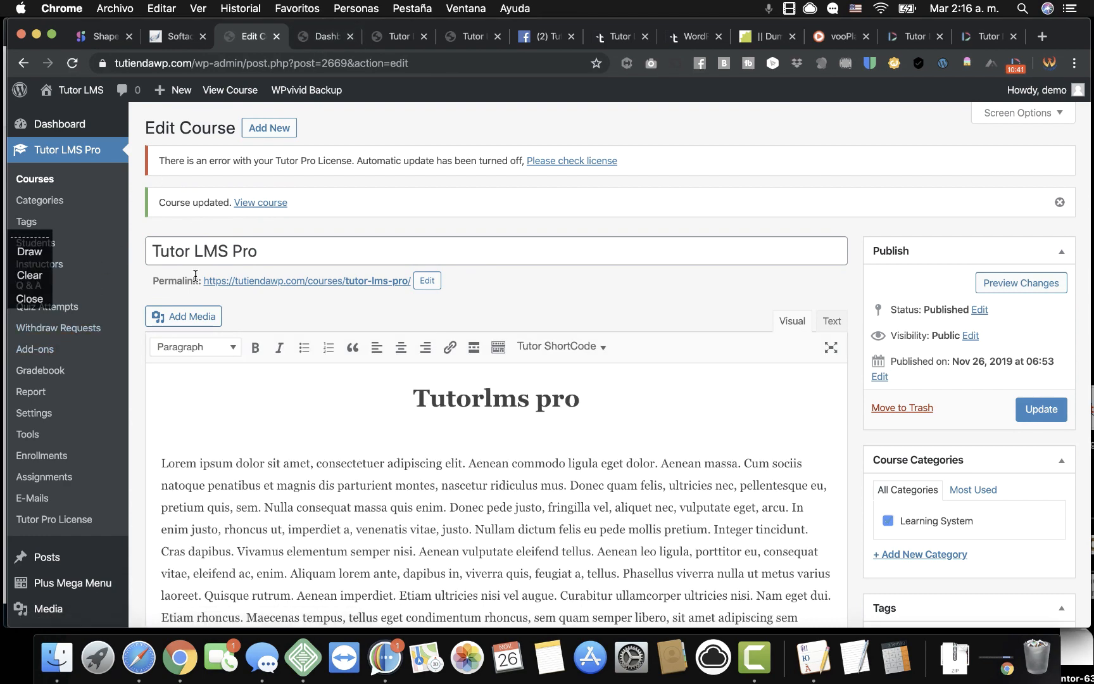
pyautogui.scroll(-5, 195, 486)
pyautogui.moveTo(73, 415)
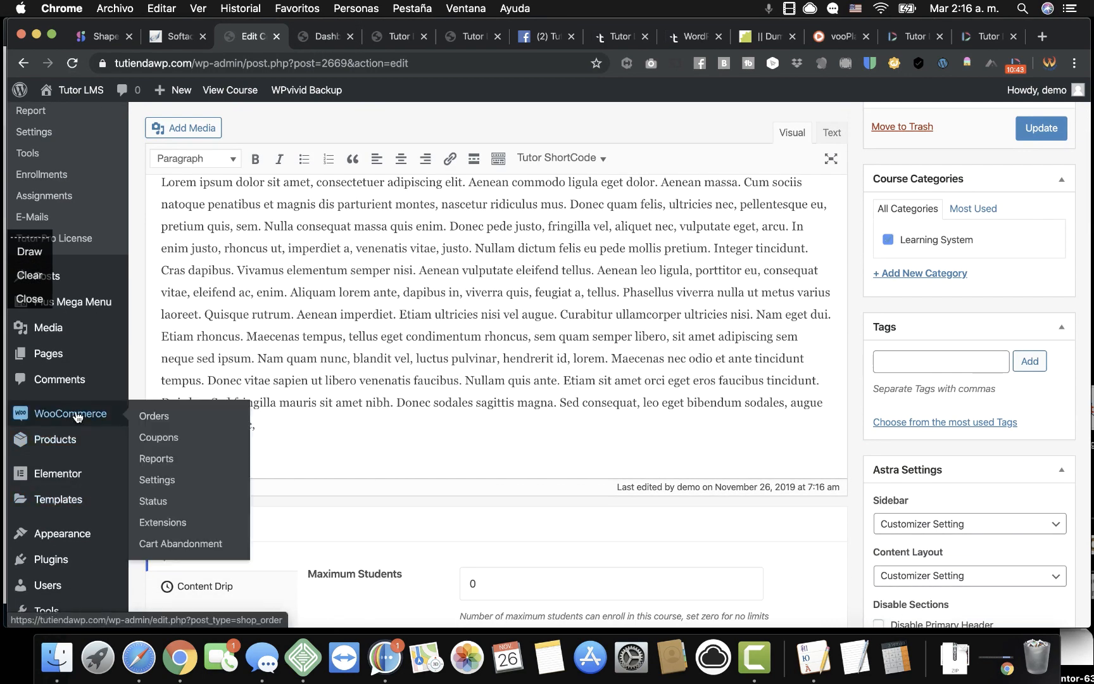
pyautogui.click(157, 441)
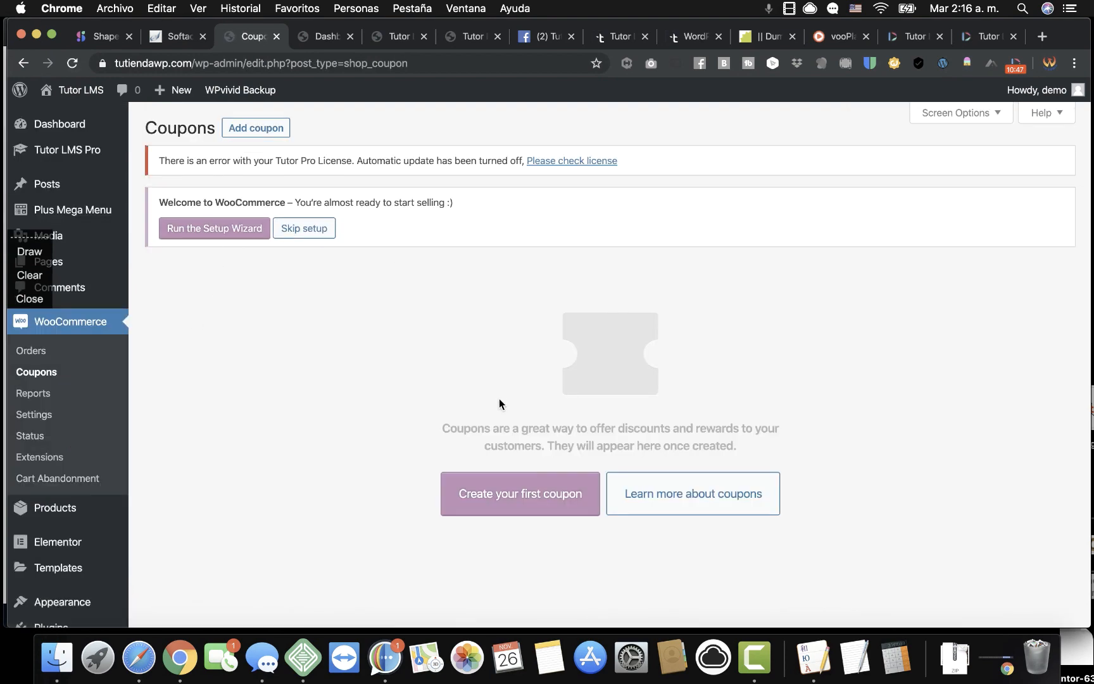
pyautogui.click(506, 499)
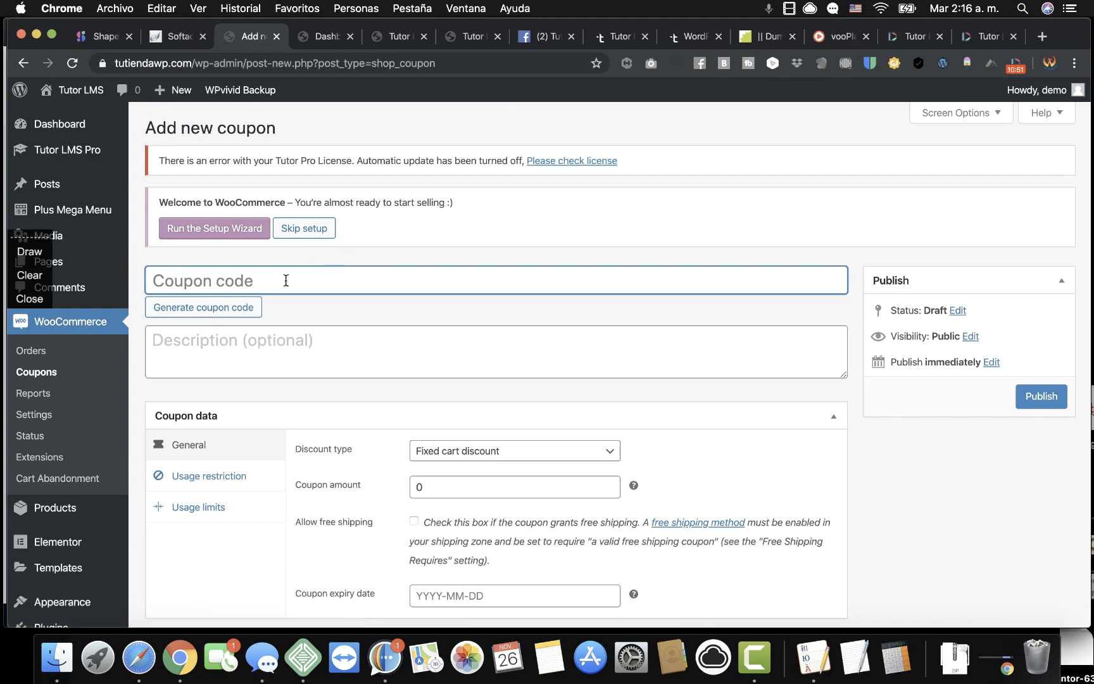
pyautogui.write('tutor1')
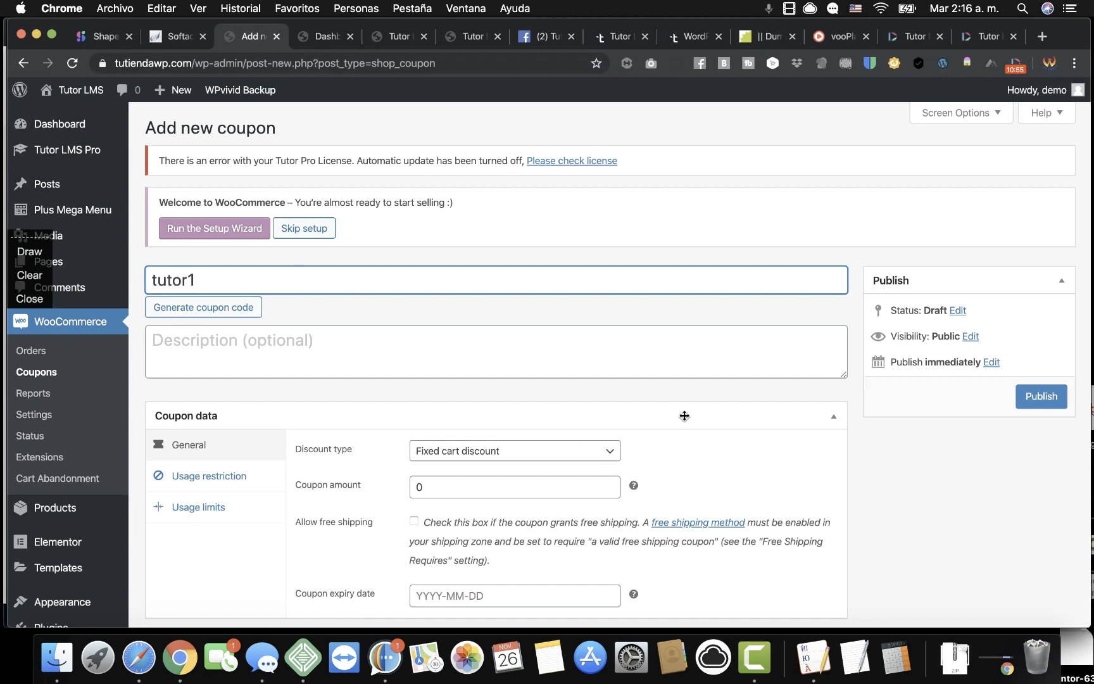
pyautogui.click(1021, 397)
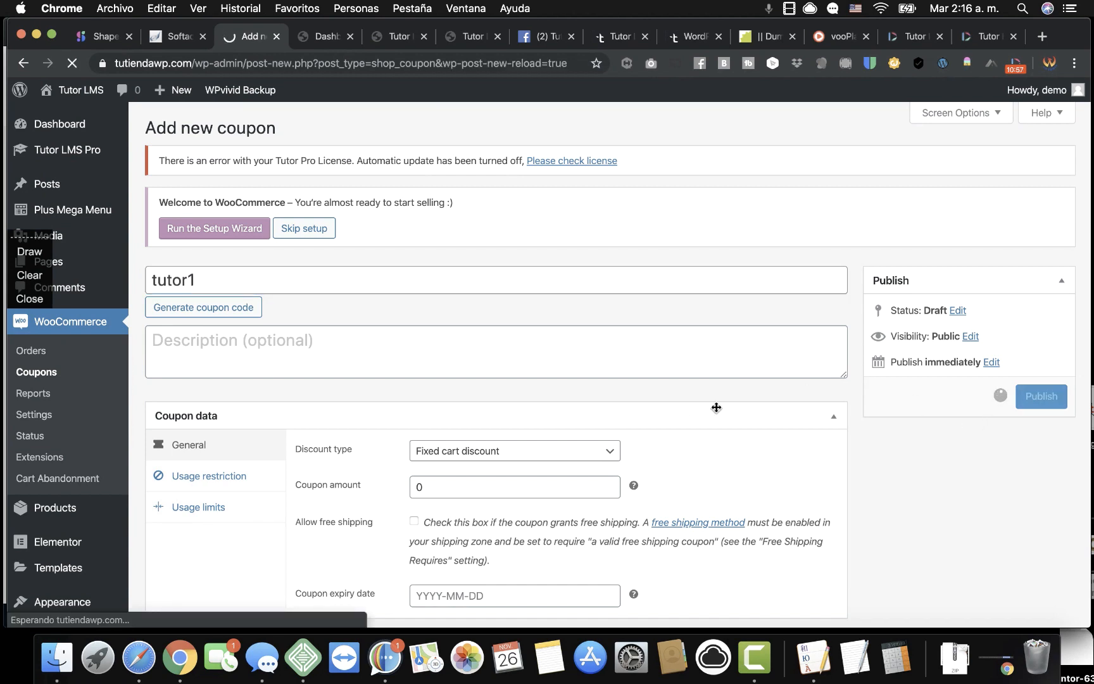
# Give coupon tutor1 a 100 Percentage discount, review its restriction and limit tabs, and update it.
pyautogui.click(461, 528)
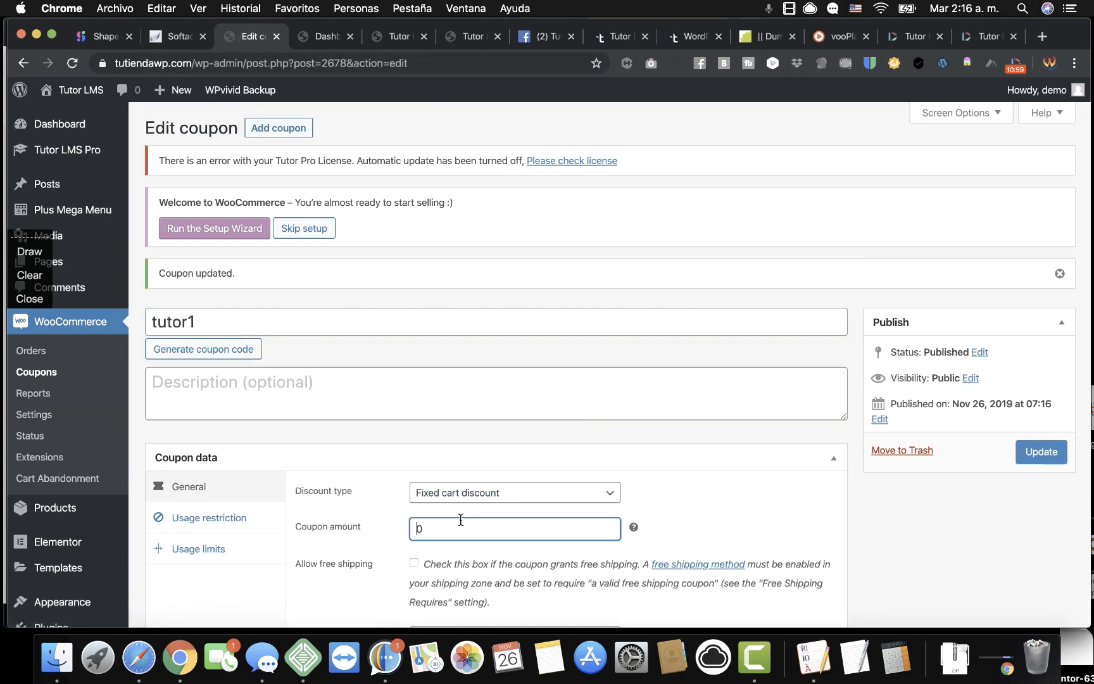
pyautogui.write('100')
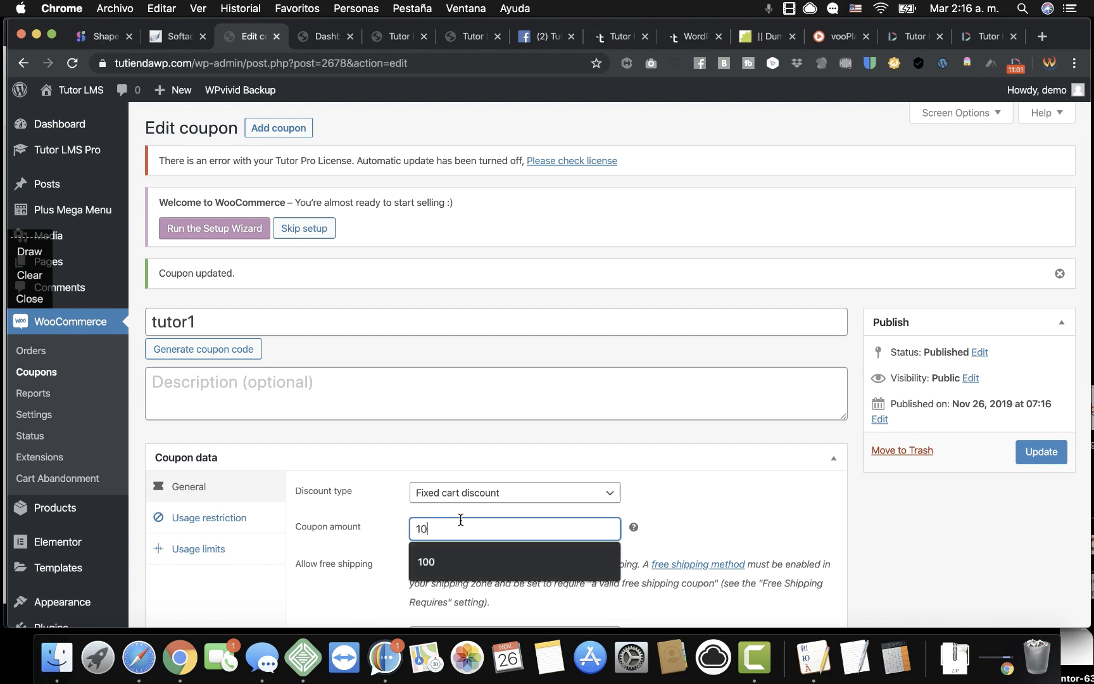
pyautogui.click(515, 501)
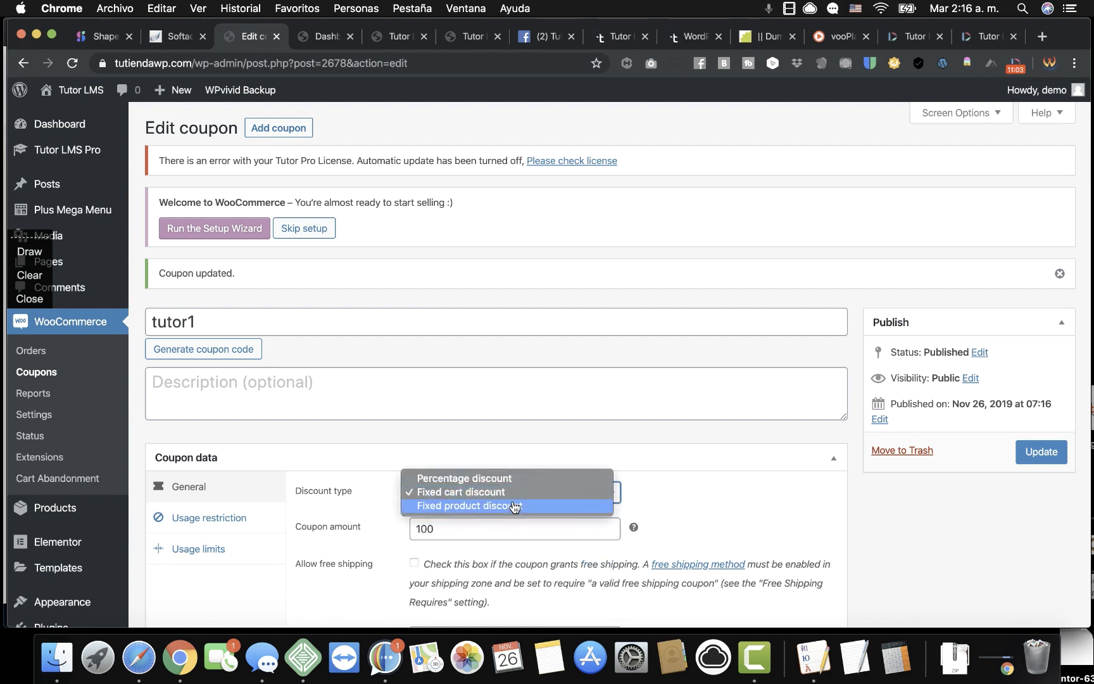
pyautogui.click(516, 480)
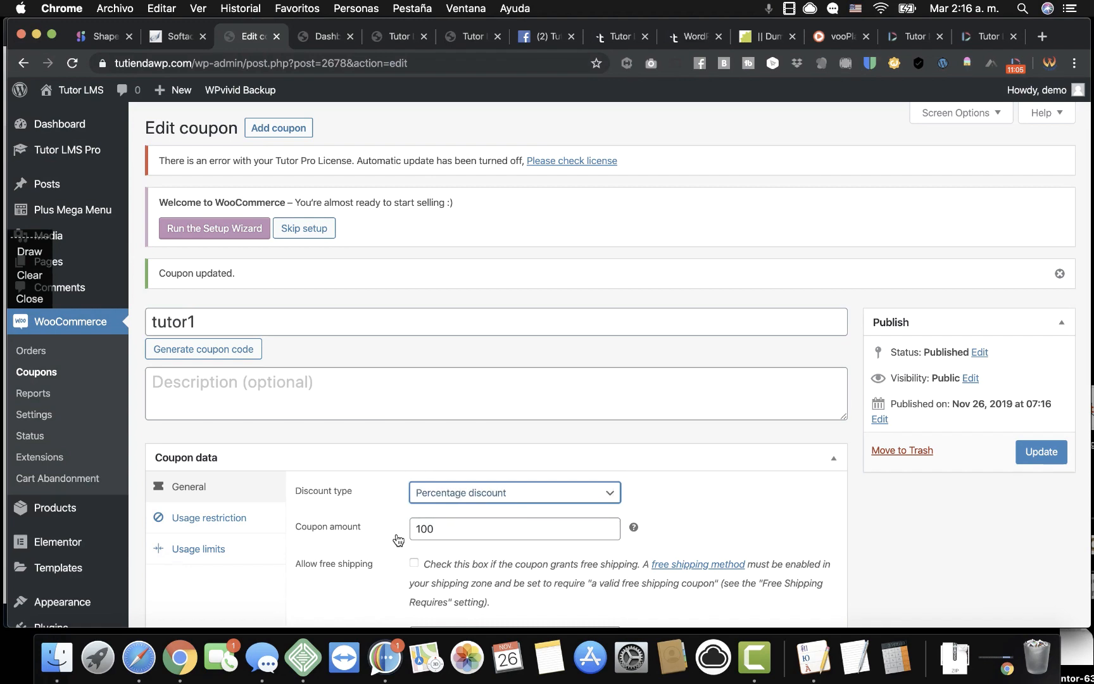
pyautogui.scroll(-2, 398, 539)
pyautogui.click(233, 447)
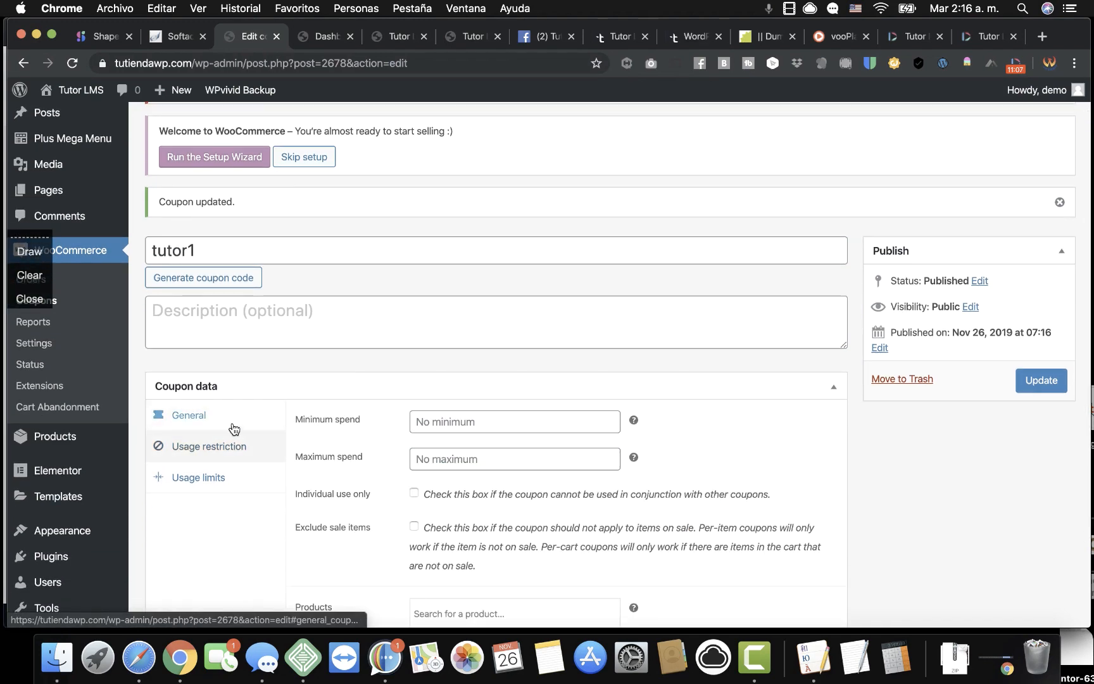
pyautogui.click(235, 425)
pyautogui.click(234, 444)
pyautogui.click(234, 477)
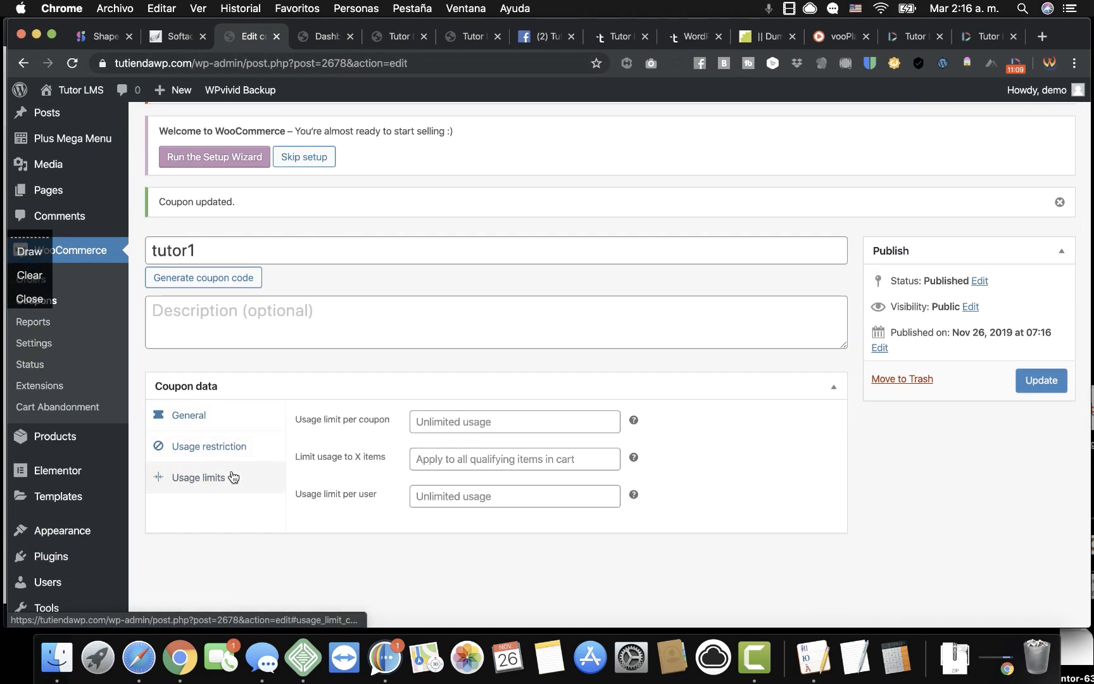
pyautogui.click(1048, 384)
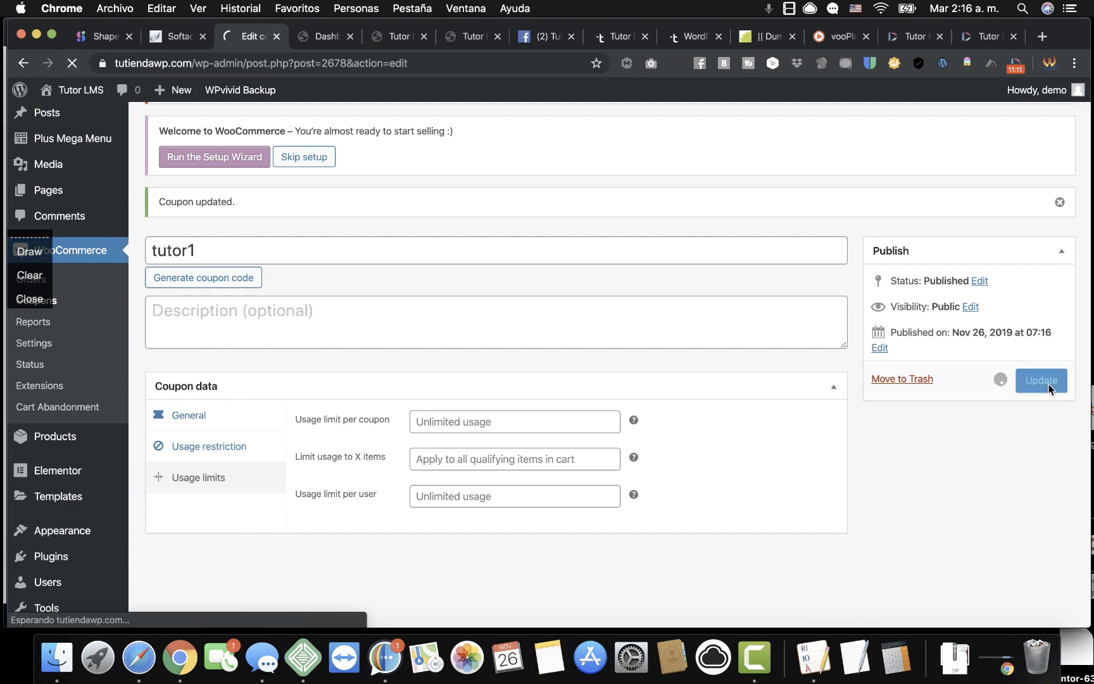
# Open the Tutor LMS Pro course page from the dashboard and close the duplicate tabs.
pyautogui.click(327, 38)
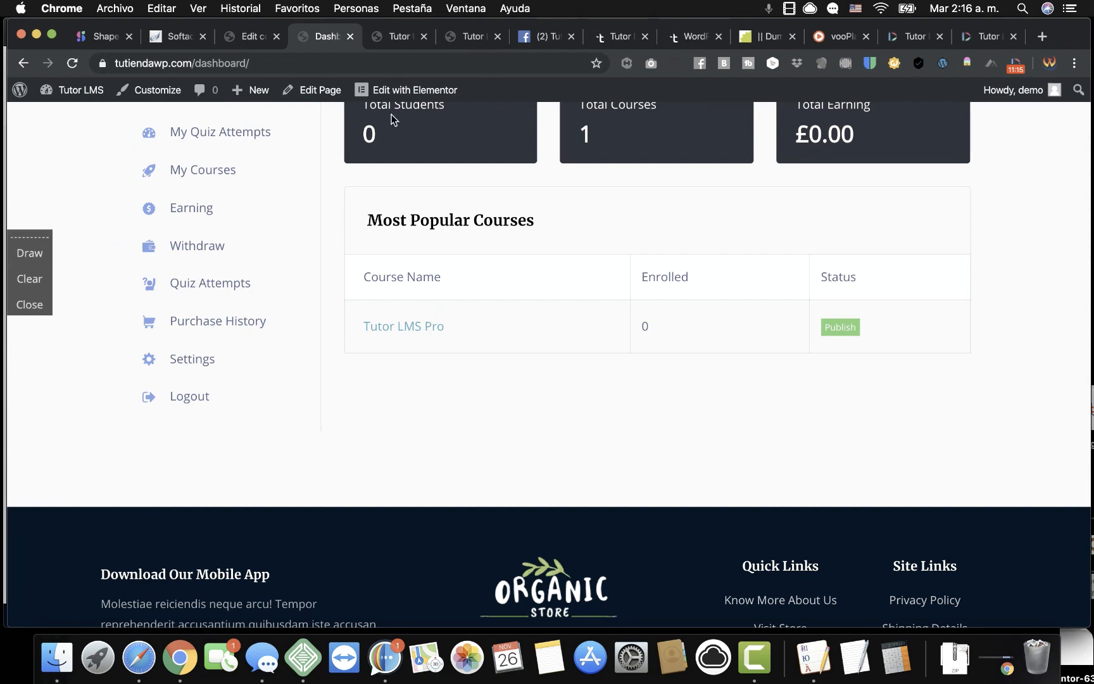
pyautogui.click(408, 329)
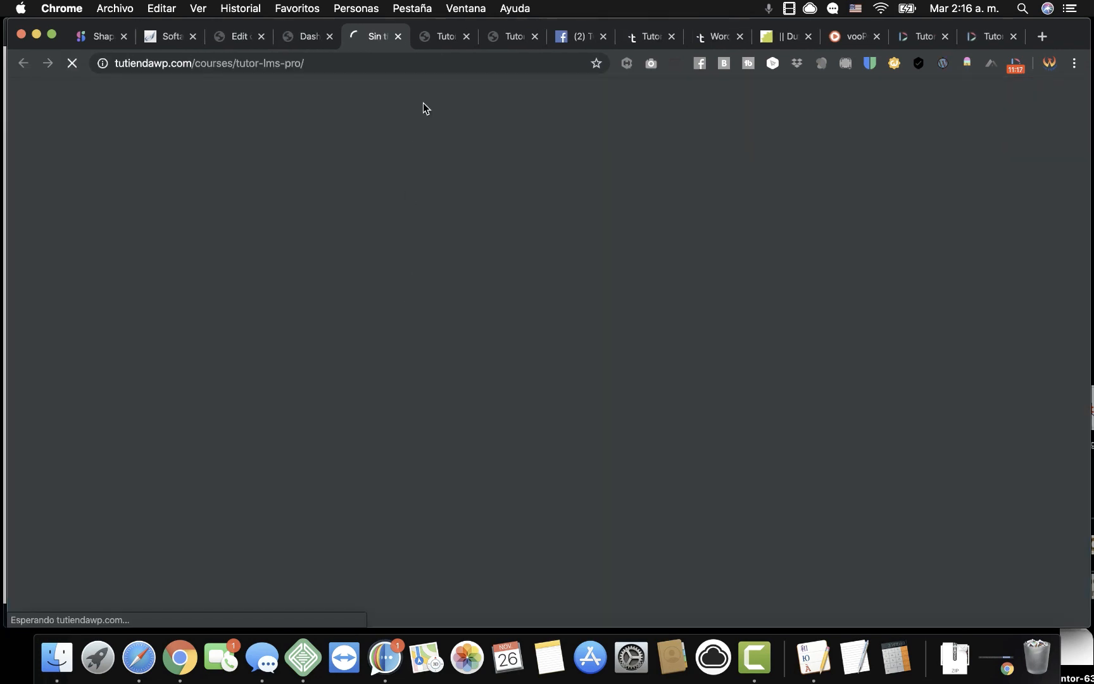
pyautogui.click(465, 37)
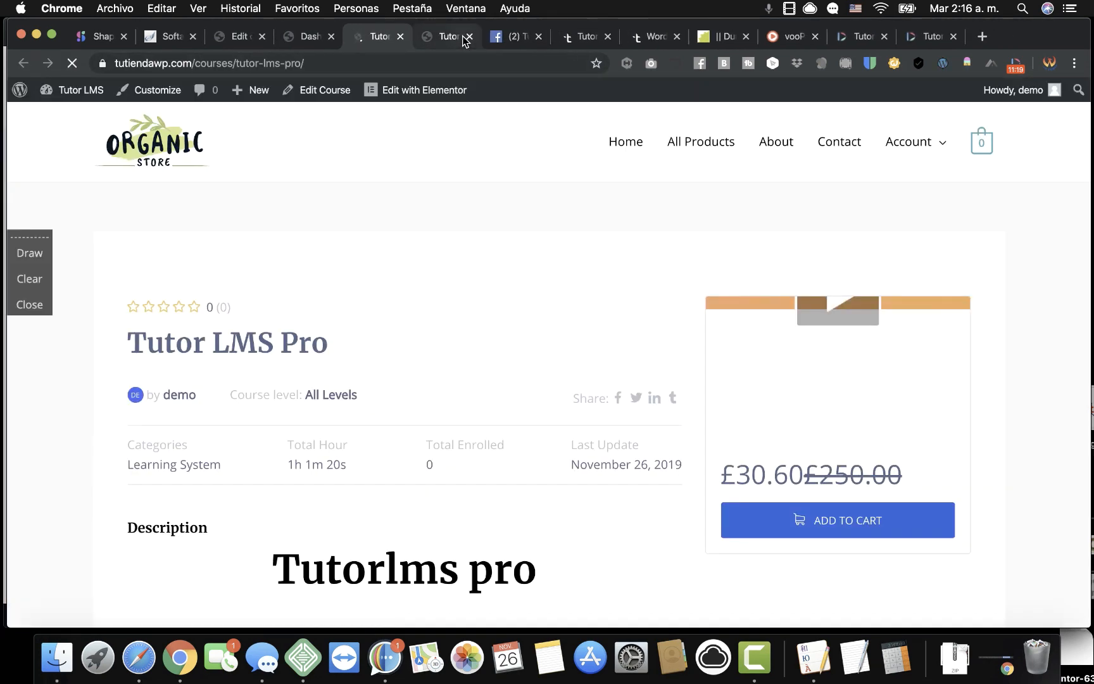
pyautogui.click(469, 37)
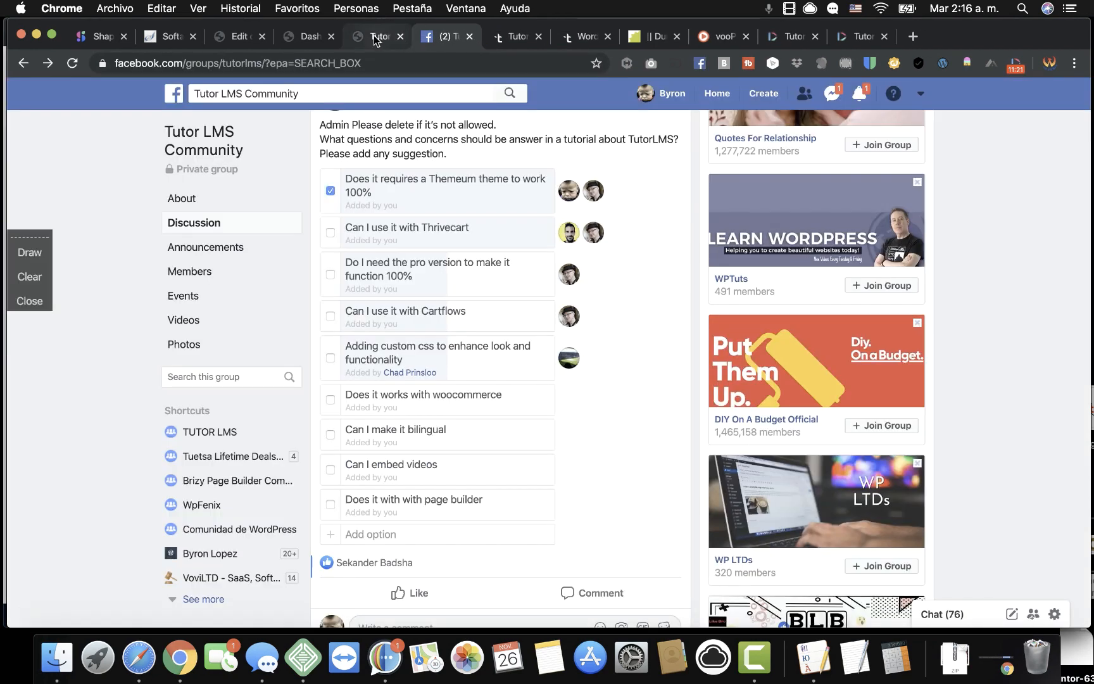
pyautogui.click(379, 36)
pyautogui.scroll(-4, 754, 412)
pyautogui.scroll(2, 757, 441)
# Add Tutor LMS Pro to the cart and review its course topics, all locked.
pyautogui.click(833, 399)
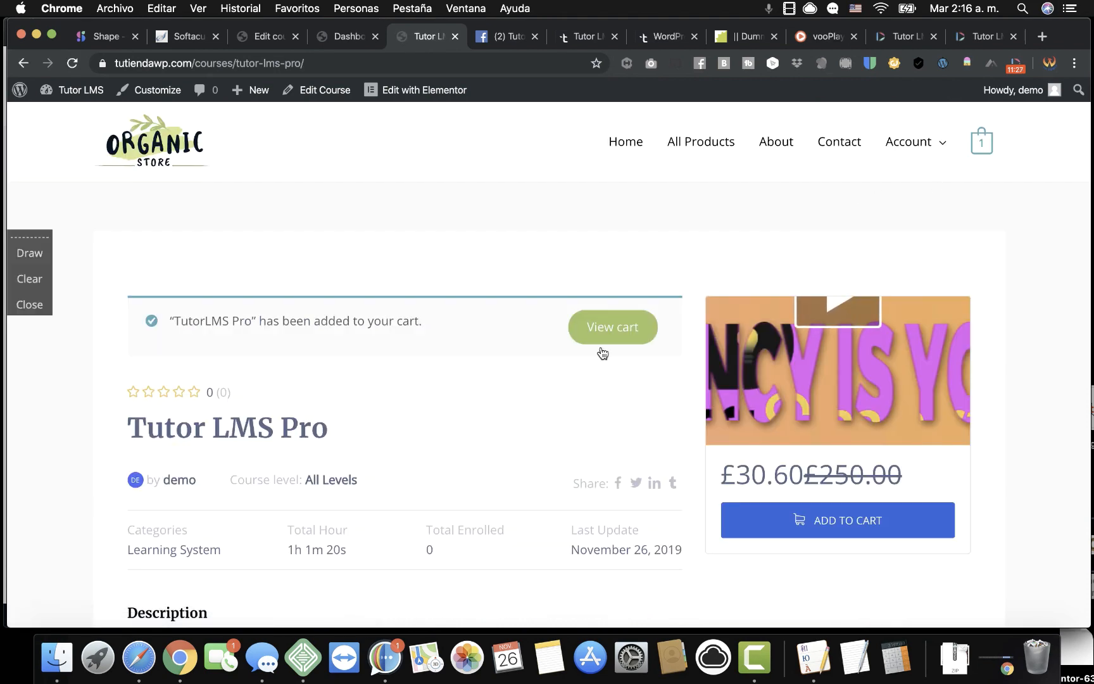
pyautogui.scroll(-10, 595, 379)
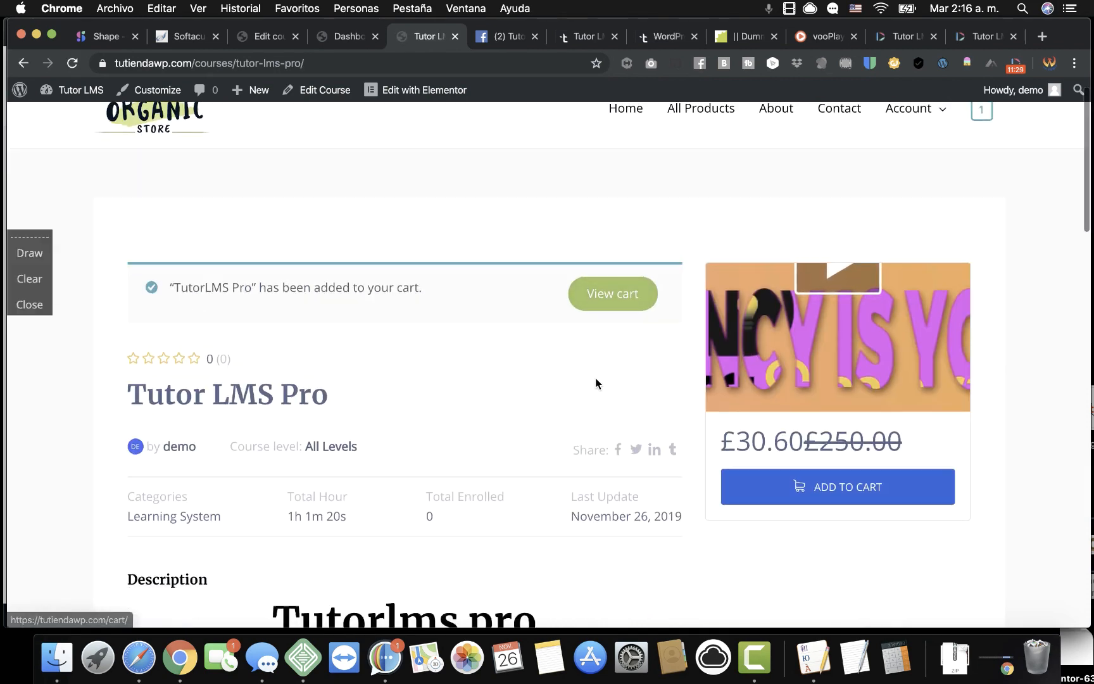
pyautogui.scroll(-5, 596, 383)
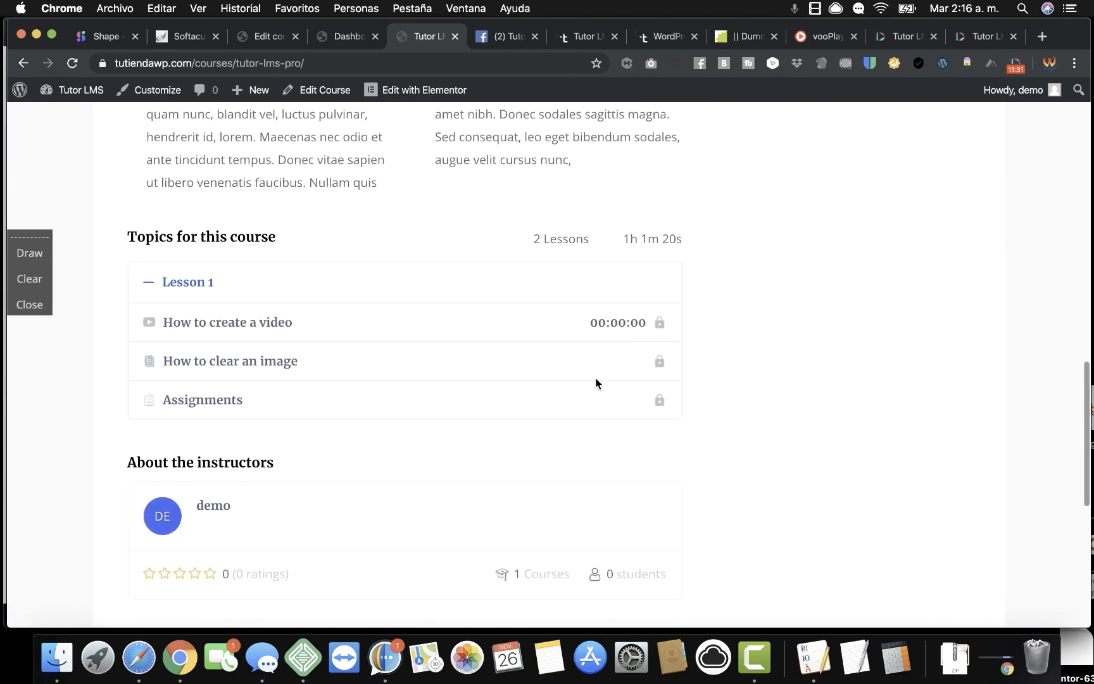
pyautogui.scroll(2, 595, 383)
pyautogui.scroll(-3, 596, 383)
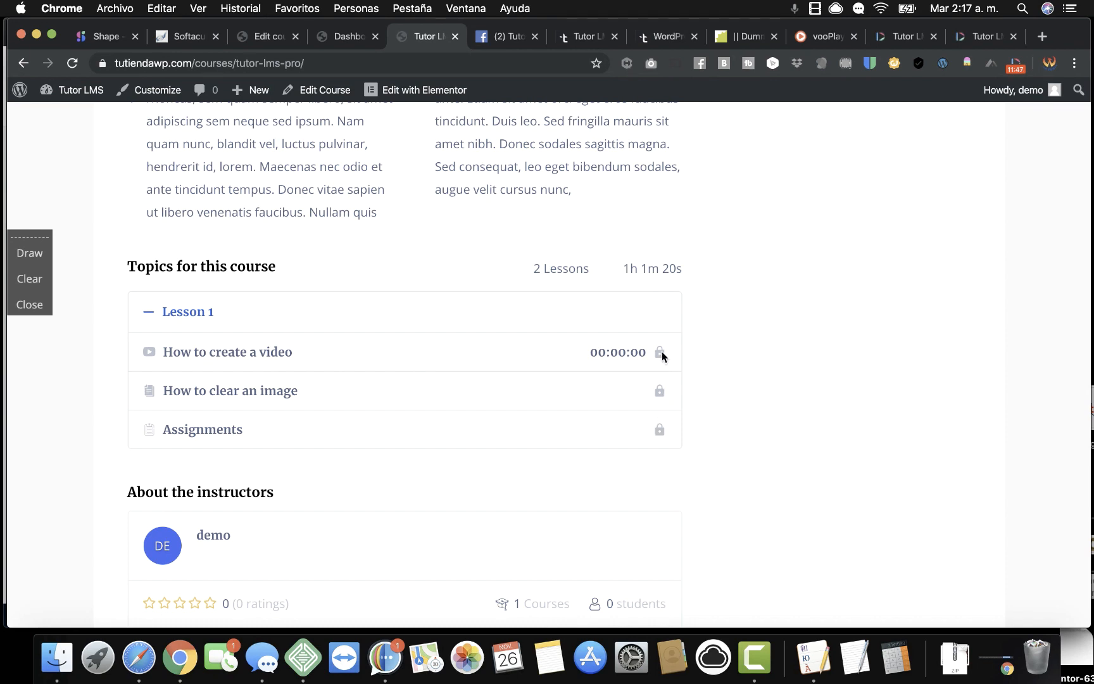
# Open the Tutor LMS Pro course for editing from the Courses list.
pyautogui.click(274, 38)
pyautogui.scroll(-5, 323, 266)
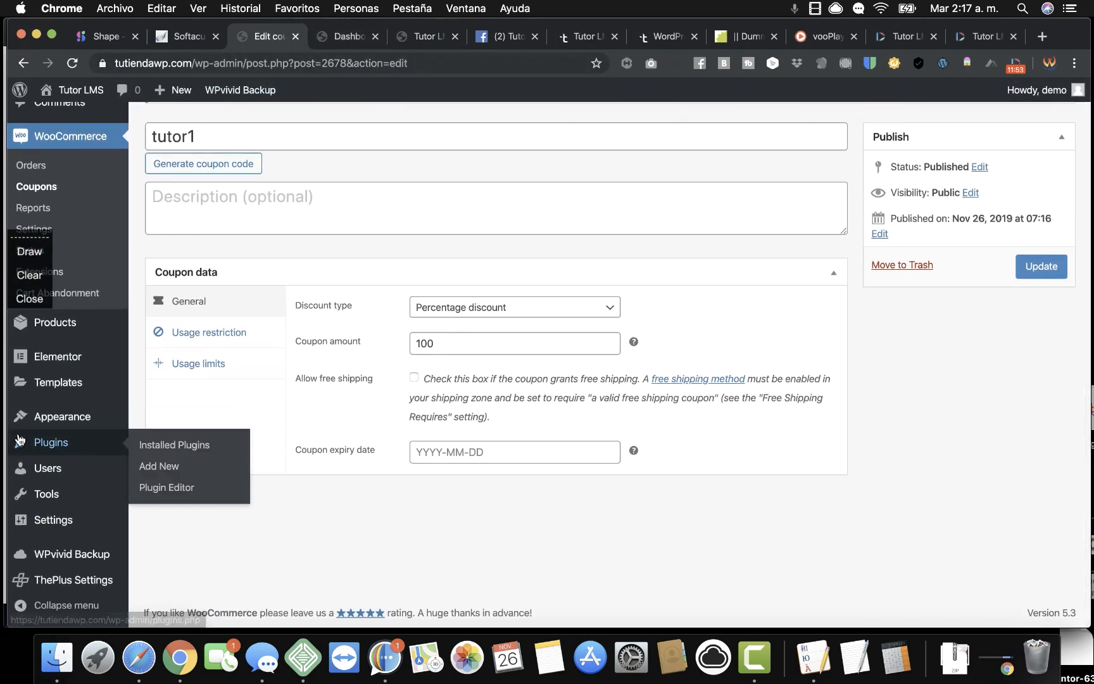
pyautogui.scroll(2, 54, 164)
pyautogui.scroll(3, 53, 165)
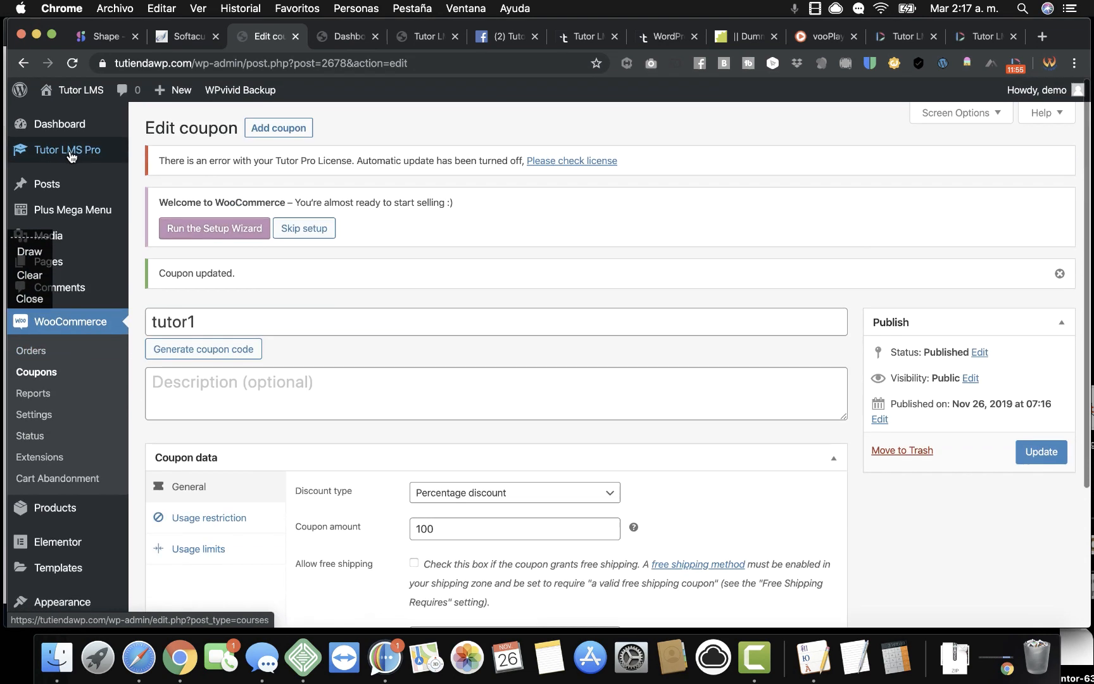
pyautogui.moveTo(88, 152)
pyautogui.click(156, 158)
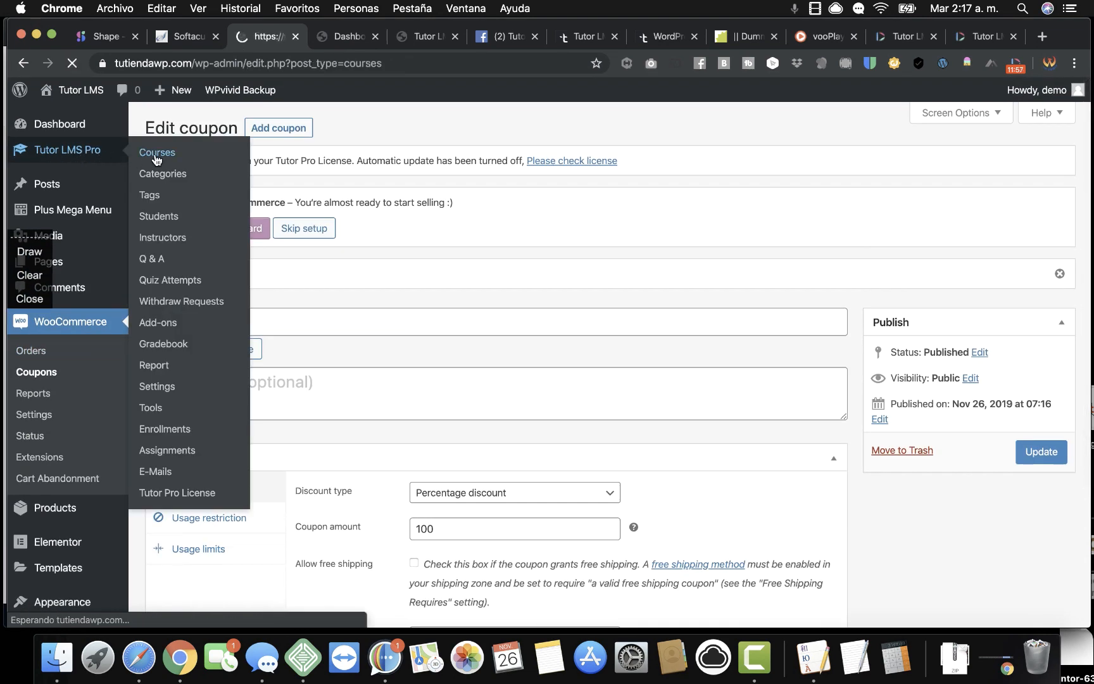
pyautogui.click(217, 288)
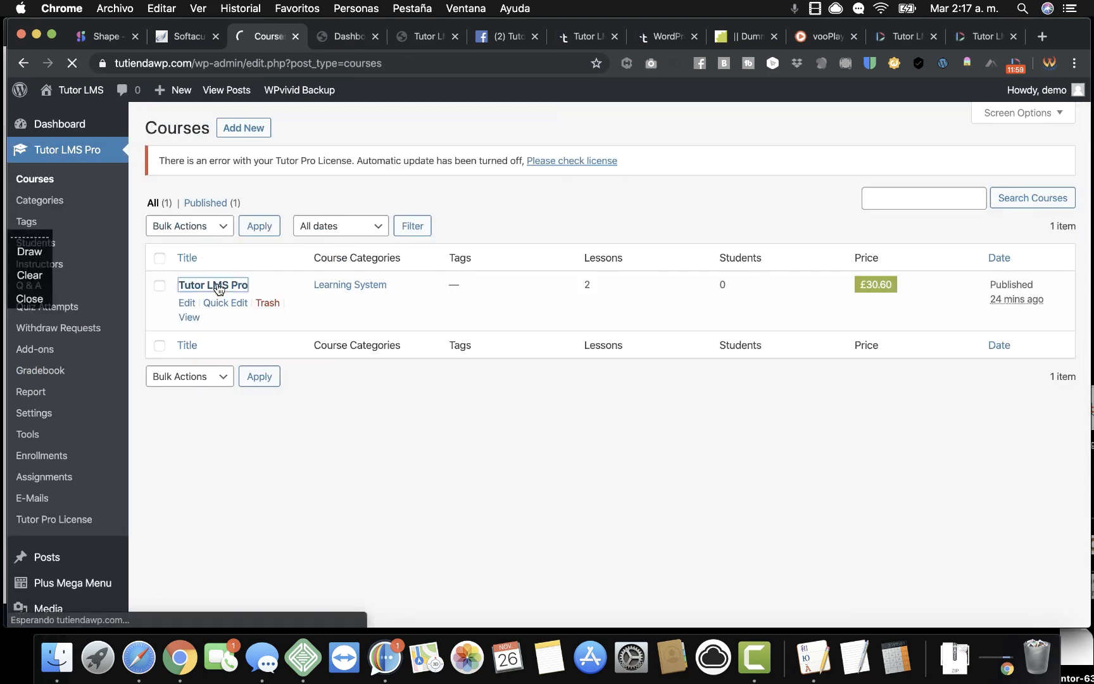
# Expand Lesson 1 in Course Builder and open the How to clear an image lesson.
pyautogui.scroll(-15, 488, 456)
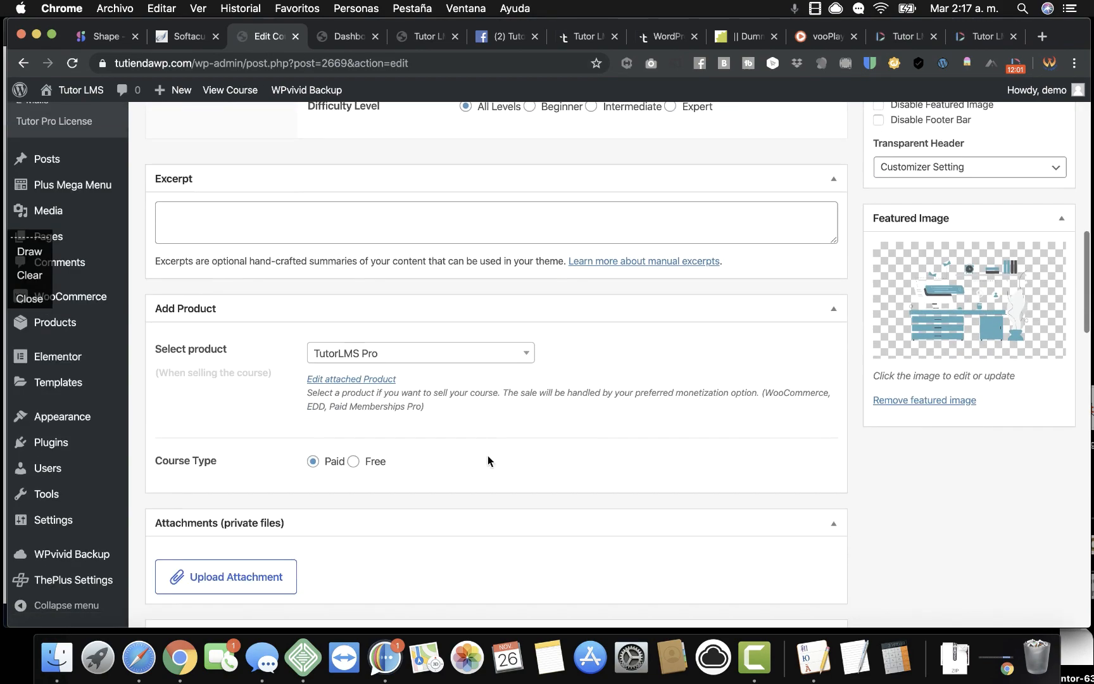
pyautogui.scroll(-8, 488, 456)
pyautogui.scroll(8, 488, 457)
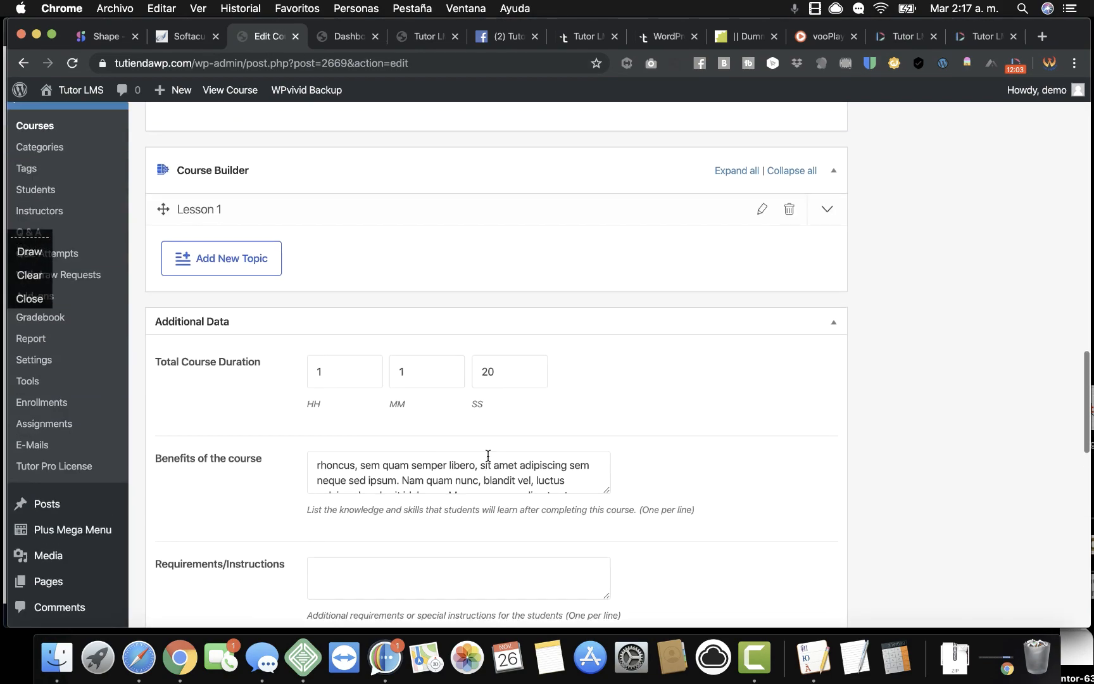
pyautogui.scroll(2, 488, 457)
pyautogui.scroll(-3, 486, 459)
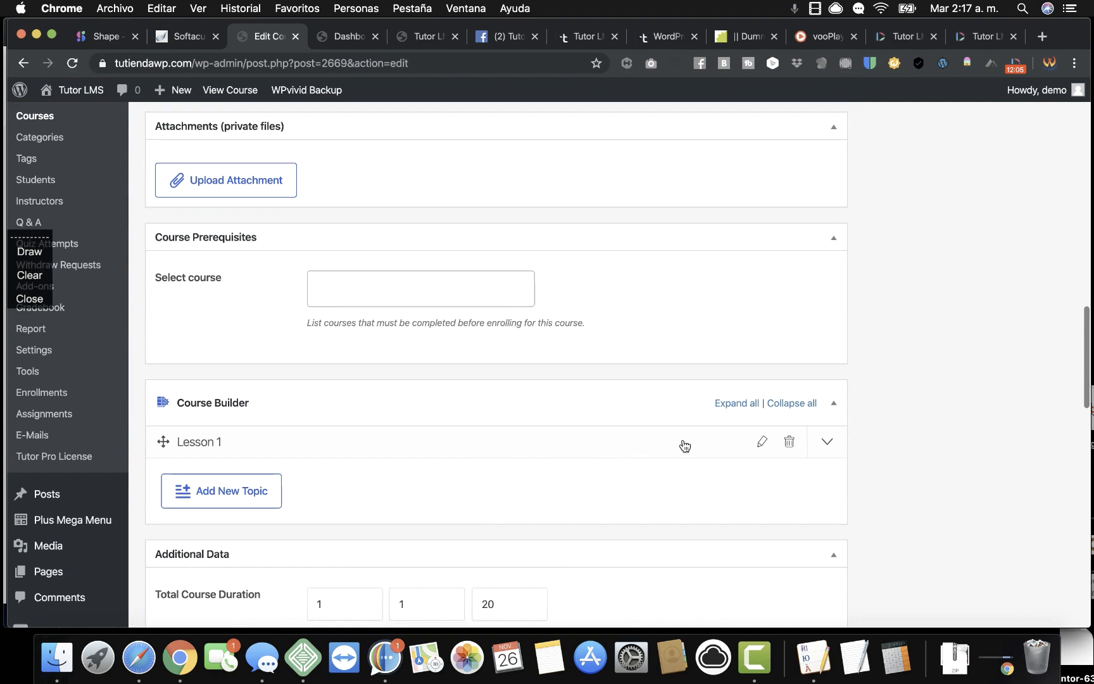
pyautogui.click(734, 405)
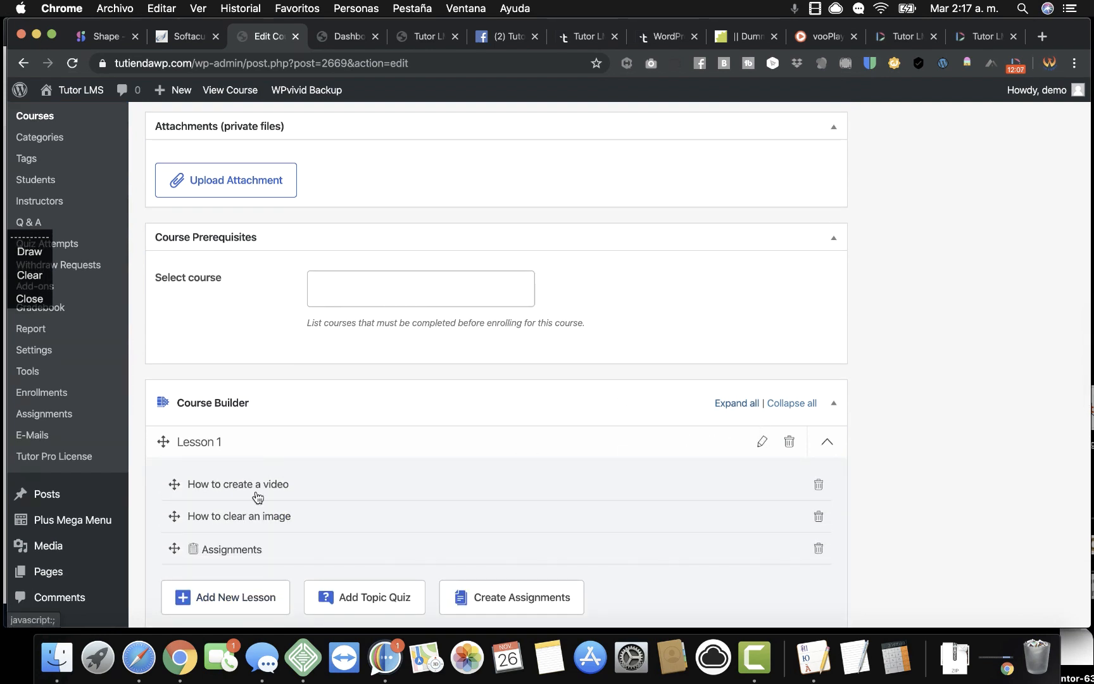
pyautogui.click(243, 517)
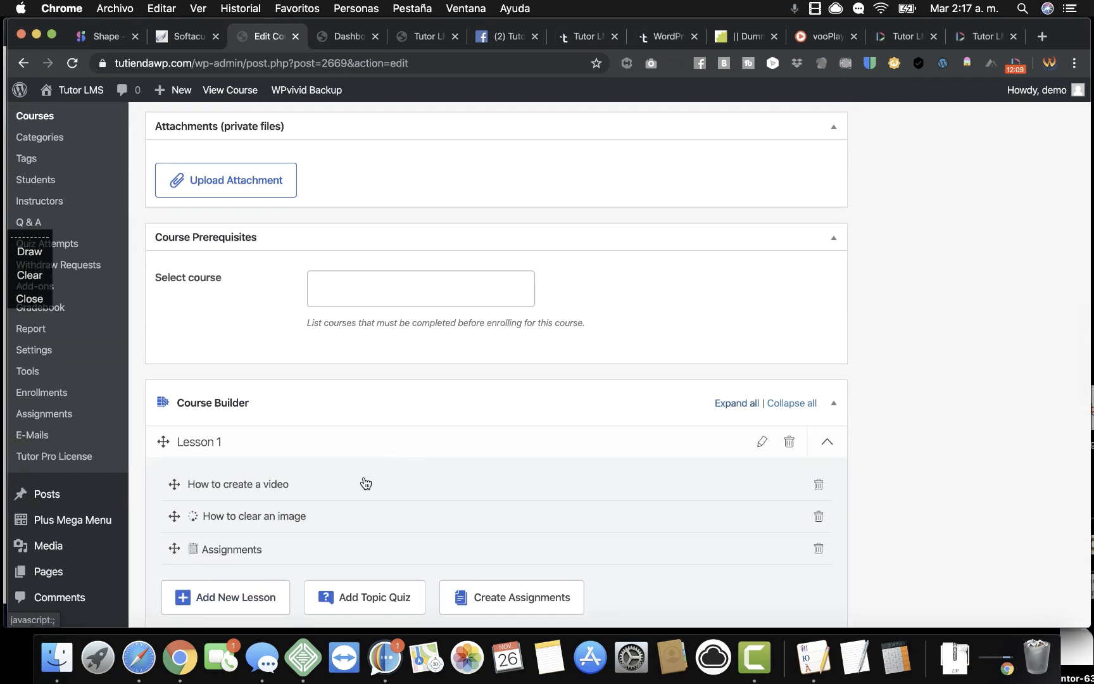
pyautogui.scroll(-10, 366, 483)
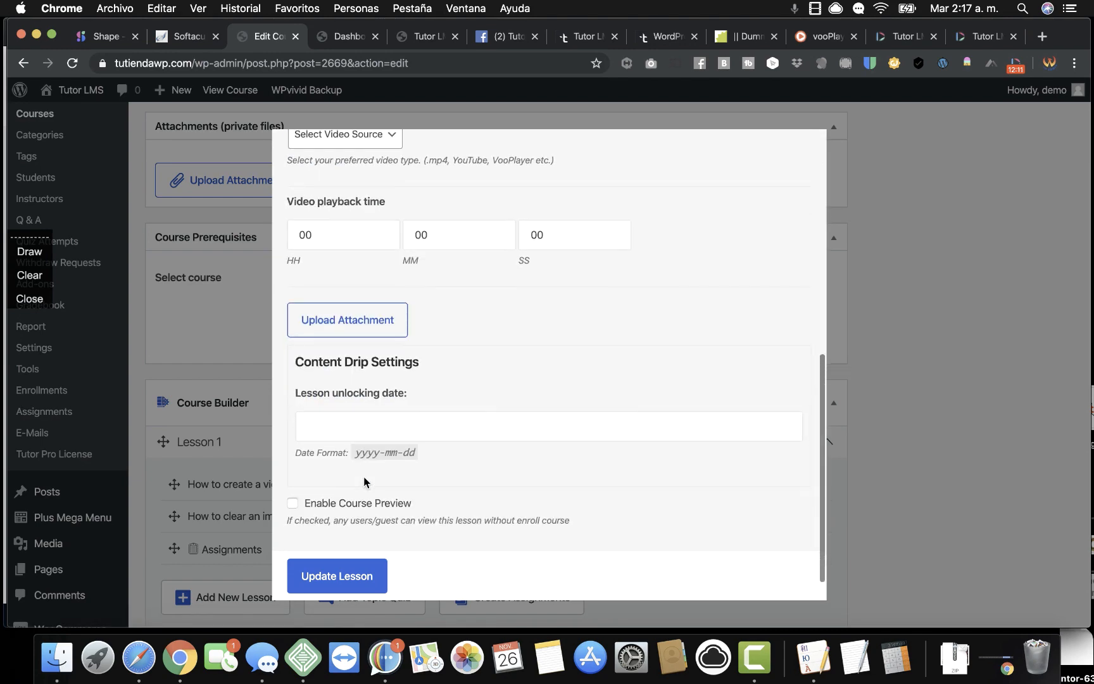
# Enable Course Preview on How to clear an image, then update the lesson and course.
pyautogui.scroll(-2, 364, 482)
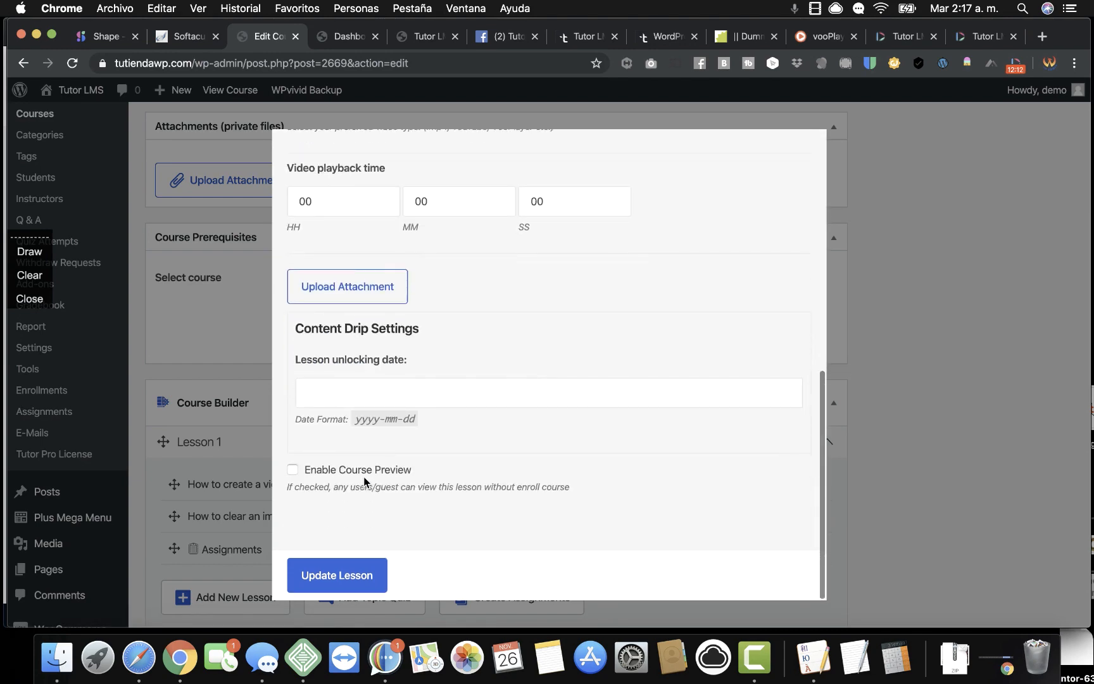
pyautogui.click(339, 573)
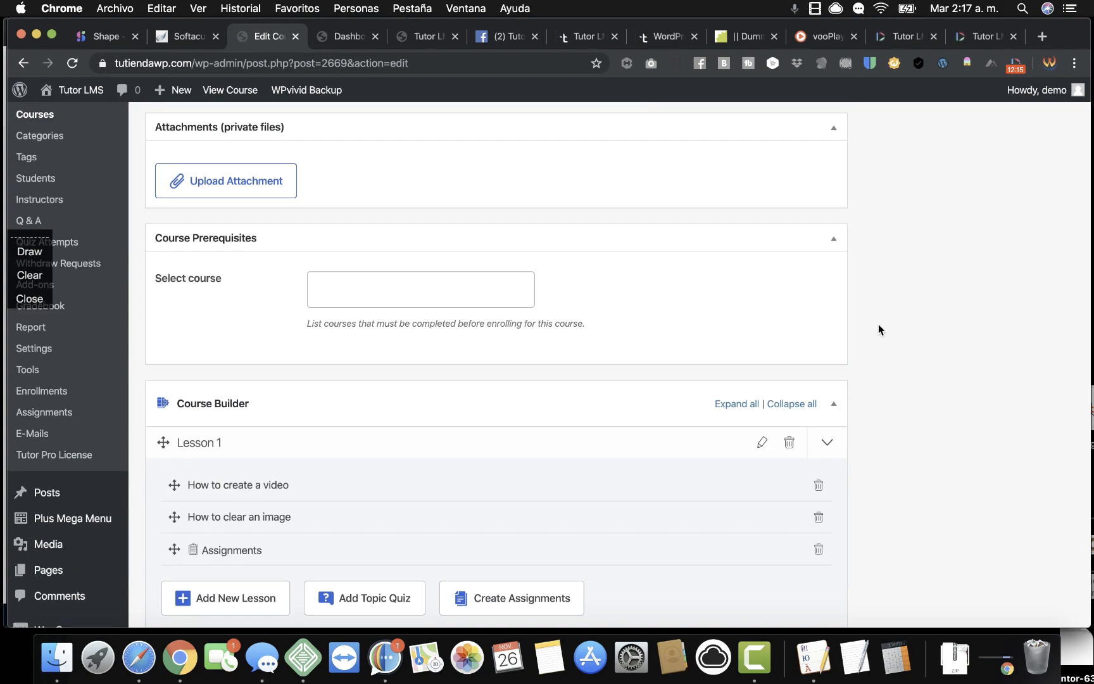
pyautogui.scroll(20, 878, 329)
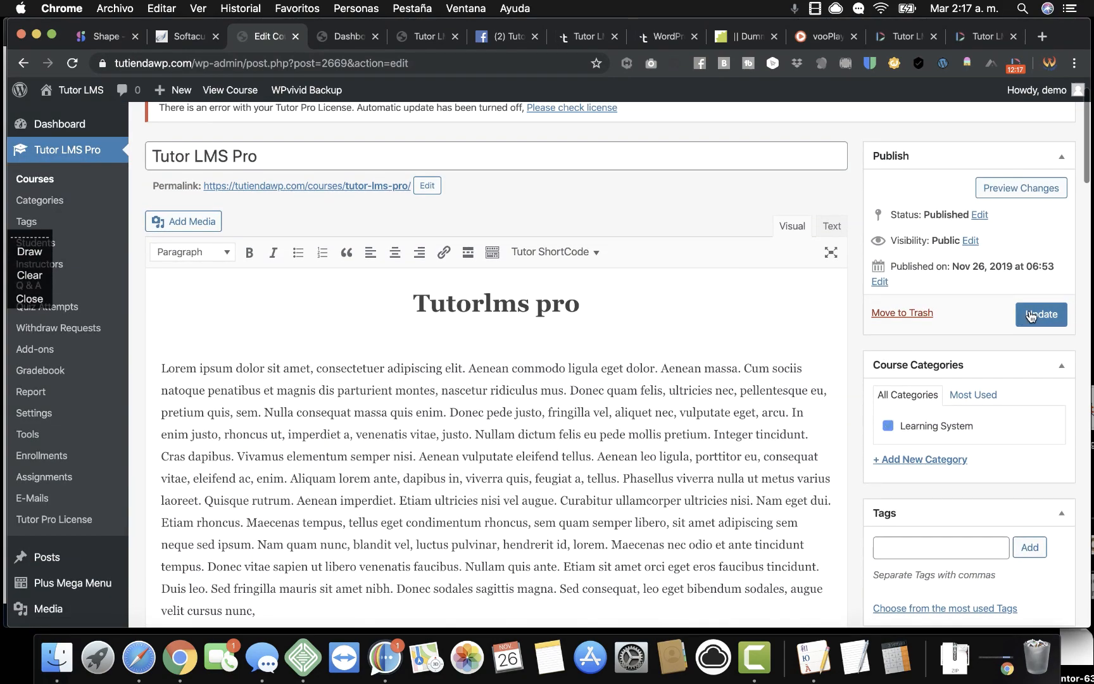
pyautogui.click(1031, 315)
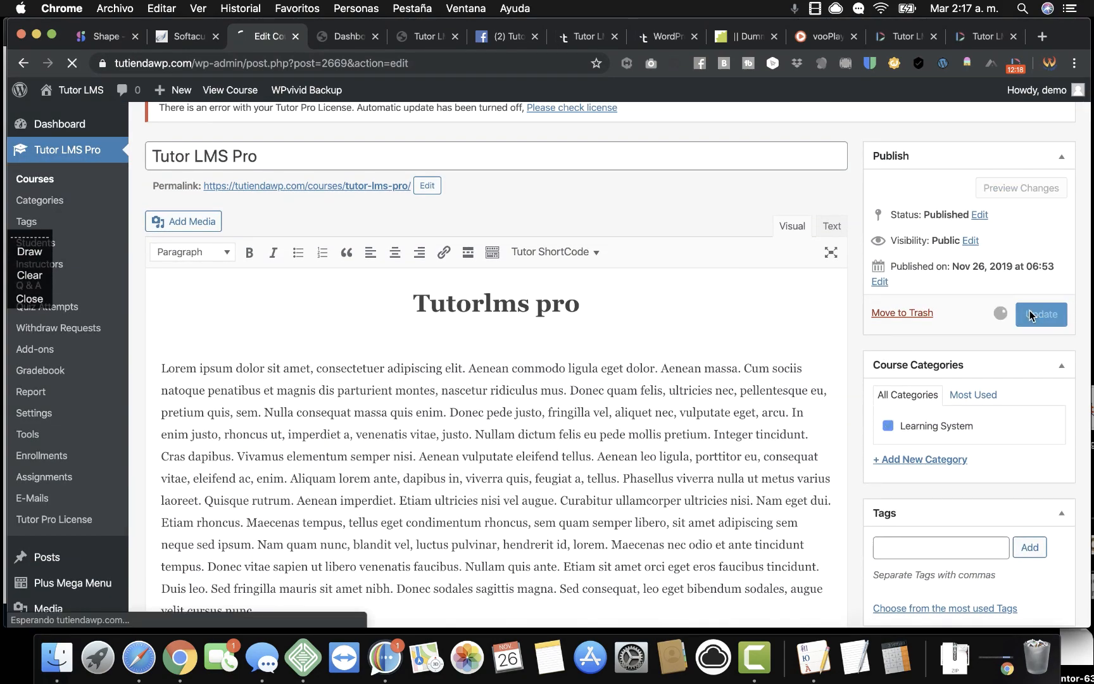
pyautogui.click(426, 38)
# Reload the course page, confirming resubmission, and open the unlocked How to clear an image lesson.
pyautogui.click(75, 63)
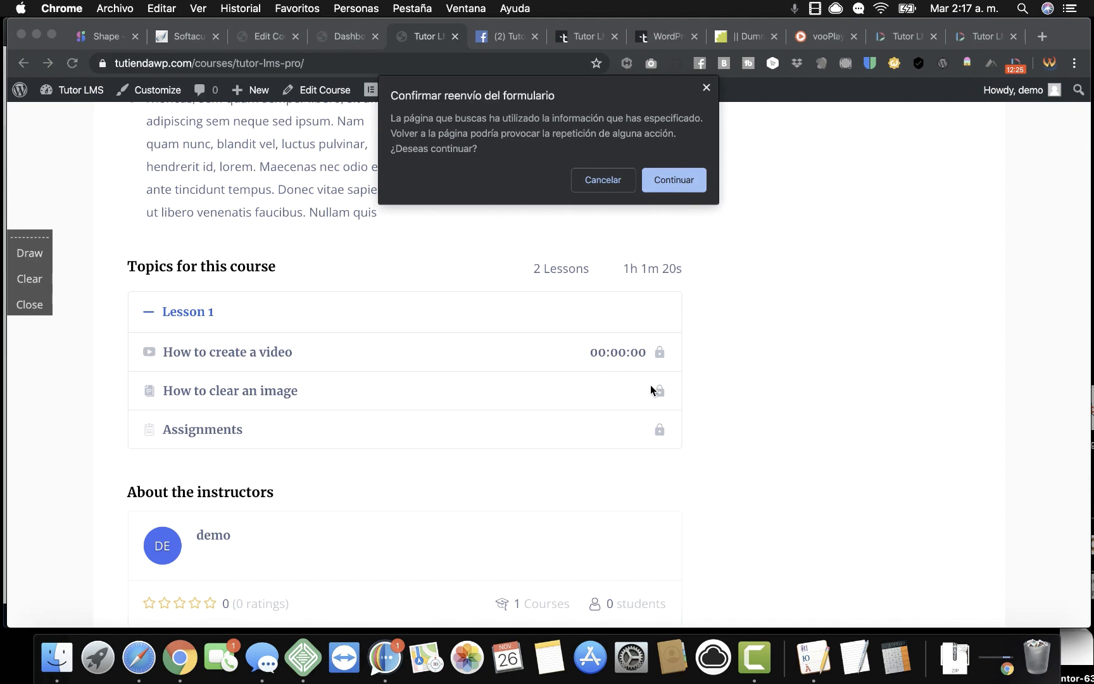
pyautogui.click(685, 183)
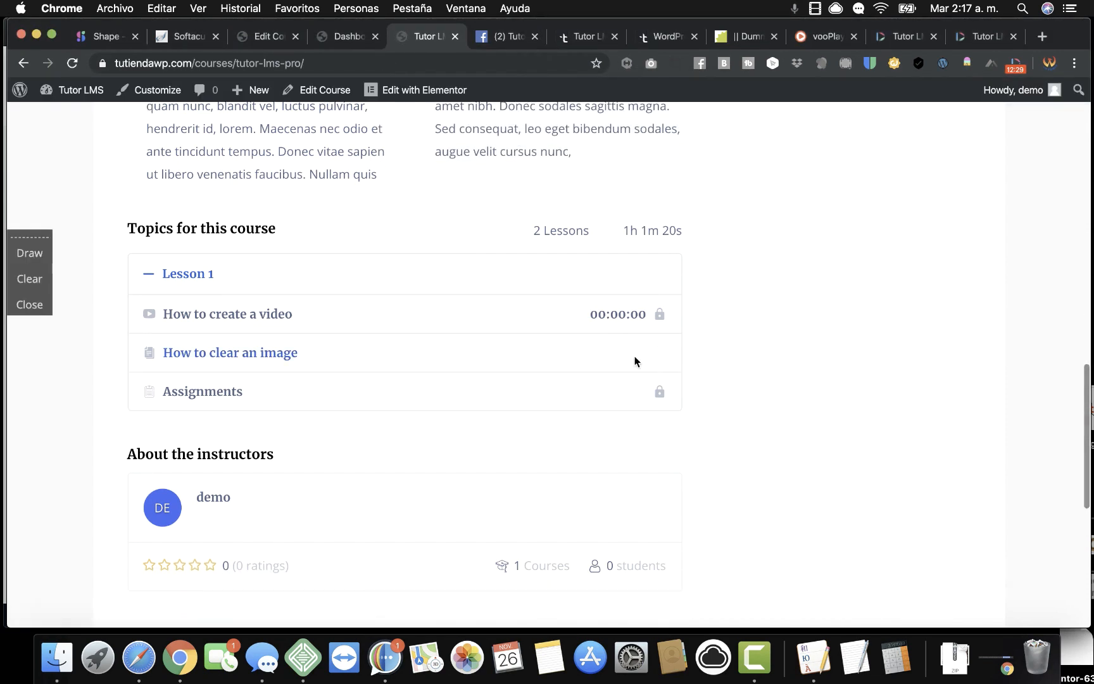
pyautogui.click(270, 355)
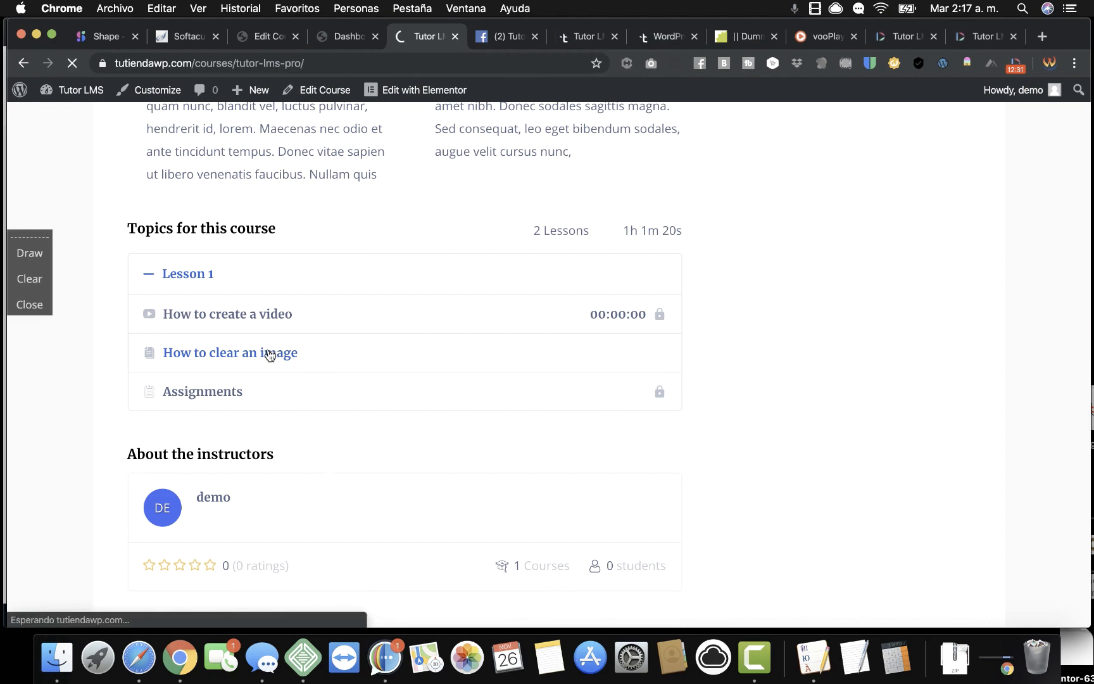
pyautogui.scroll(-2, 369, 364)
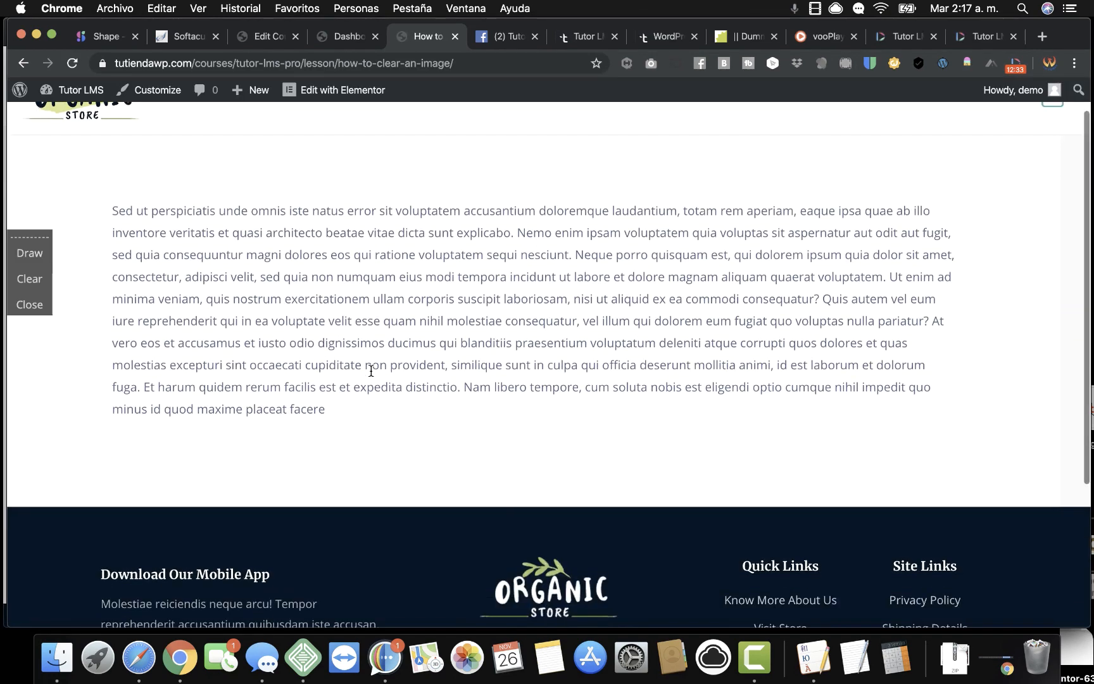
pyautogui.scroll(2, 371, 370)
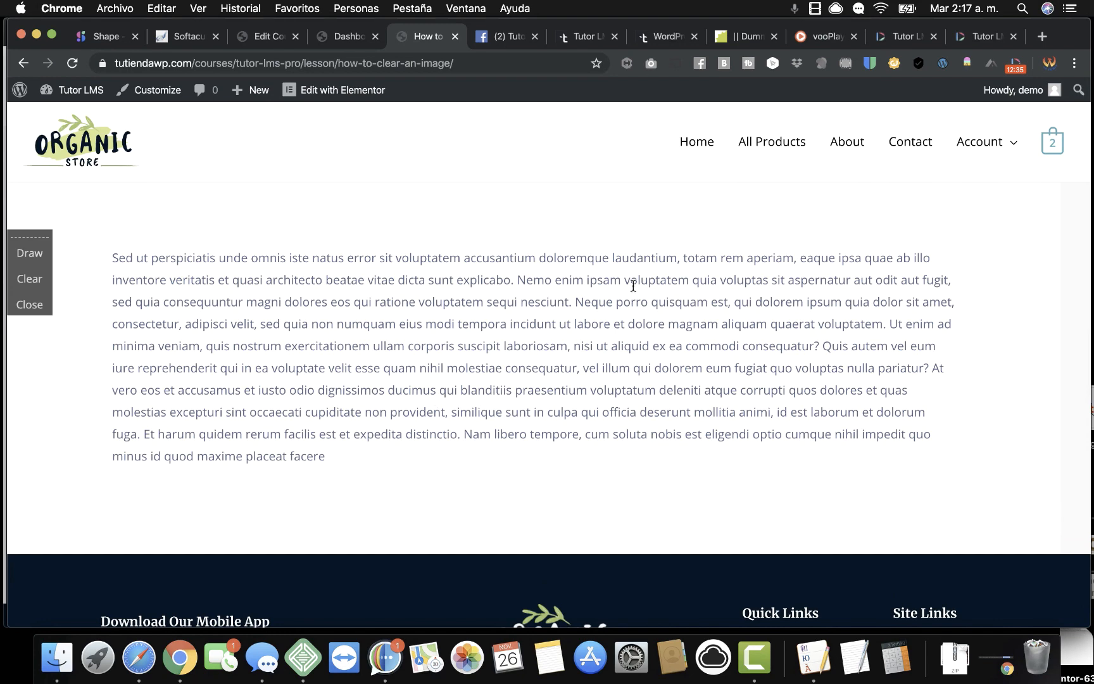
# Change the TutorLMS Pro cart quantity from 2 to 1 (£30.60) and proceed to checkout.
pyautogui.click(1050, 149)
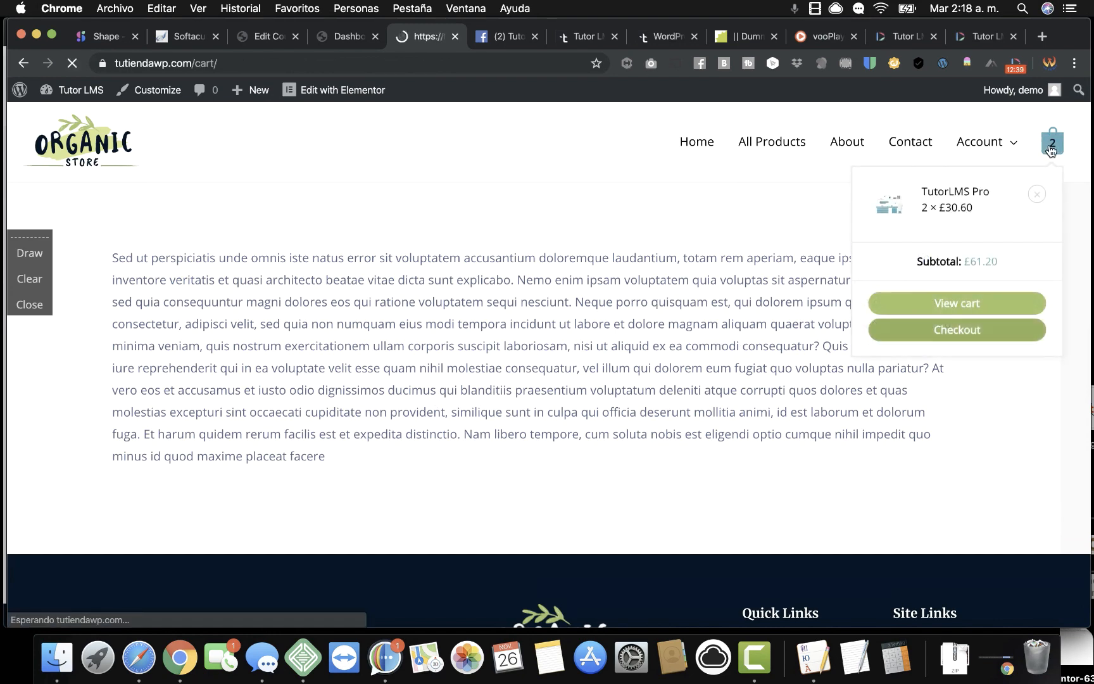
pyautogui.scroll(-3, 670, 379)
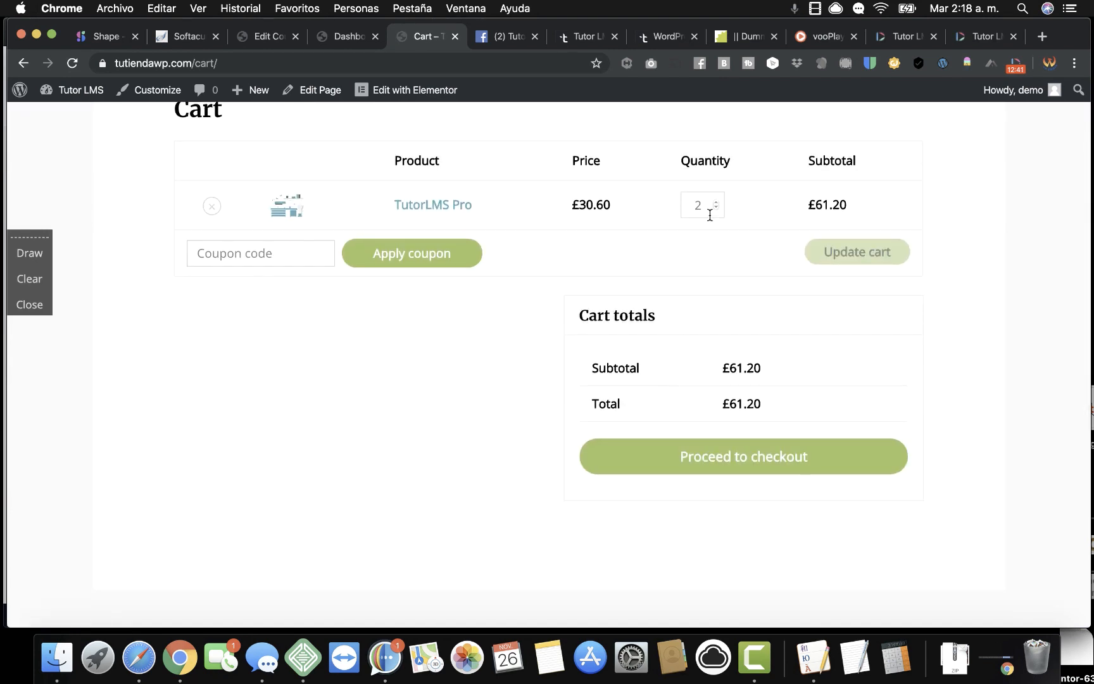
pyautogui.press('BackSpace')
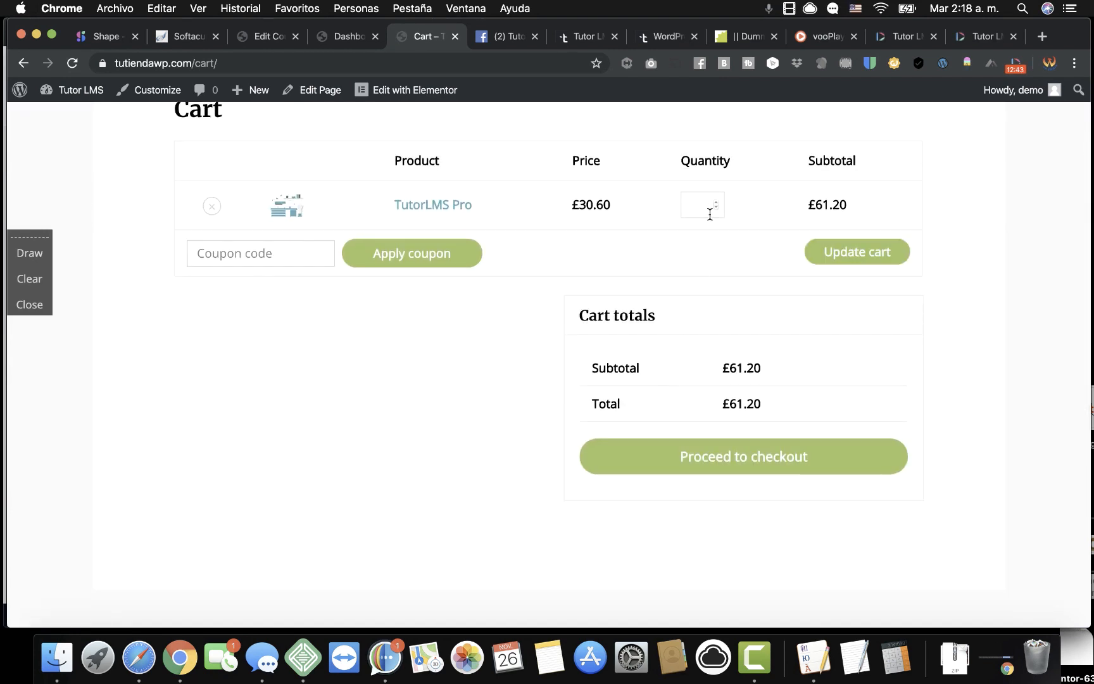
pyautogui.click(824, 256)
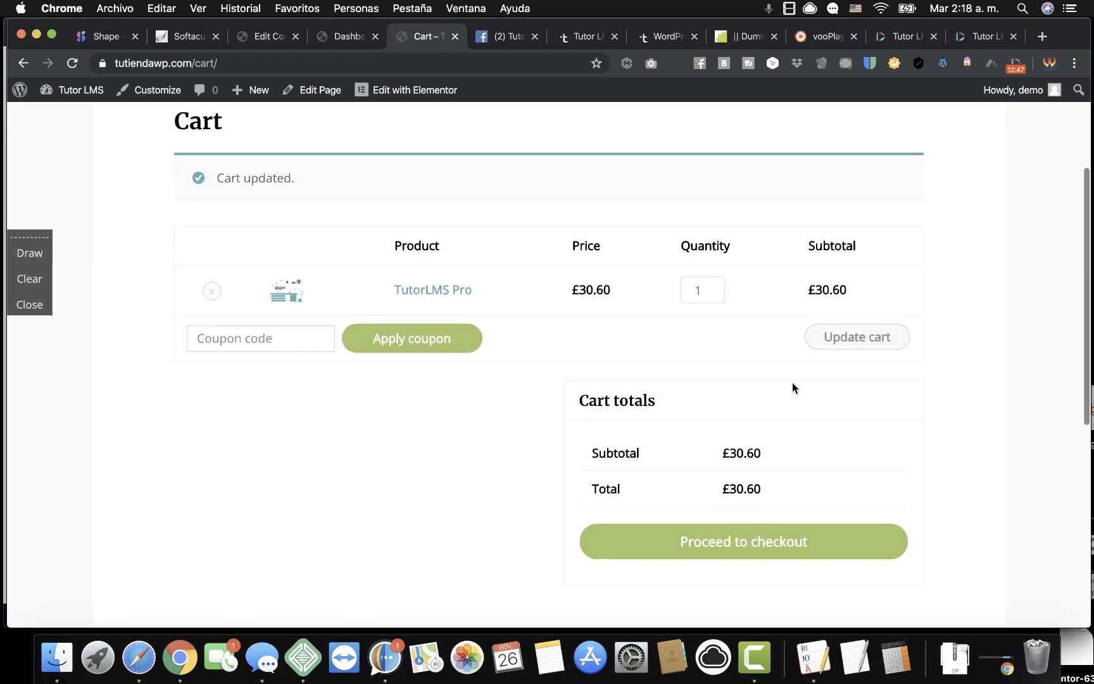
pyautogui.click(738, 553)
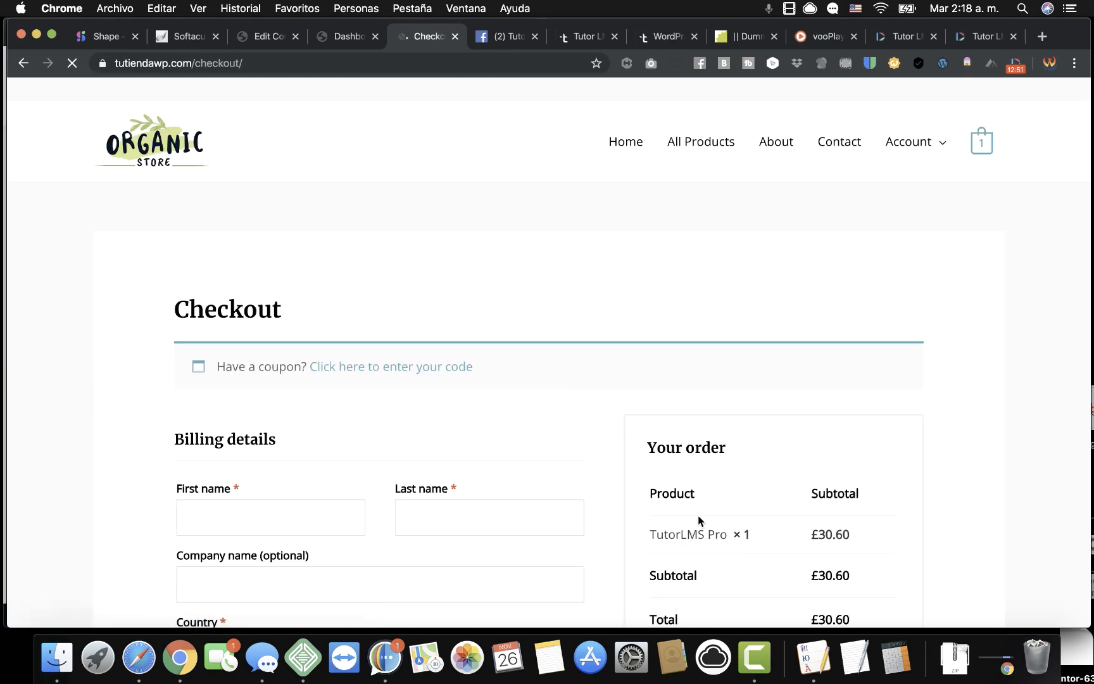
# Apply coupon tutor1 at checkout, bringing the order total to £0.00.
pyautogui.click(442, 373)
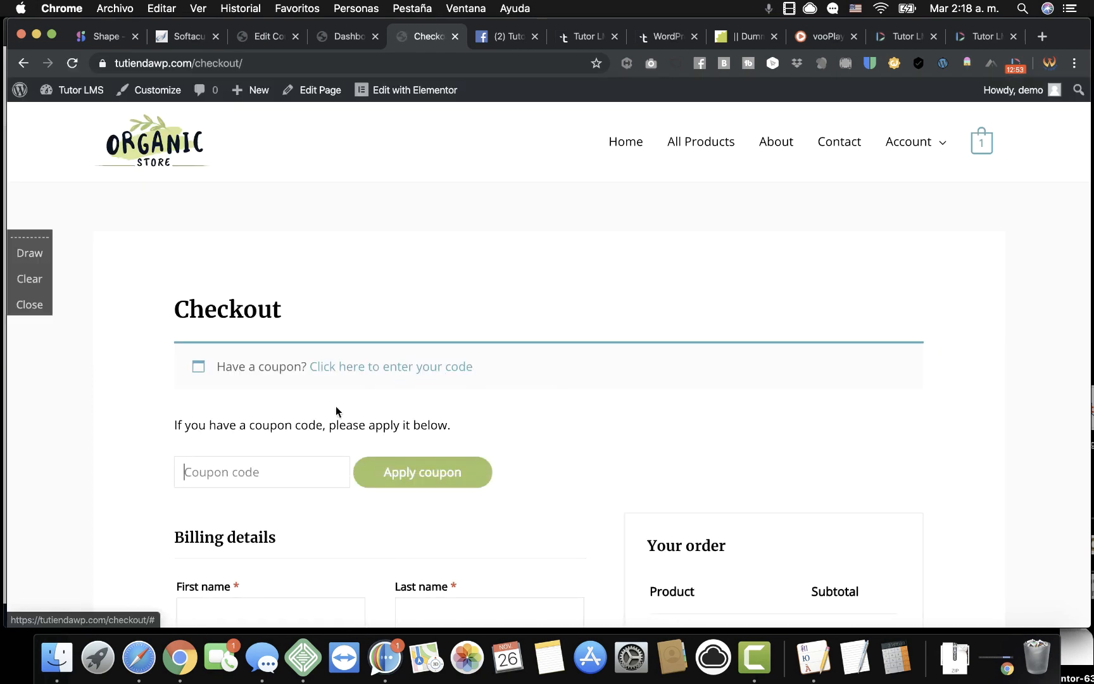
pyautogui.click(280, 470)
pyautogui.write('t')
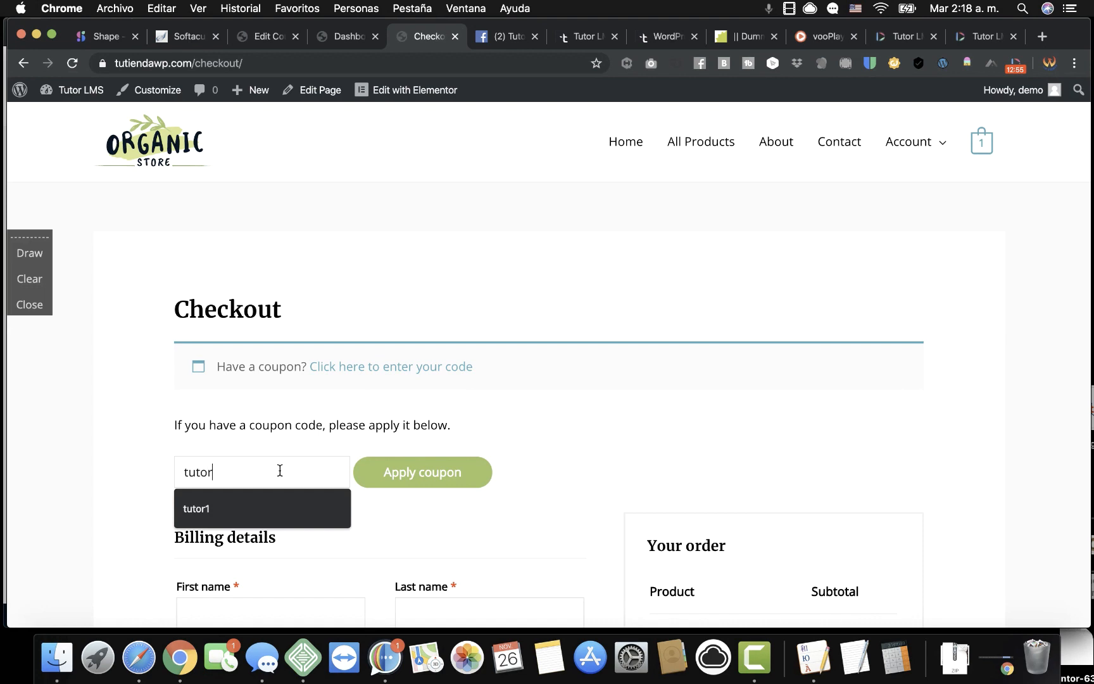
pyautogui.write('utor')
pyautogui.click(252, 522)
pyautogui.click(420, 479)
pyautogui.scroll(-6, 619, 467)
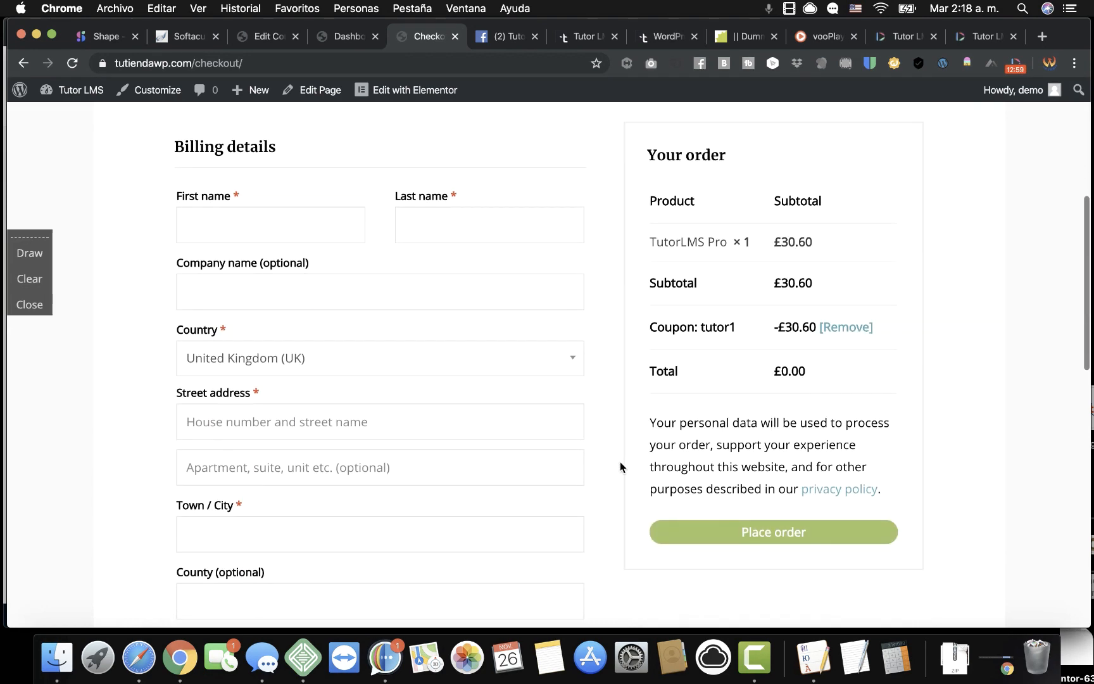
# Autofill the billing details from a saved address and place the order.
pyautogui.click(238, 209)
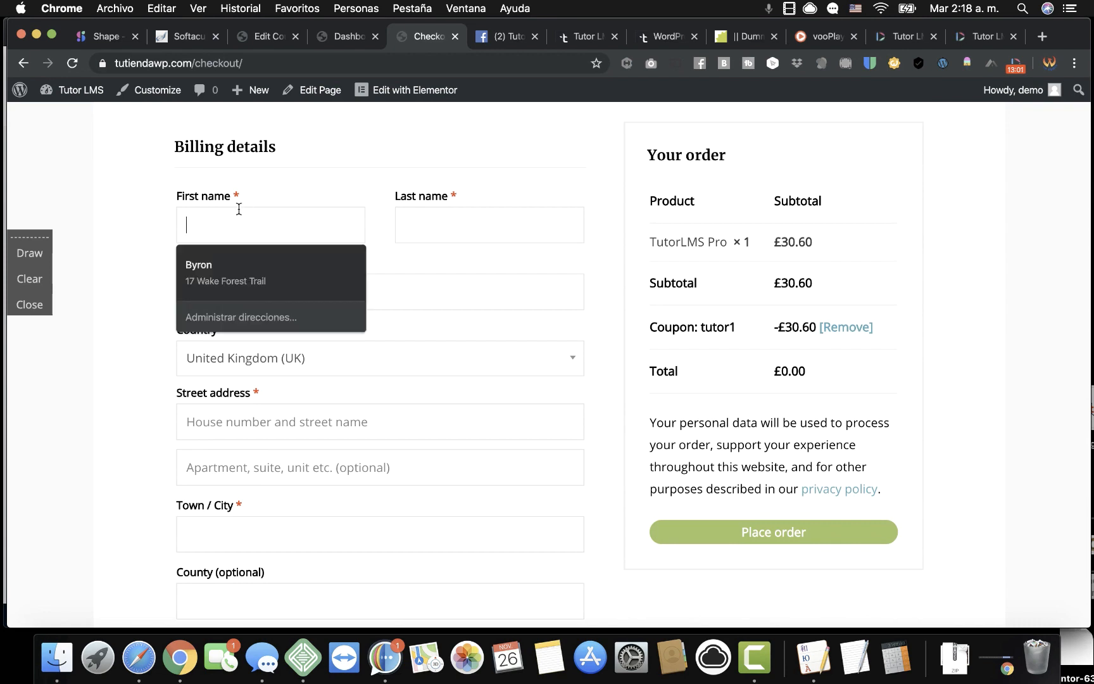
pyautogui.click(228, 269)
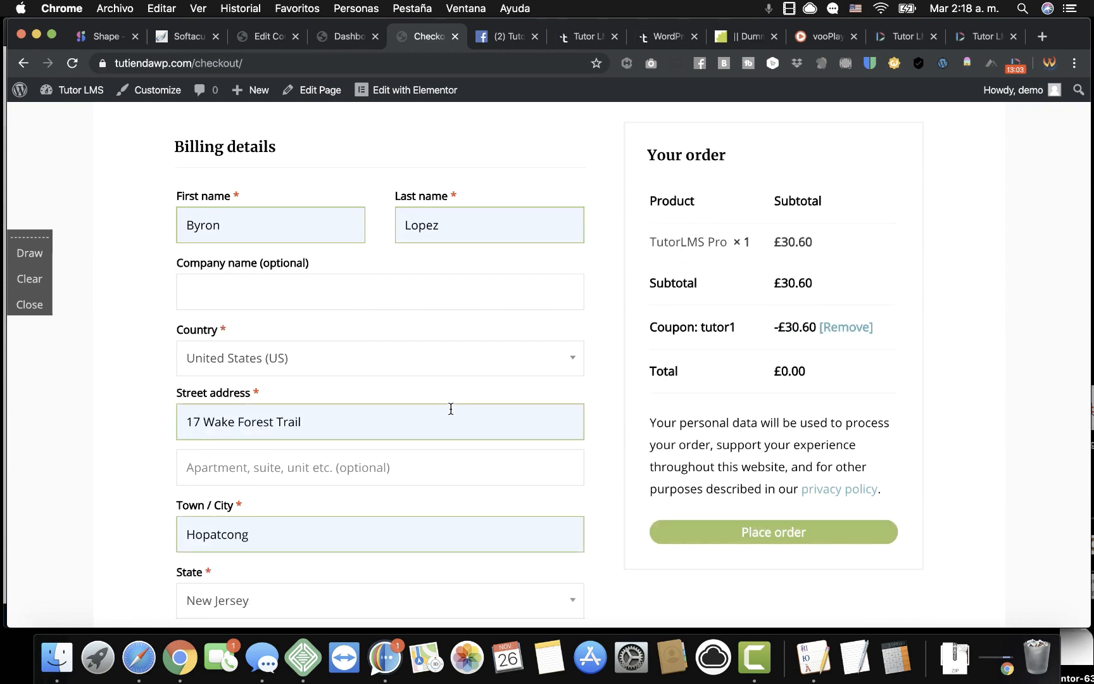
pyautogui.scroll(-6, 598, 438)
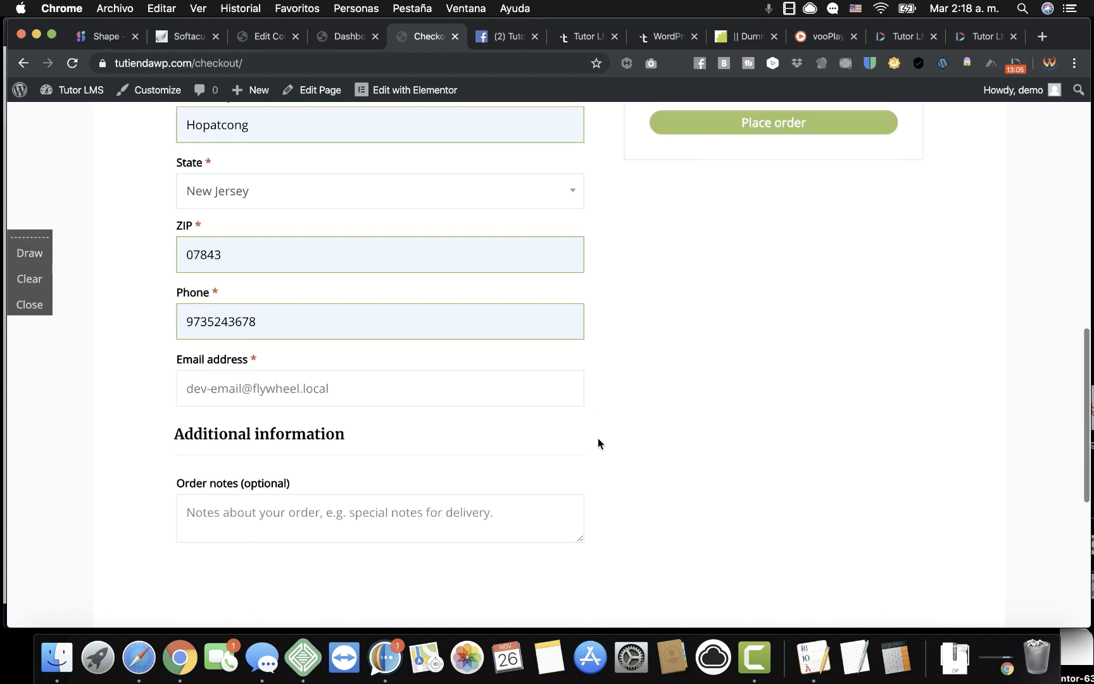
pyautogui.scroll(3, 598, 438)
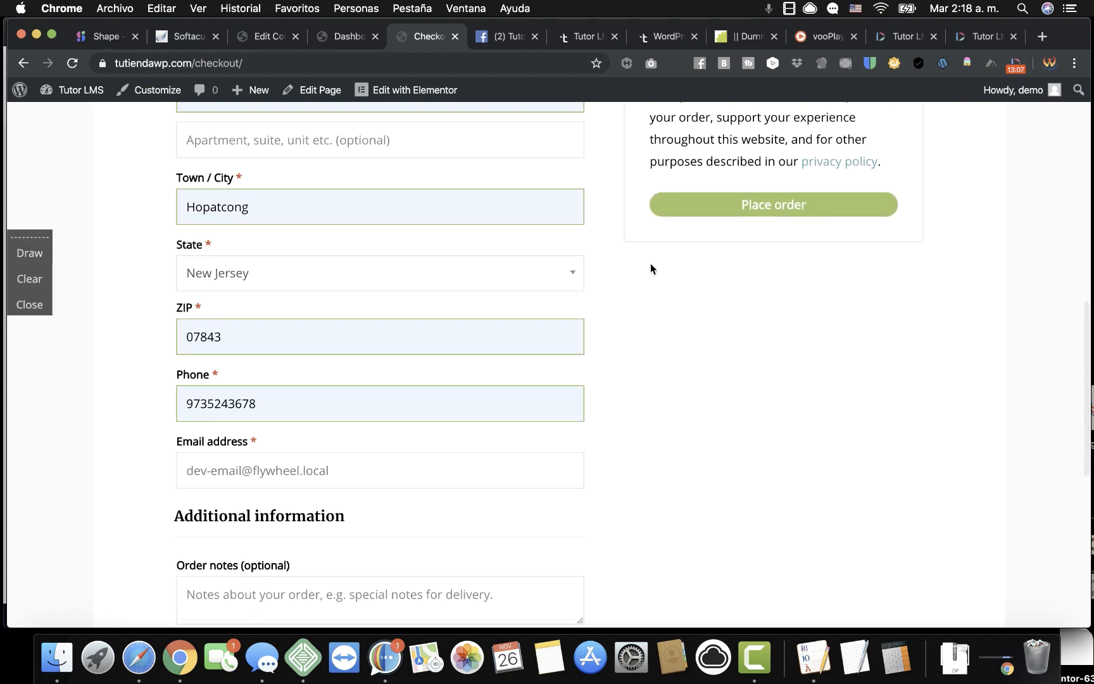
pyautogui.scroll(6, 650, 264)
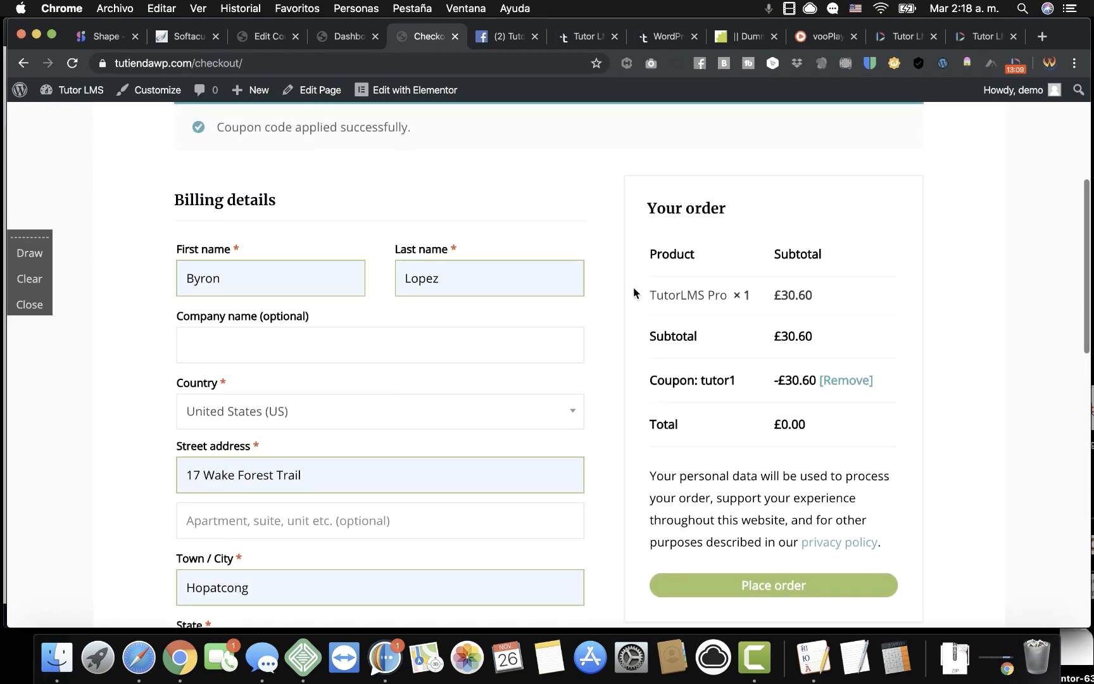
pyautogui.scroll(-10, 596, 371)
pyautogui.scroll(7, 596, 377)
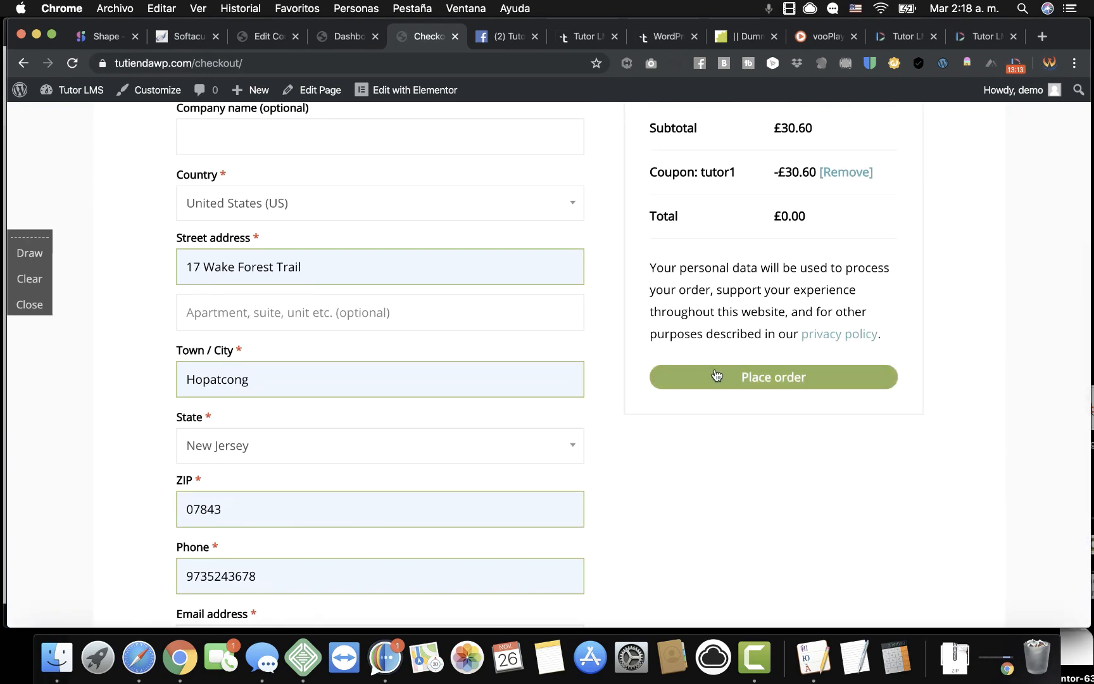
pyautogui.click(716, 376)
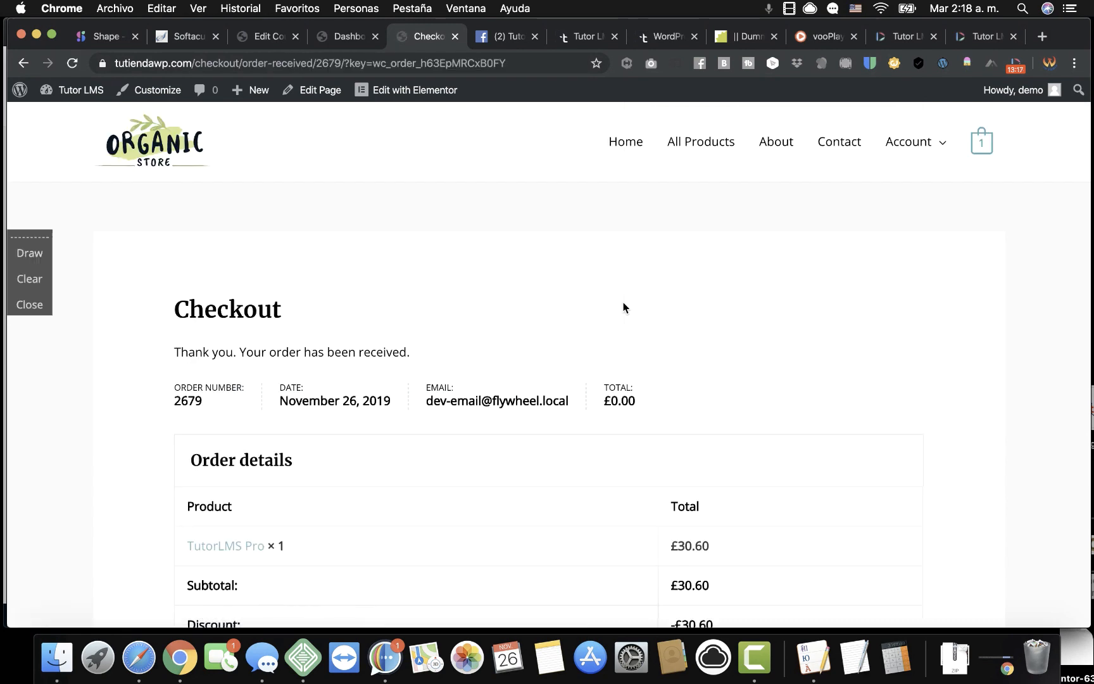
pyautogui.scroll(-5, 632, 308)
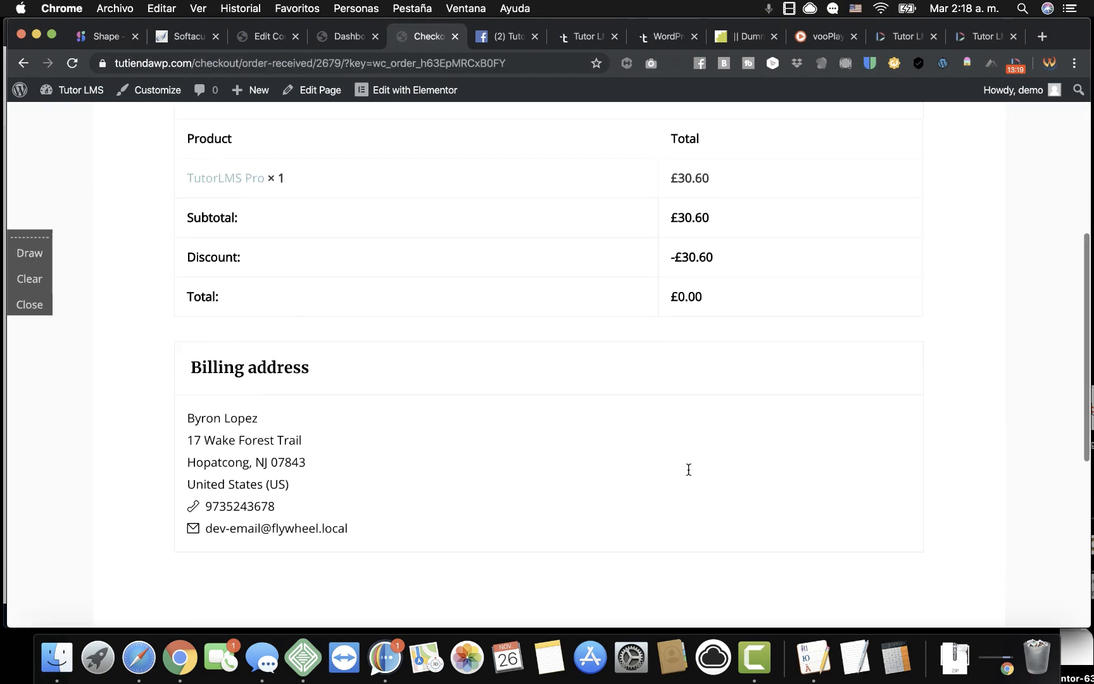
pyautogui.scroll(-4, 688, 469)
pyautogui.scroll(10, 688, 469)
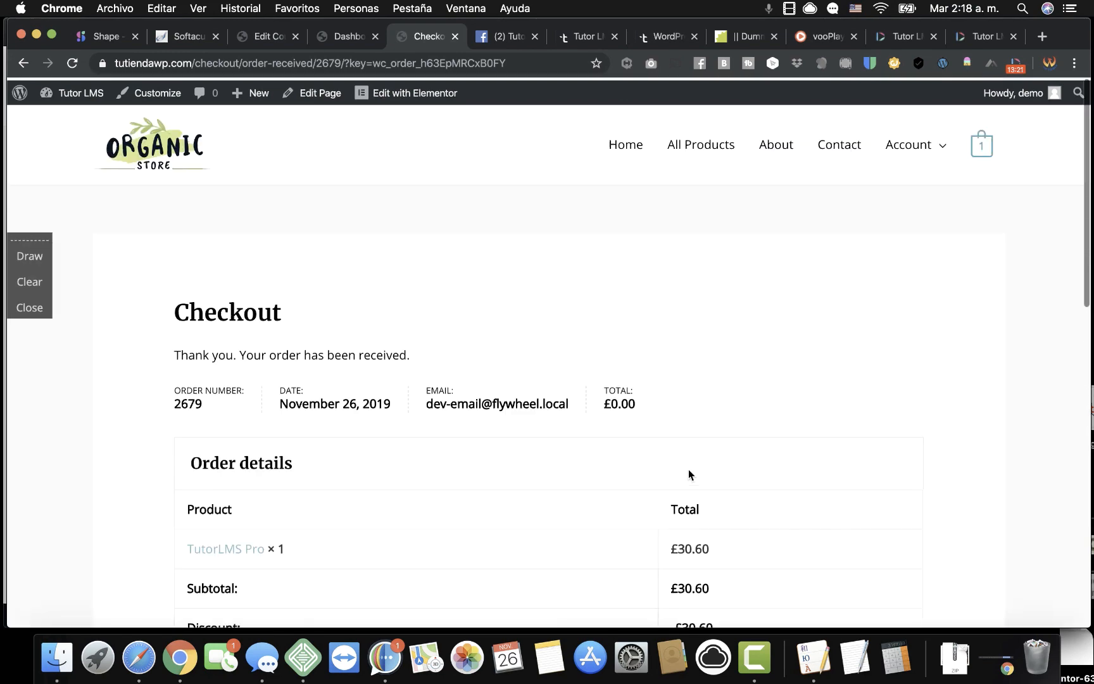
pyautogui.scroll(-1, 688, 473)
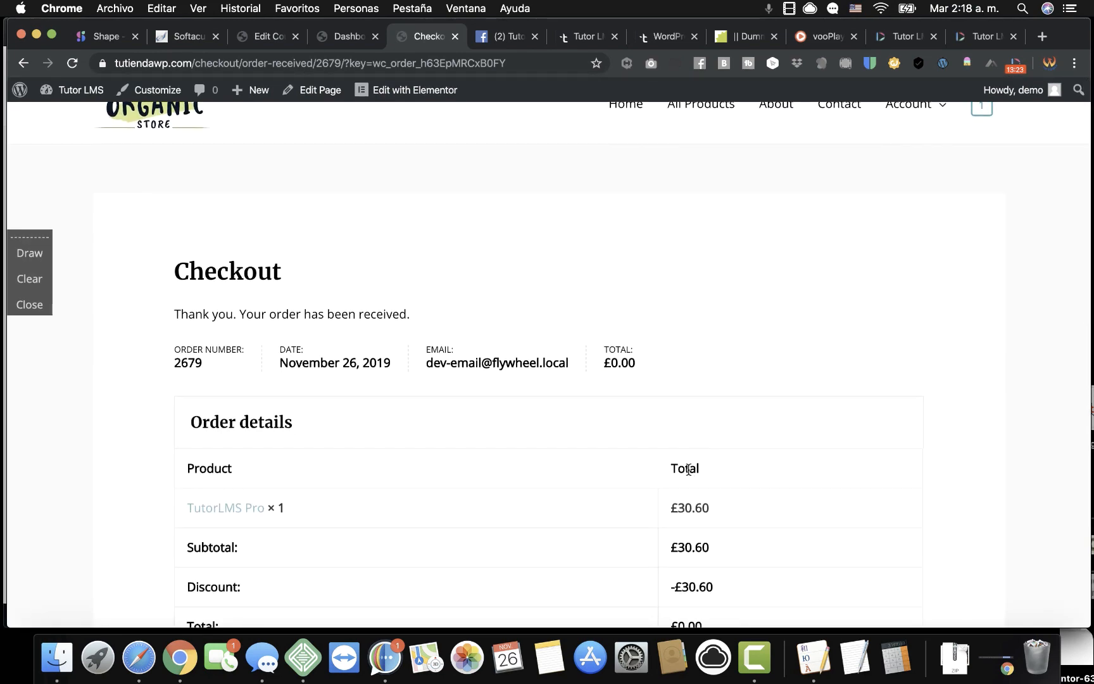
pyautogui.scroll(1, 672, 389)
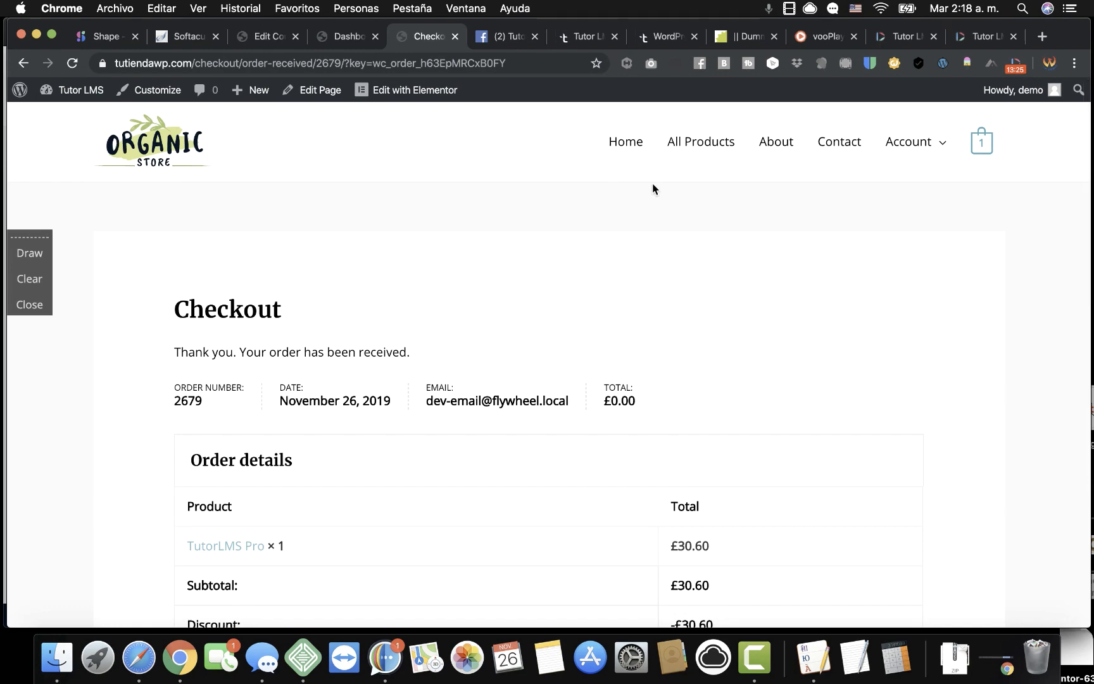
pyautogui.scroll(-6, 835, 373)
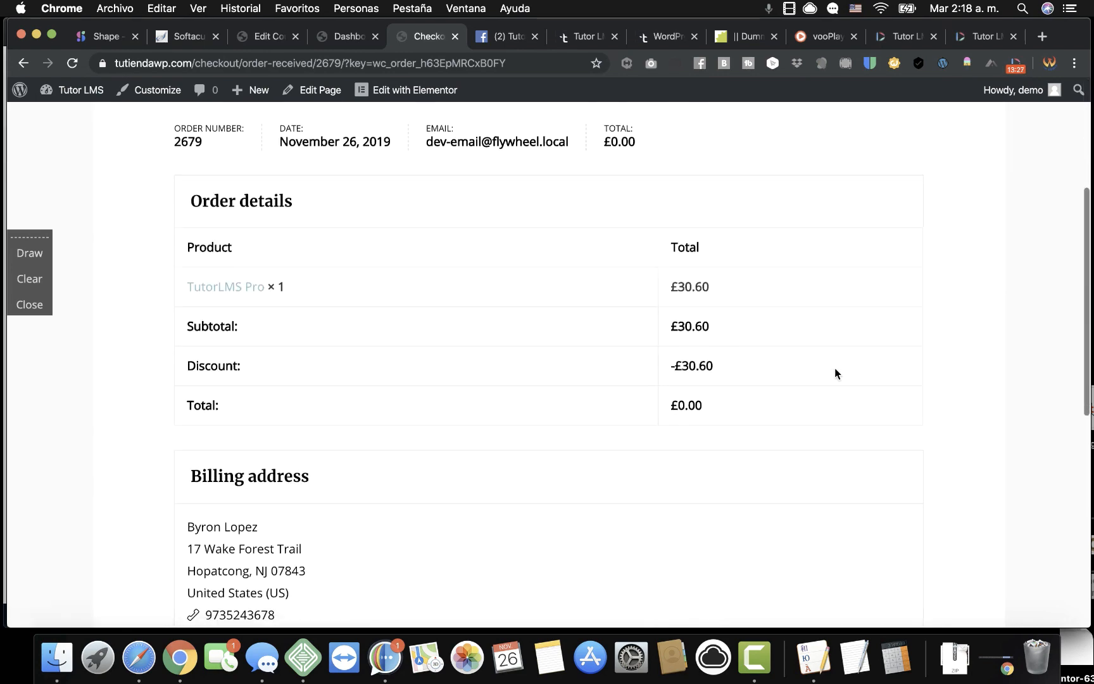
pyautogui.scroll(-3, 834, 373)
pyautogui.scroll(9, 834, 373)
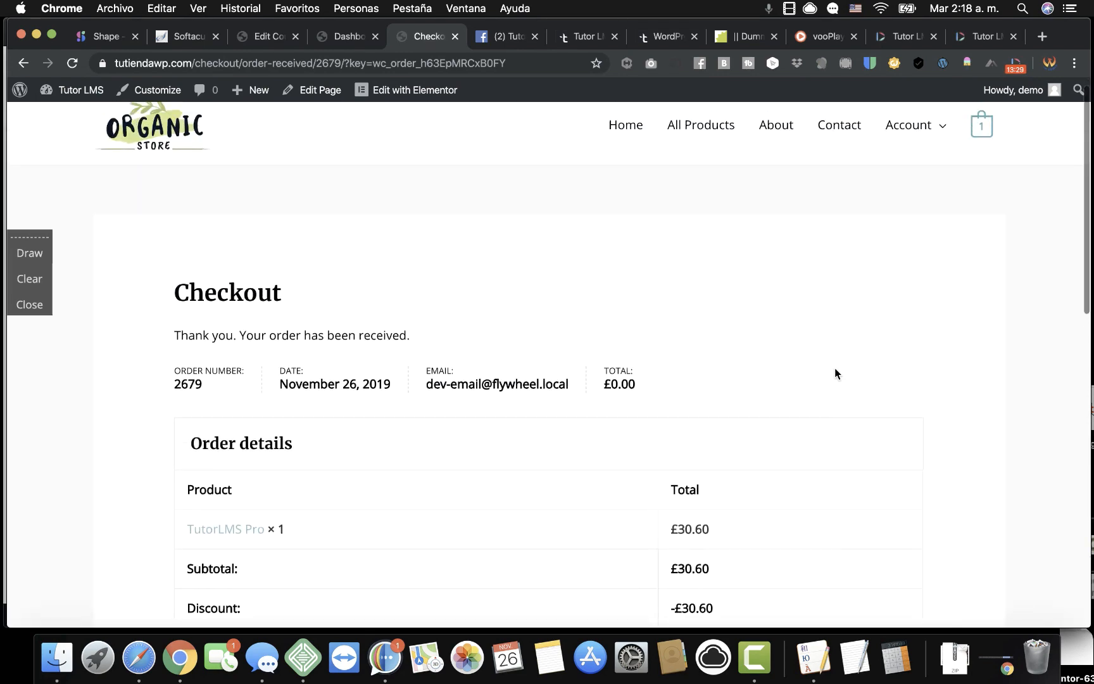
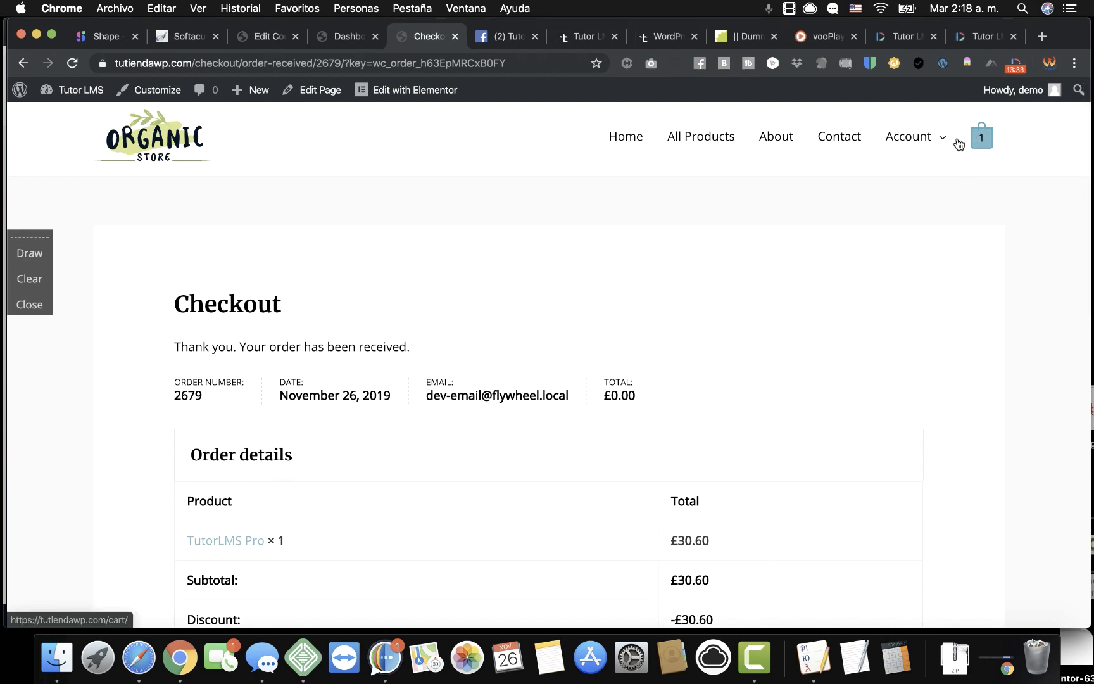
# Review the My account Dashboard, Orders and Downloads, showing one processing £0.00 order.
pyautogui.moveTo(931, 141)
pyautogui.click(920, 182)
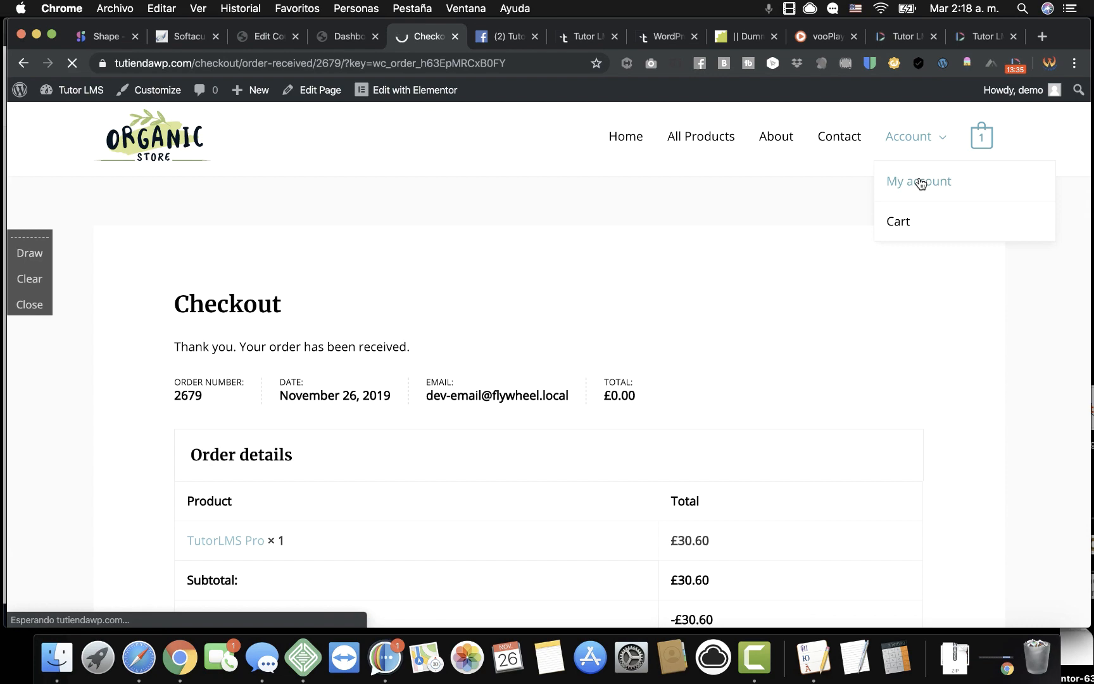
pyautogui.scroll(-2, 408, 507)
pyautogui.scroll(3, 412, 524)
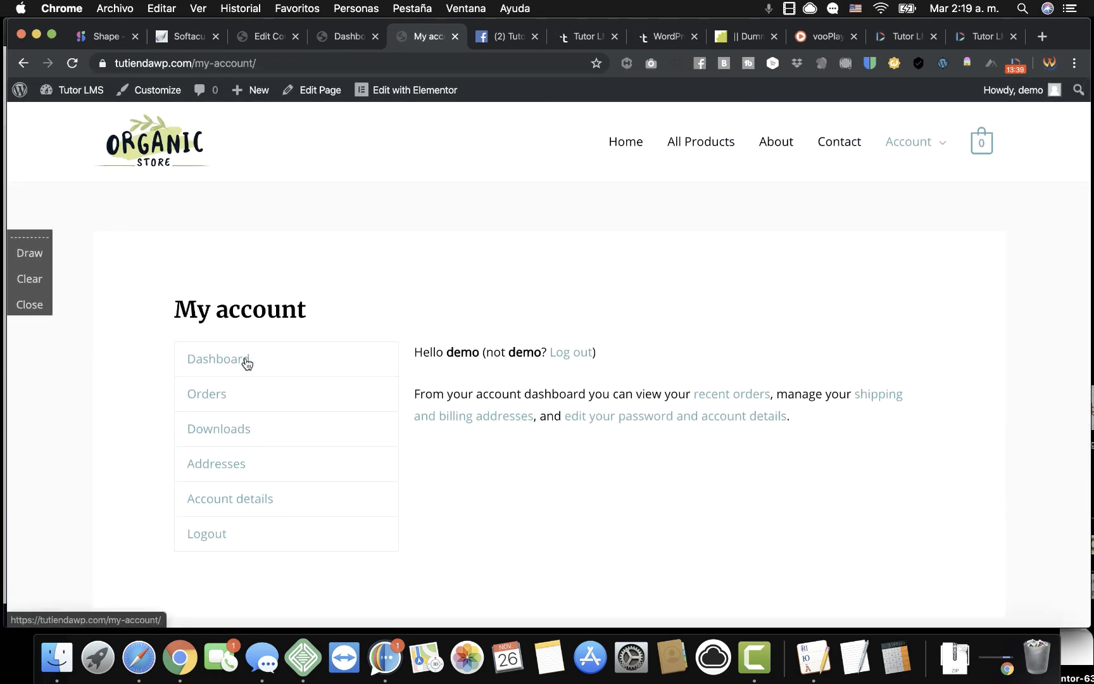
pyautogui.click(246, 361)
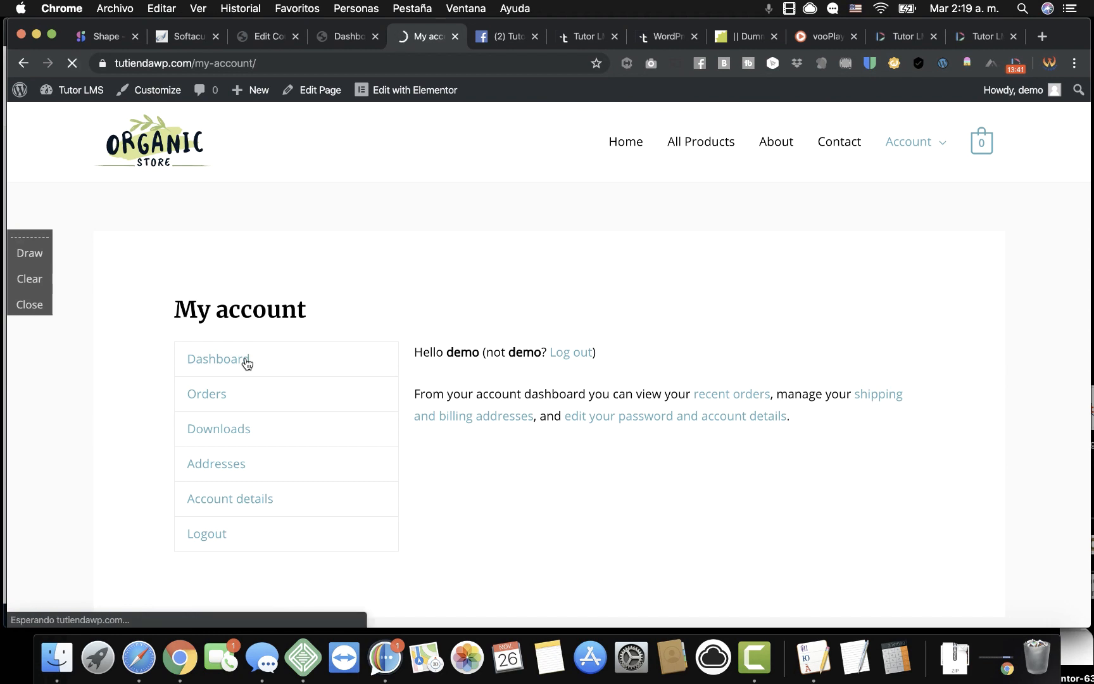
pyautogui.click(216, 405)
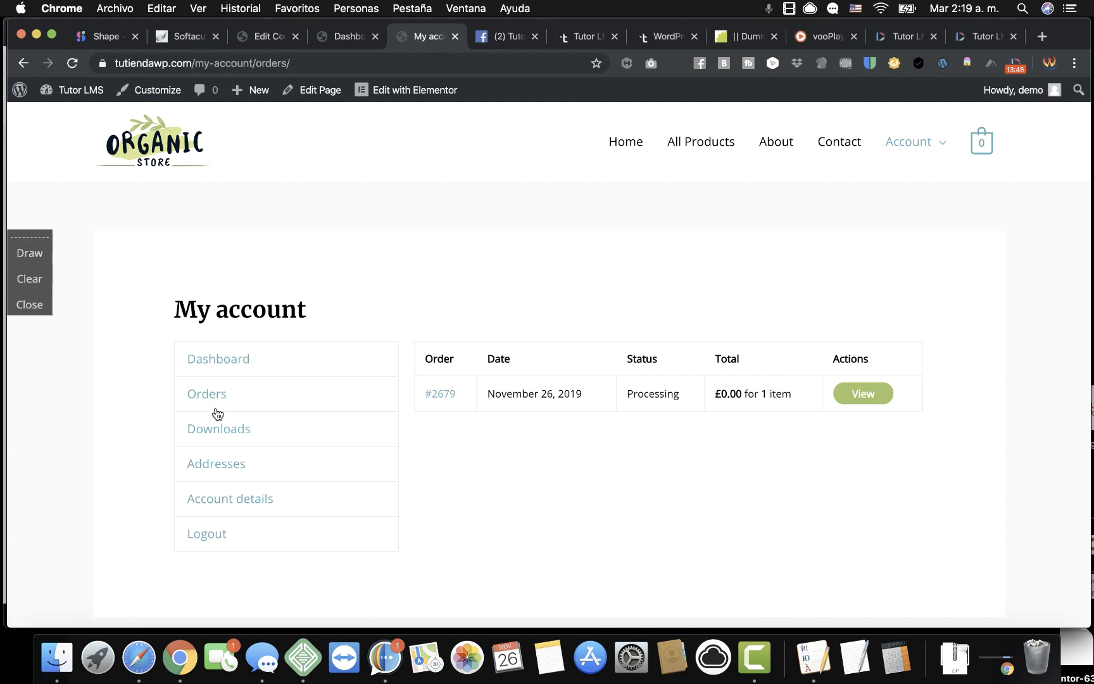
pyautogui.click(239, 433)
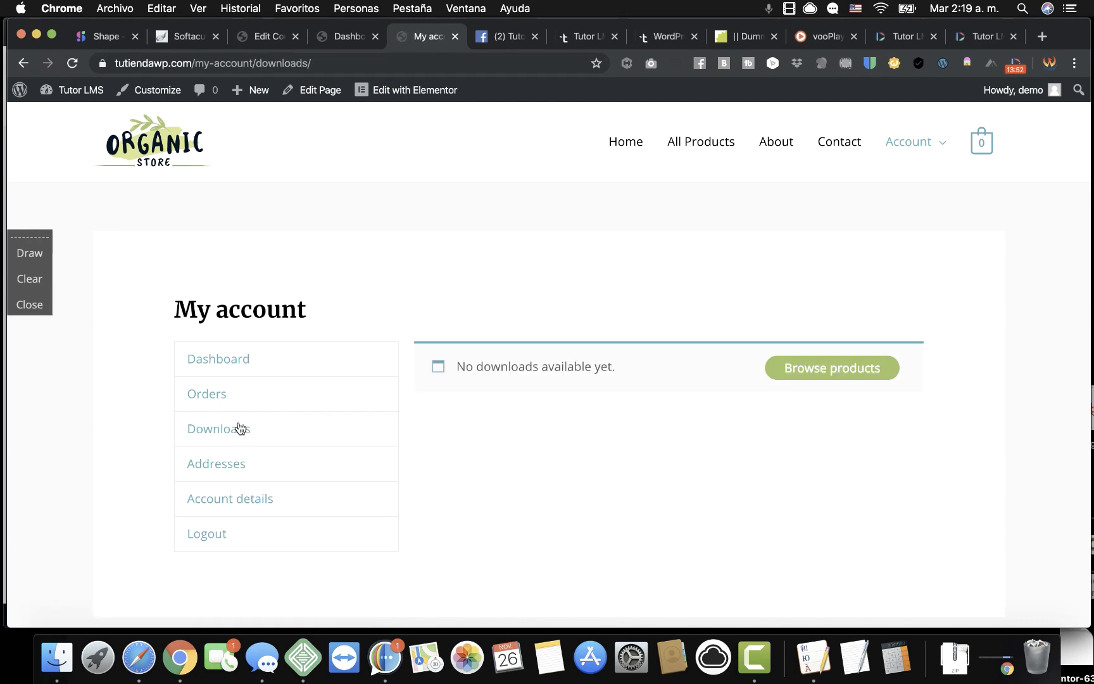
pyautogui.click(240, 406)
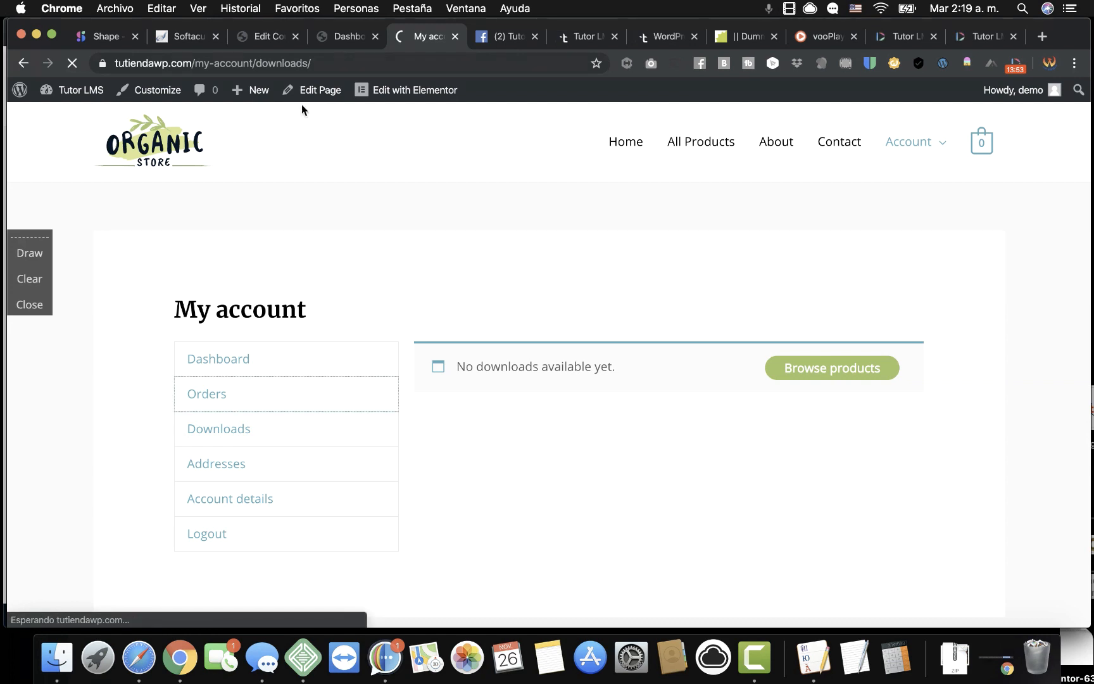
# Go to tutiendawp.com/dashboard in the address bar.
pyautogui.click(318, 64)
pyautogui.press('BackSpace')
pyautogui.press('BackSpace')
pyautogui.press('BackSpace')
pyautogui.press('BackSpace')
pyautogui.press('BackSpace')
pyautogui.press('BackSpace')
pyautogui.press('BackSpace')
pyautogui.press('BackSpace')
pyautogui.press('BackSpace')
pyautogui.press('BackSpace')
pyautogui.press('BackSpace')
pyautogui.press('BackSpace')
pyautogui.press('BackSpace')
pyautogui.press('BackSpace')
pyautogui.press('BackSpace')
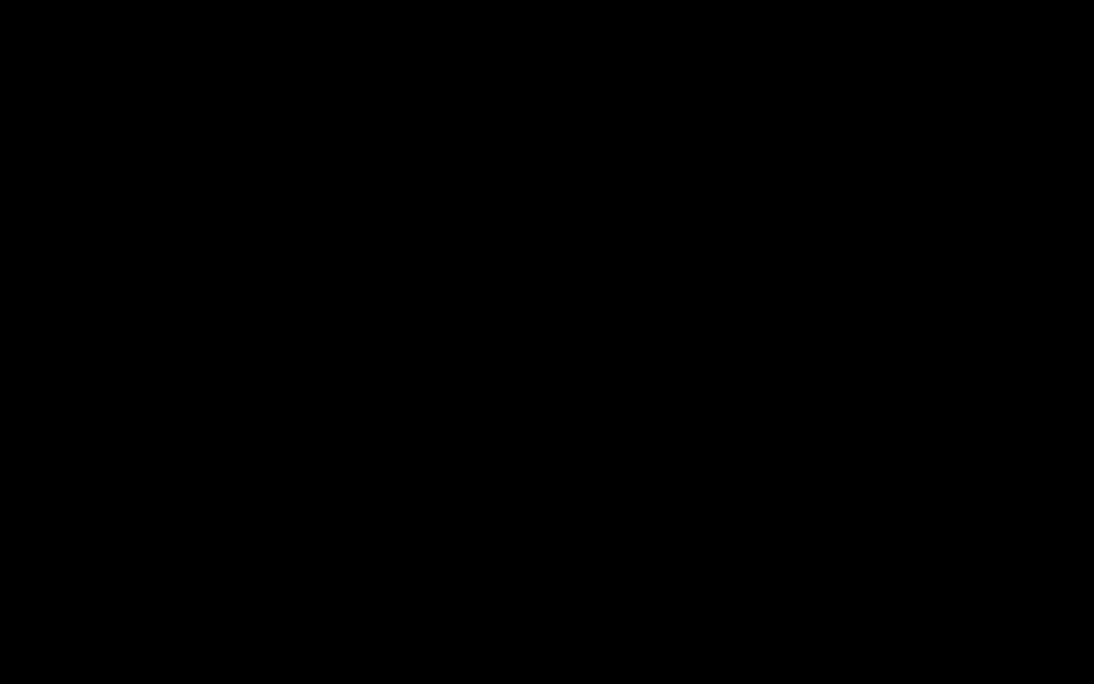
pyautogui.press('BackSpace')
pyautogui.press('BackSpace')
pyautogui.press('BackSpace')
pyautogui.write('dashboard')
pyautogui.press('Return')
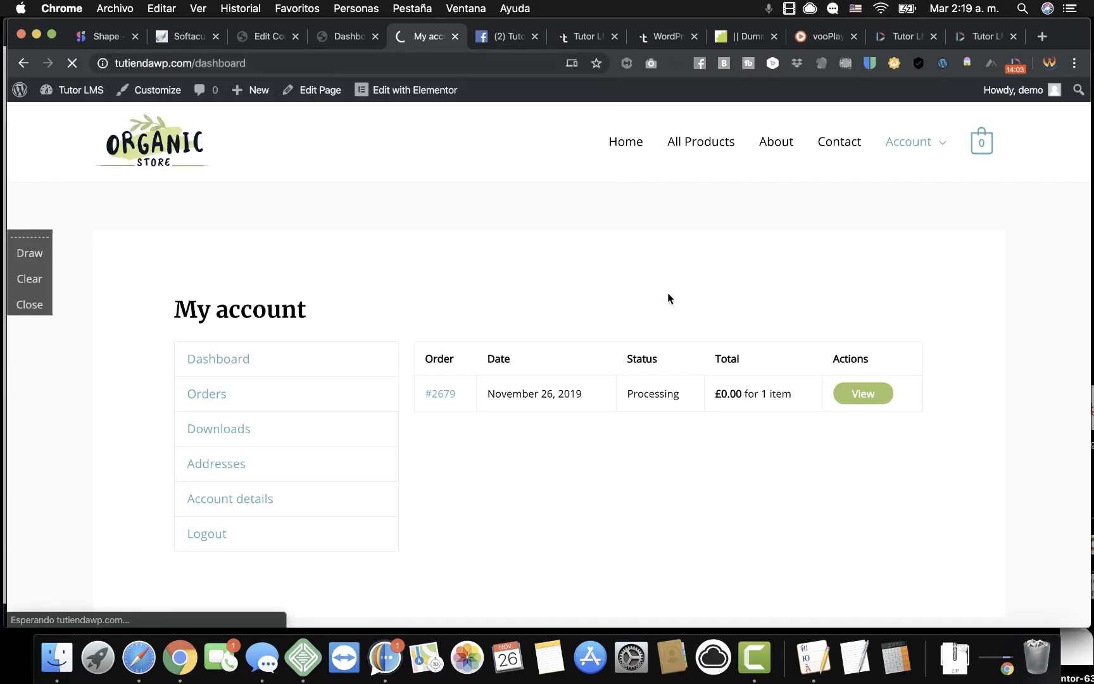
# Confirm Enrolled Courses is empty, then view the admin Courses list showing Tutor LMS Pro at £30.60.
pyautogui.scroll(-5, 572, 433)
pyautogui.scroll(-2, 572, 437)
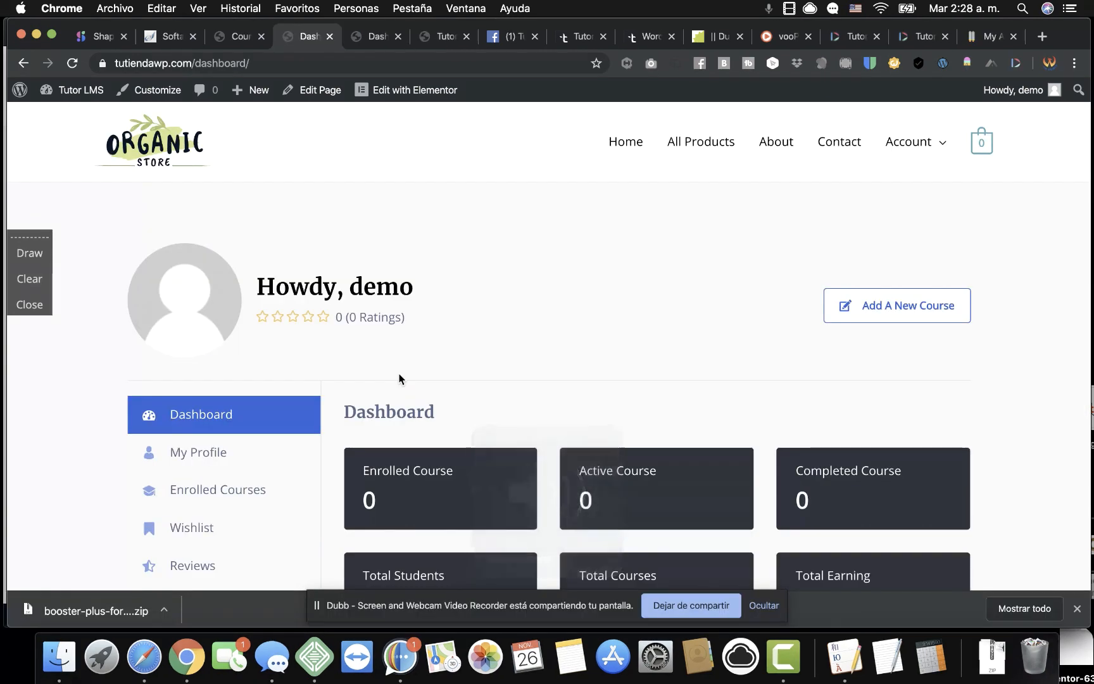
pyautogui.scroll(-5, 477, 406)
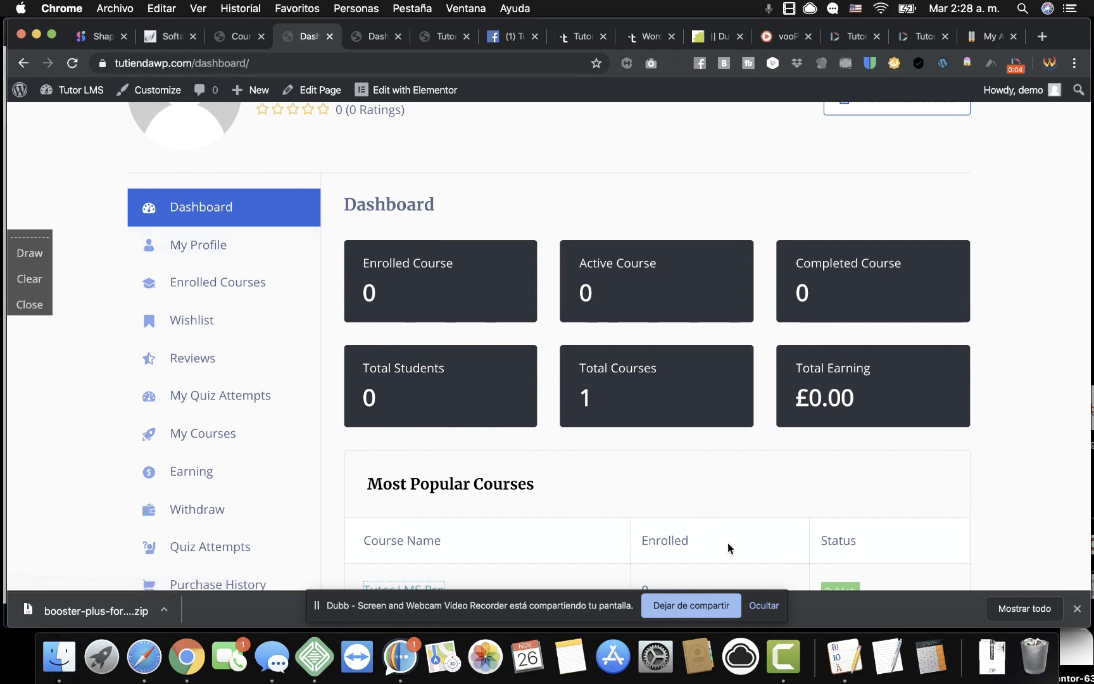
pyautogui.click(765, 606)
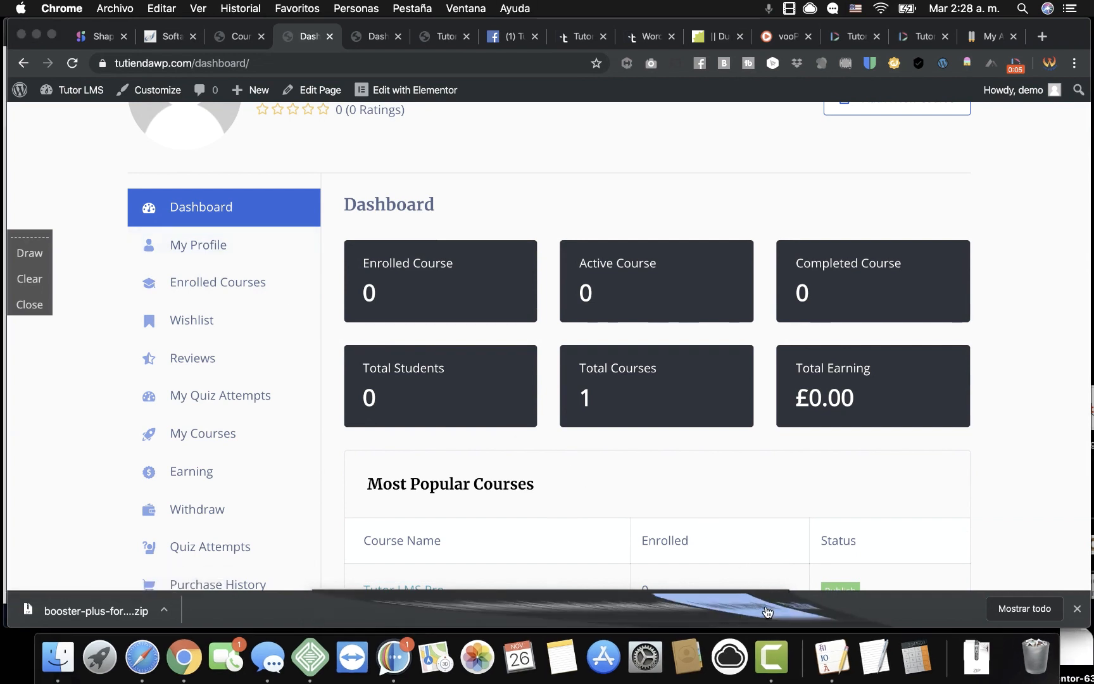
pyautogui.click(249, 284)
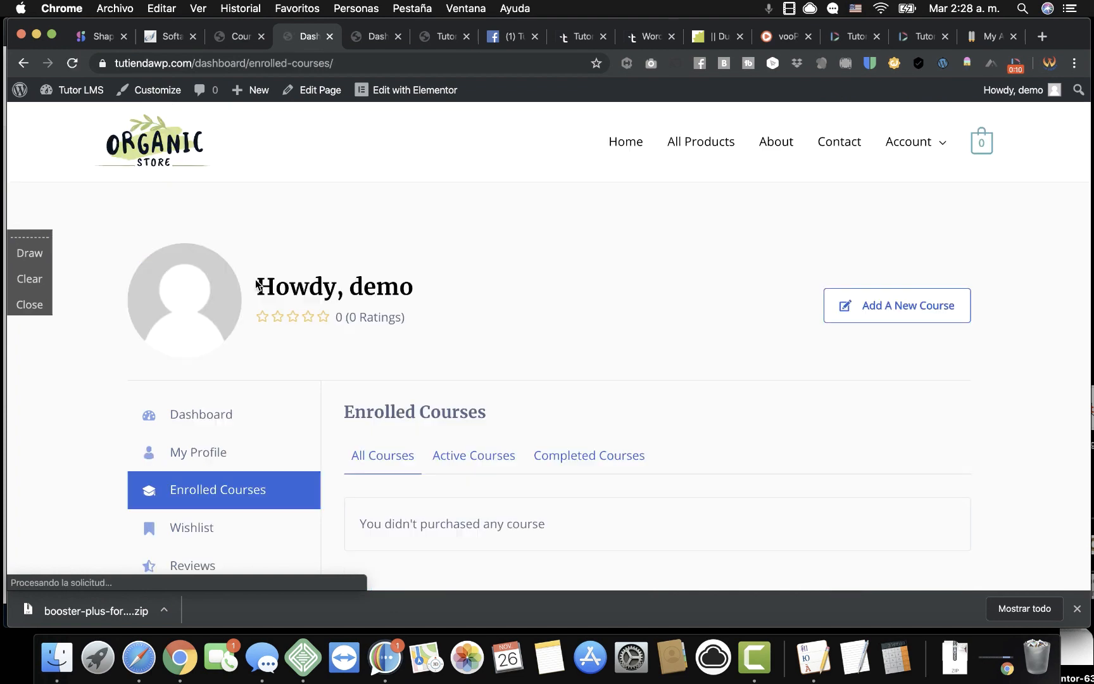
pyautogui.scroll(-5, 525, 435)
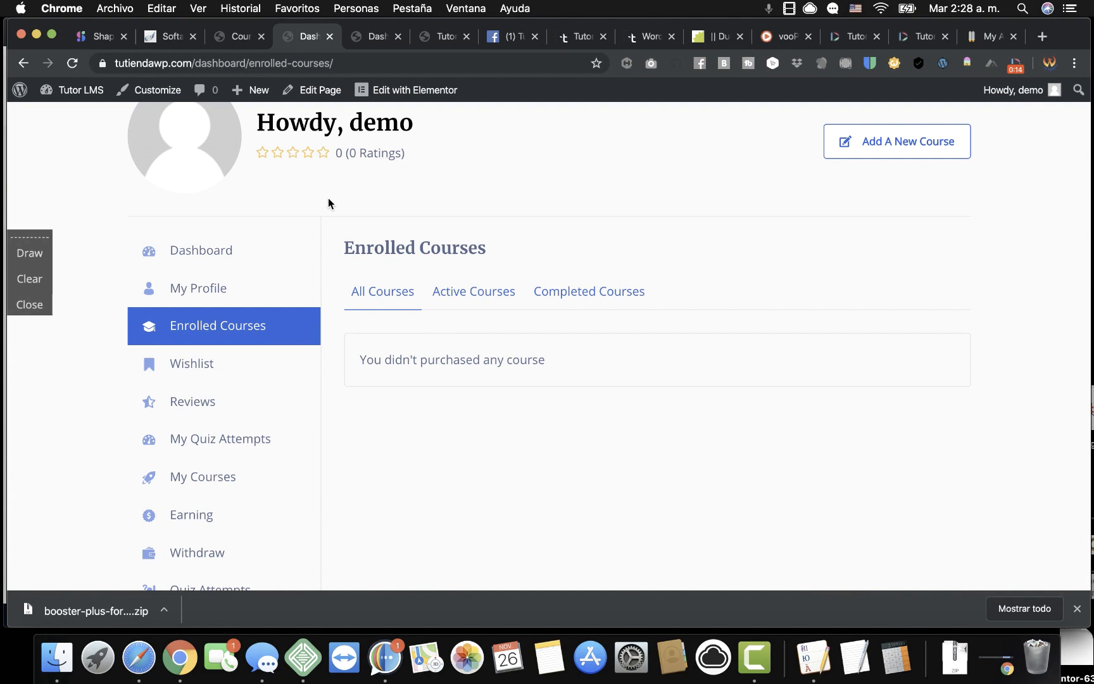
pyautogui.click(240, 36)
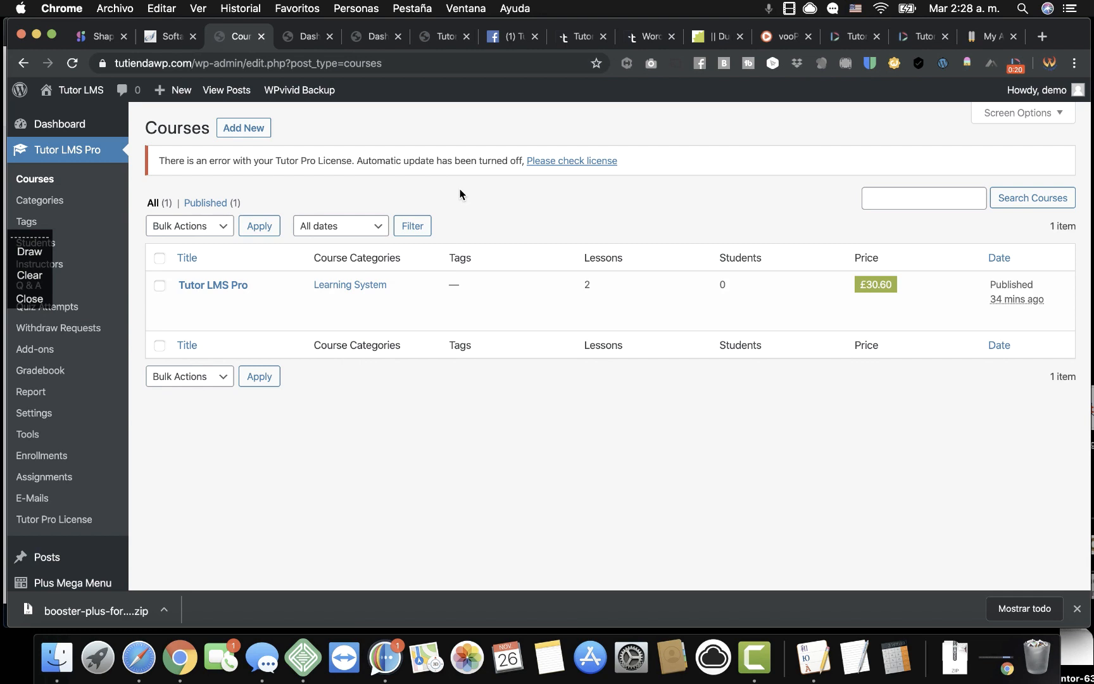
# Open WooCommerce > Orders, listing the single £0.00 order in Processing.
pyautogui.click(35, 299)
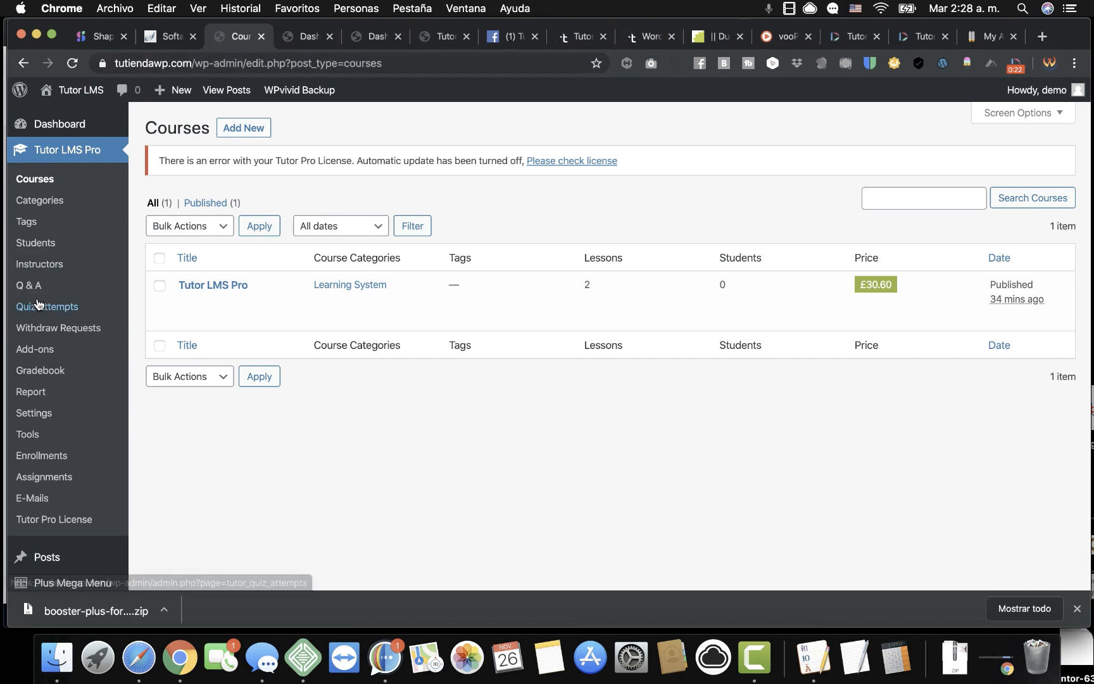
pyautogui.scroll(-3, 106, 340)
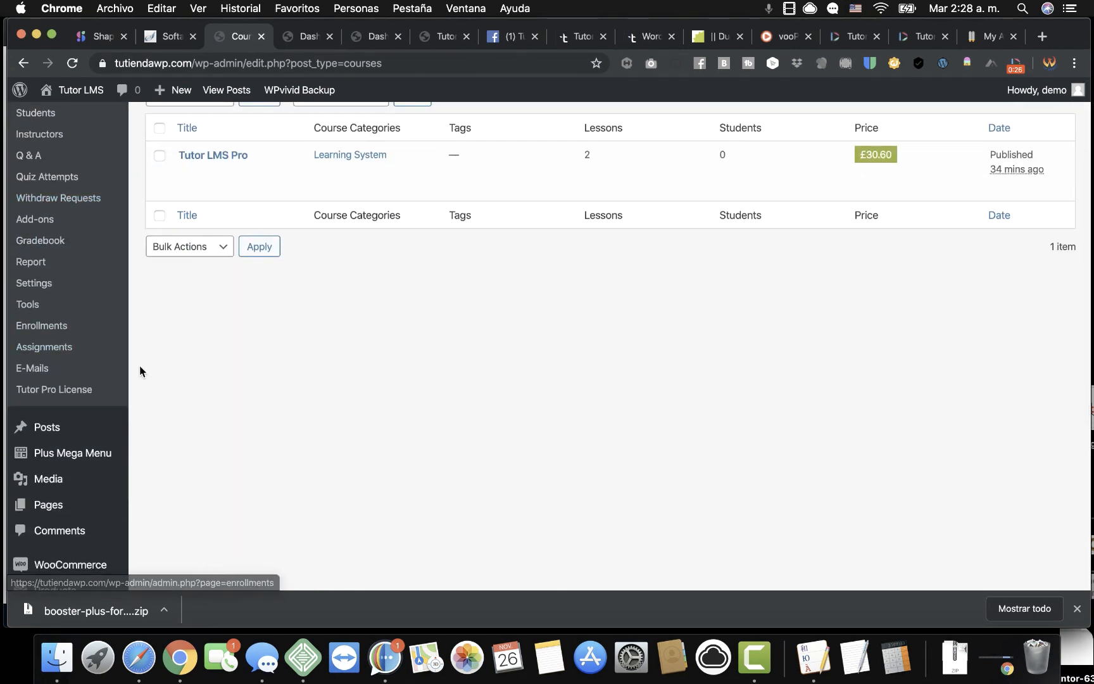
pyautogui.scroll(1, 172, 443)
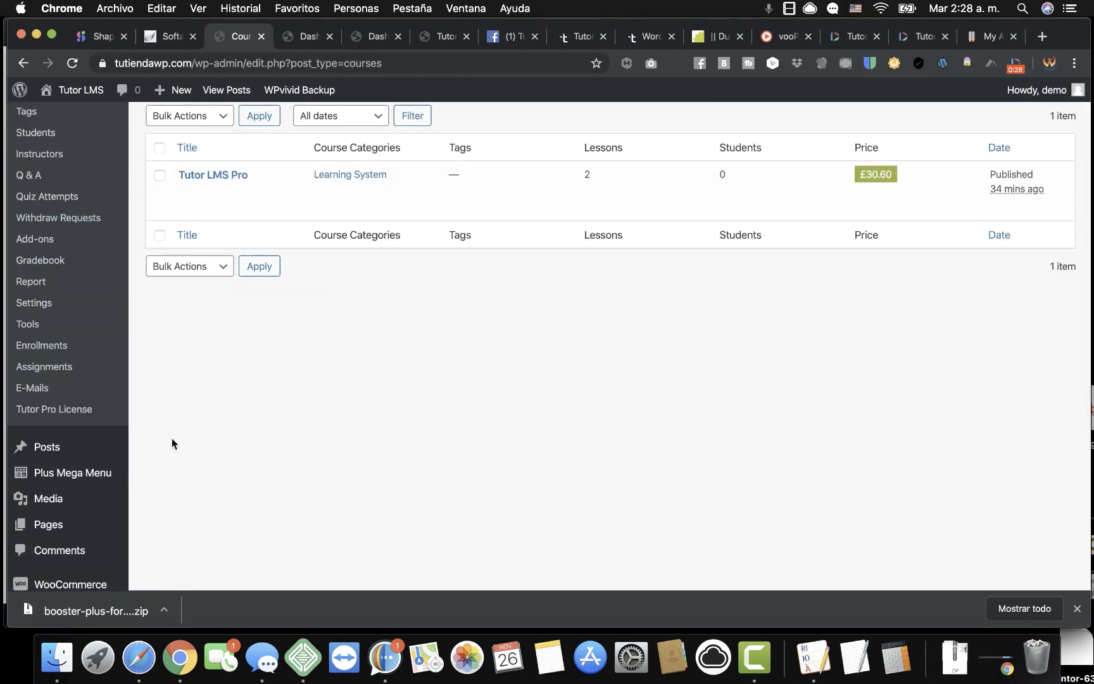
pyautogui.scroll(2, 172, 438)
pyautogui.scroll(-4, 172, 437)
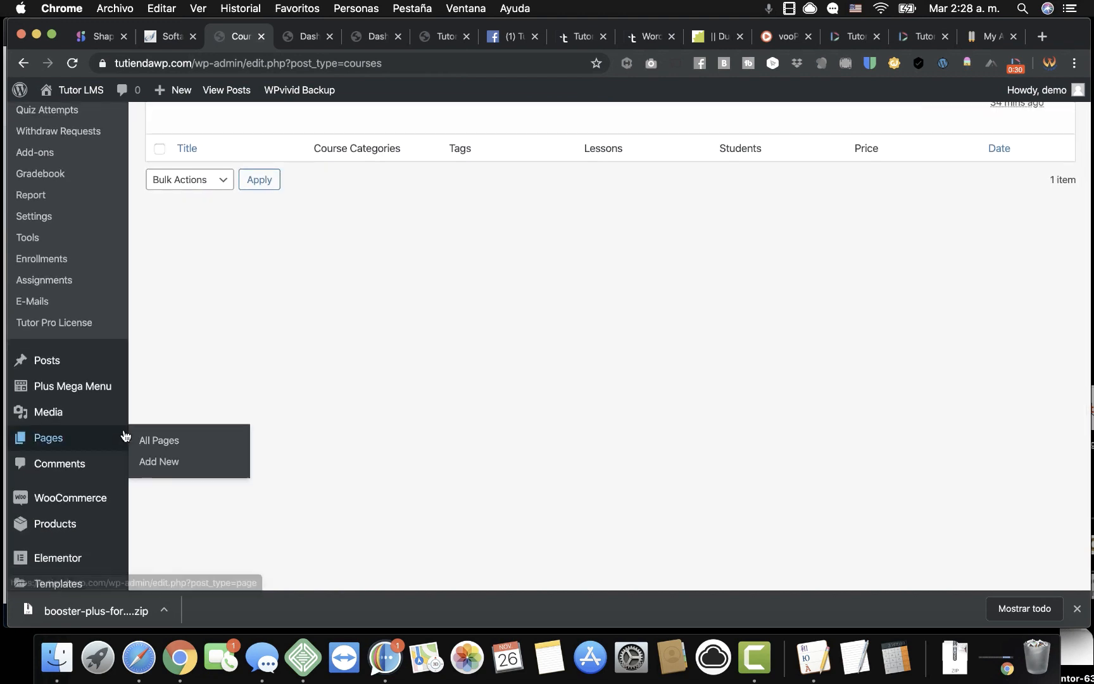
pyautogui.moveTo(80, 499)
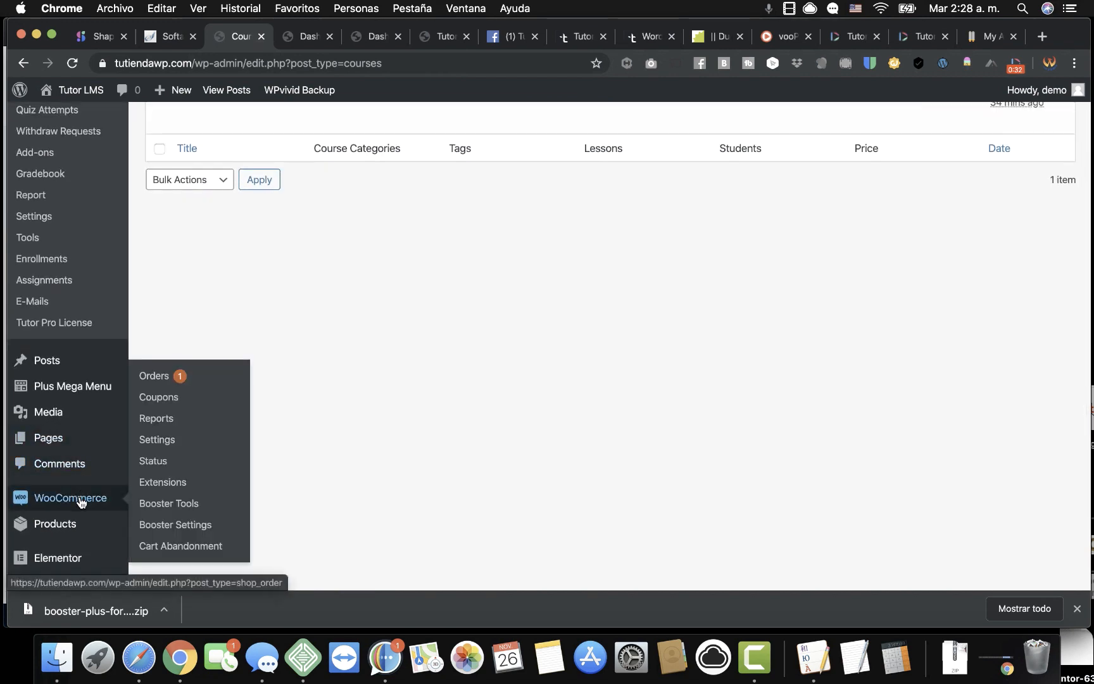
pyautogui.click(166, 382)
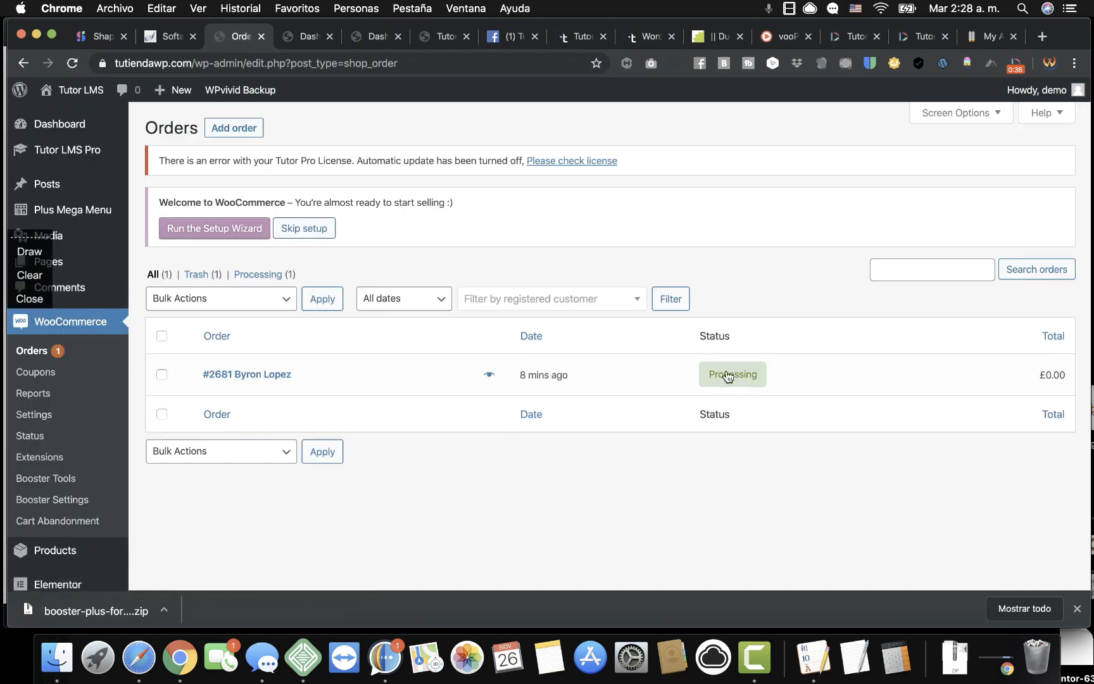
pyautogui.moveTo(734, 377)
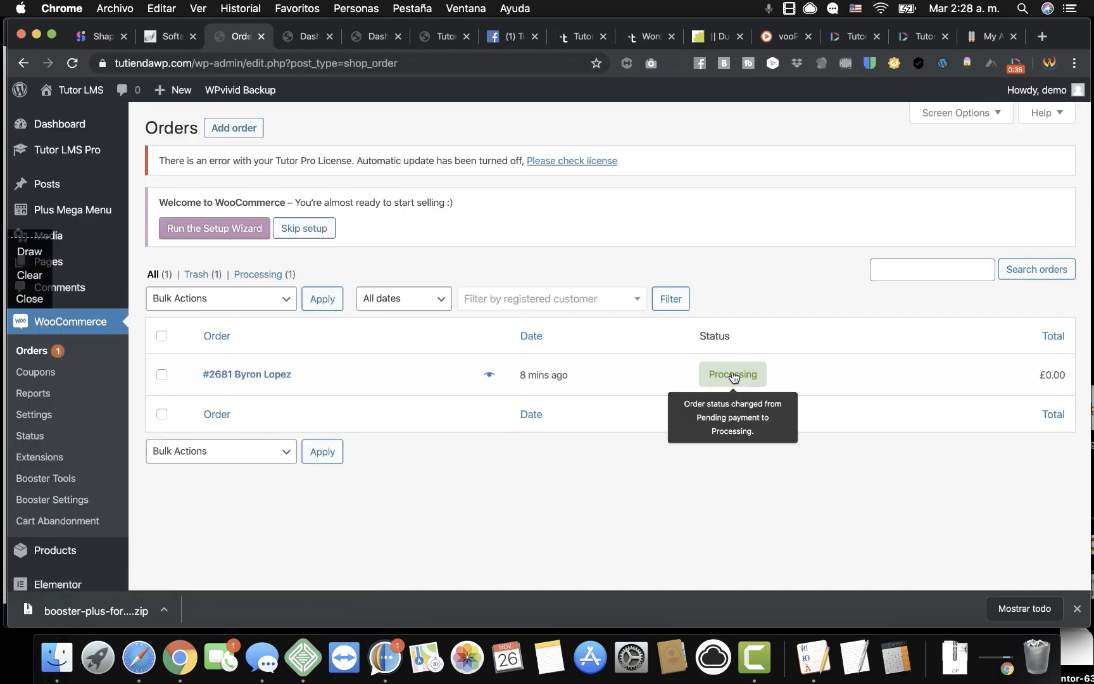
# Open processing order #2681 and look over its details and order actions.
pyautogui.click(260, 380)
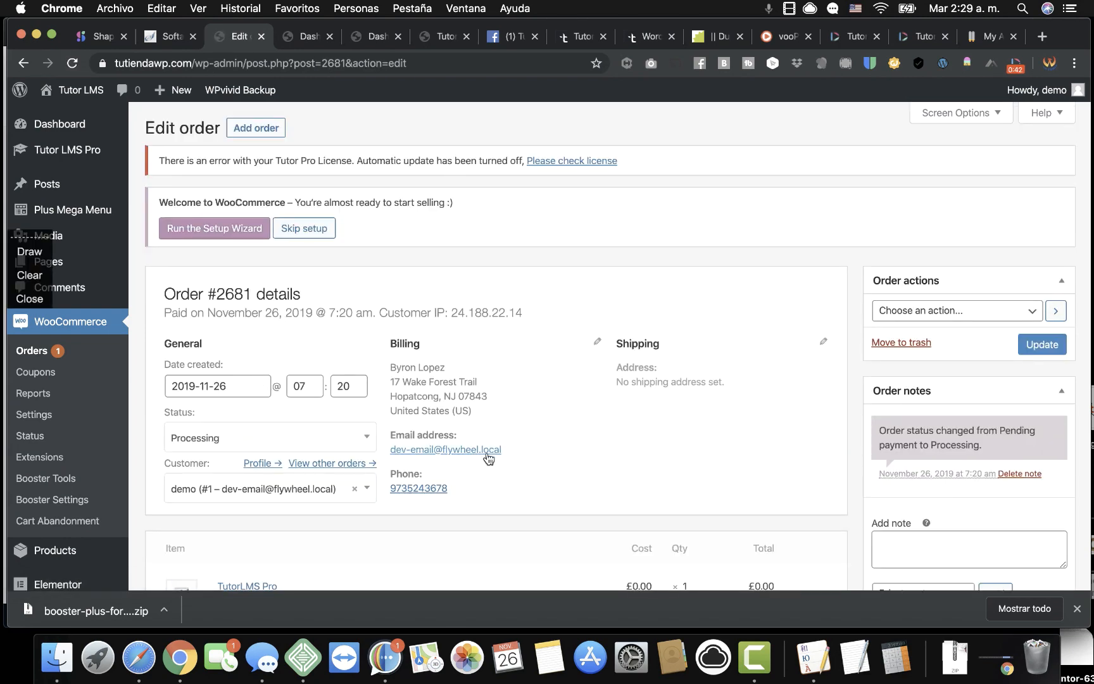
pyautogui.scroll(-4, 488, 458)
pyautogui.scroll(3, 696, 342)
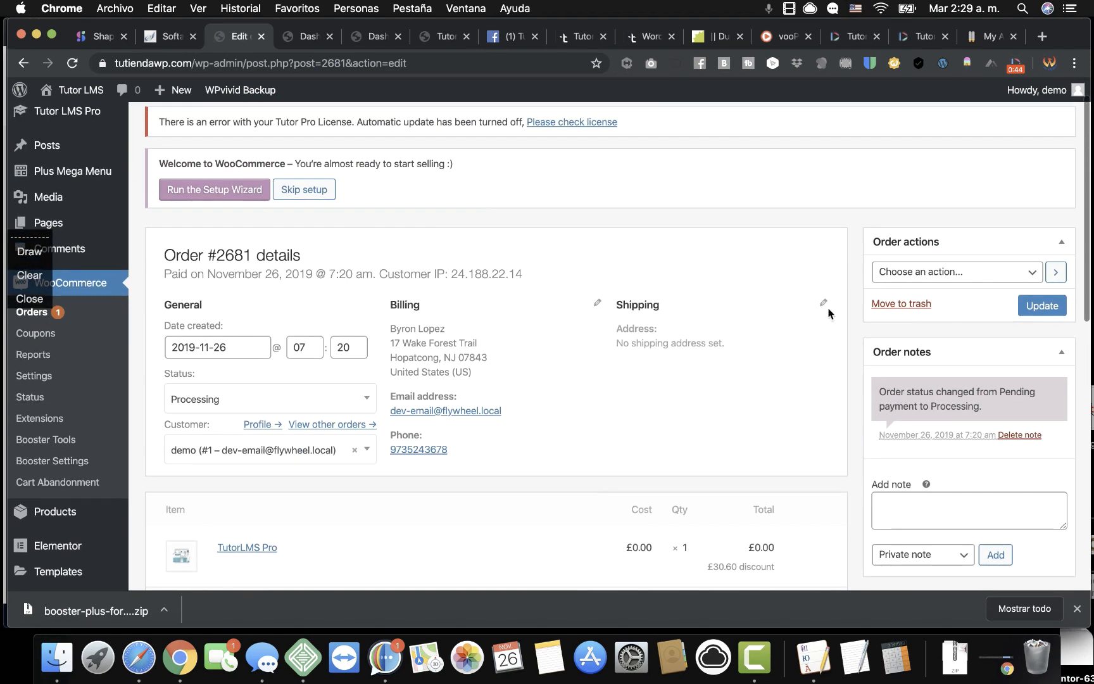
pyautogui.click(977, 272)
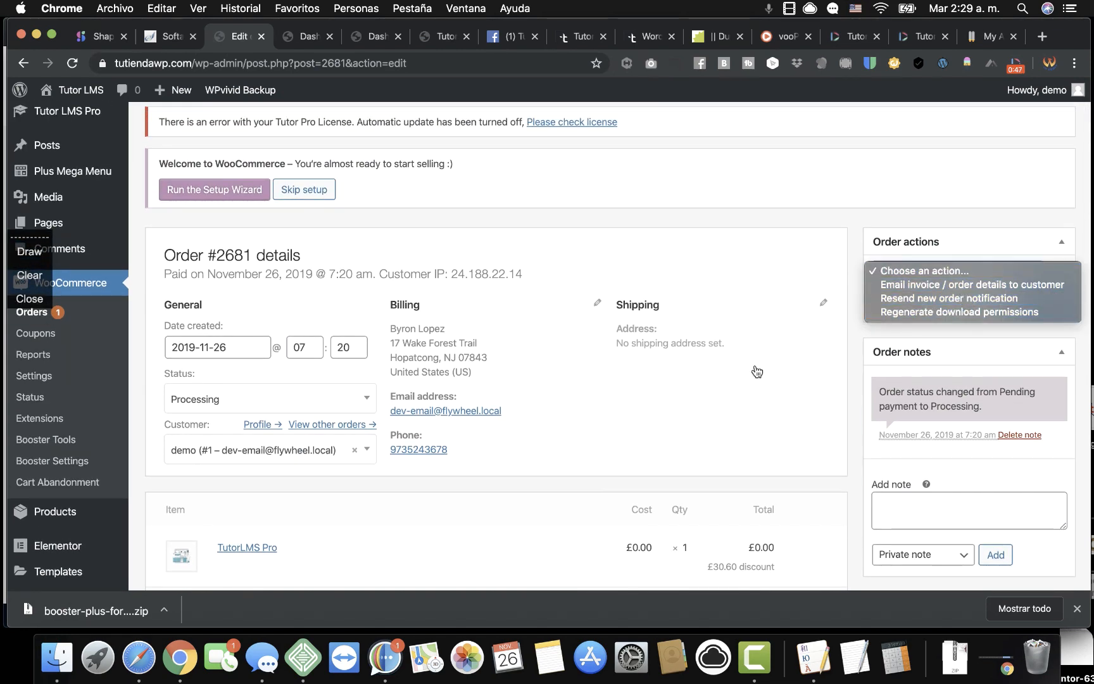
pyautogui.scroll(-5, 637, 448)
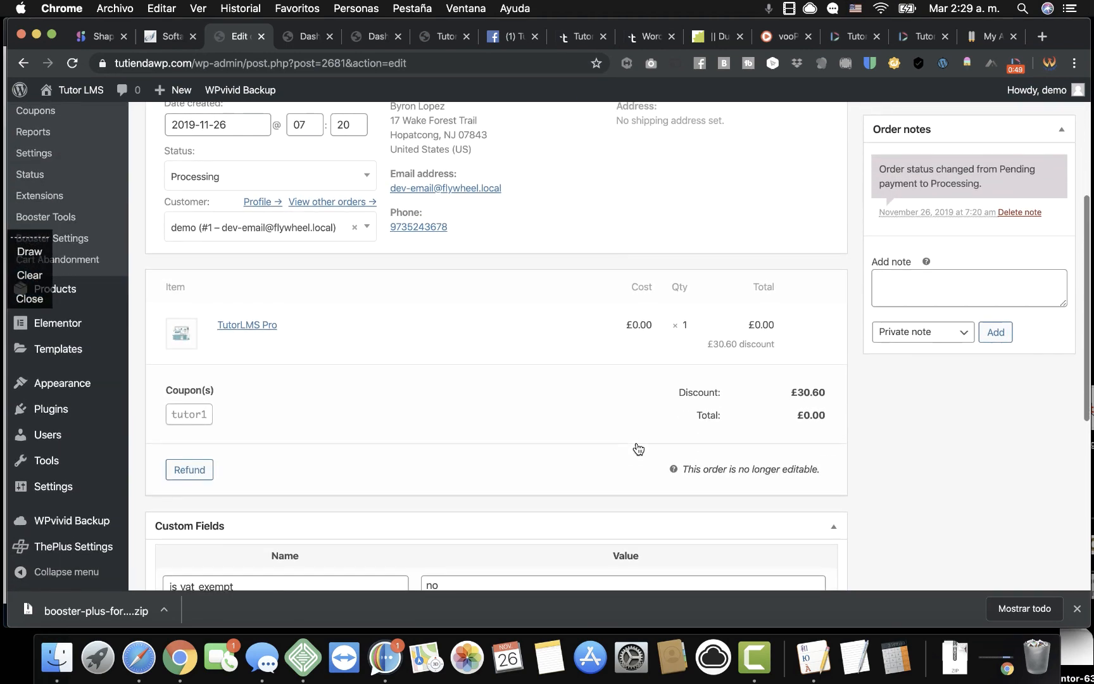
pyautogui.scroll(-3, 636, 443)
pyautogui.scroll(4, 637, 444)
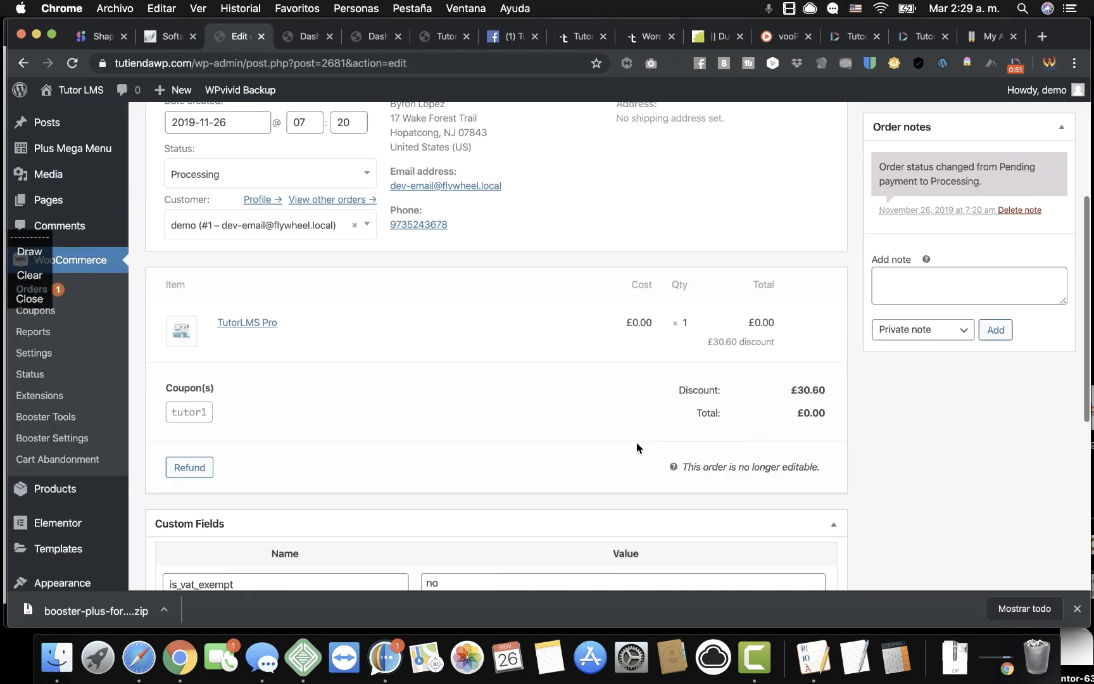
pyautogui.scroll(3, 636, 442)
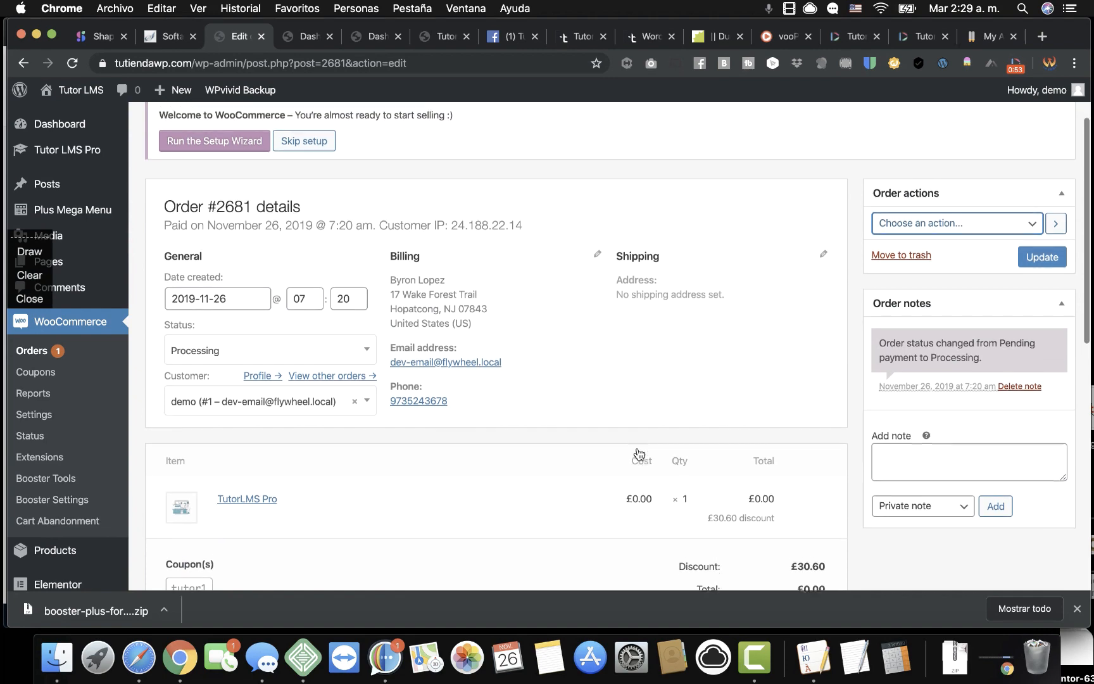
# Change the order status to Completed and update, checking the new order note.
pyautogui.click(352, 367)
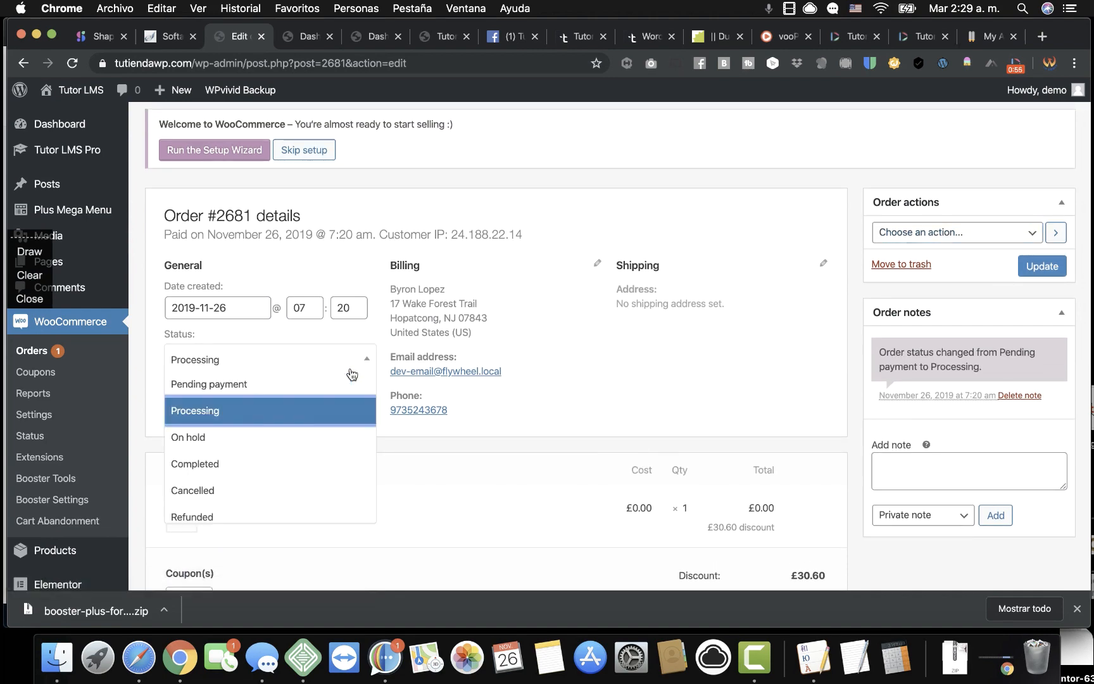
pyautogui.click(239, 462)
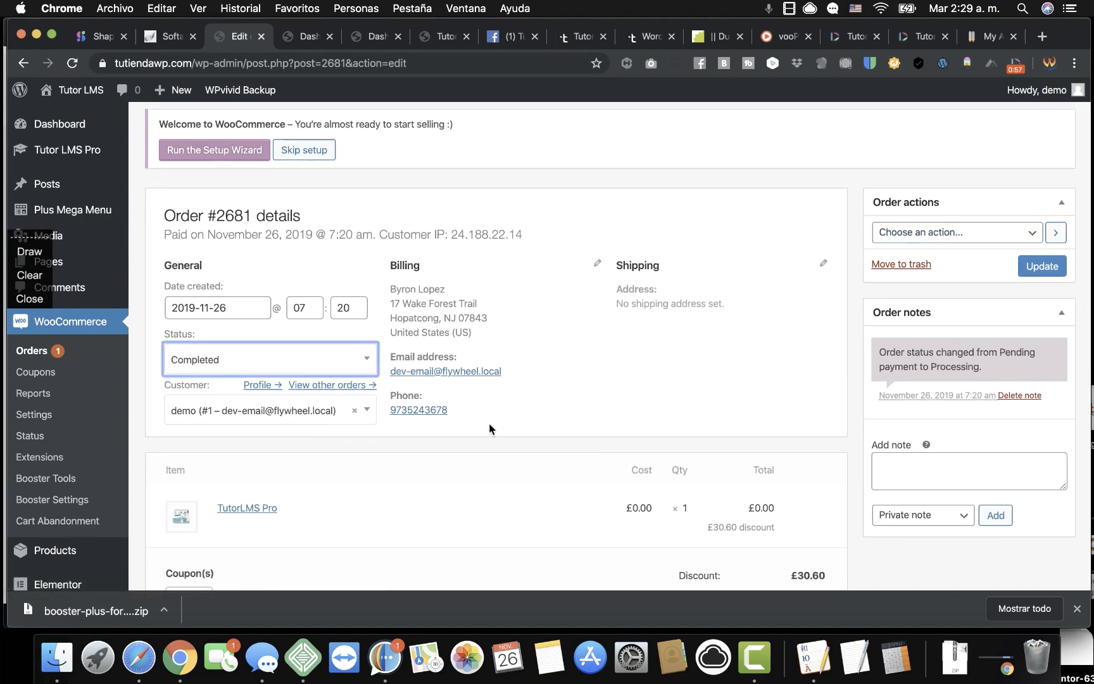
pyautogui.scroll(-1, 489, 428)
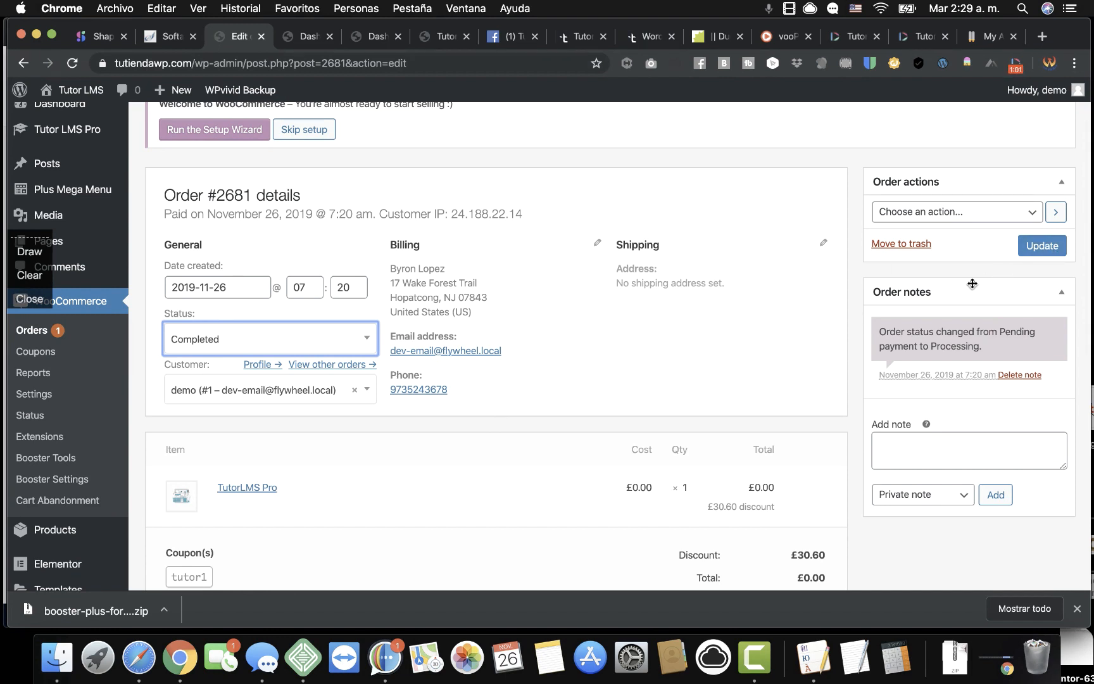
pyautogui.click(1037, 247)
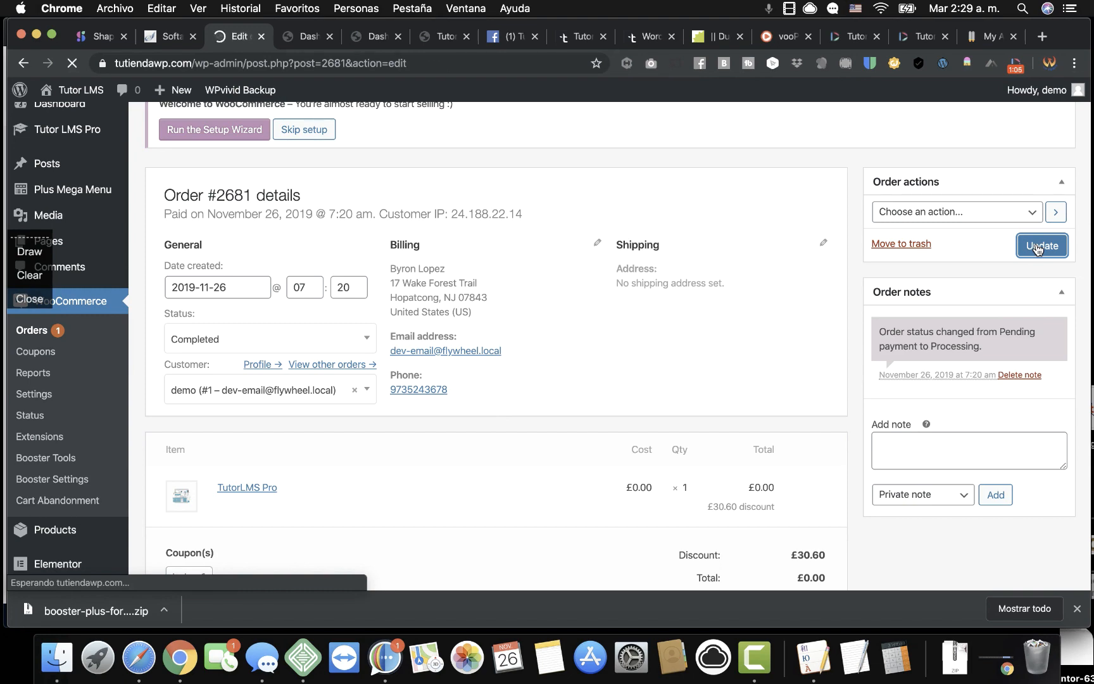
pyautogui.scroll(-5, 856, 410)
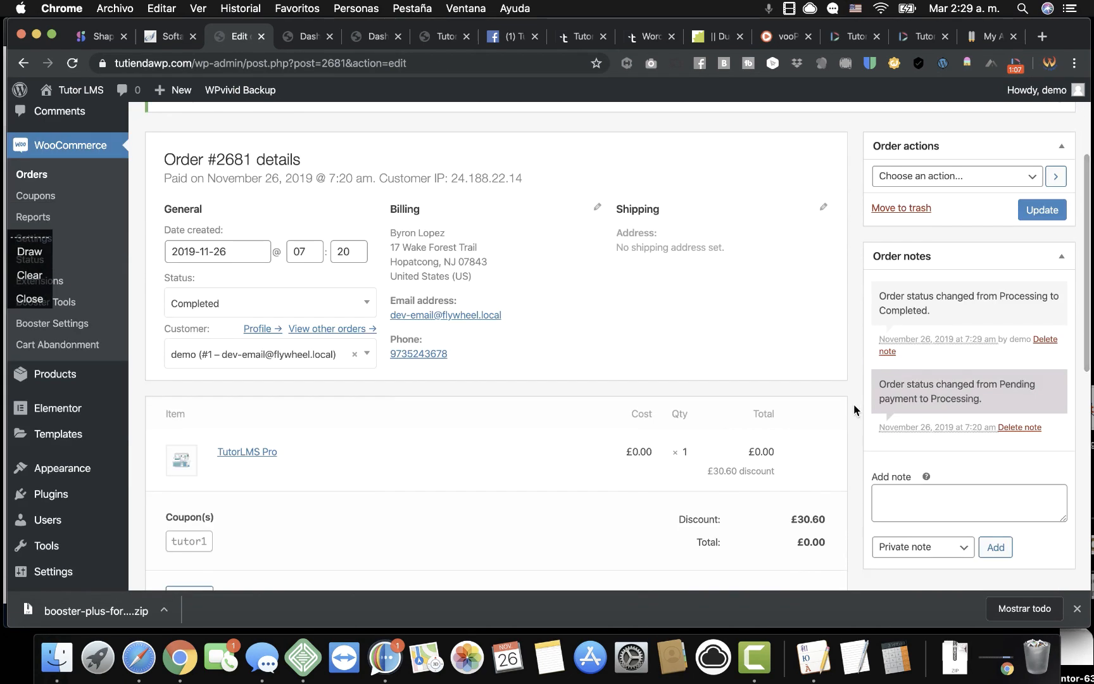
# Reload Enrolled Courses to see Tutor LMS Pro listed, then return to the Edit order tab.
pyautogui.click(309, 39)
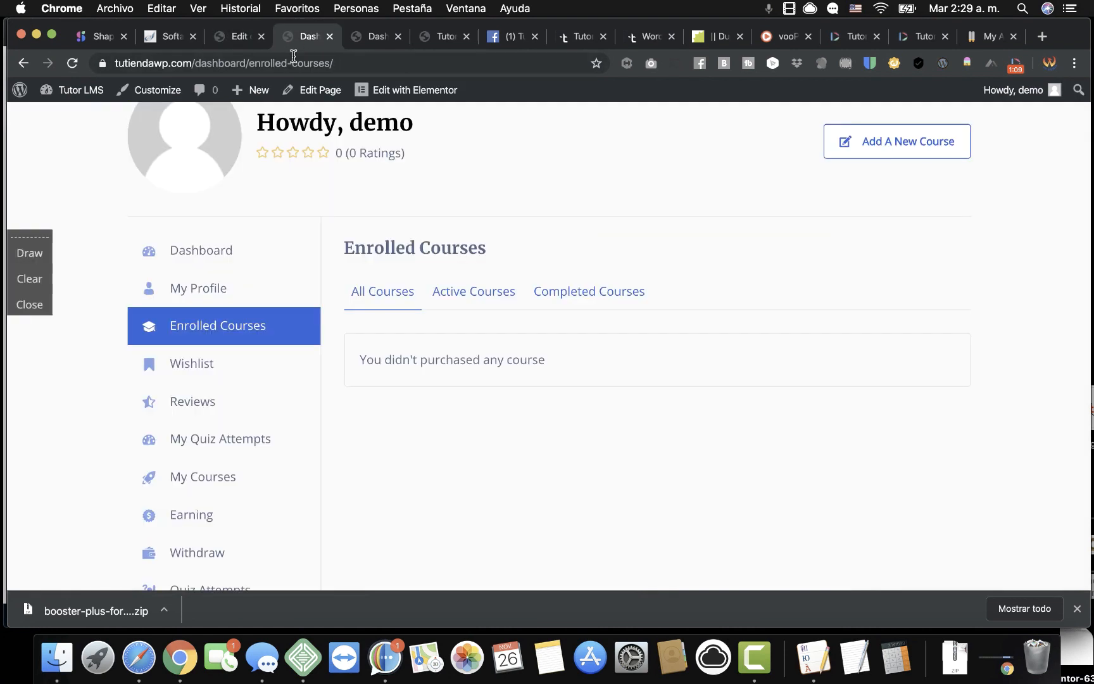
pyautogui.click(72, 62)
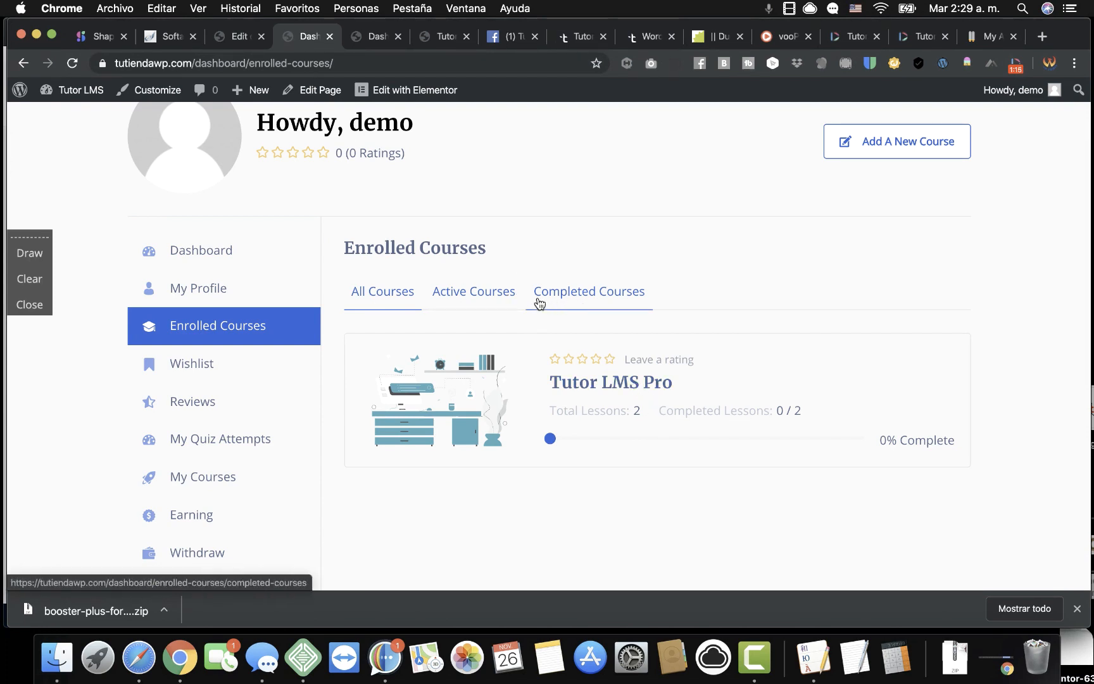
pyautogui.click(238, 41)
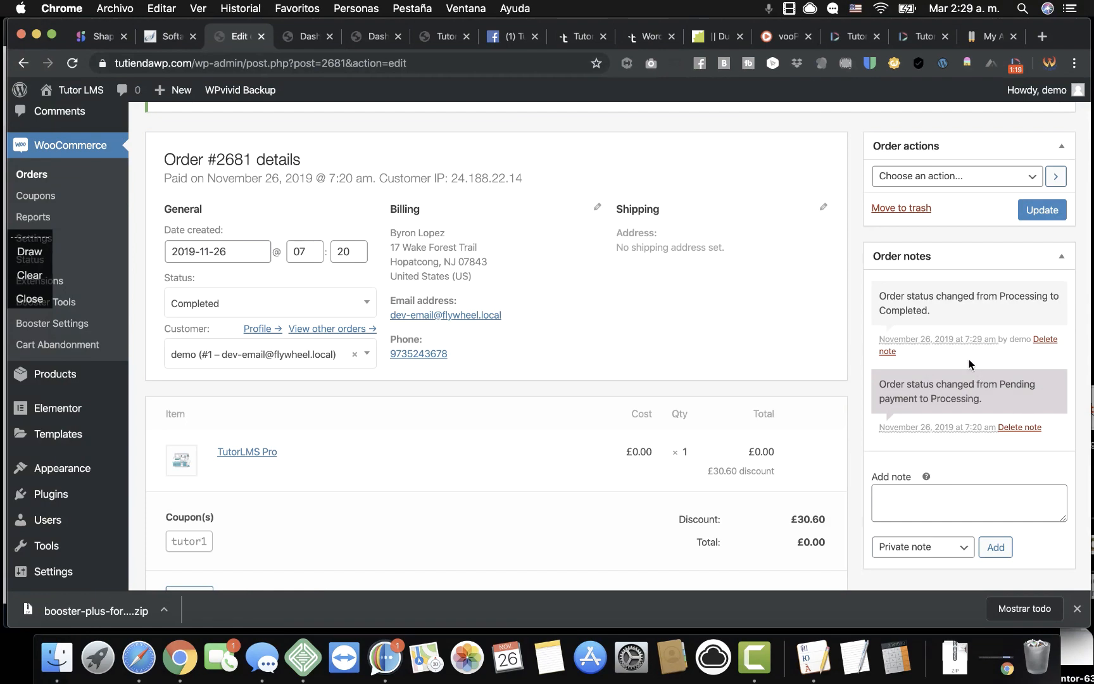
# Dismiss the Order updated notice on order #2681.
pyautogui.scroll(5, 969, 364)
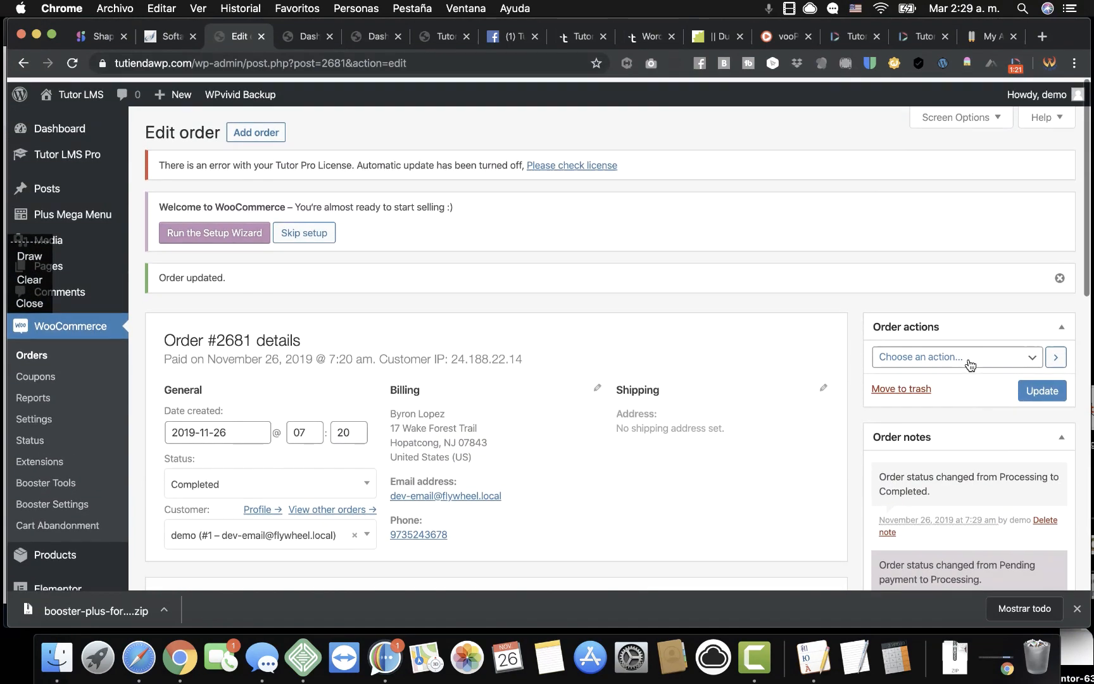
pyautogui.scroll(-1, 969, 364)
pyautogui.scroll(1, 968, 359)
pyautogui.click(1059, 273)
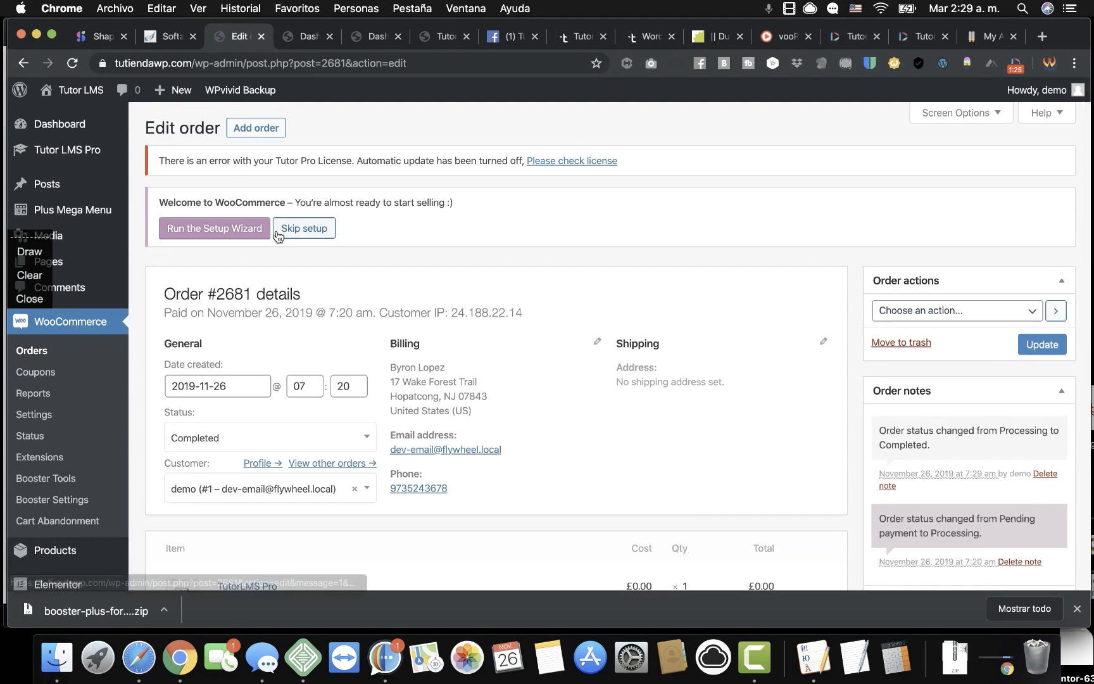
# Open WooCommerce Settings on the General tab.
pyautogui.moveTo(93, 170)
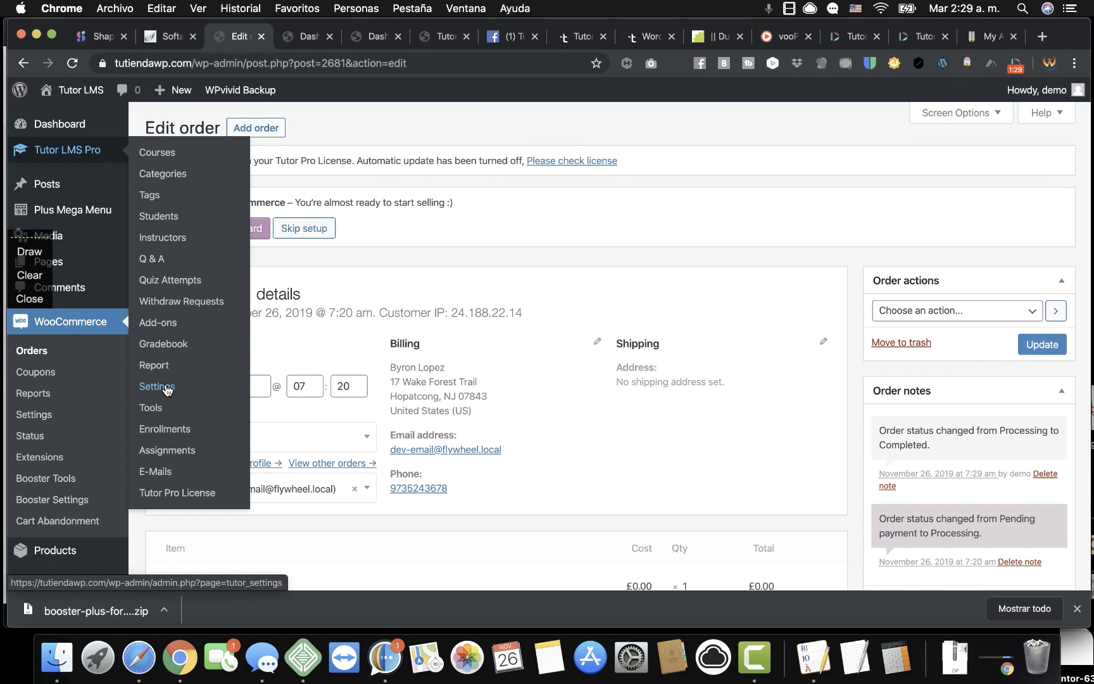
pyautogui.scroll(-3, 69, 508)
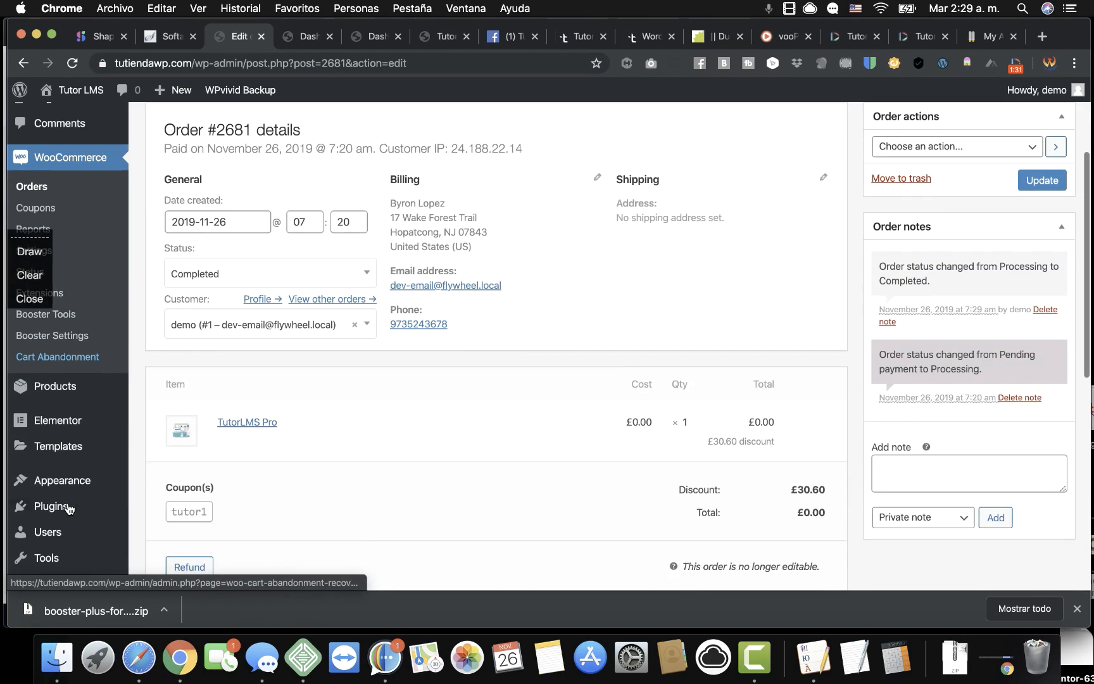
pyautogui.scroll(-2, 70, 507)
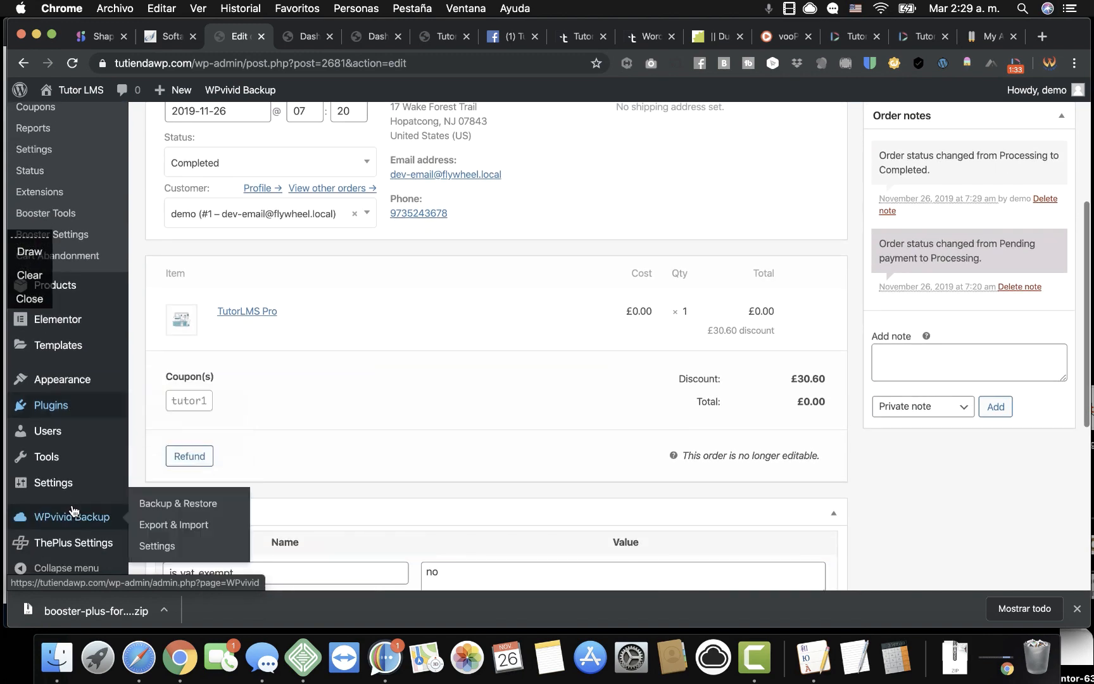
pyautogui.scroll(2, 76, 367)
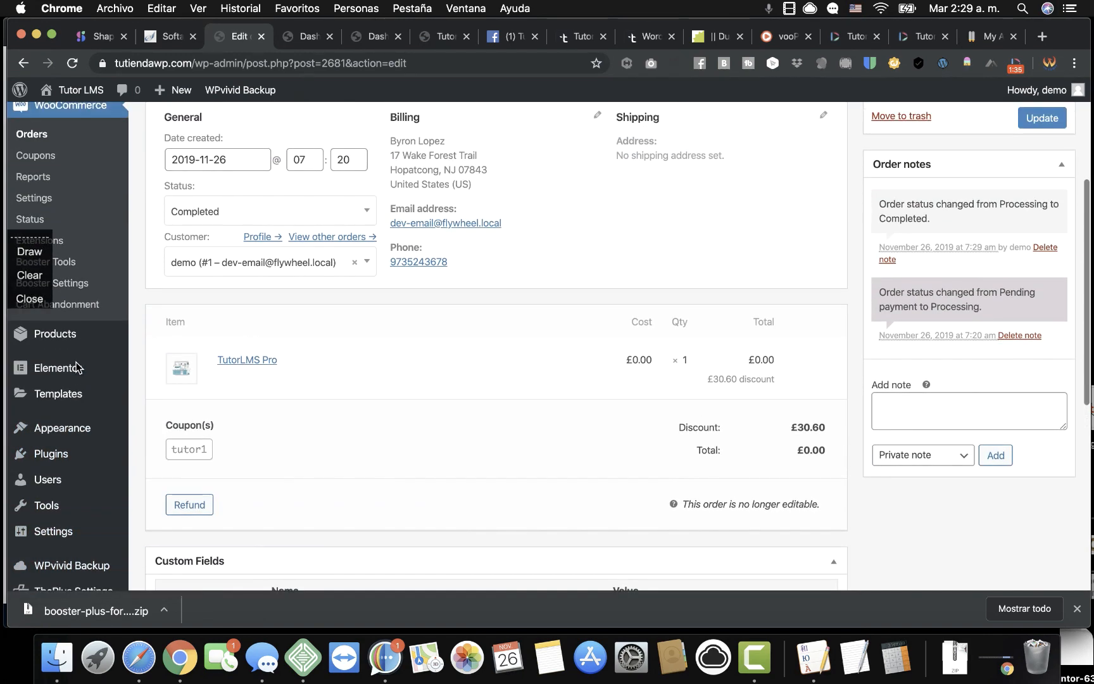
pyautogui.scroll(3, 76, 367)
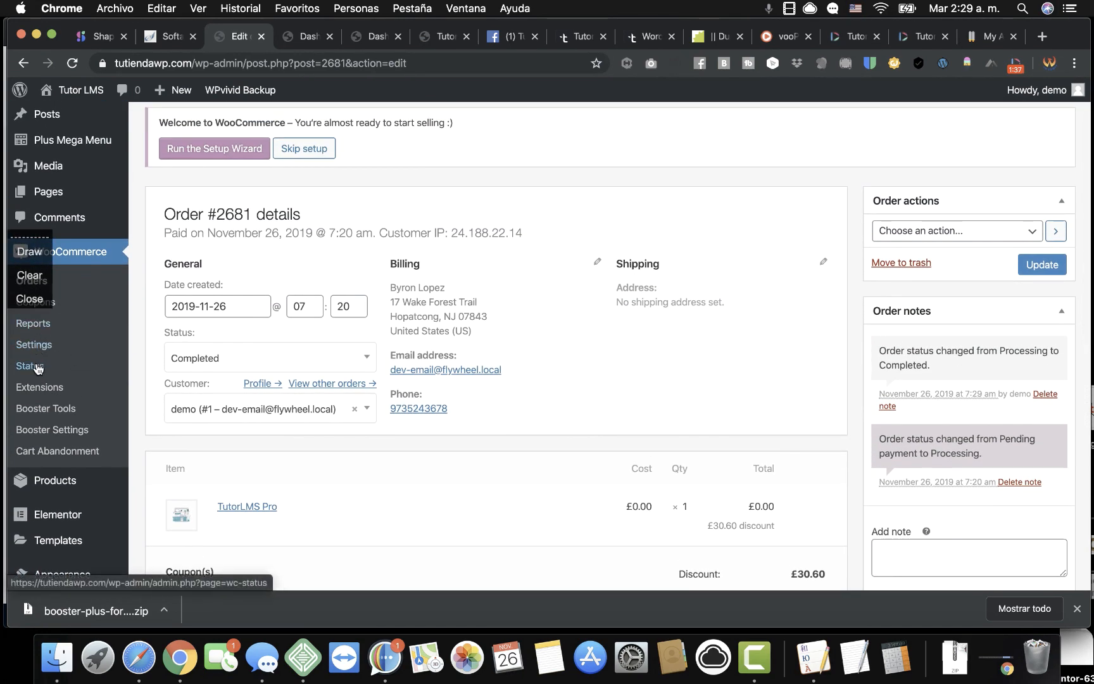
pyautogui.click(43, 348)
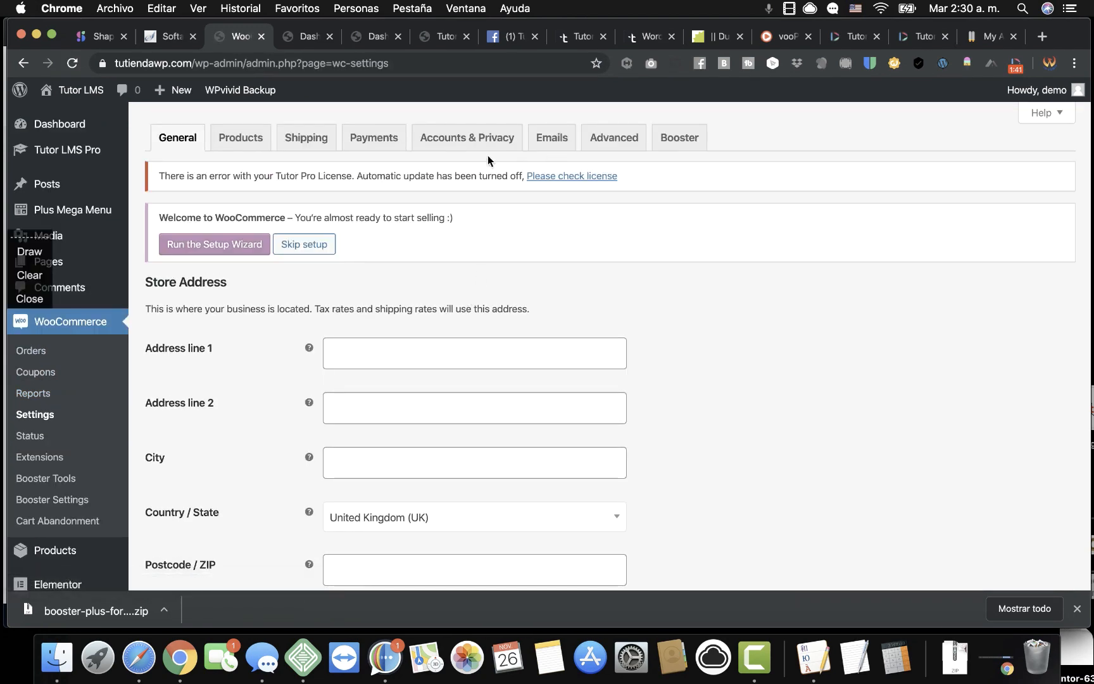
# Review the Payments tab, where PayPal is the only enabled method.
pyautogui.click(373, 138)
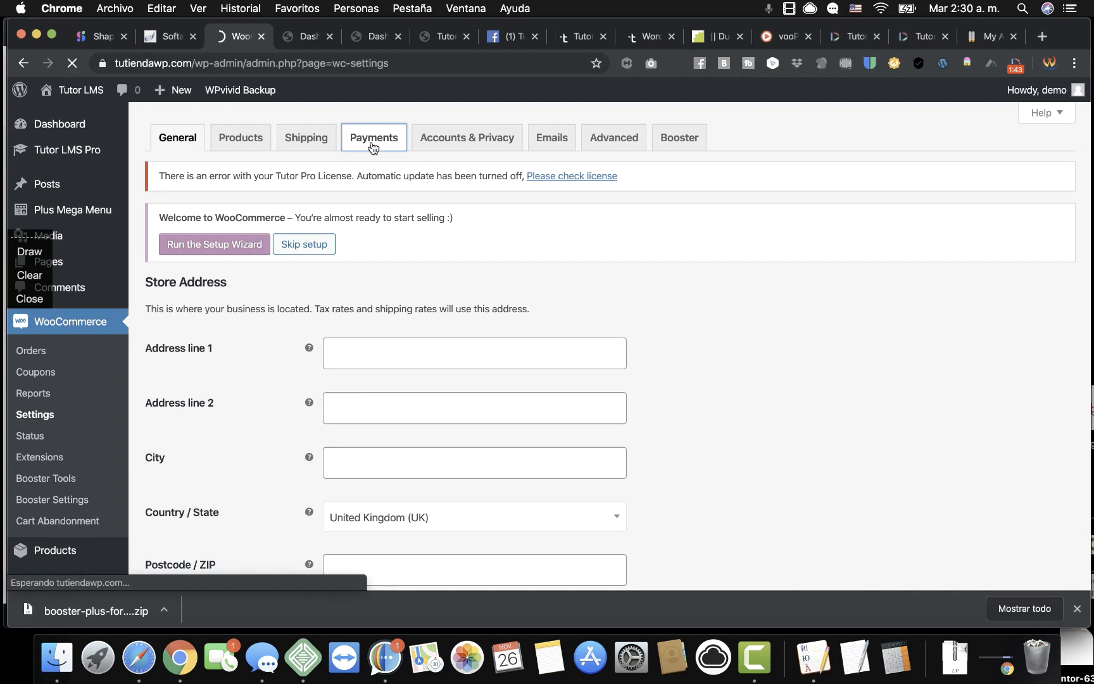
pyautogui.scroll(-2, 542, 487)
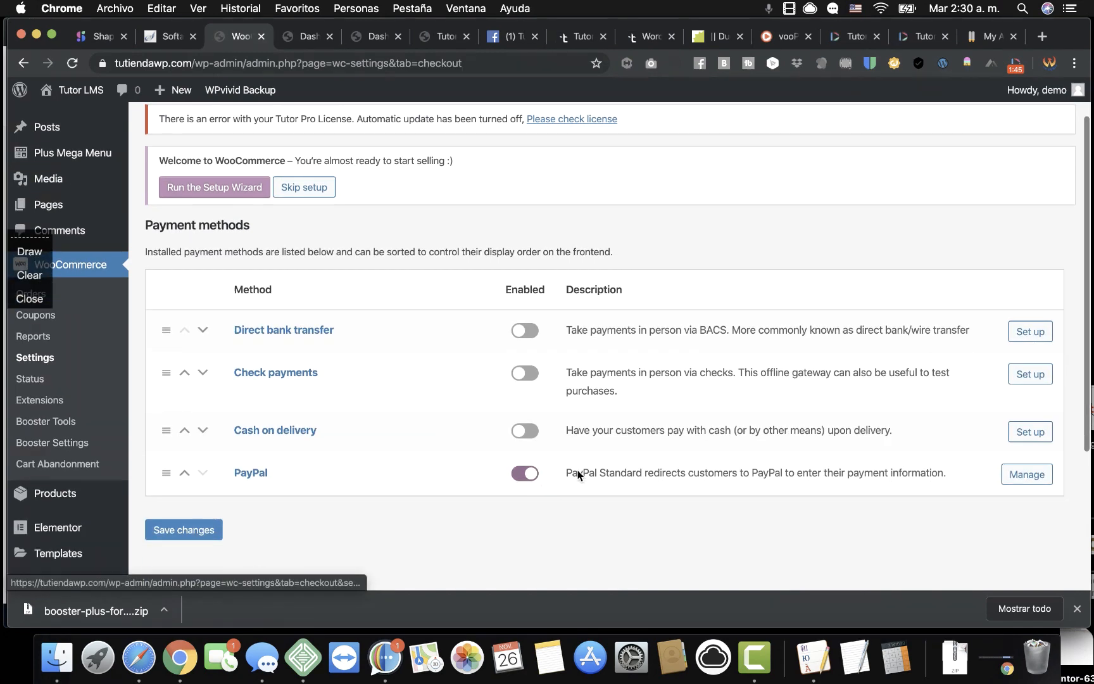
# Disable PayPal sandbox mode and save, declining Chrome's offer to save a password.
pyautogui.click(1020, 476)
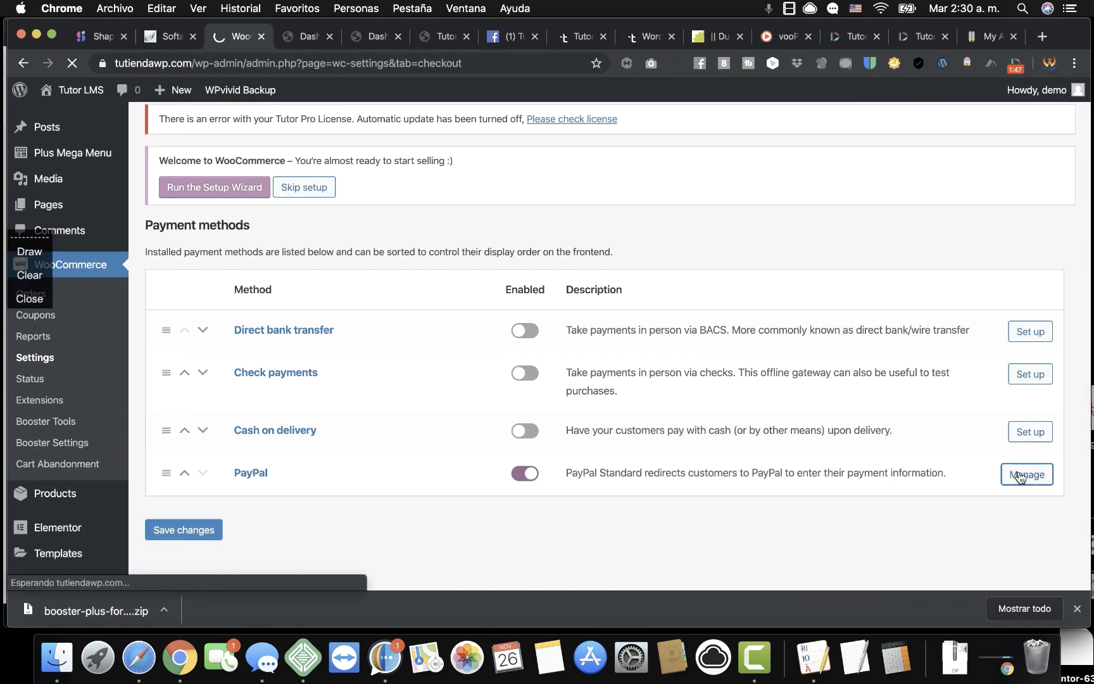
pyautogui.scroll(-5, 849, 446)
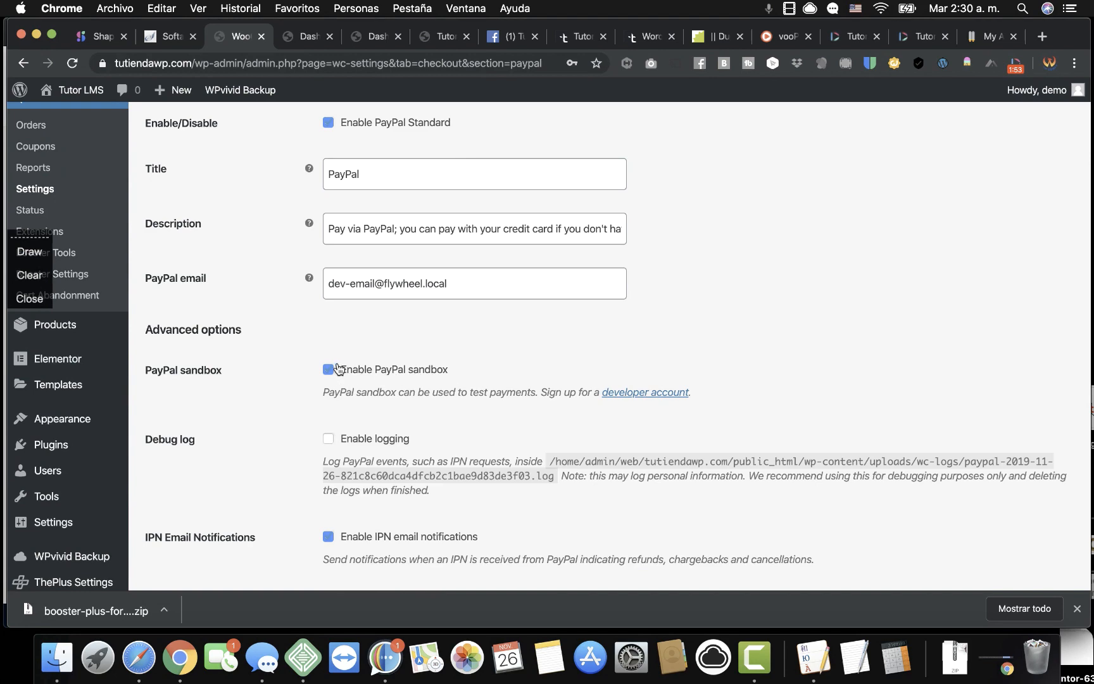
pyautogui.scroll(-5, 287, 395)
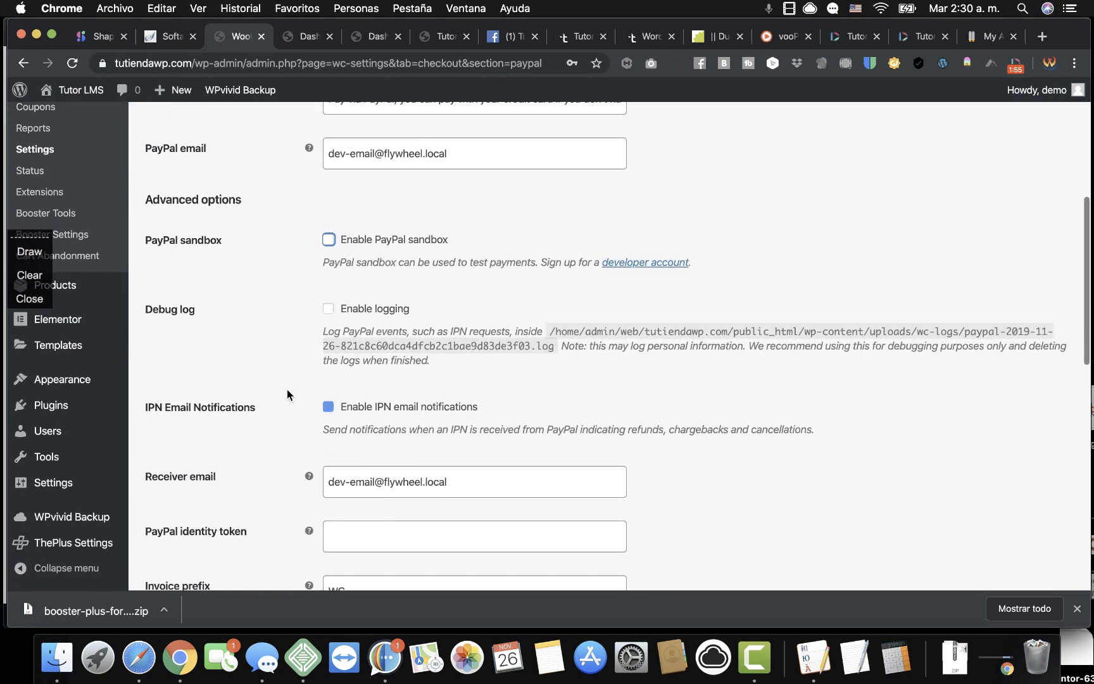
pyautogui.scroll(-1, 287, 393)
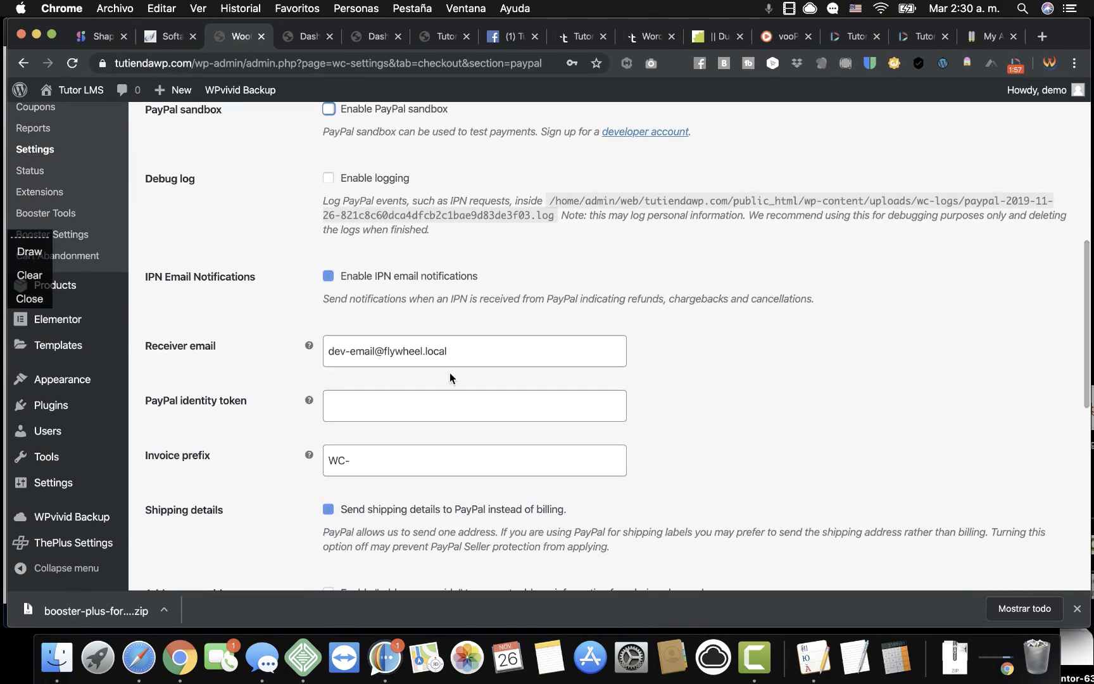
pyautogui.scroll(8, 290, 378)
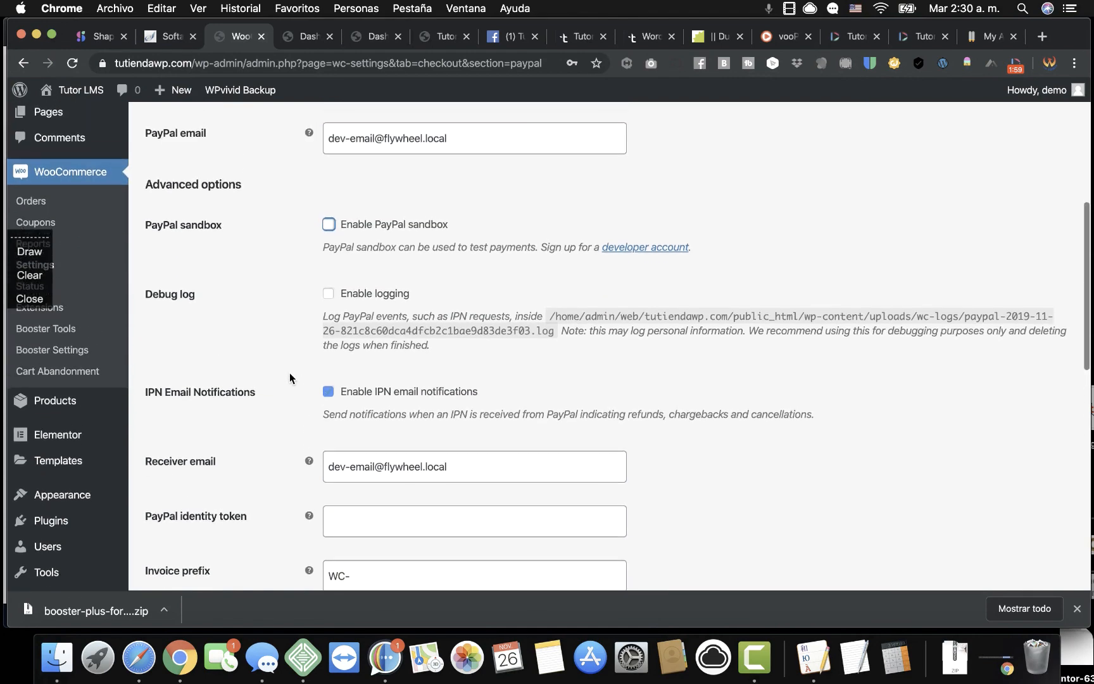
pyautogui.scroll(-18, 290, 378)
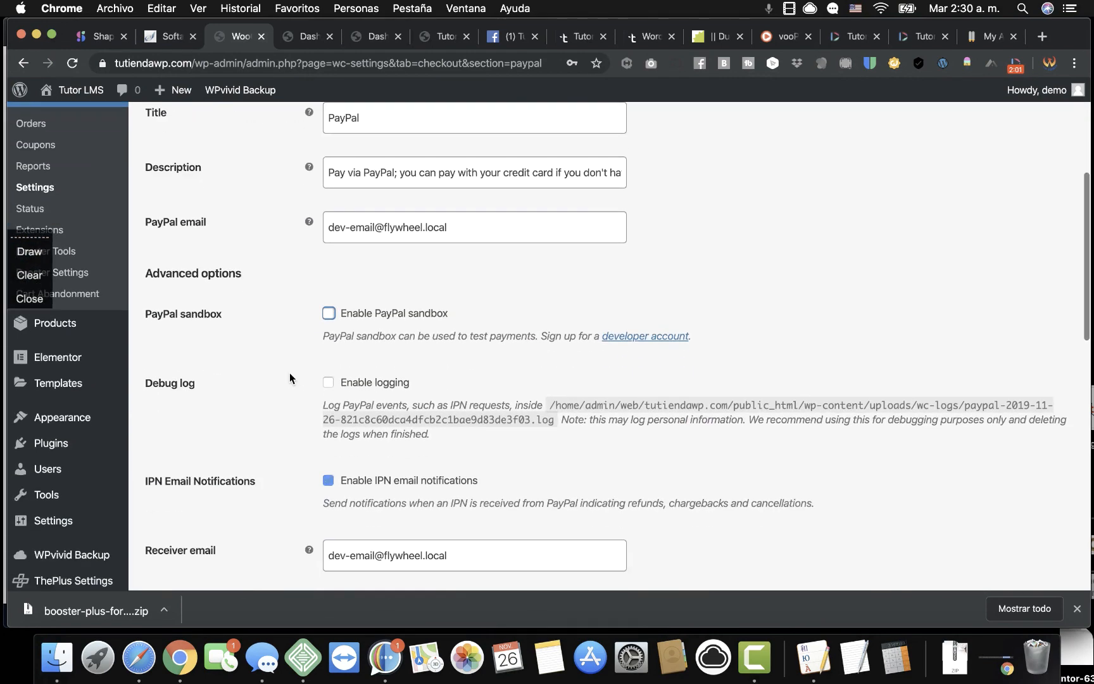
pyautogui.scroll(-2, 245, 457)
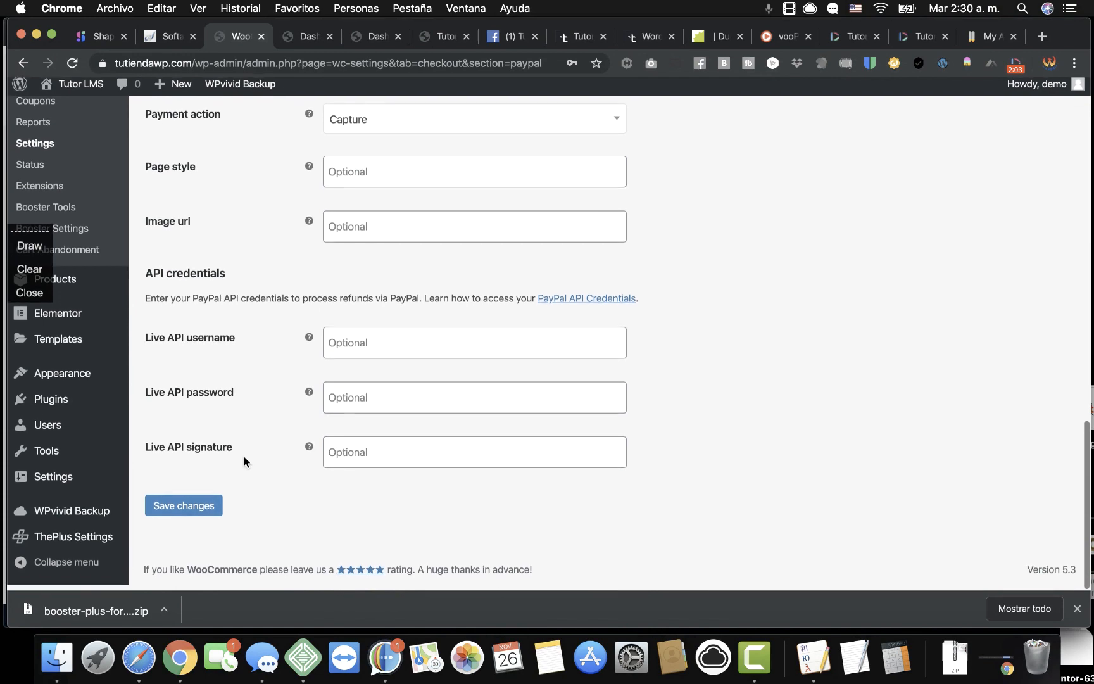
pyautogui.click(184, 516)
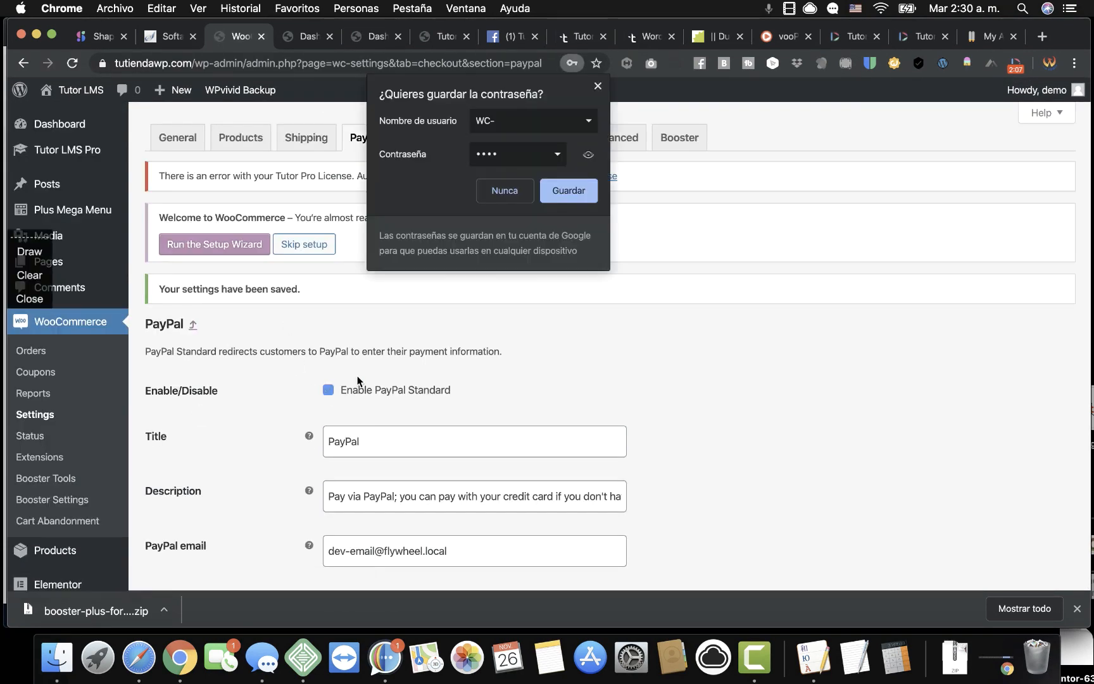
pyautogui.click(506, 189)
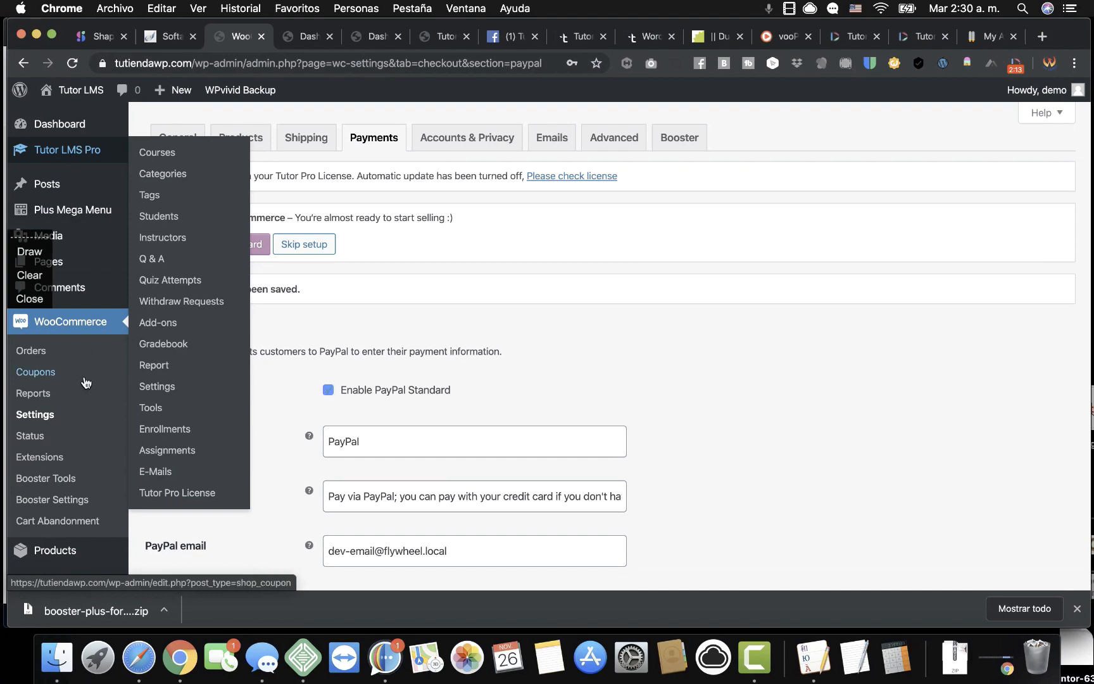
# Reopen the only order from WooCommerce > Orders and review it: Completed, £0.00 total.
pyautogui.click(32, 350)
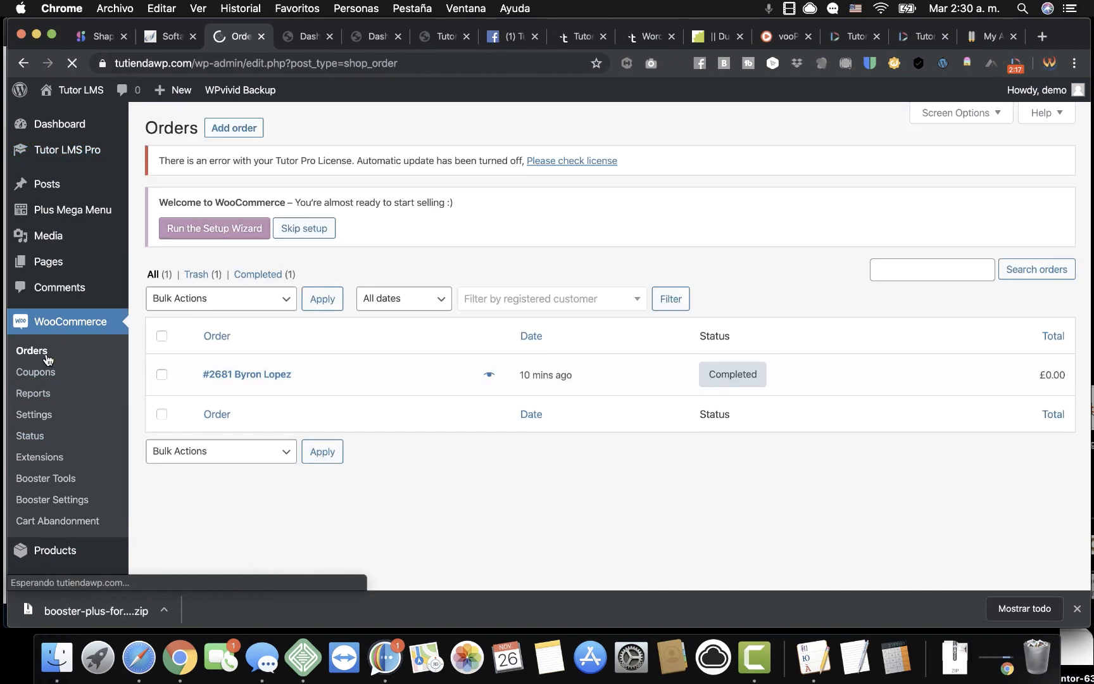
pyautogui.click(251, 379)
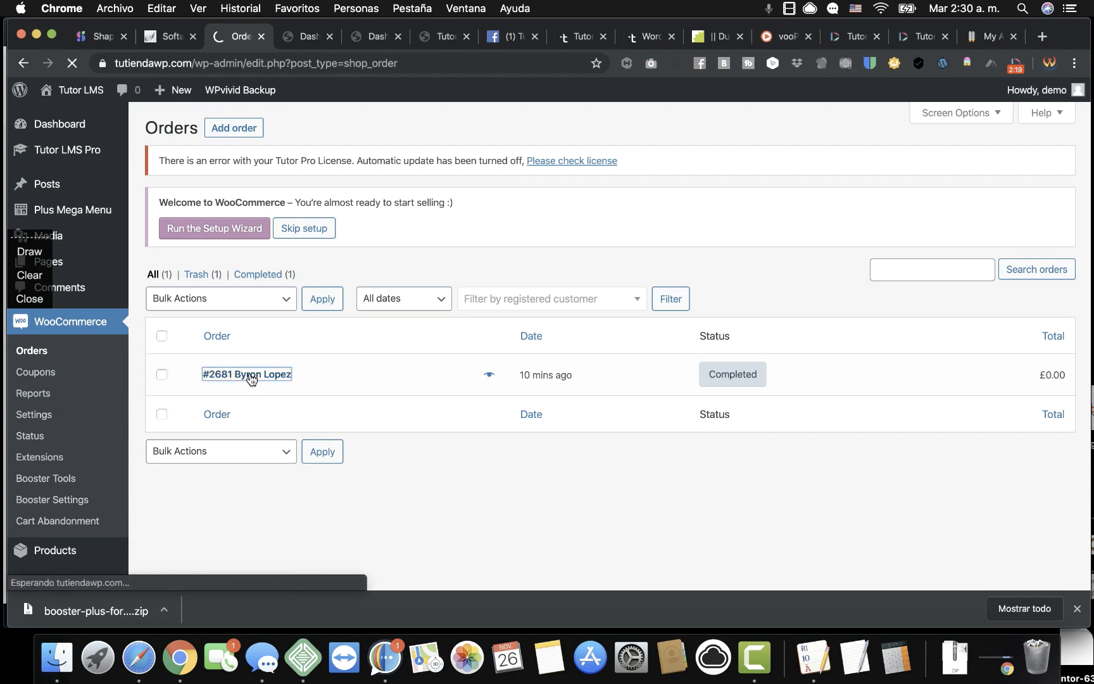
pyautogui.scroll(-3, 947, 502)
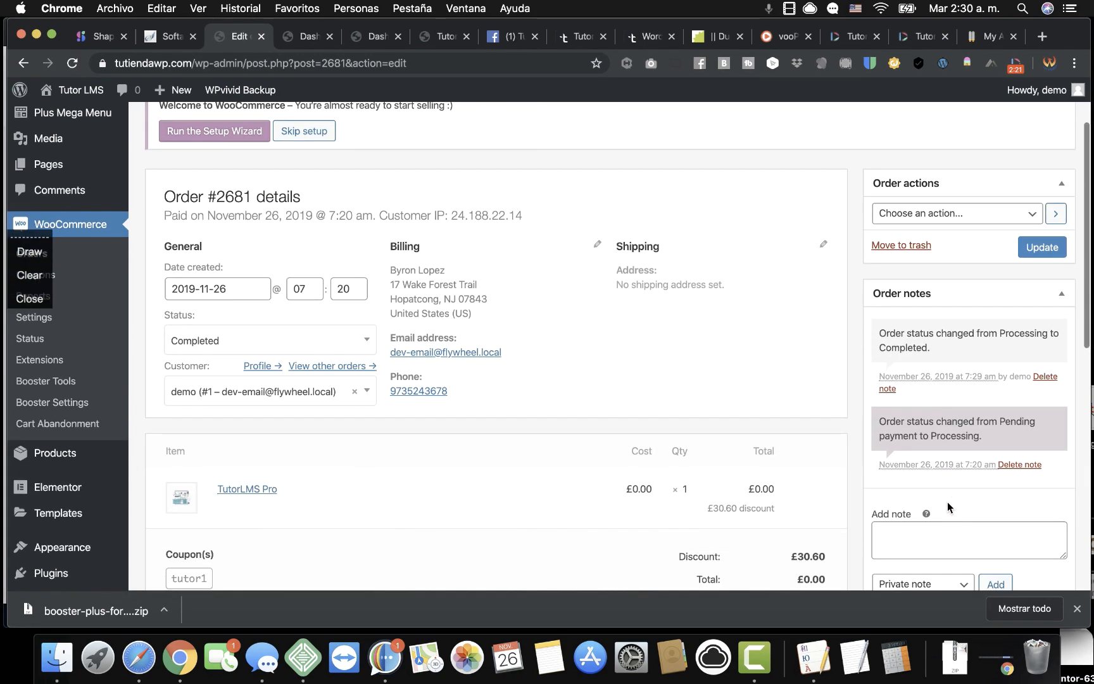
pyautogui.scroll(-5, 947, 502)
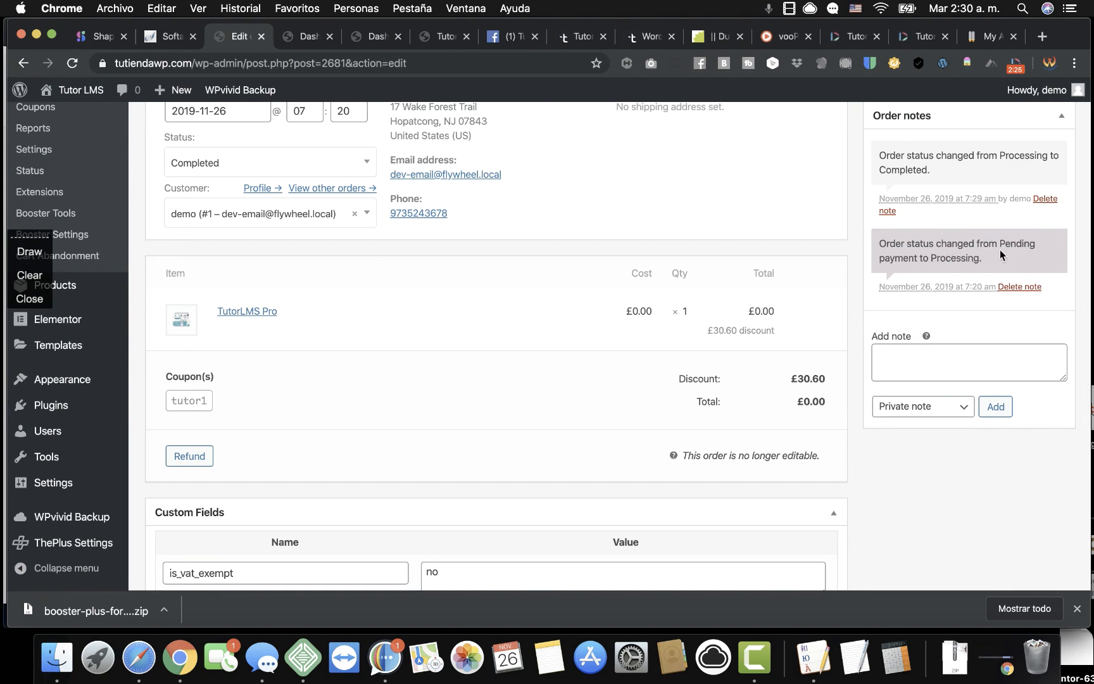
pyautogui.scroll(7, 1001, 249)
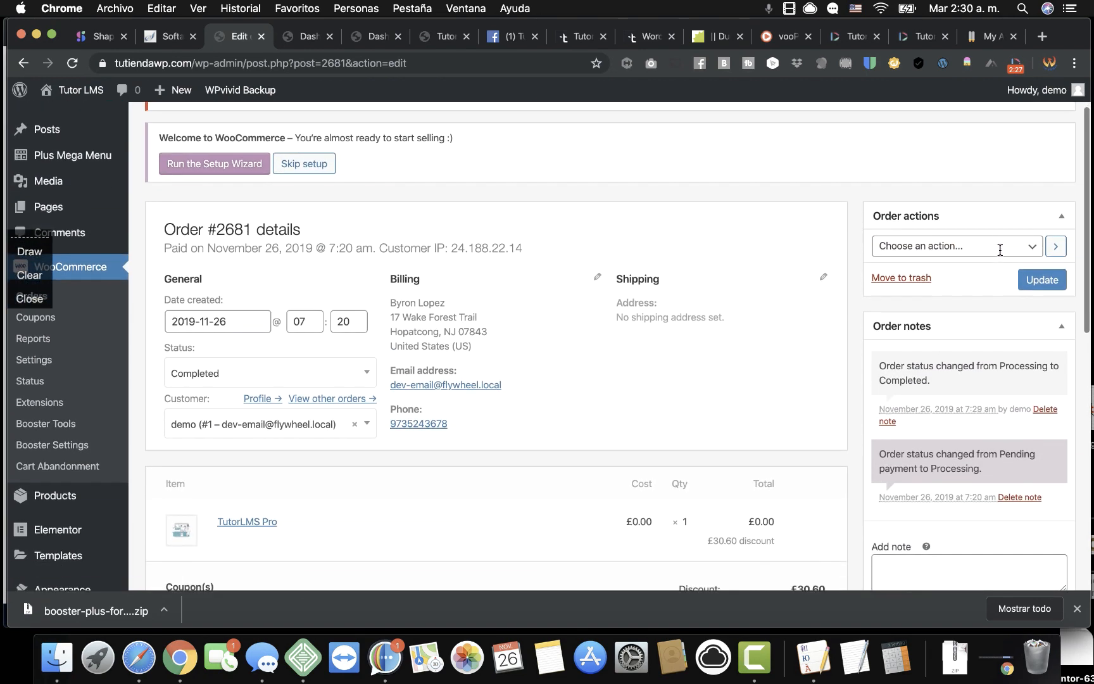
pyautogui.scroll(-9, 1001, 250)
pyautogui.scroll(1, 1000, 251)
pyautogui.scroll(5, 560, 251)
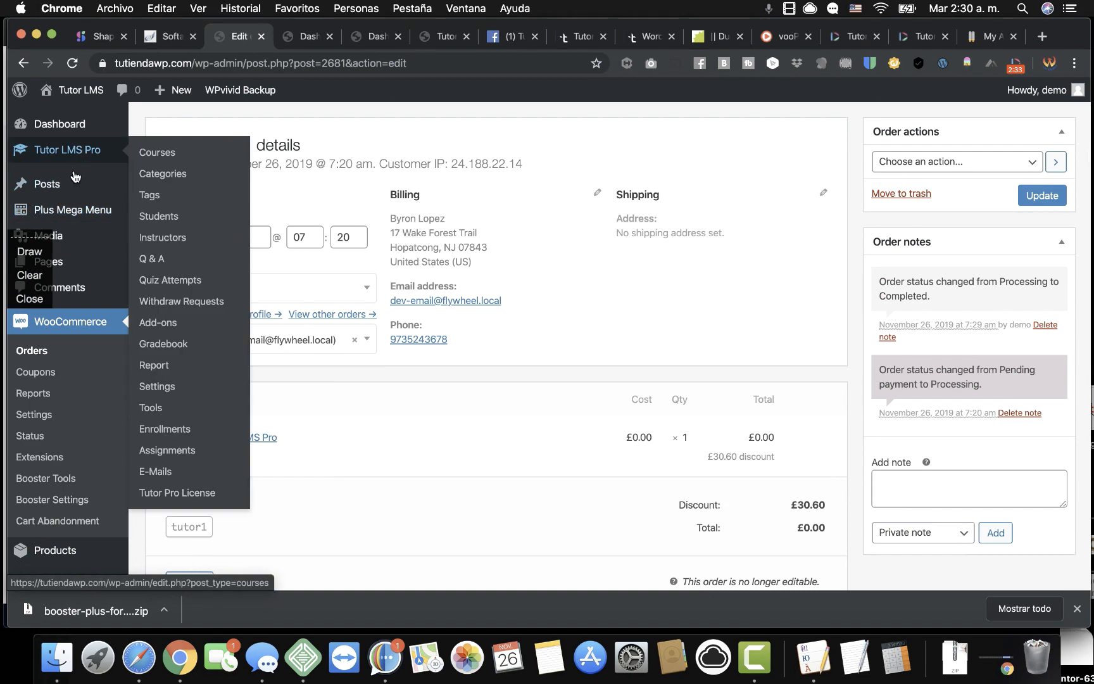
# Re-save the PayPal payment settings, then return to Enrolled Courses showing Tutor LMS Pro at 0%.
pyautogui.click(46, 418)
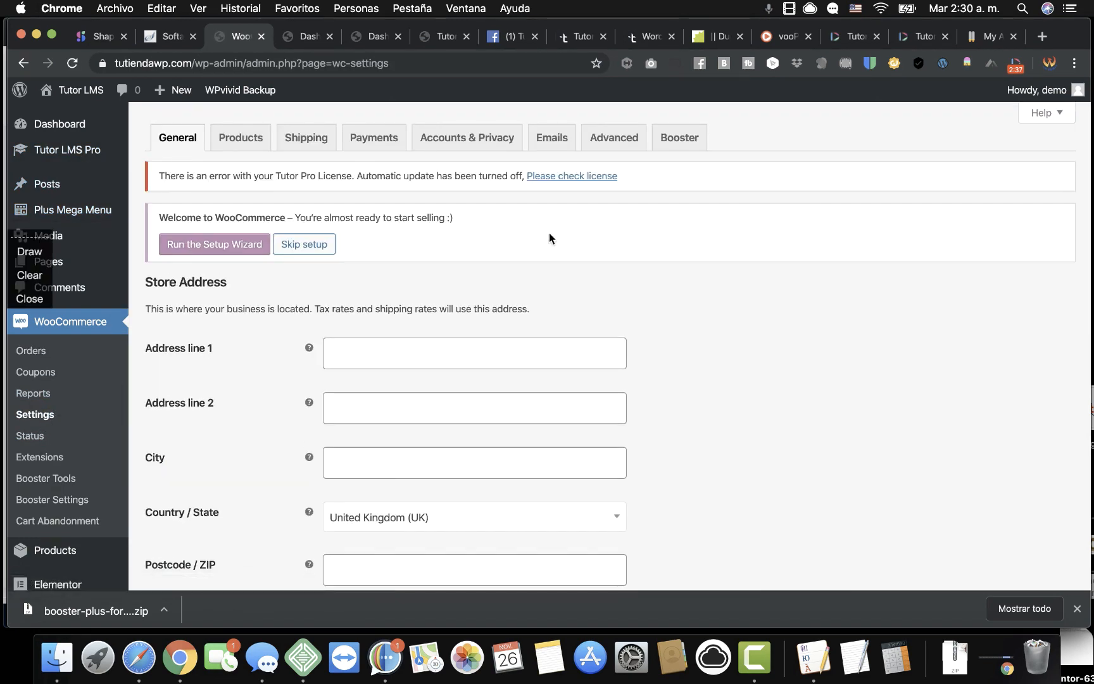
pyautogui.click(371, 140)
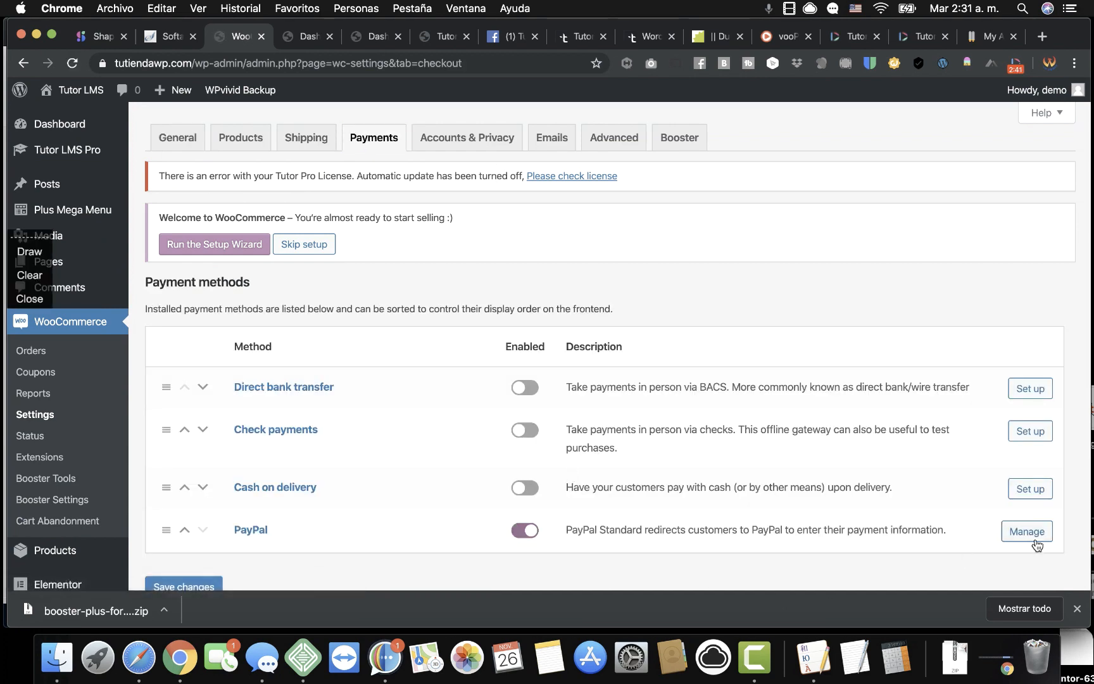
pyautogui.click(1037, 537)
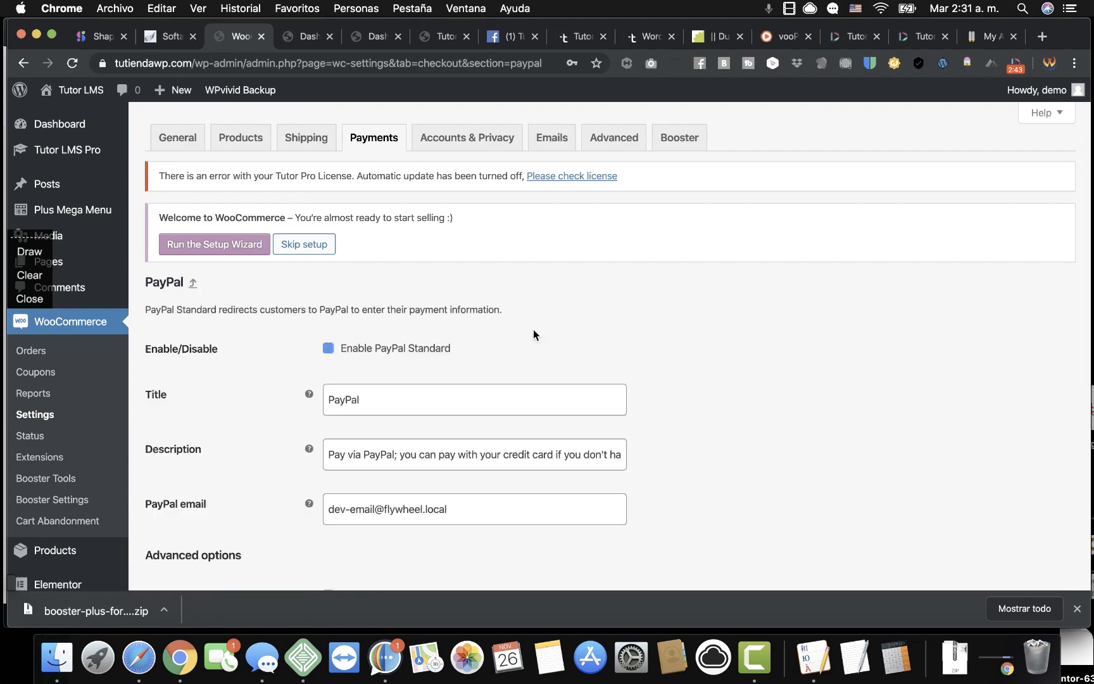
pyautogui.scroll(-5, 520, 421)
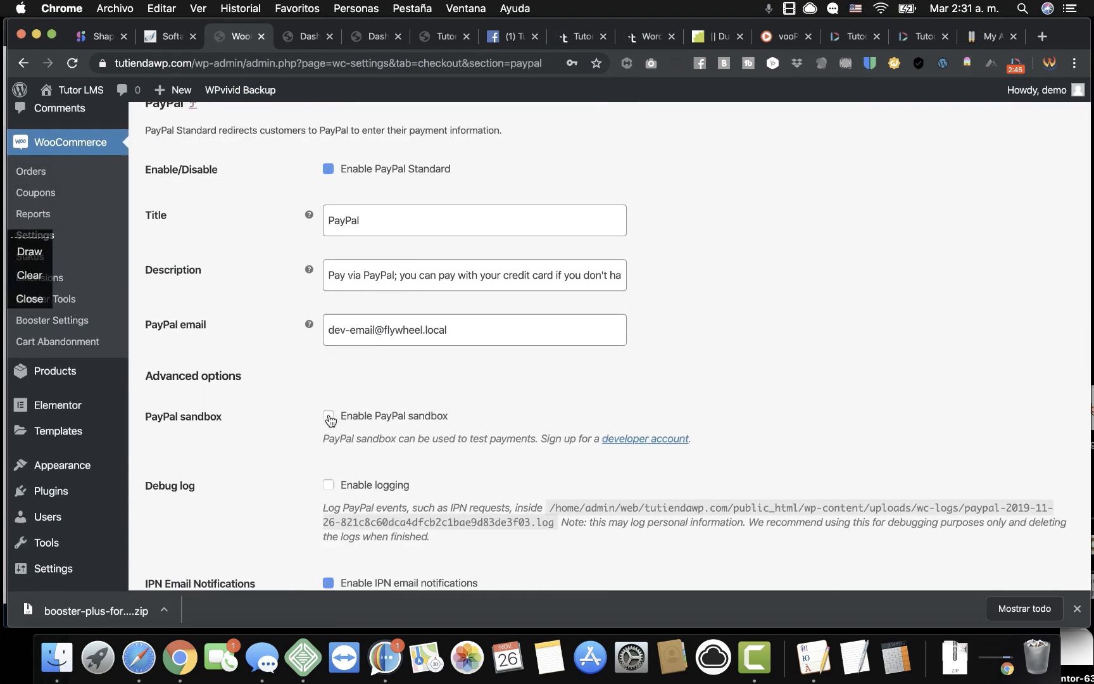
pyautogui.scroll(-6, 283, 478)
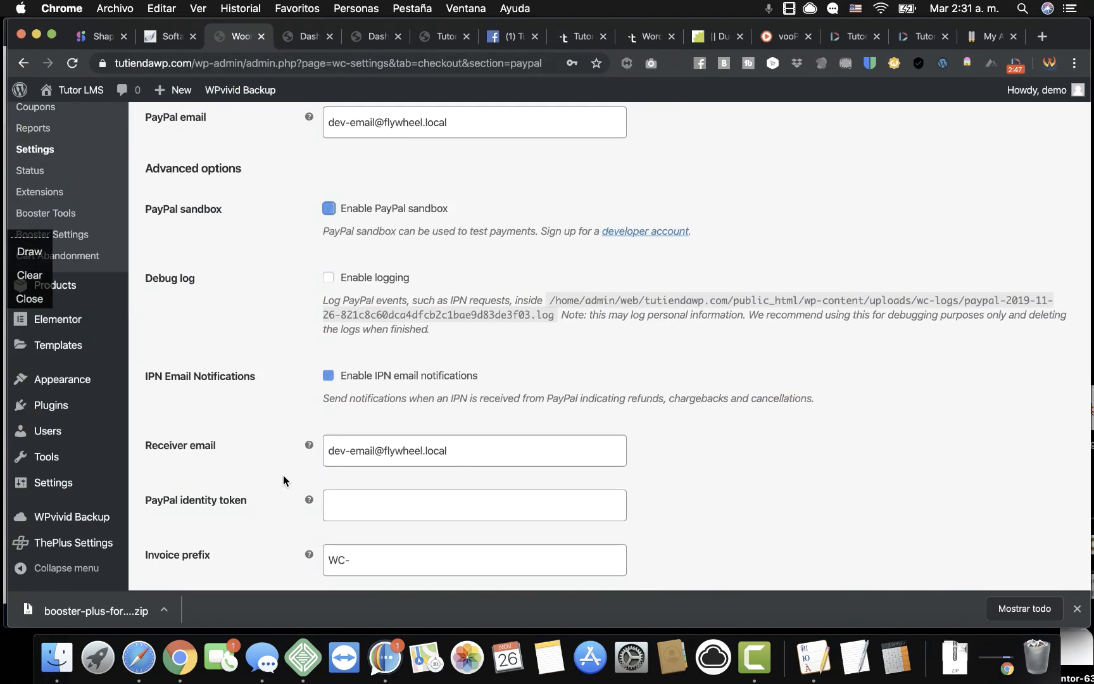
pyautogui.scroll(-18, 283, 476)
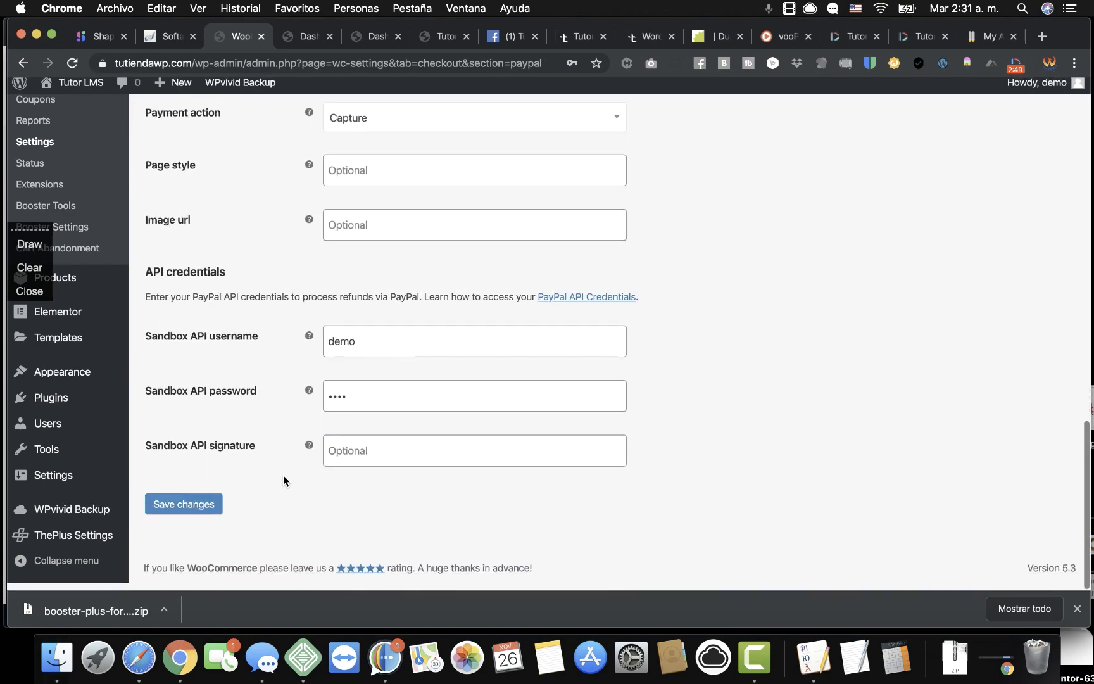
pyautogui.click(190, 512)
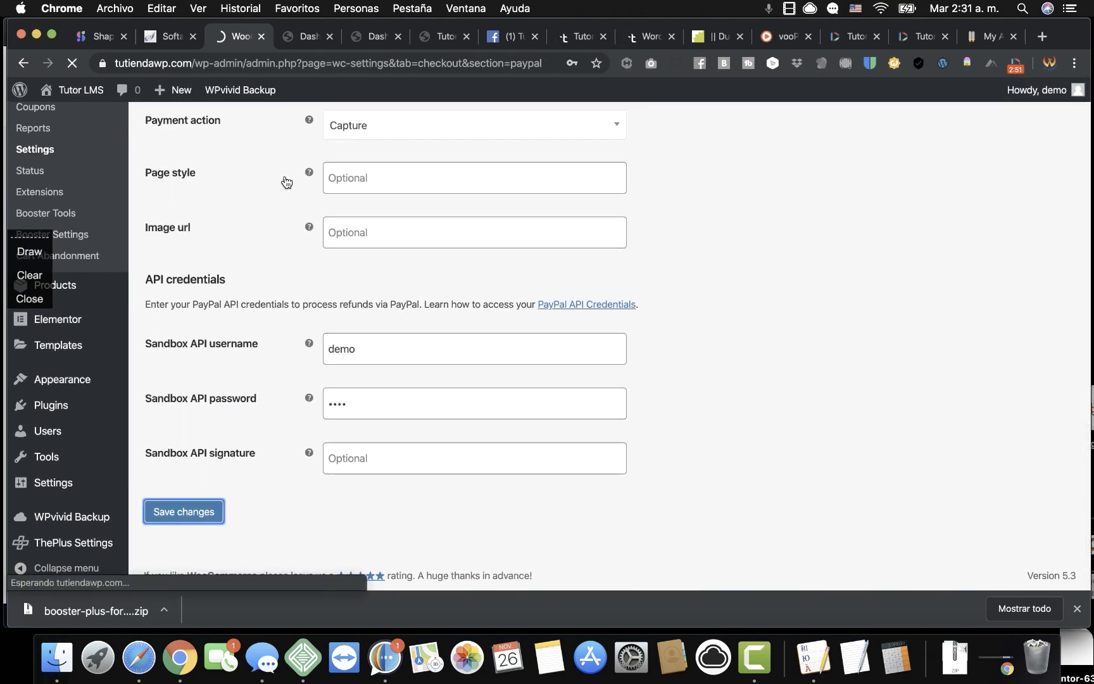
pyautogui.click(316, 39)
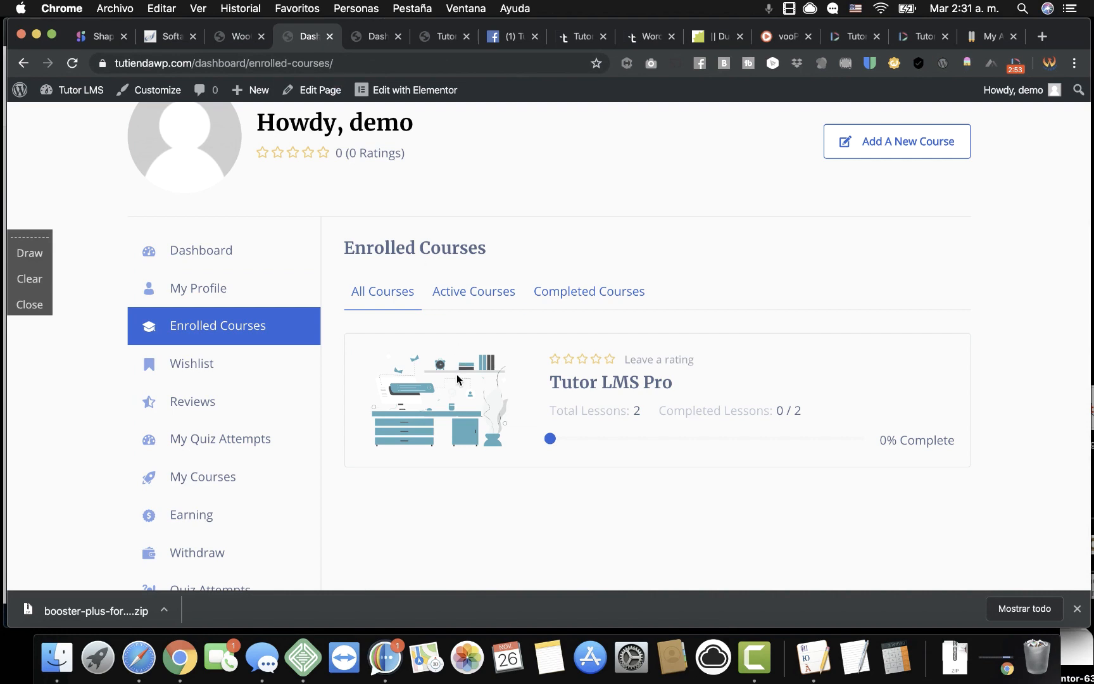
# Open the enrolled Tutor LMS Pro course page and start the course at its video lesson.
pyautogui.scroll(-2, 378, 329)
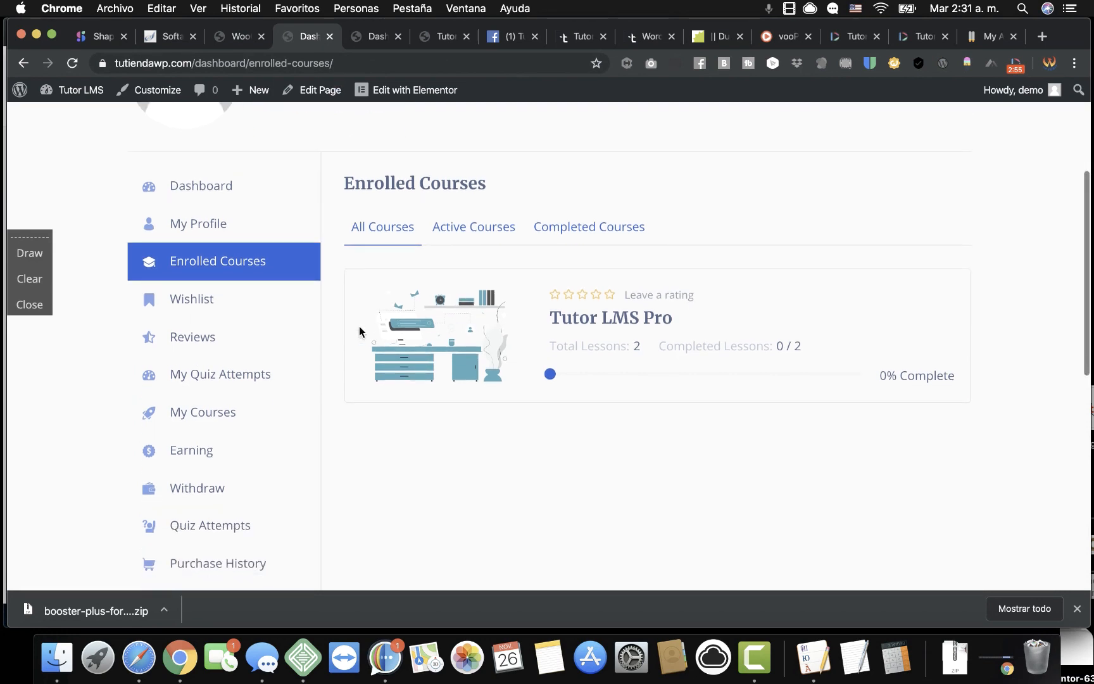
pyautogui.click(606, 325)
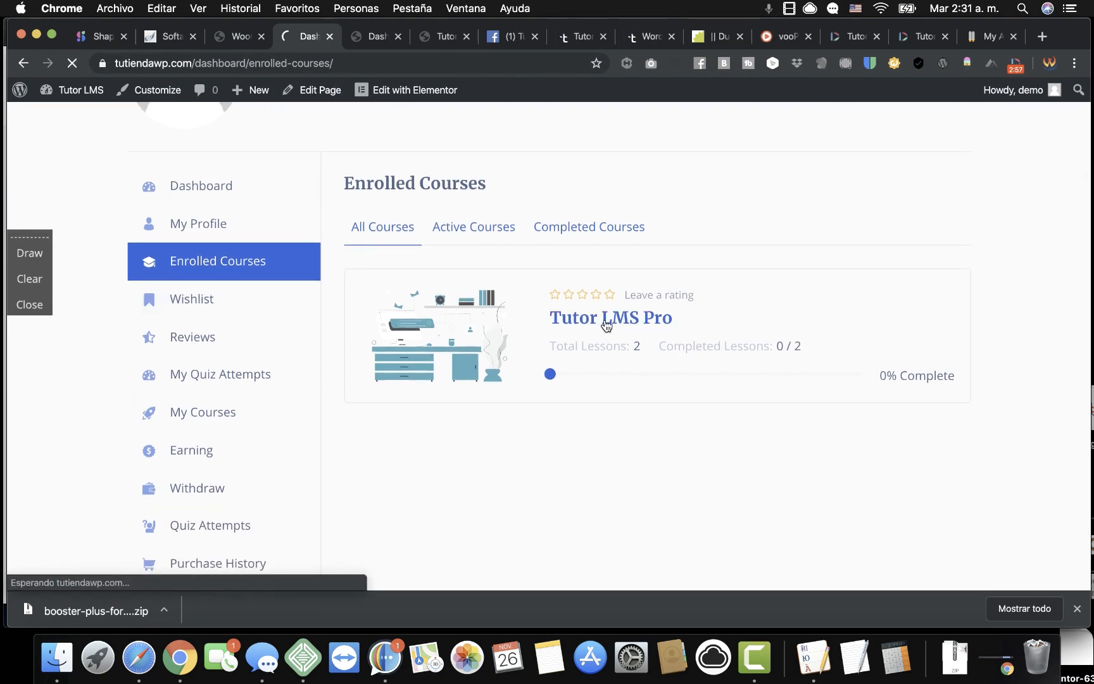
pyautogui.scroll(-4, 558, 391)
pyautogui.scroll(3, 750, 257)
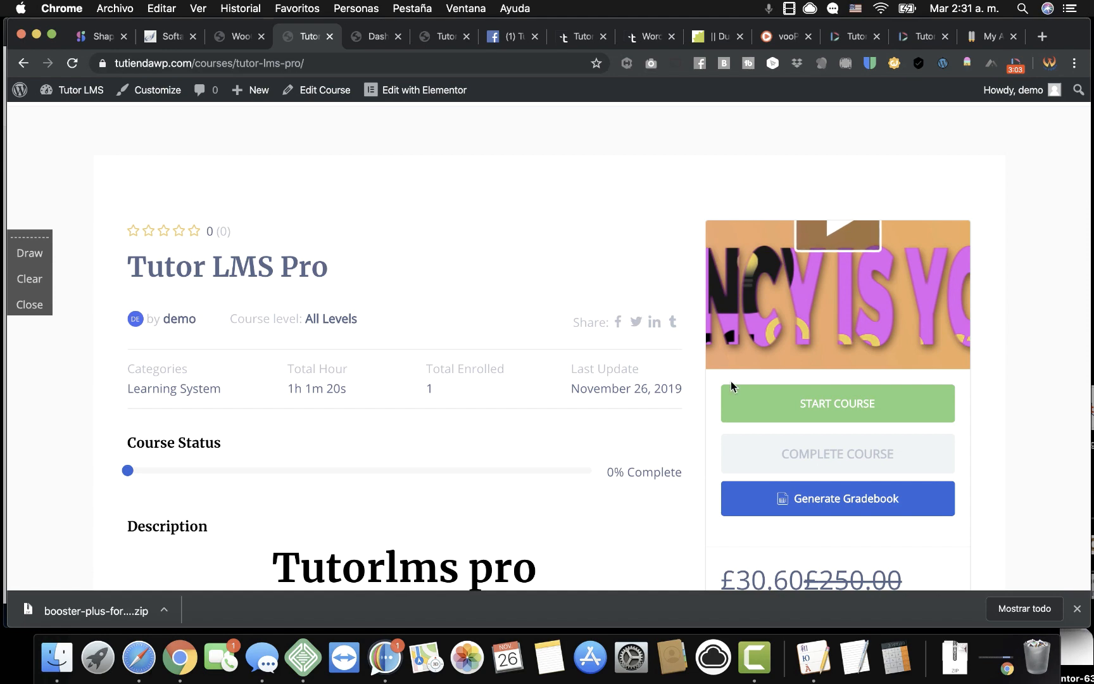
pyautogui.click(877, 460)
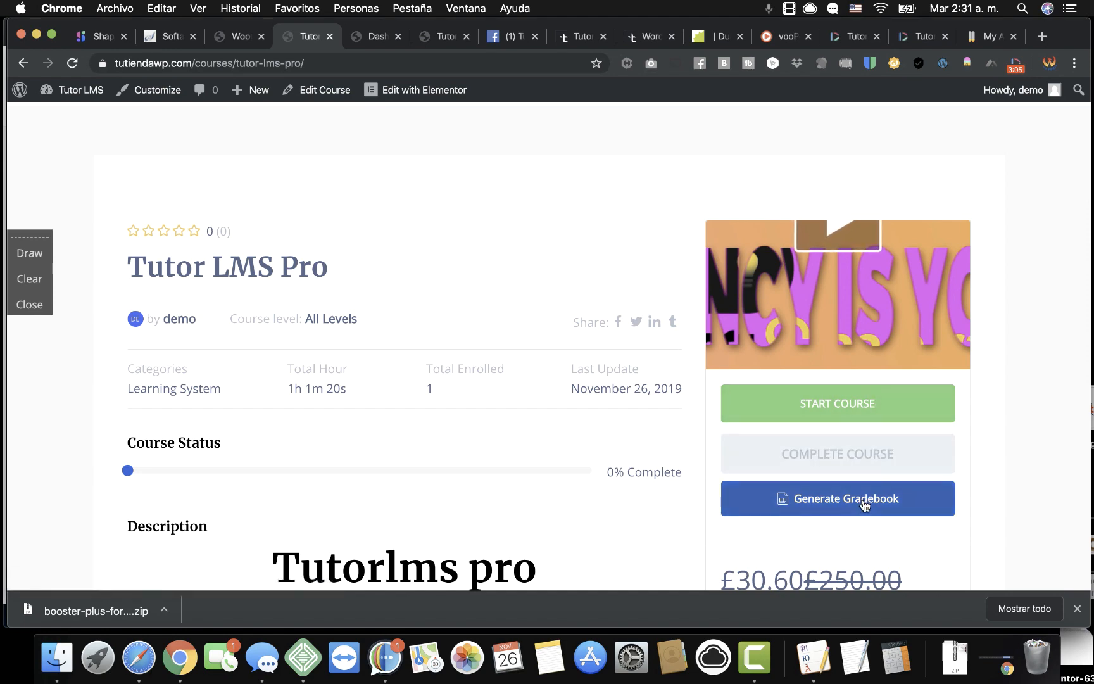
pyautogui.scroll(-6, 704, 506)
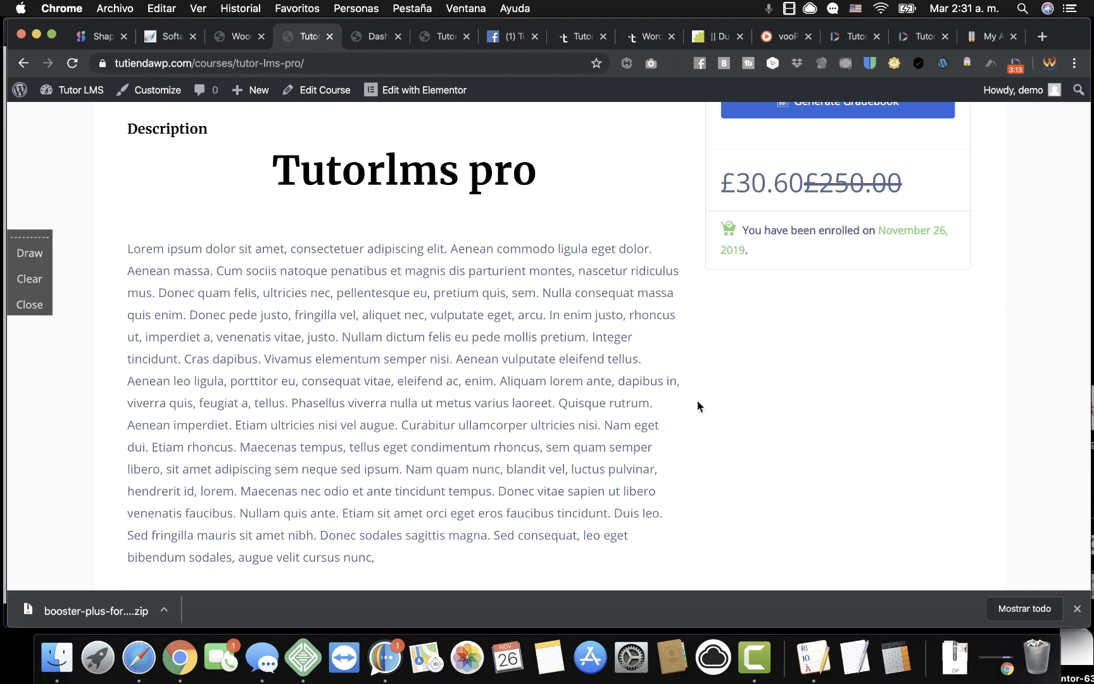
pyautogui.scroll(-7, 697, 362)
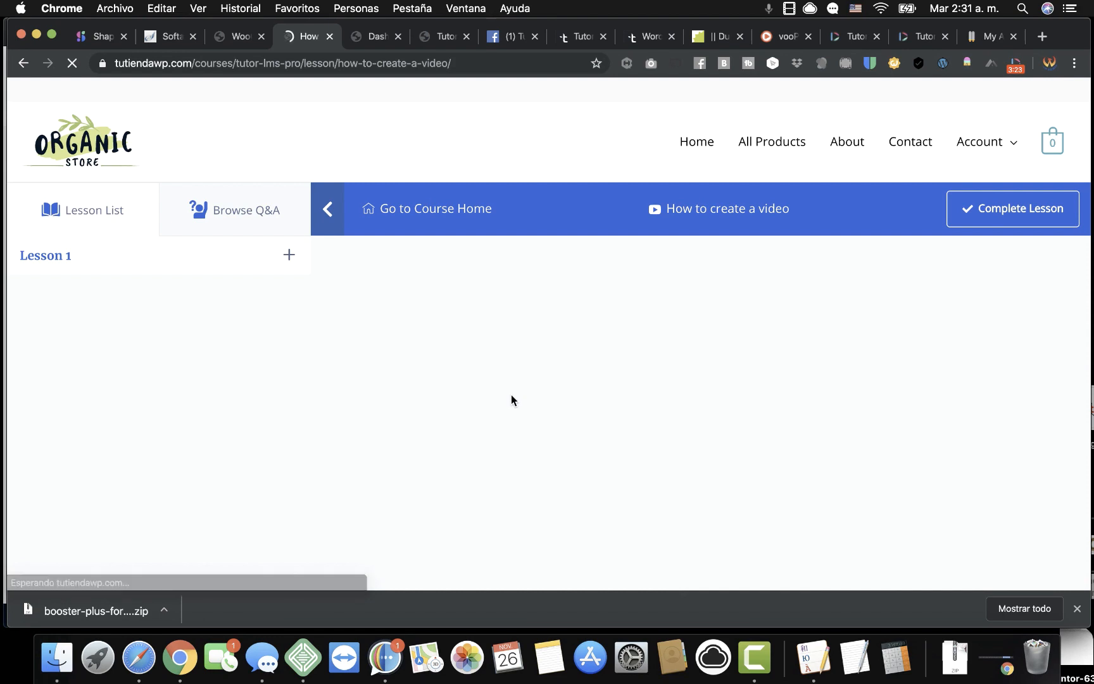
# Mark the 'How to create a video' lesson as complete.
pyautogui.scroll(-2, 511, 394)
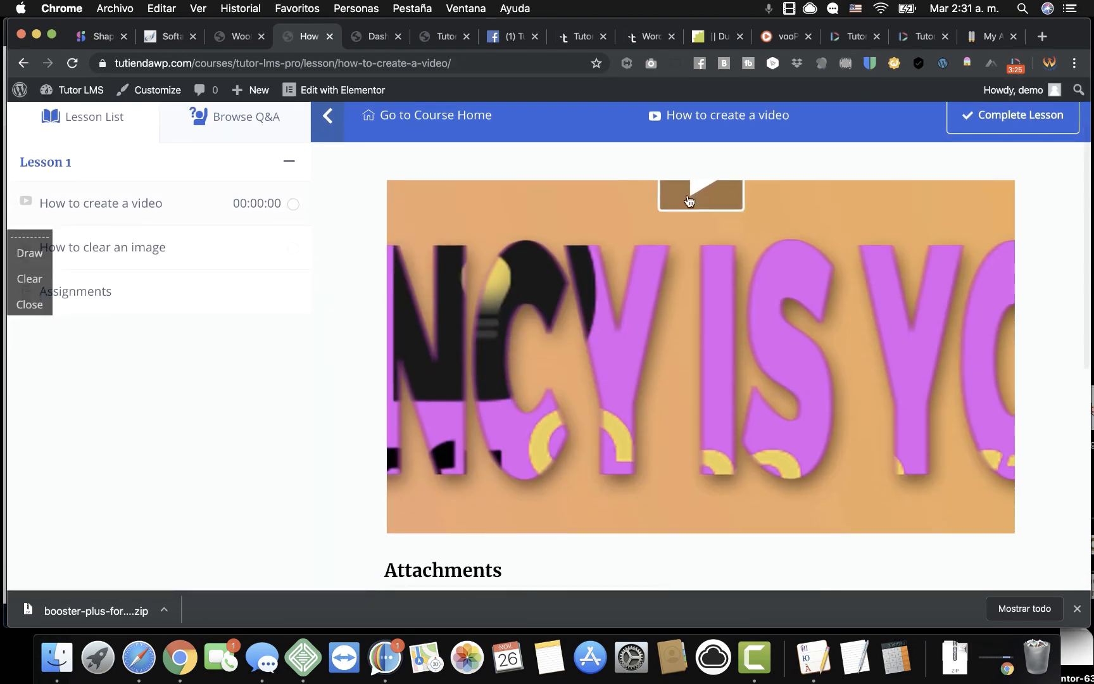
pyautogui.scroll(2, 687, 389)
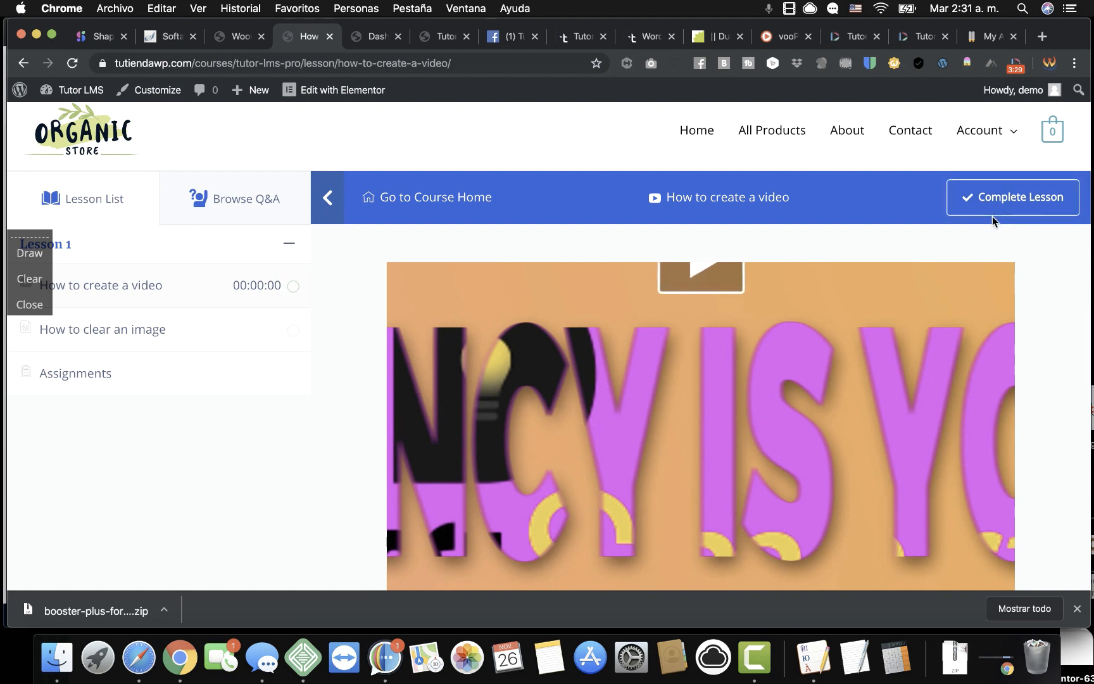
pyautogui.click(1007, 209)
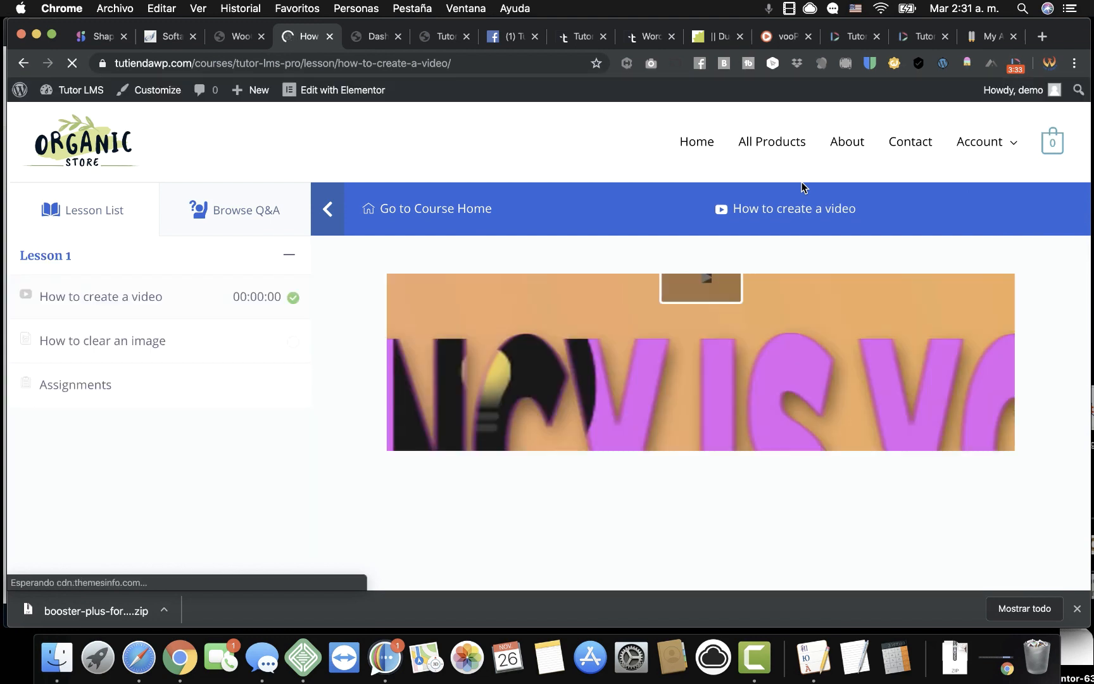
# Show the lesson's empty Q&A and scroll down to the Ask a new question form.
pyautogui.click(254, 215)
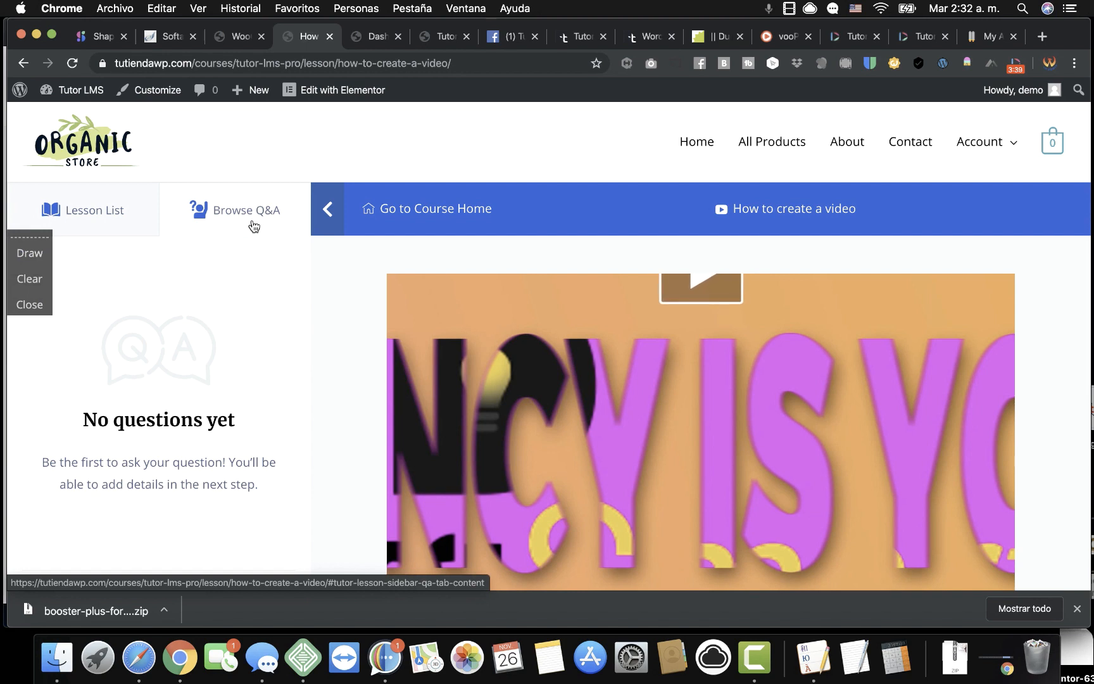
pyautogui.scroll(-5, 252, 224)
pyautogui.scroll(-4, 245, 470)
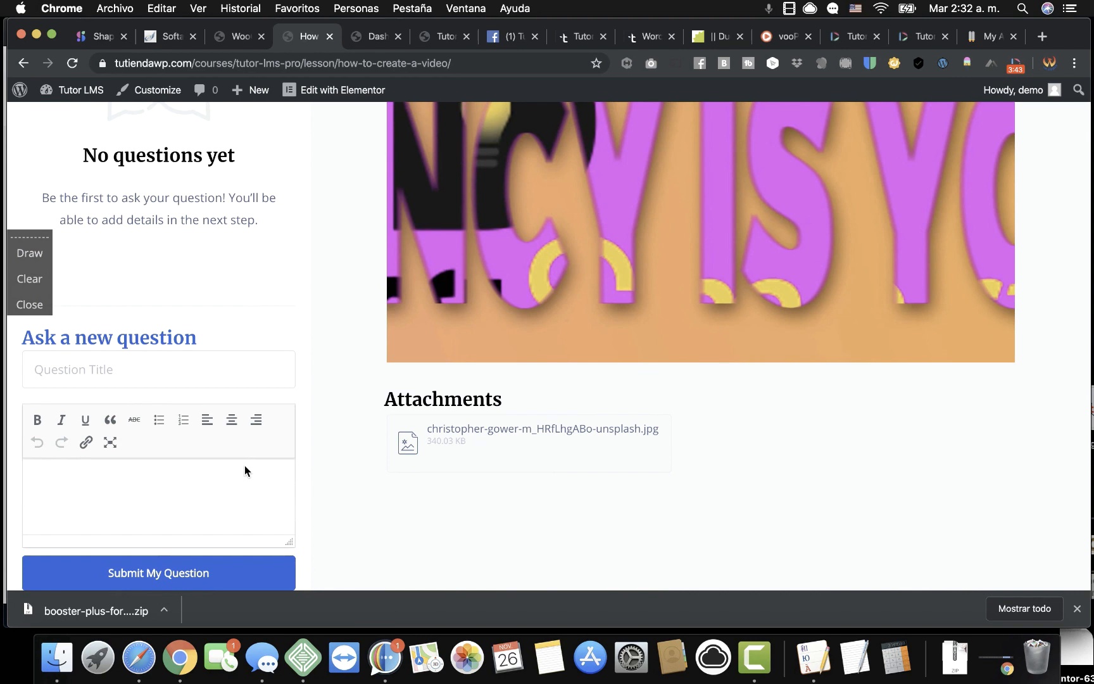
pyautogui.scroll(-1, 245, 472)
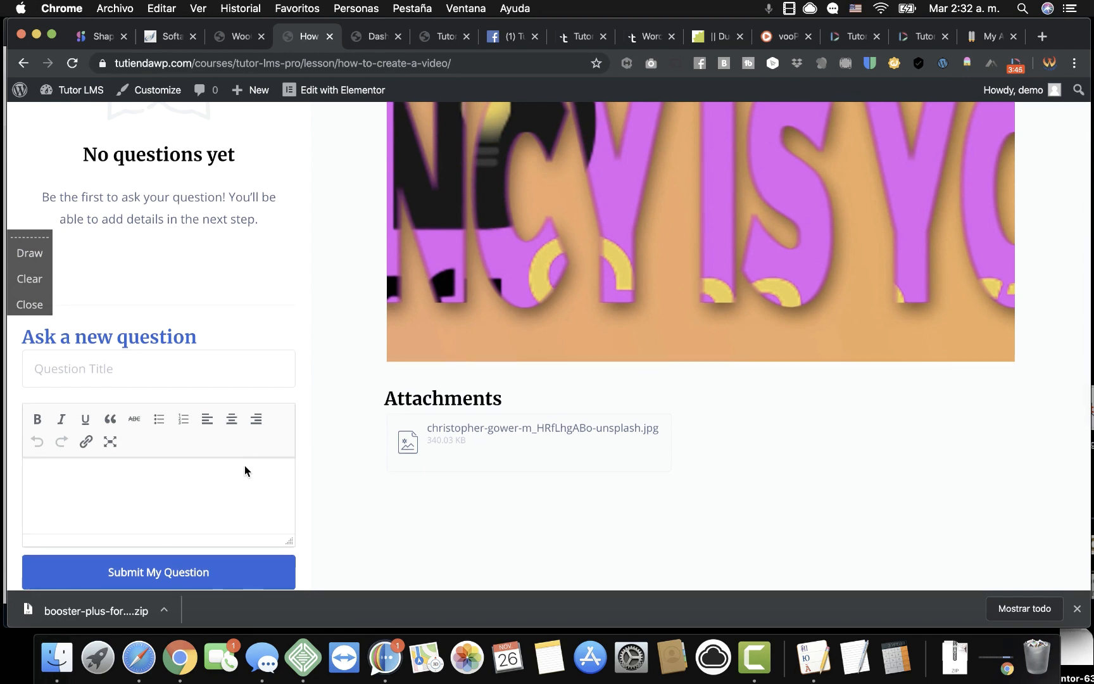
pyautogui.scroll(1, 244, 467)
pyautogui.scroll(1, 244, 465)
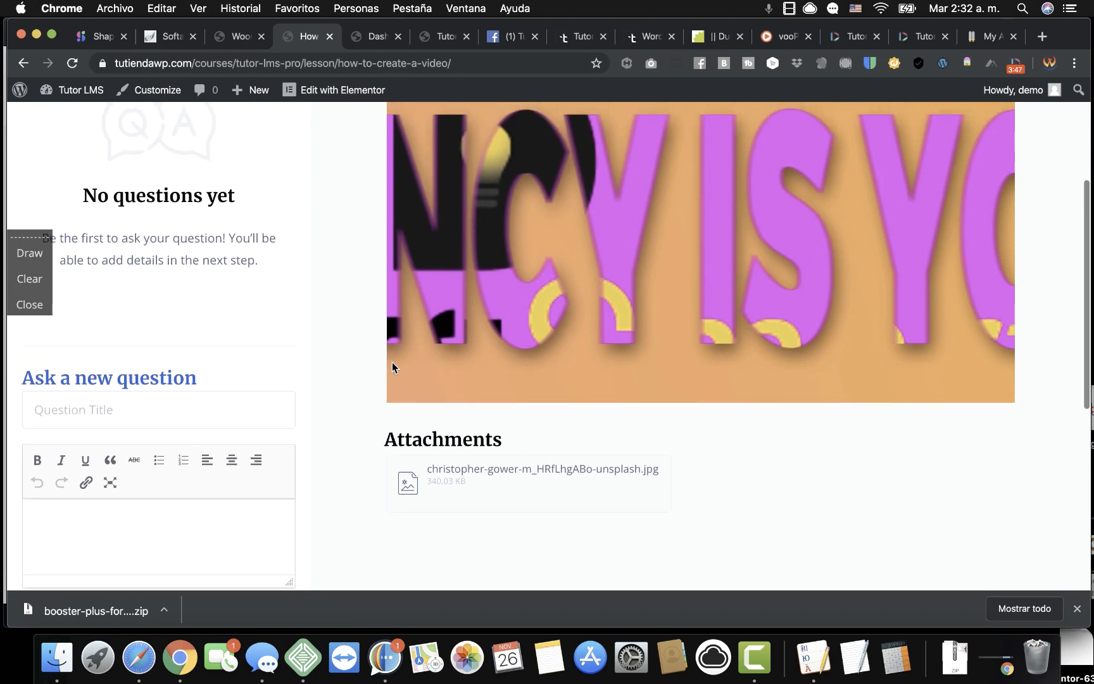
pyautogui.scroll(-1, 586, 273)
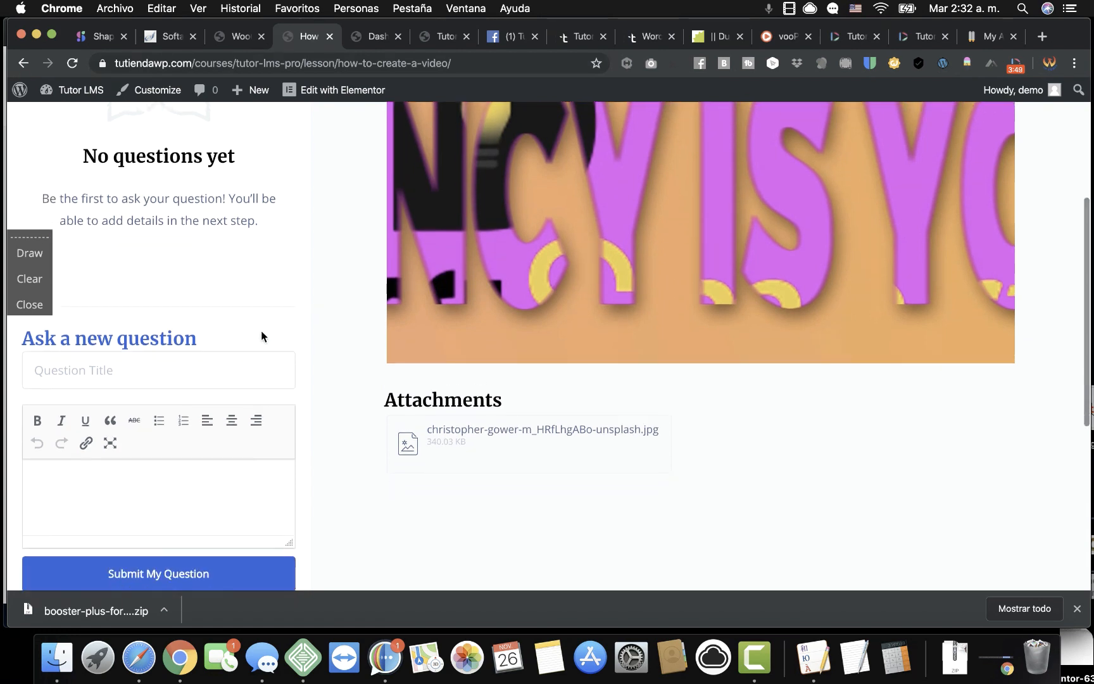
# Enter the question title 'Why its the video so slow'.
pyautogui.click(185, 367)
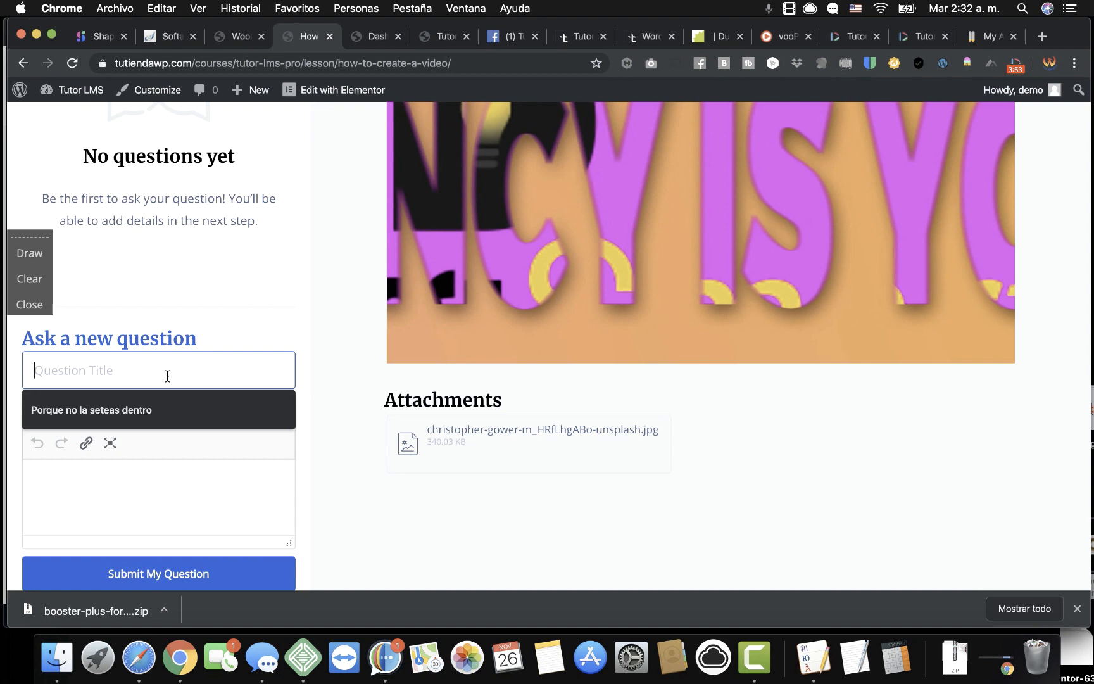
pyautogui.write('Why u')
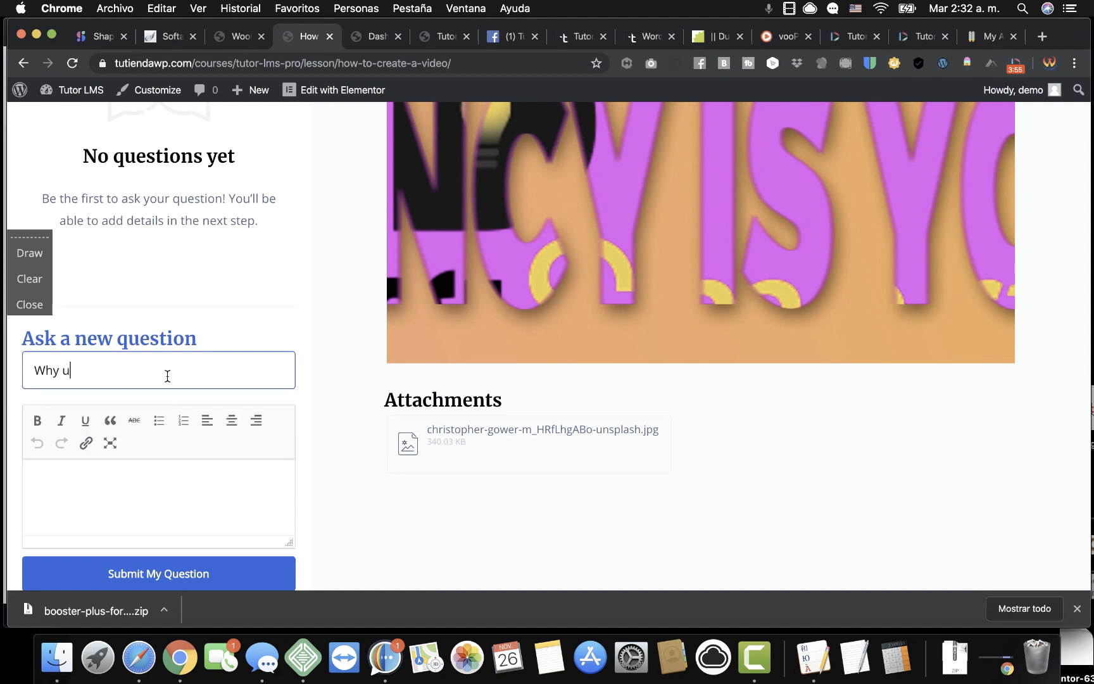
pyautogui.write('its the video so slow')
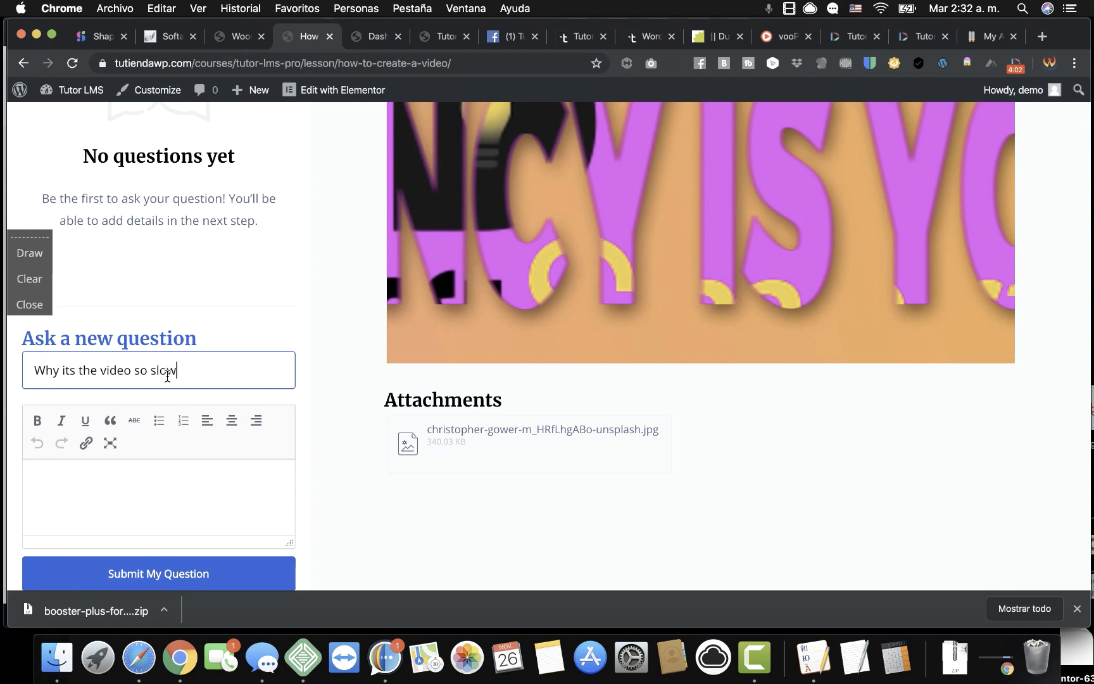
pyautogui.scroll(-1, 167, 376)
pyautogui.scroll(-1, 167, 376)
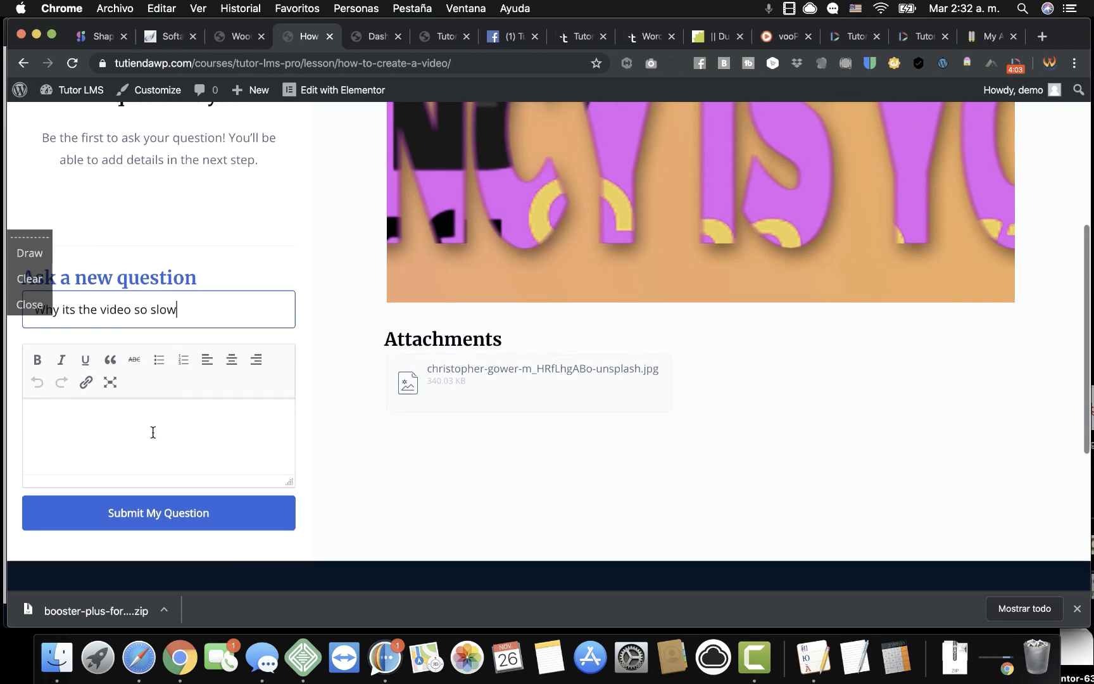
# Copy the title into the details, add 'i HAVEW BEEN tESTING FOR HOUR', and submit the question.
pyautogui.click(118, 416)
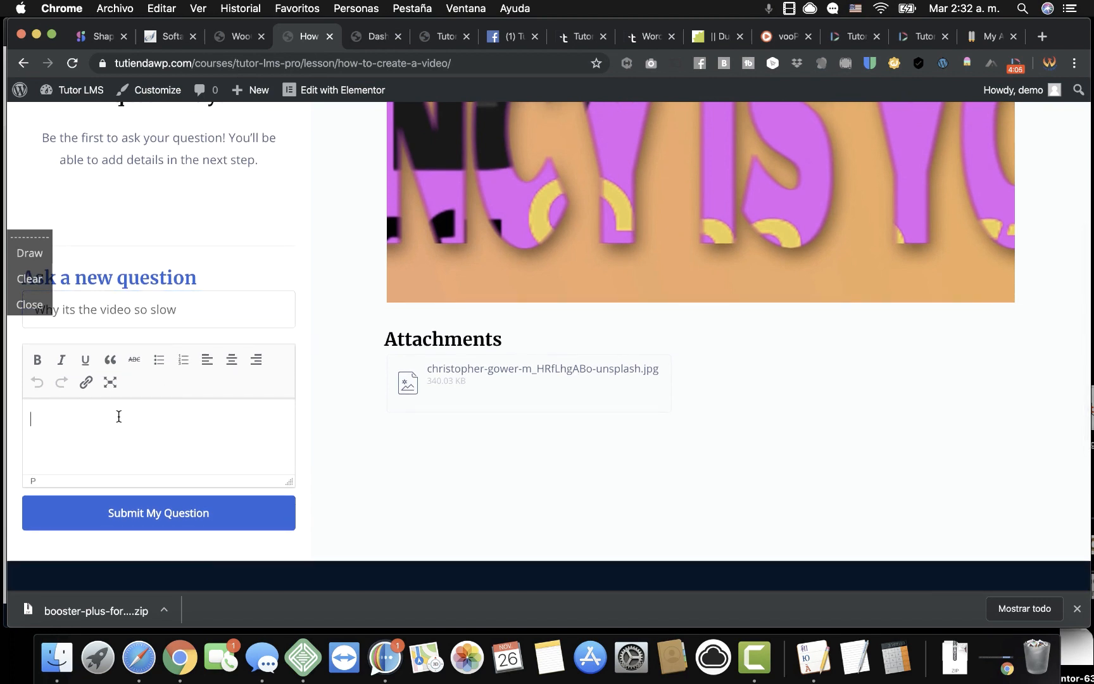
pyautogui.tripleClick(167, 310)
pyautogui.press('super+c')
pyautogui.rightClick(167, 311)
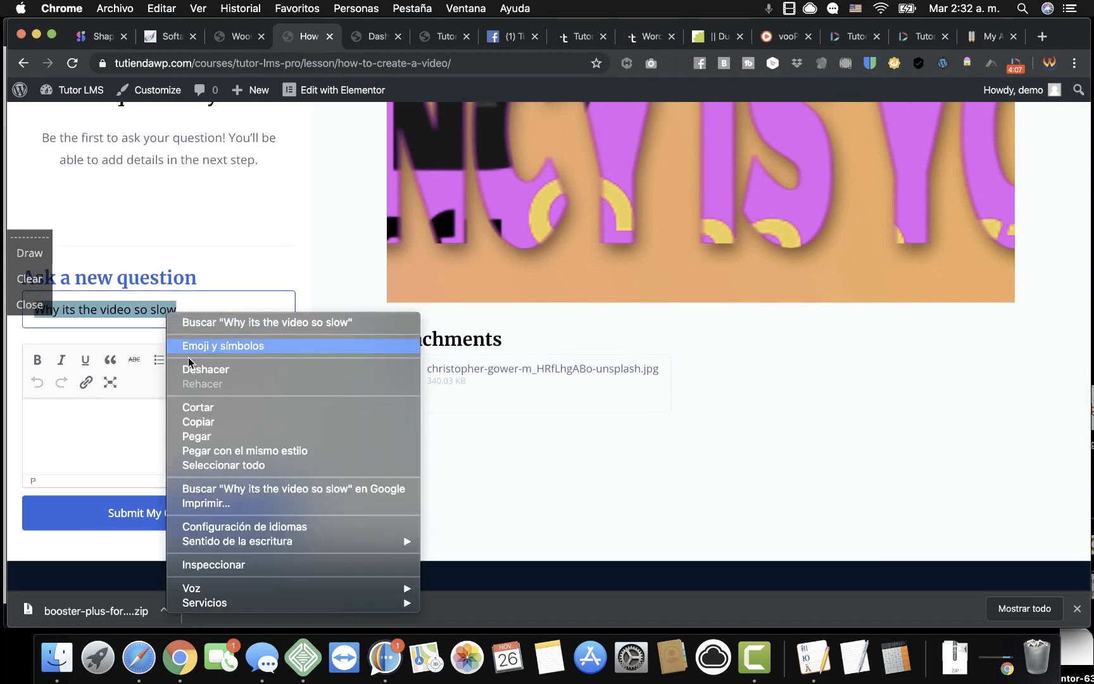
pyautogui.click(199, 422)
pyautogui.click(147, 418)
pyautogui.rightClick(149, 421)
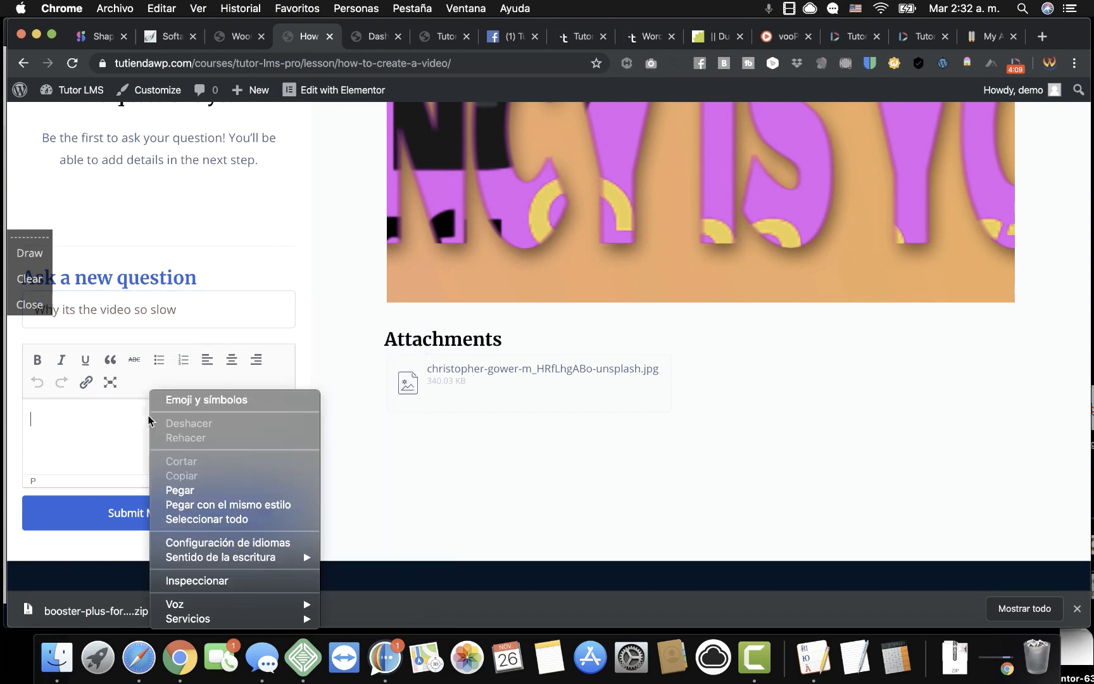
pyautogui.click(196, 490)
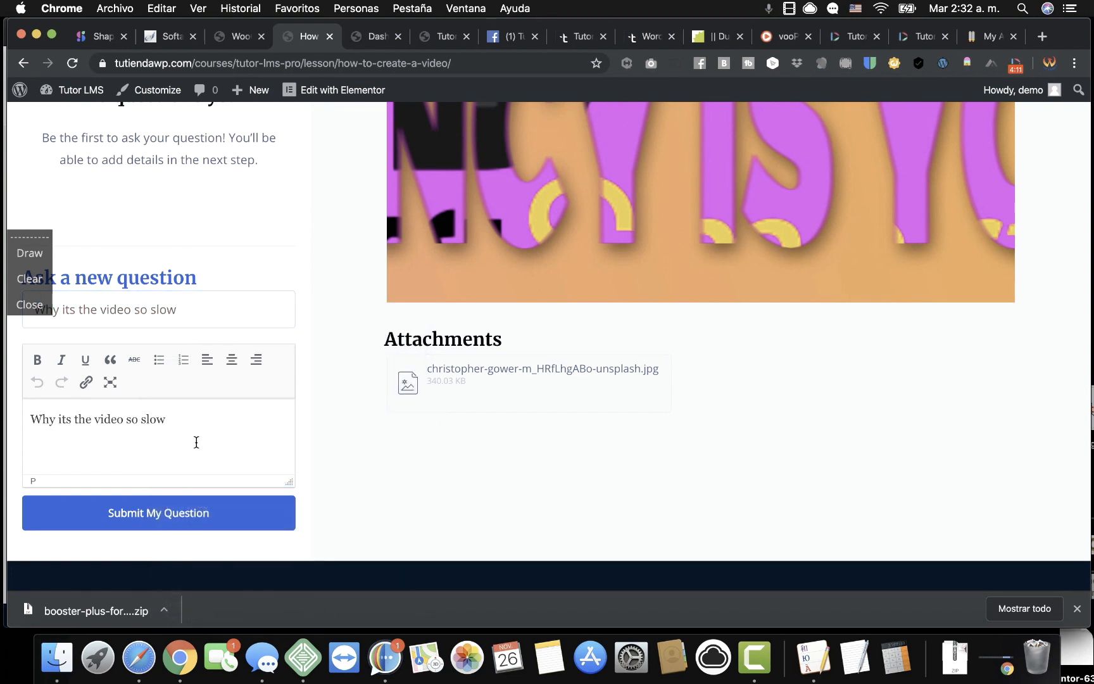
pyautogui.write('i HAVEW BEEN')
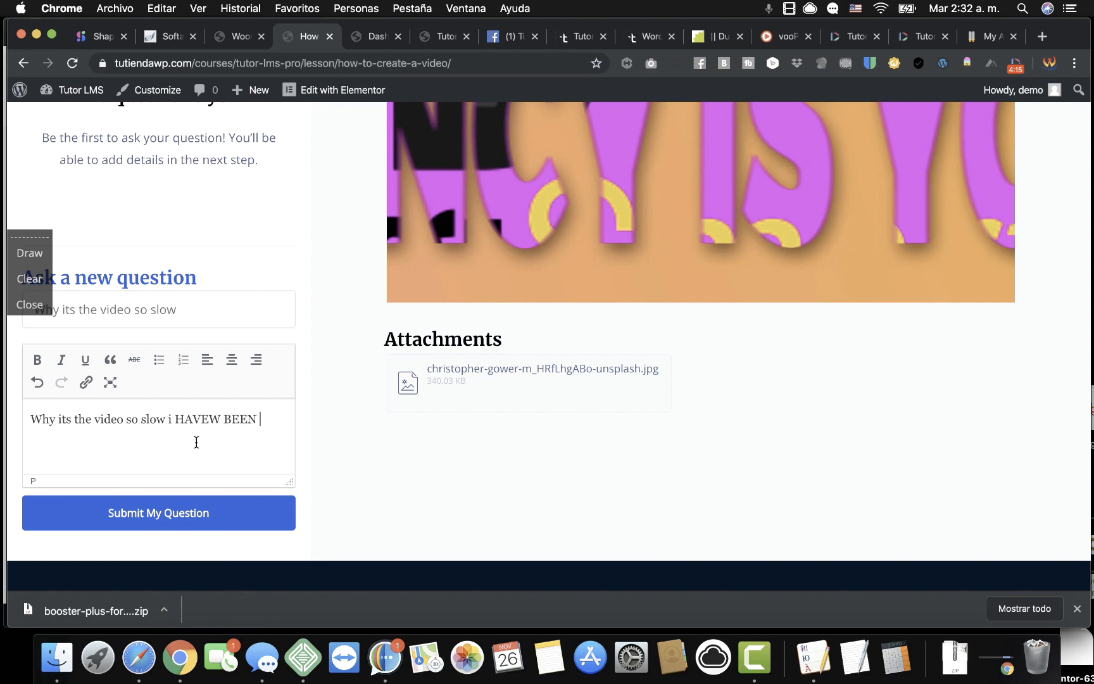
pyautogui.write(' tESTING FOR HOURS')
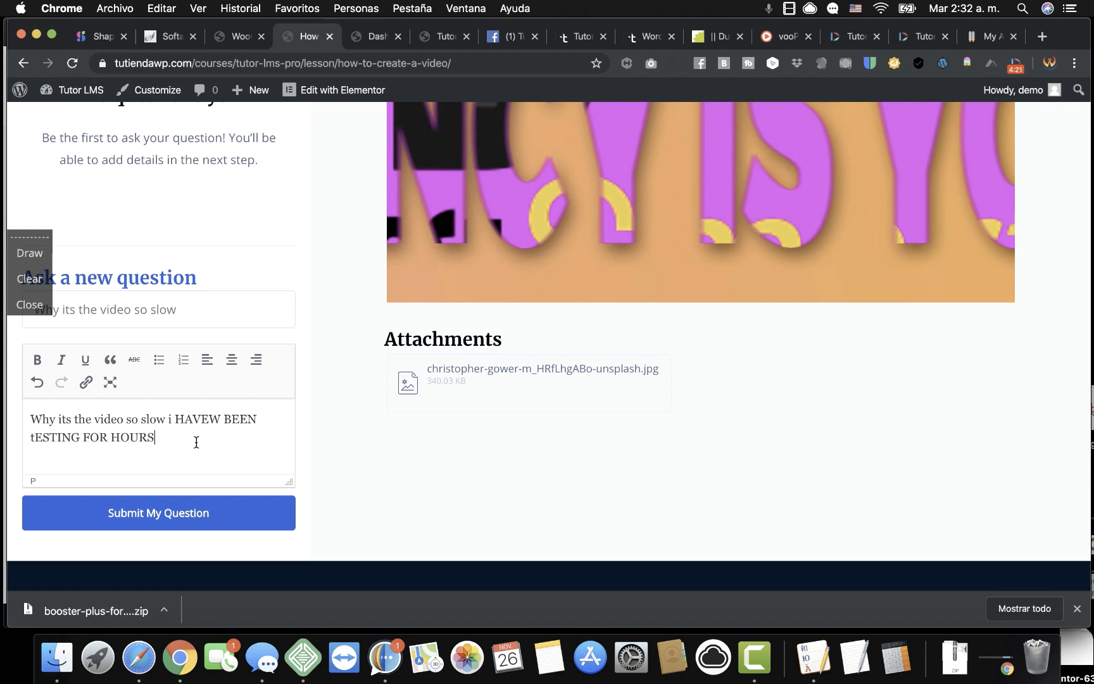
pyautogui.click(188, 520)
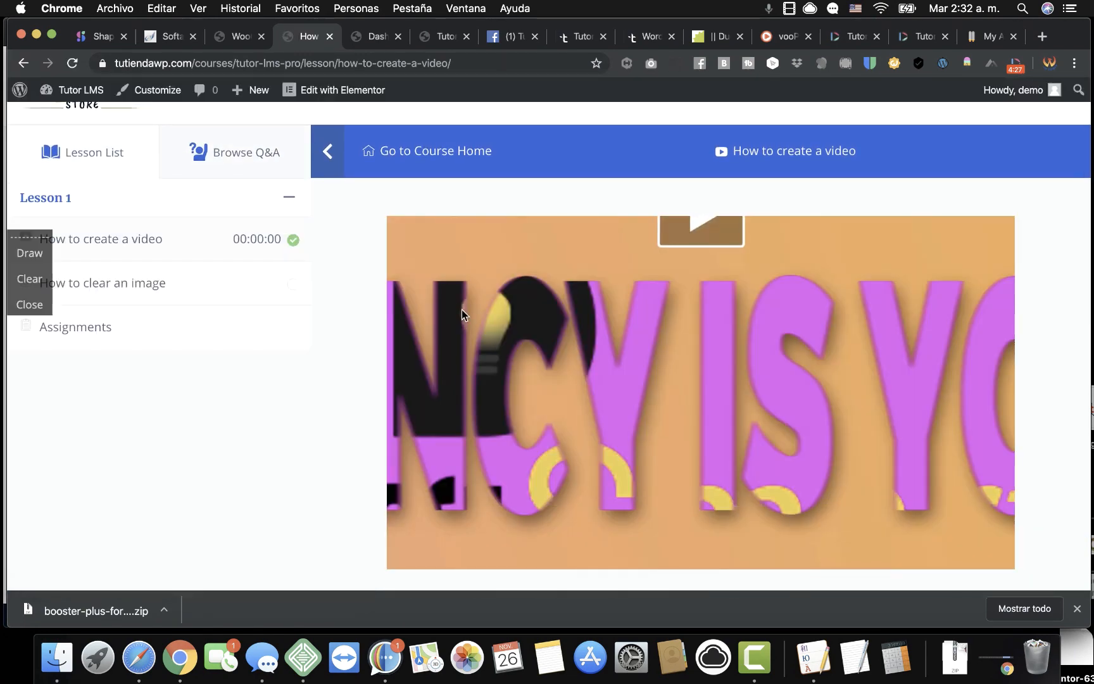
# Reload the admin and open the slow-video question's answer page under Tutor LMS Pro Q & A.
pyautogui.click(235, 36)
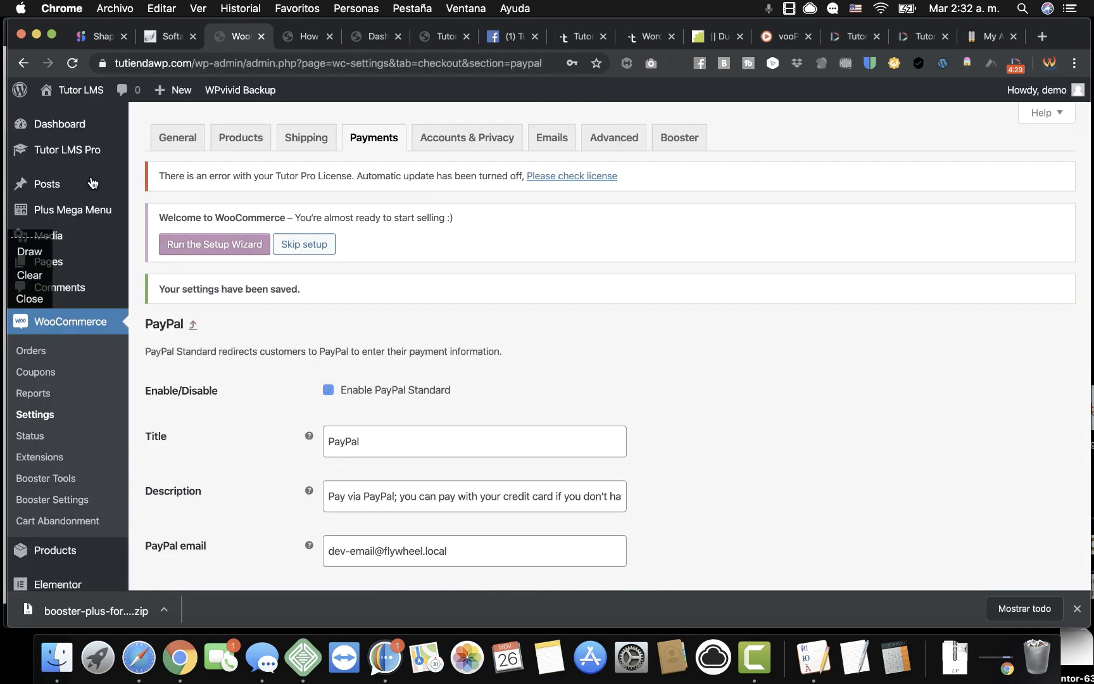
pyautogui.click(71, 63)
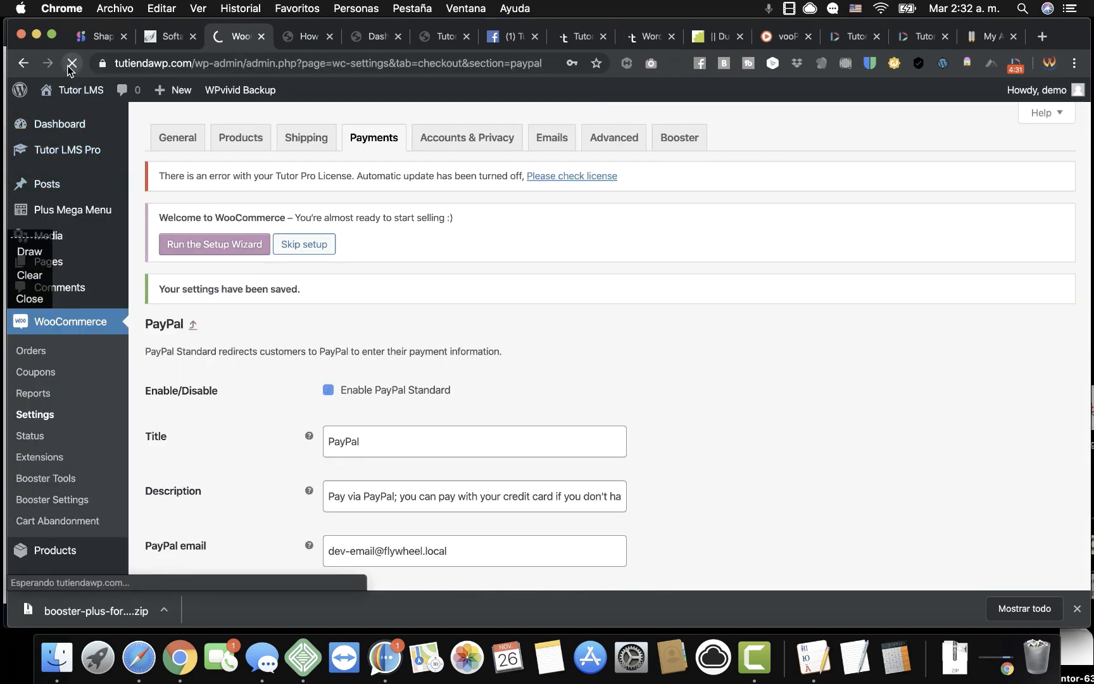
pyautogui.moveTo(92, 151)
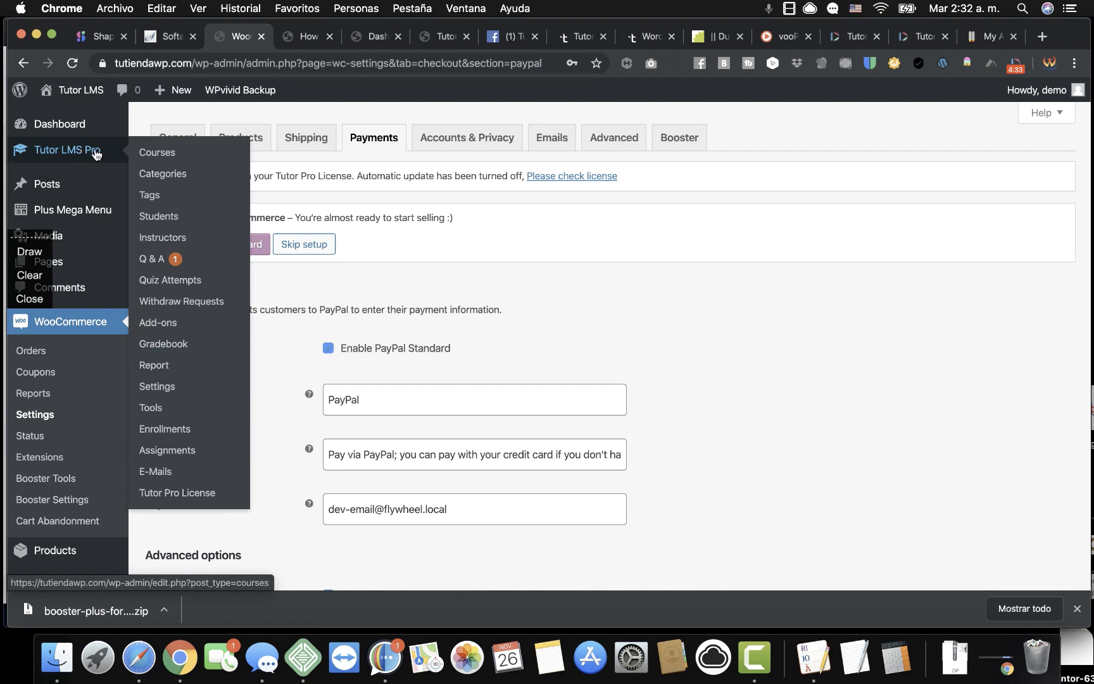
pyautogui.click(159, 260)
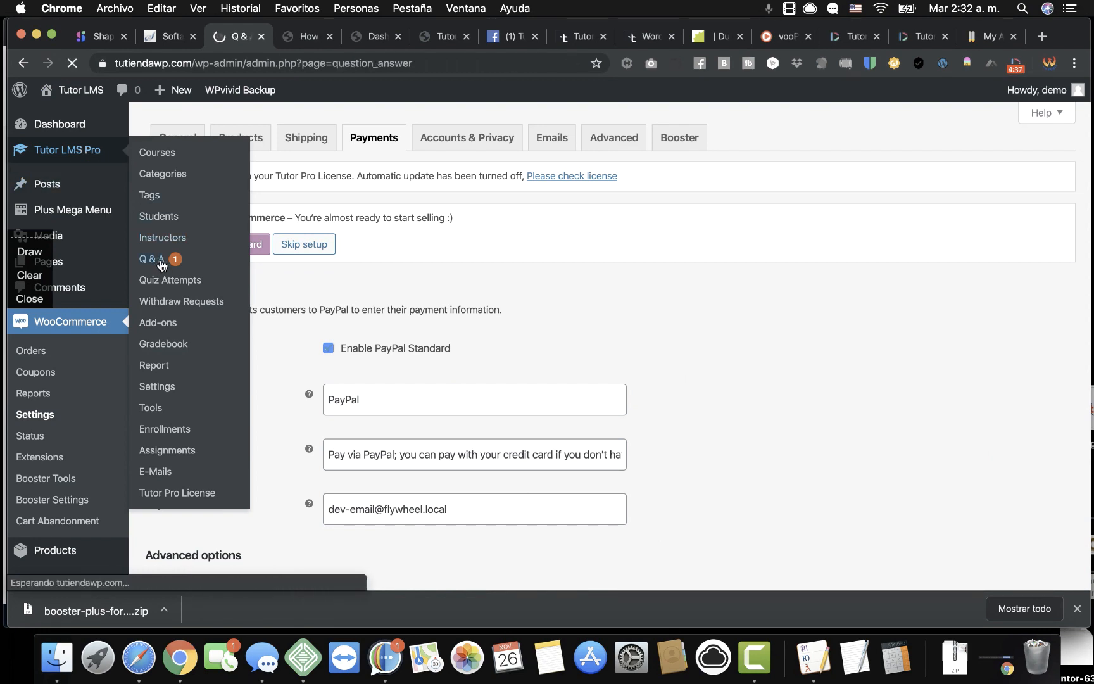
pyautogui.click(201, 313)
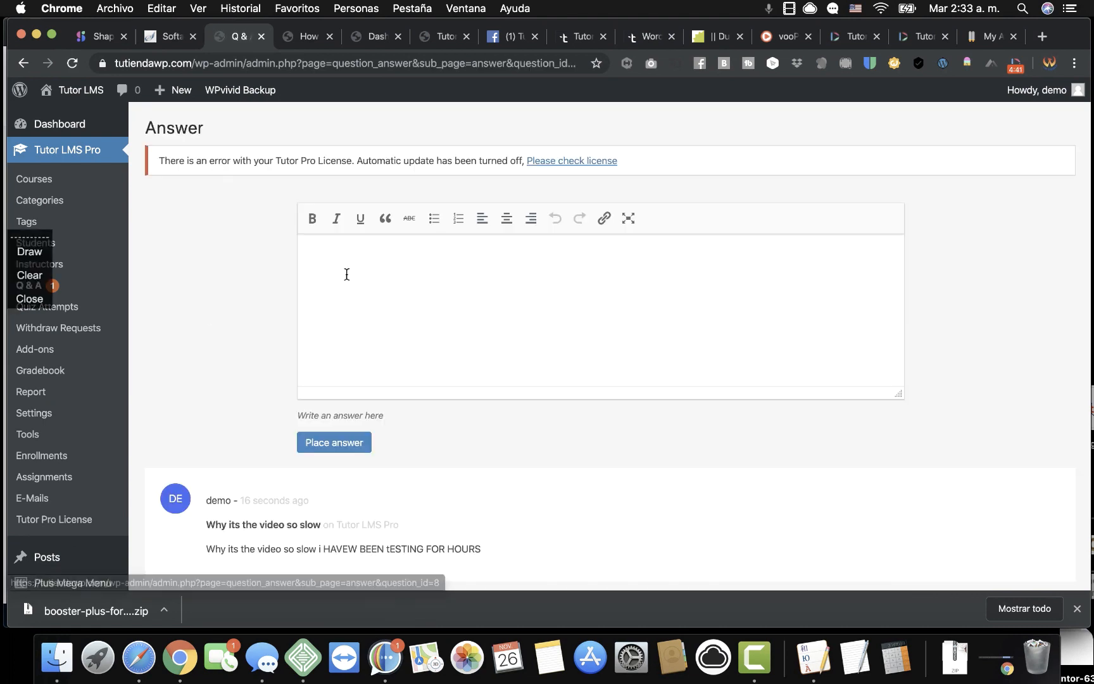
# Post the reply 'DONE' to the question and return to the lesson page.
pyautogui.click(366, 256)
pyautogui.write('DONE')
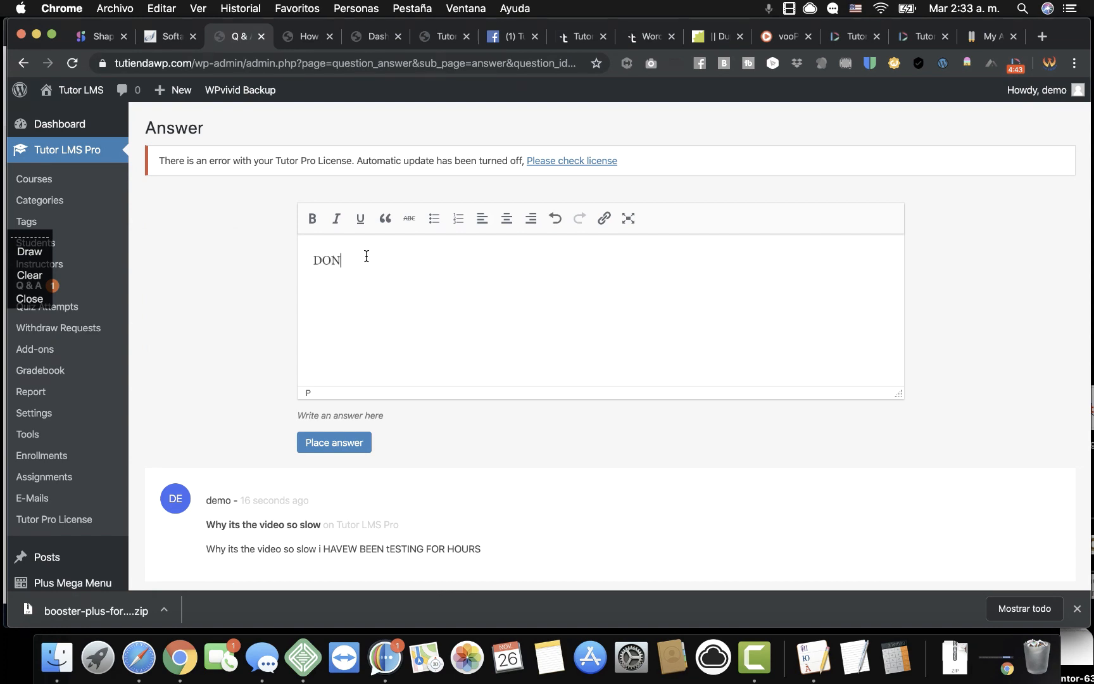
pyautogui.scroll(-2, 361, 276)
pyautogui.click(340, 377)
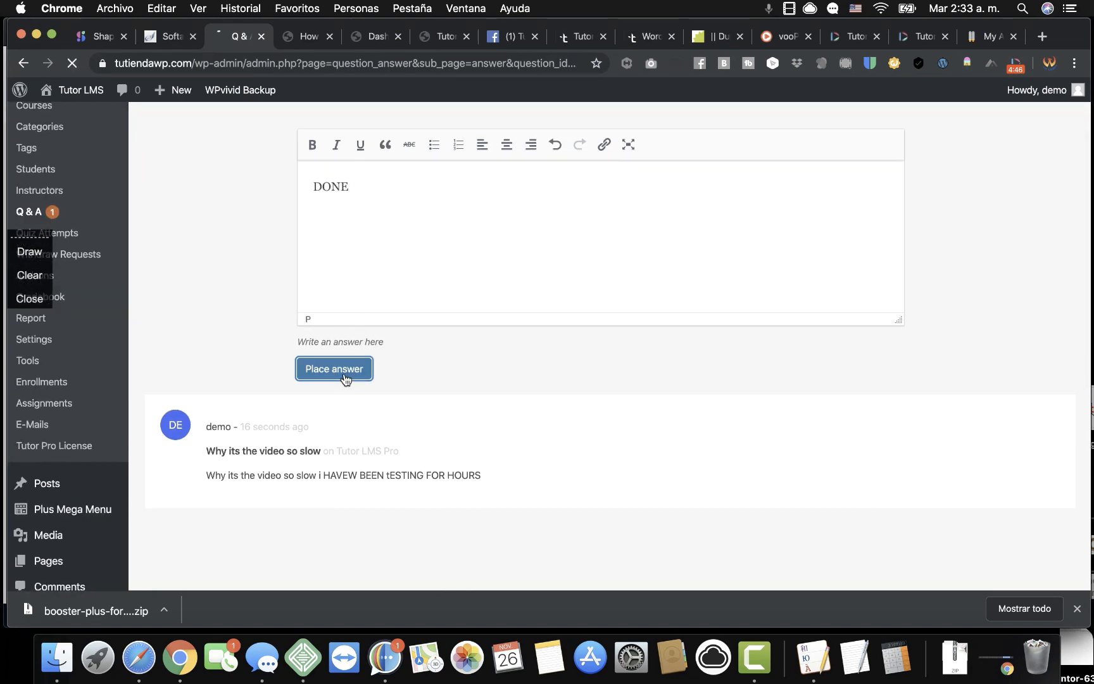
pyautogui.click(314, 44)
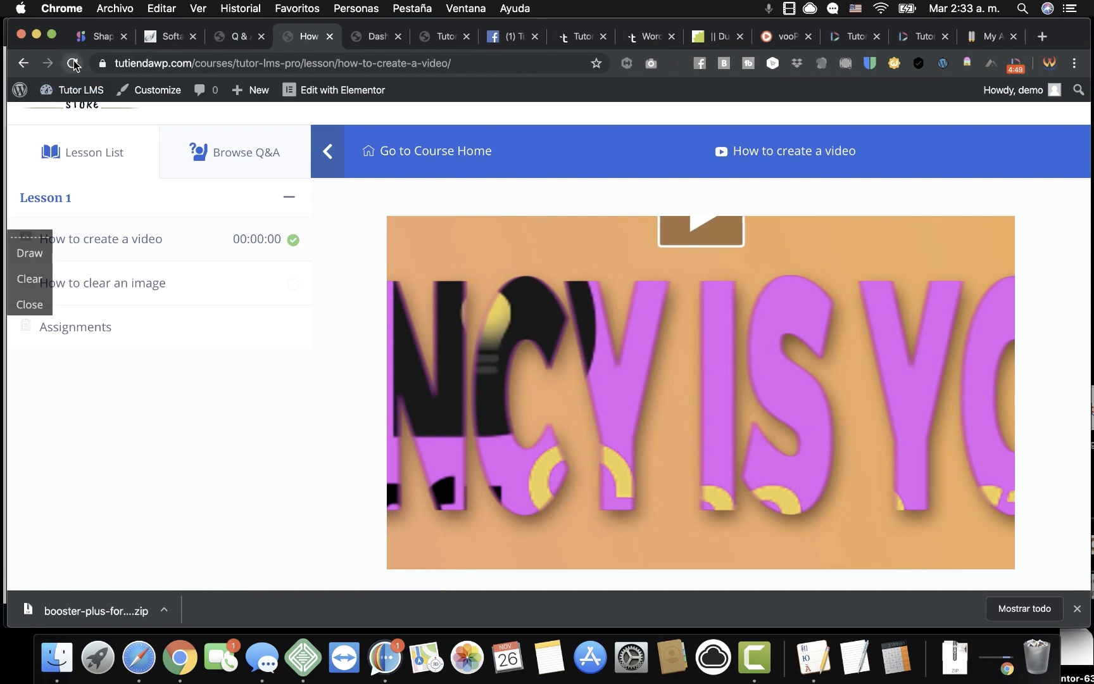
# Reload the lesson's Q&A thread to confirm the DONE reply, then return to the admin answer page.
pyautogui.click(221, 166)
pyautogui.scroll(-6, 200, 335)
pyautogui.scroll(4, 200, 335)
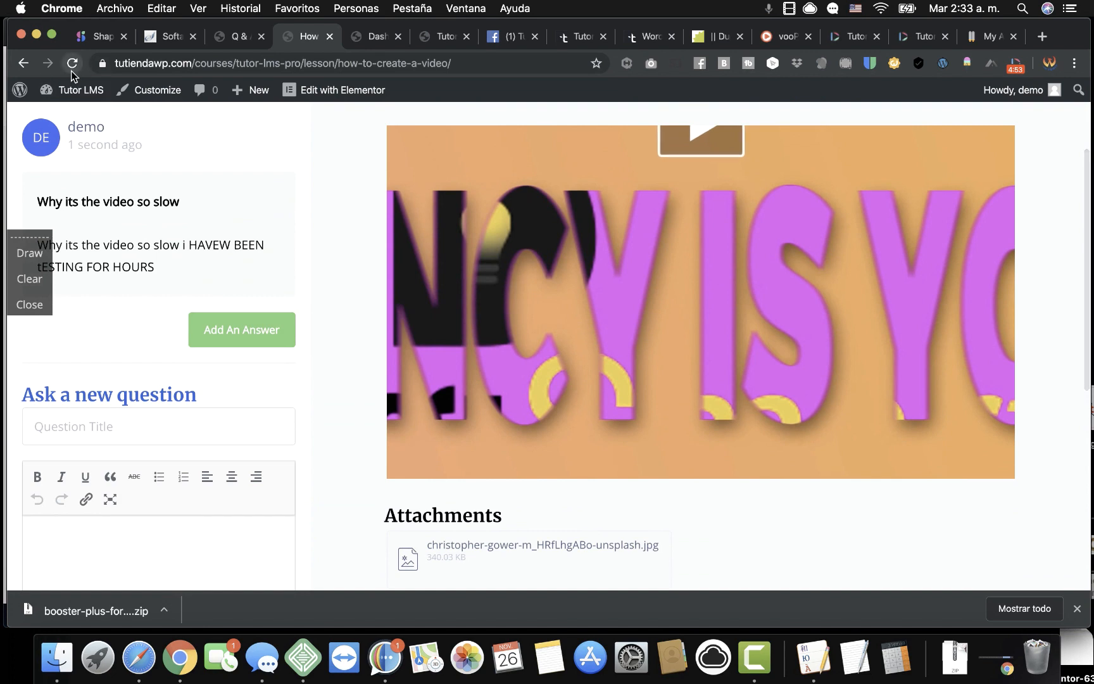
pyautogui.click(71, 72)
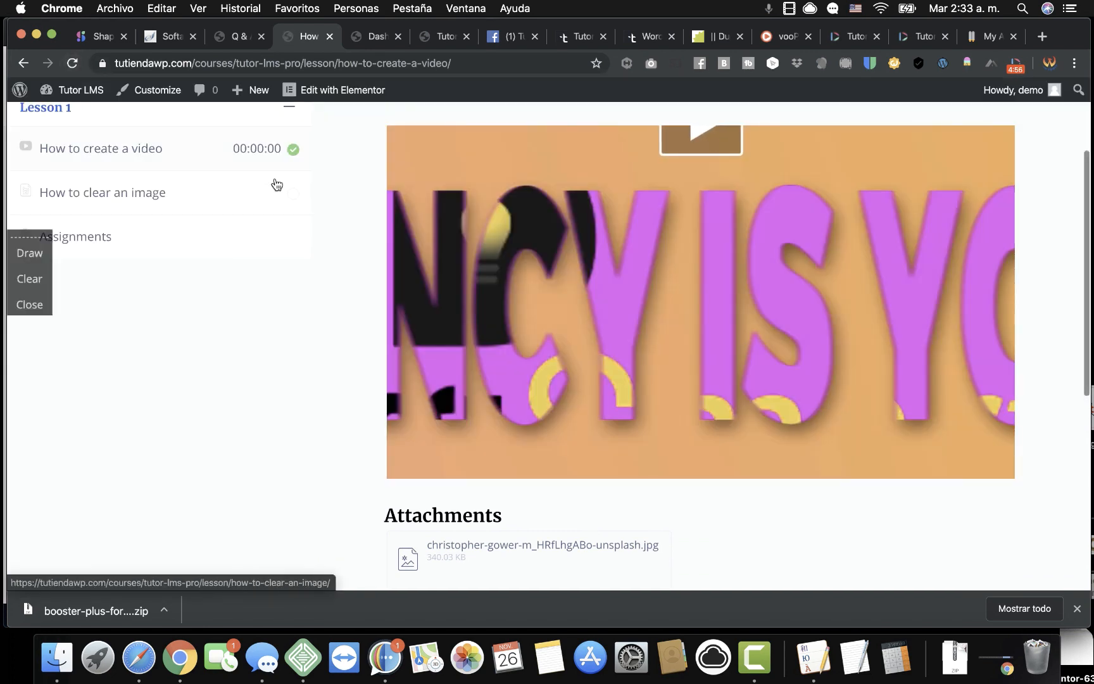
pyautogui.scroll(3, 272, 177)
pyautogui.click(261, 154)
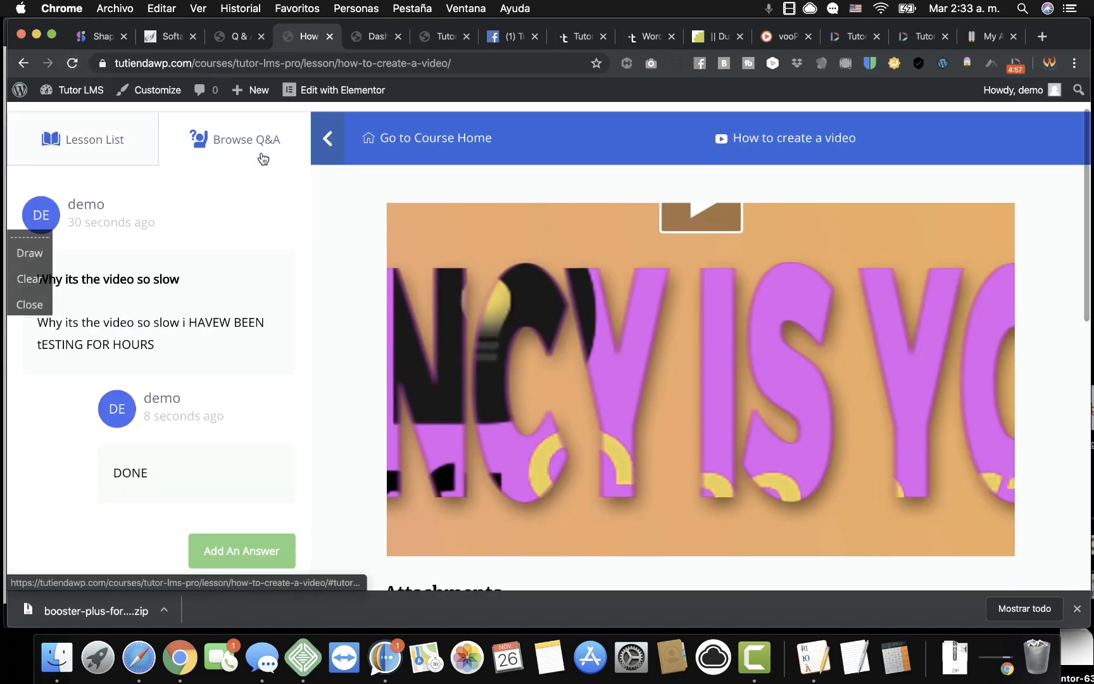
pyautogui.scroll(-3, 248, 307)
pyautogui.scroll(2, 225, 333)
pyautogui.scroll(-5, 225, 333)
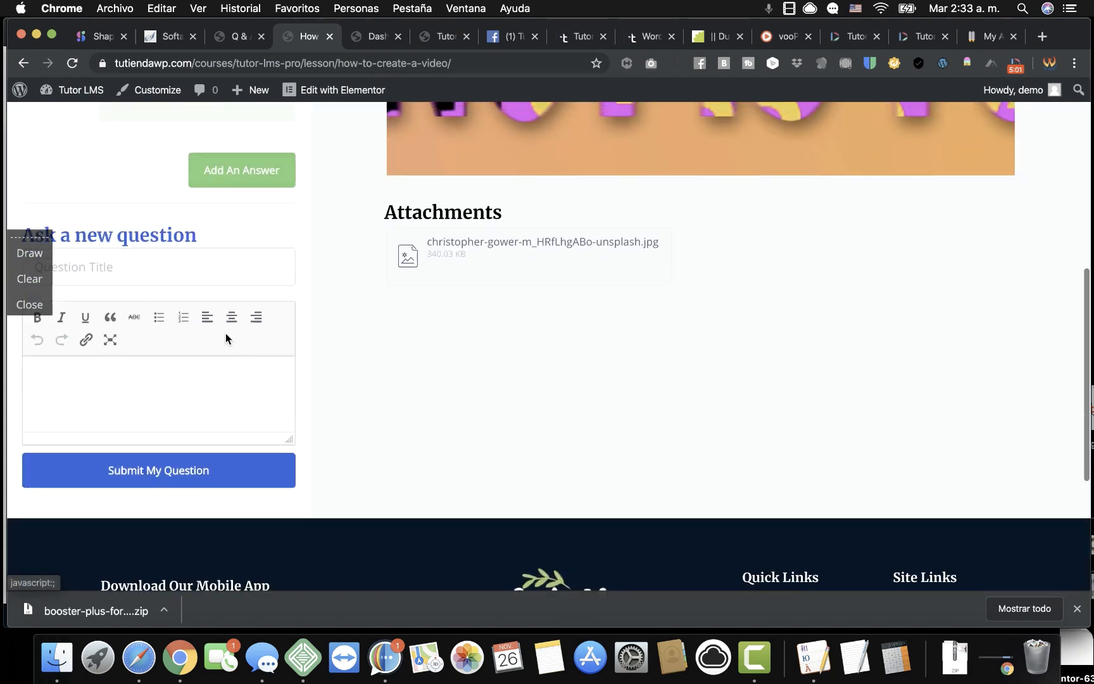
pyautogui.scroll(10, 228, 334)
pyautogui.click(239, 37)
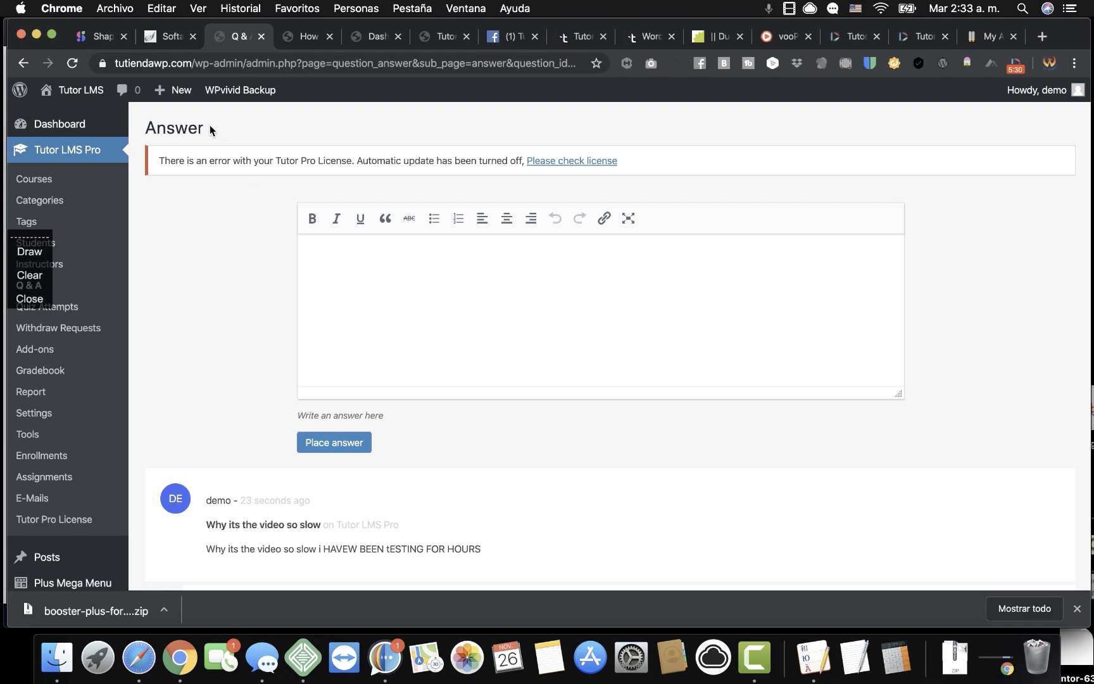
pyautogui.scroll(-2, 239, 266)
pyautogui.scroll(2, 240, 265)
pyautogui.scroll(-5, 229, 304)
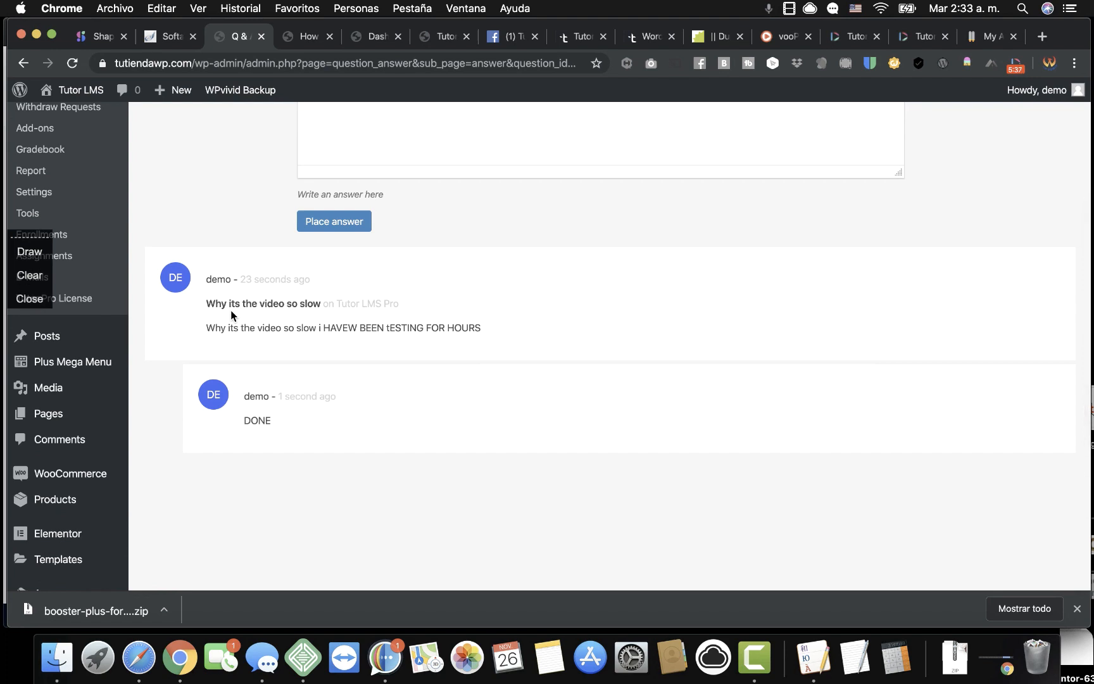
pyautogui.scroll(4, 231, 310)
pyautogui.scroll(-4, 231, 309)
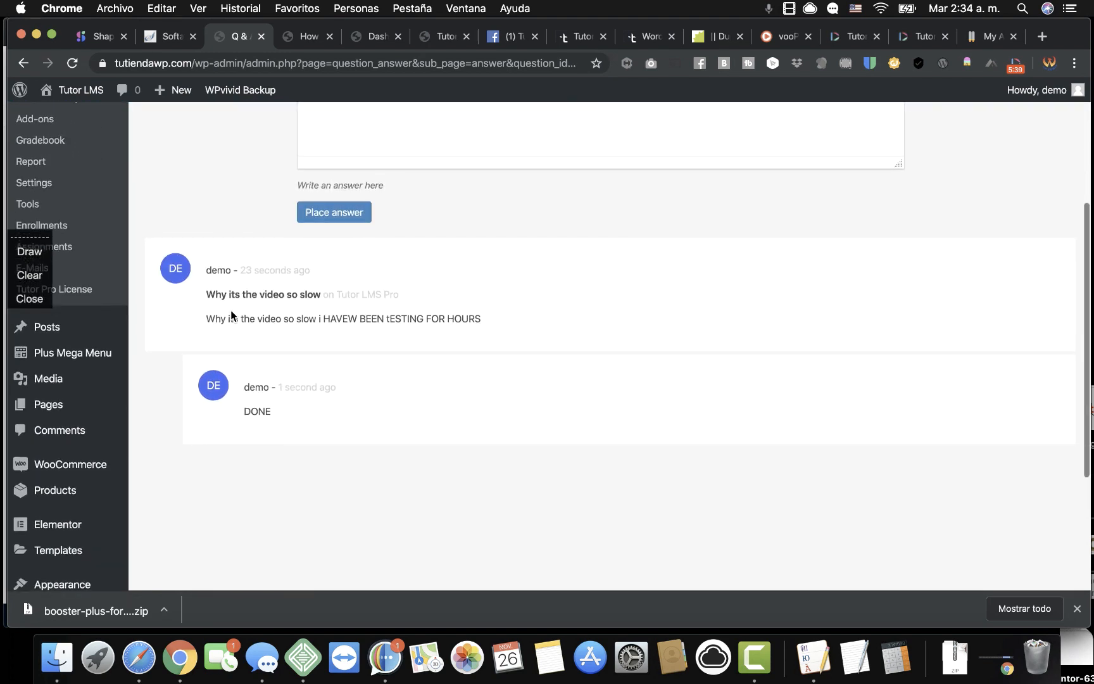
pyautogui.moveTo(74, 403)
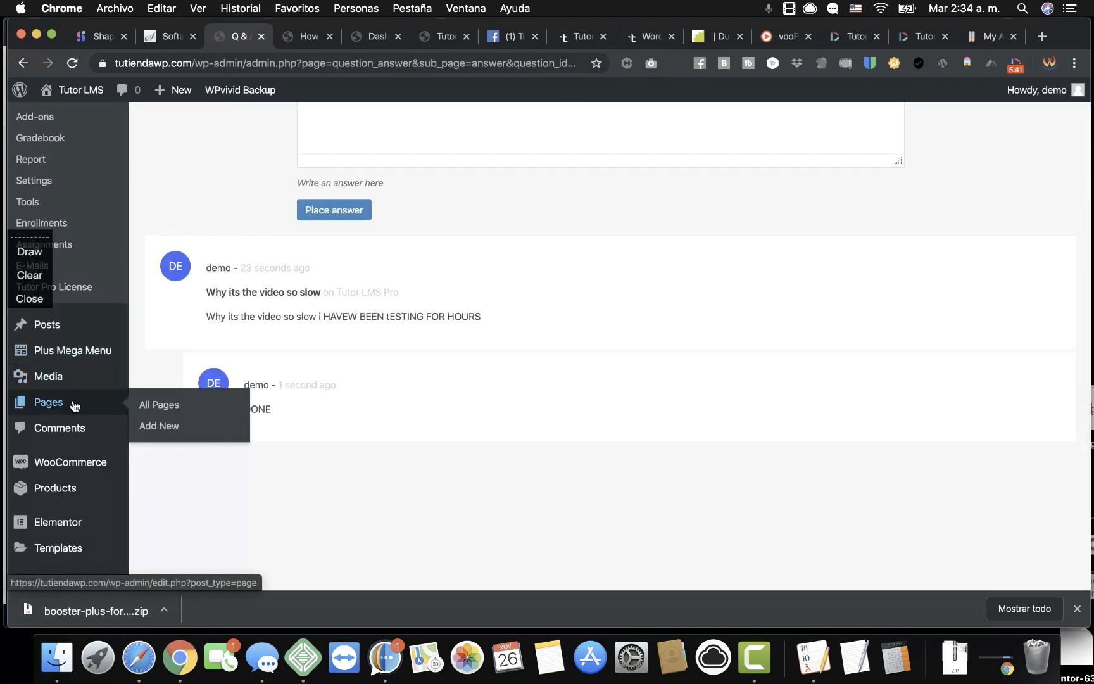
pyautogui.moveTo(79, 498)
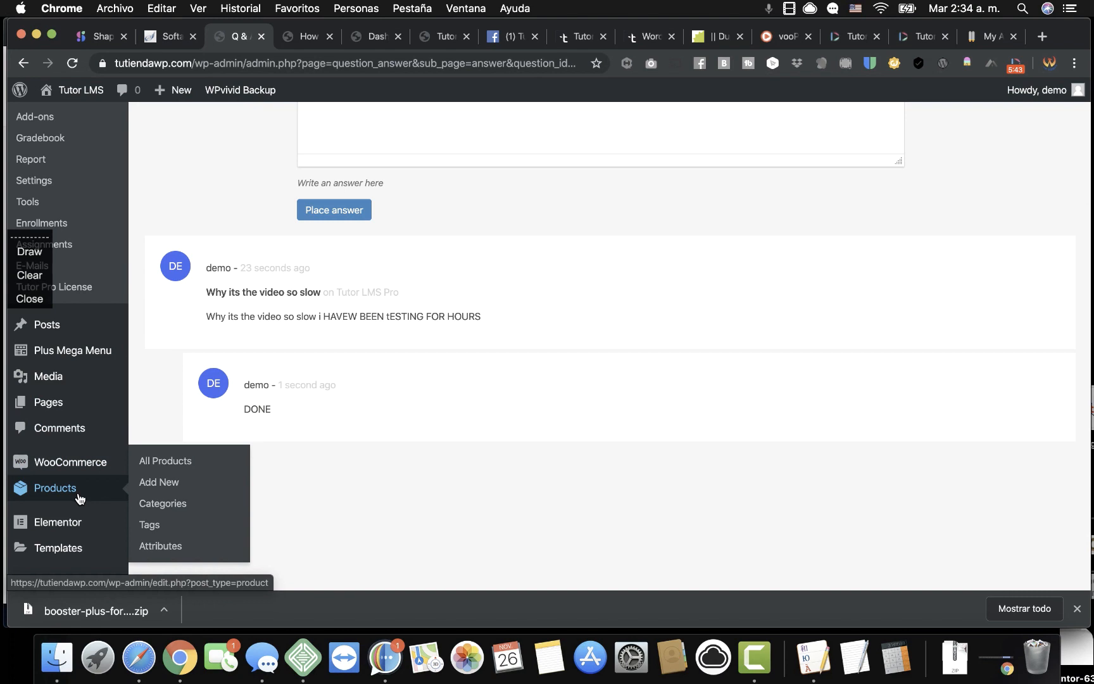
pyautogui.scroll(-4, 79, 497)
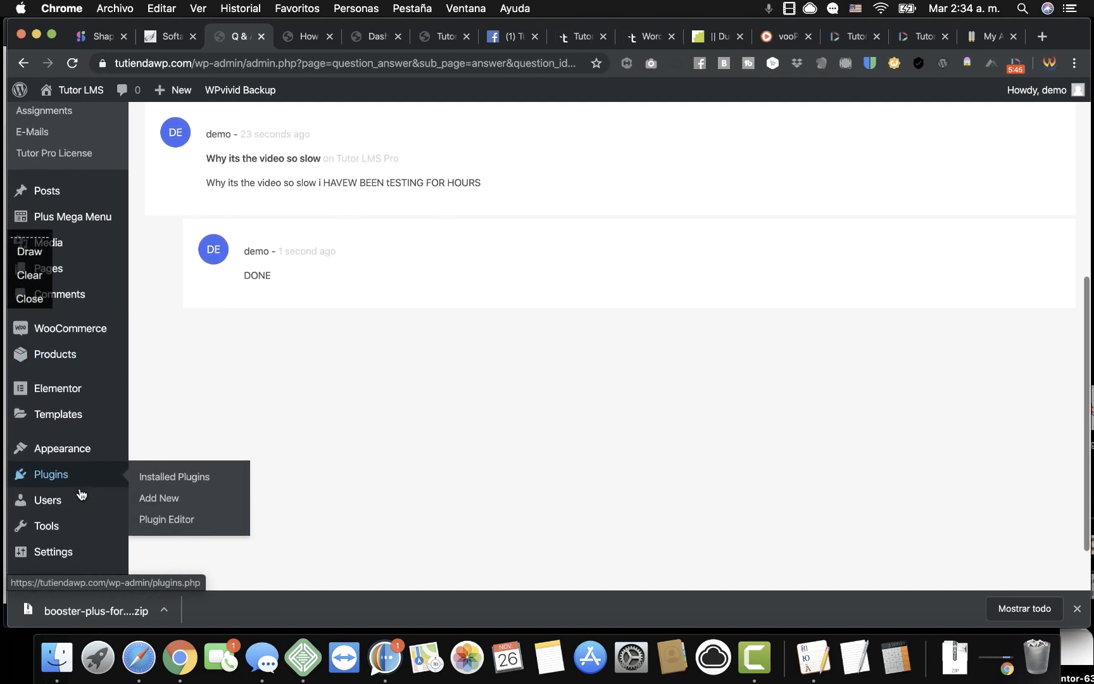
# Search plugins for 'CARTFLOWS', then install and activate Funnel Builder by CartFlows.
pyautogui.moveTo(127, 485)
pyautogui.click(163, 496)
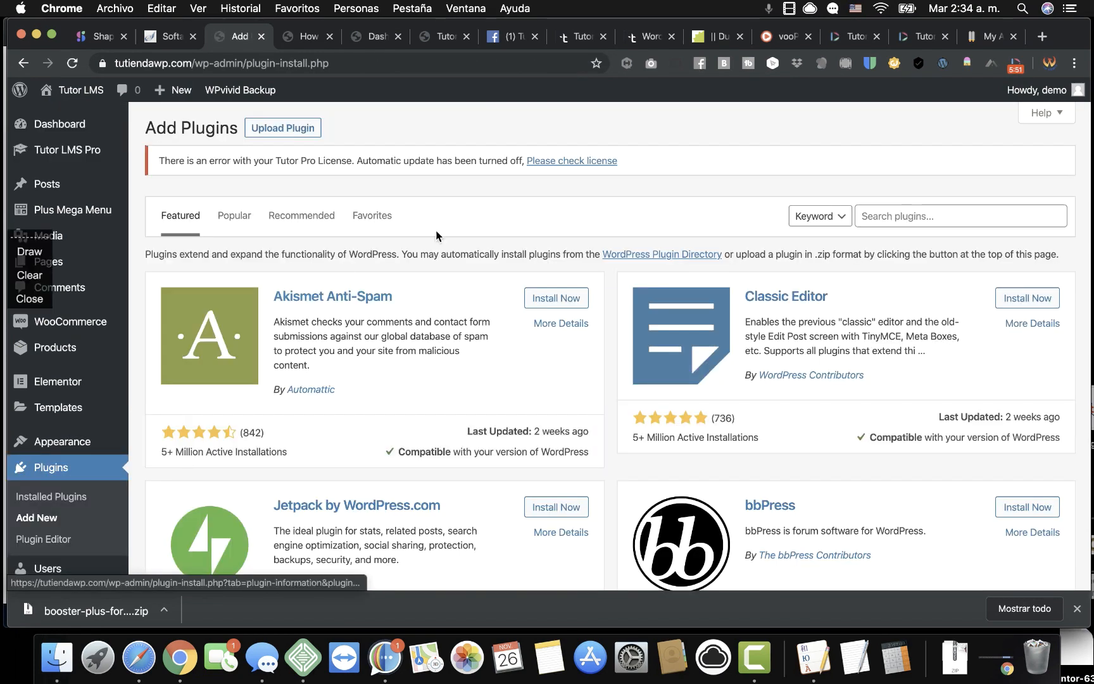
pyautogui.click(894, 212)
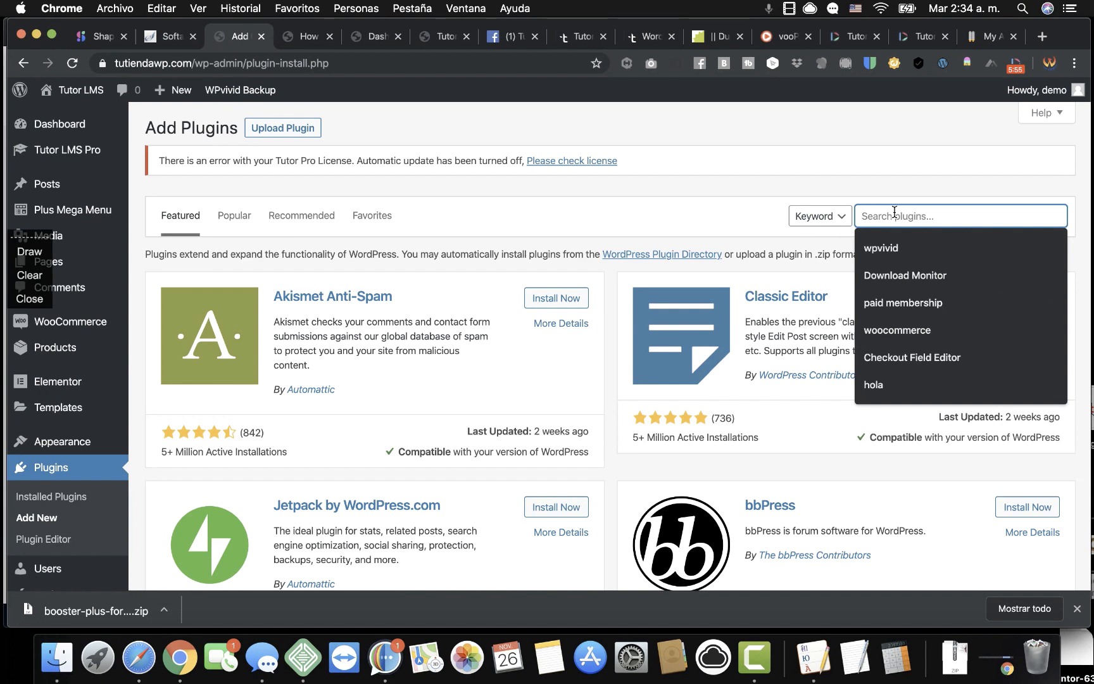
pyautogui.write('CARFLOWS')
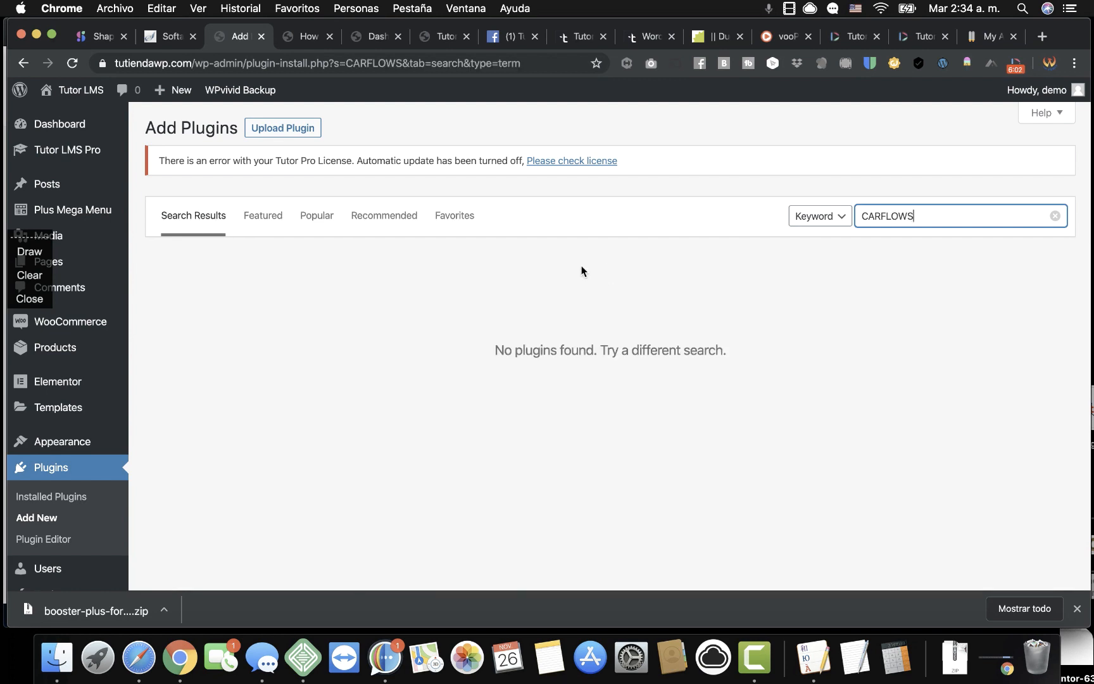
pyautogui.click(881, 215)
pyautogui.write('T')
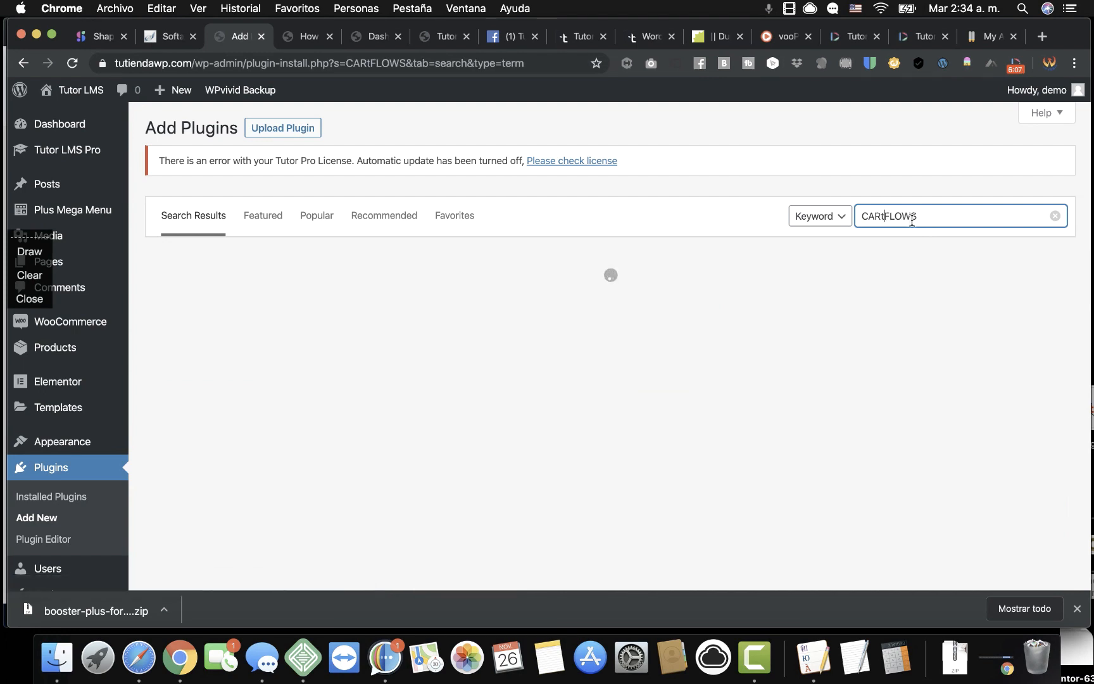
pyautogui.click(551, 301)
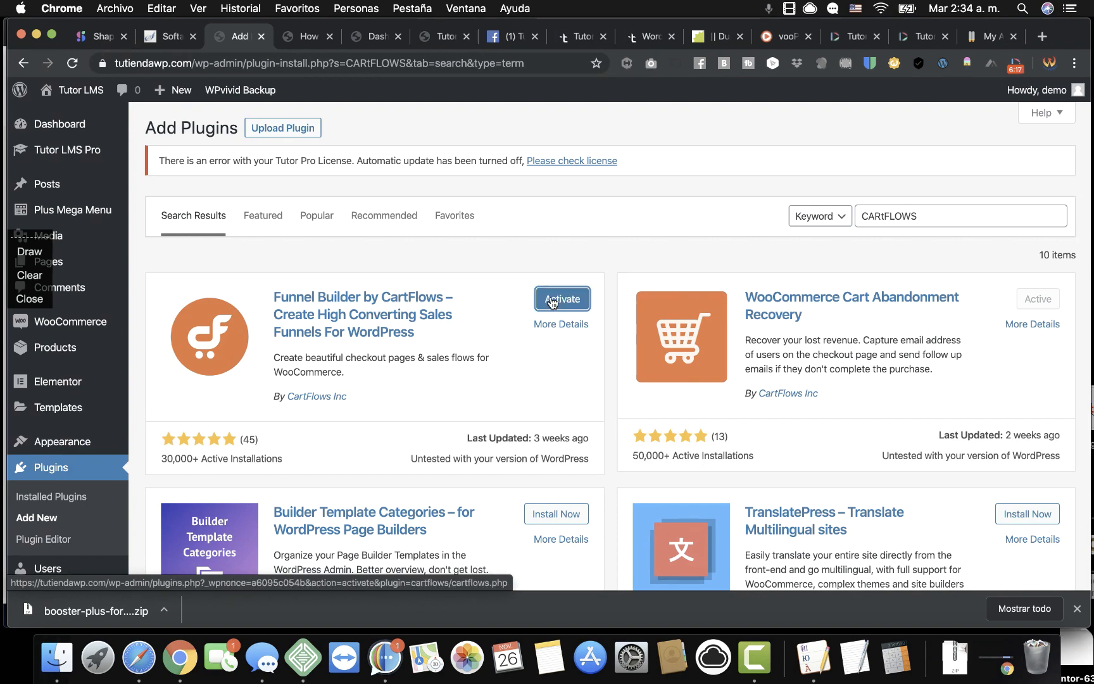
pyautogui.click(552, 303)
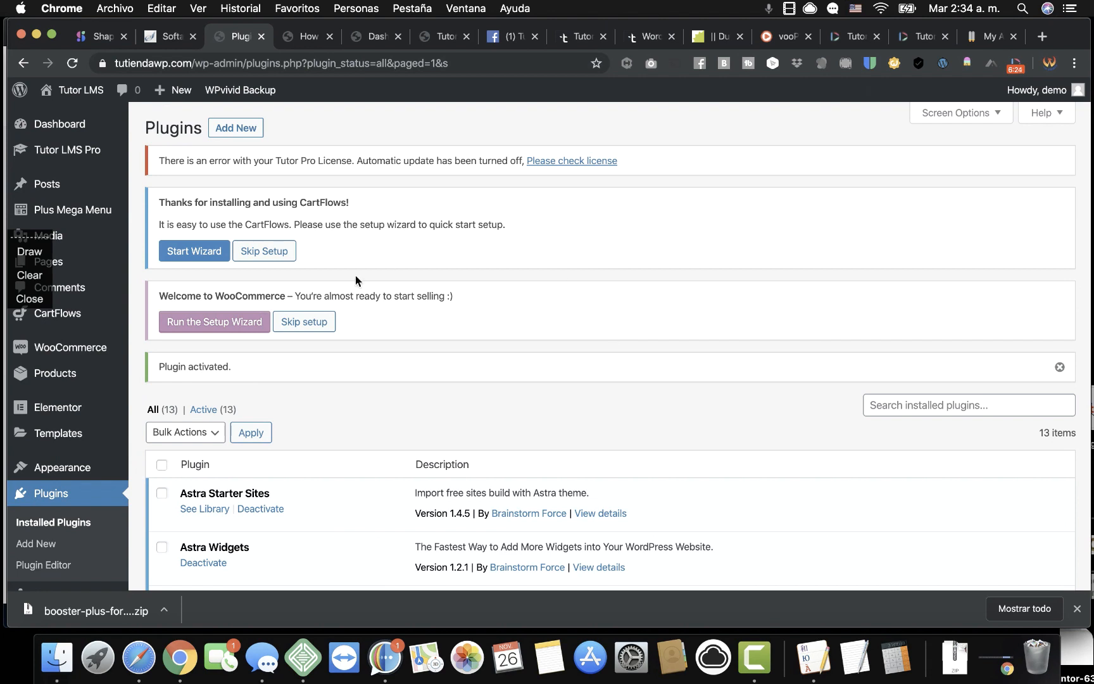
# Complete the CartFlows setup wizard with Elementor as page builder and WooCommerce for checkout.
pyautogui.click(210, 255)
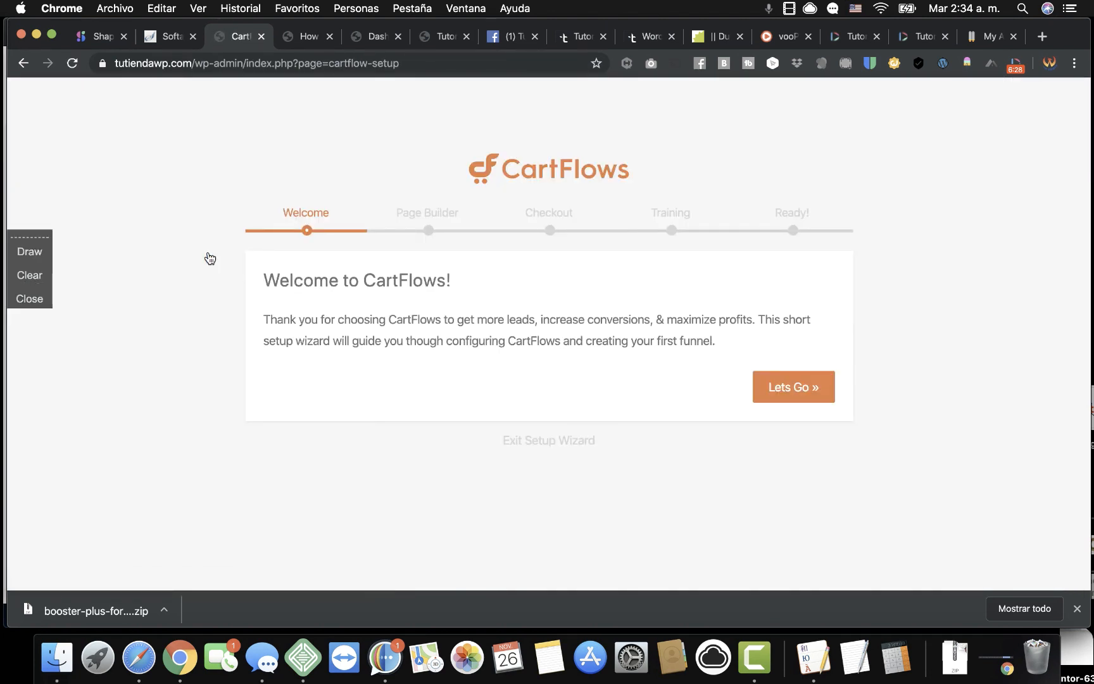
pyautogui.click(765, 387)
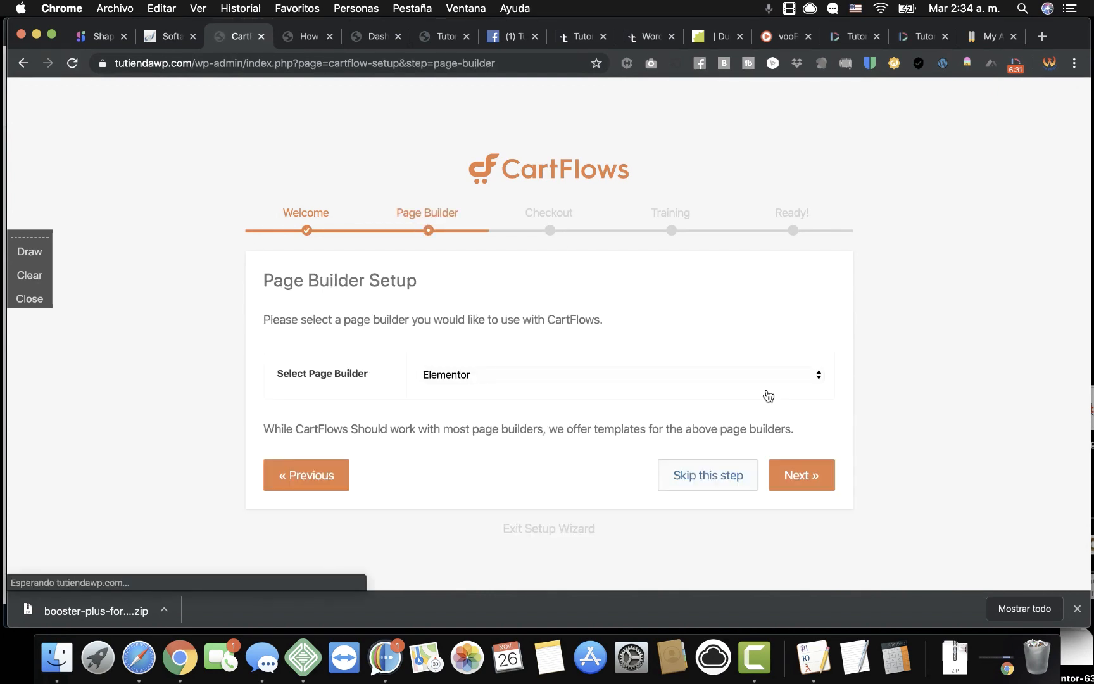
pyautogui.click(792, 478)
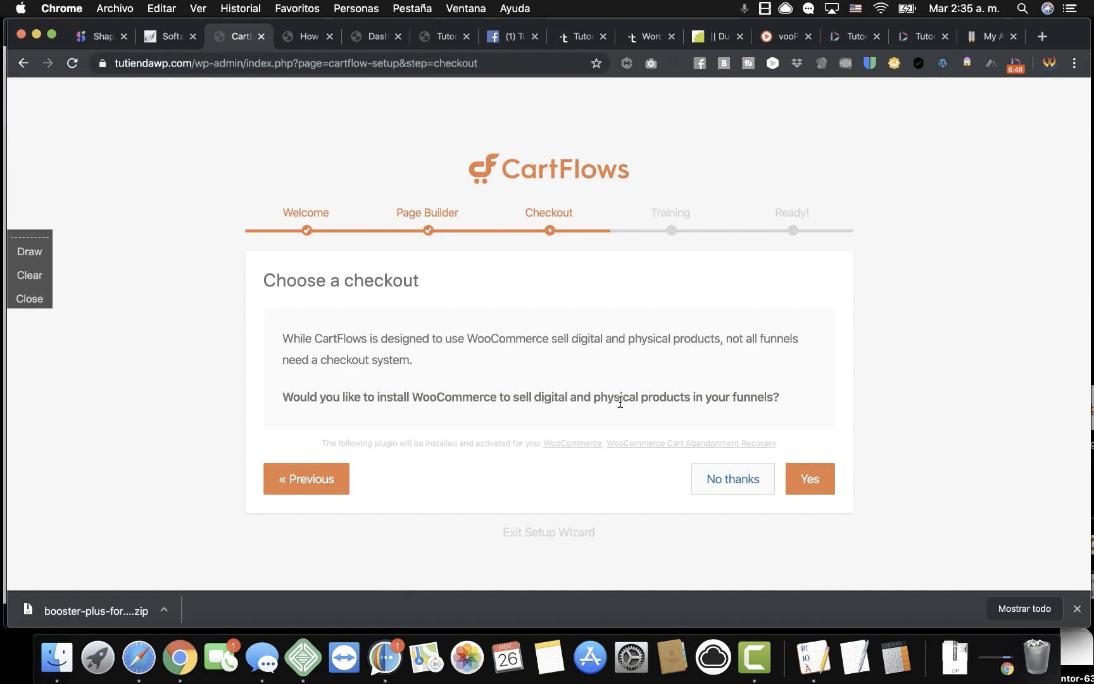
pyautogui.click(809, 487)
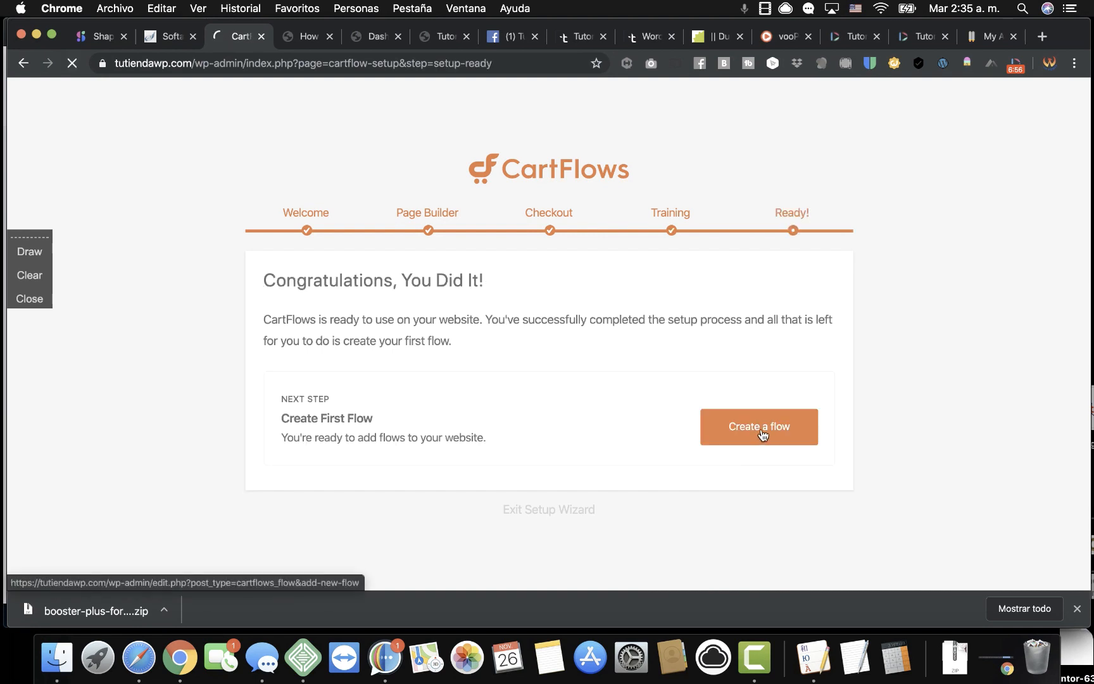
pyautogui.click(762, 433)
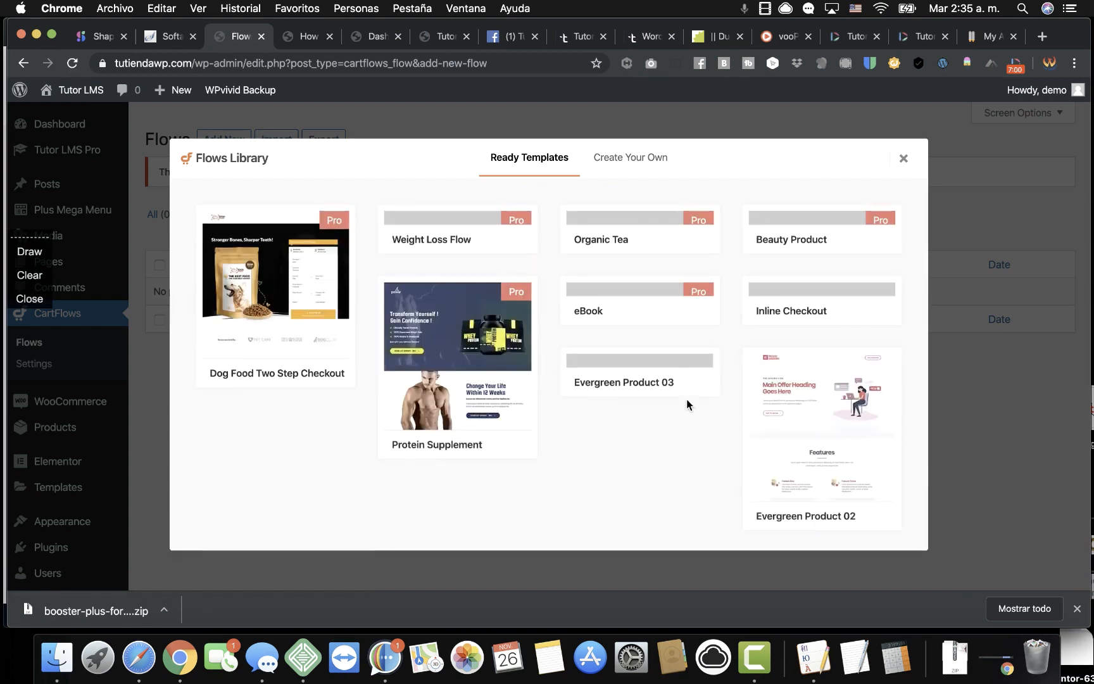
# Import the Evergreen Product 03 template from the Flows Library as a new flow.
pyautogui.scroll(-5, 686, 399)
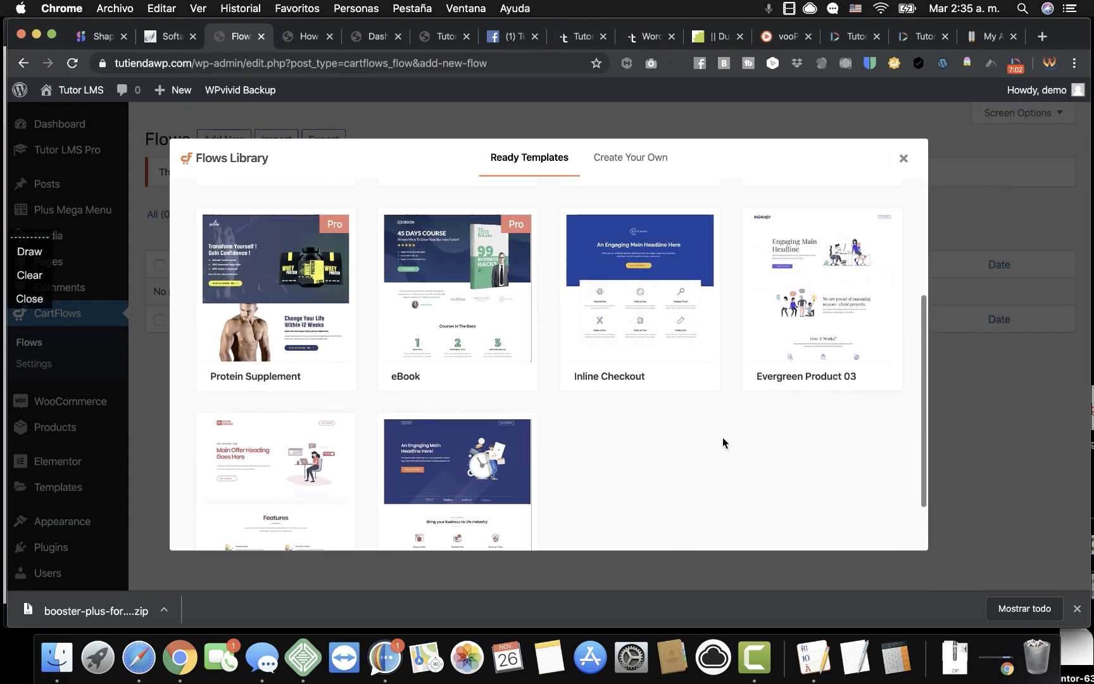
pyautogui.click(860, 379)
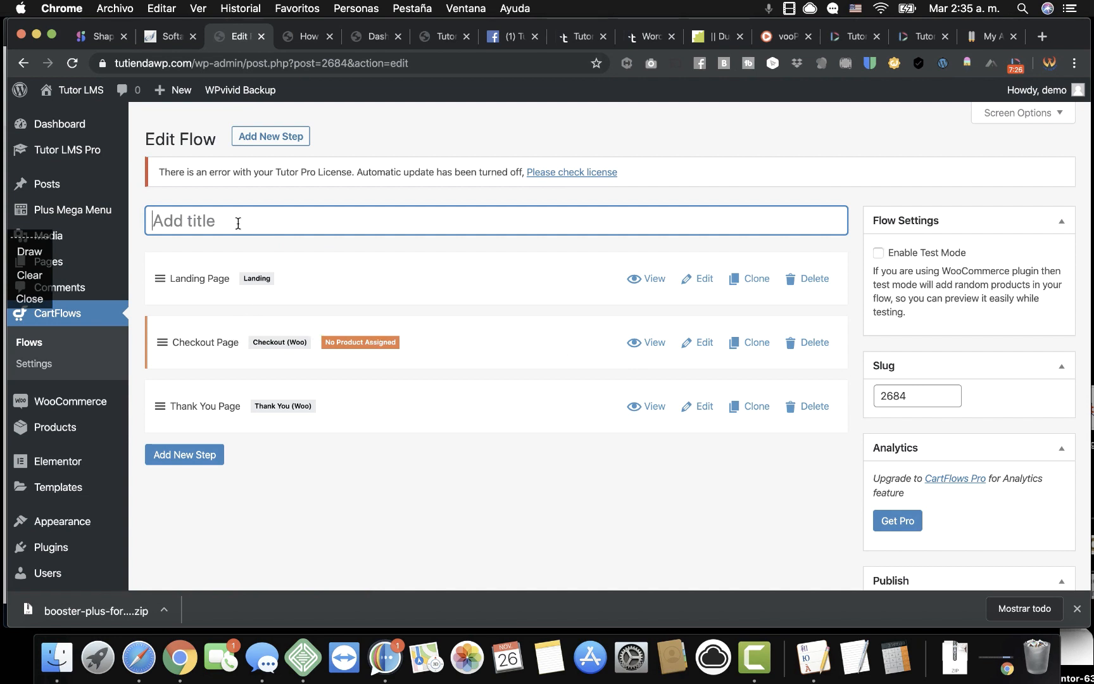
# Name the flow 'Tutor pro flow' and save it.
pyautogui.write('Tutor pro flow')
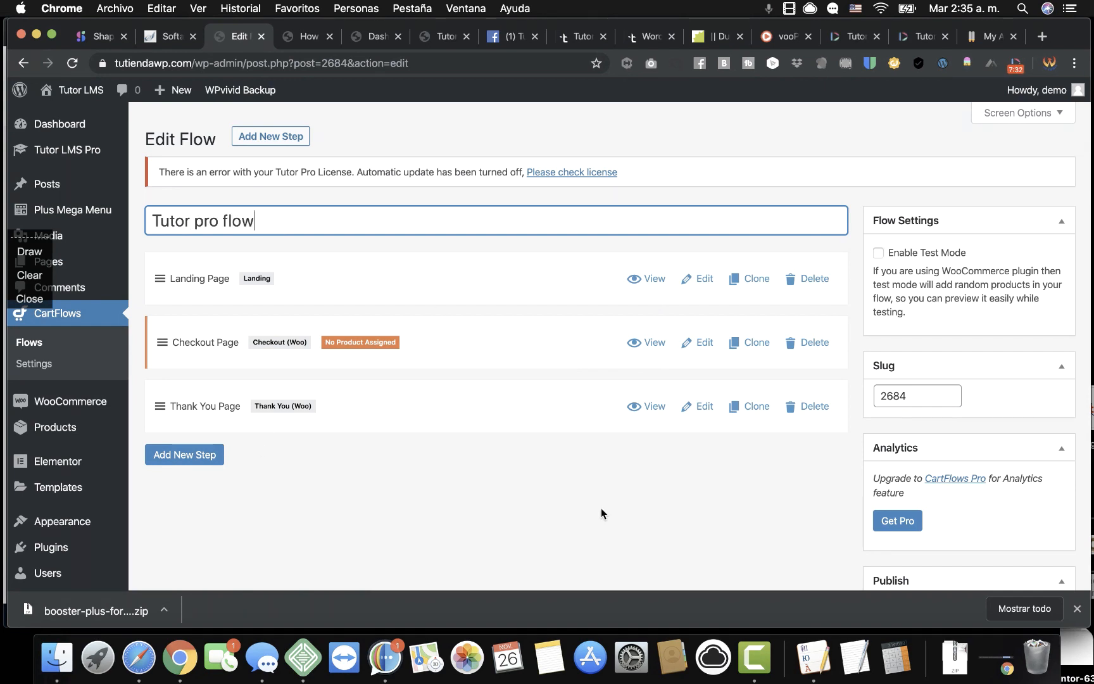
pyautogui.scroll(-5, 909, 430)
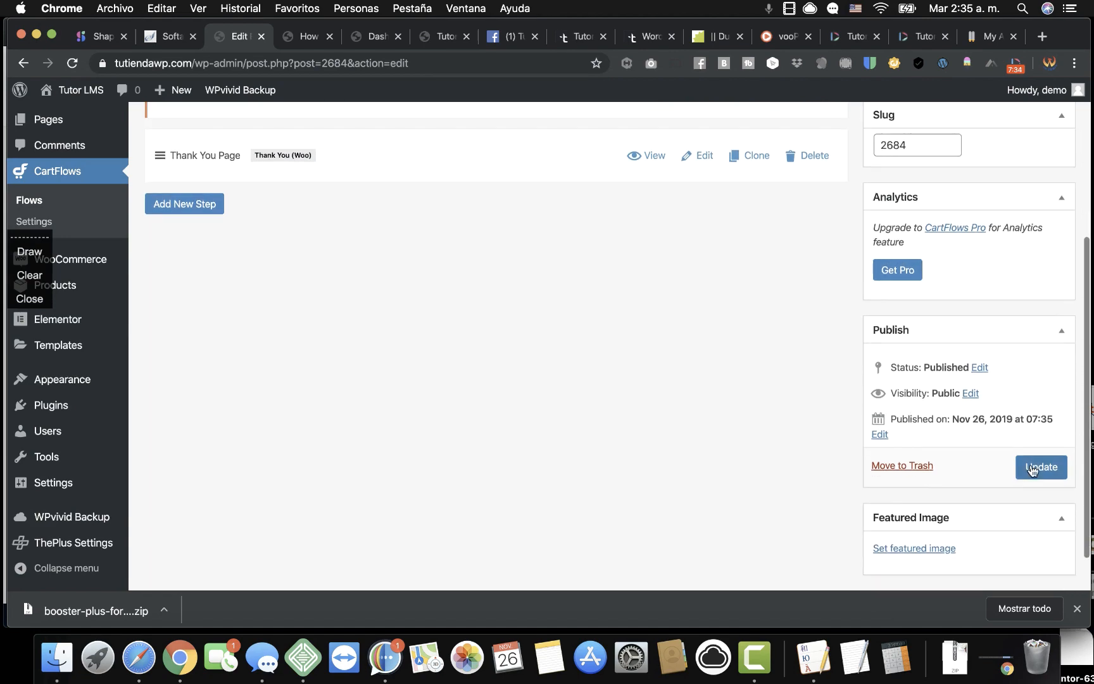
pyautogui.click(1043, 469)
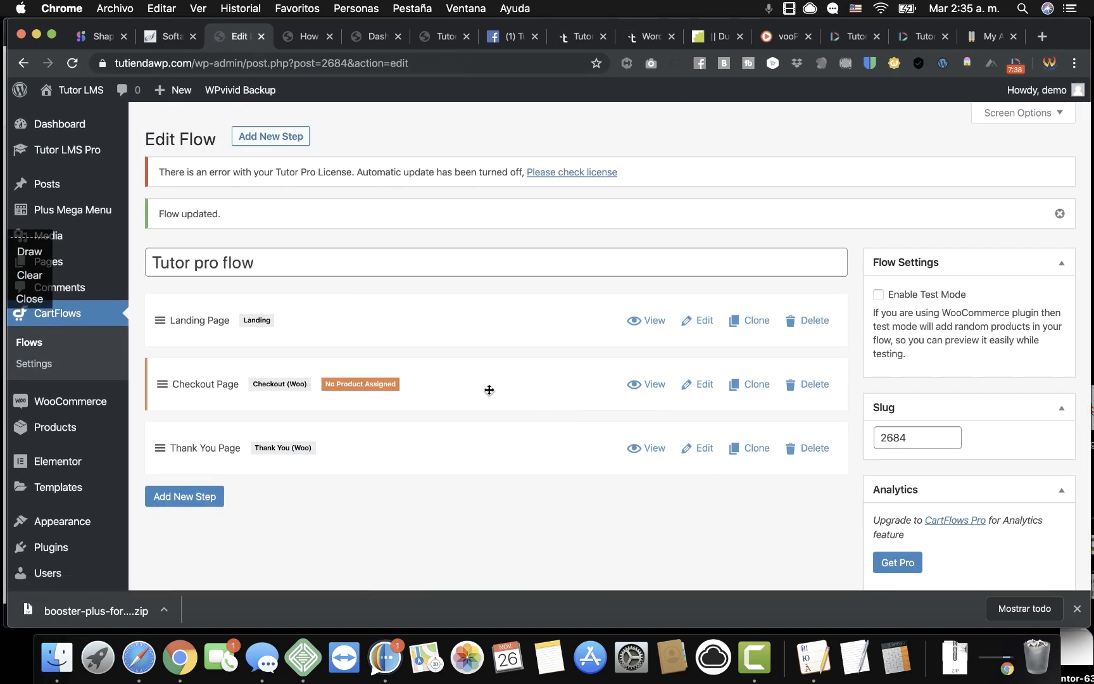
# Set the checkout step's primary colour to #ea0000.
pyautogui.click(697, 386)
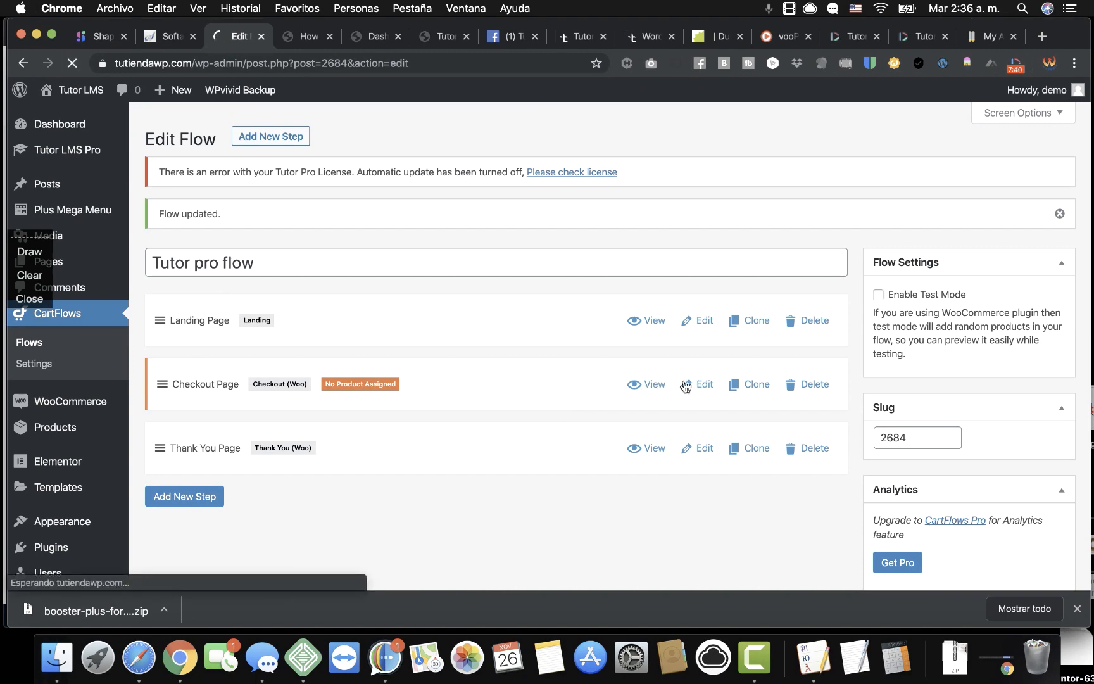
pyautogui.scroll(-10, 618, 462)
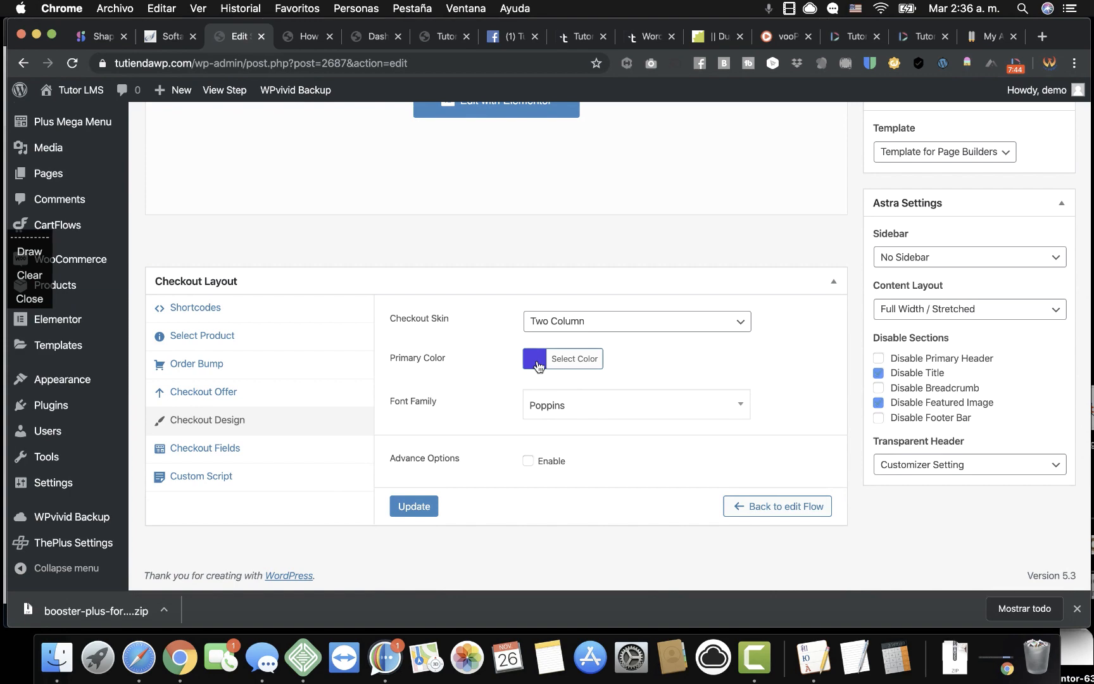
pyautogui.click(537, 361)
pyautogui.scroll(-5, 597, 498)
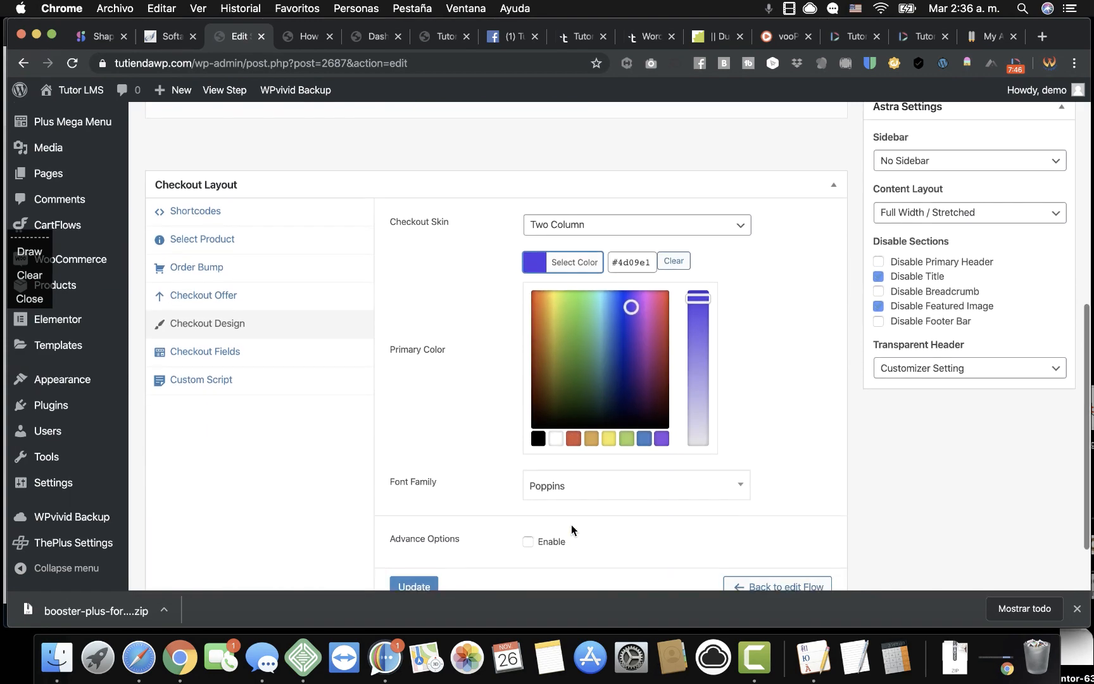
pyautogui.scroll(2, 571, 524)
pyautogui.doubleClick(635, 280)
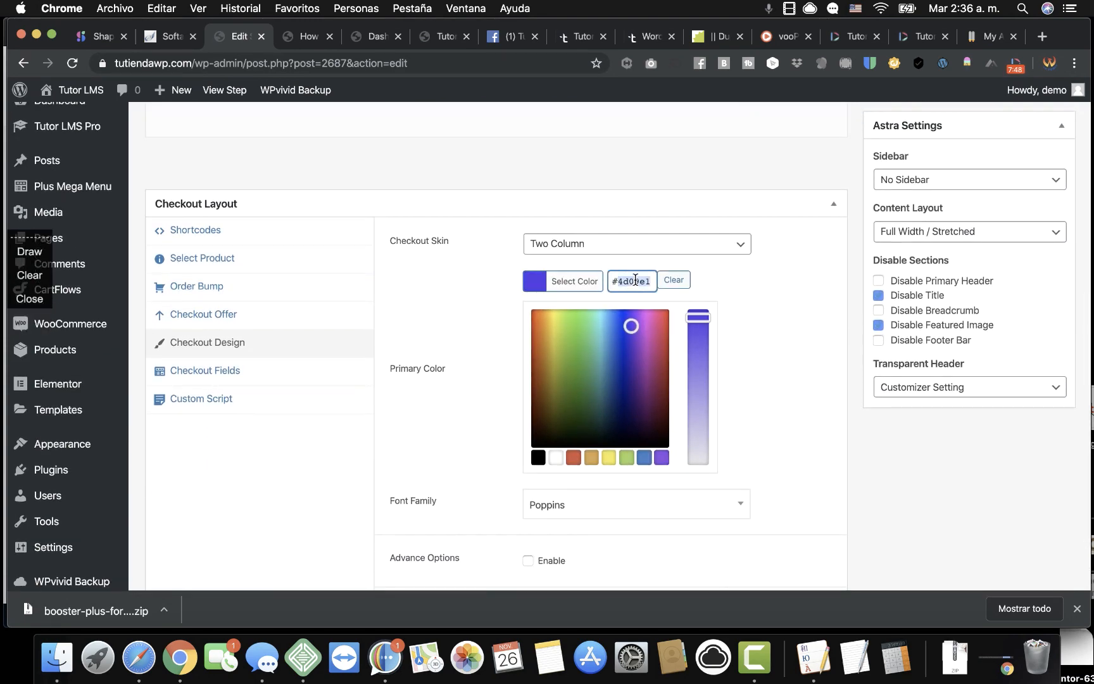
pyautogui.write('ea0000')
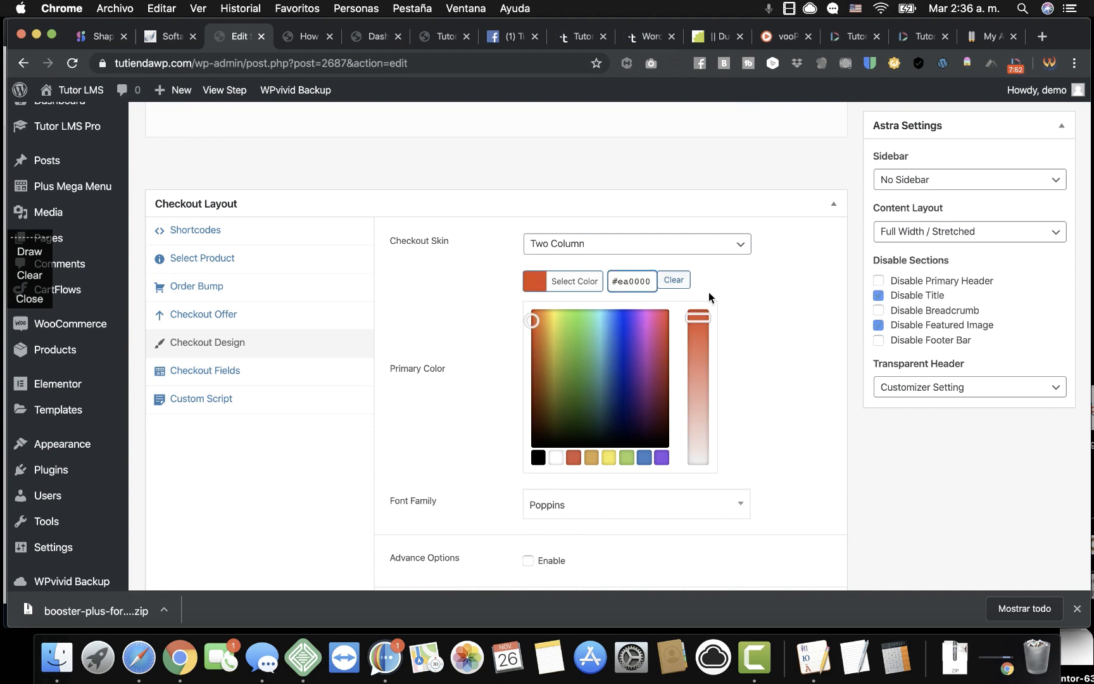
pyautogui.click(724, 304)
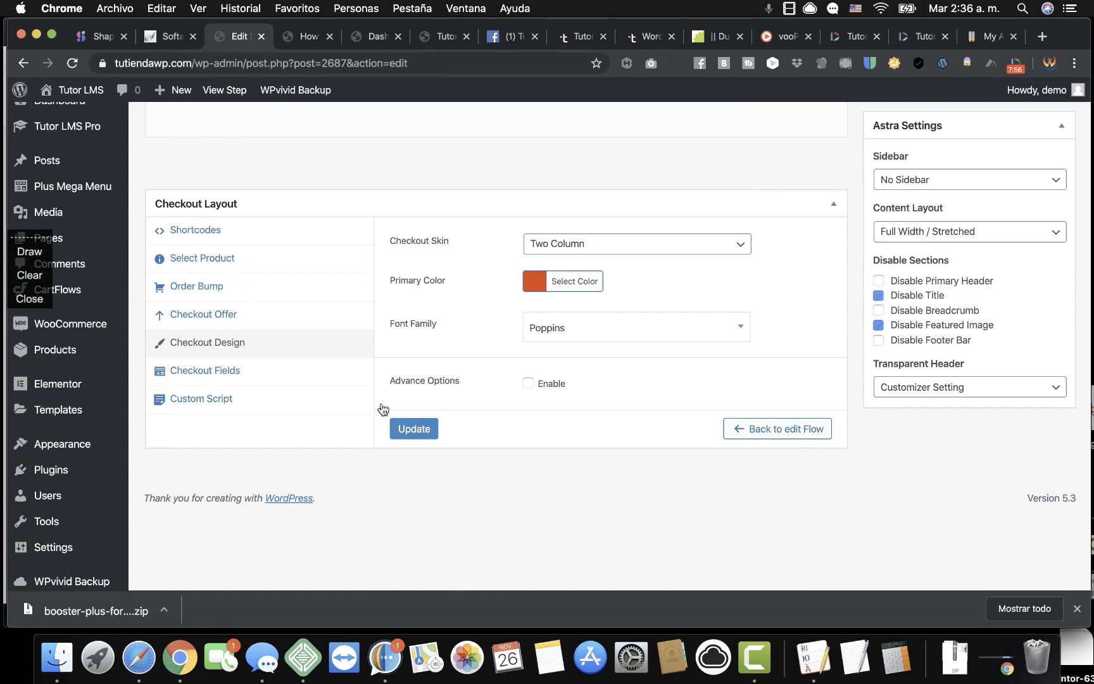
# Assign TutorLMS Pro as the checkout product and save the step.
pyautogui.click(212, 260)
pyautogui.click(456, 246)
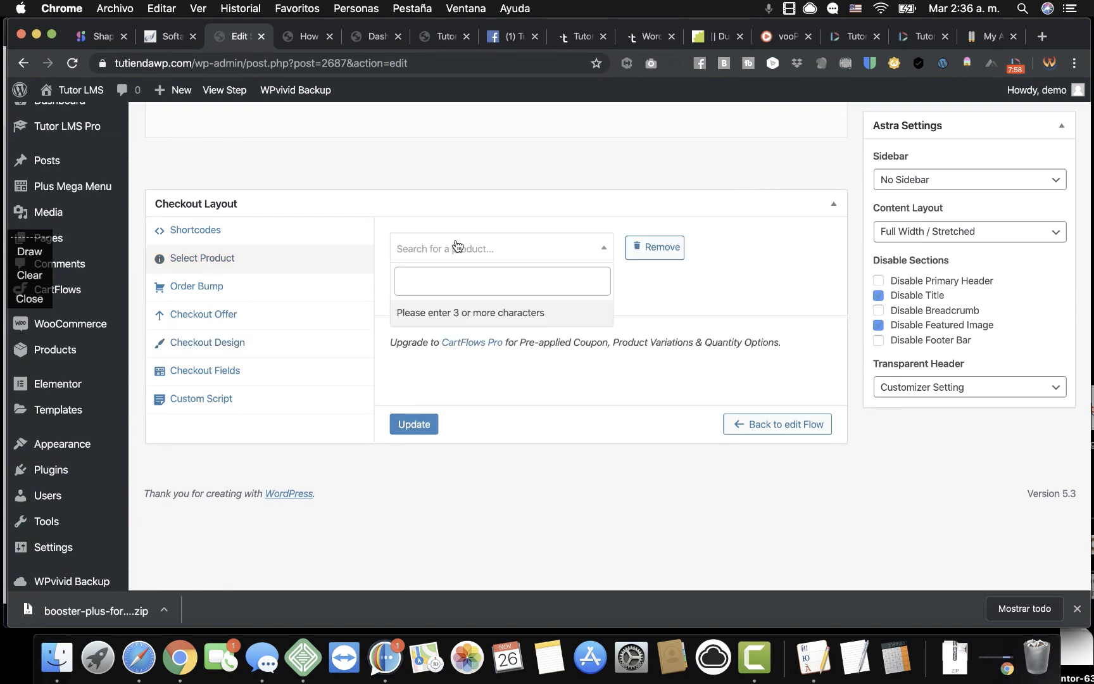
pyautogui.write('tuto')
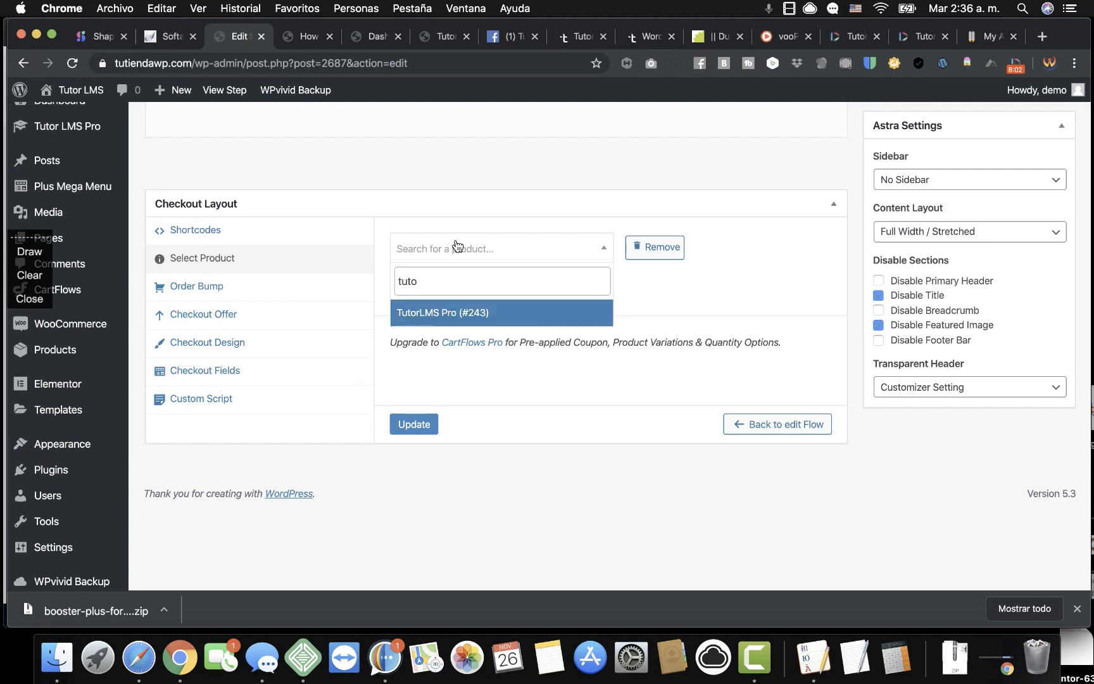
pyautogui.click(454, 313)
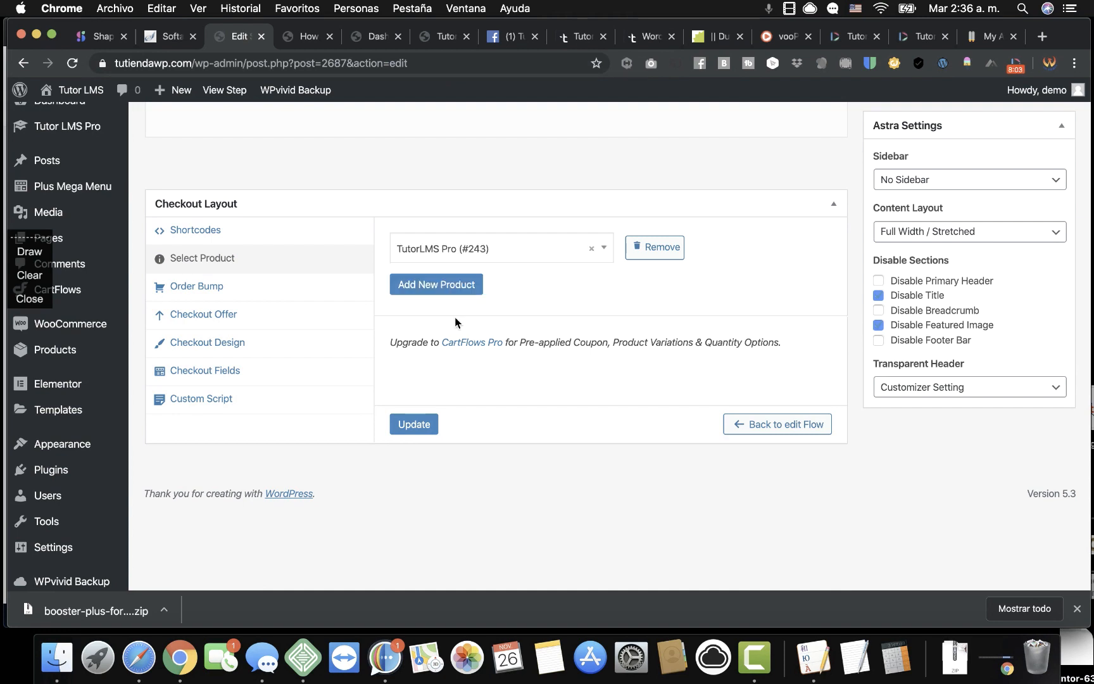
pyautogui.click(415, 428)
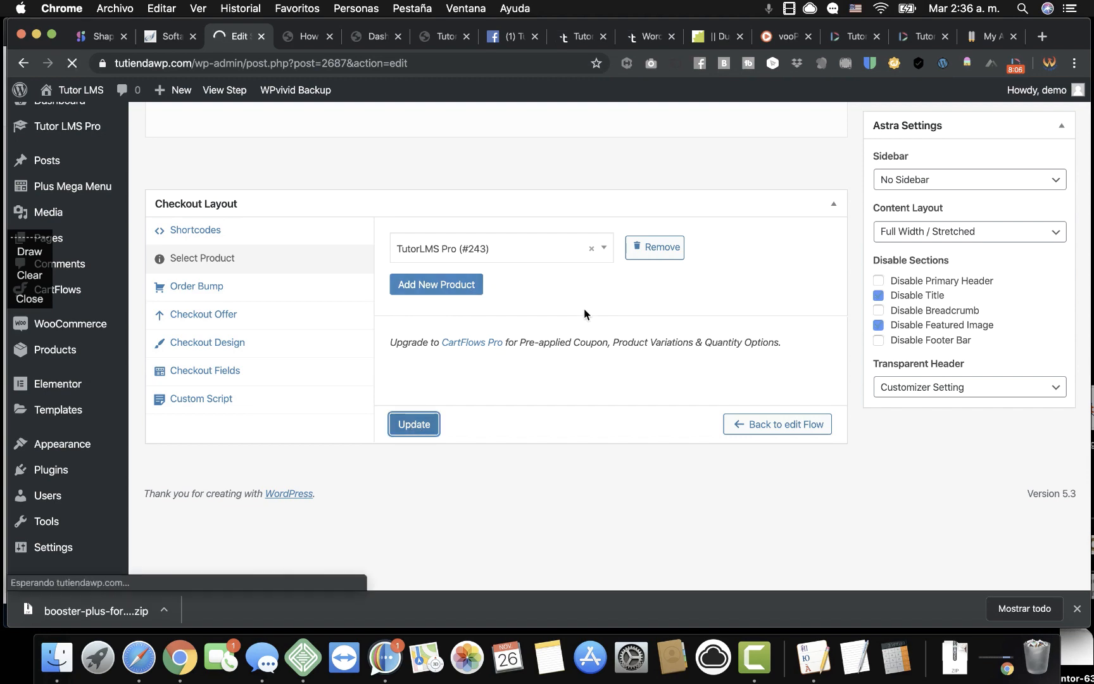
# Review the checkout's order bump, offer, design, fields and script settings, then save again.
pyautogui.scroll(-8, 547, 338)
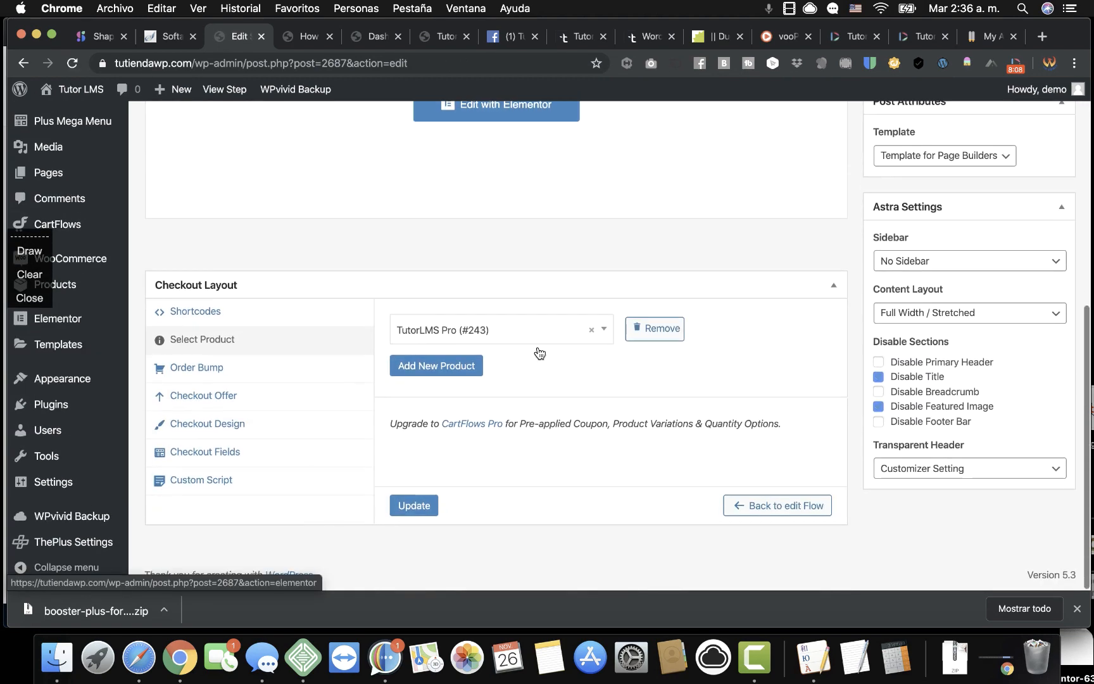
pyautogui.click(221, 370)
pyautogui.click(226, 398)
pyautogui.click(228, 422)
pyautogui.click(228, 452)
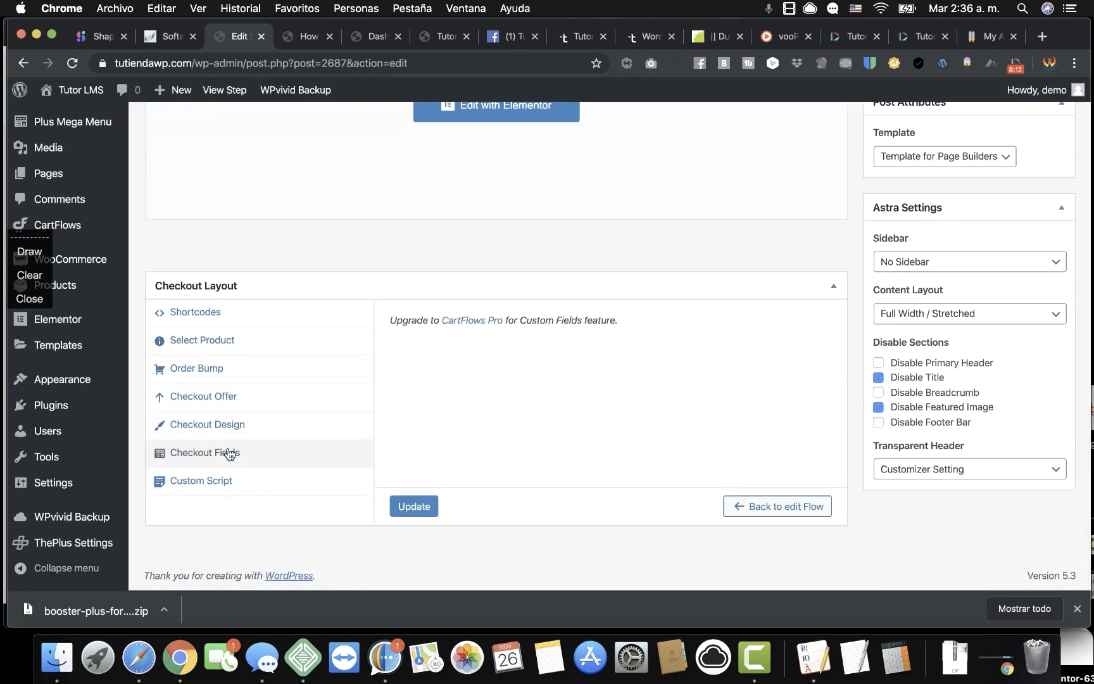
pyautogui.click(232, 485)
pyautogui.click(238, 452)
pyautogui.click(238, 323)
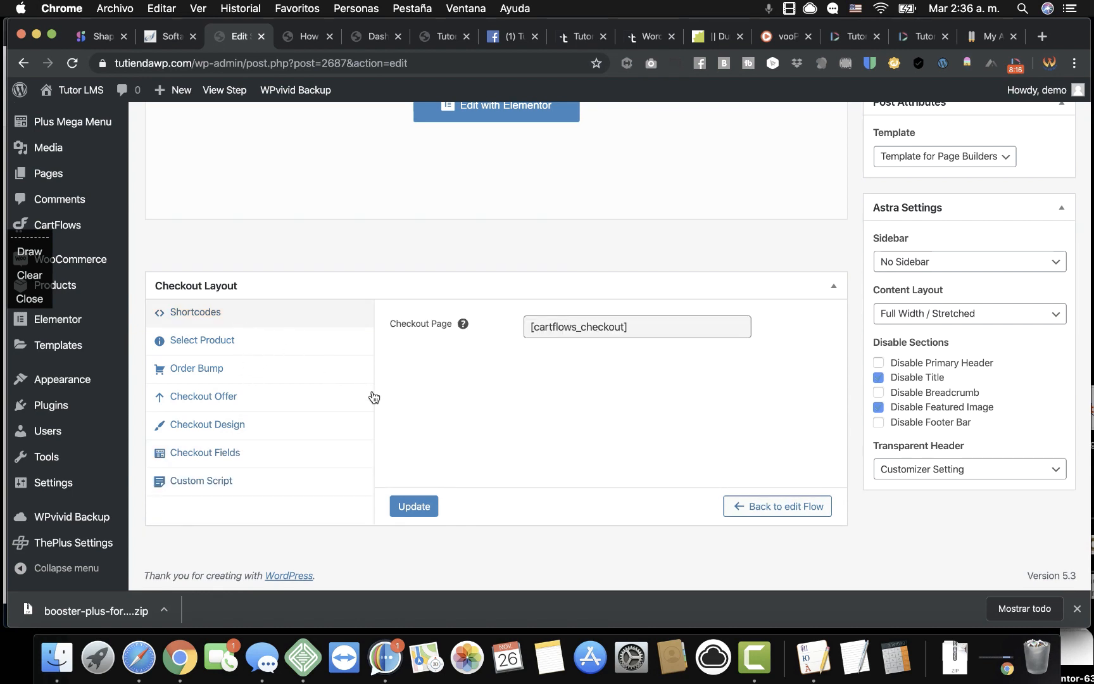
pyautogui.click(249, 347)
pyautogui.click(249, 366)
pyautogui.click(249, 408)
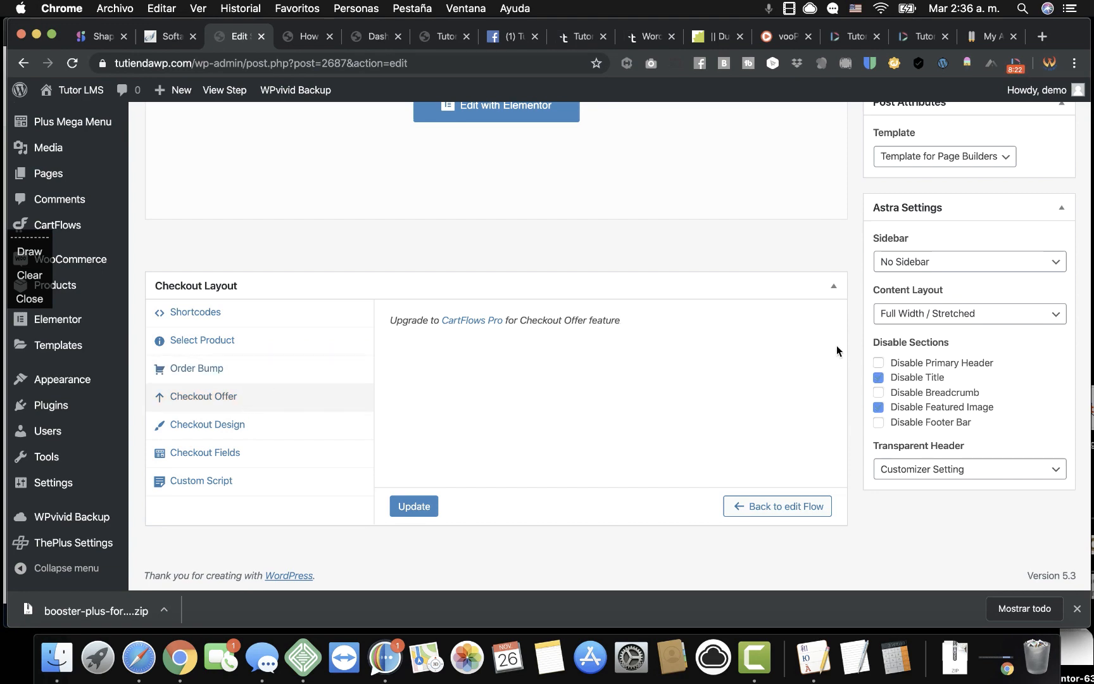
pyautogui.scroll(6, 842, 349)
pyautogui.click(1028, 404)
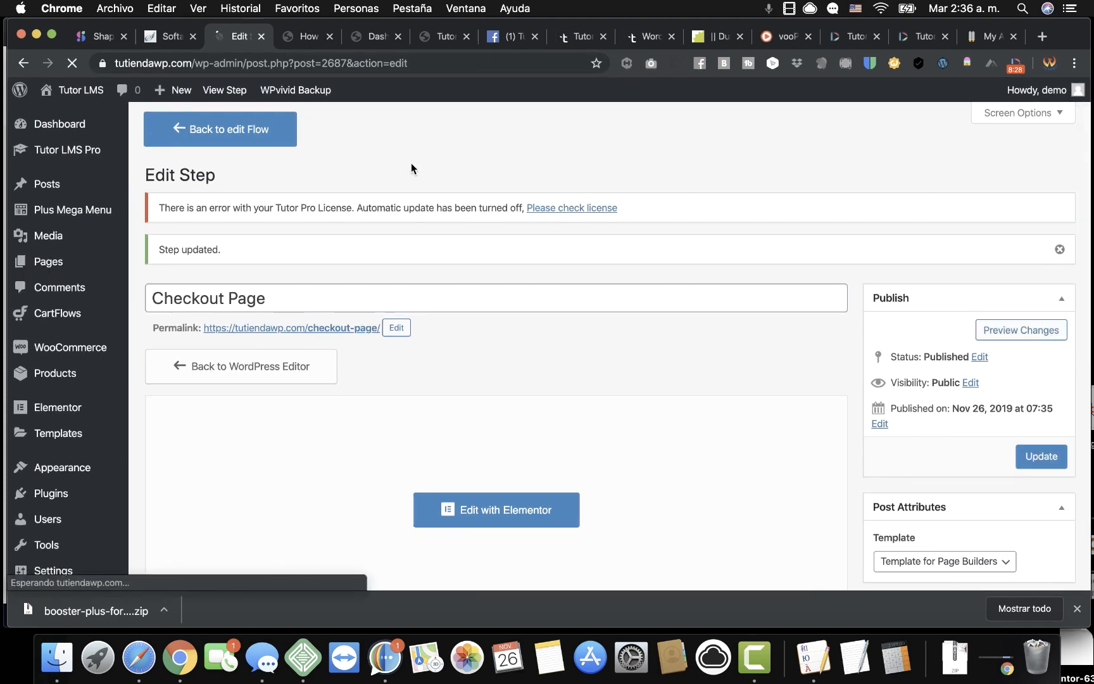
# Open the flow's Landing Page step in Elementor, then switch to the Purchase History dashboard.
pyautogui.click(271, 147)
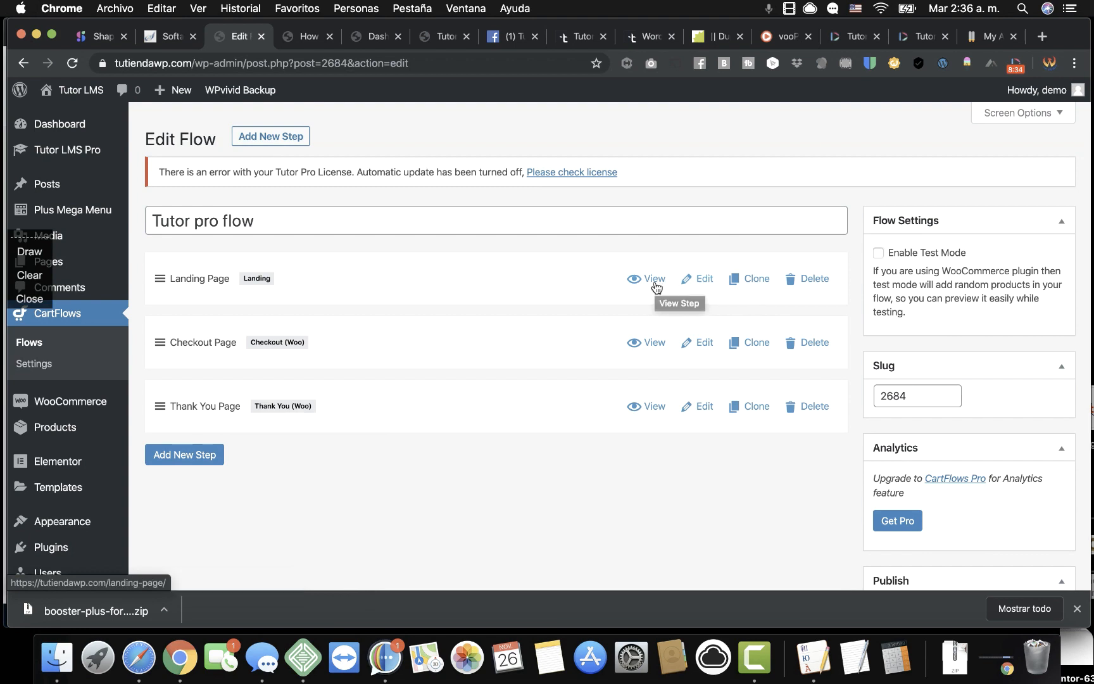
pyautogui.click(704, 279)
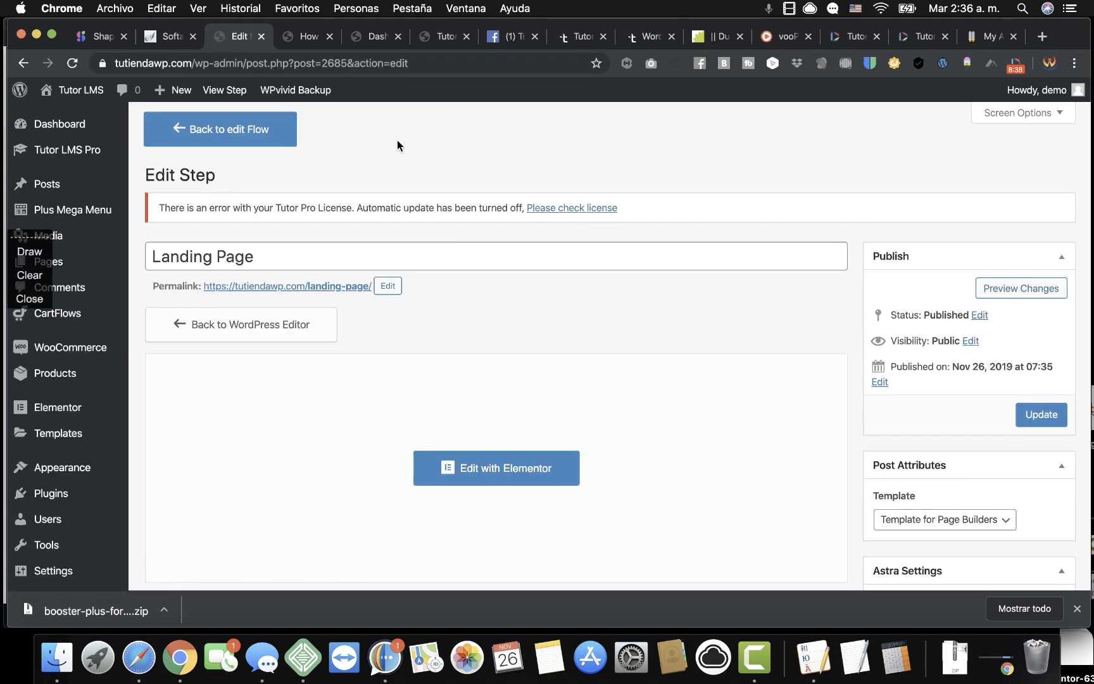
pyautogui.scroll(-5, 501, 314)
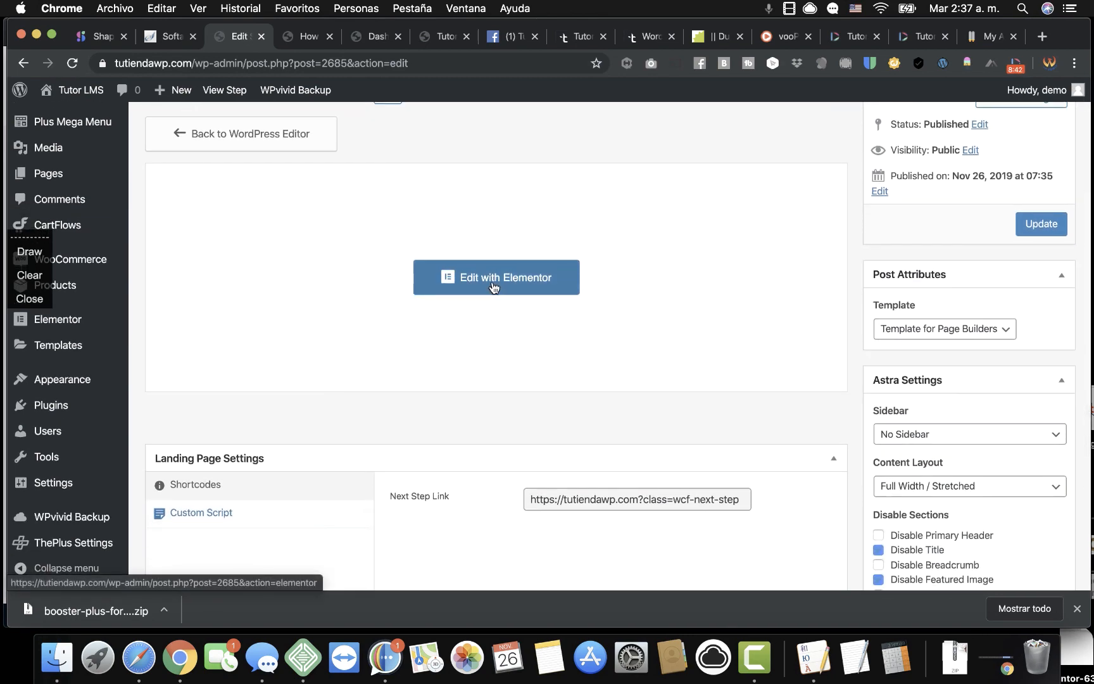
pyautogui.click(493, 288)
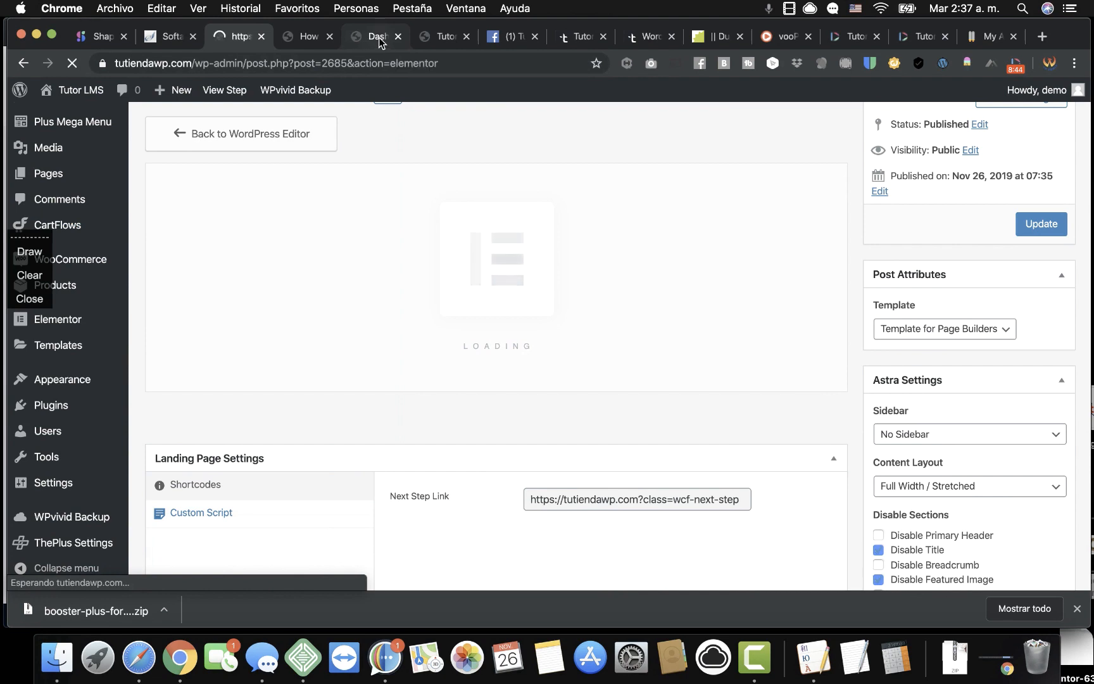
pyautogui.click(378, 37)
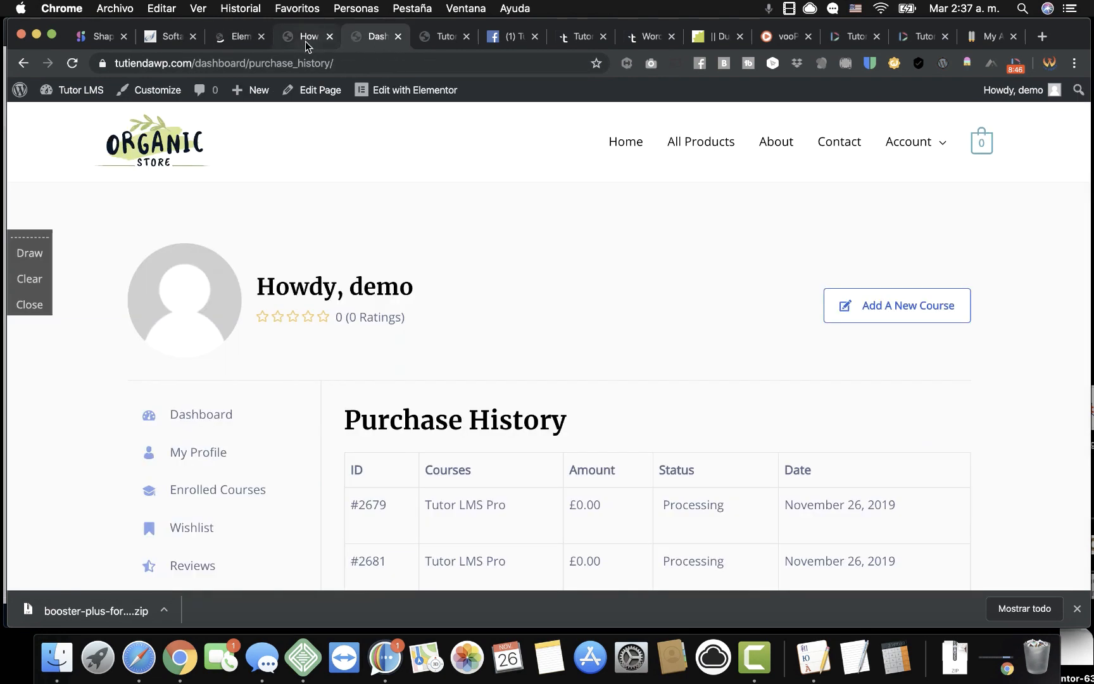
# In Safari, find the TutorLMS Pro product page on page two of the store's All Products.
pyautogui.click(398, 36)
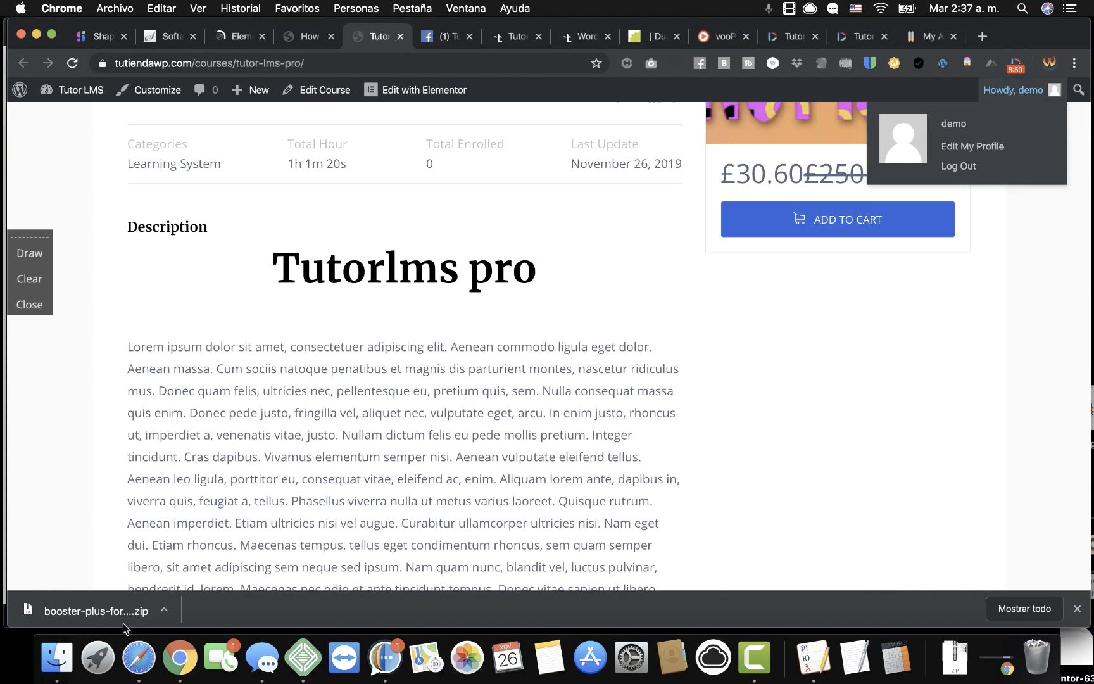
pyautogui.click(138, 657)
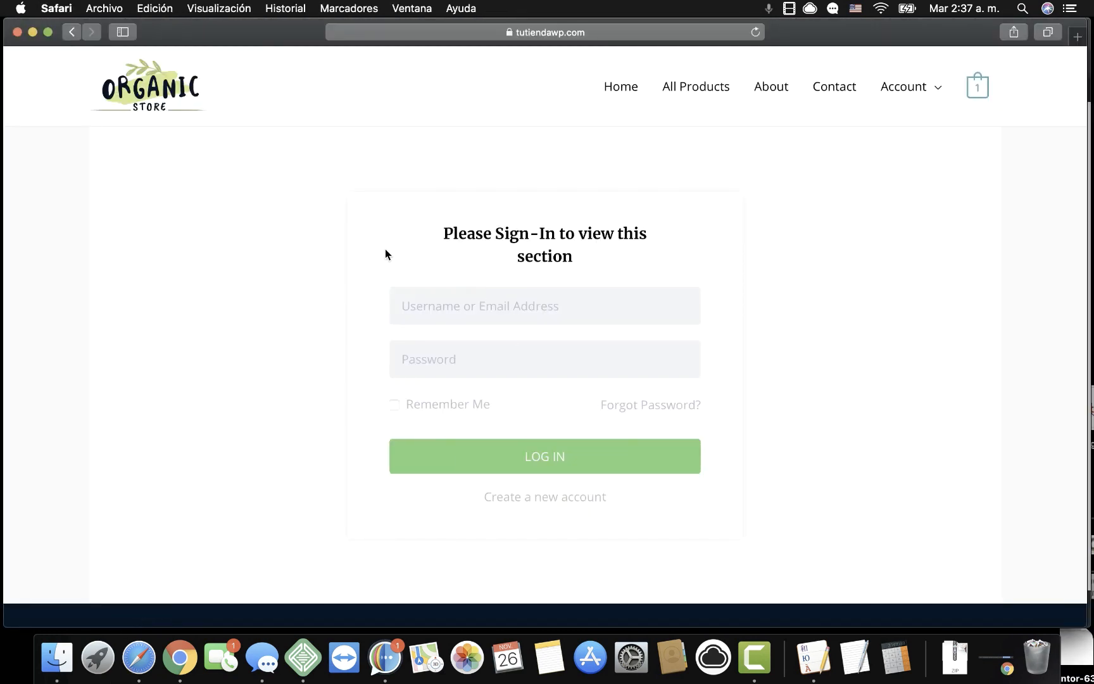
pyautogui.click(705, 92)
pyautogui.scroll(-15, 757, 337)
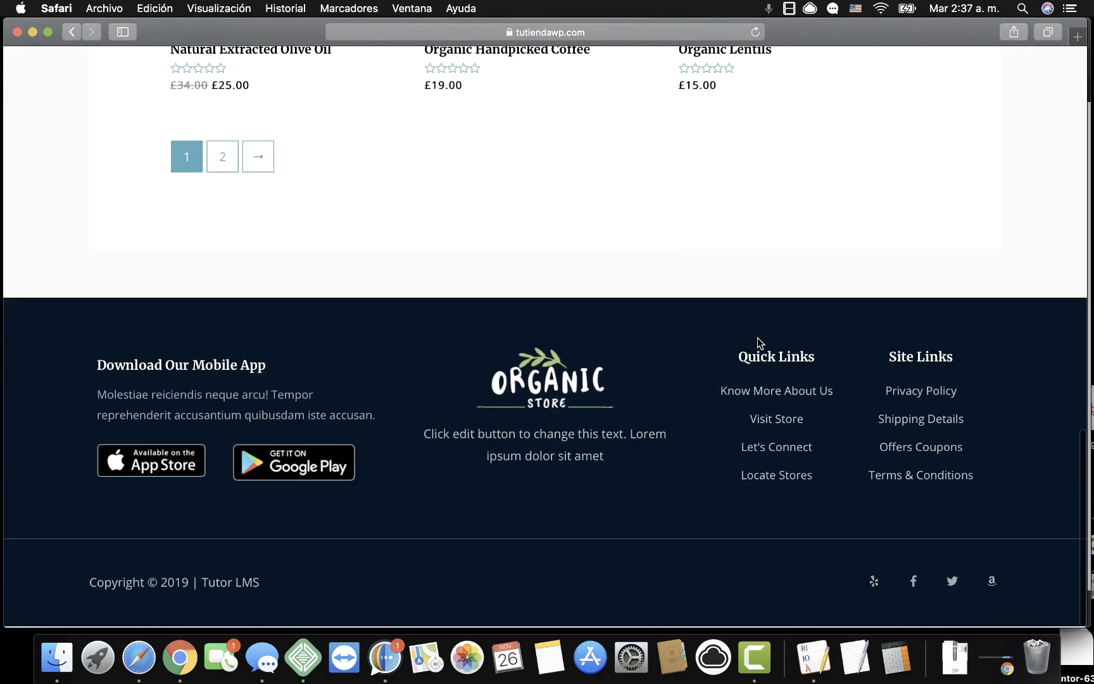
pyautogui.scroll(2, 760, 344)
pyautogui.click(223, 285)
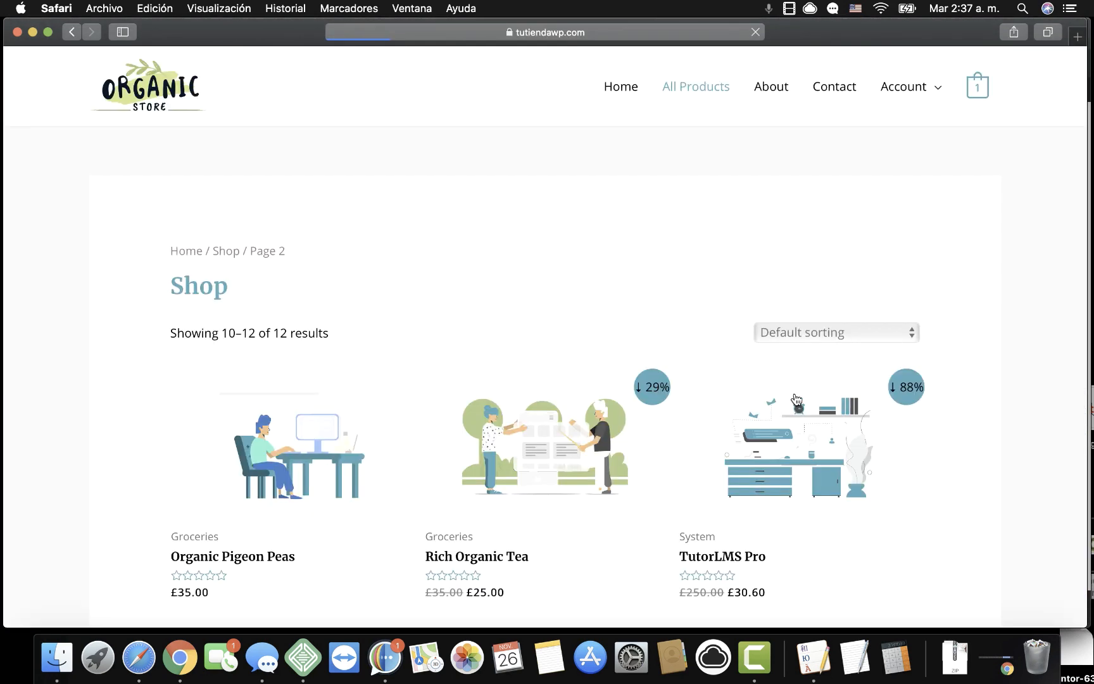
pyautogui.scroll(-2, 794, 392)
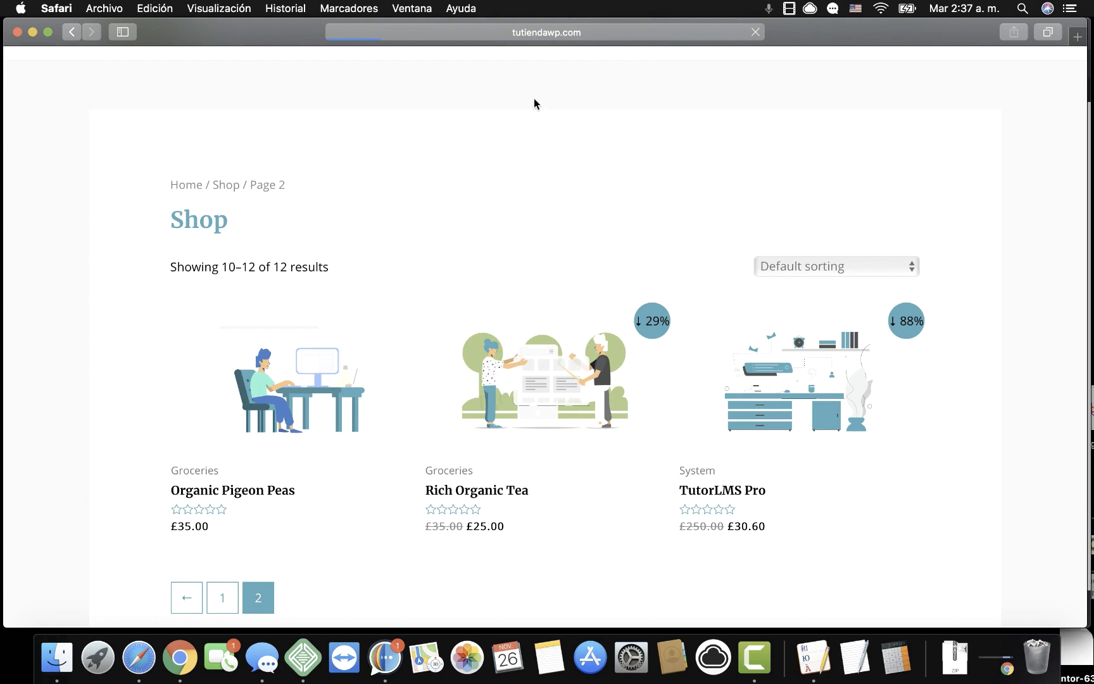
# Copy the TutorLMS Pro product page address and return to Chrome.
pyautogui.click(467, 35)
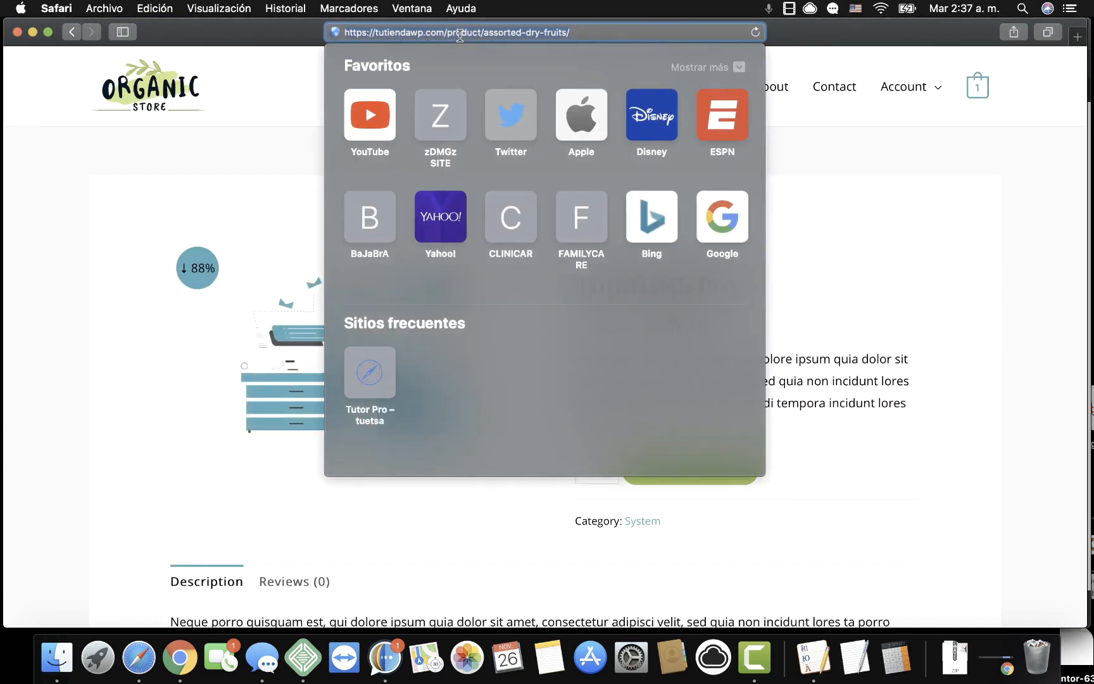
pyautogui.rightClick(448, 32)
pyautogui.click(476, 56)
pyautogui.click(188, 478)
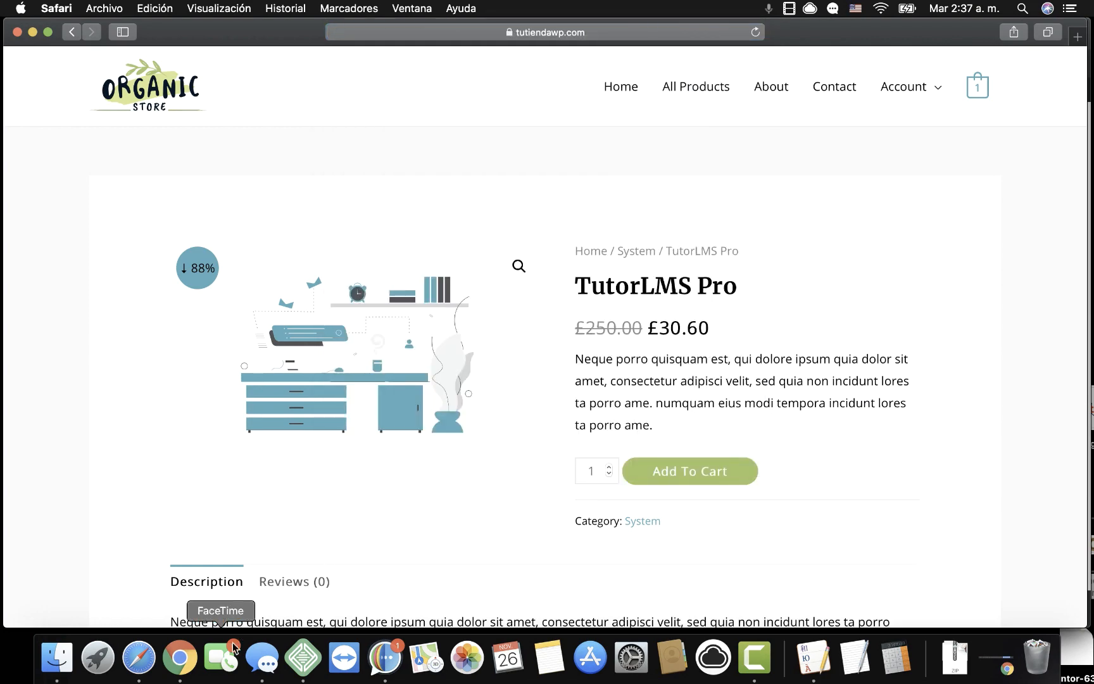
pyautogui.click(190, 669)
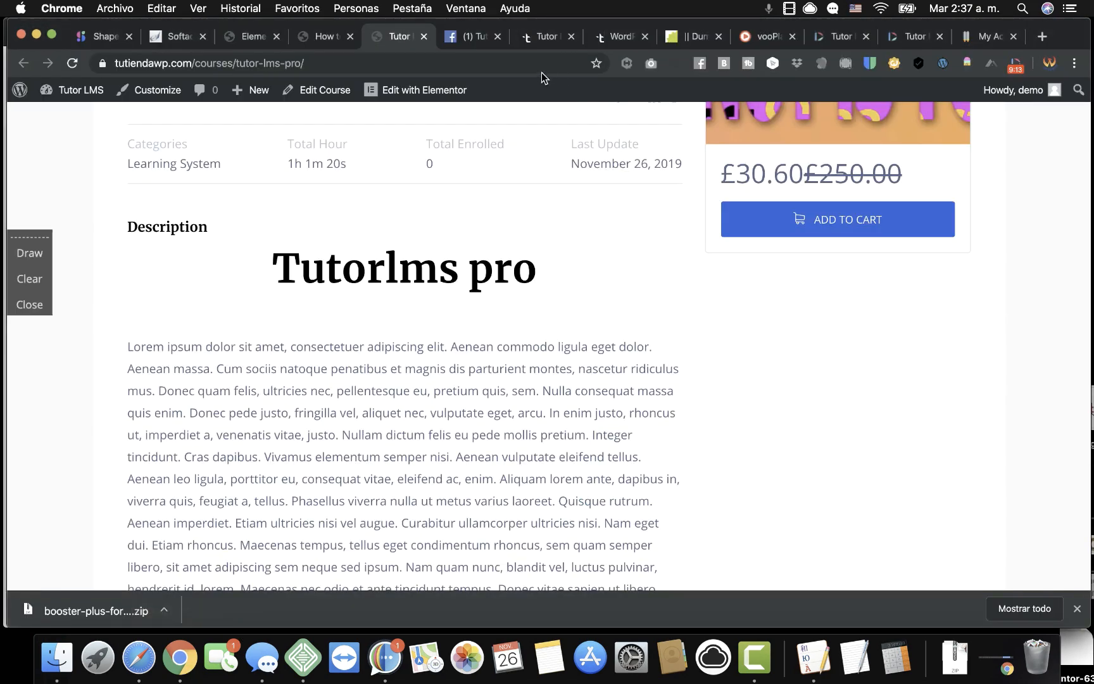
# Relabel the hero button 'Buy it now' and link it to the TutorLMS Pro product URL.
pyautogui.click(323, 37)
pyautogui.click(251, 38)
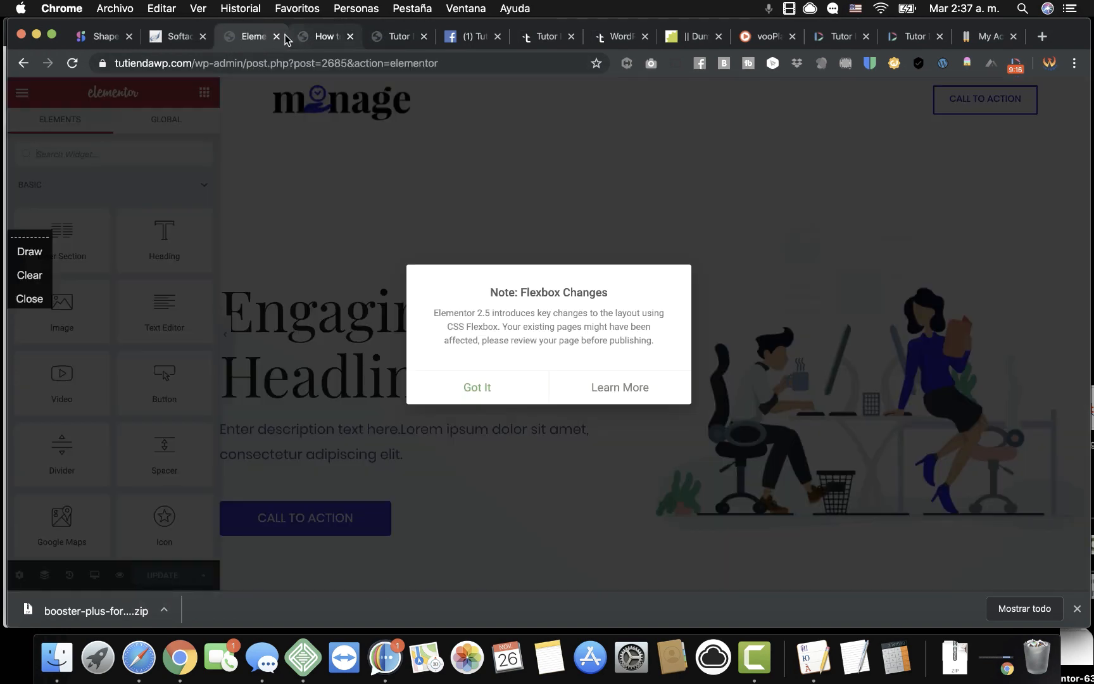
pyautogui.click(482, 383)
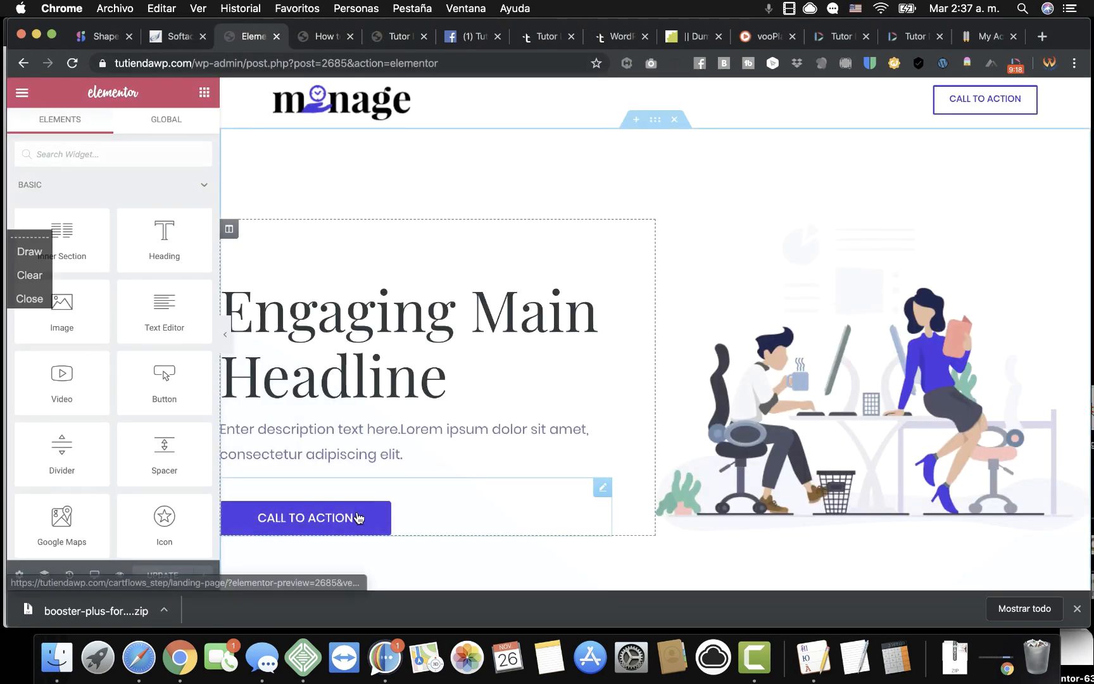
pyautogui.click(332, 521)
pyautogui.tripleClick(157, 257)
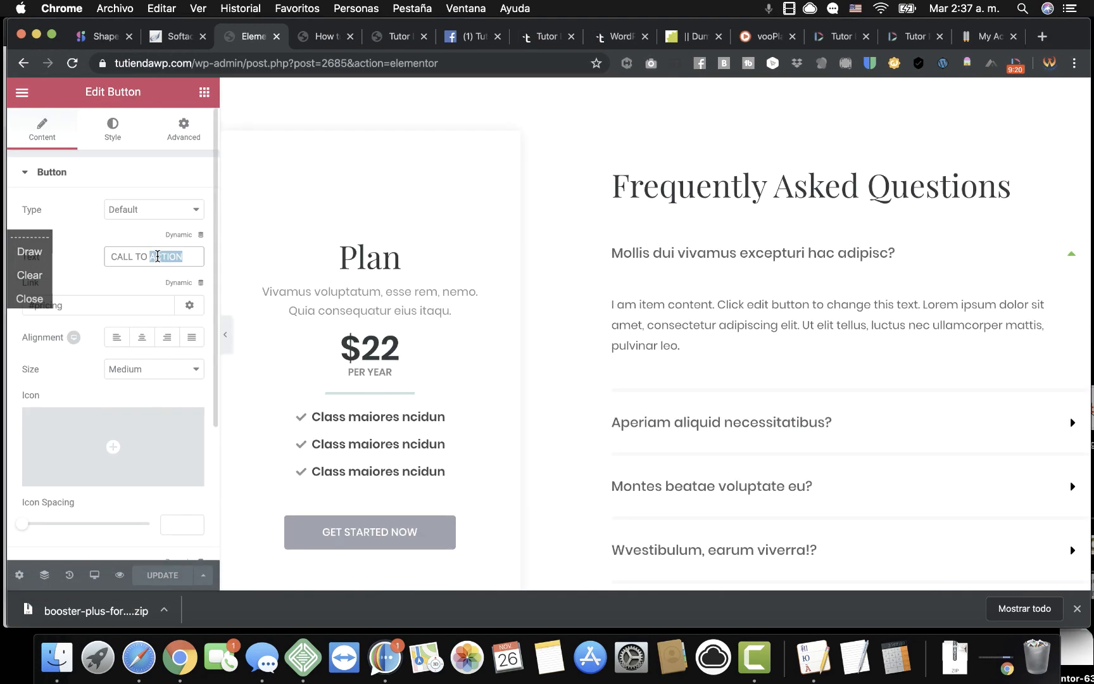
pyautogui.write('Buy it now')
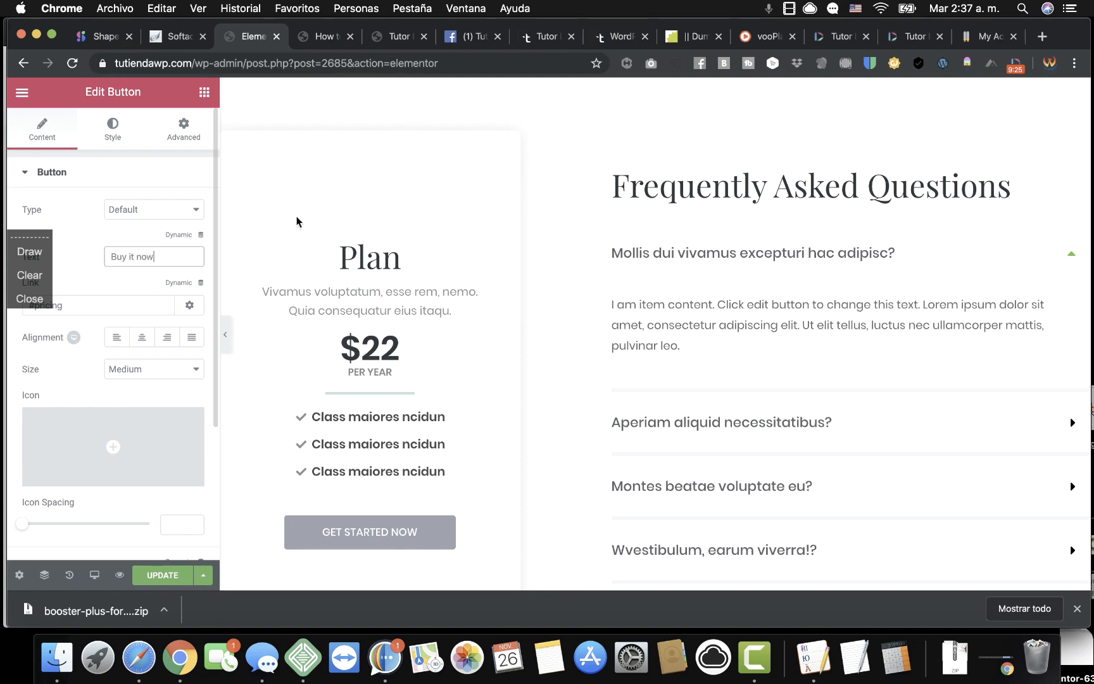
pyautogui.scroll(15, 398, 243)
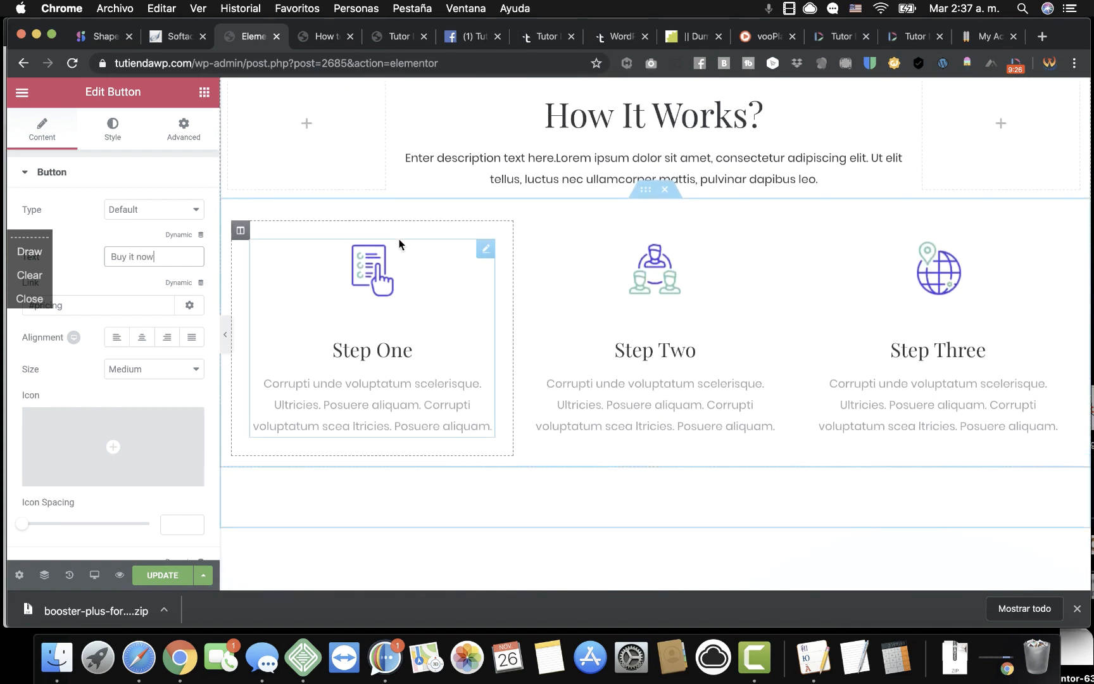
pyautogui.doubleClick(85, 309)
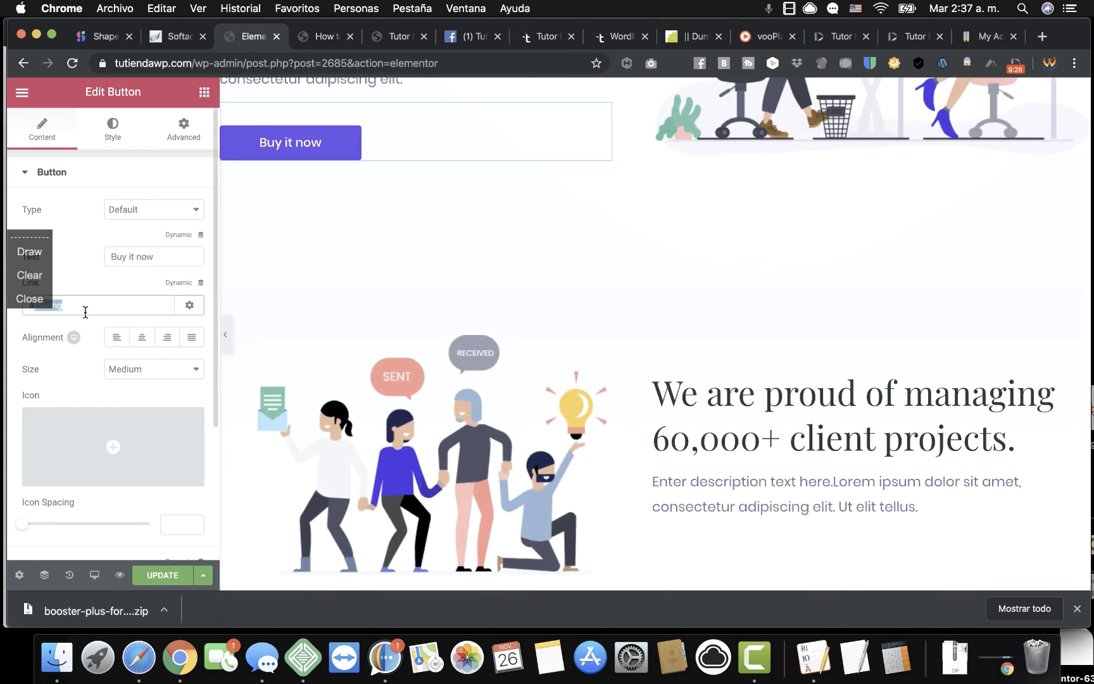
pyautogui.rightClick(87, 310)
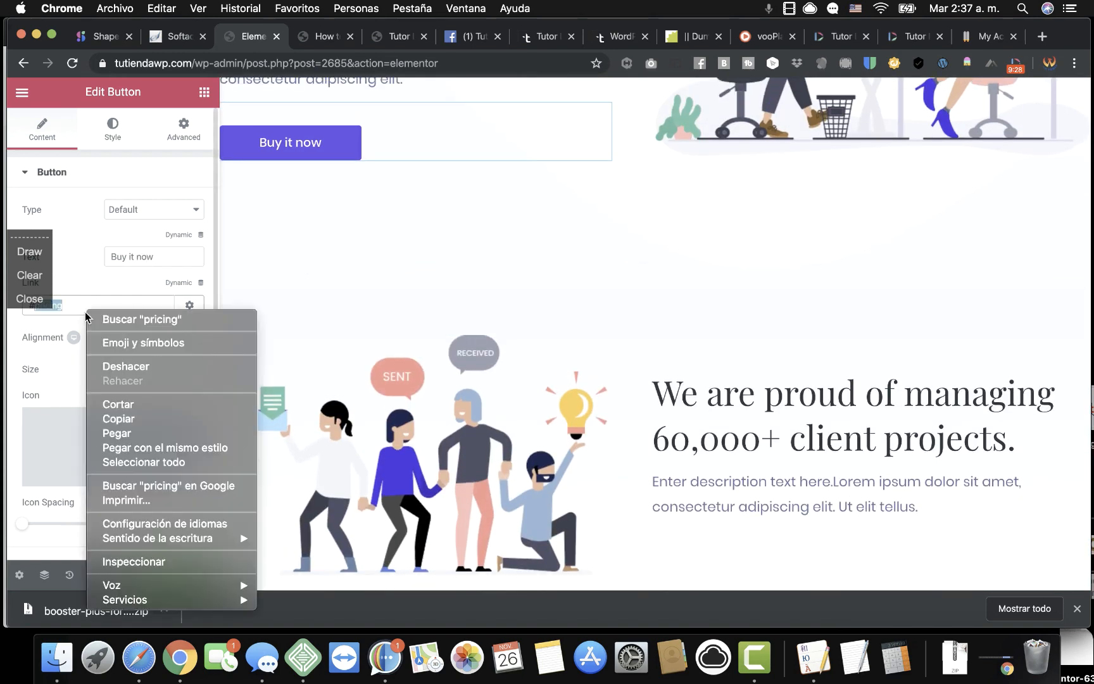
pyautogui.click(178, 449)
pyautogui.press('BackSpace')
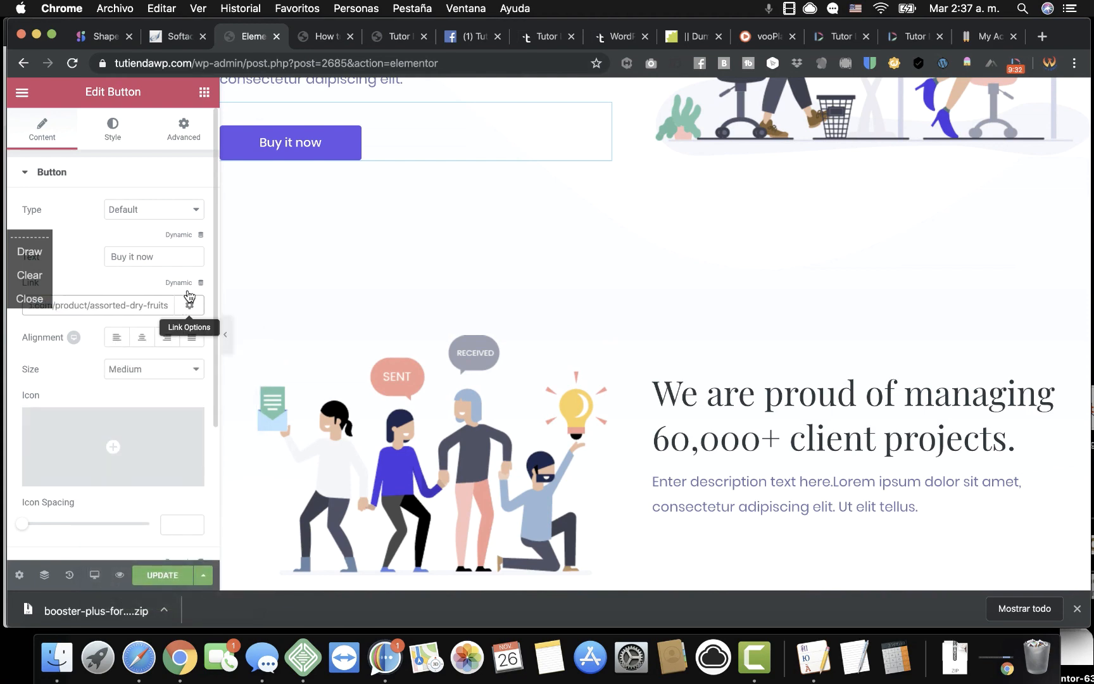
pyautogui.scroll(5, 407, 257)
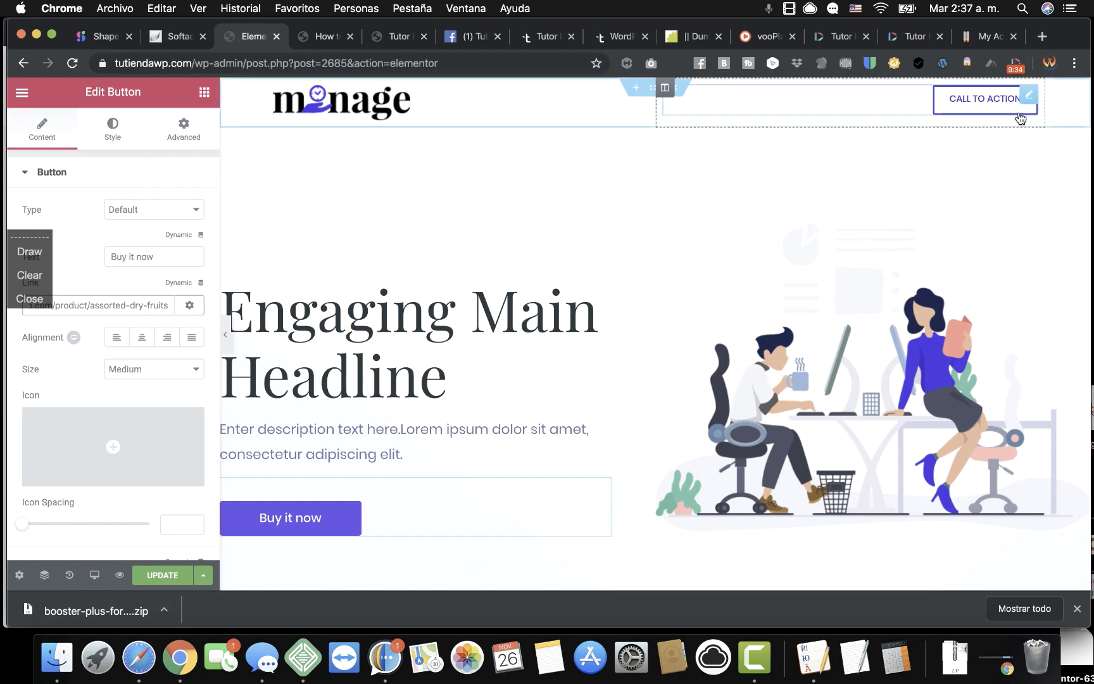
# Link the header button to the product page, label it 'Buy it now', and save.
pyautogui.click(985, 99)
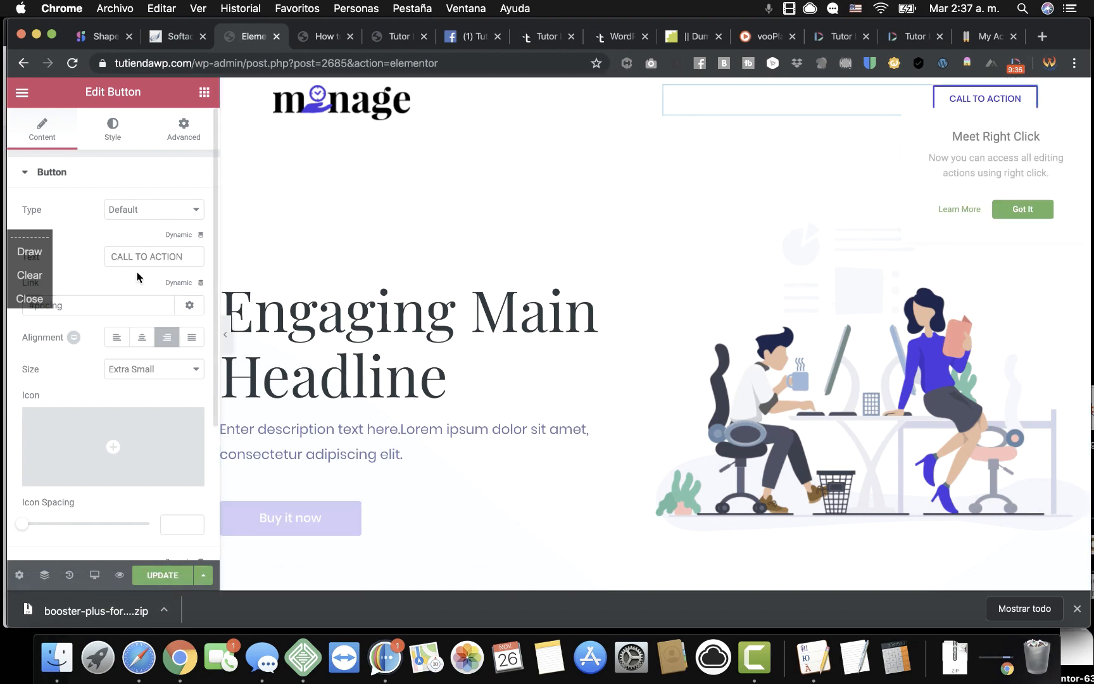
pyautogui.doubleClick(122, 311)
pyautogui.rightClick(122, 315)
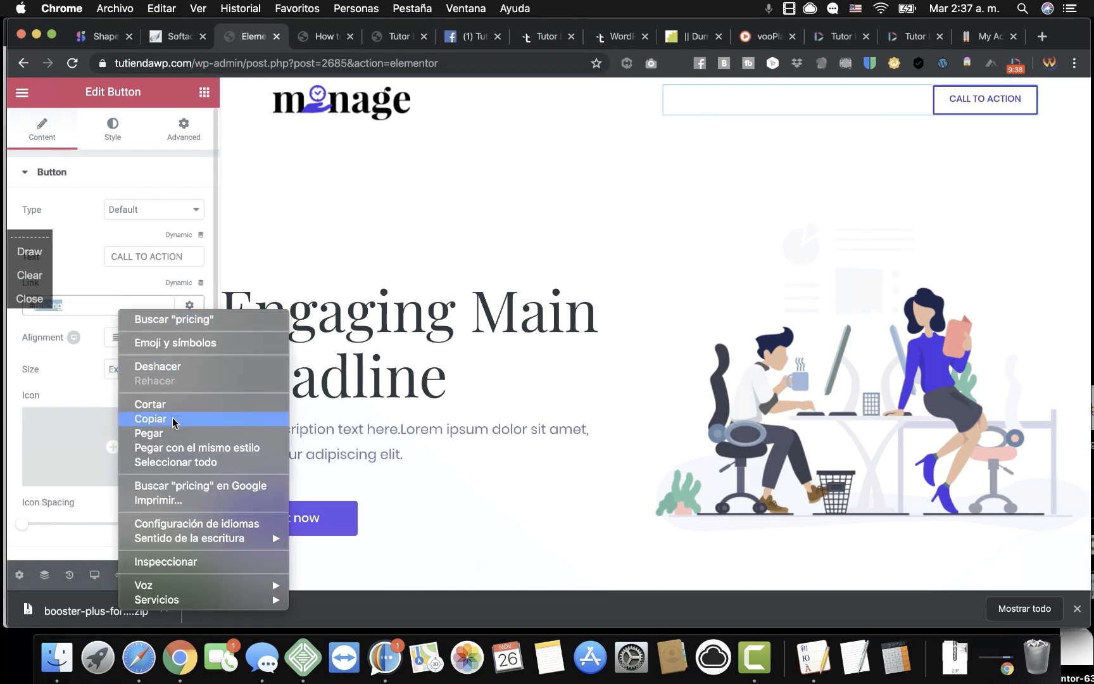
pyautogui.click(176, 447)
pyautogui.tripleClick(158, 258)
pyautogui.write('Bu')
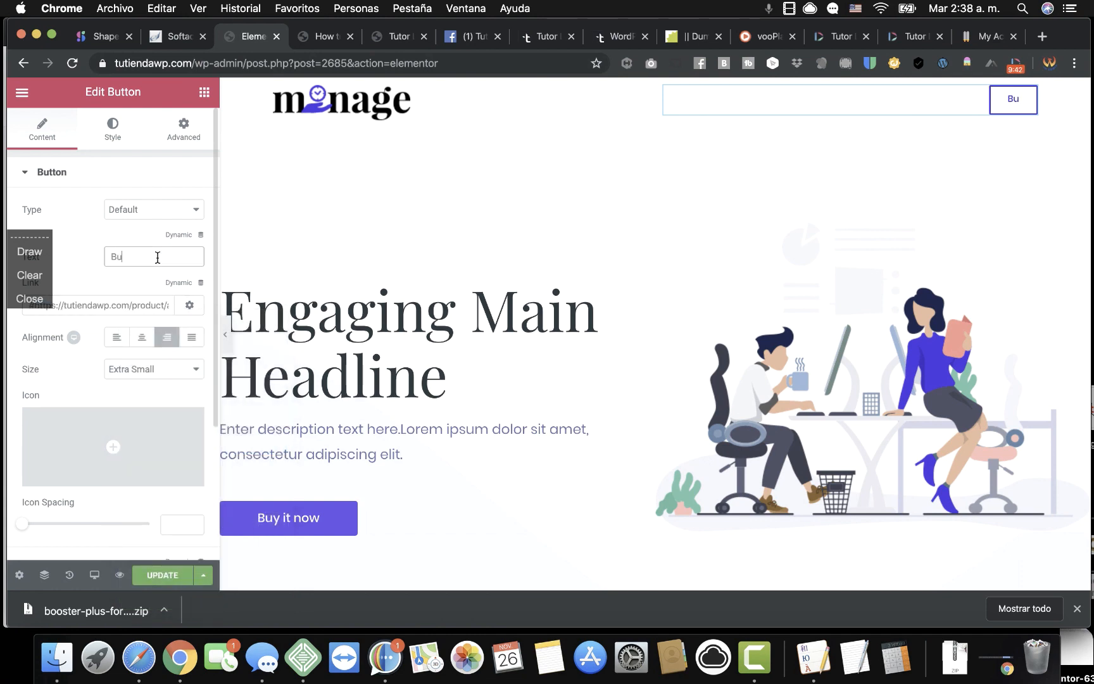
pyautogui.write('y it now')
pyautogui.click(169, 572)
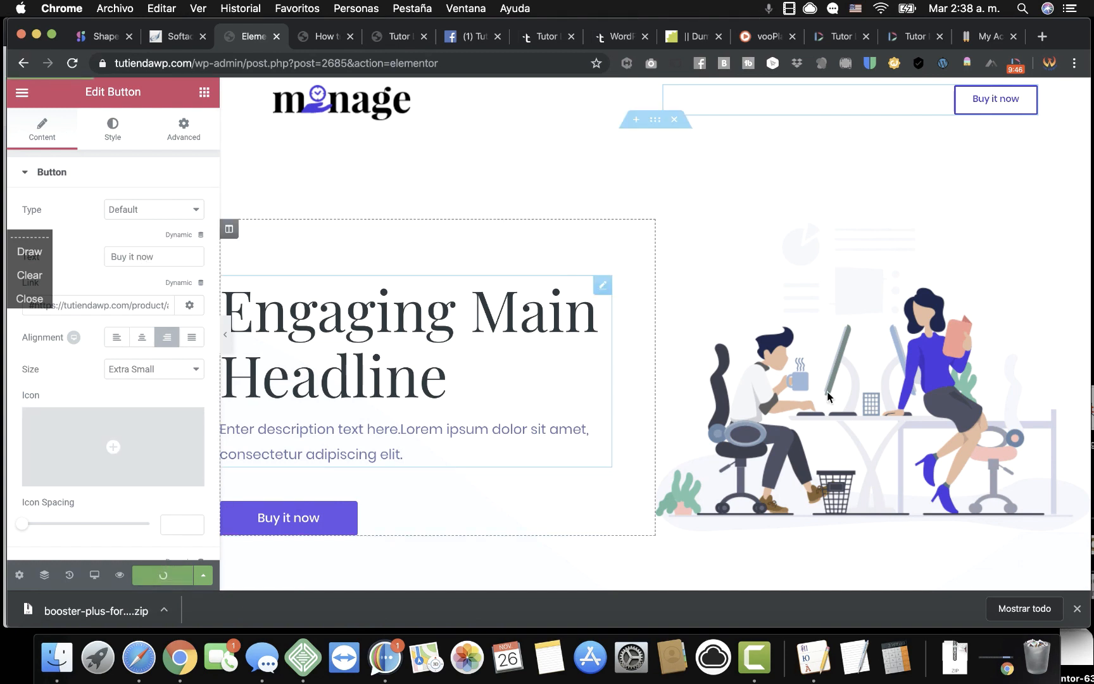
pyautogui.click(882, 349)
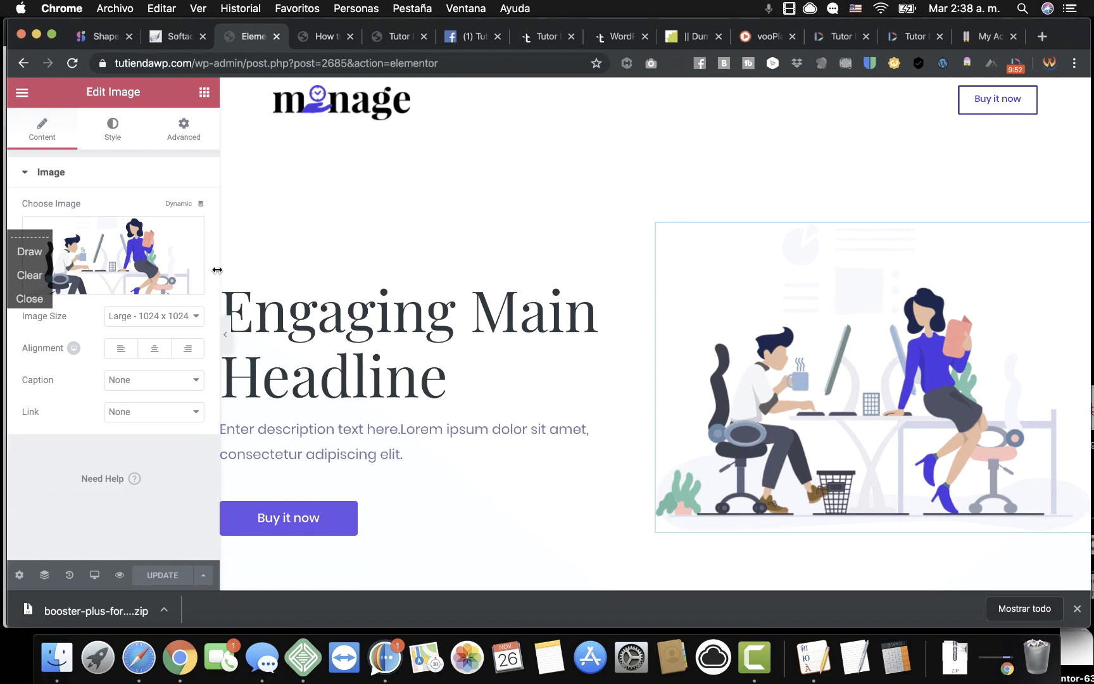
# Try Delivery-male.svg as the hero image, save, and preview the landing page.
pyautogui.click(141, 241)
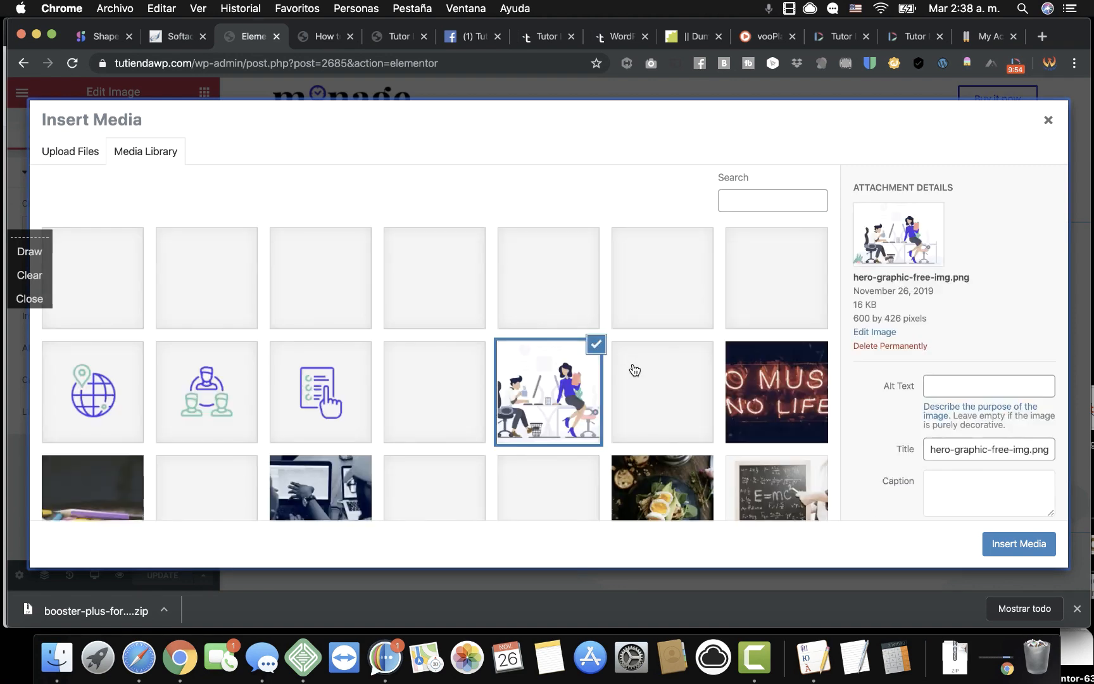
pyautogui.scroll(-5, 640, 379)
pyautogui.scroll(-5, 640, 380)
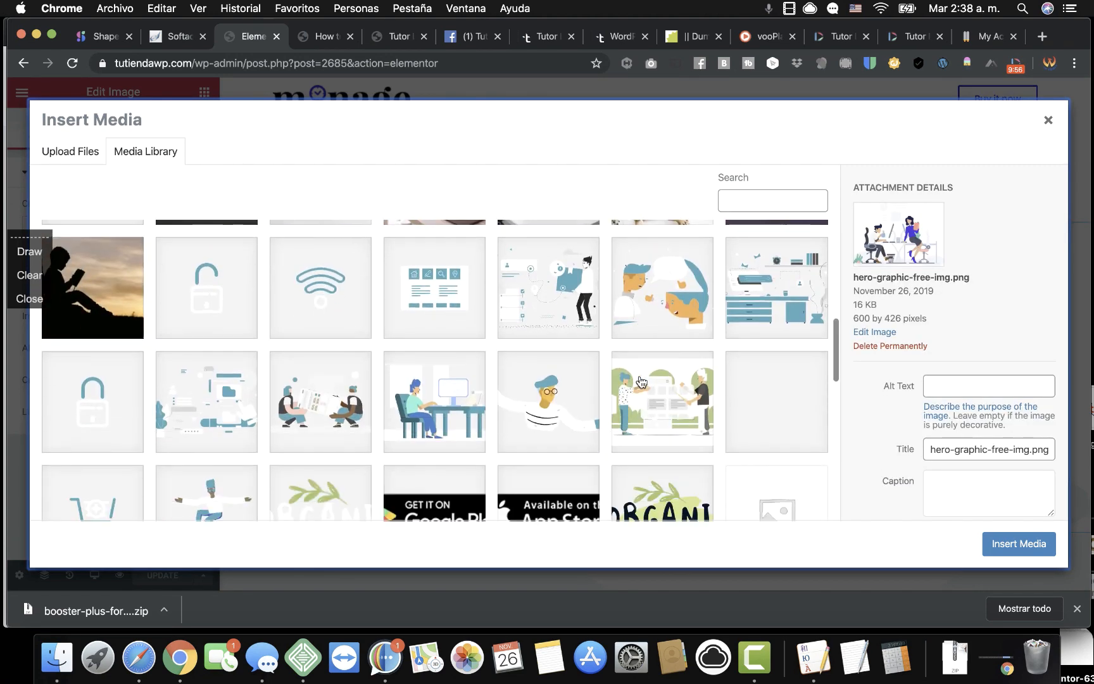
pyautogui.click(535, 282)
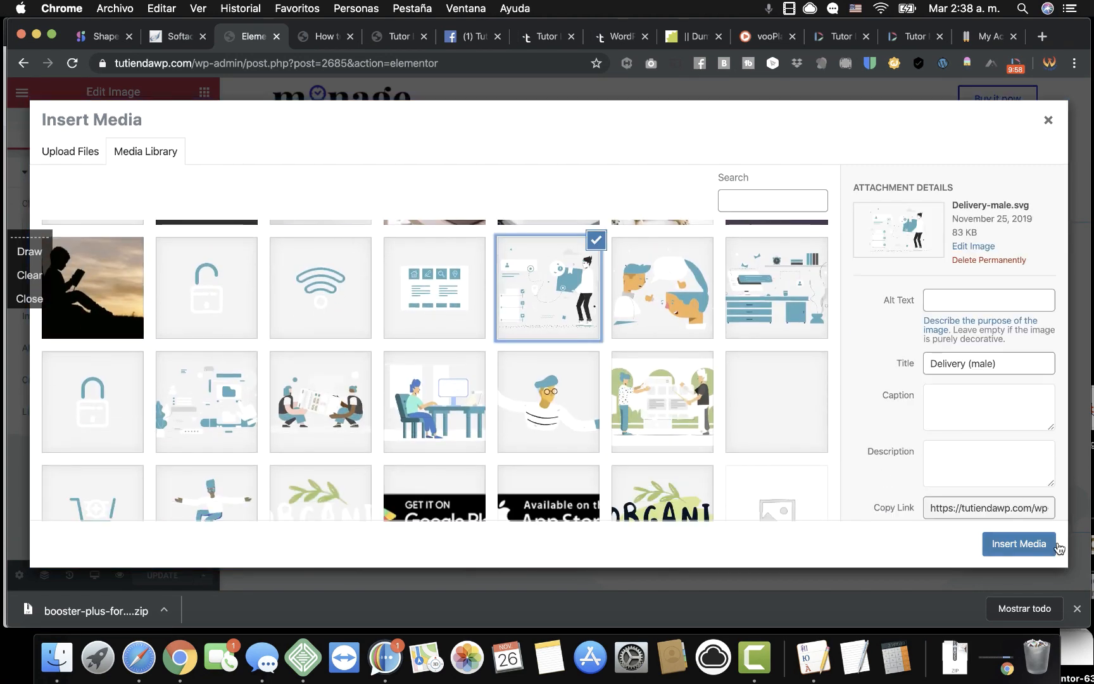
pyautogui.click(1042, 551)
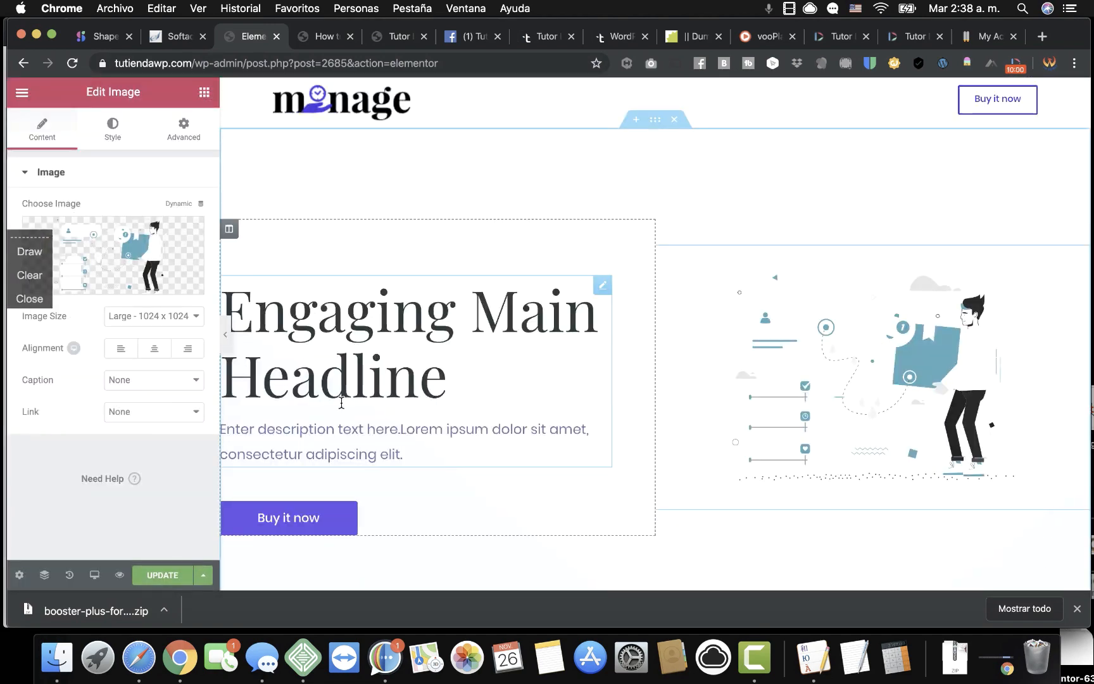
pyautogui.click(166, 575)
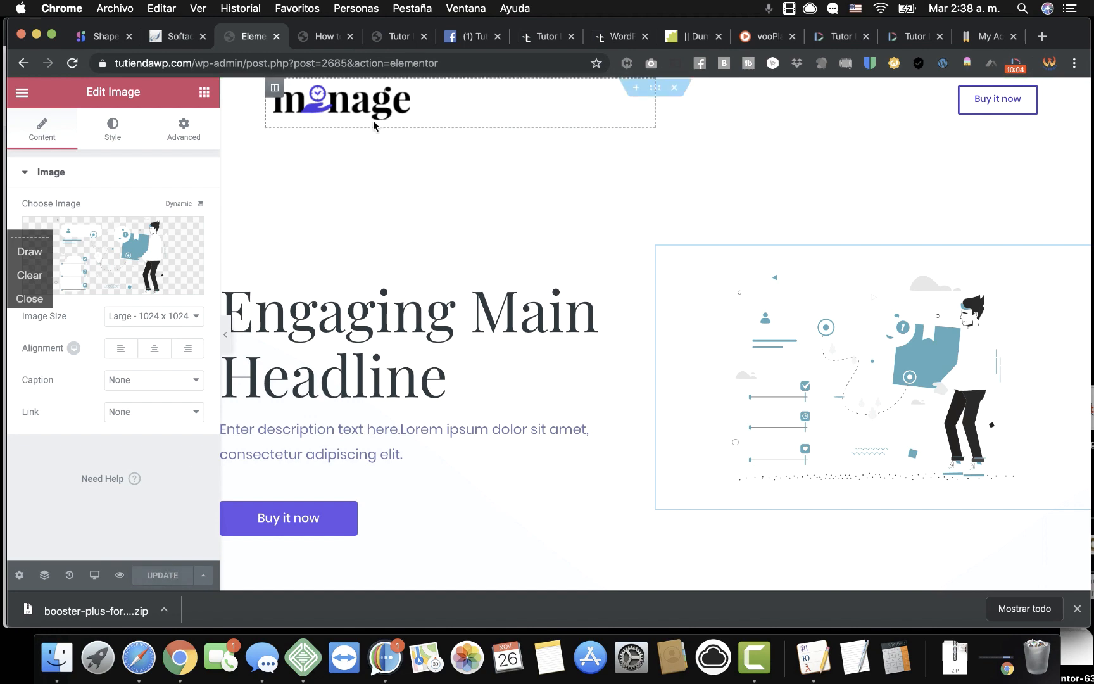
pyautogui.click(119, 575)
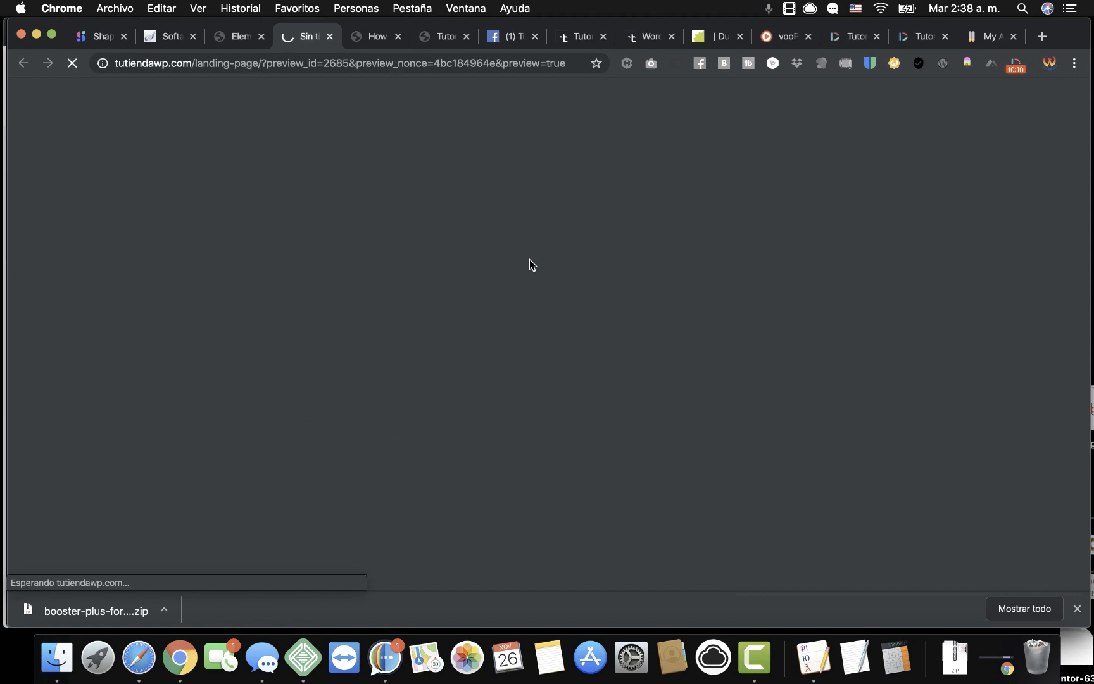
pyautogui.scroll(-5, 545, 354)
pyautogui.scroll(5, 550, 393)
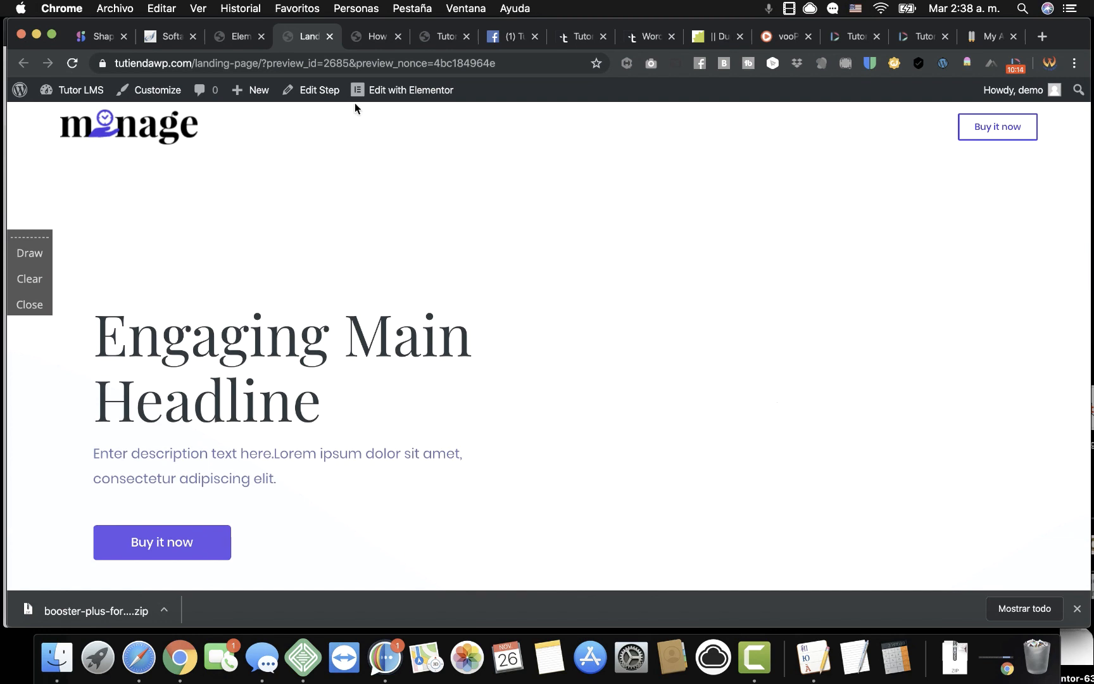
# Restore hero-graphic-free-img.png as the hero image, save, and reopen the media library.
pyautogui.click(242, 36)
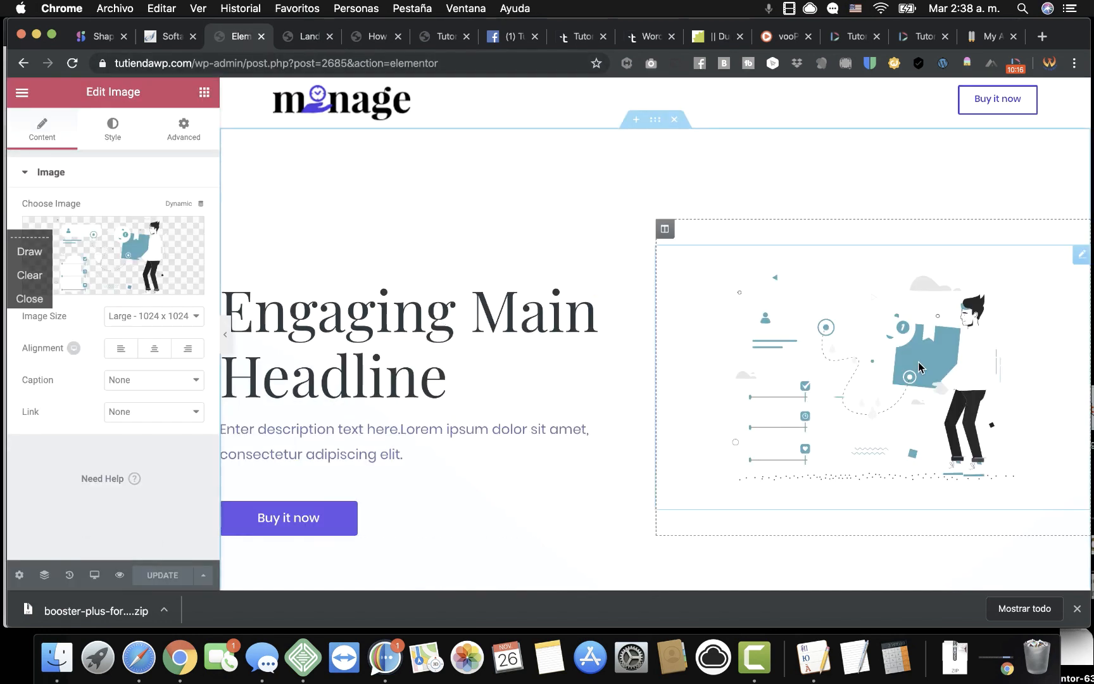
pyautogui.click(115, 262)
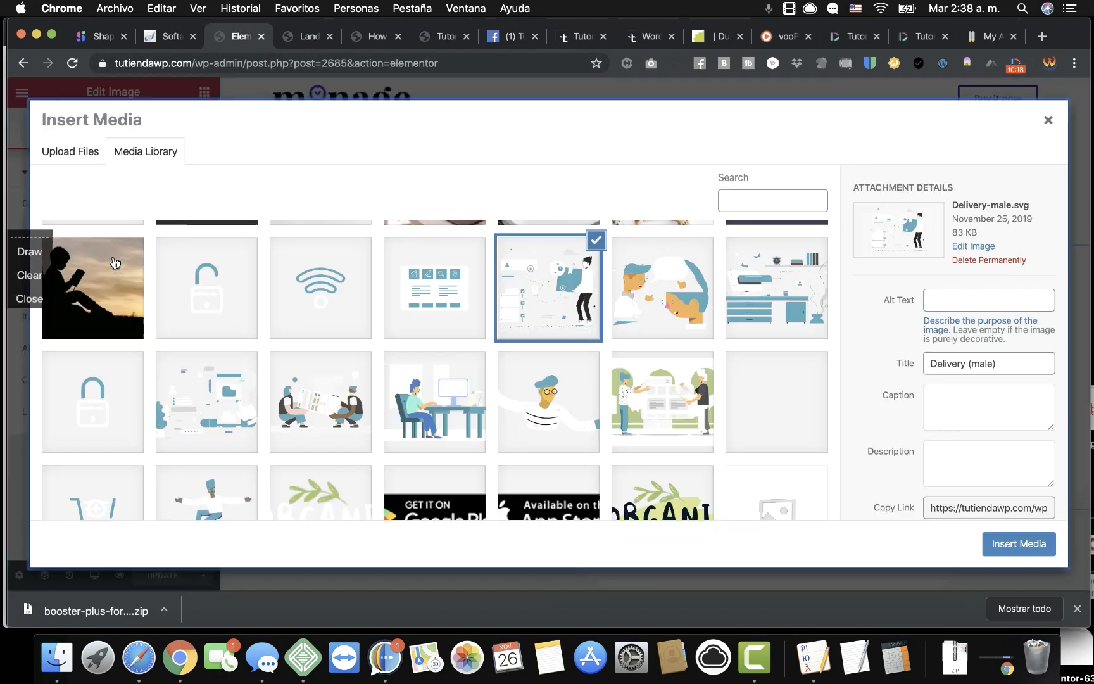
pyautogui.scroll(-3, 238, 379)
pyautogui.scroll(10, 238, 380)
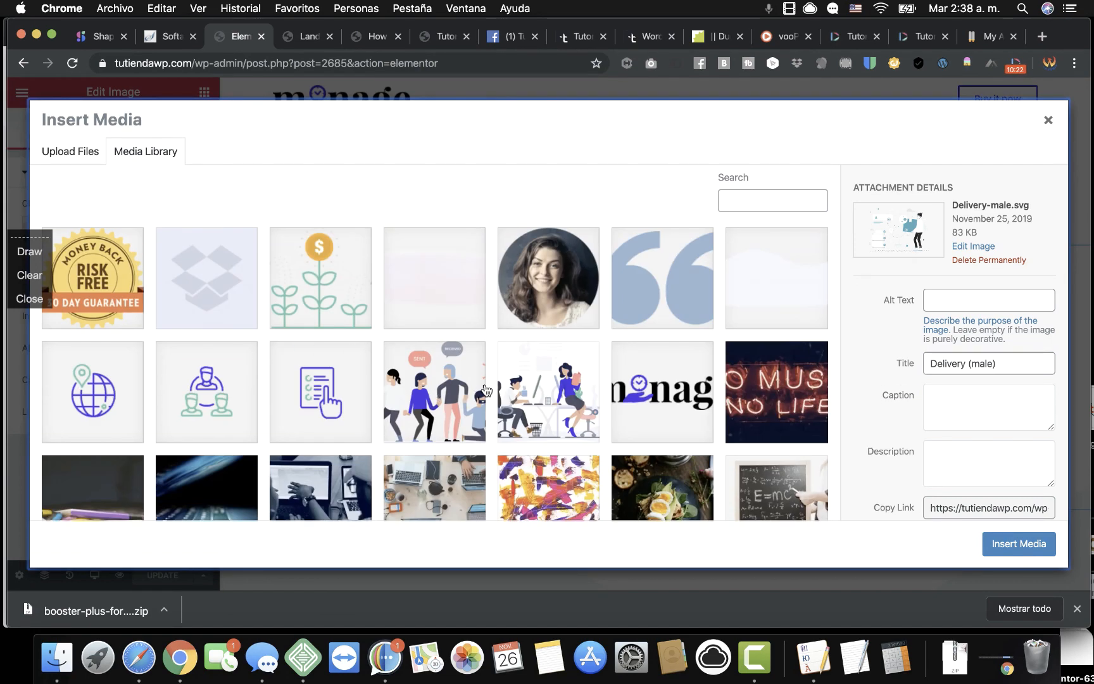
pyautogui.click(541, 419)
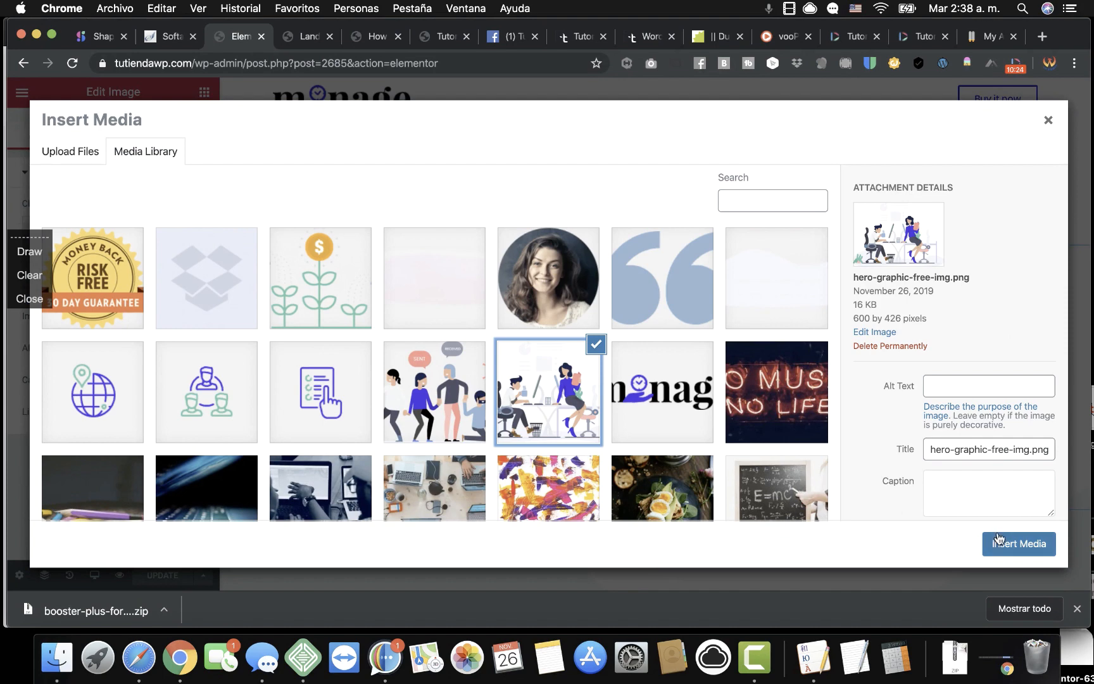
pyautogui.click(1015, 545)
pyautogui.click(164, 574)
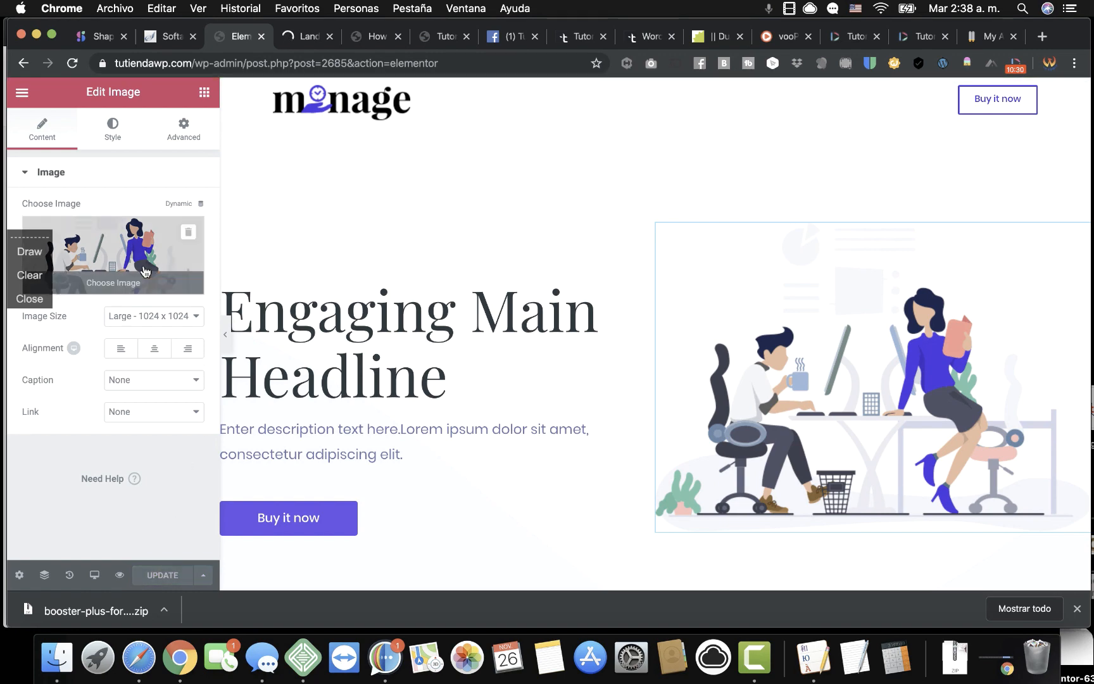
pyautogui.click(117, 258)
pyautogui.scroll(-10, 372, 419)
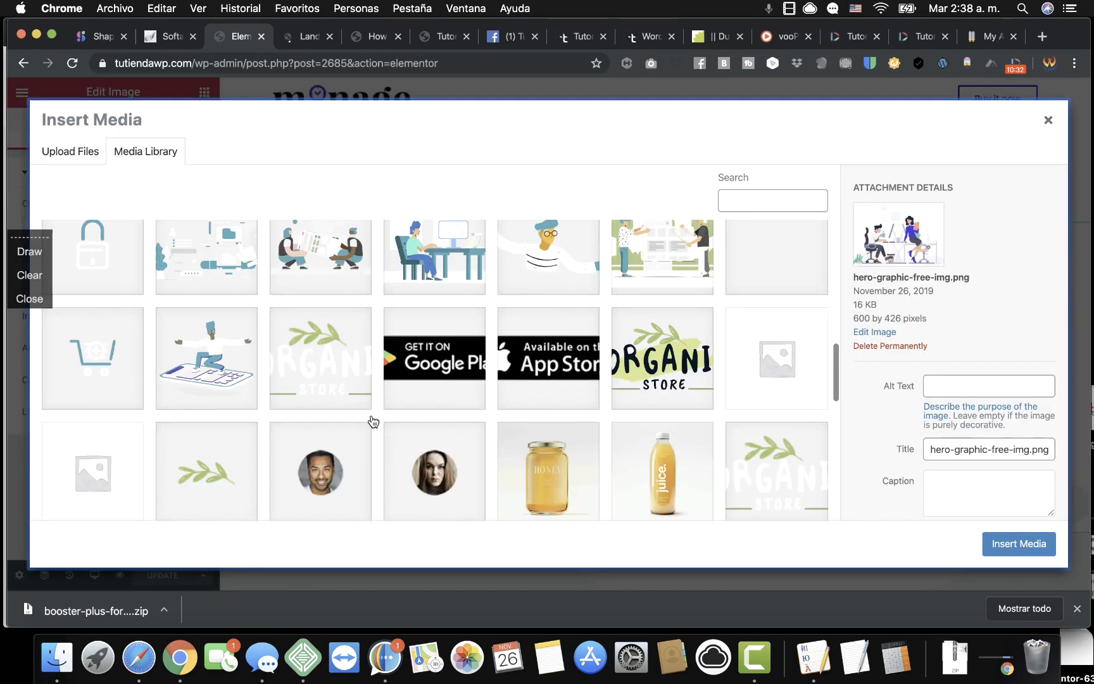
pyautogui.scroll(5, 246, 380)
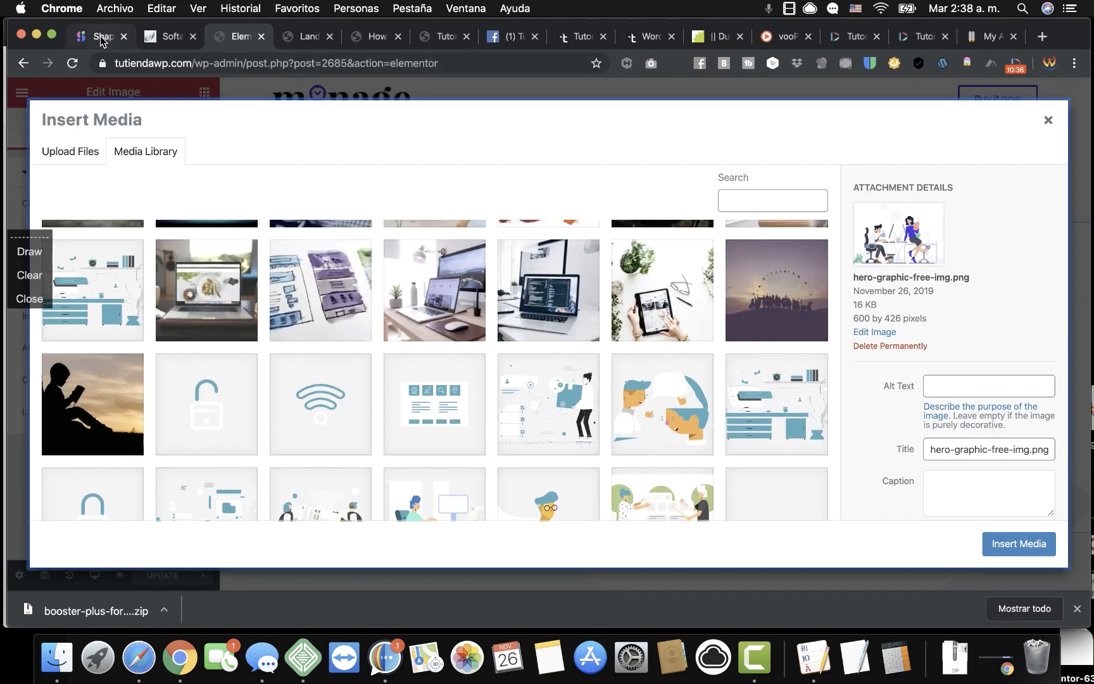
pyautogui.click(105, 39)
# Close the colour picker, browse the Playful illustrations, and select the Solving Problem card.
pyautogui.scroll(10, 284, 223)
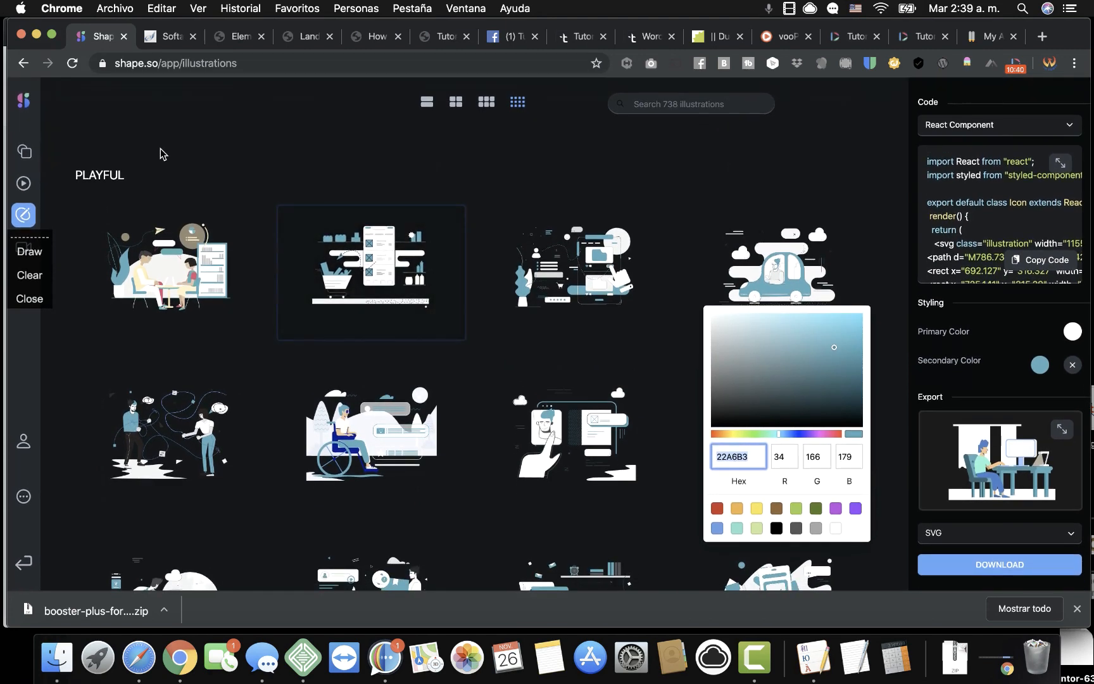
pyautogui.click(31, 296)
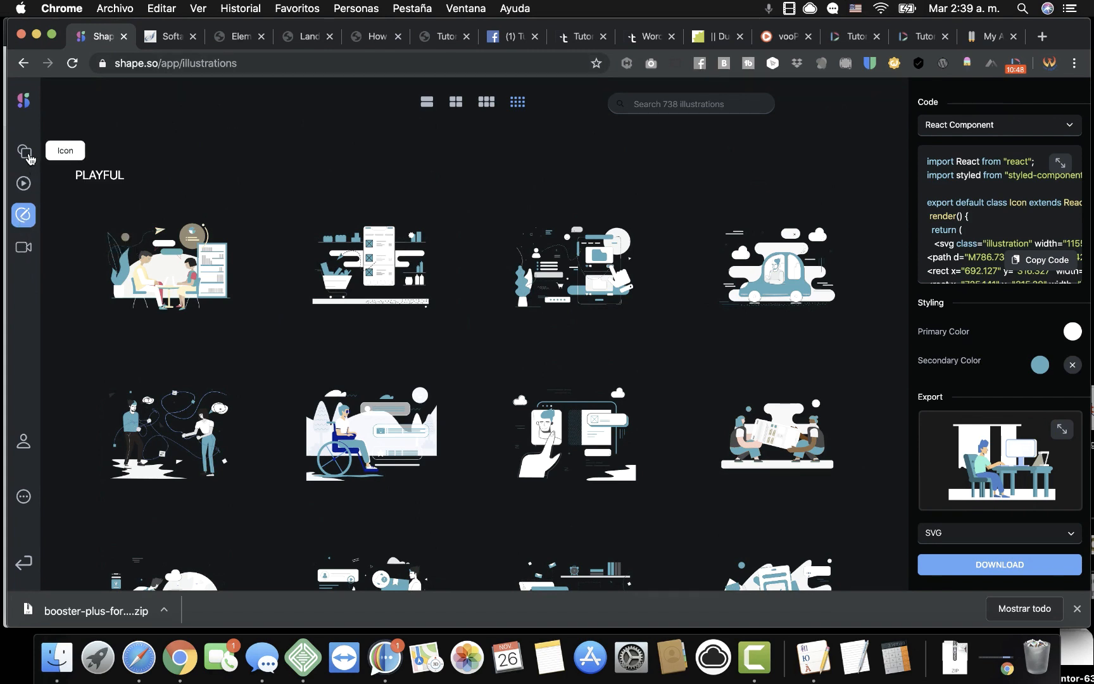
pyautogui.scroll(-2, 1021, 252)
pyautogui.scroll(2, 1021, 252)
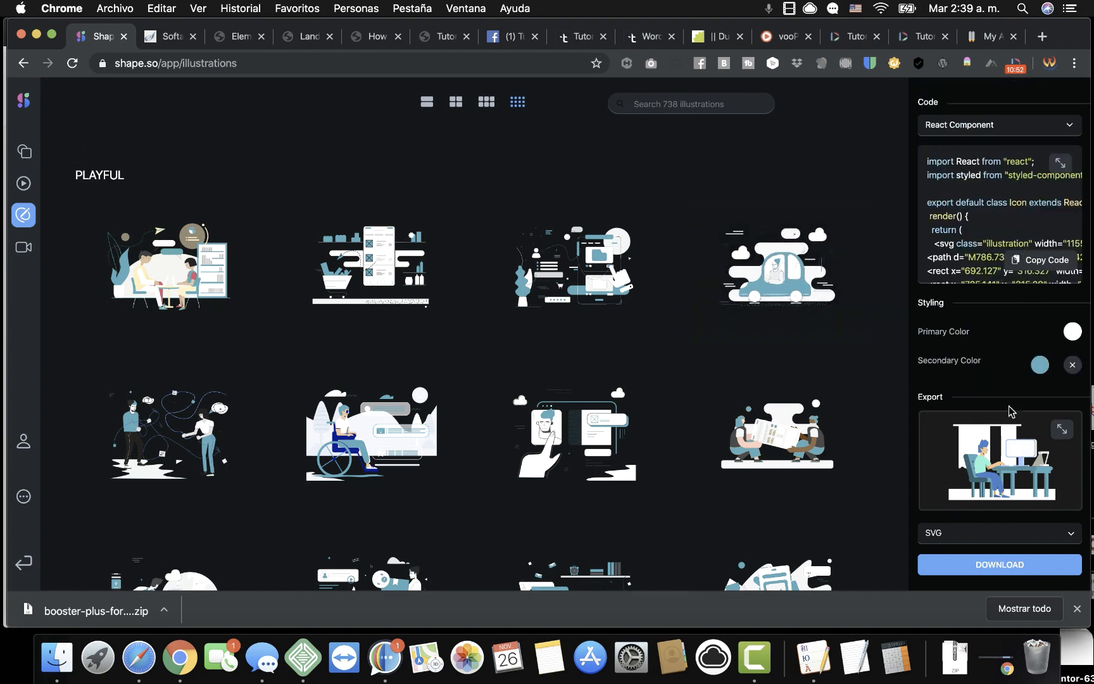
pyautogui.click(967, 539)
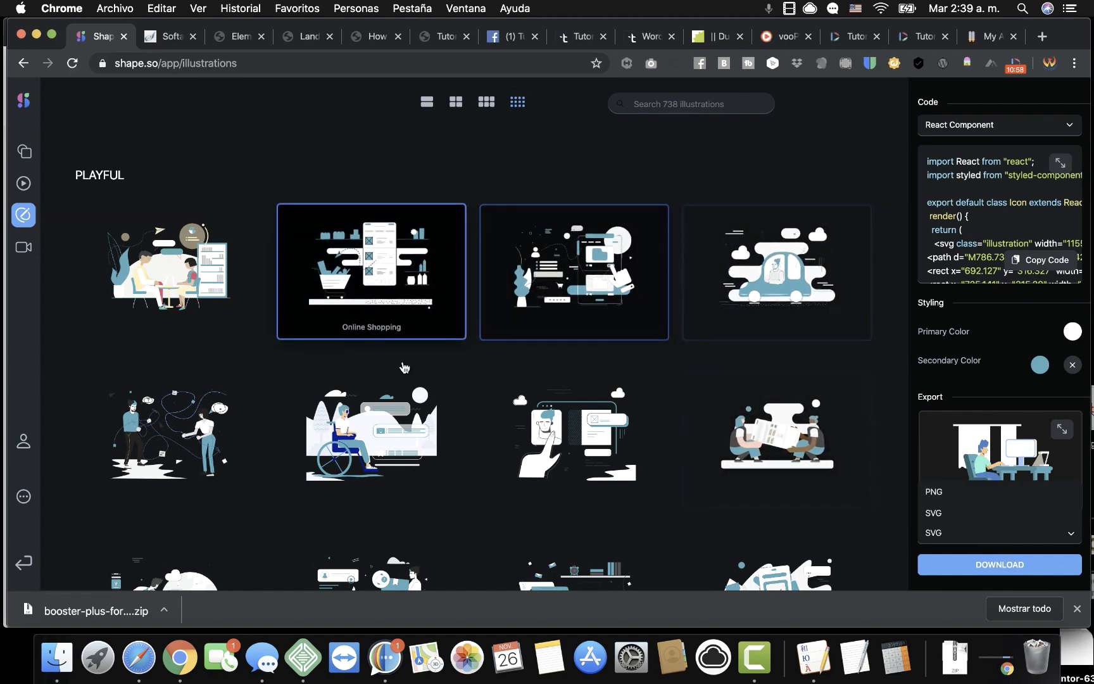
pyautogui.scroll(-3, 442, 439)
pyautogui.scroll(-3, 507, 493)
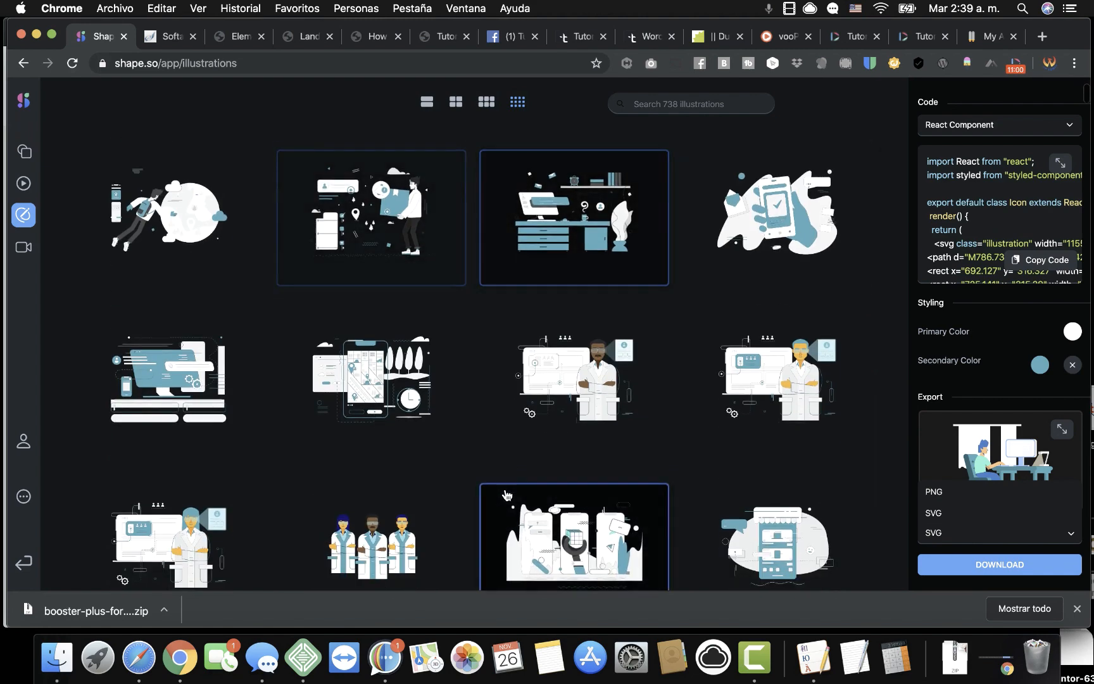
pyautogui.scroll(-1, 535, 495)
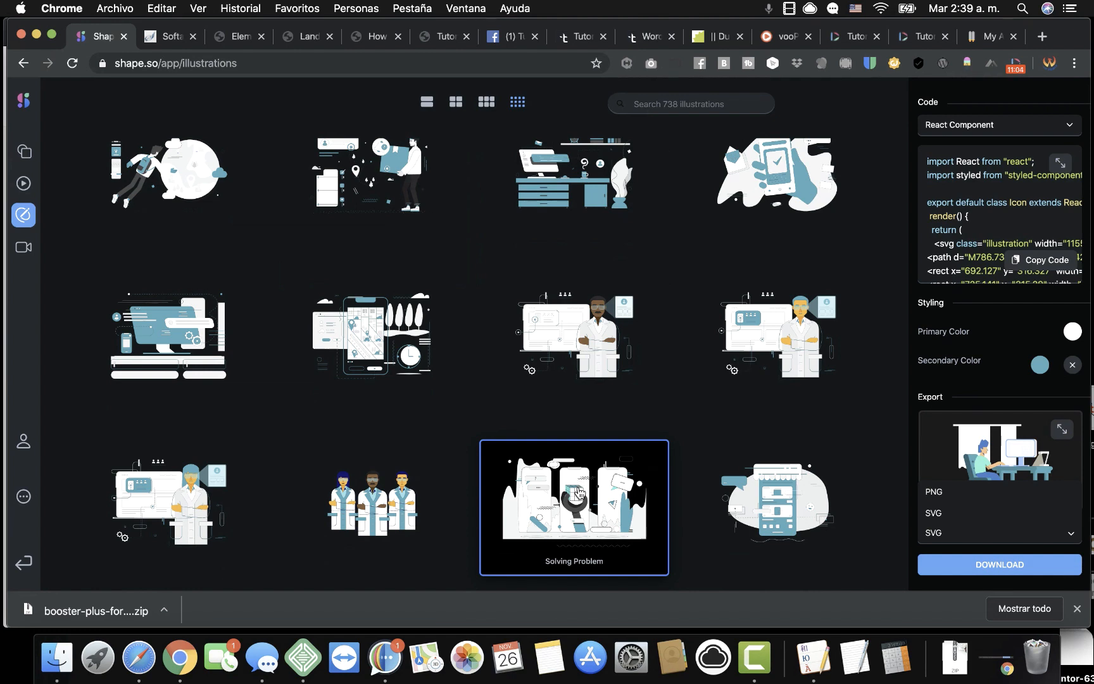
pyautogui.click(576, 493)
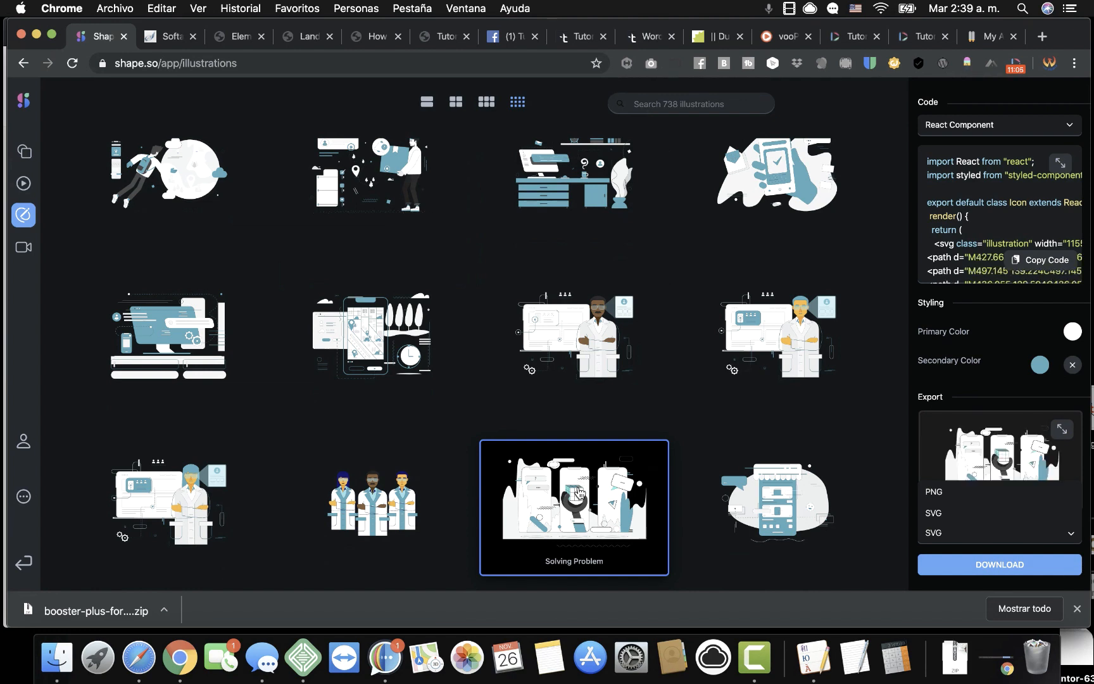
# Recolour Solving Problem with secondary ea0000 and primary 000000, then download it as PNG.
pyautogui.click(1040, 364)
pyautogui.doubleClick(739, 457)
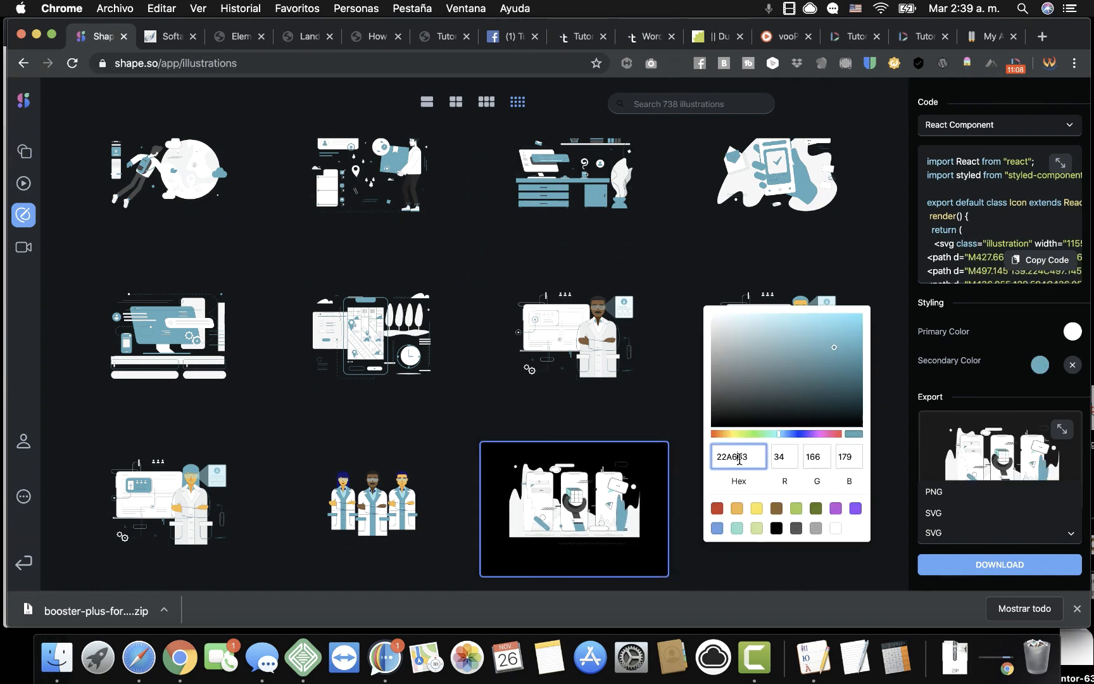
pyautogui.write('ea0000')
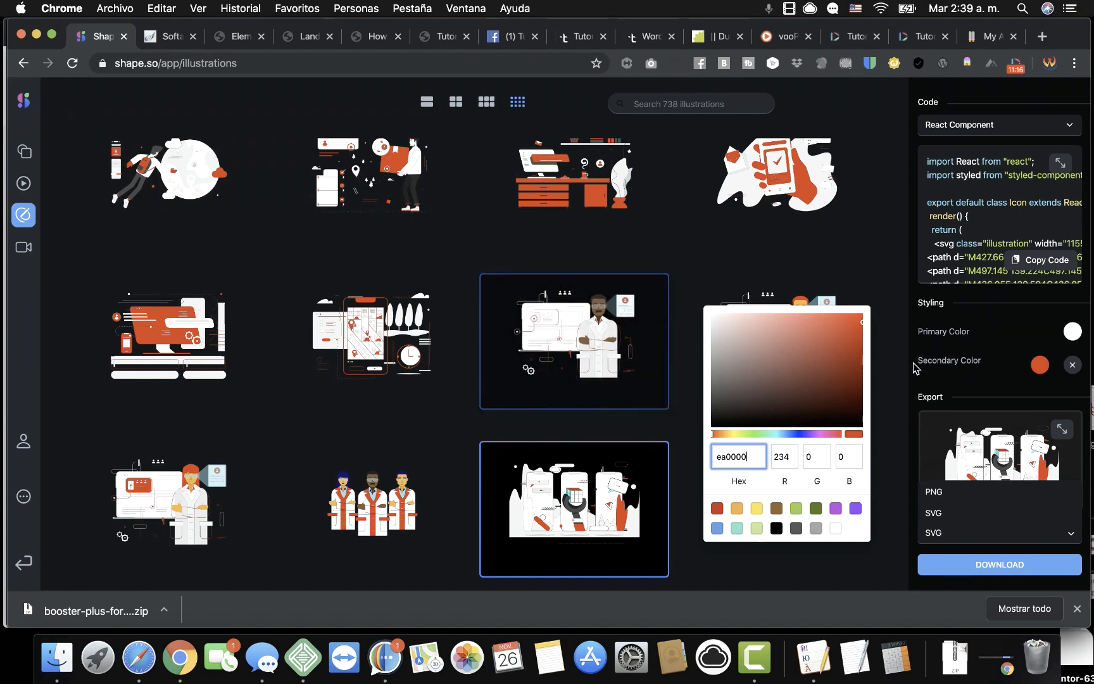
pyautogui.click(1073, 334)
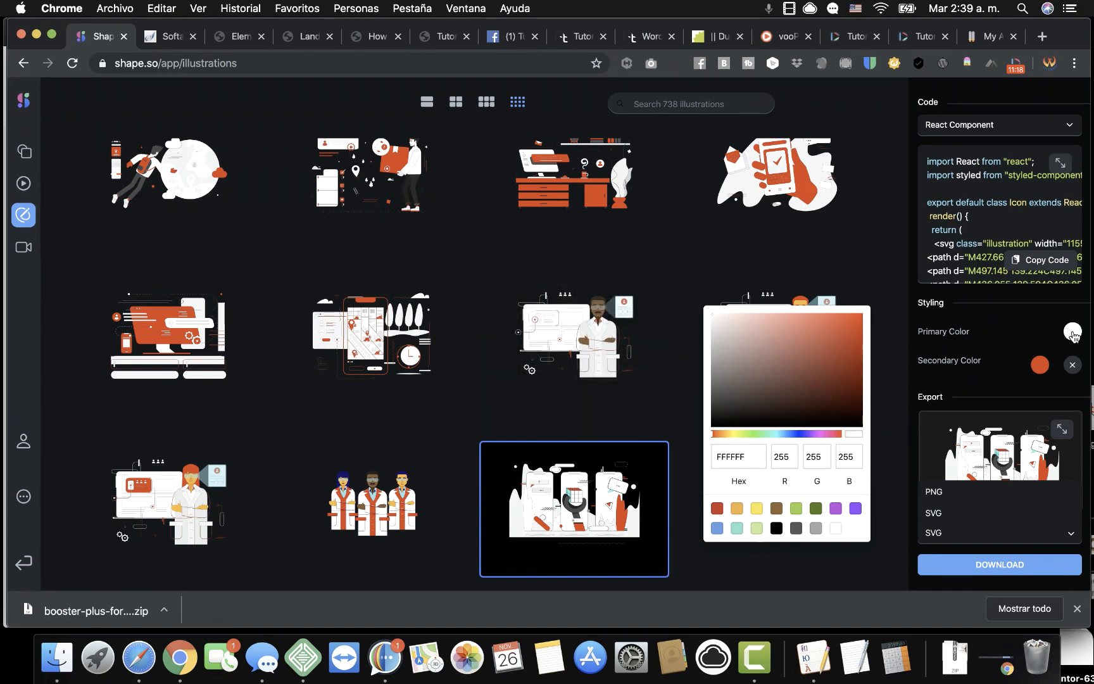
pyautogui.doubleClick(728, 452)
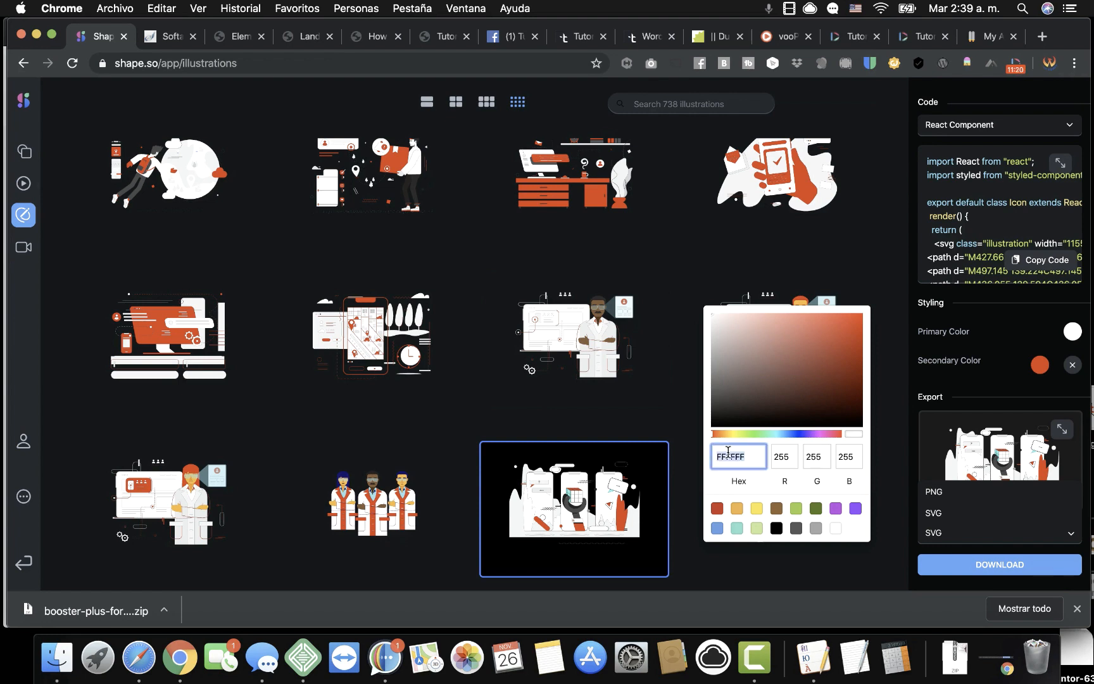
pyautogui.write('0000')
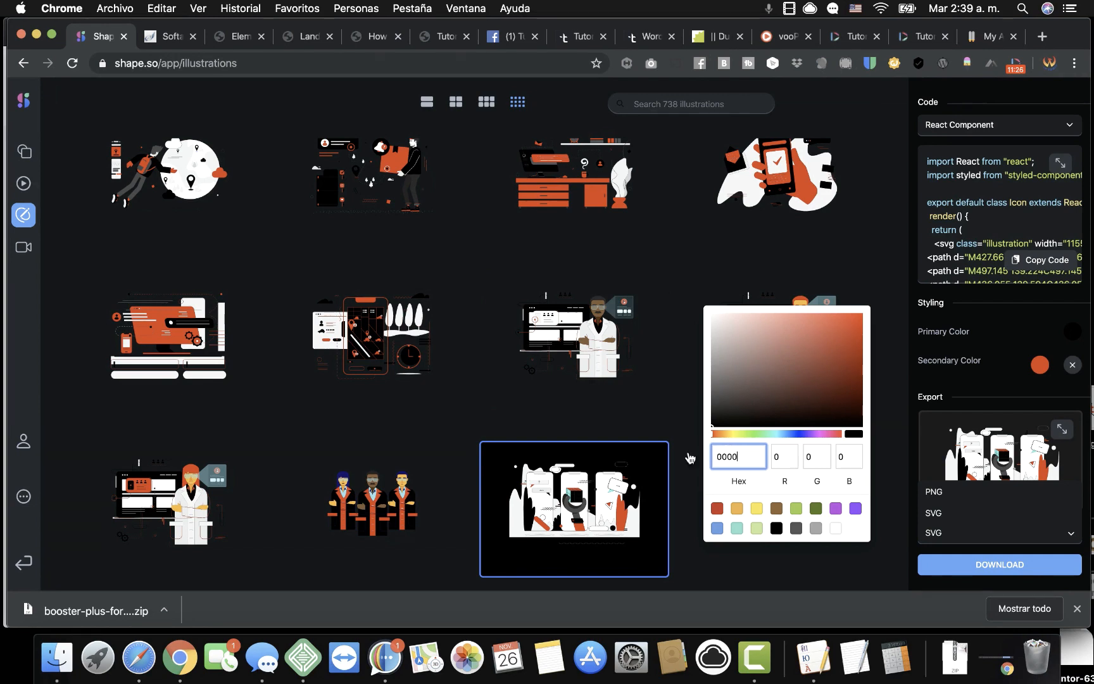
pyautogui.click(538, 494)
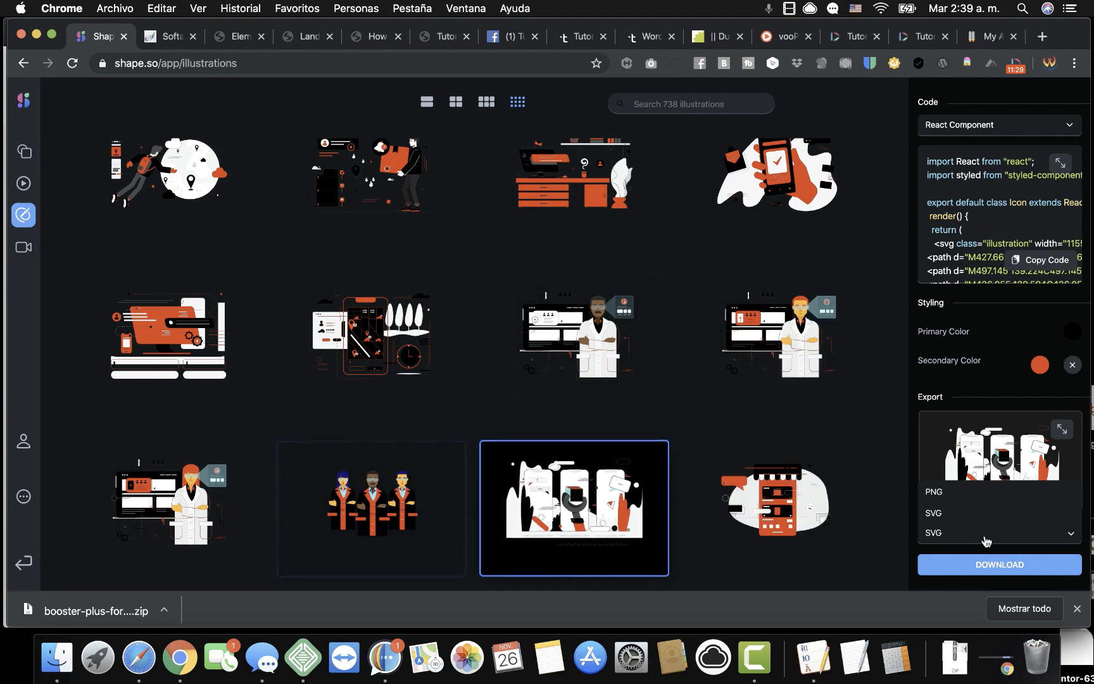
pyautogui.click(939, 495)
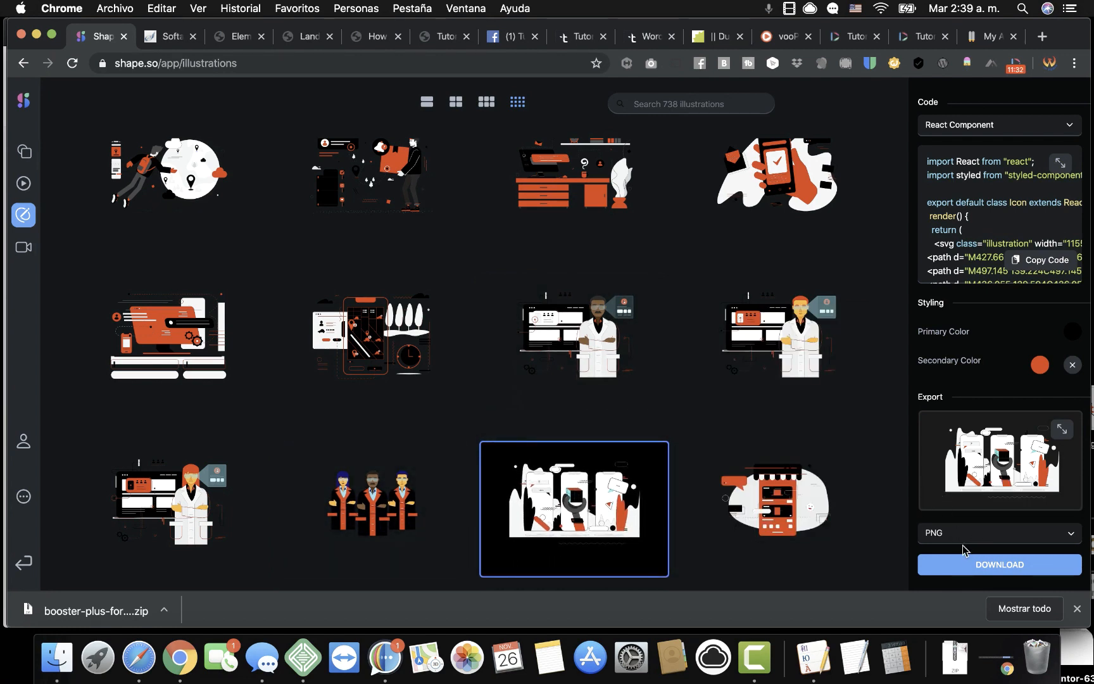
pyautogui.click(972, 563)
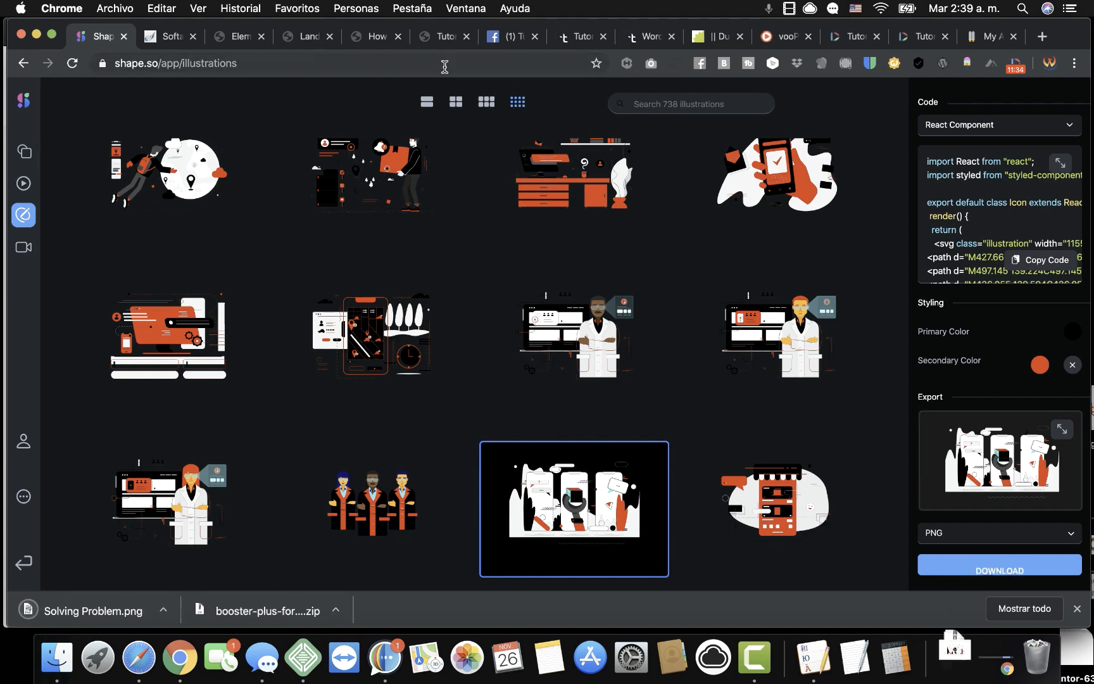
# Upload Solving Problem.png to the media library, insert it as the hero image, and save.
pyautogui.click(307, 38)
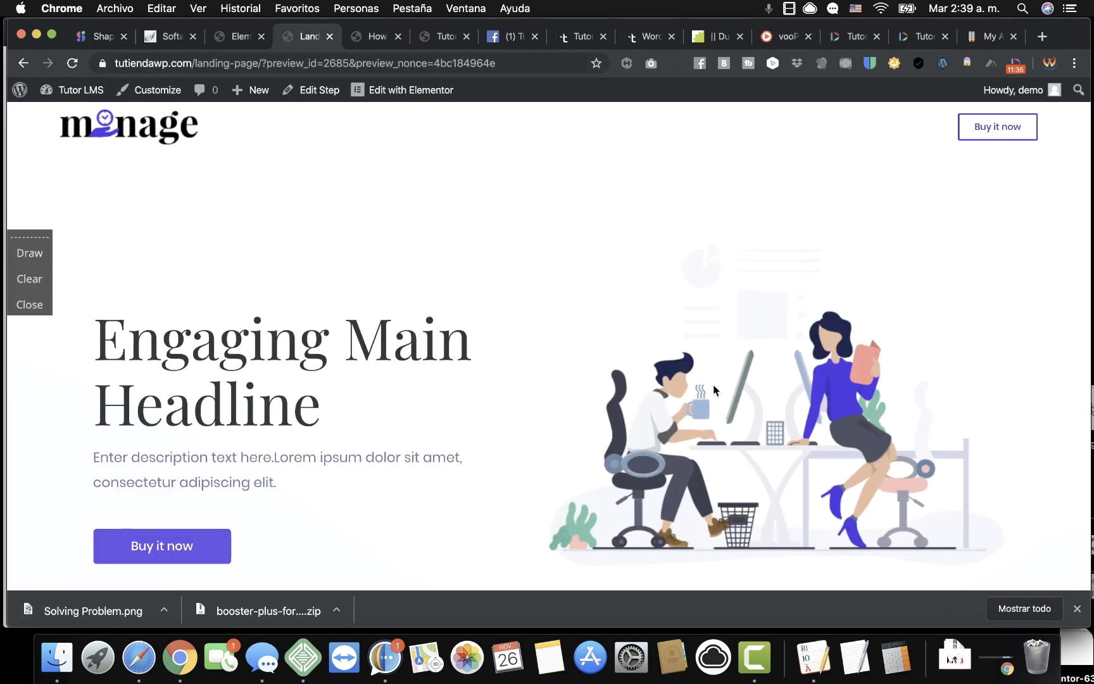
pyautogui.click(240, 38)
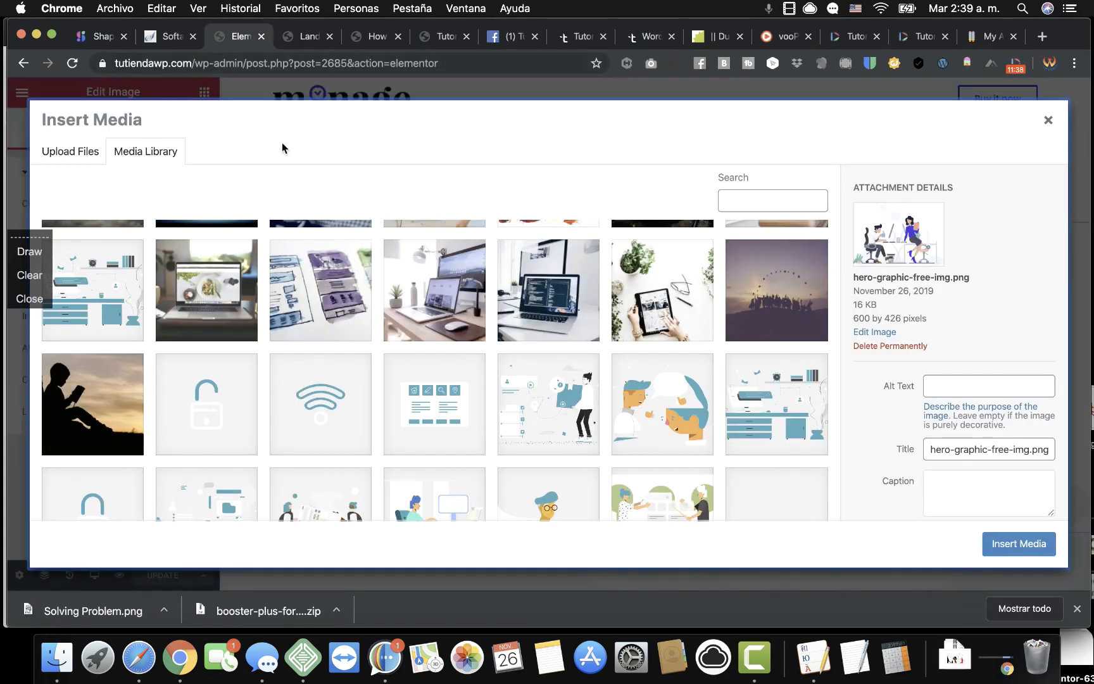
pyautogui.click(89, 154)
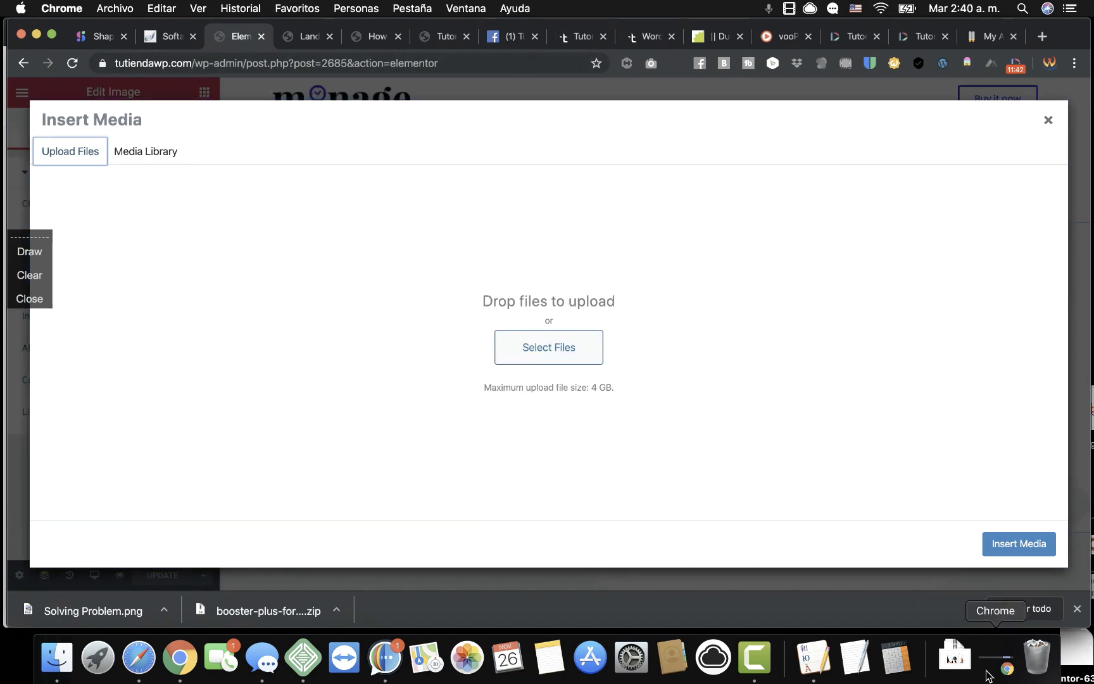
pyautogui.click(955, 659)
pyautogui.moveTo(956, 609); pyautogui.dragTo(536, 335)
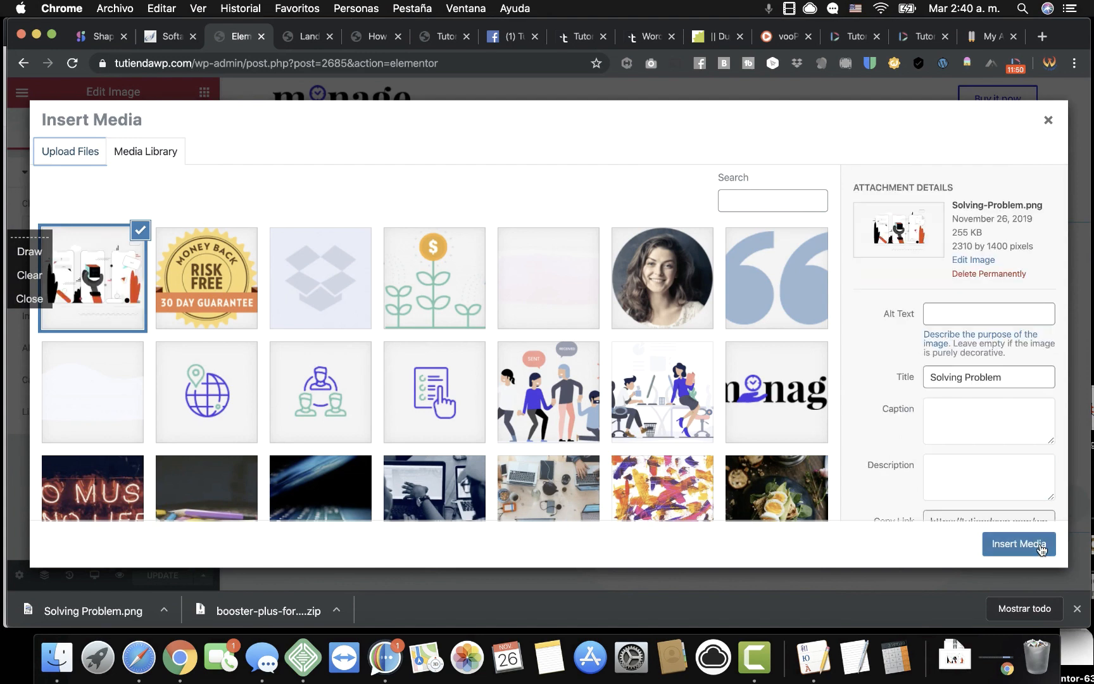
pyautogui.click(1041, 546)
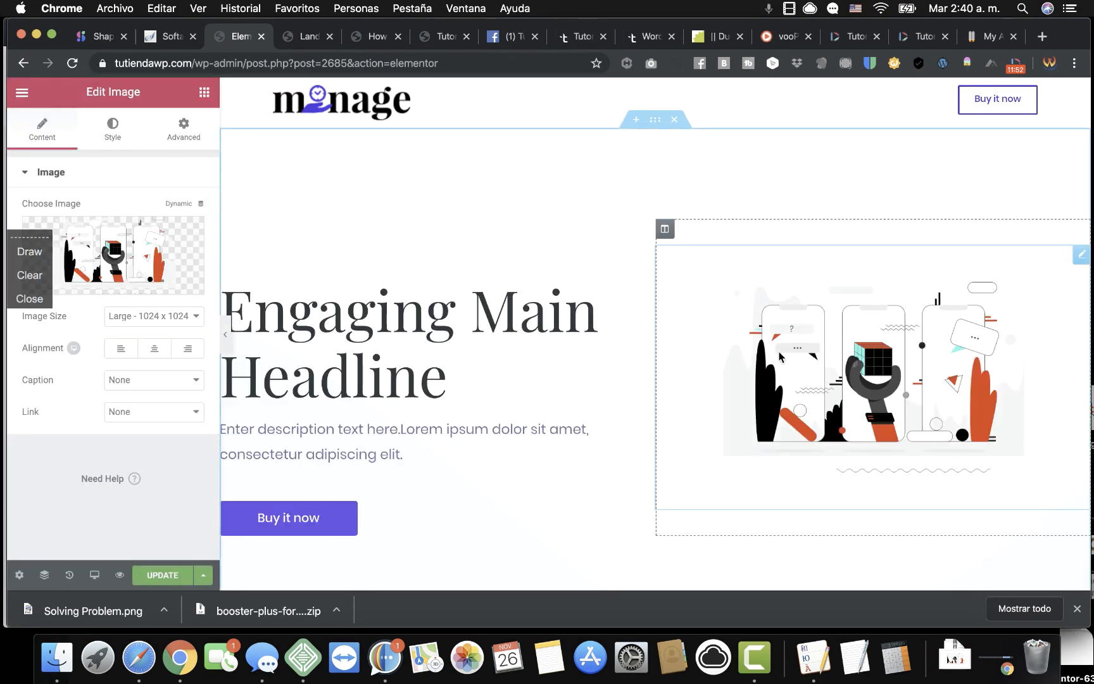
pyautogui.click(163, 575)
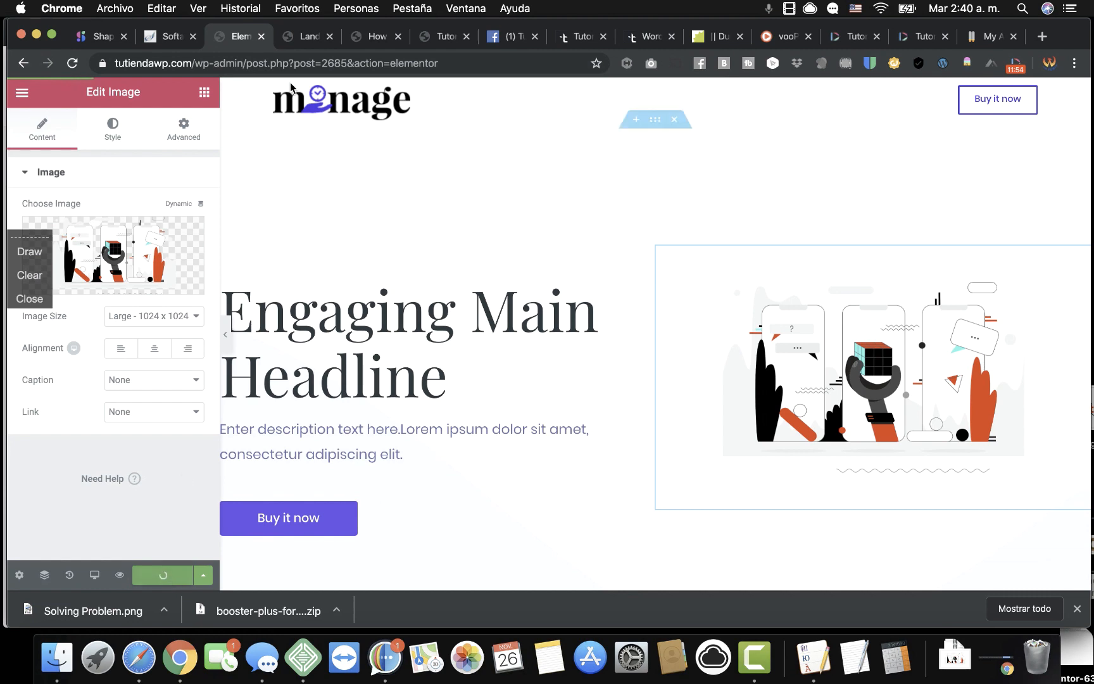
# Reload the landing page preview to check the new hero illustration.
pyautogui.click(308, 38)
pyautogui.press('super+r')
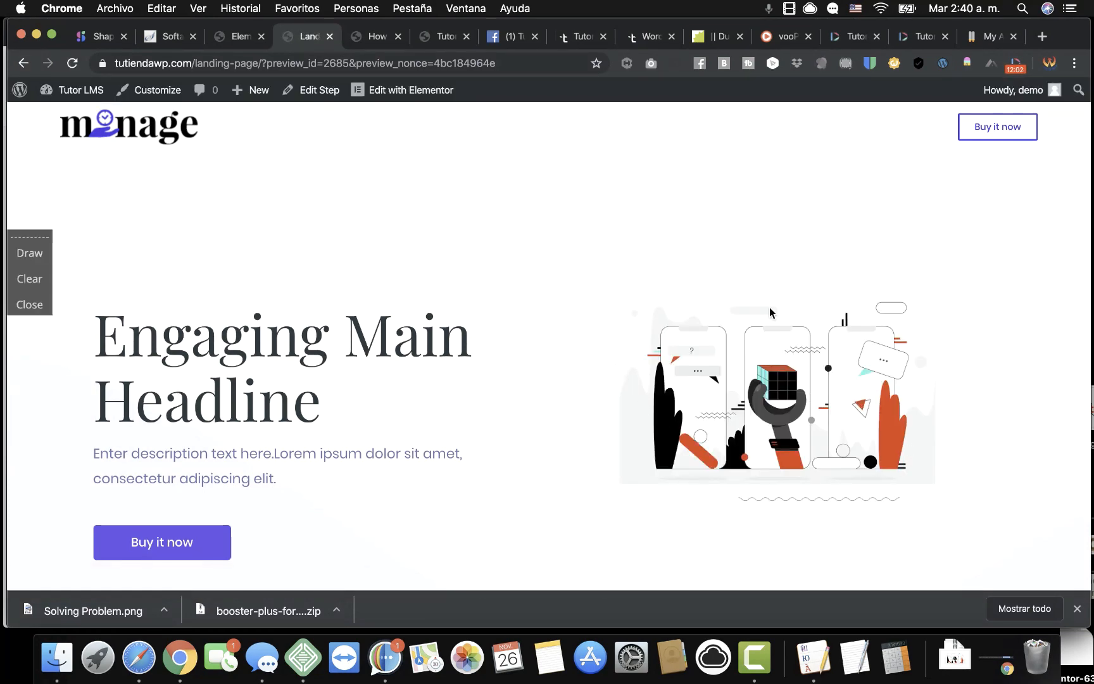
pyautogui.scroll(-3, 664, 335)
pyautogui.scroll(3, 681, 342)
pyautogui.click(239, 38)
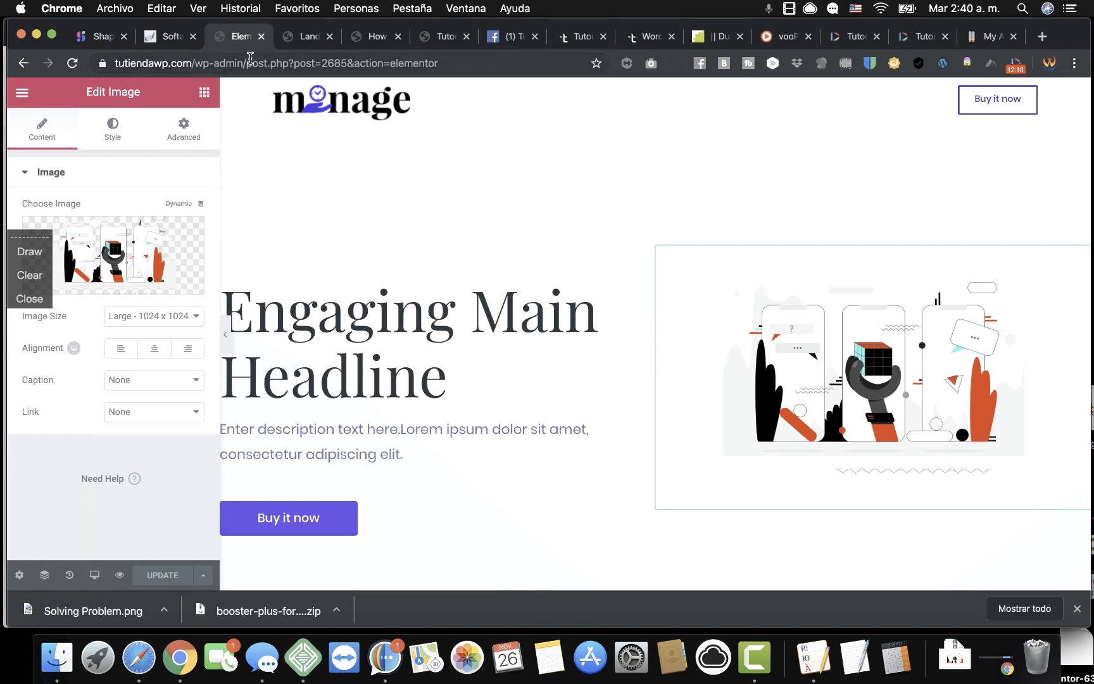
# Open Elementor's main menu and close the browser's downloads list.
pyautogui.click(25, 93)
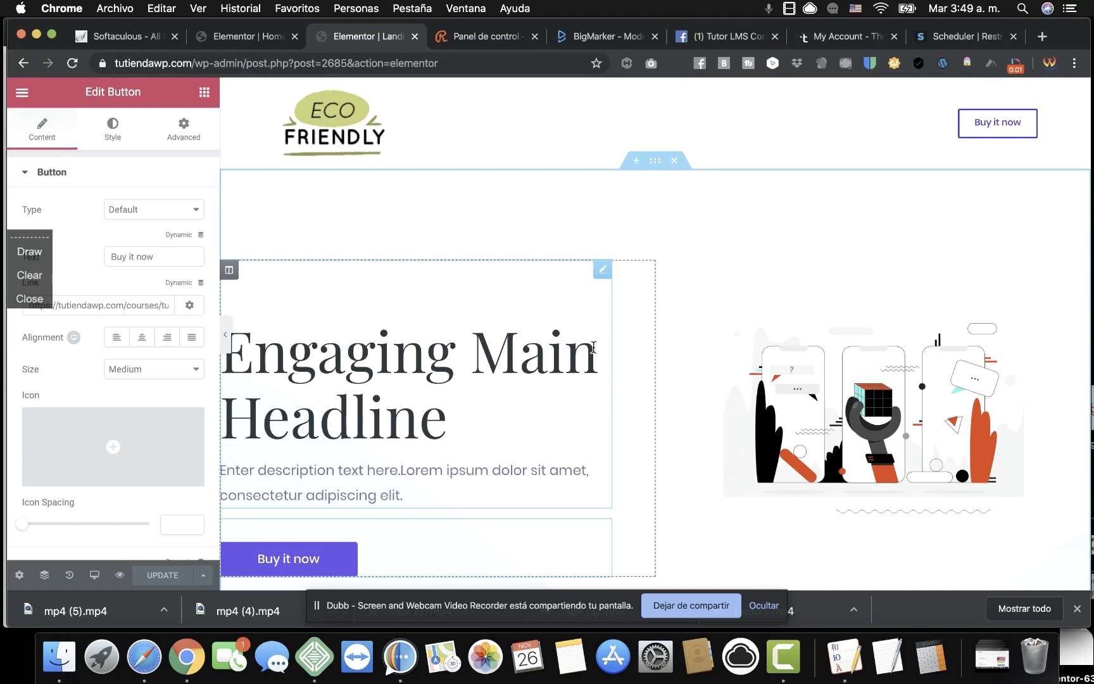
pyautogui.scroll(-1, 589, 349)
pyautogui.scroll(-3, 526, 431)
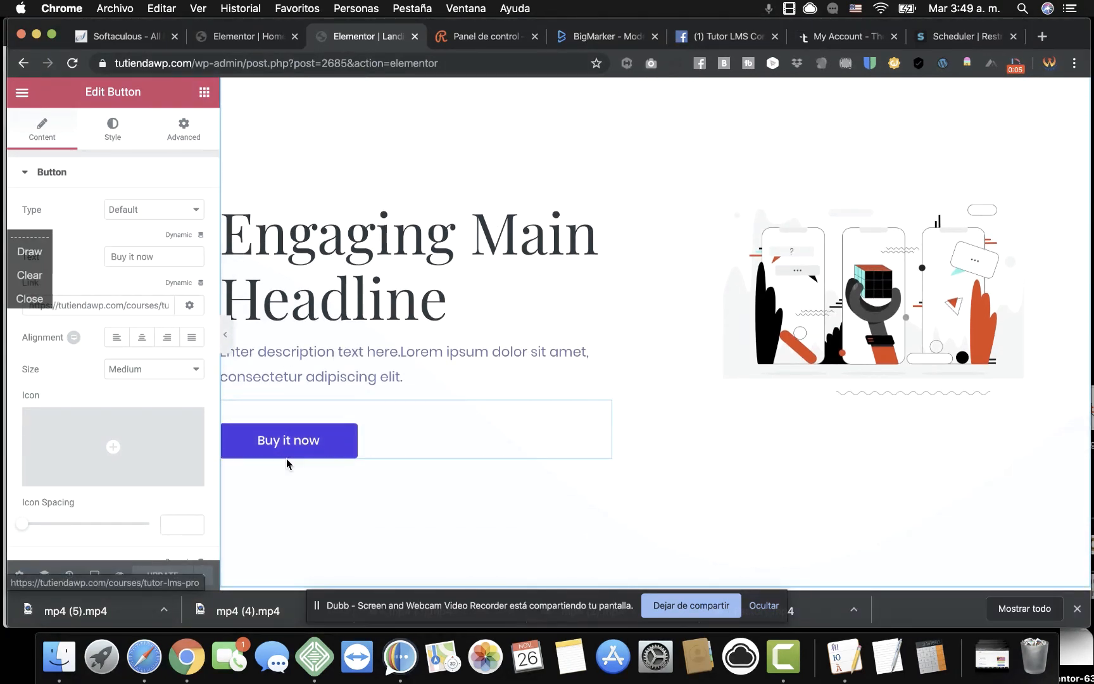
pyautogui.scroll(4, 689, 361)
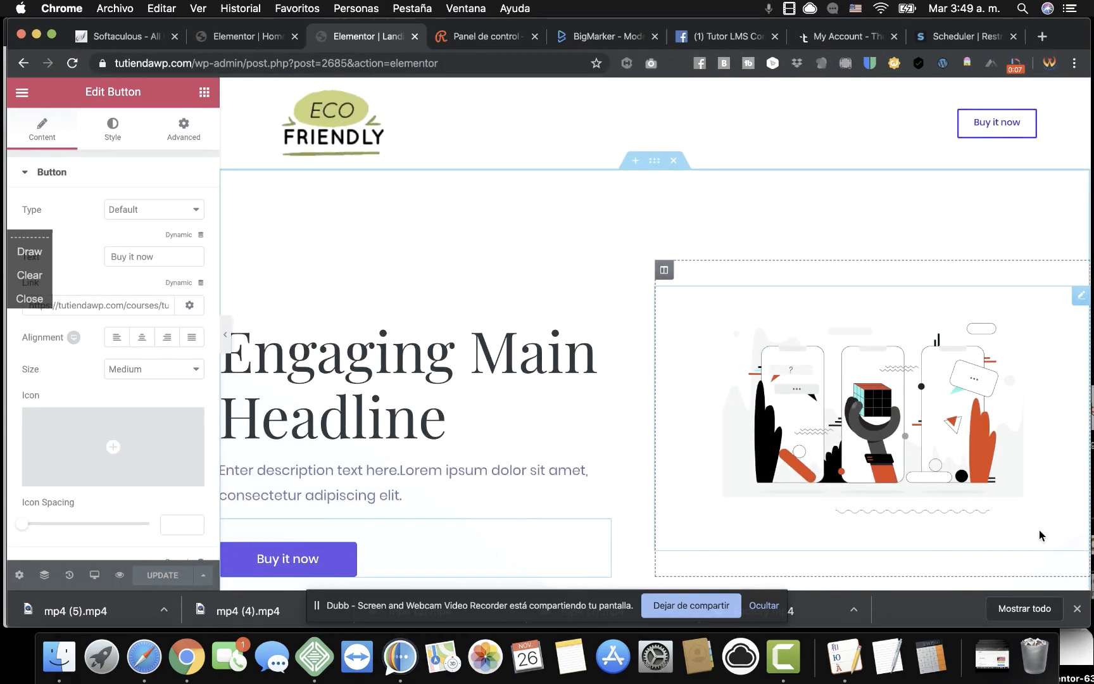
pyautogui.click(1077, 609)
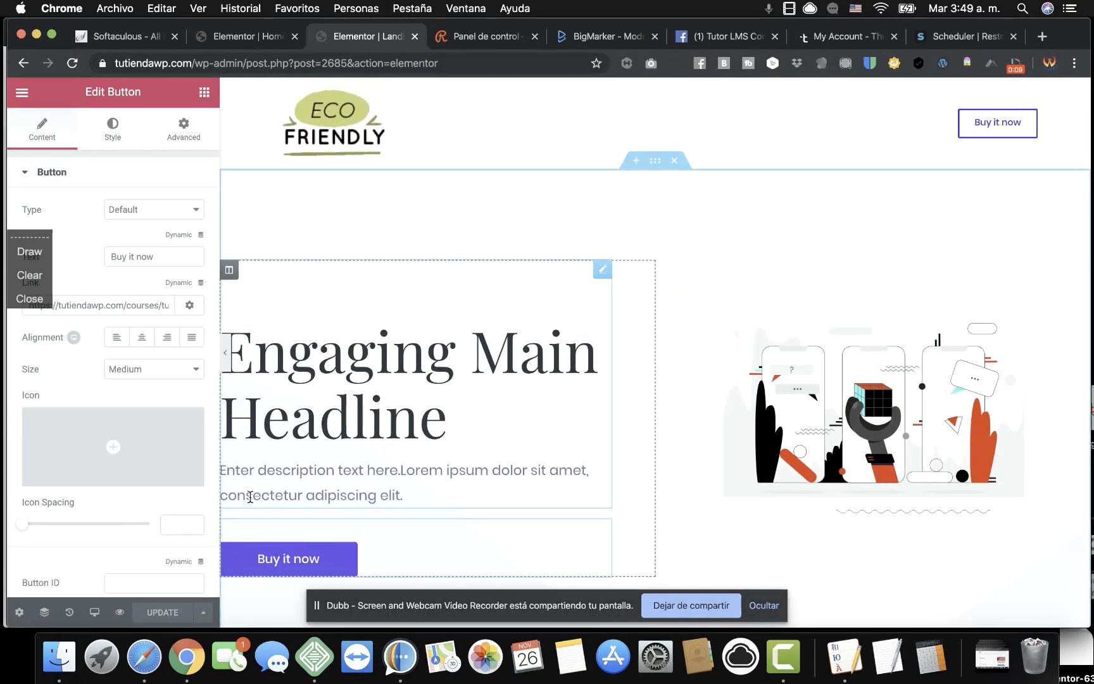
# Preview the landing page in a new tab and scroll through its sections.
pyautogui.click(120, 612)
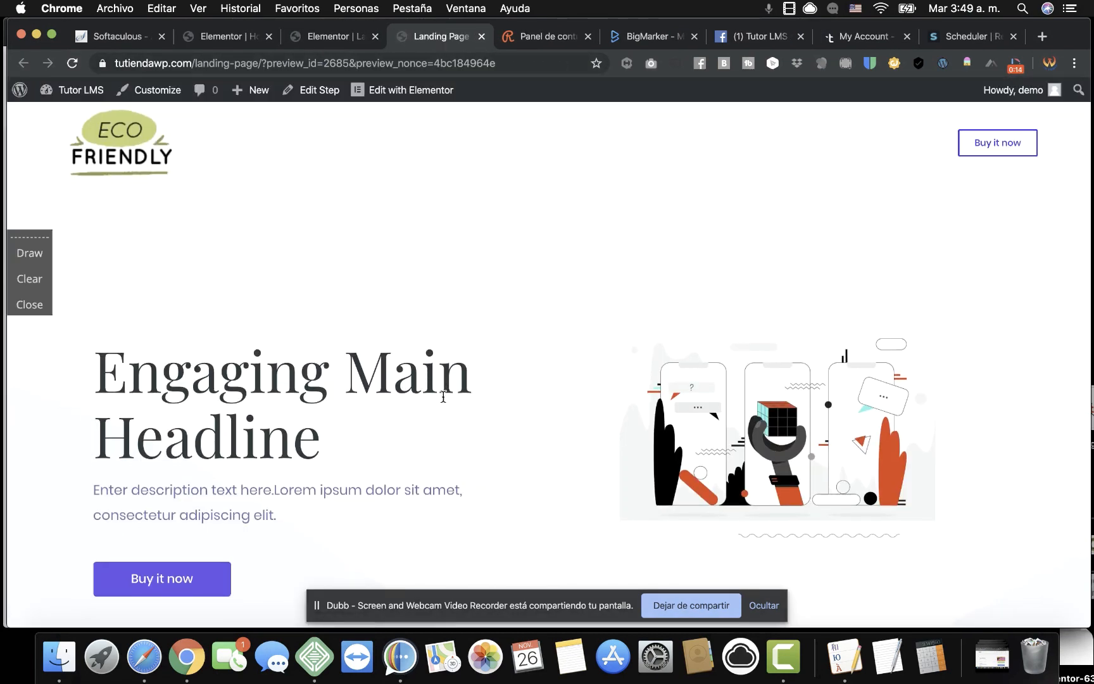
pyautogui.scroll(-5, 444, 396)
pyautogui.scroll(4, 443, 397)
pyautogui.scroll(-2, 443, 396)
pyautogui.scroll(1, 443, 396)
pyautogui.scroll(-10, 523, 362)
pyautogui.scroll(-20, 524, 360)
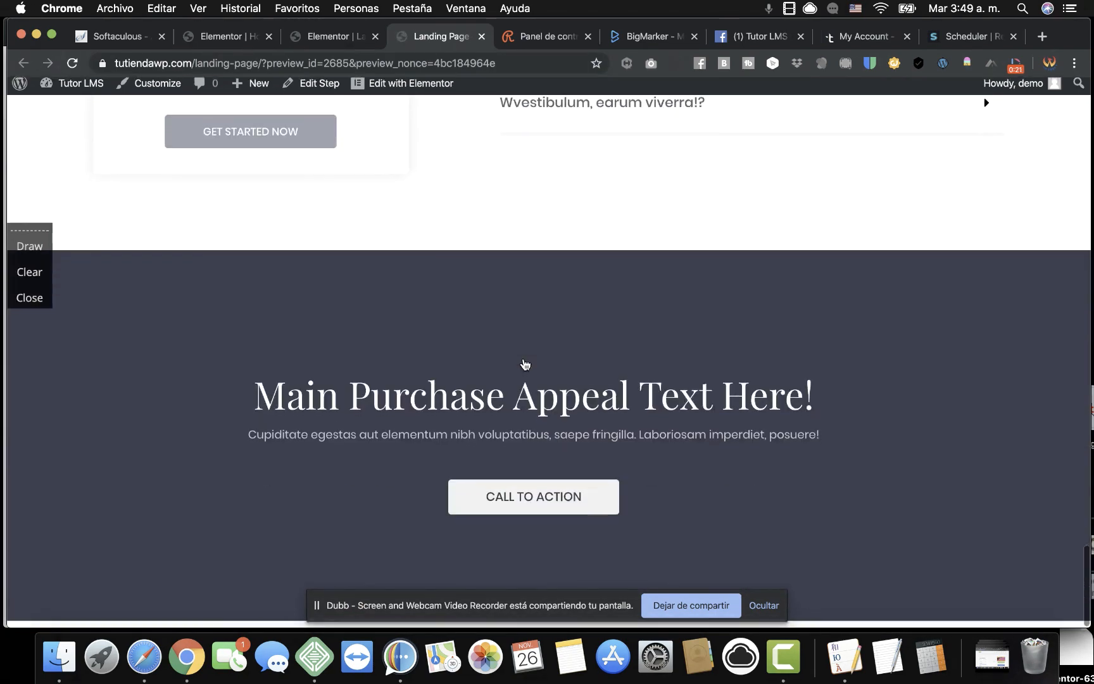
pyautogui.scroll(15, 524, 361)
# Check the Tutor LMS Pro course page in Safari, then go back to the landing page.
pyautogui.click(145, 658)
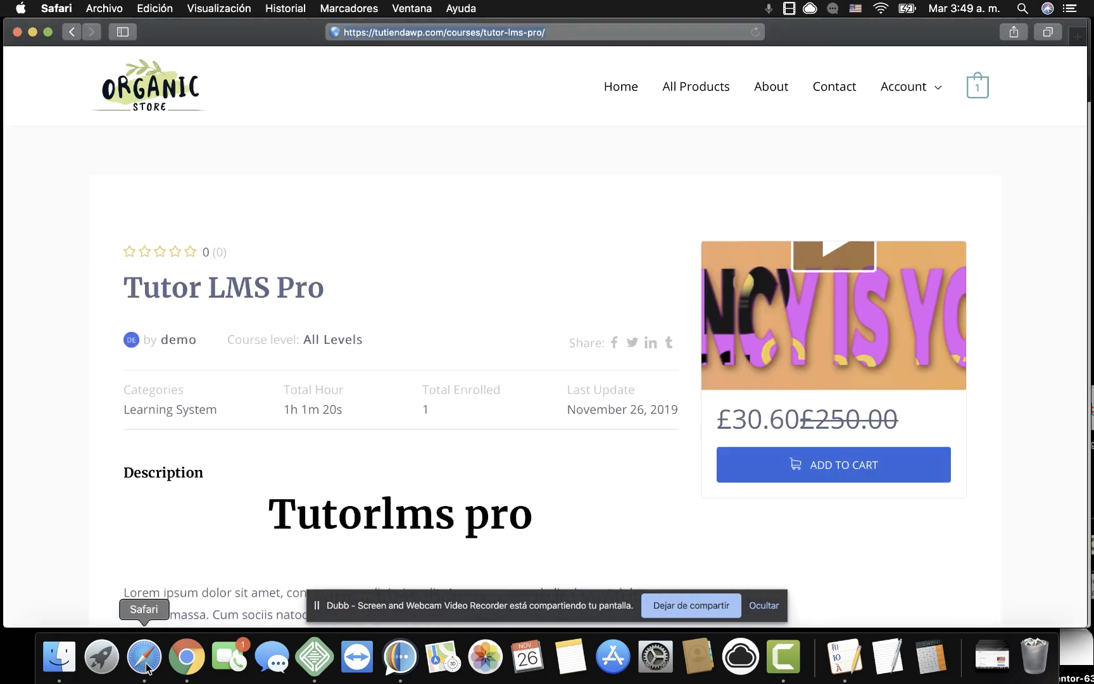
pyautogui.click(71, 32)
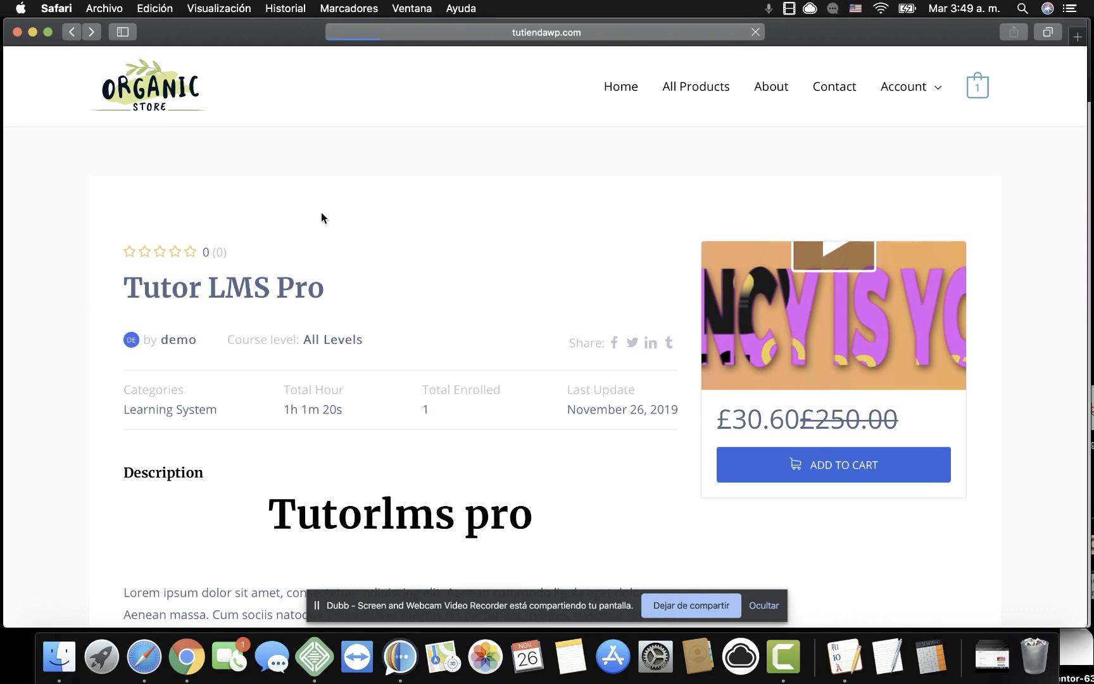
pyautogui.scroll(-4, 383, 298)
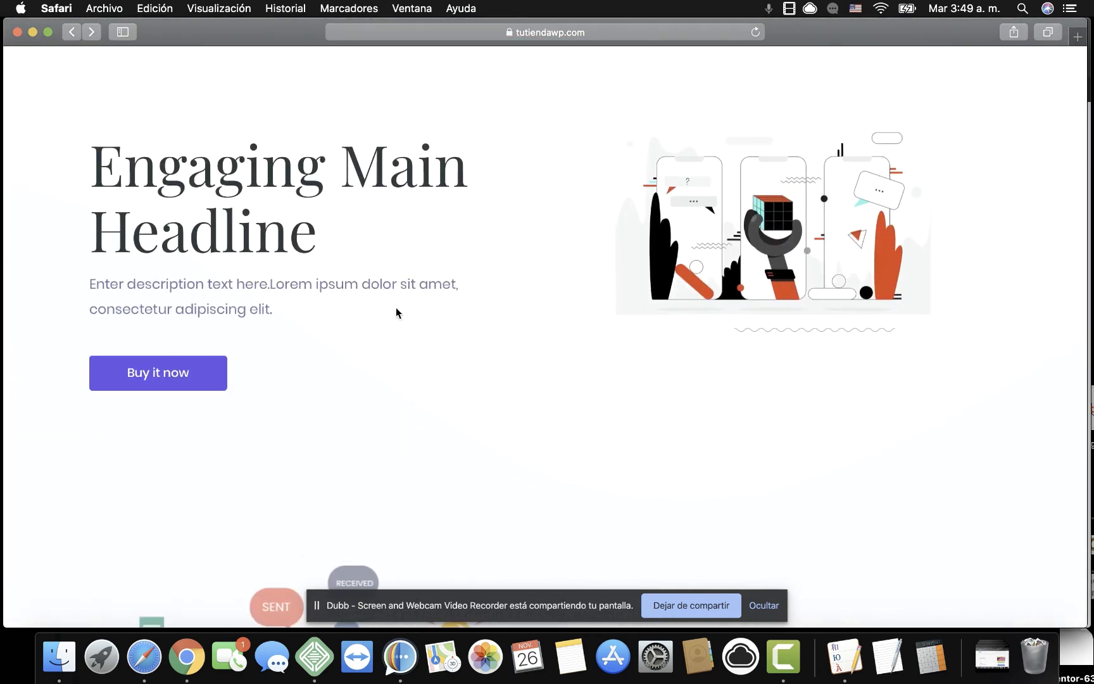
# Confirm the preview's Buy it now button opens the Tutor LMS Pro course page.
pyautogui.click(765, 605)
pyautogui.scroll(5, 473, 421)
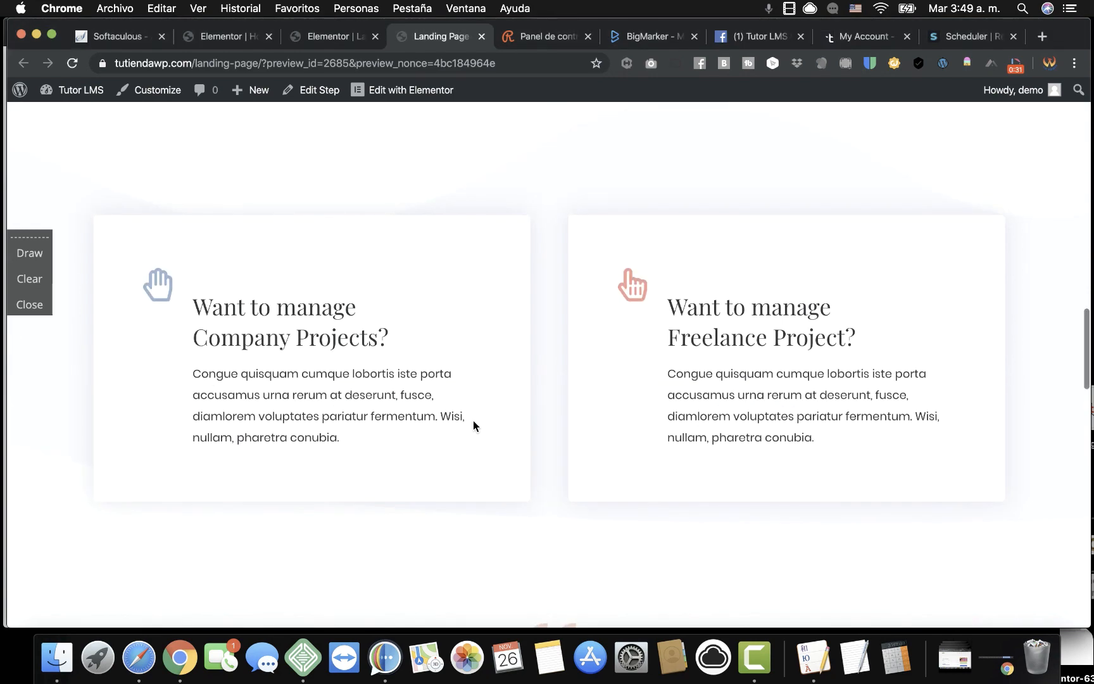
pyautogui.scroll(10, 474, 421)
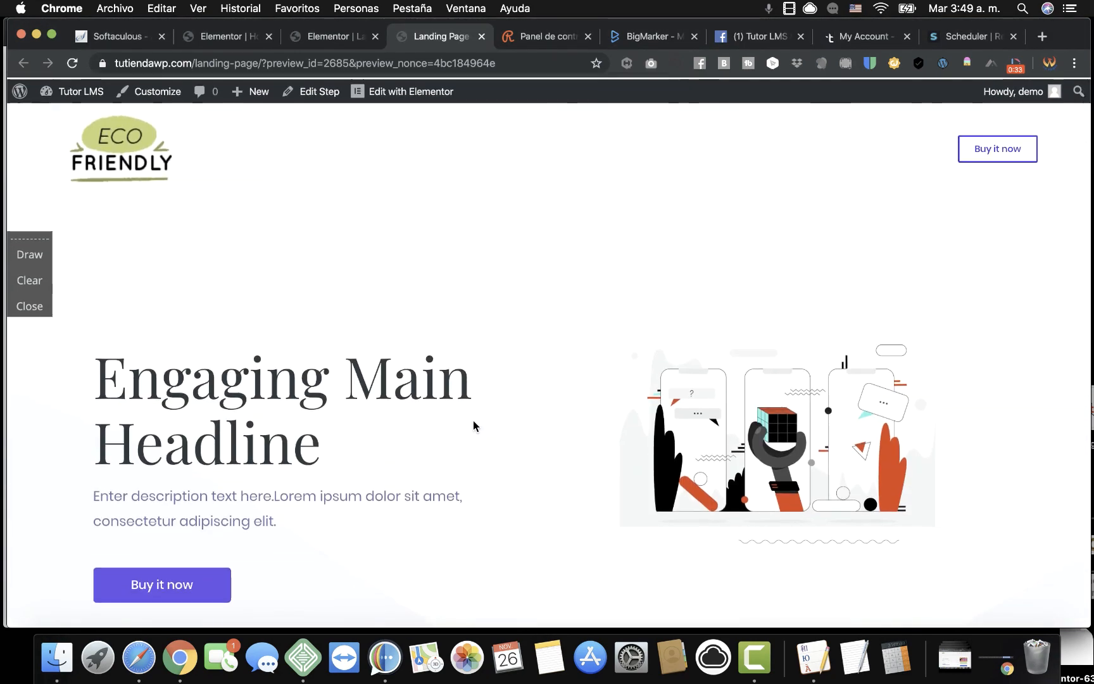
pyautogui.scroll(-3, 474, 421)
pyautogui.click(190, 397)
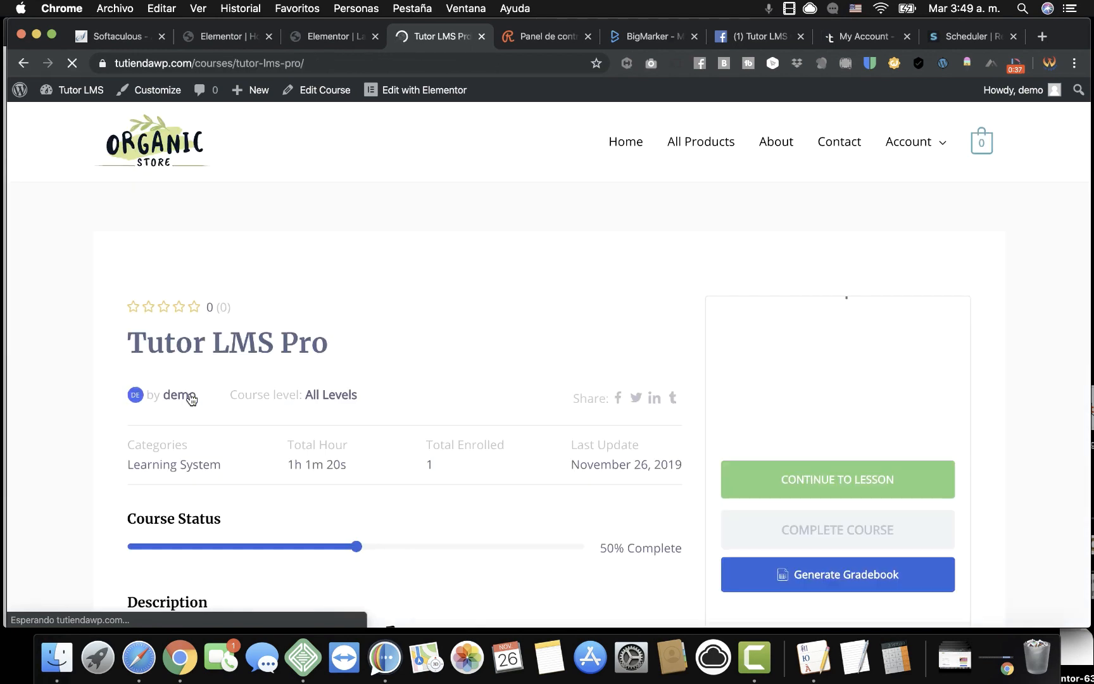
pyautogui.scroll(-5, 533, 465)
pyautogui.scroll(2, 533, 464)
pyautogui.scroll(3, 533, 468)
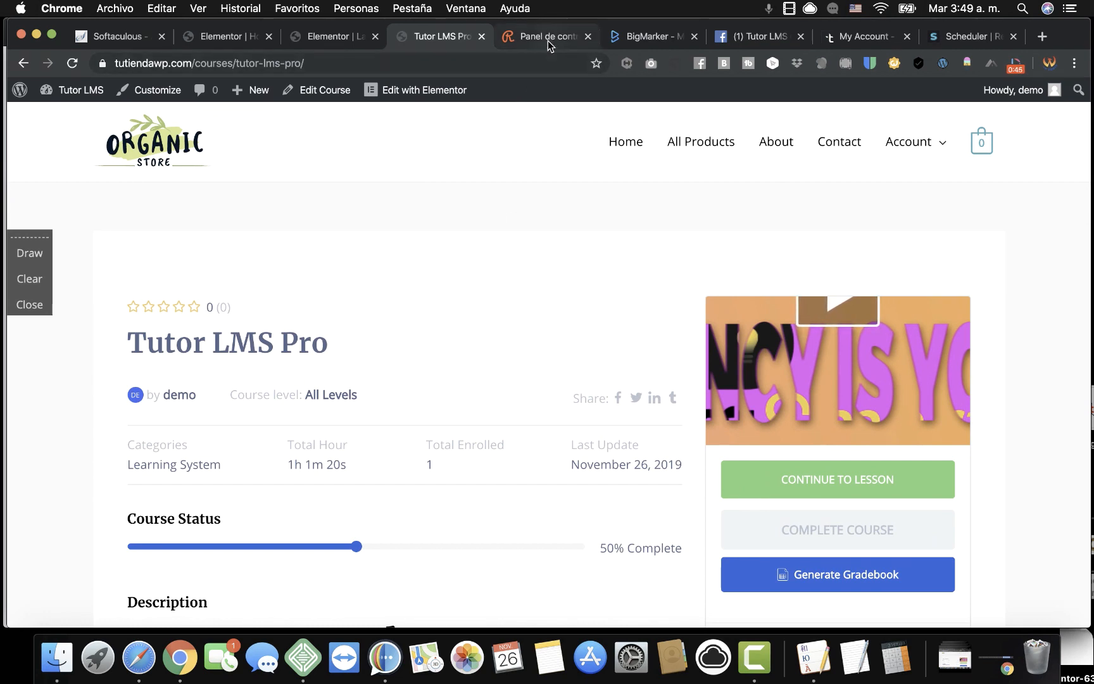
pyautogui.click(755, 34)
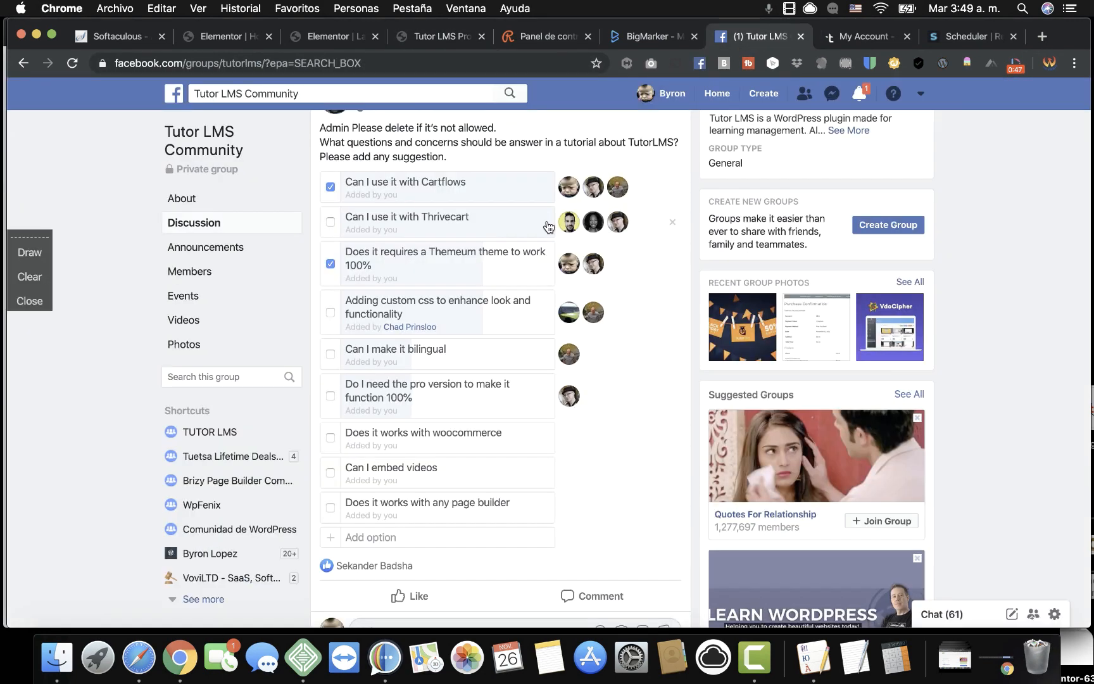
pyautogui.scroll(1, 628, 379)
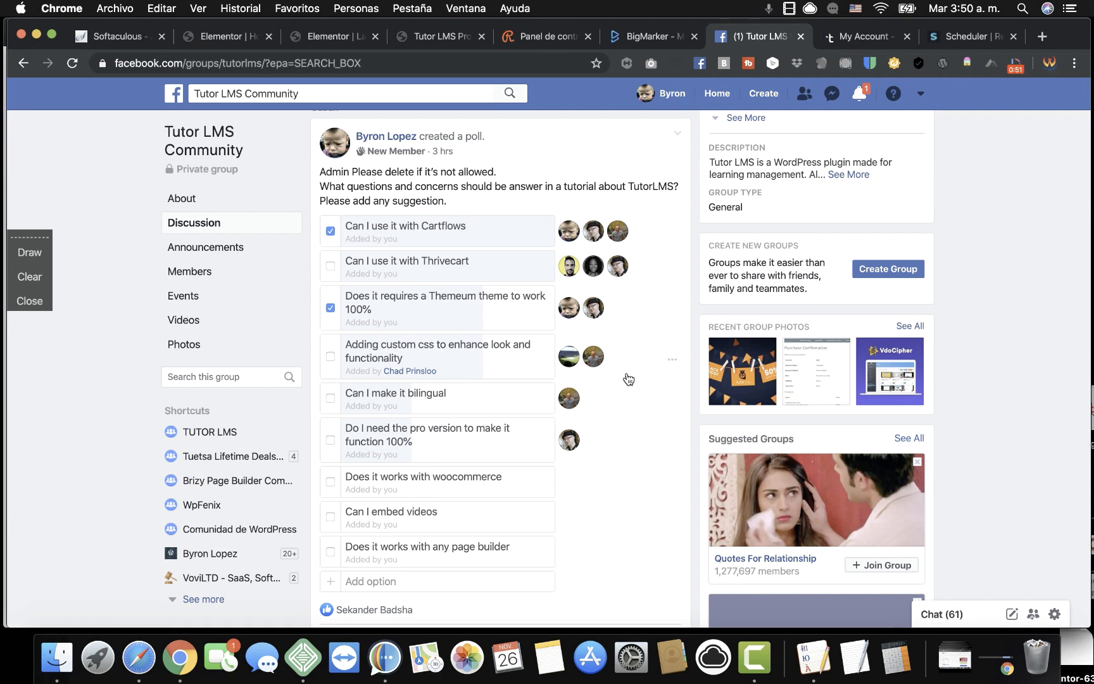
pyautogui.scroll(-1, 629, 378)
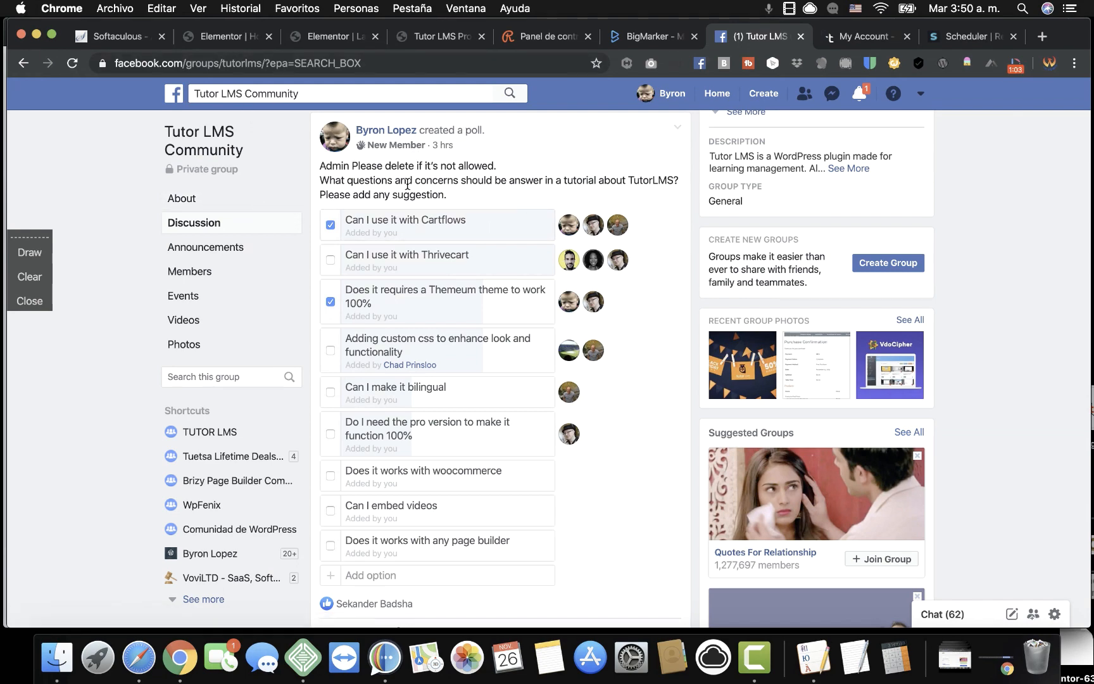
# Scroll through the live landing page in Safari, then start a new tab in Chrome.
pyautogui.click(139, 657)
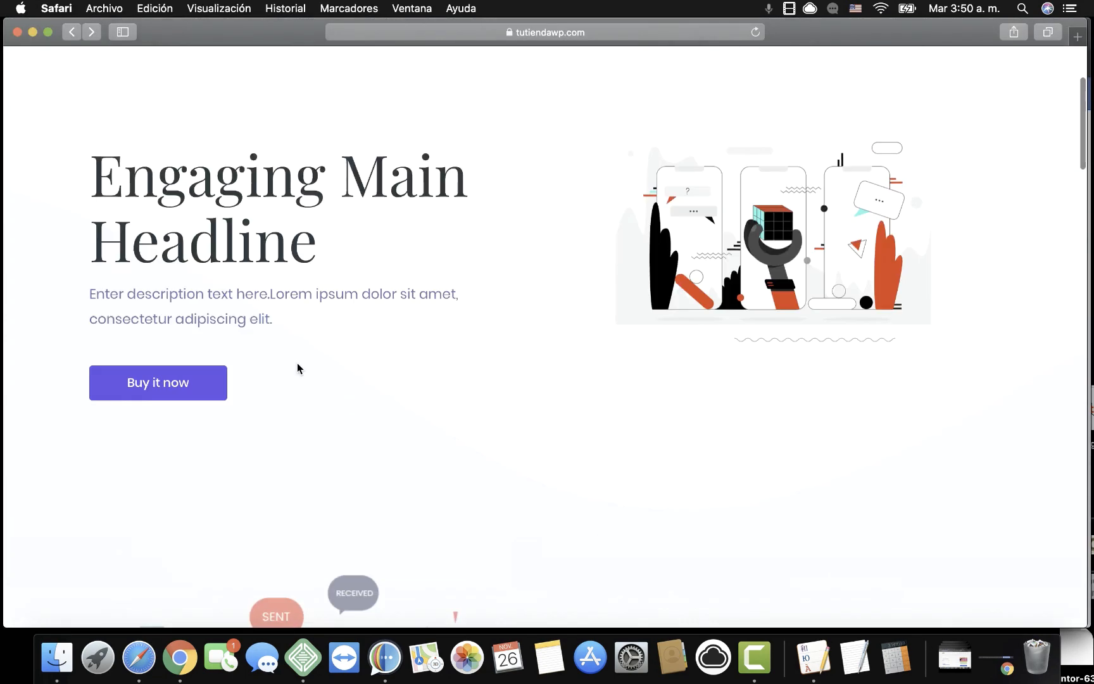
pyautogui.scroll(3, 297, 368)
pyautogui.scroll(-15, 298, 367)
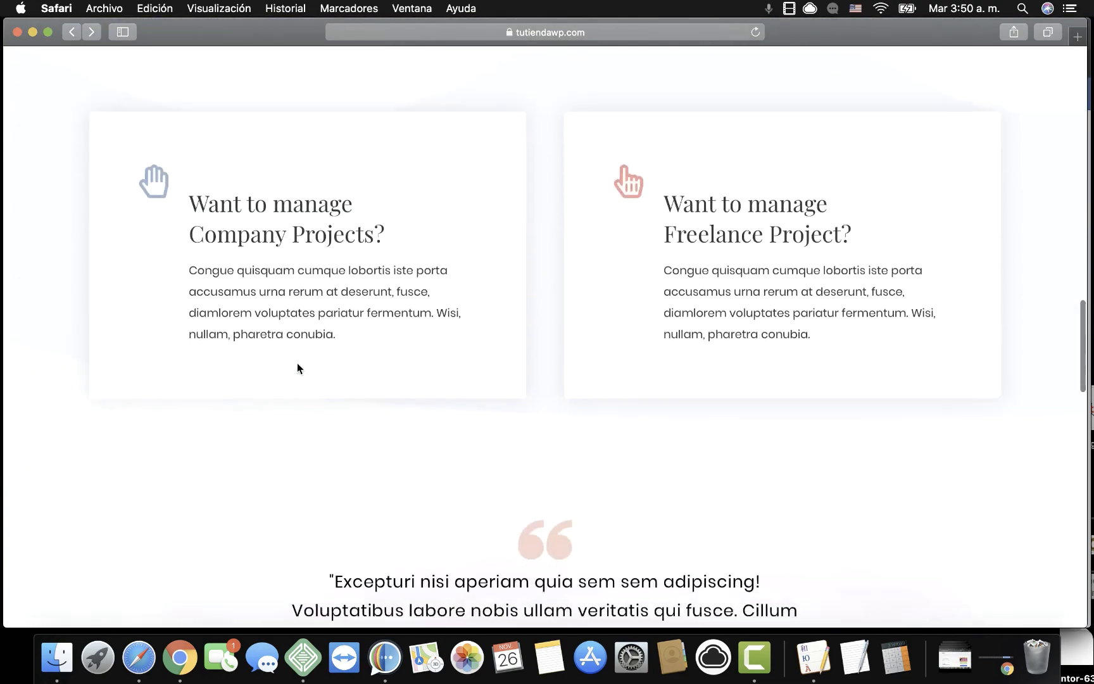
pyautogui.scroll(-10, 297, 363)
pyautogui.click(184, 672)
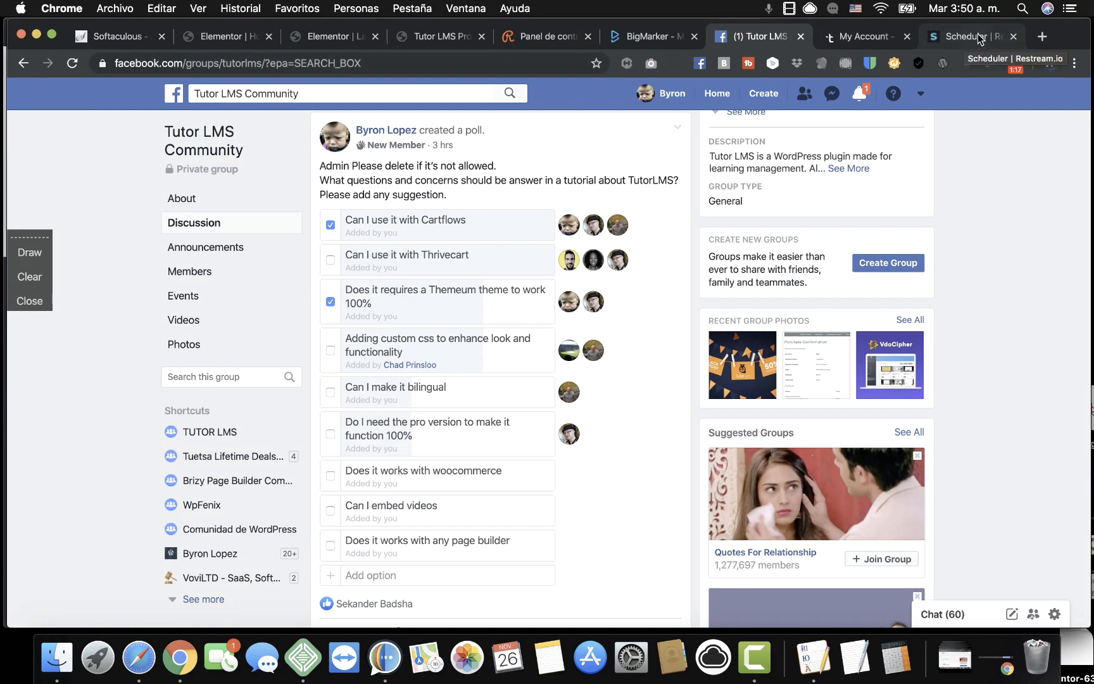
pyautogui.click(1043, 36)
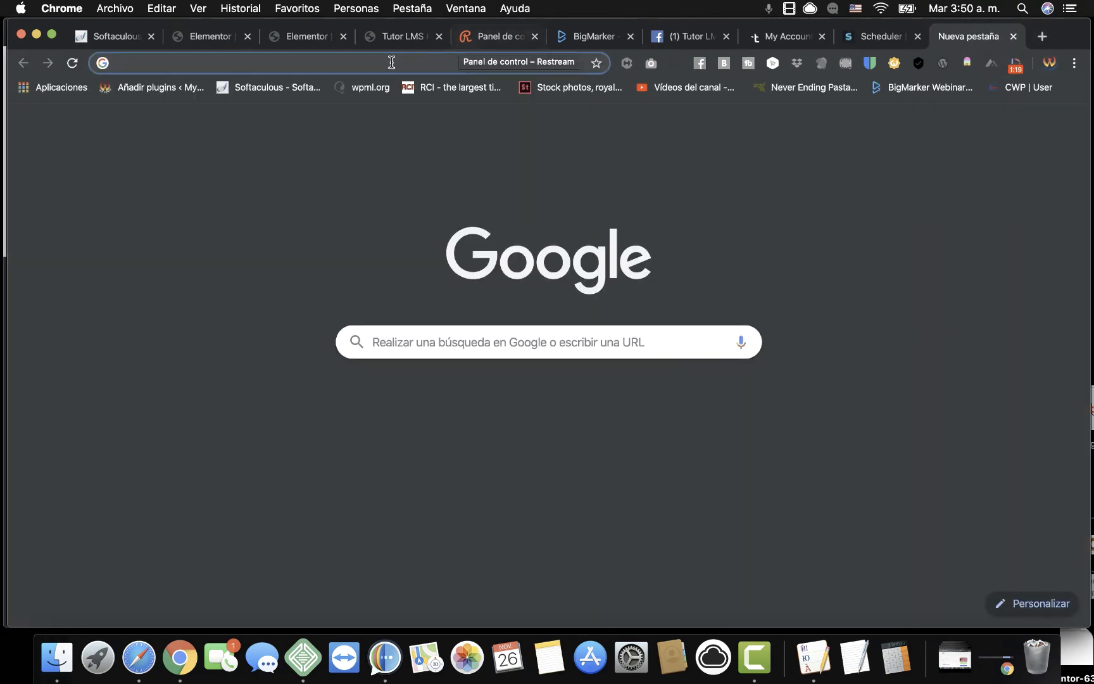
# Load cart2wp.com and open the Tutor LMS course enrolment tutorial under Integrations.
pyautogui.write('c')
pyautogui.write('t')
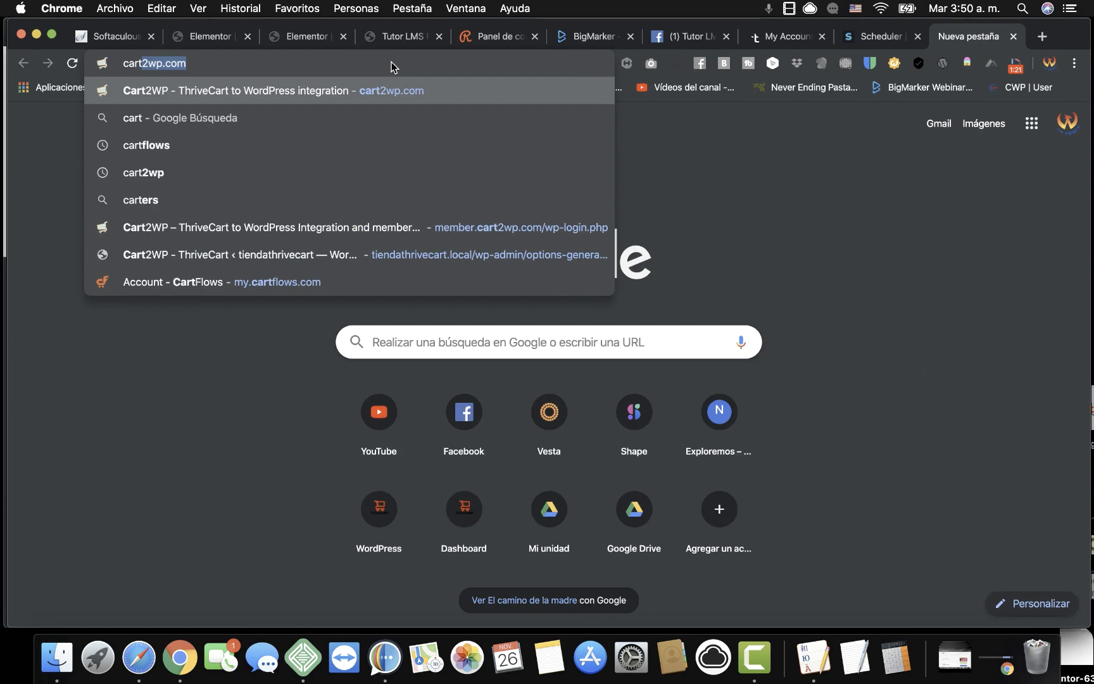
pyautogui.press('Return')
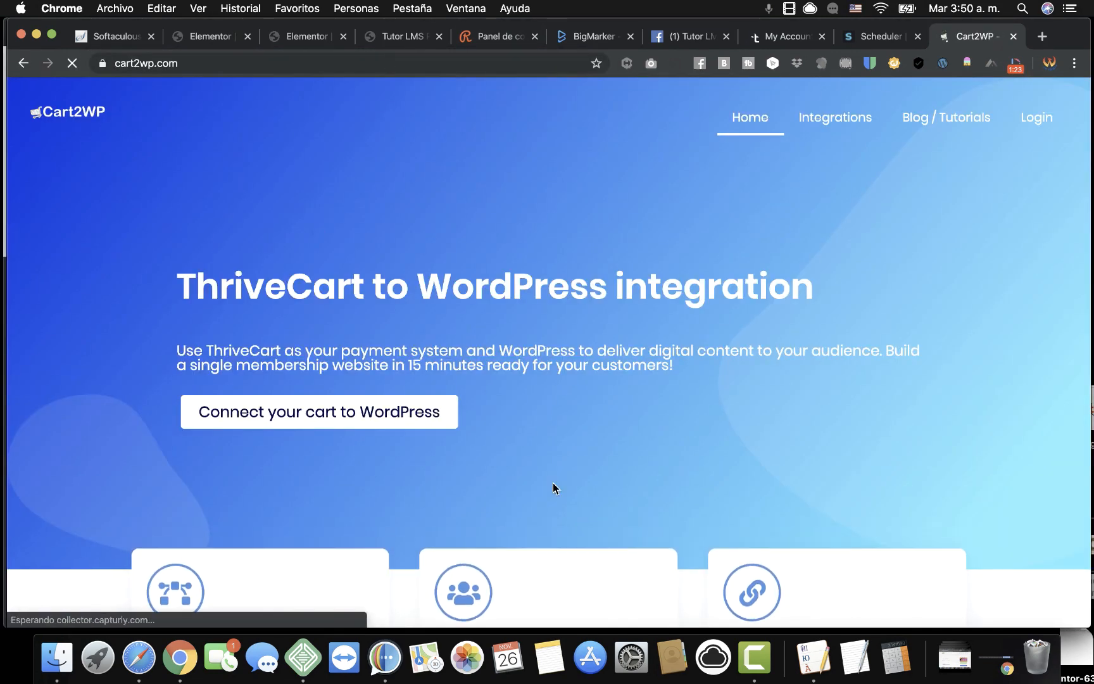
pyautogui.scroll(-5, 552, 482)
pyautogui.scroll(5, 706, 437)
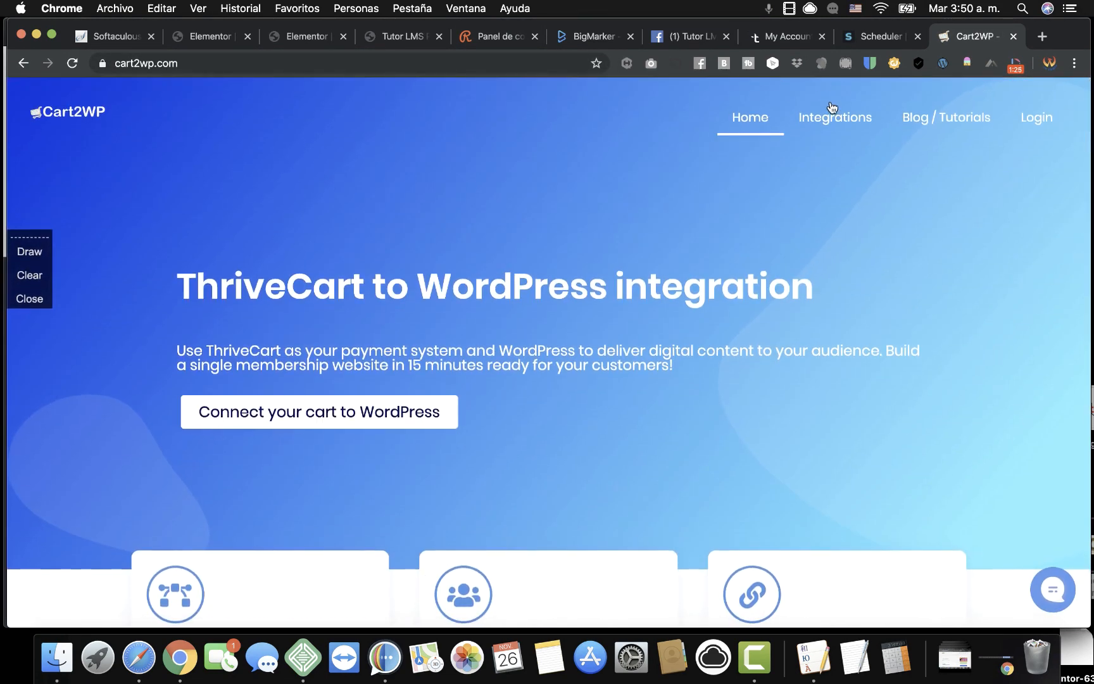
pyautogui.click(829, 117)
pyautogui.scroll(-6, 822, 345)
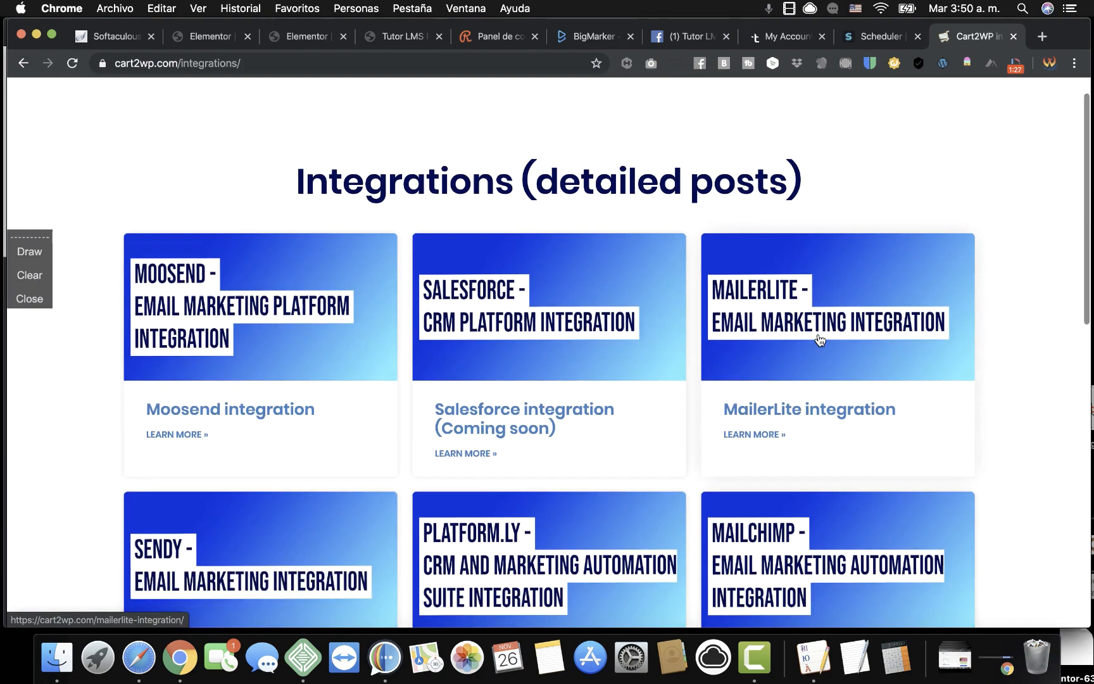
pyautogui.scroll(-4, 820, 340)
pyautogui.click(545, 225)
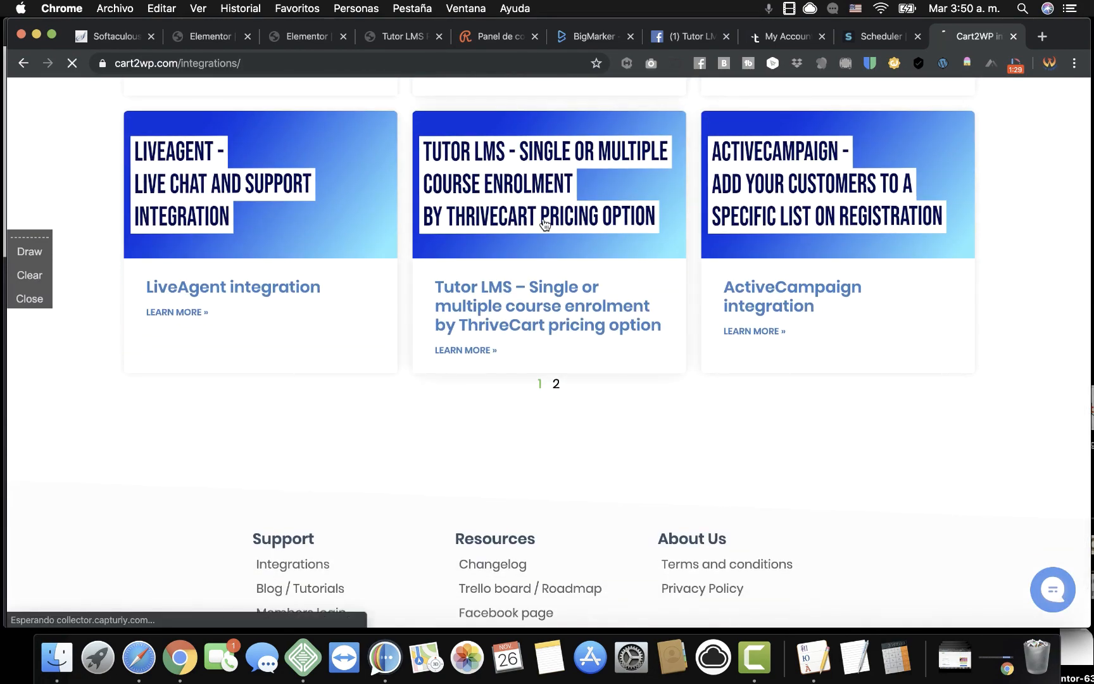
# Read through the Tutor LMS enrolment by ThriveCart pricing option tutorial.
pyautogui.scroll(-6, 542, 358)
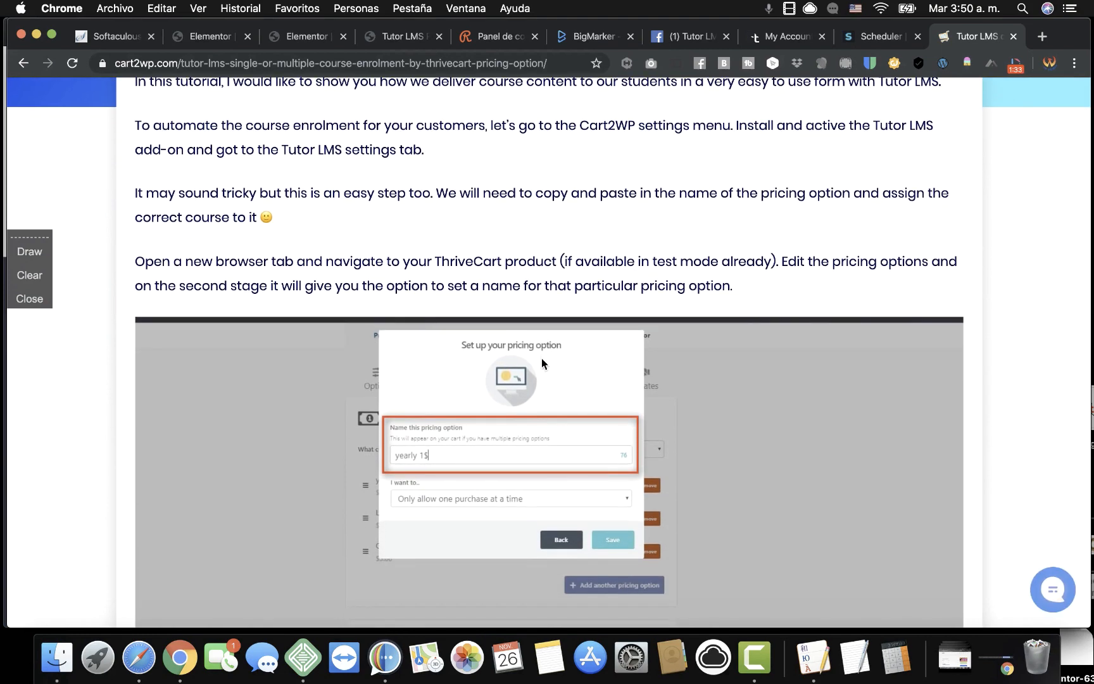
pyautogui.scroll(-10, 541, 359)
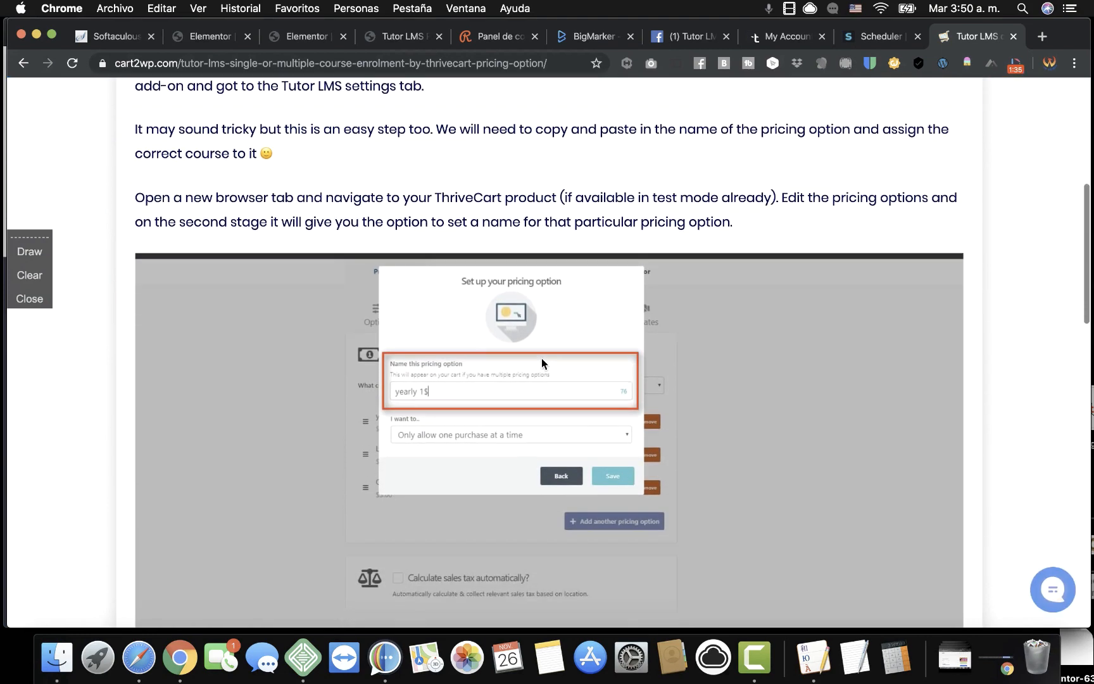
pyautogui.scroll(-5, 541, 358)
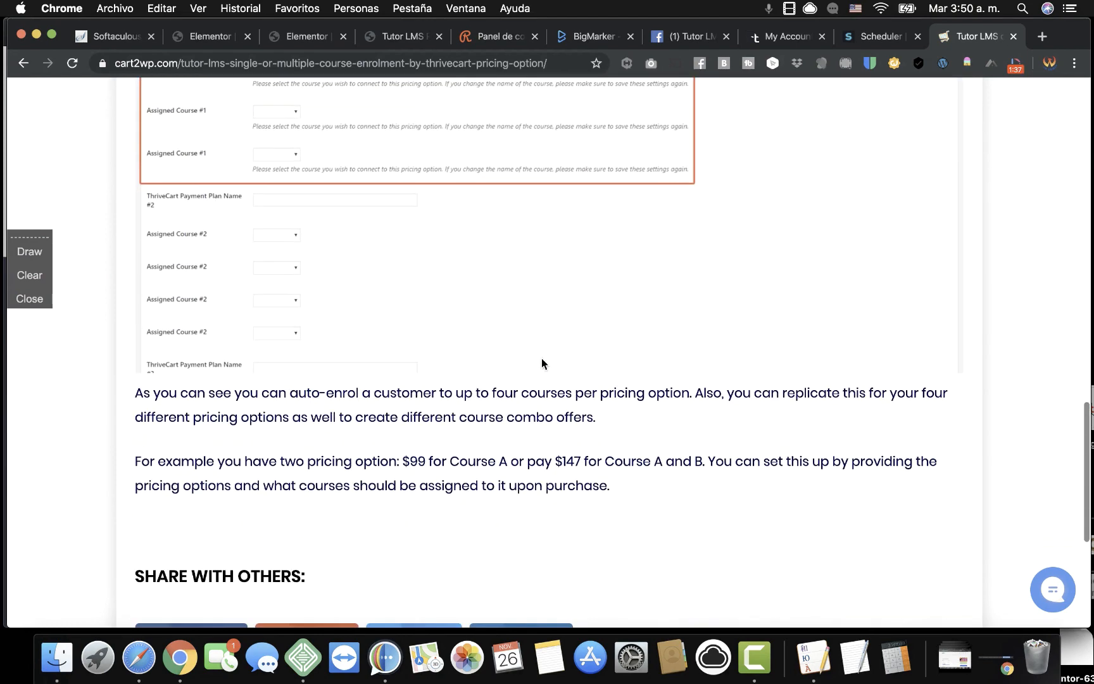
pyautogui.scroll(4, 542, 359)
pyautogui.scroll(-1, 470, 323)
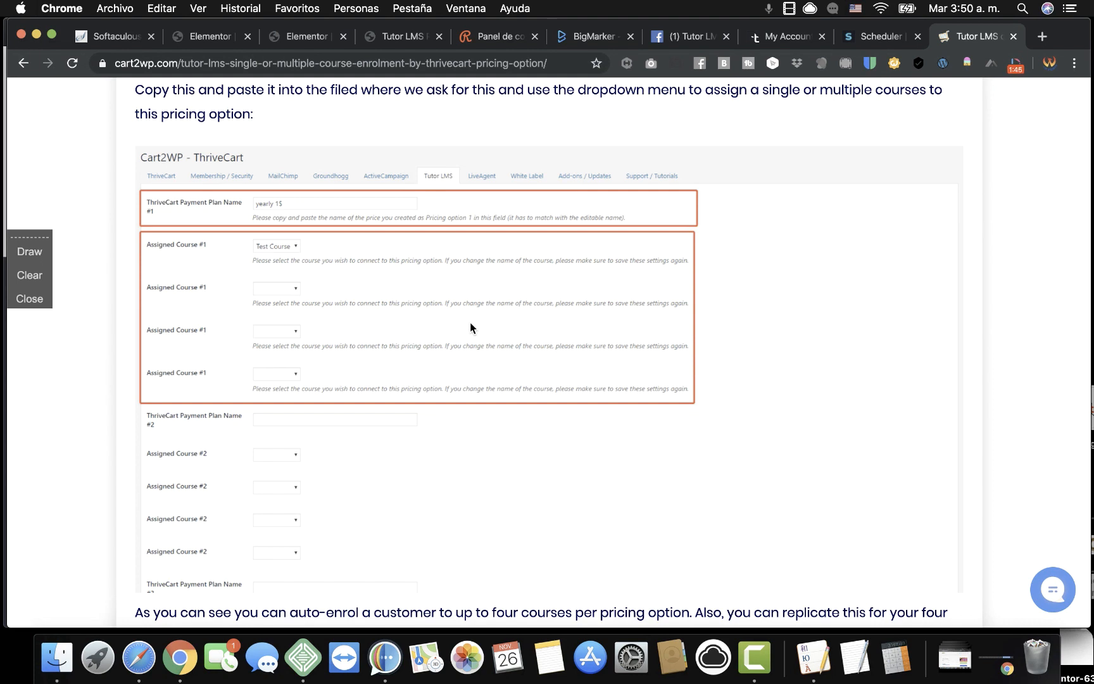
pyautogui.scroll(-5, 470, 325)
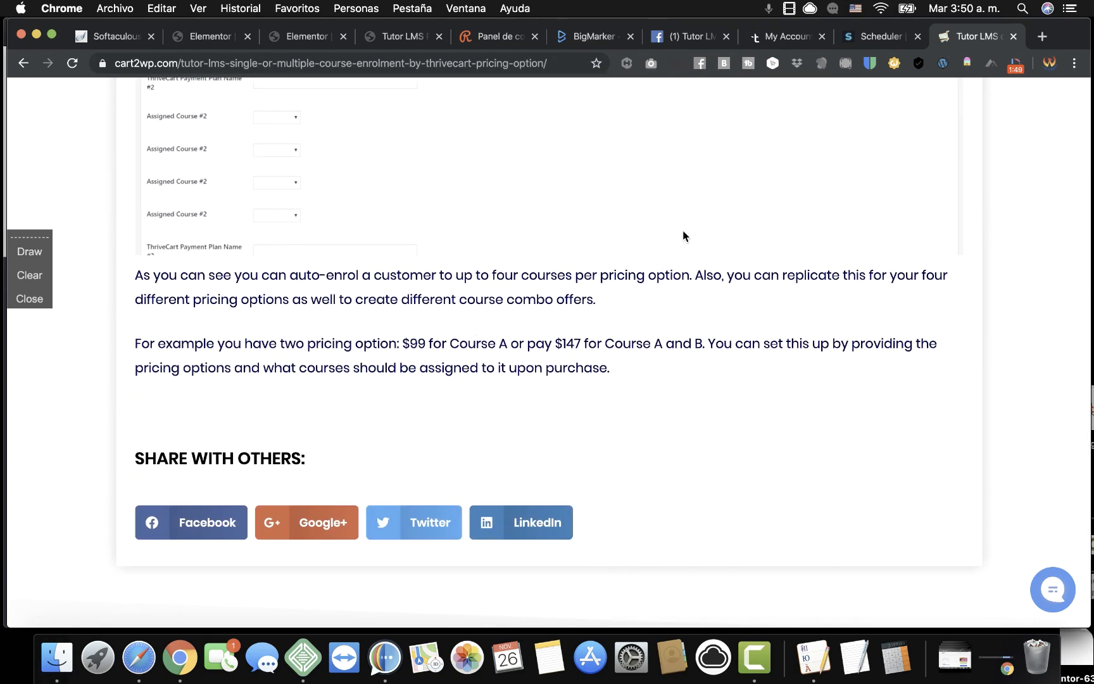
pyautogui.scroll(3, 644, 240)
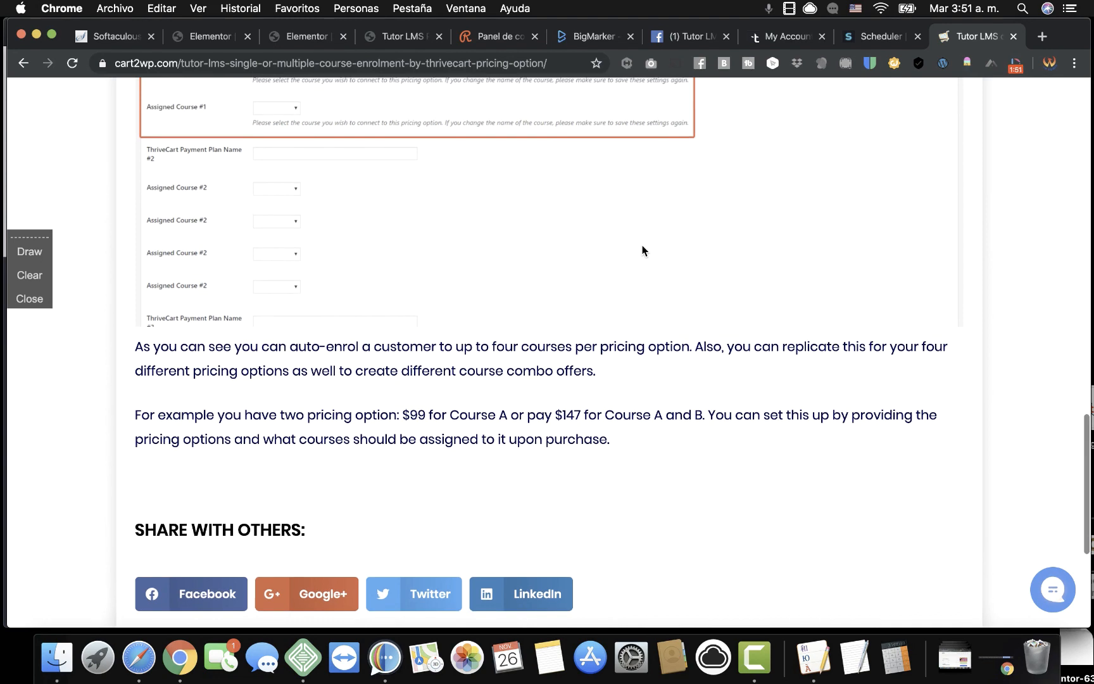
pyautogui.scroll(3, 642, 249)
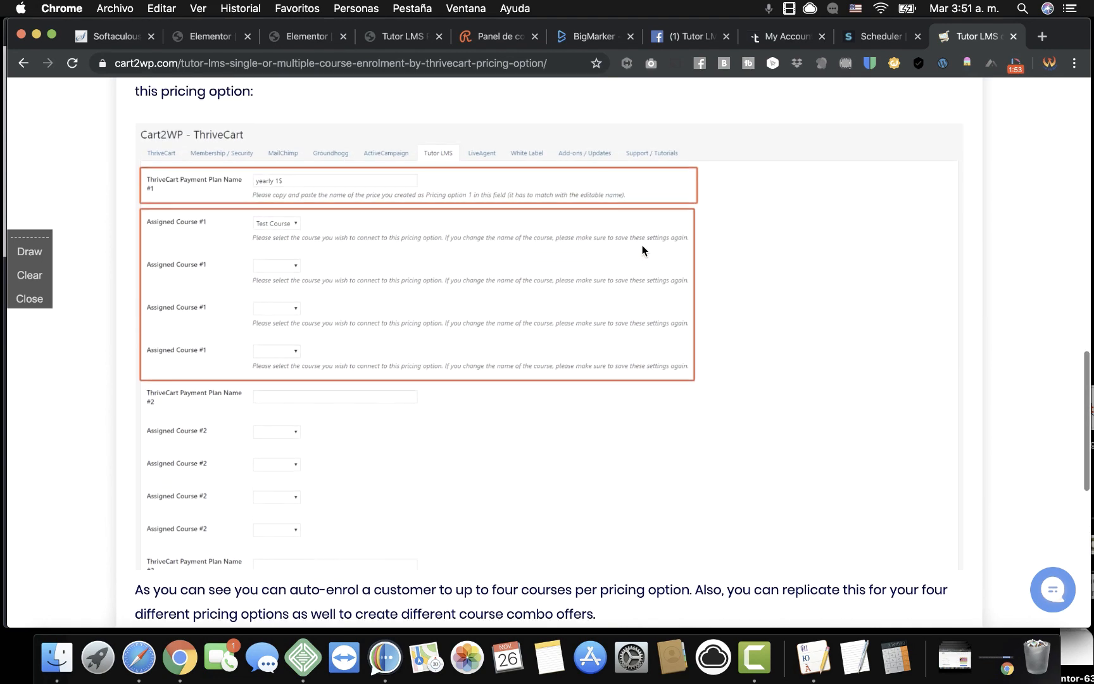
pyautogui.scroll(-8, 731, 337)
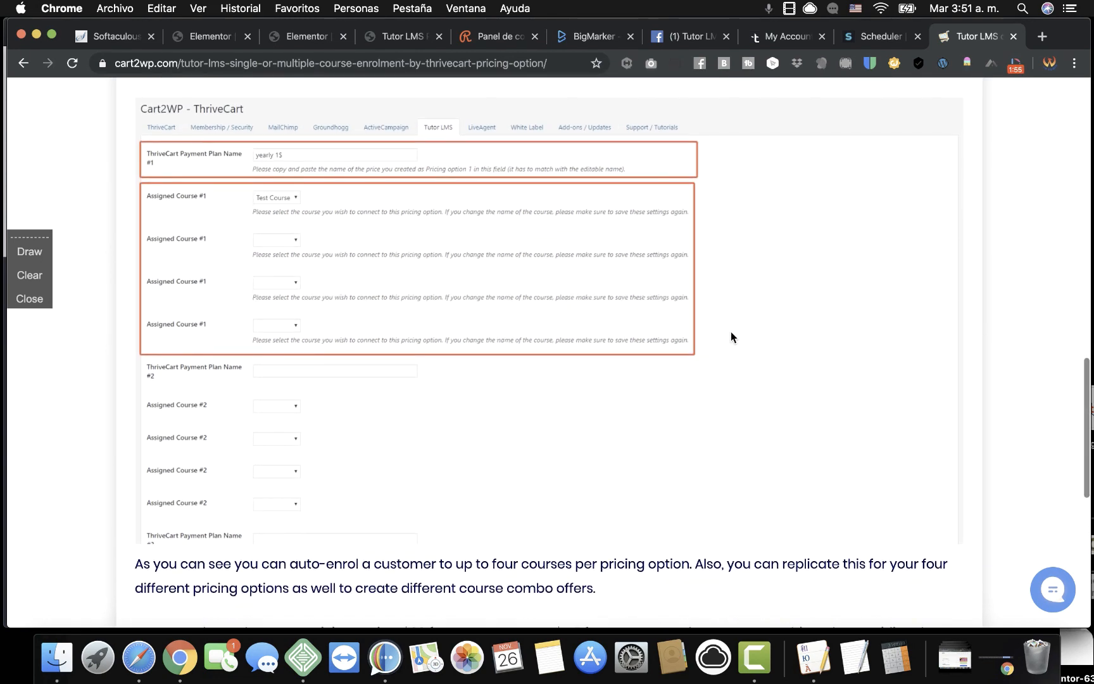
pyautogui.scroll(-2, 731, 332)
pyautogui.scroll(15, 730, 332)
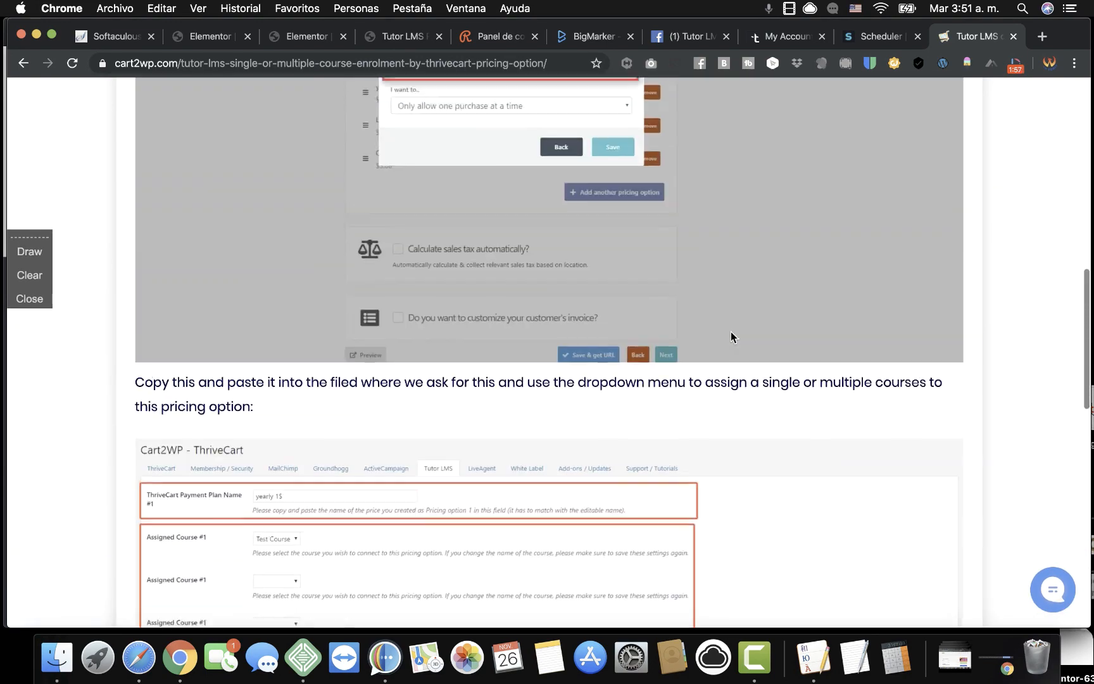
pyautogui.scroll(6, 730, 330)
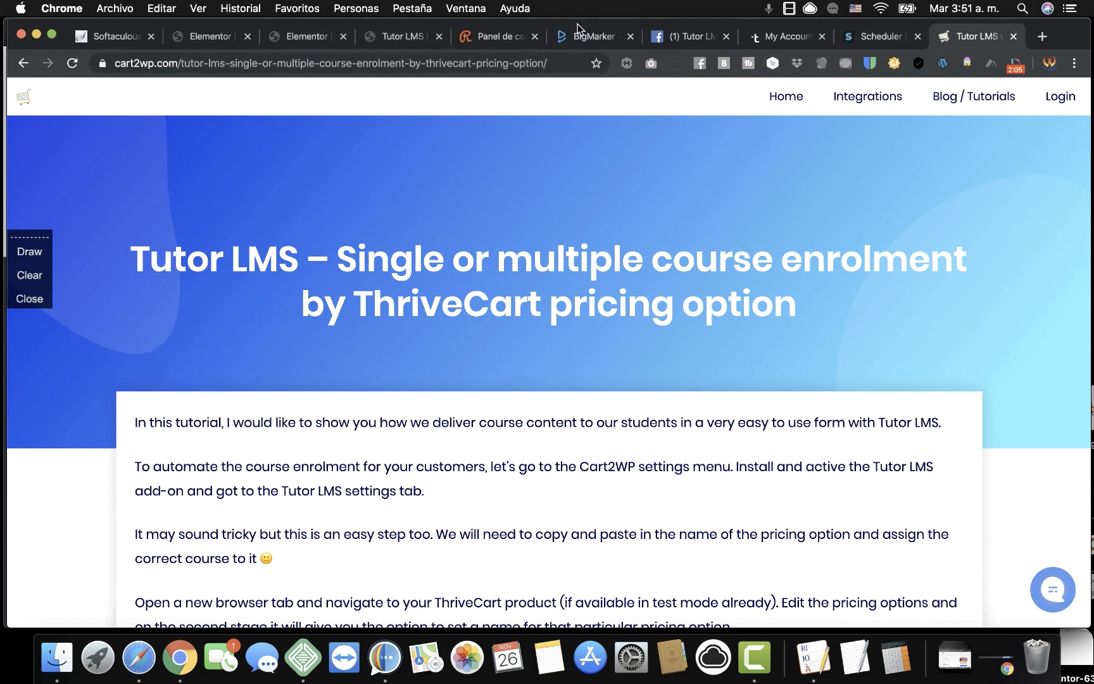
pyautogui.click(674, 39)
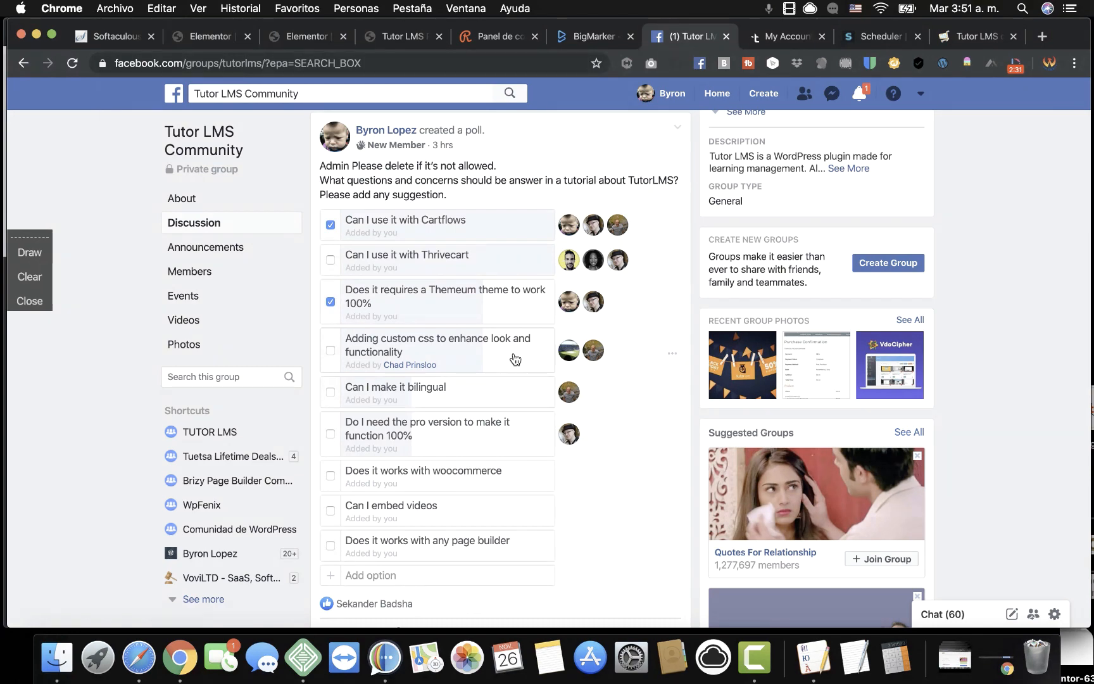
pyautogui.scroll(-1, 515, 359)
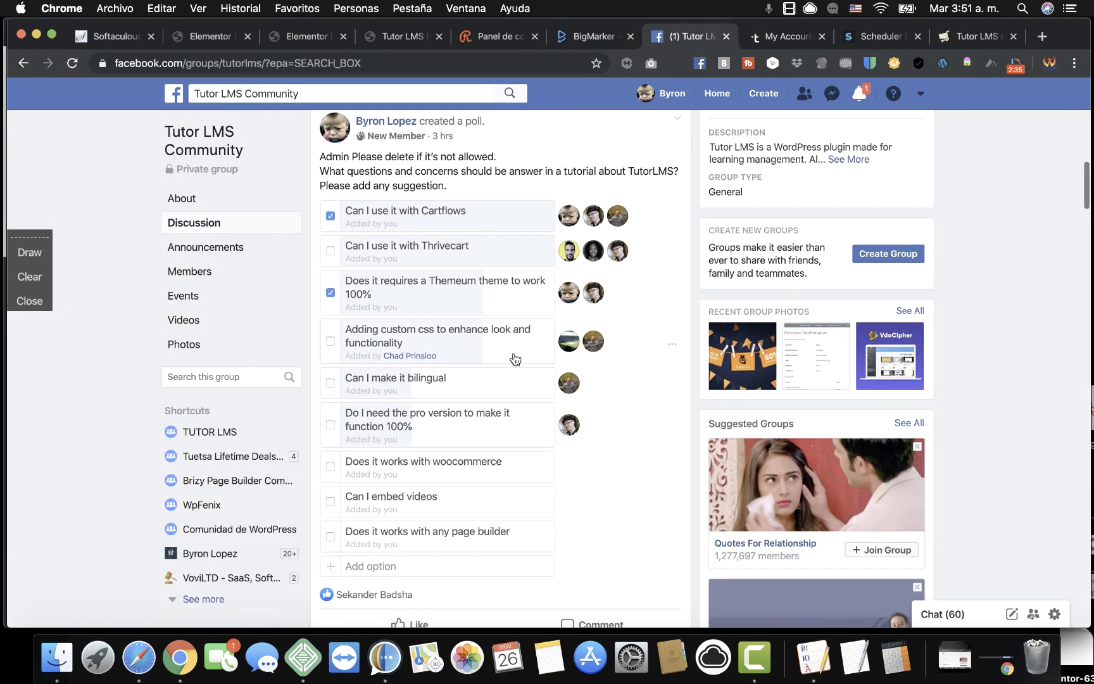
pyautogui.scroll(-2, 512, 358)
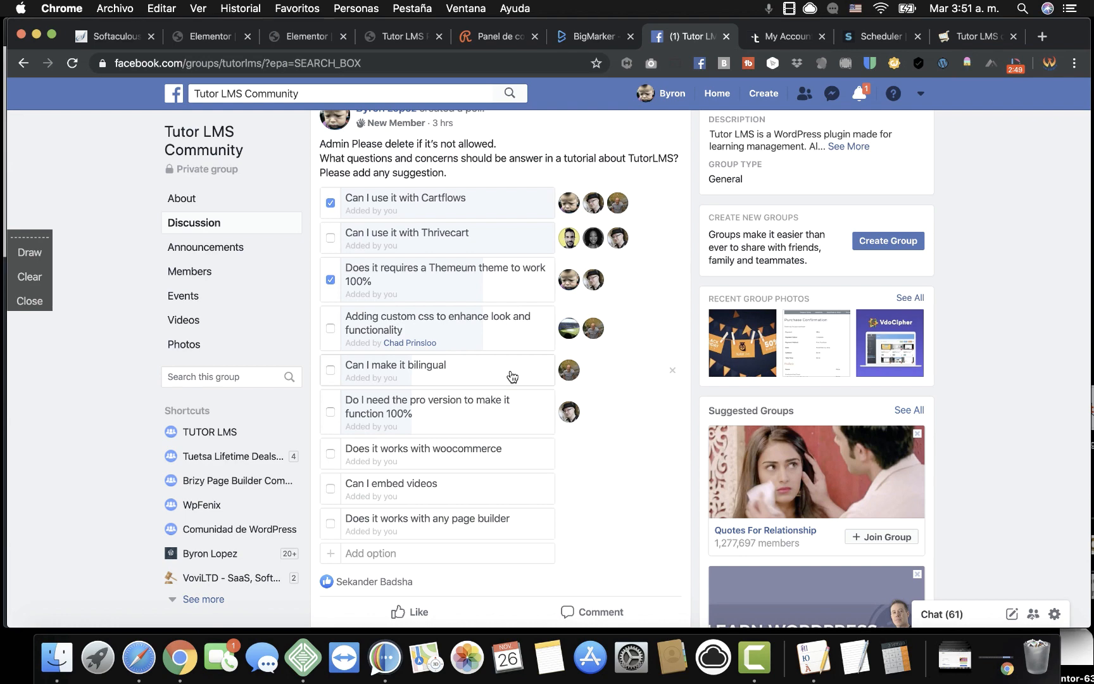
pyautogui.scroll(-2, 512, 376)
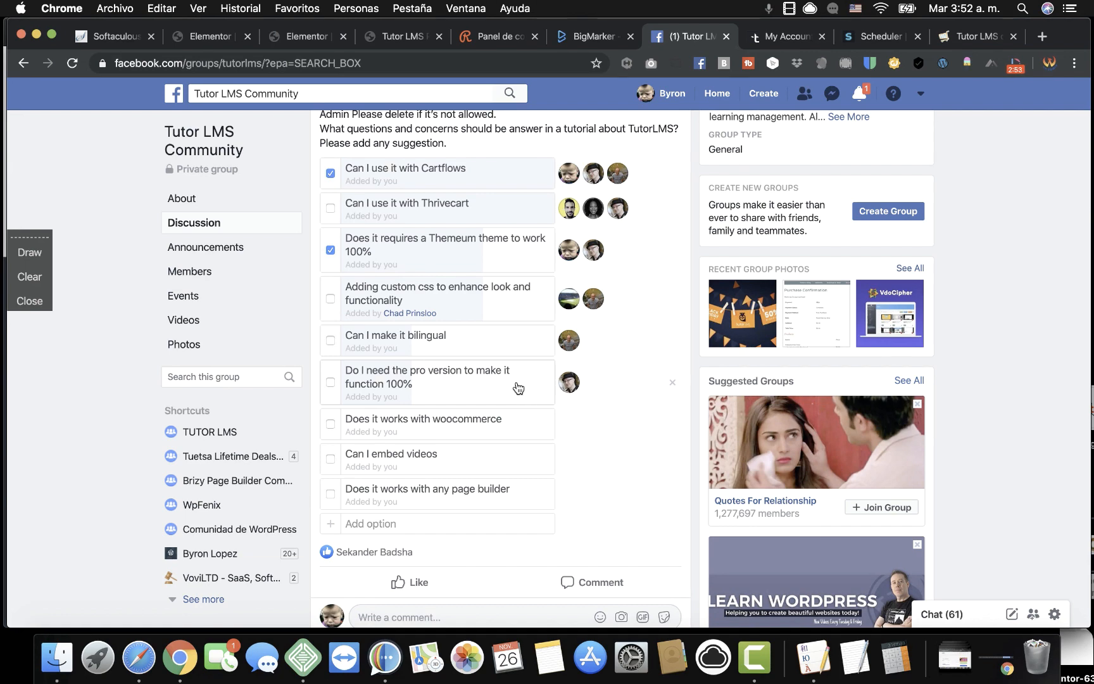
pyautogui.scroll(-3, 525, 395)
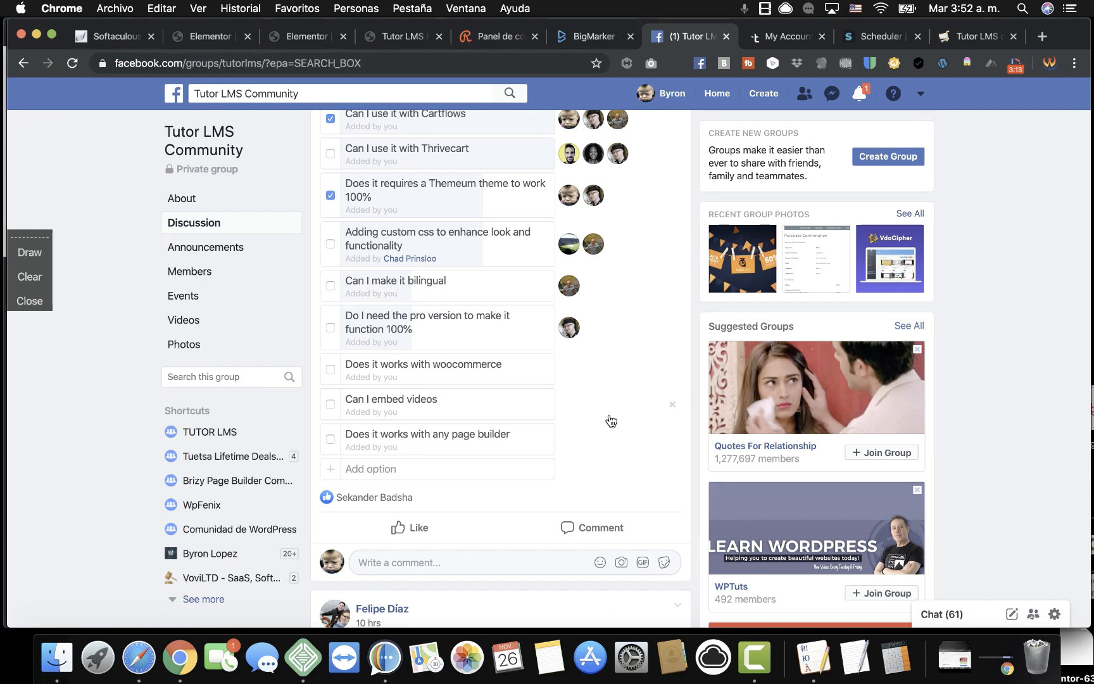
pyautogui.scroll(2, 602, 412)
pyautogui.scroll(-3, 612, 421)
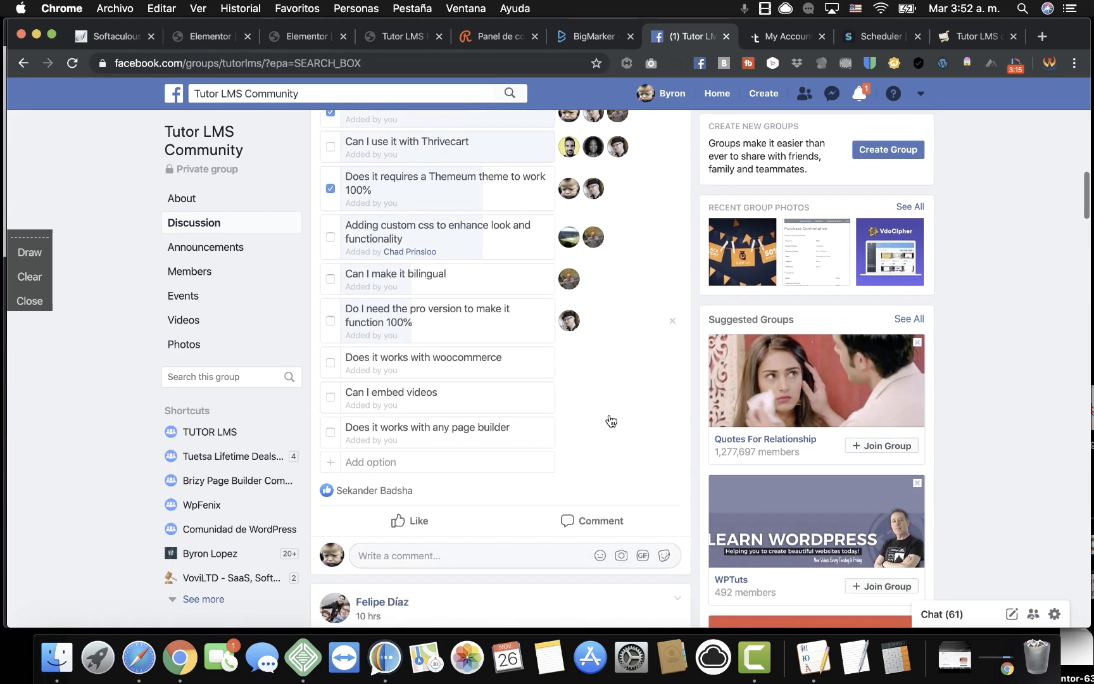
pyautogui.scroll(2, 611, 421)
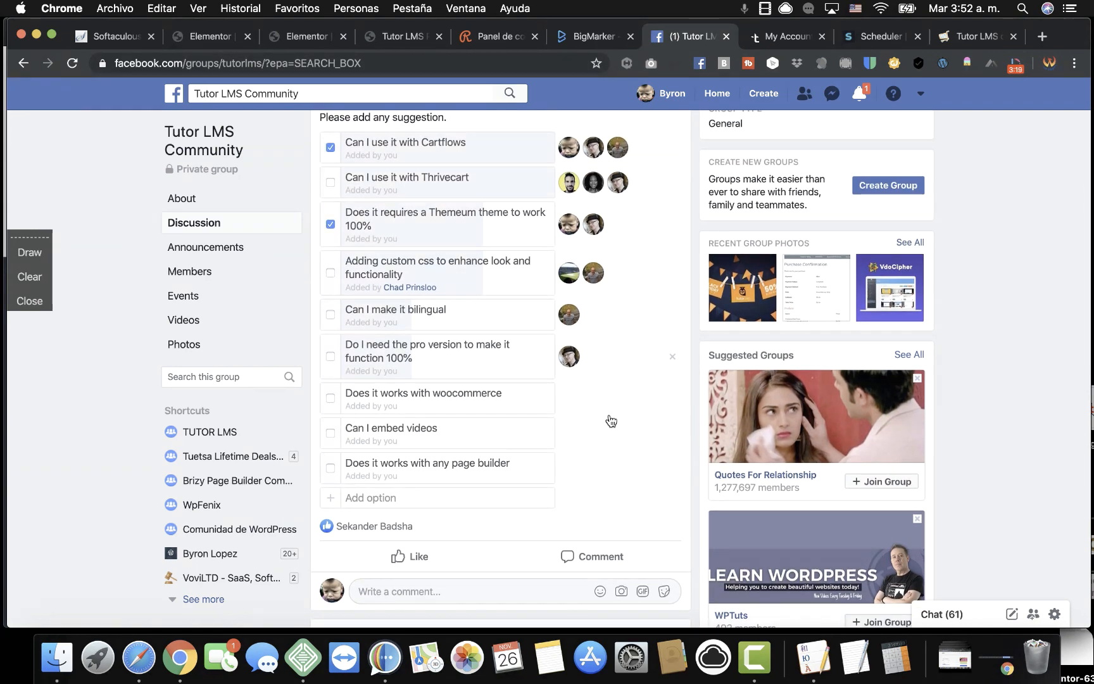
pyautogui.scroll(1, 611, 421)
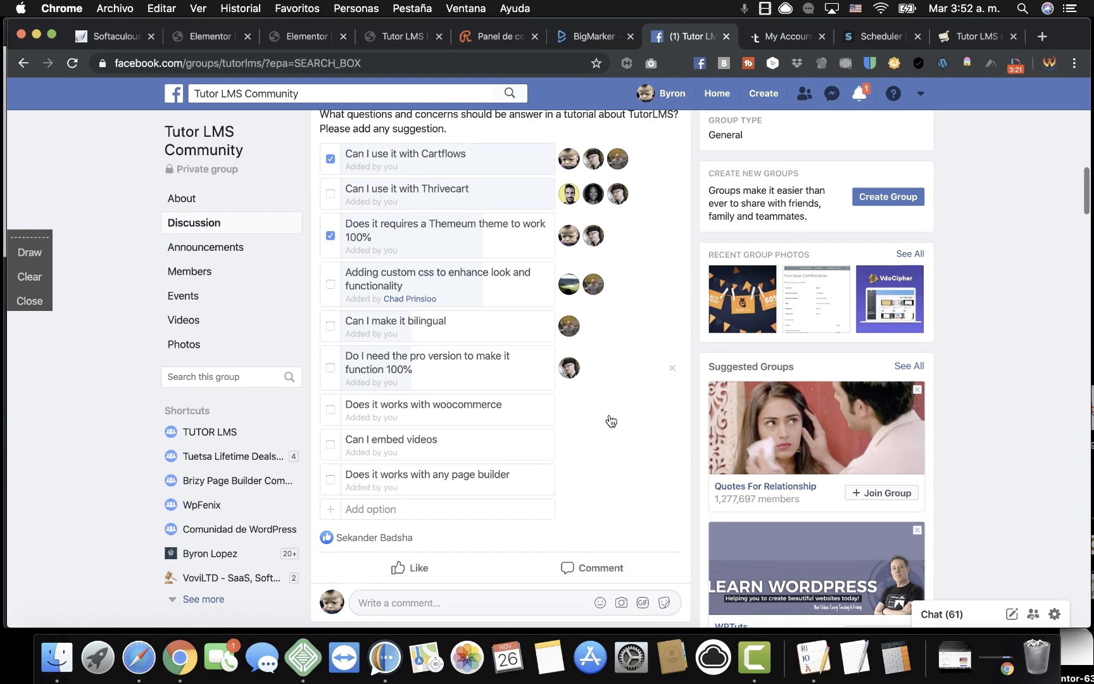
# Check the May 31, 2019 and July 23, 2019 order dates, then go to the Tutor LMS product page.
pyautogui.click(784, 38)
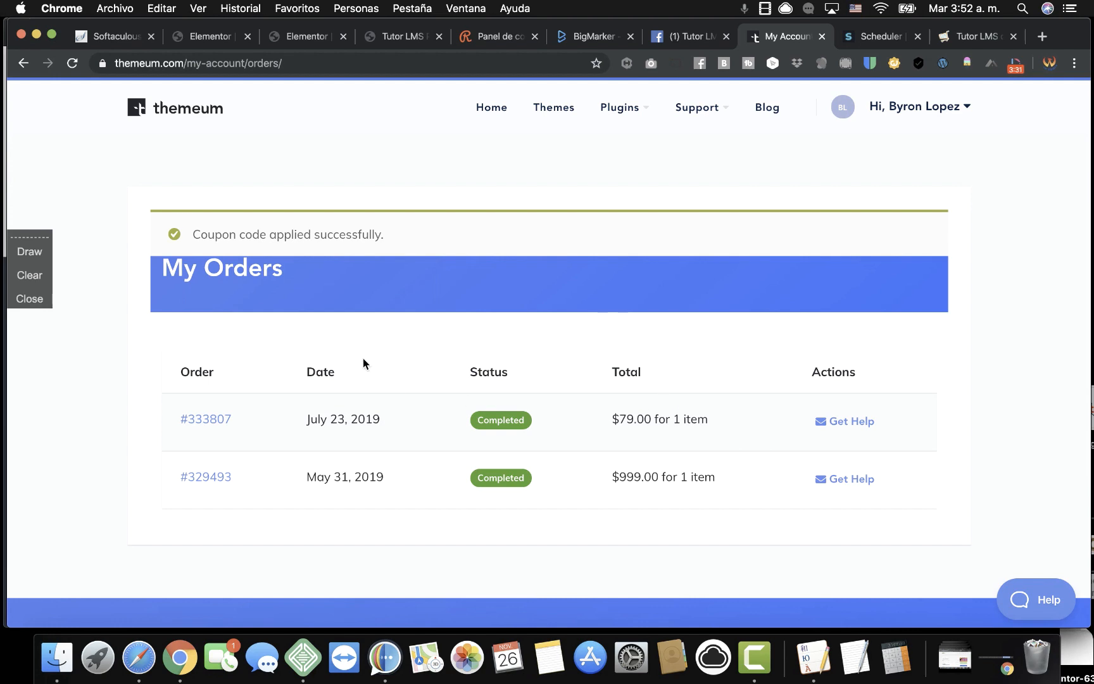
pyautogui.doubleClick(363, 476)
pyautogui.tripleClick(363, 476)
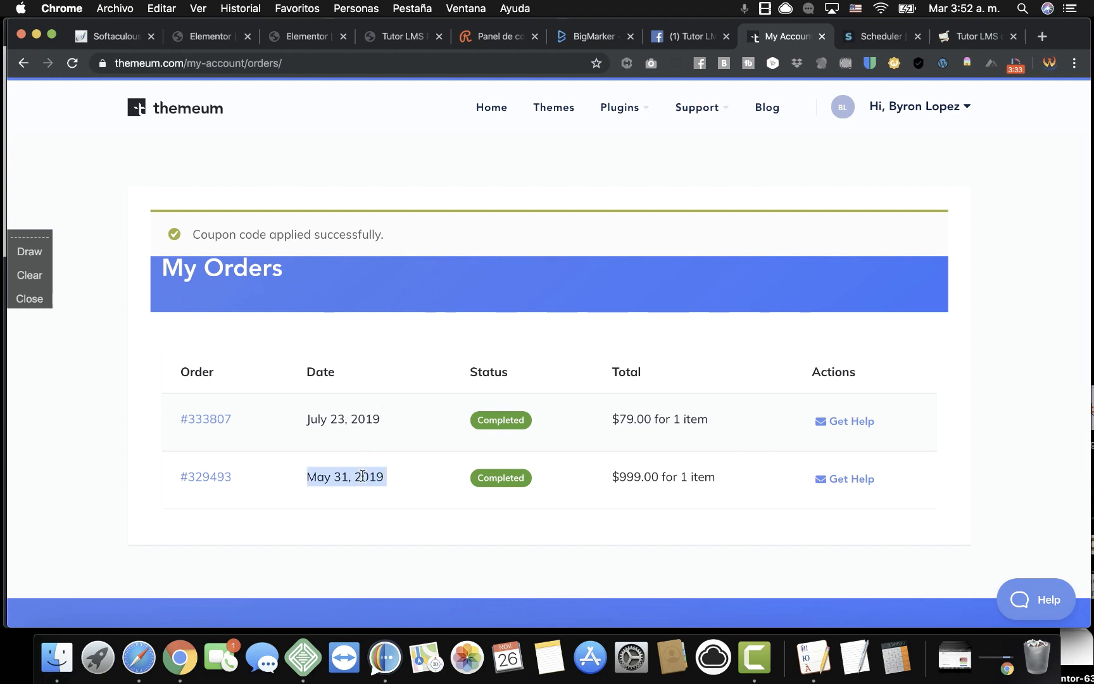
pyautogui.click(373, 476)
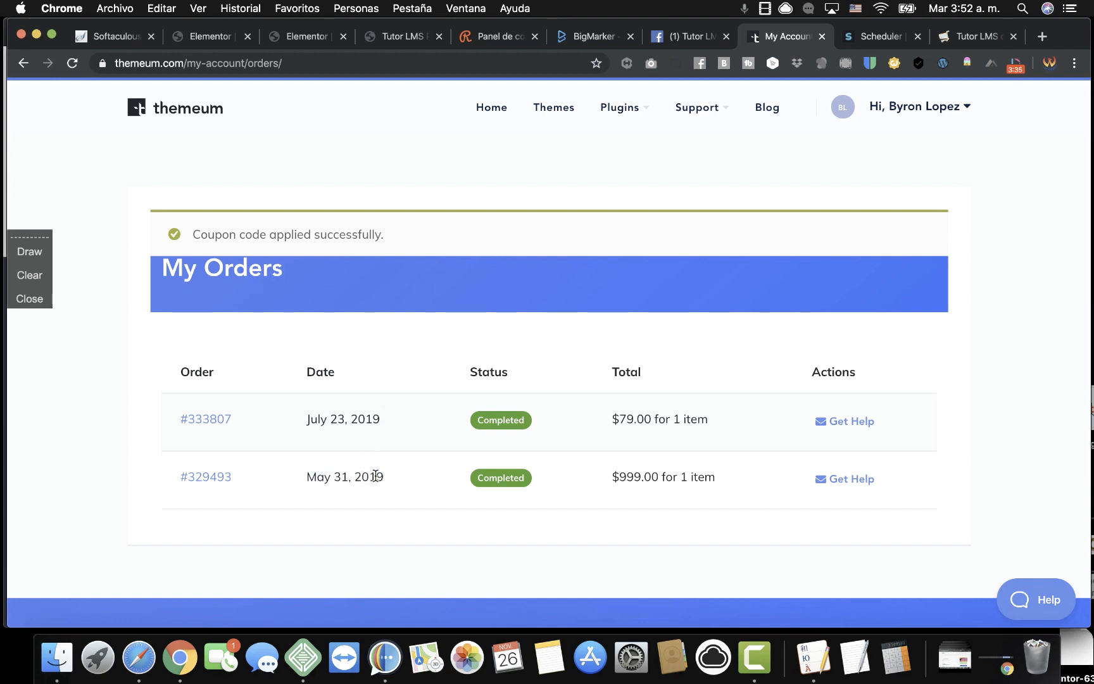
pyautogui.moveTo(388, 479); pyautogui.dragTo(309, 477)
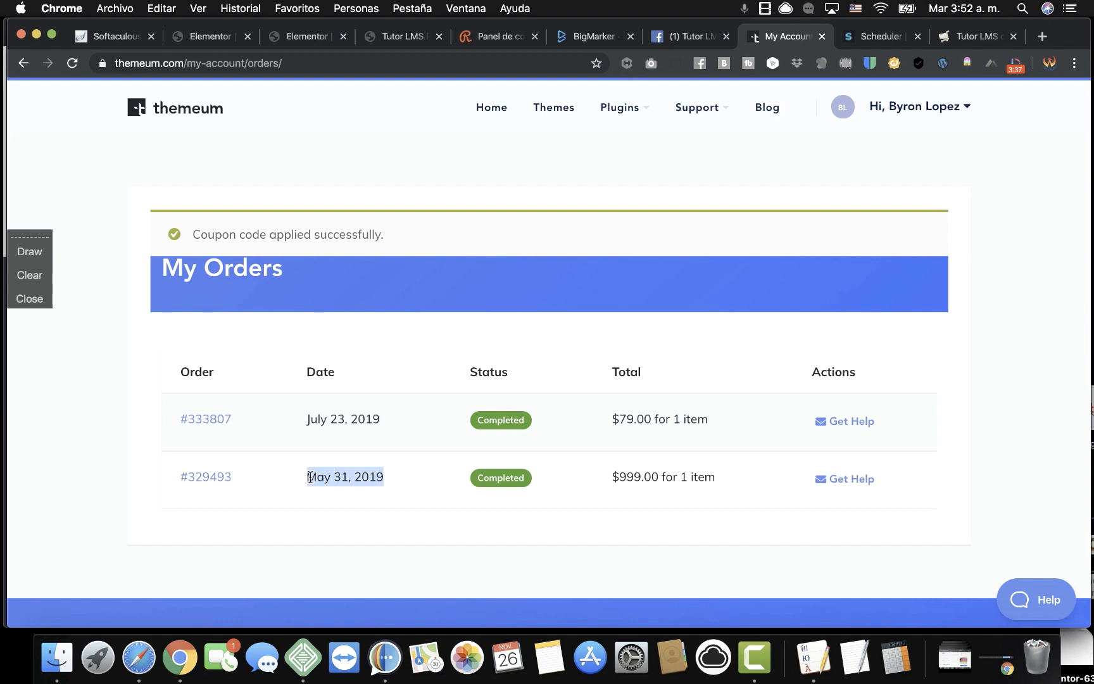
pyautogui.moveTo(380, 419); pyautogui.dragTo(311, 419)
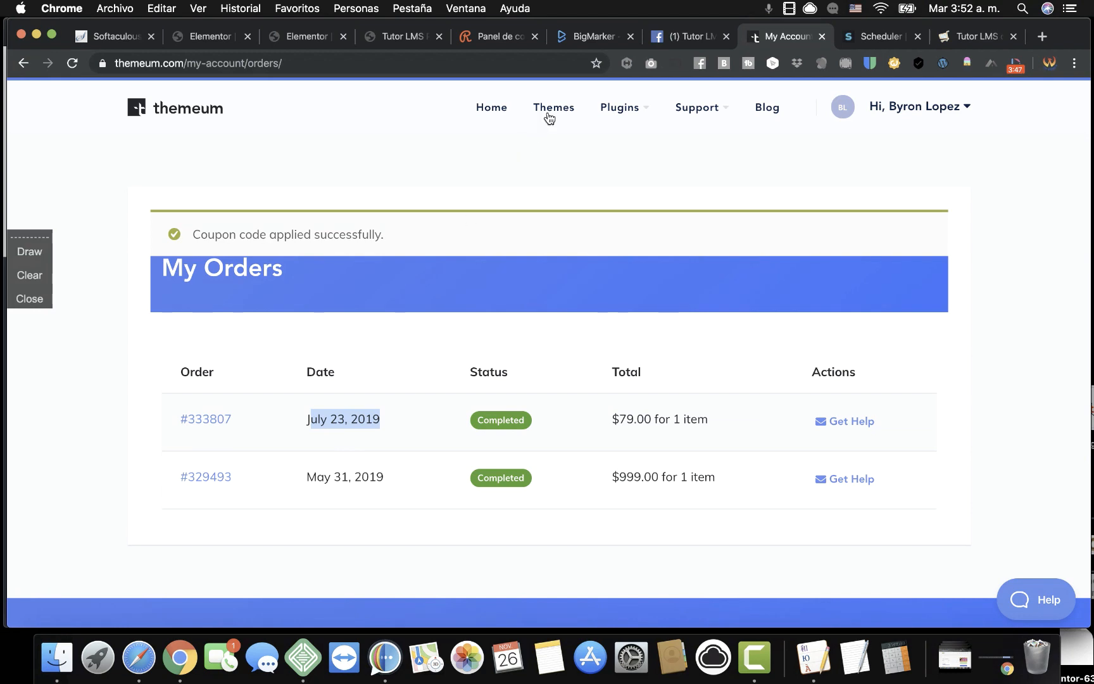
pyautogui.moveTo(612, 110)
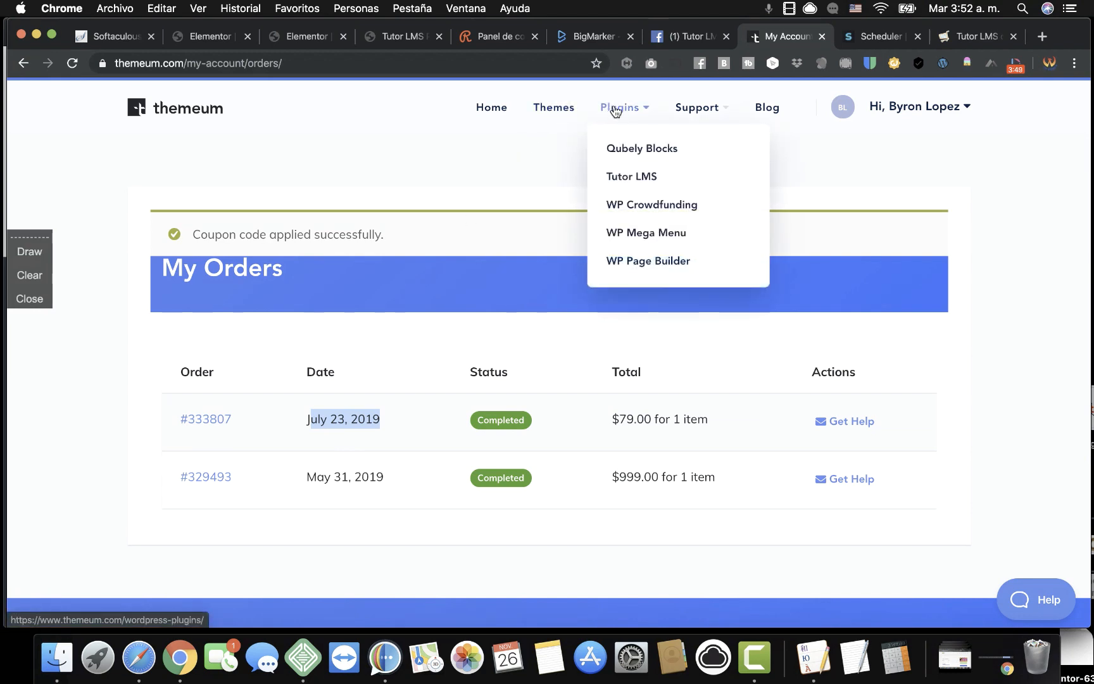
pyautogui.click(633, 178)
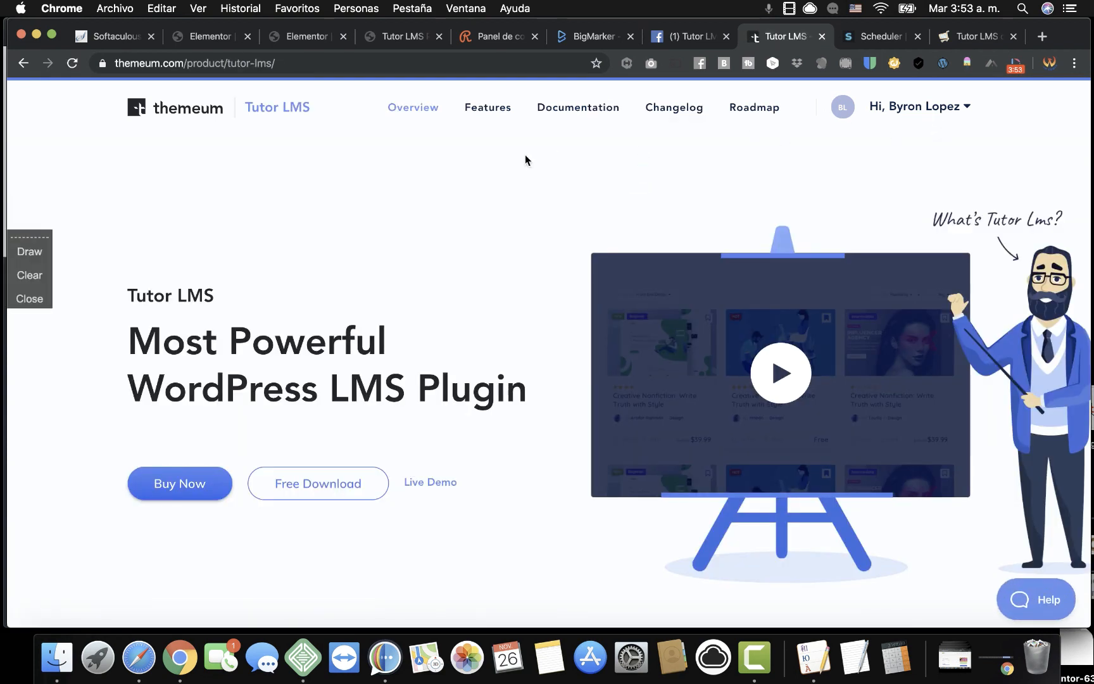
# From the themeum home page, open the Black Friday deal's pro plan price table.
pyautogui.click(198, 113)
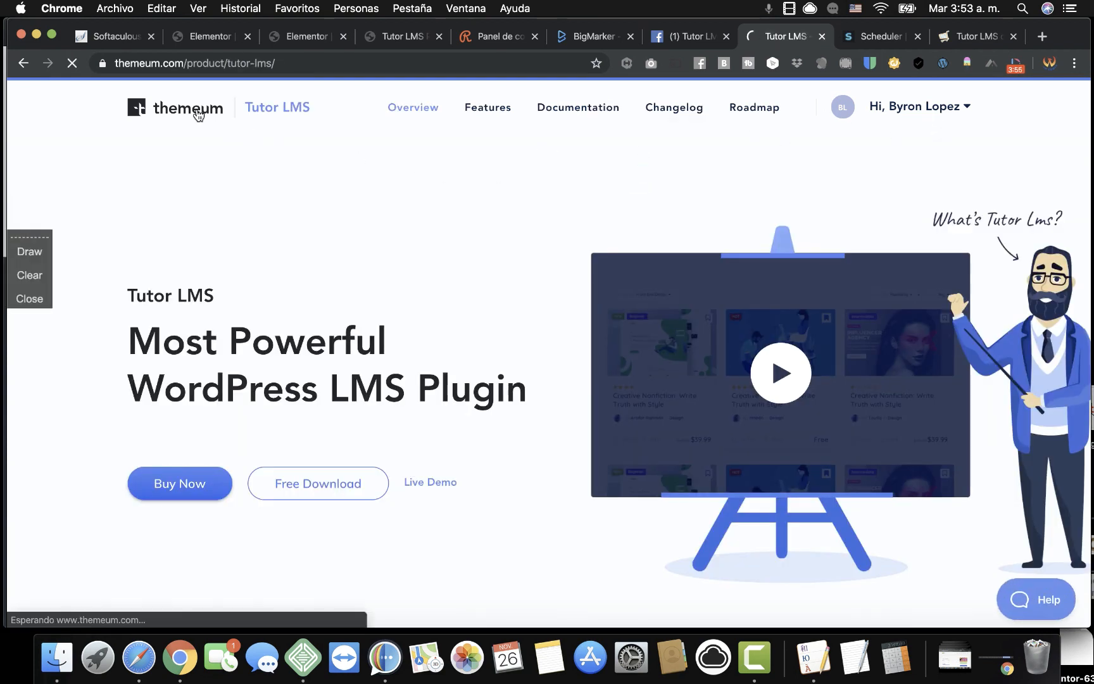
pyautogui.scroll(-3, 564, 415)
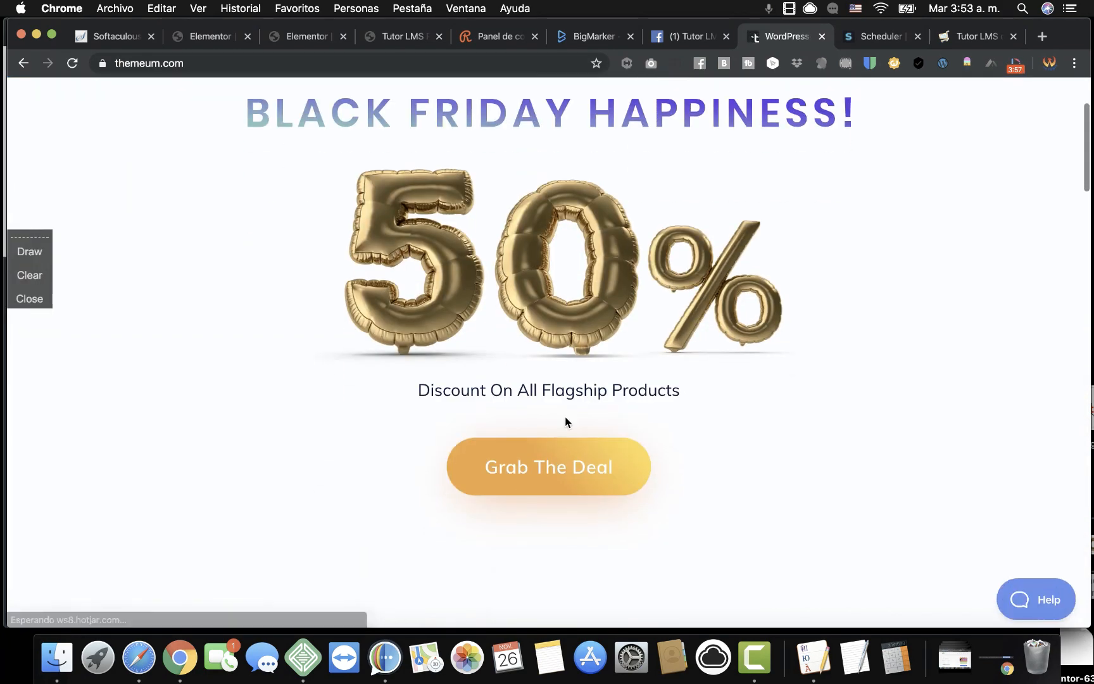
pyautogui.click(543, 467)
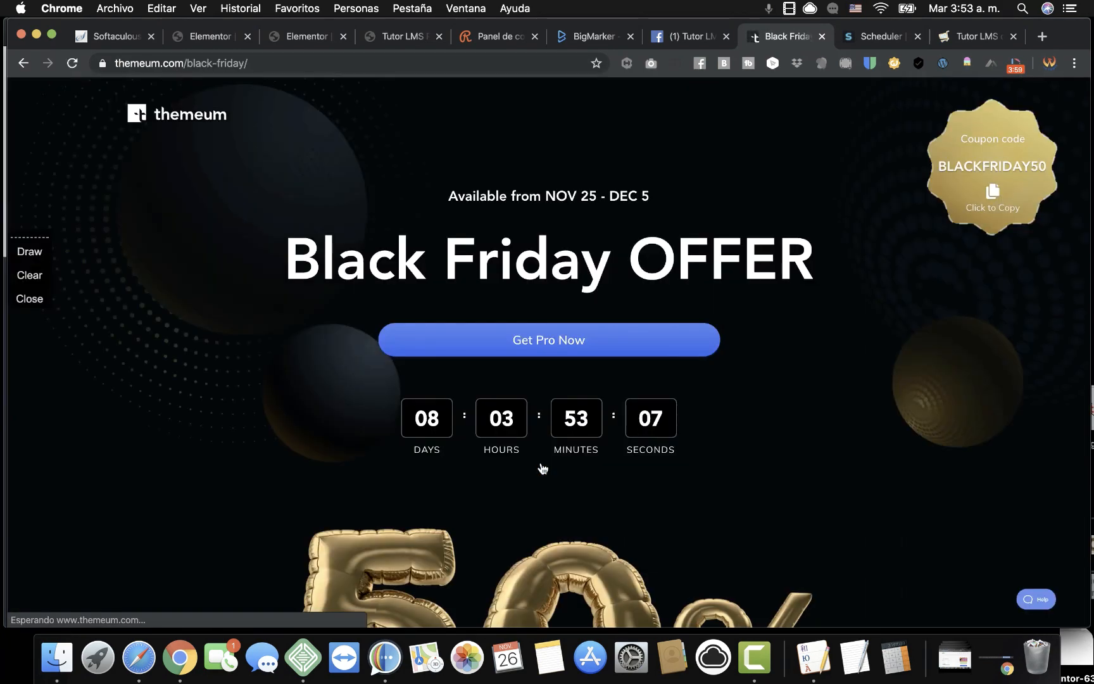
pyautogui.click(610, 339)
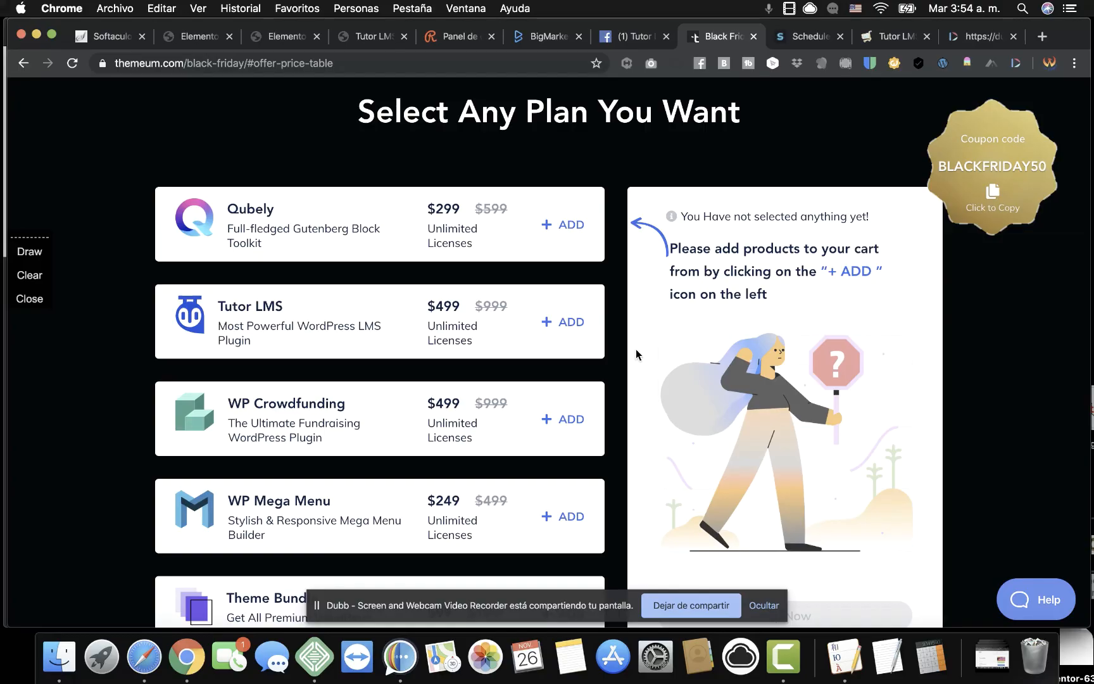
# Review the Black Friday plans, noting Tutor LMS at $499, and return to the Tutor LMS Community group.
pyautogui.scroll(-2, 653, 438)
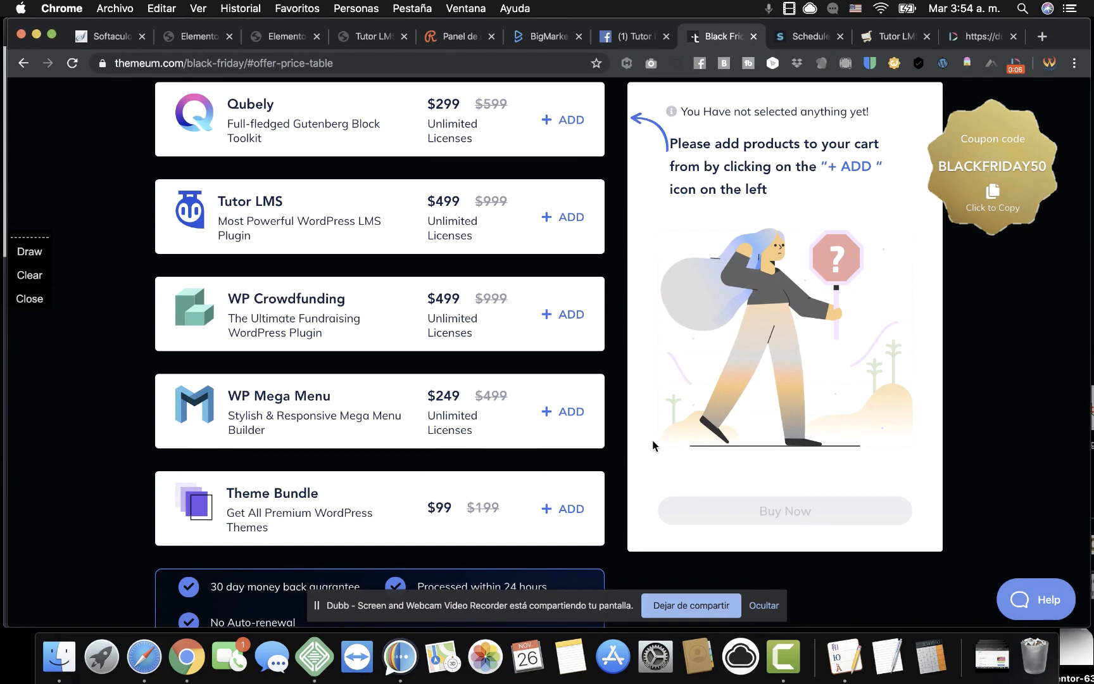
pyautogui.scroll(3, 652, 440)
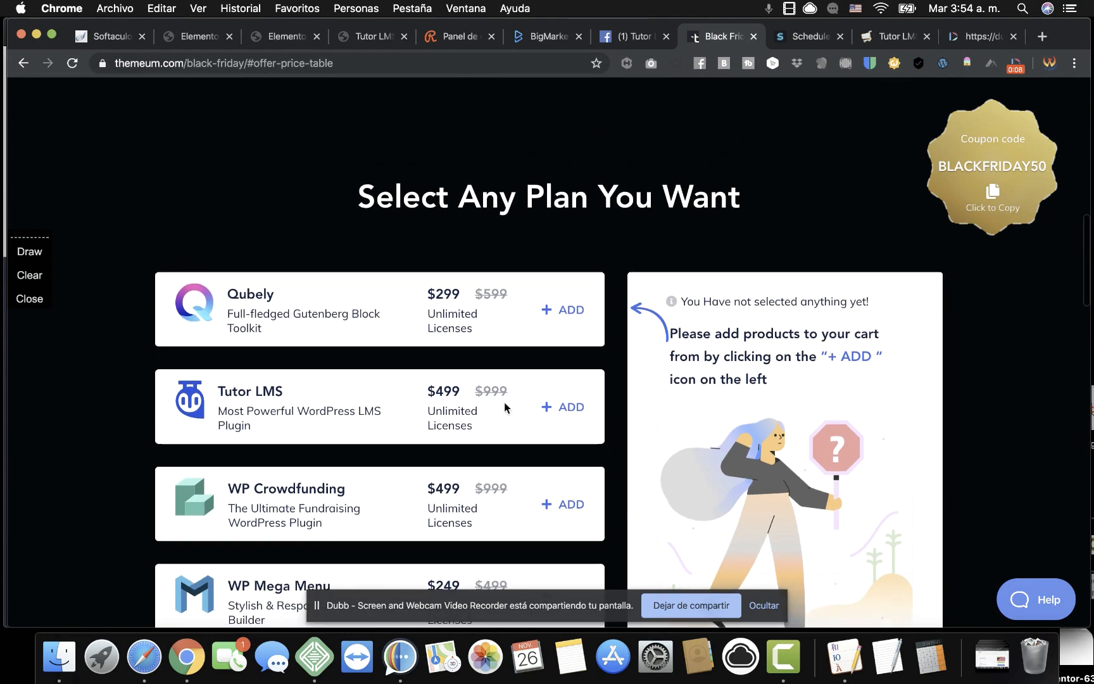
pyautogui.scroll(-1, 502, 407)
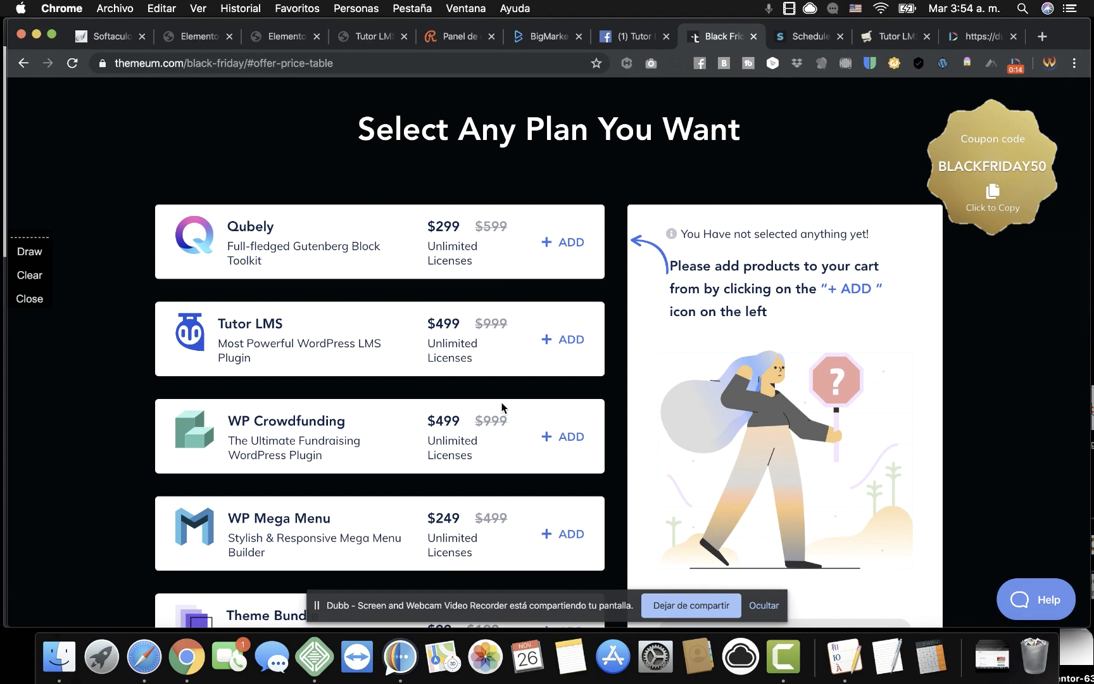
pyautogui.scroll(-10, 502, 407)
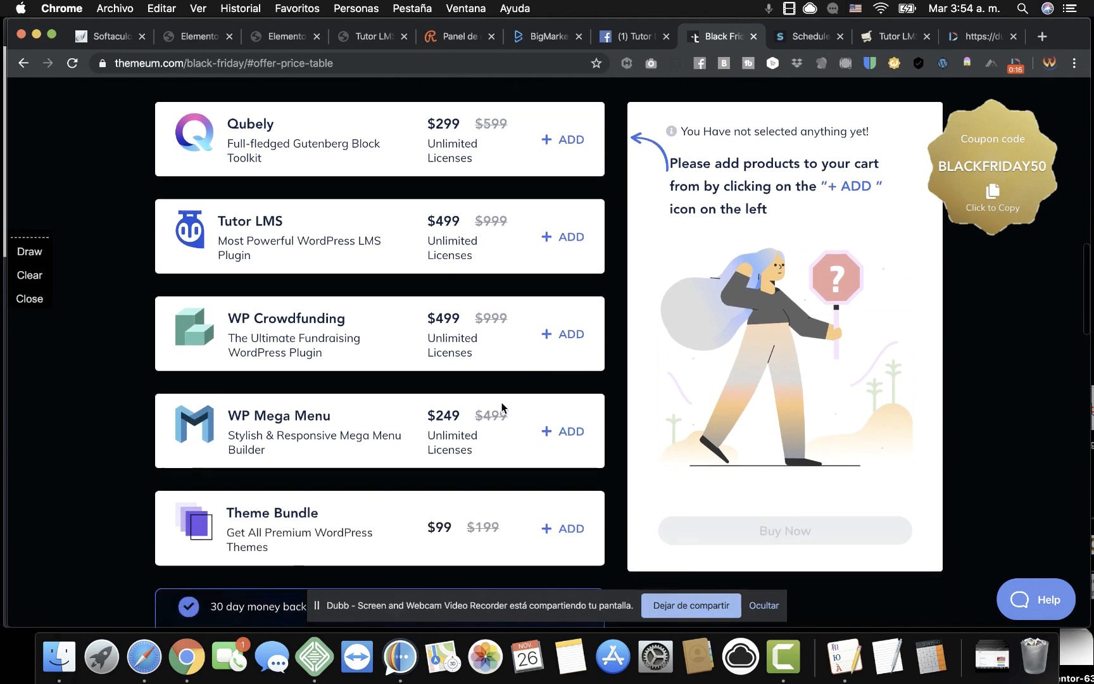
pyautogui.scroll(15, 598, 299)
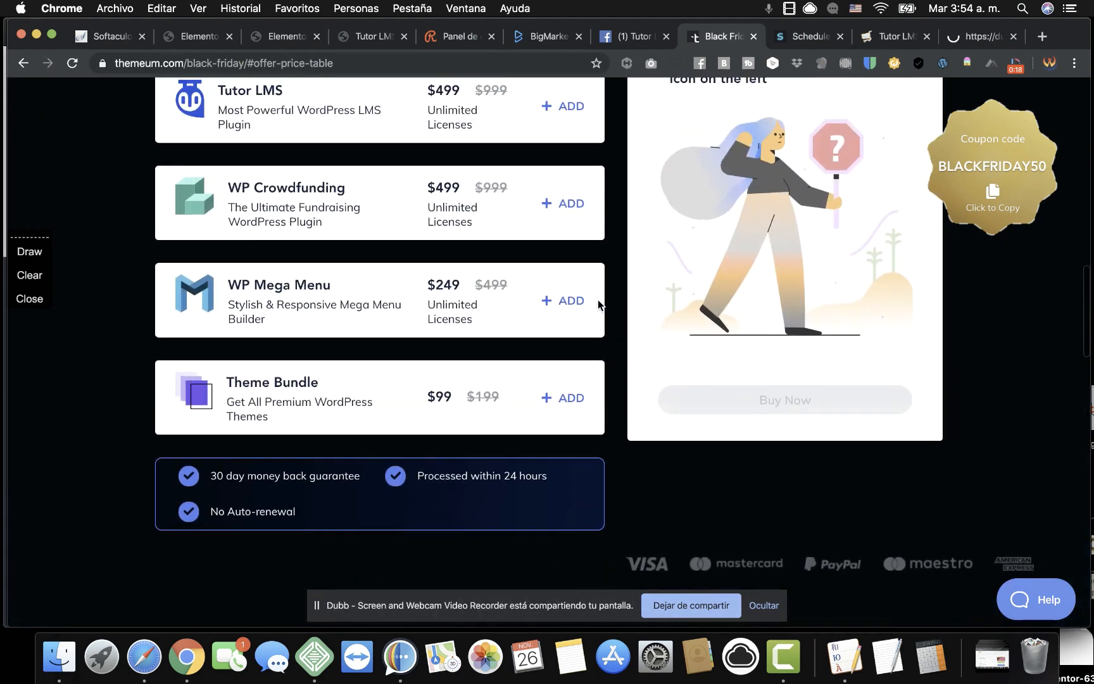
pyautogui.click(635, 36)
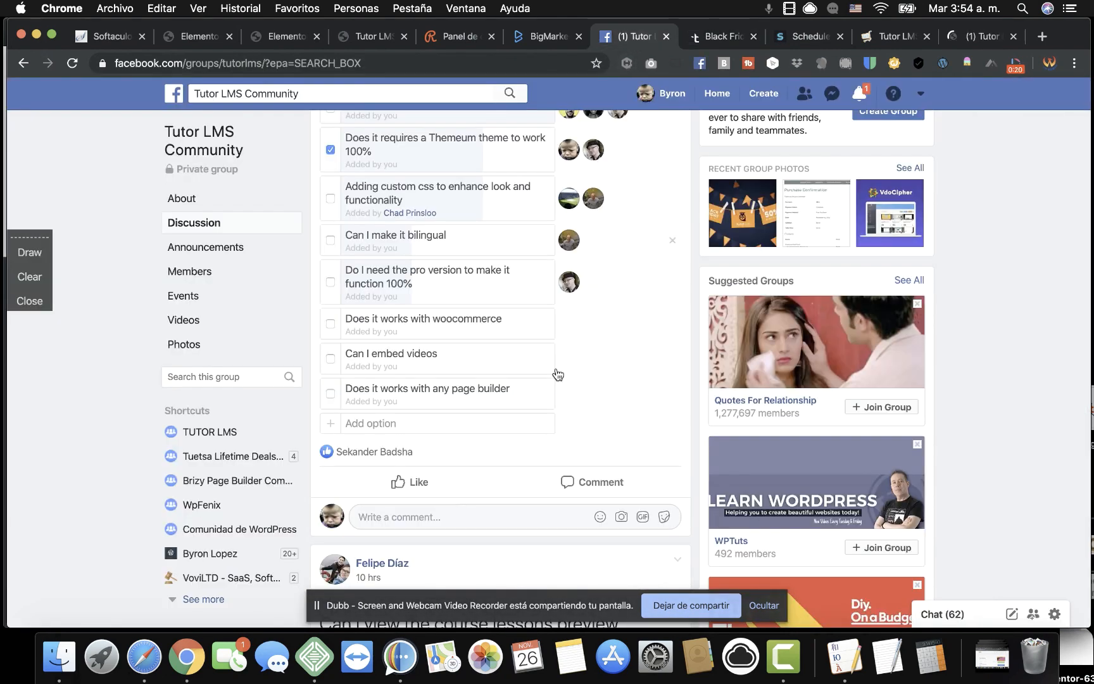
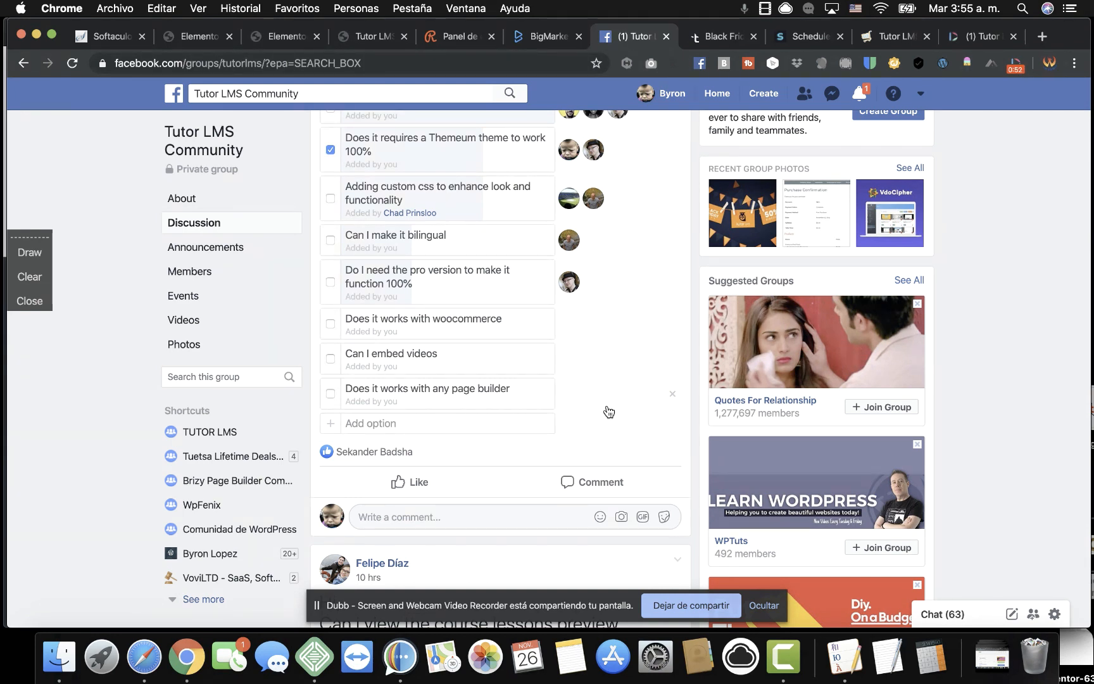
# Scroll through the Tutor LMS group's tutorial-questions poll, then return to the Elementor editor tab.
pyautogui.scroll(6, 609, 412)
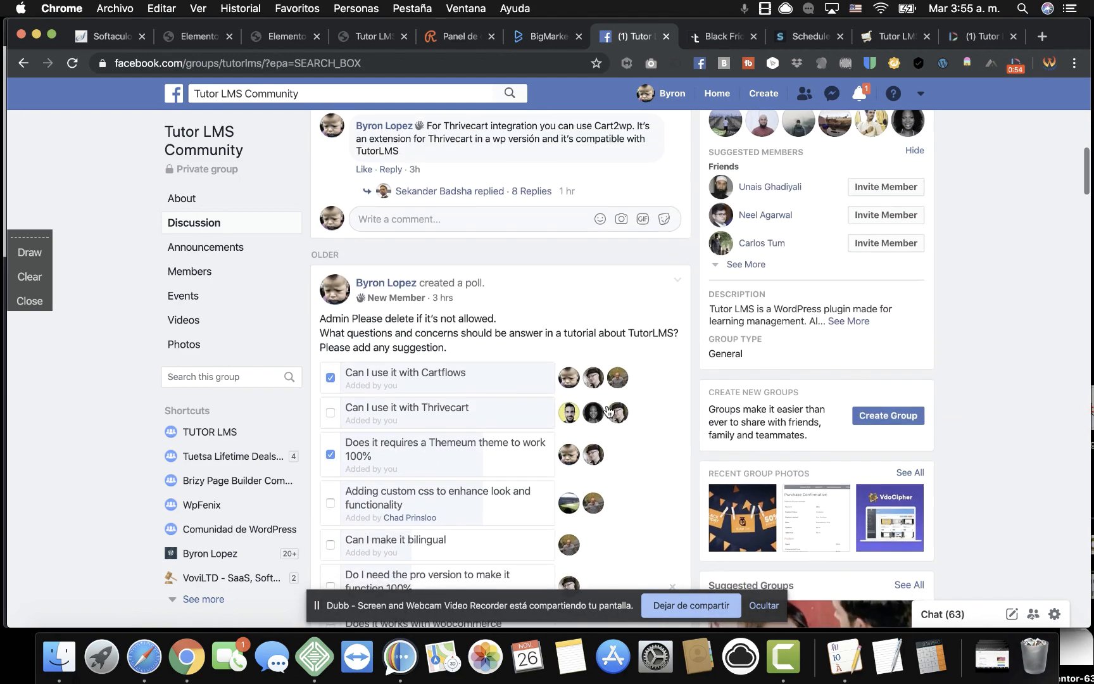
pyautogui.scroll(-9, 609, 412)
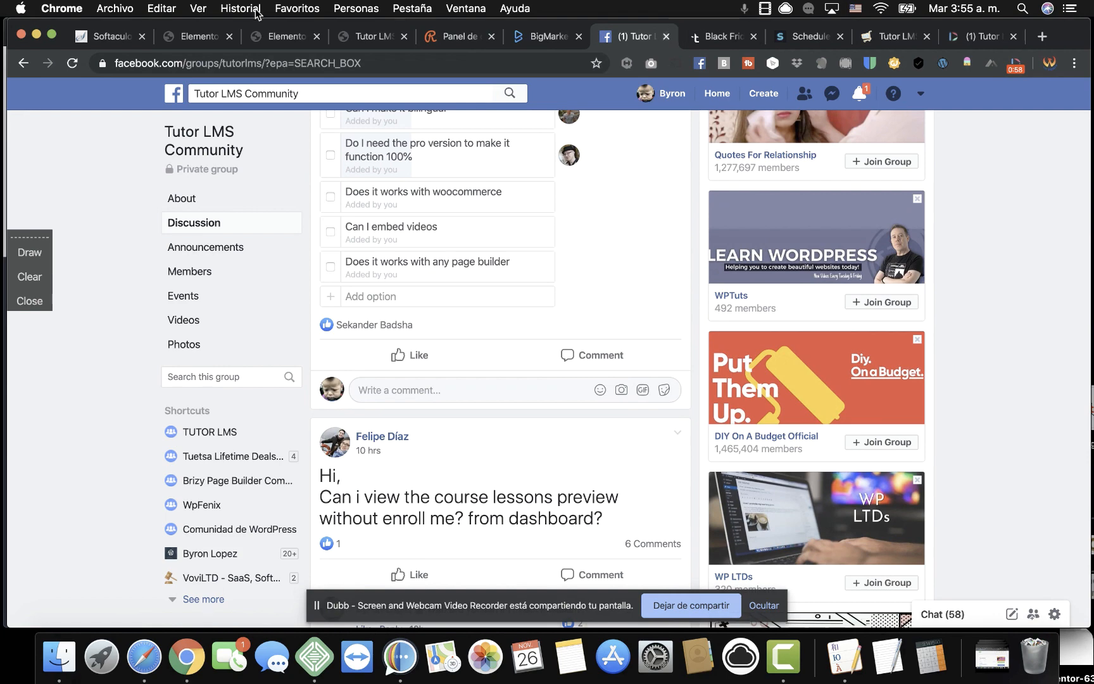
pyautogui.click(276, 38)
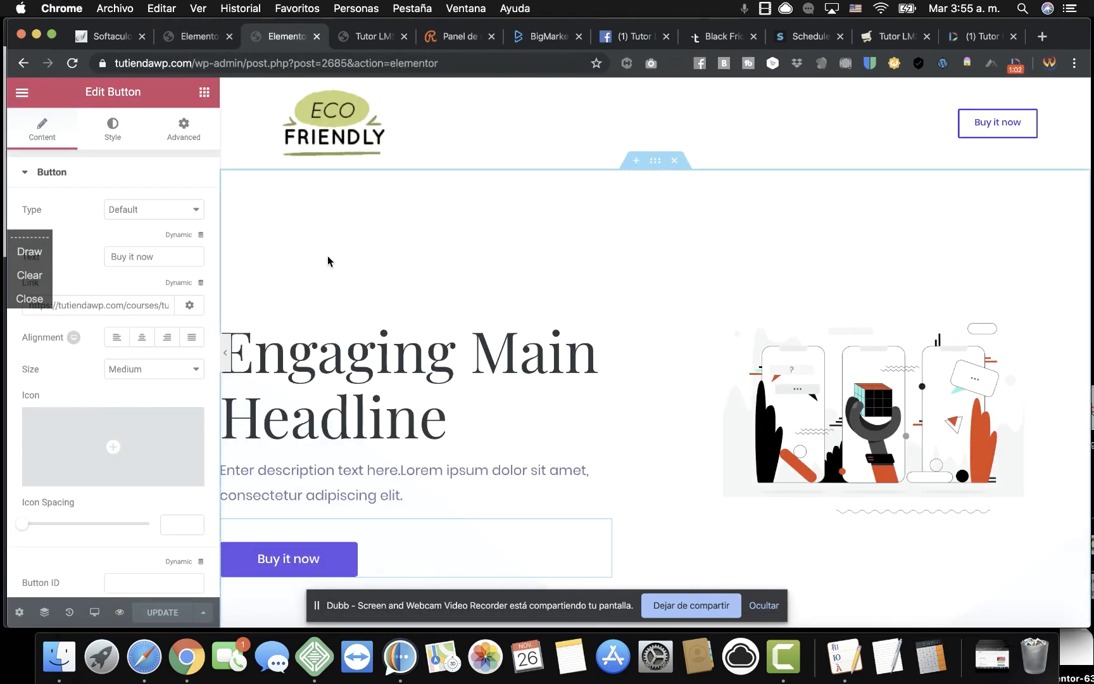
# Exit the landing page editor to the dashboard and switch to the organic store page editor.
pyautogui.click(22, 95)
pyautogui.click(121, 488)
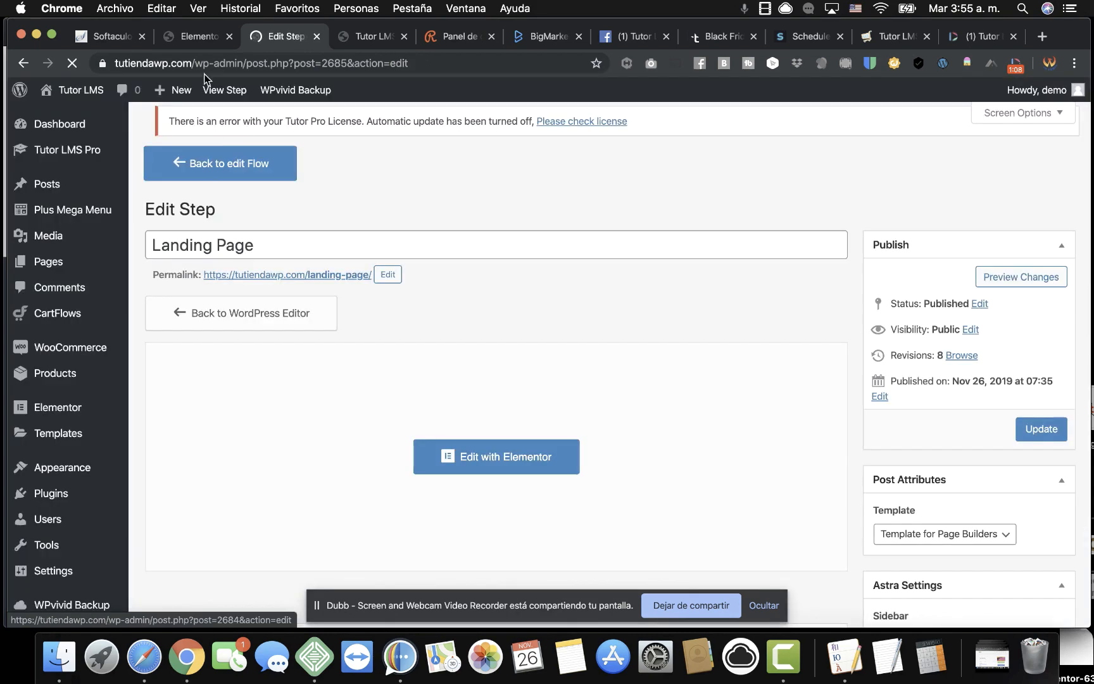
pyautogui.click(201, 39)
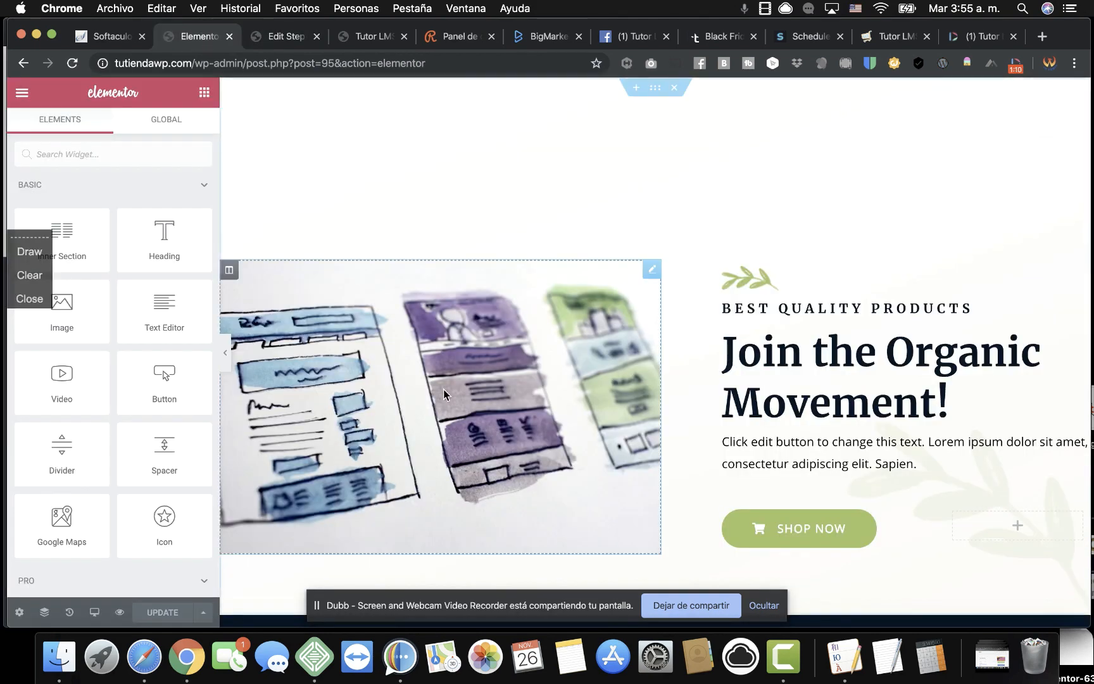
# Scroll through the organic store page's feature boxes down to Best Selling Products.
pyautogui.scroll(-10, 666, 225)
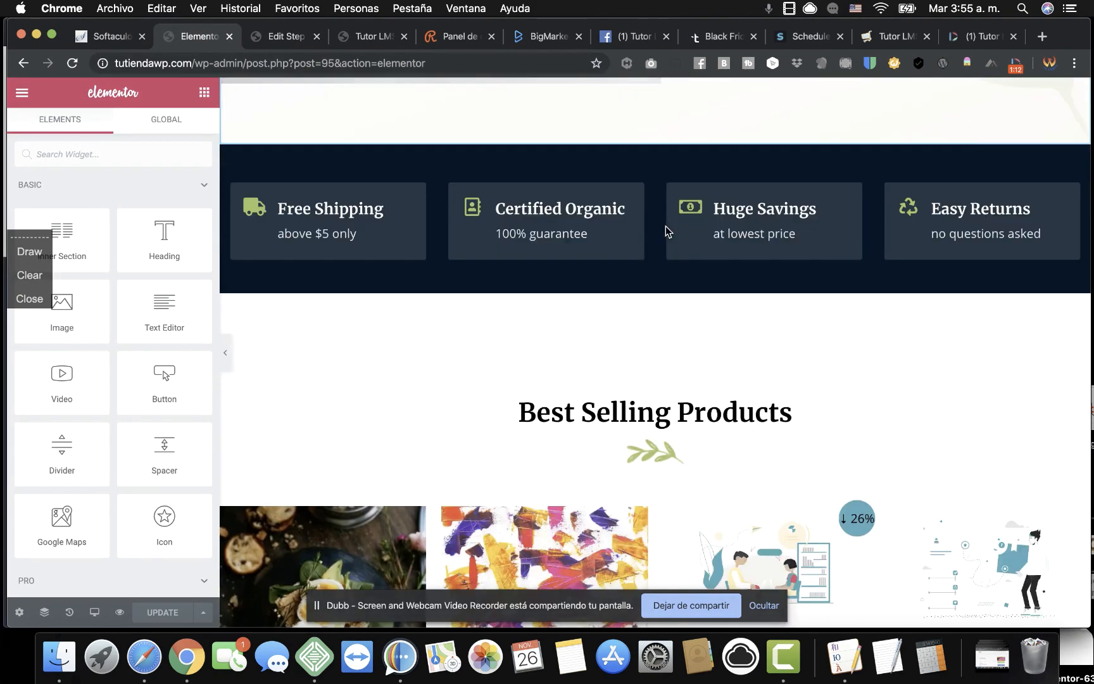
pyautogui.click(765, 605)
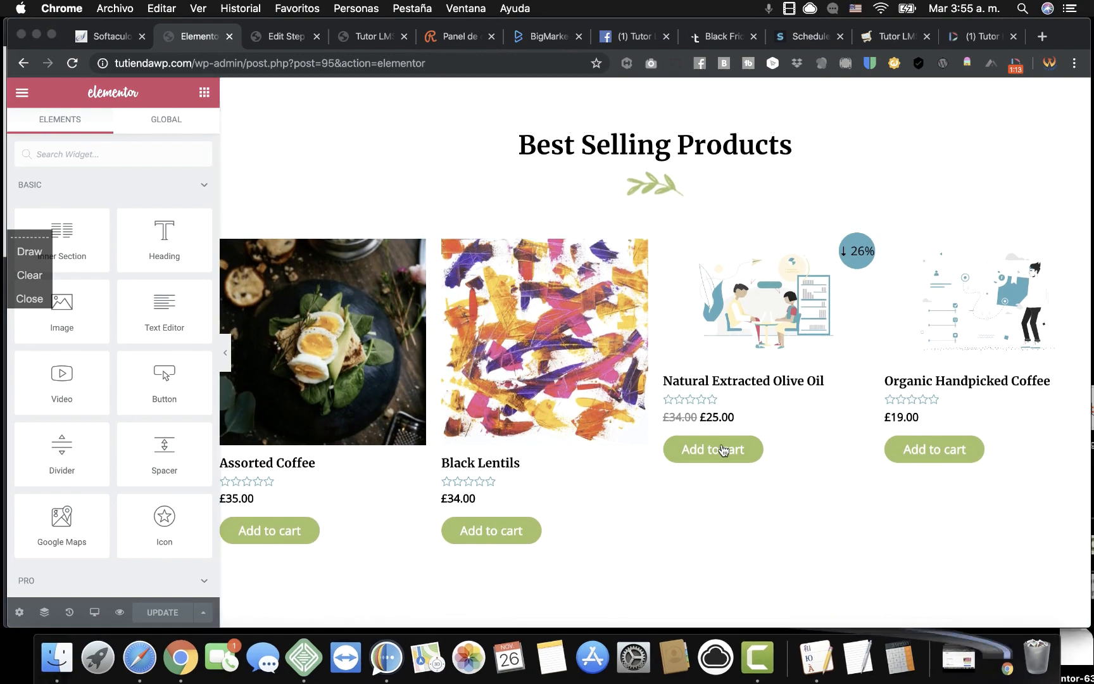
pyautogui.scroll(3, 697, 506)
pyautogui.scroll(-13, 650, 444)
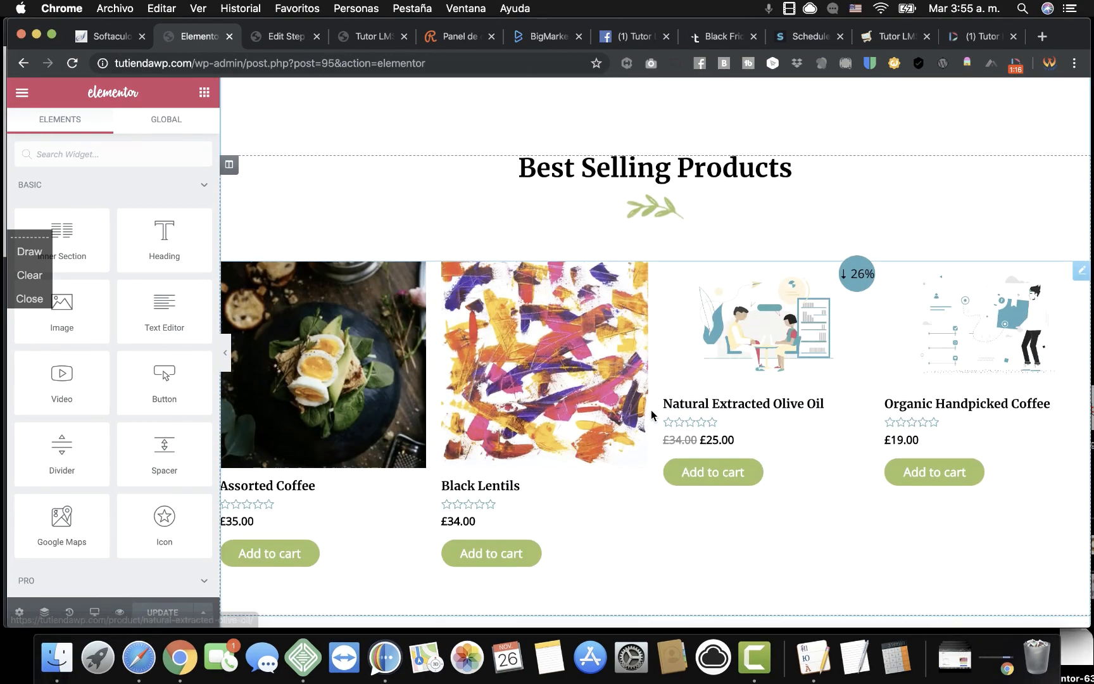
pyautogui.scroll(-10, 650, 410)
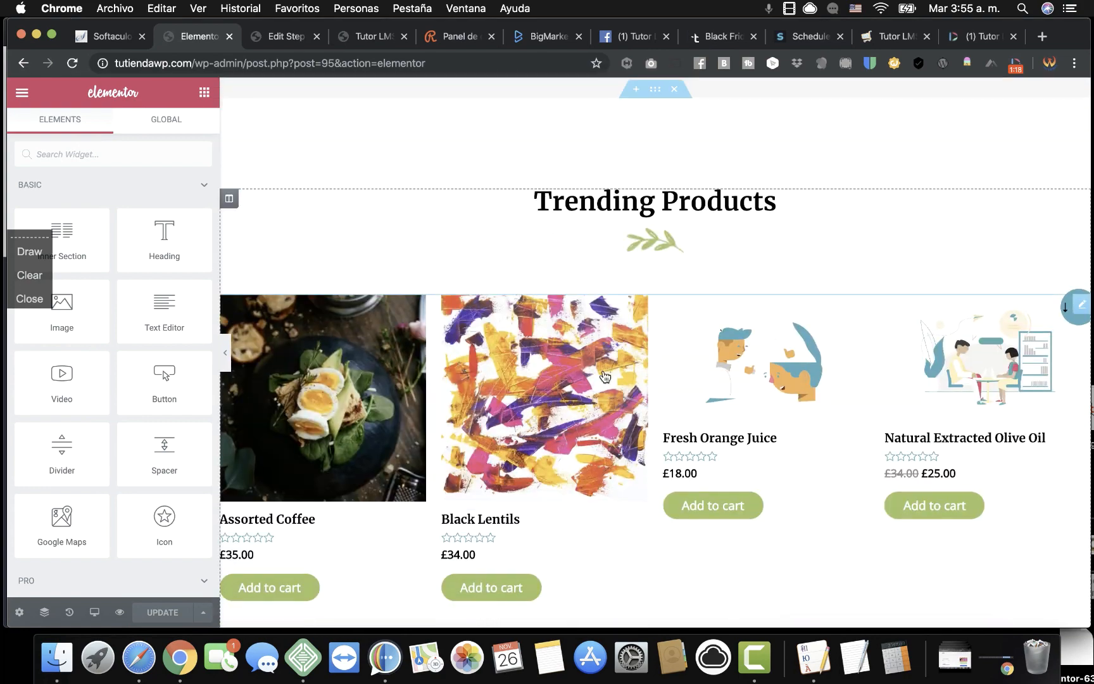
pyautogui.scroll(6, 640, 259)
pyautogui.scroll(10, 640, 259)
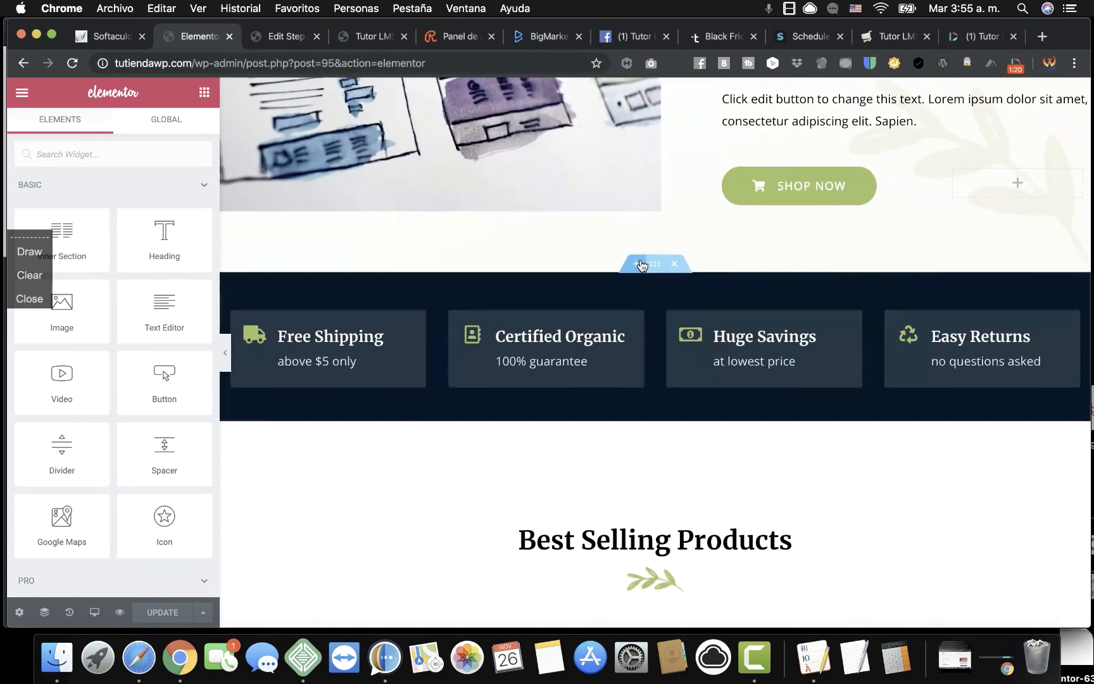
pyautogui.scroll(-3, 642, 264)
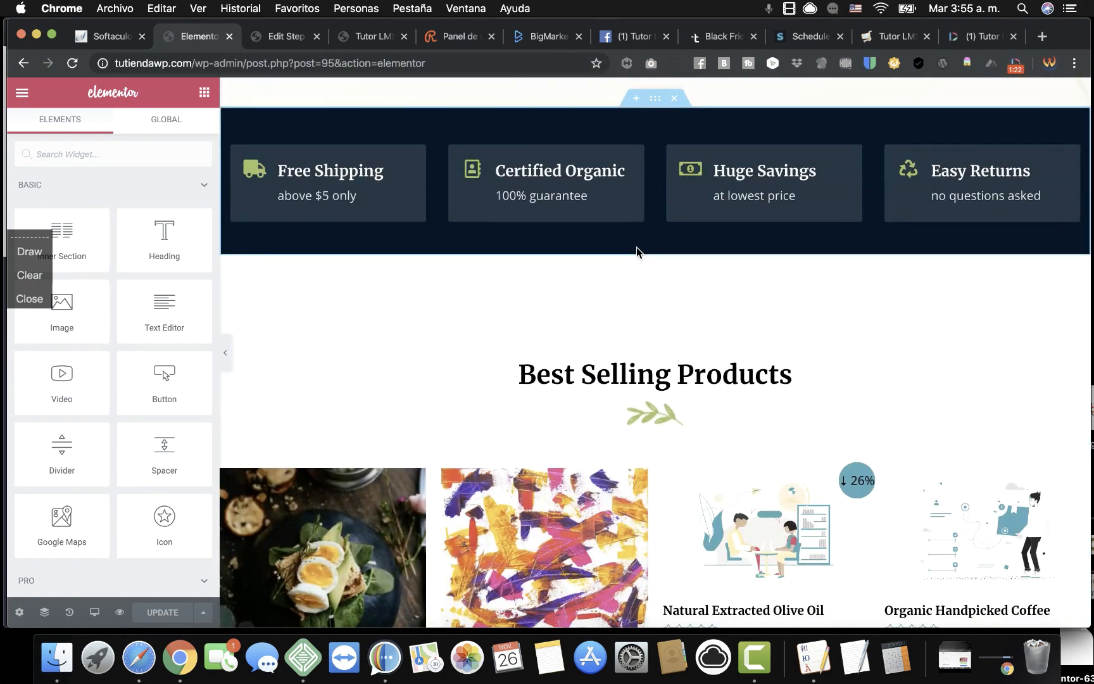
# Add a single-column section and a three-column section above Best Selling Products.
pyautogui.click(636, 248)
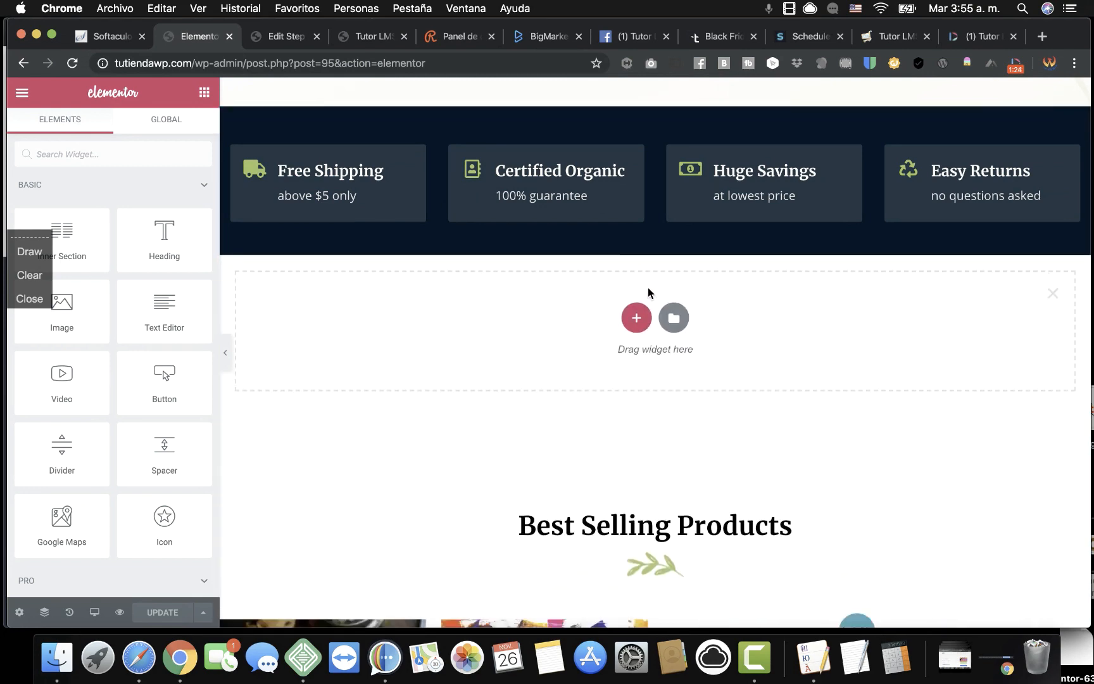
pyautogui.click(636, 318)
pyautogui.click(452, 371)
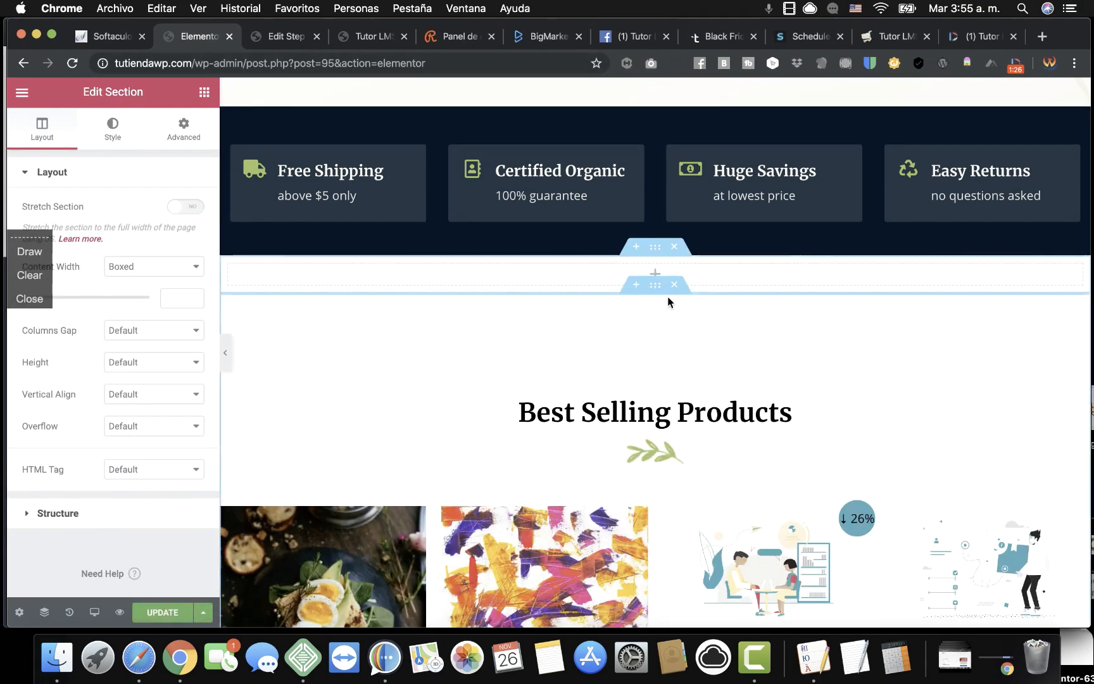
pyautogui.moveTo(634, 295)
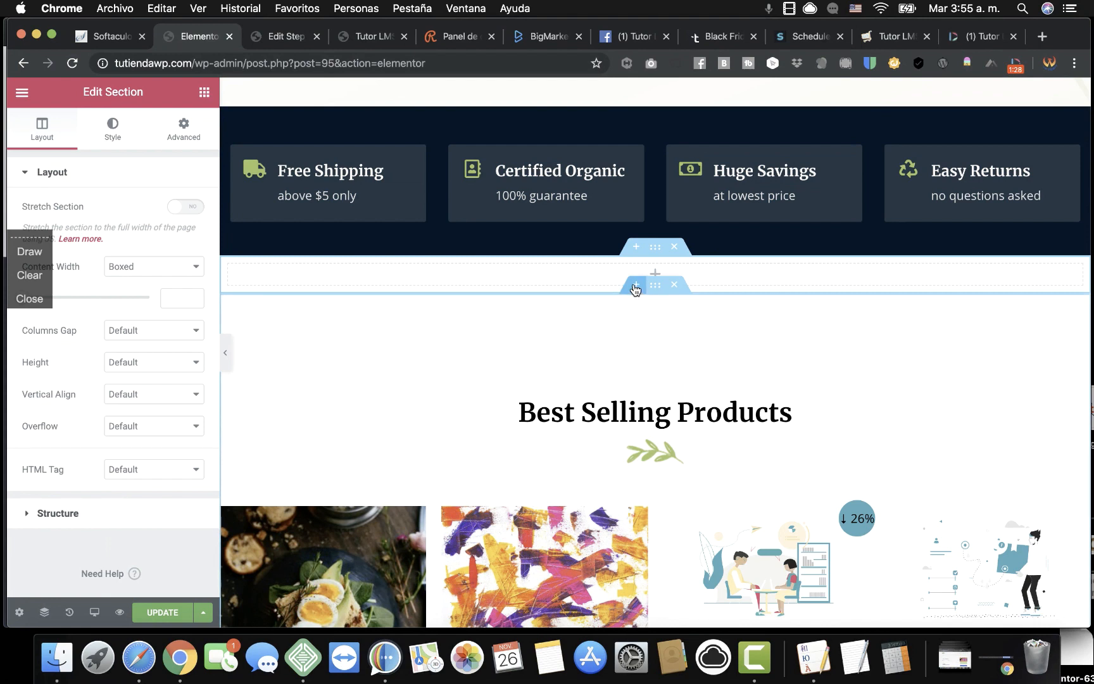
pyautogui.click(635, 290)
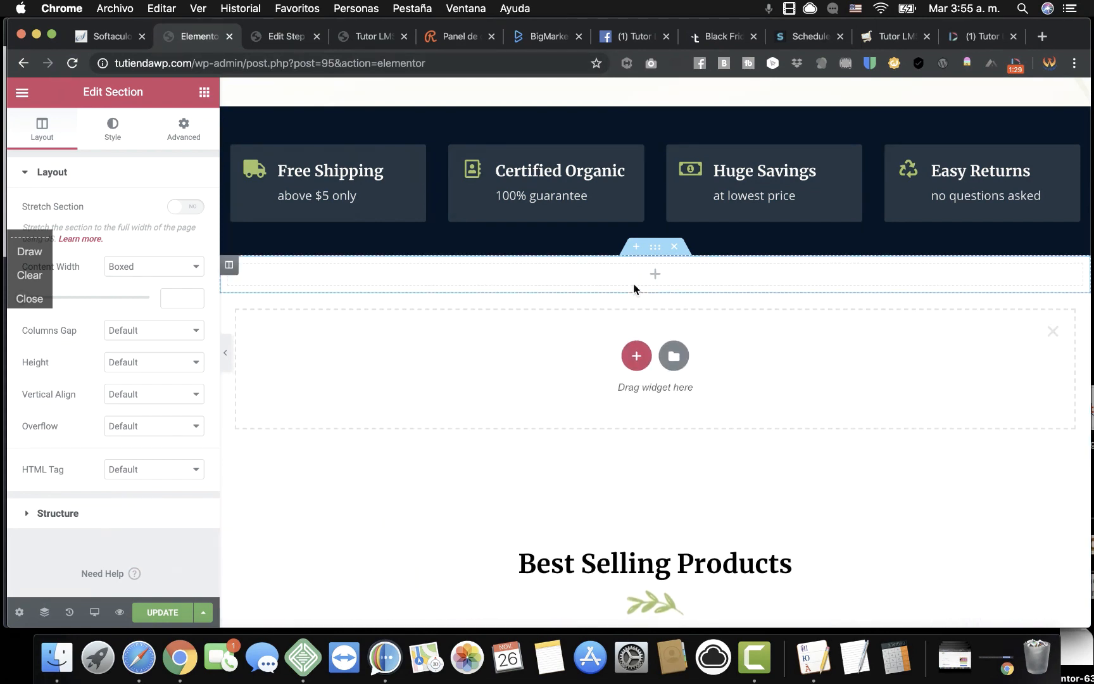
pyautogui.click(636, 358)
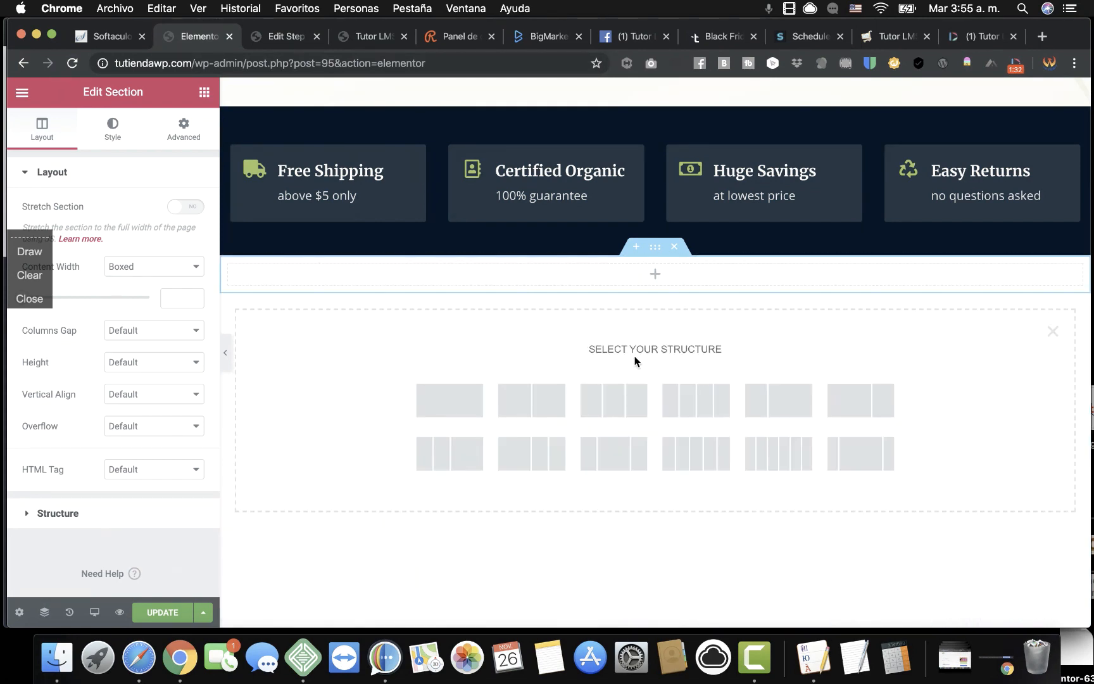
pyautogui.click(619, 415)
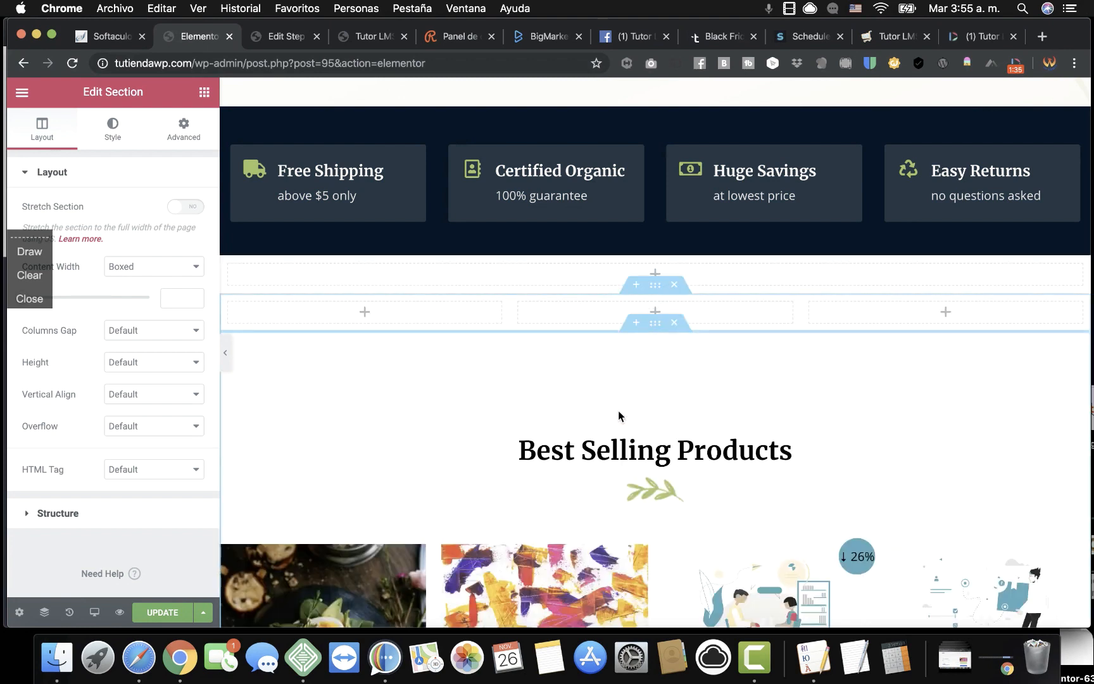
# Add a centred heading reading 'This are the latest Courses' in the single-column section.
pyautogui.click(504, 279)
pyautogui.moveTo(164, 250); pyautogui.dragTo(664, 272)
pyautogui.doubleClick(151, 241)
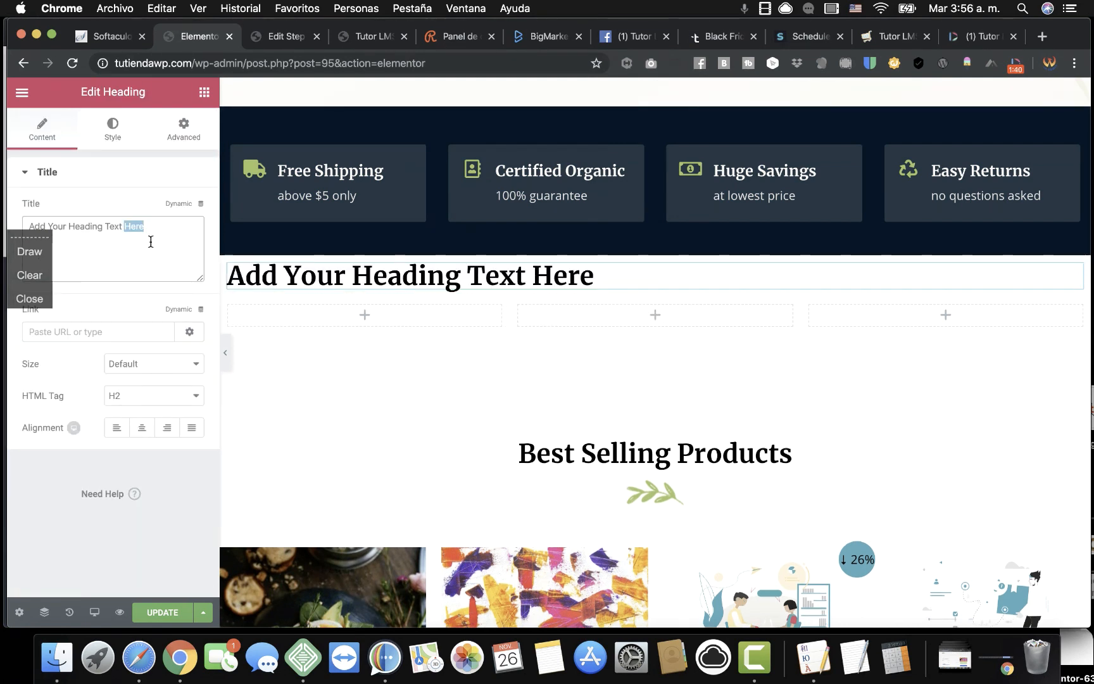
pyautogui.press('super+a')
pyautogui.write('This are the ')
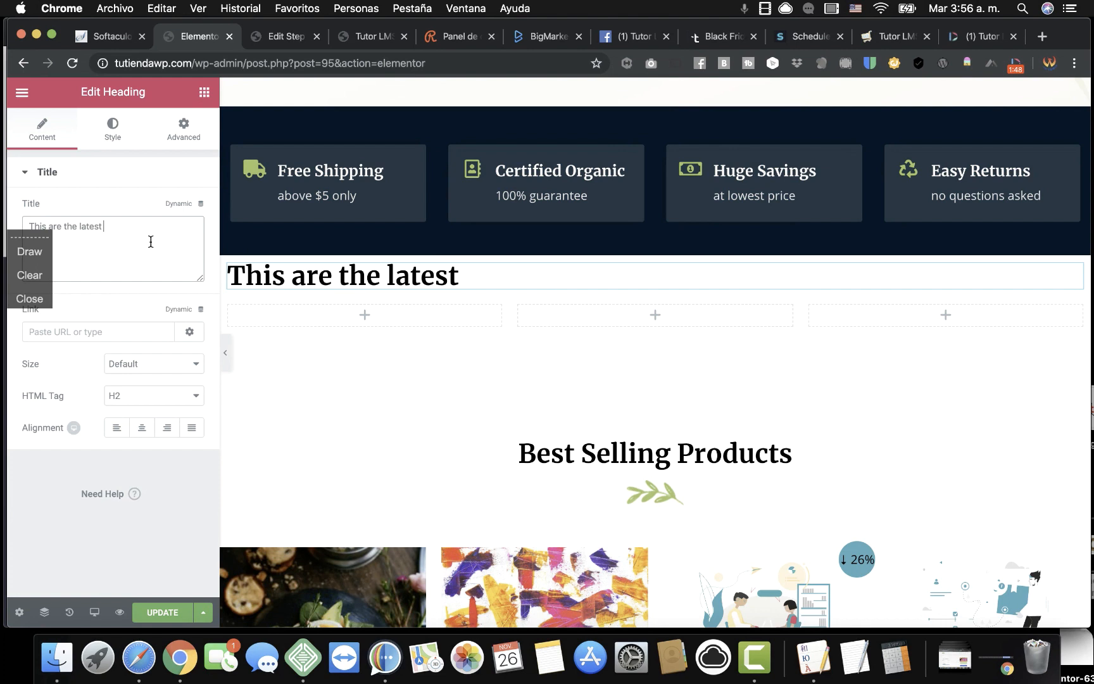
pyautogui.write('latest Courses')
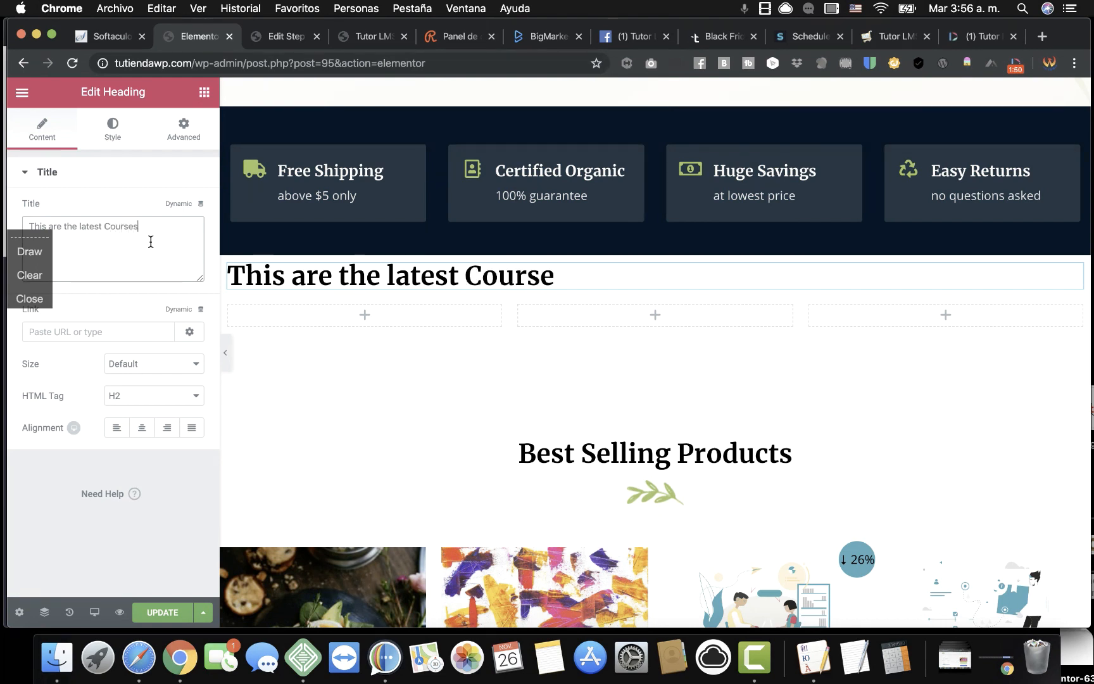
pyautogui.click(142, 428)
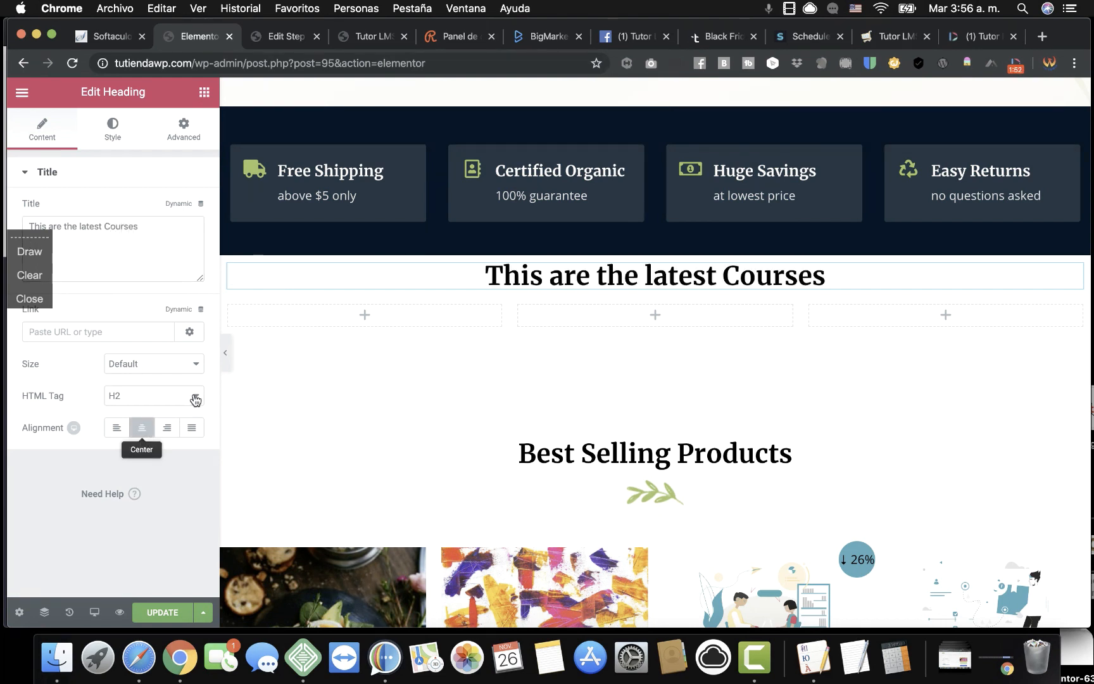
# Stack image, heading and button widgets in the first column, inserting the Transport Services illustration.
pyautogui.click(204, 91)
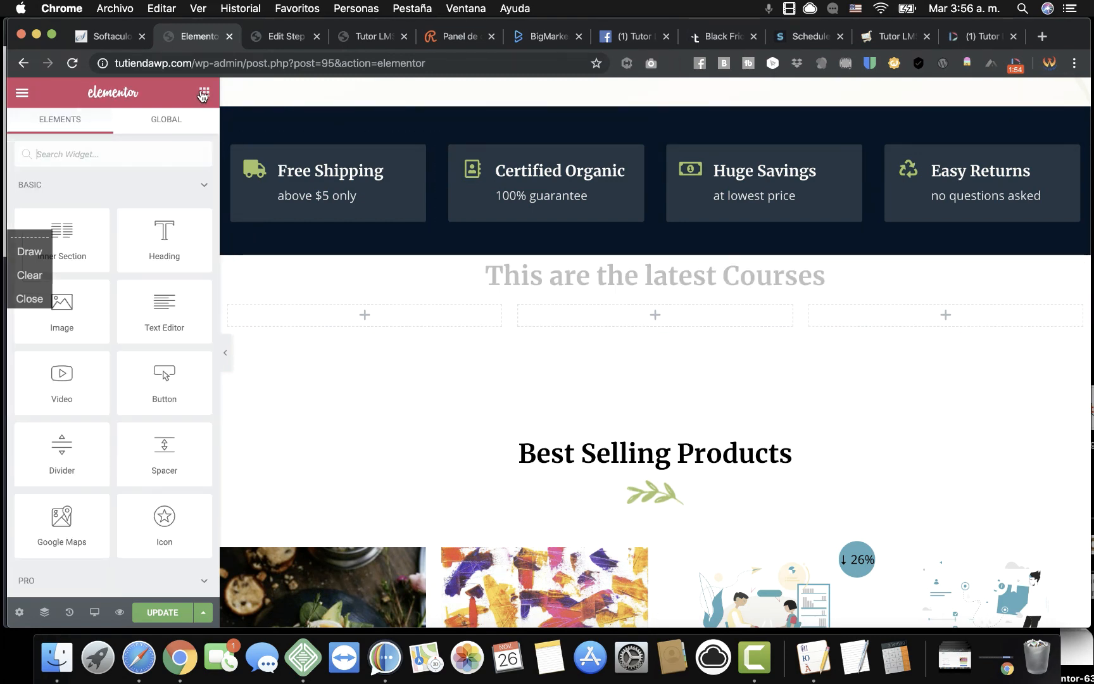
pyautogui.moveTo(79, 325); pyautogui.dragTo(354, 316)
pyautogui.click(203, 91)
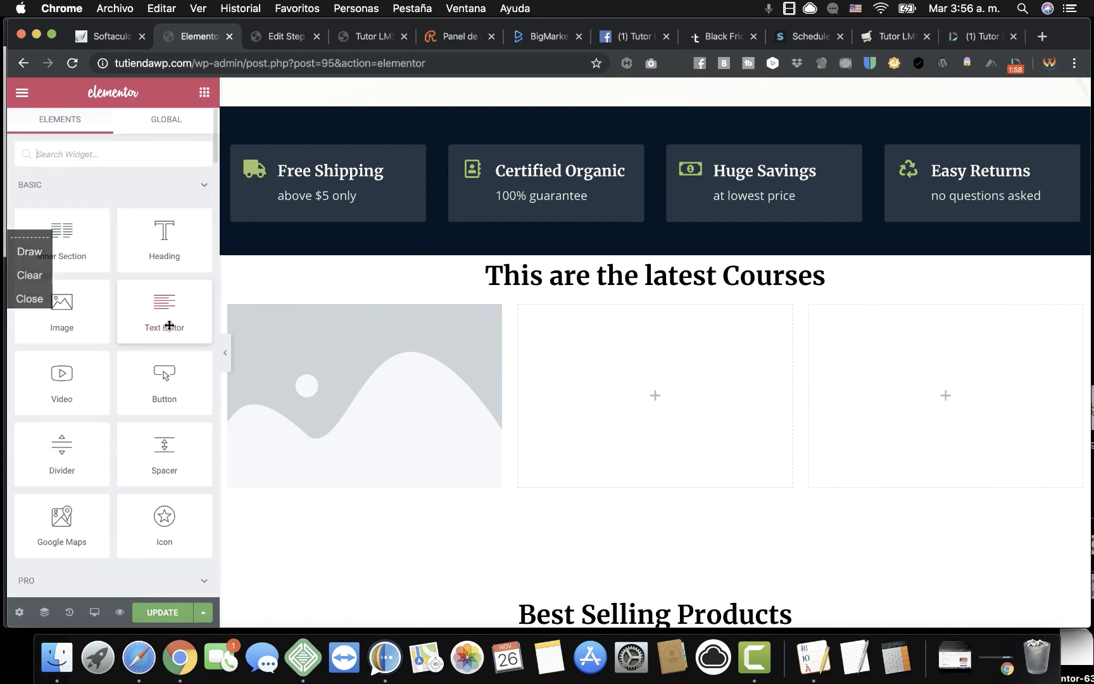
pyautogui.moveTo(166, 244); pyautogui.dragTo(361, 470)
pyautogui.click(204, 93)
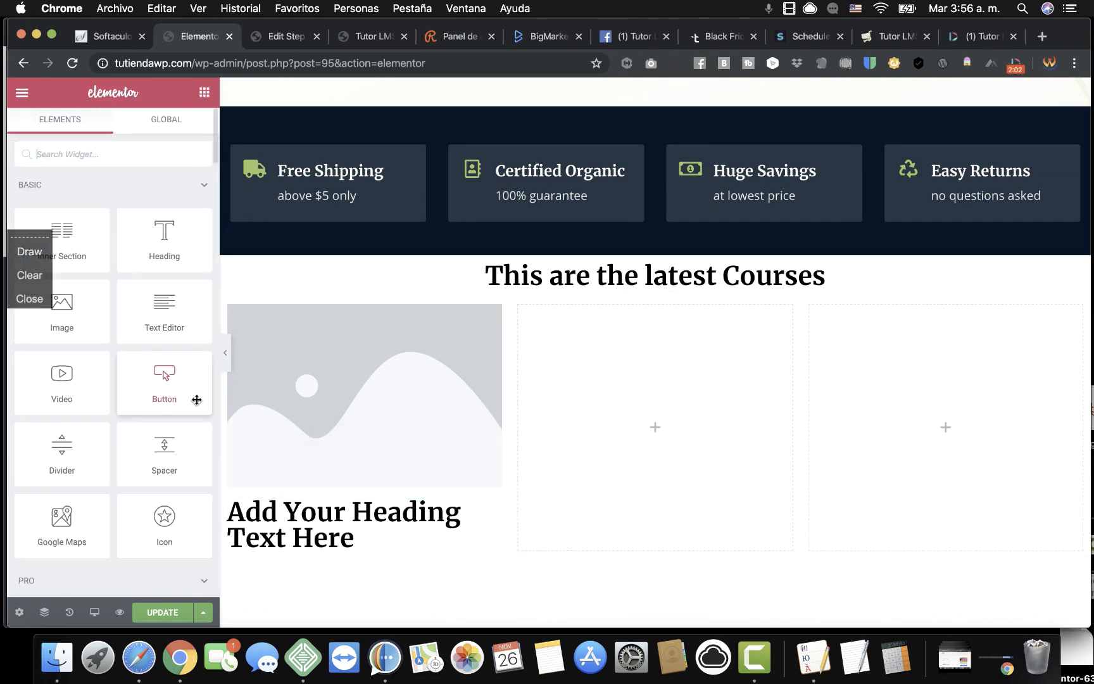
pyautogui.moveTo(172, 380); pyautogui.dragTo(359, 545)
pyautogui.click(370, 400)
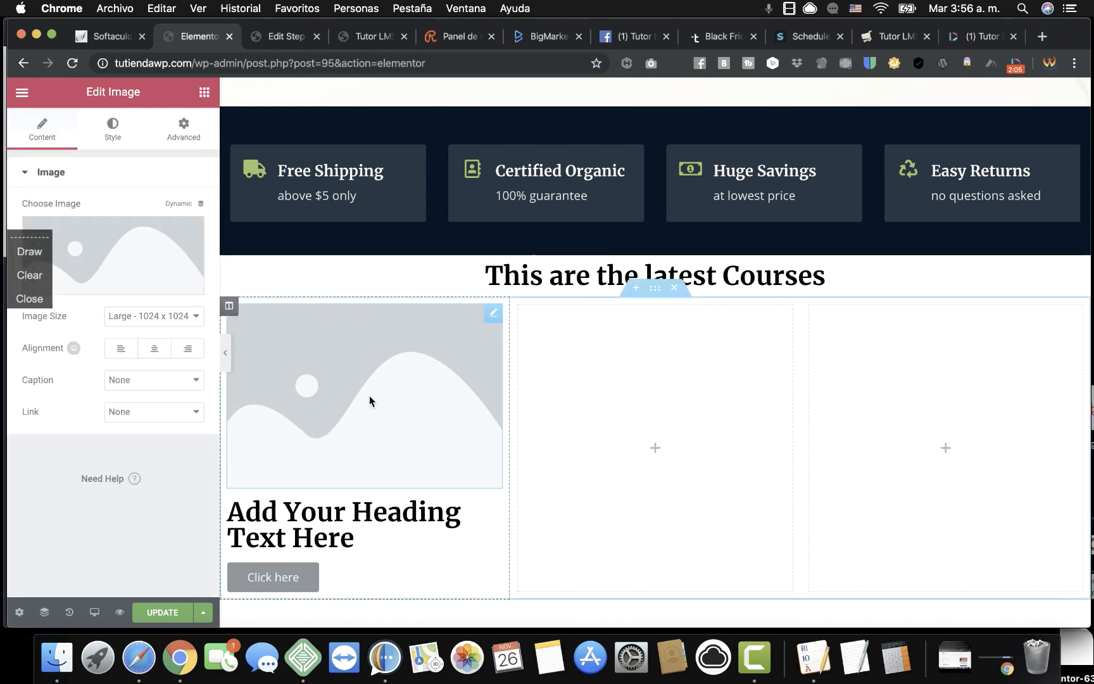
pyautogui.click(142, 266)
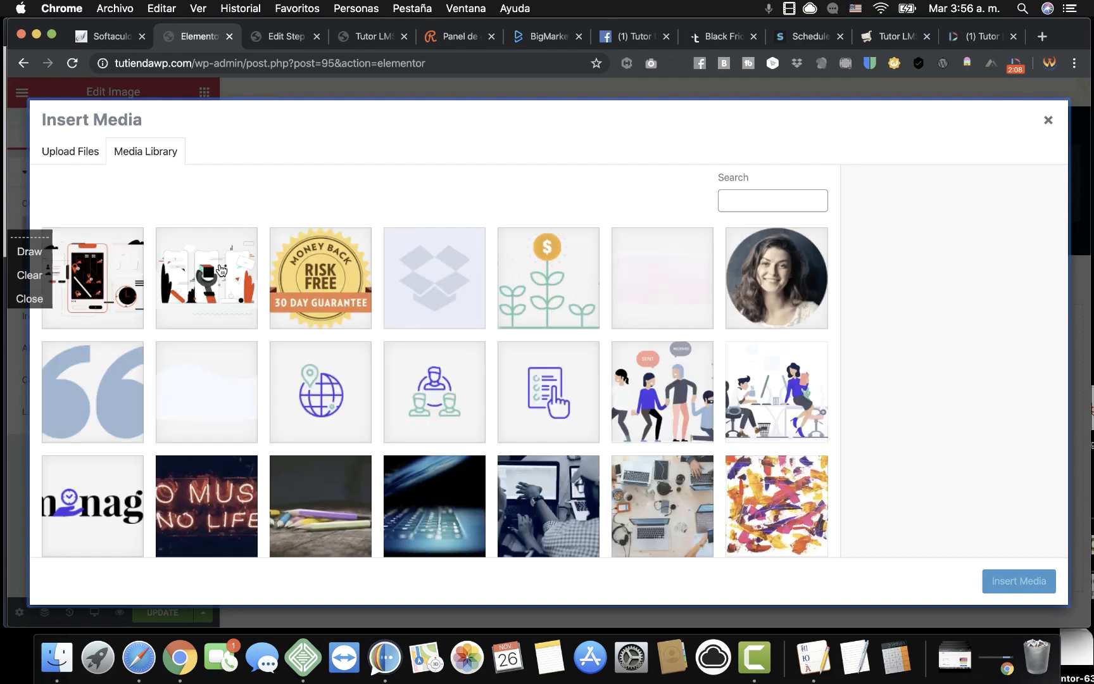
pyautogui.click(119, 272)
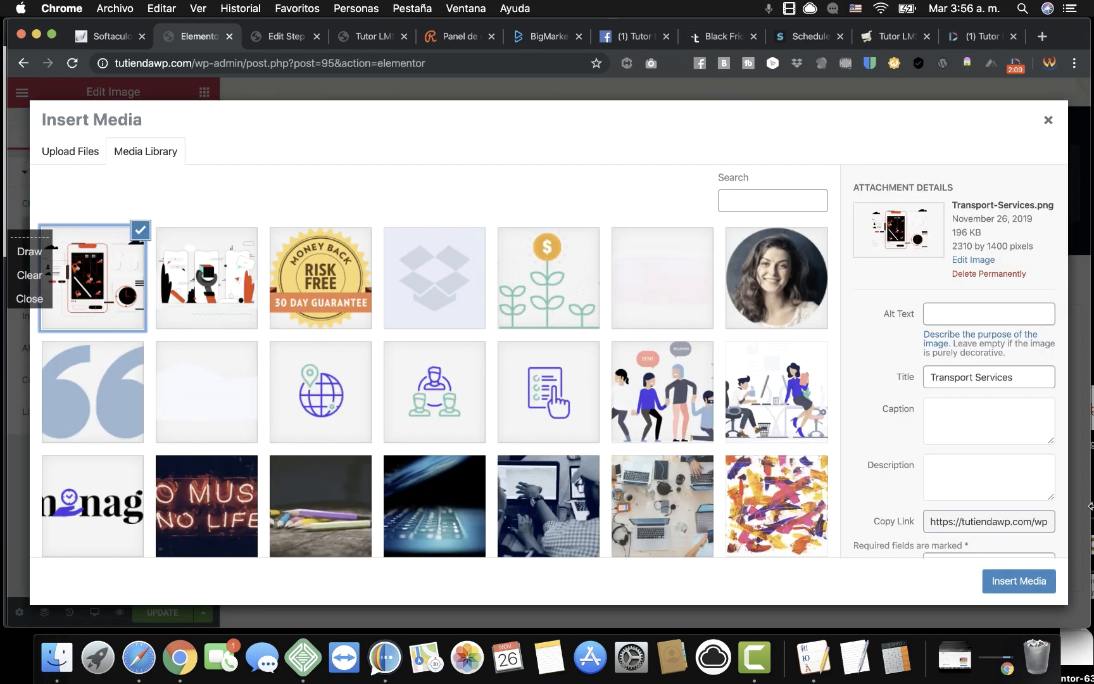
pyautogui.click(1013, 588)
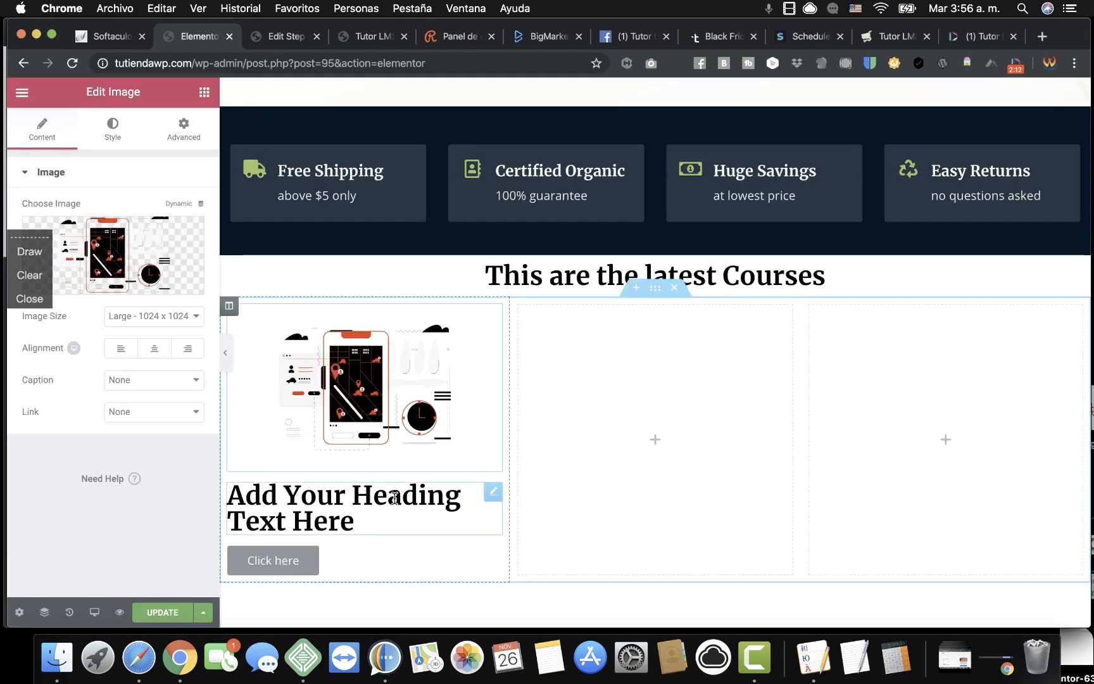
# Retitle the heading 'TutorLMS Pro', centre it, and start pasting the course URL as the button link.
pyautogui.click(361, 522)
pyautogui.tripleClick(361, 522)
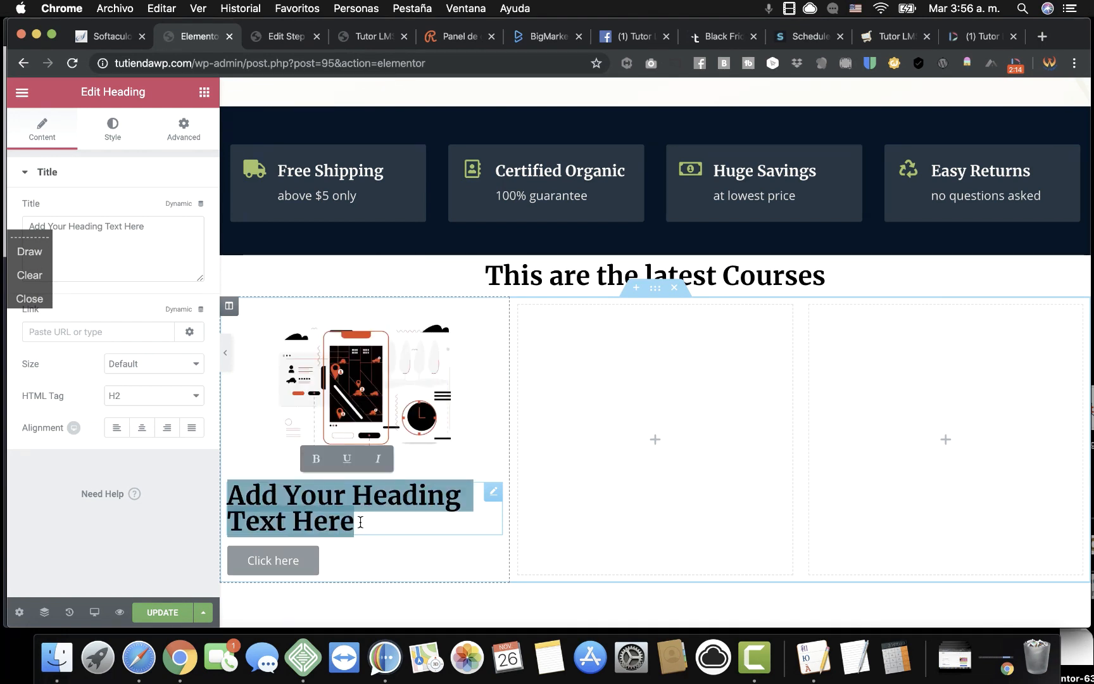
pyautogui.write('Tutor')
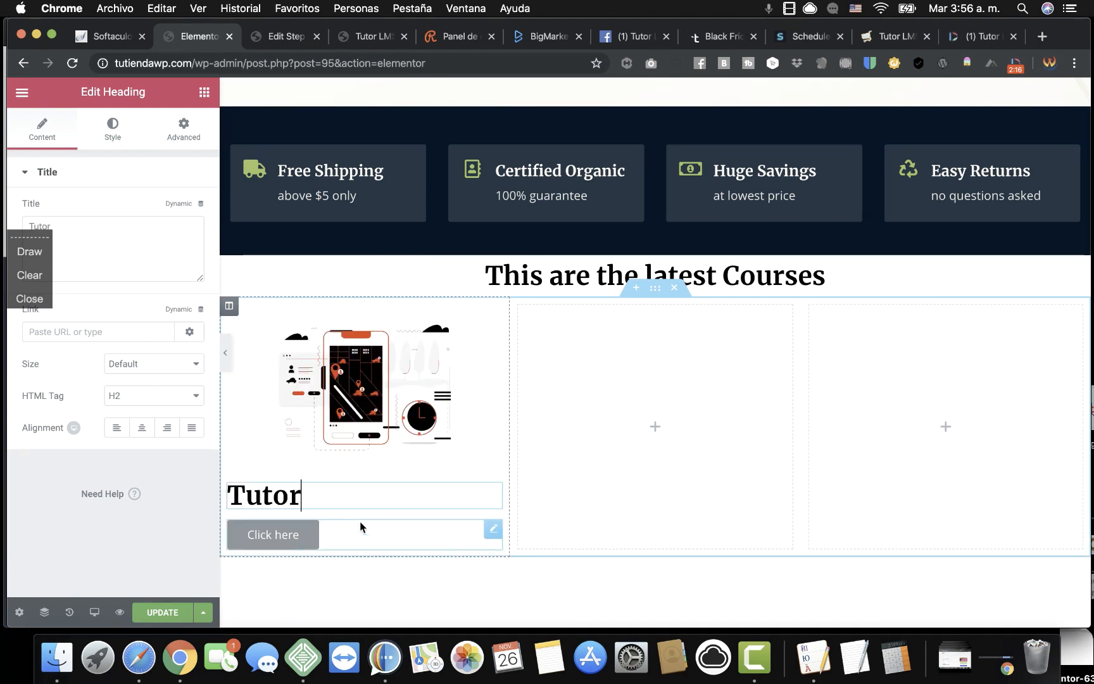
pyautogui.write('lms')
pyautogui.press('BackSpace')
pyautogui.press('BackSpace')
pyautogui.press('BackSpace')
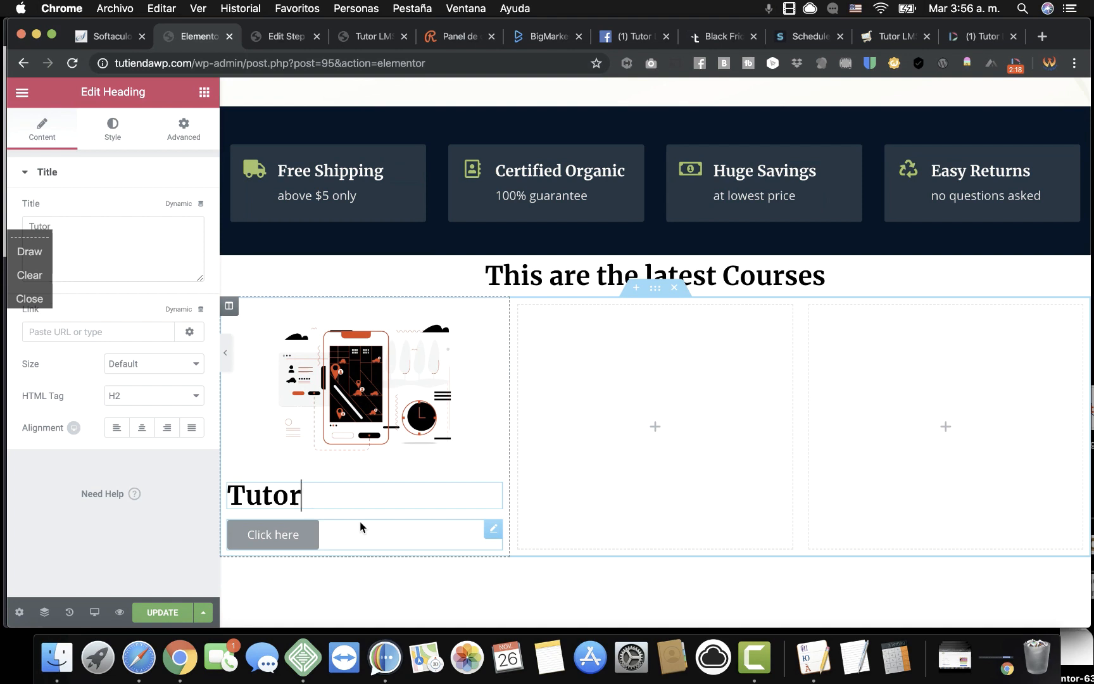
pyautogui.write('LMS P')
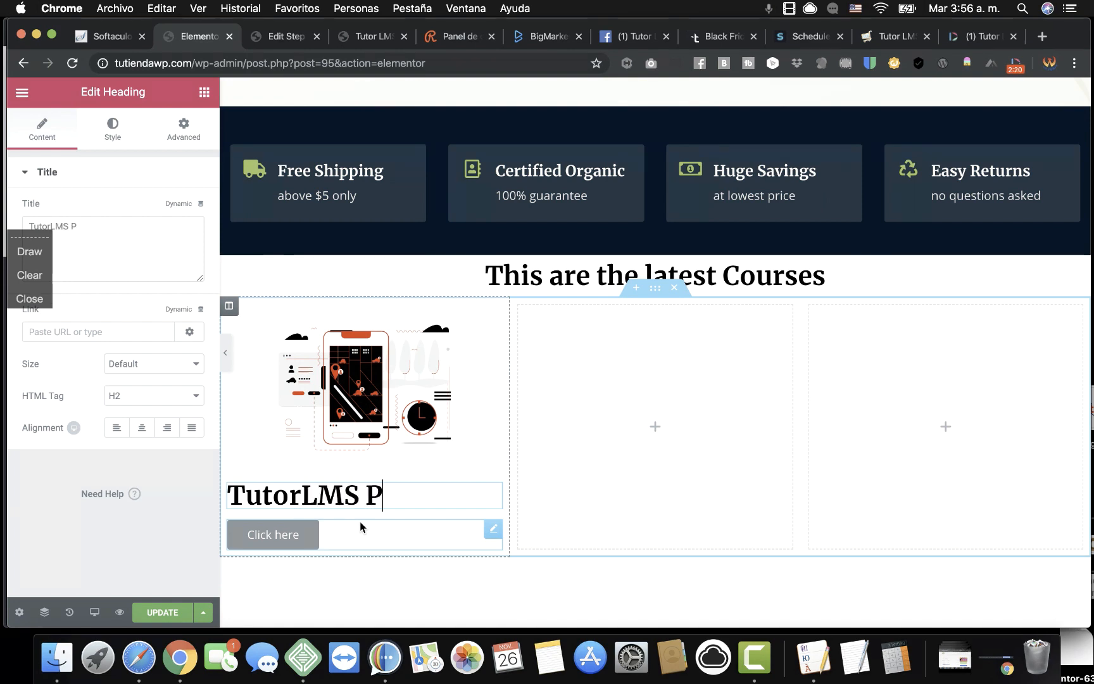
pyautogui.write('ro')
pyautogui.click(142, 428)
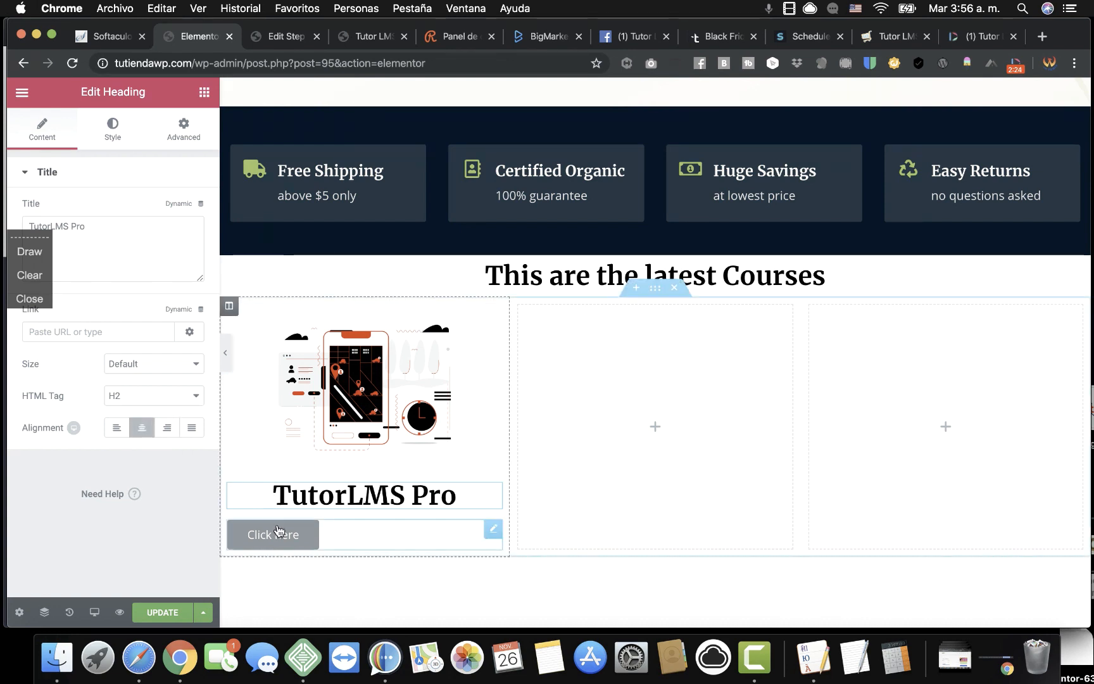
pyautogui.click(286, 540)
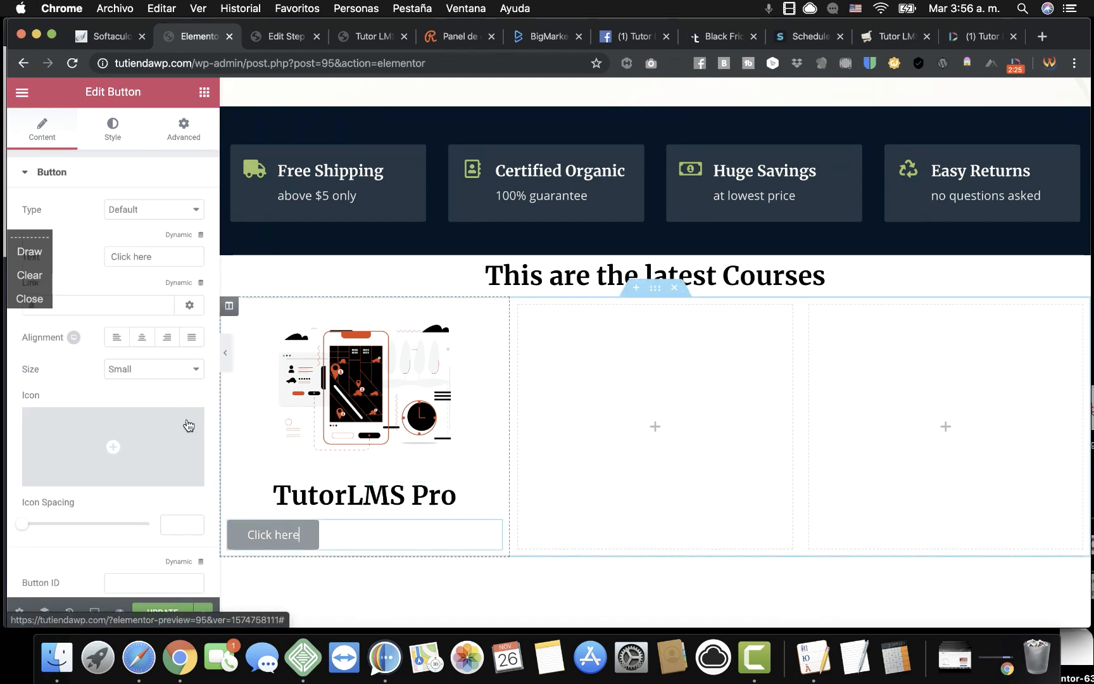
pyautogui.rightClick(126, 310)
# Paste the tutor-lms-pro link, relabel the button 'Buy it Now', and centre it.
pyautogui.click(185, 442)
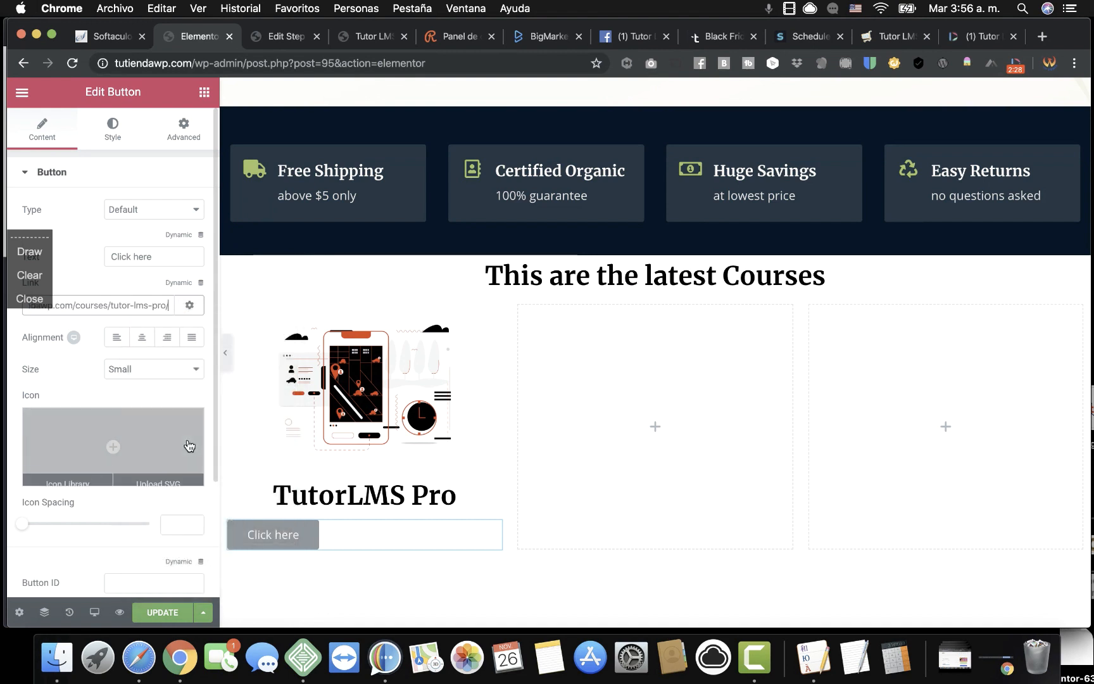
pyautogui.click(164, 256)
pyautogui.tripleClick(165, 256)
pyautogui.write('By')
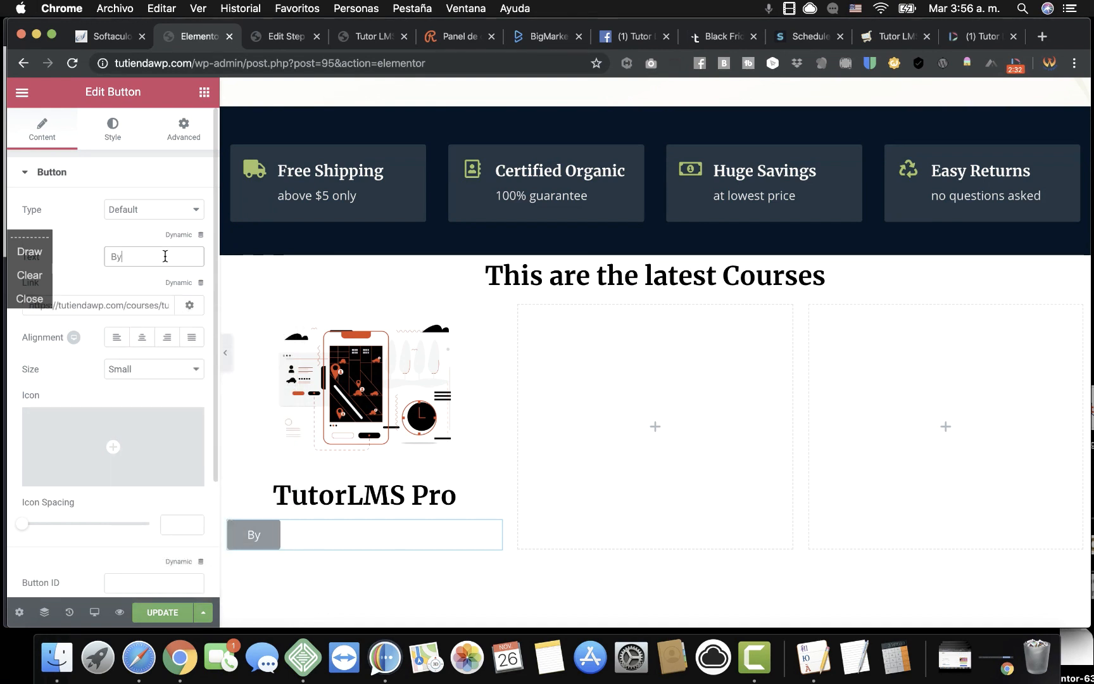
pyautogui.press('BackSpace')
pyautogui.write('uy ')
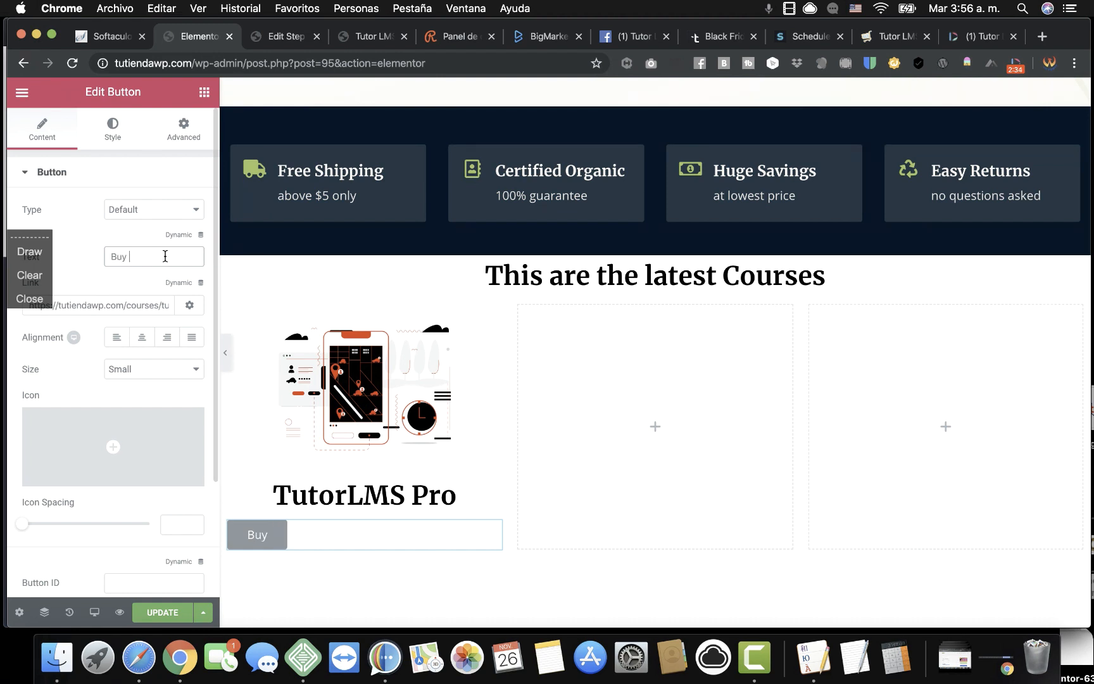
pyautogui.write('it Now')
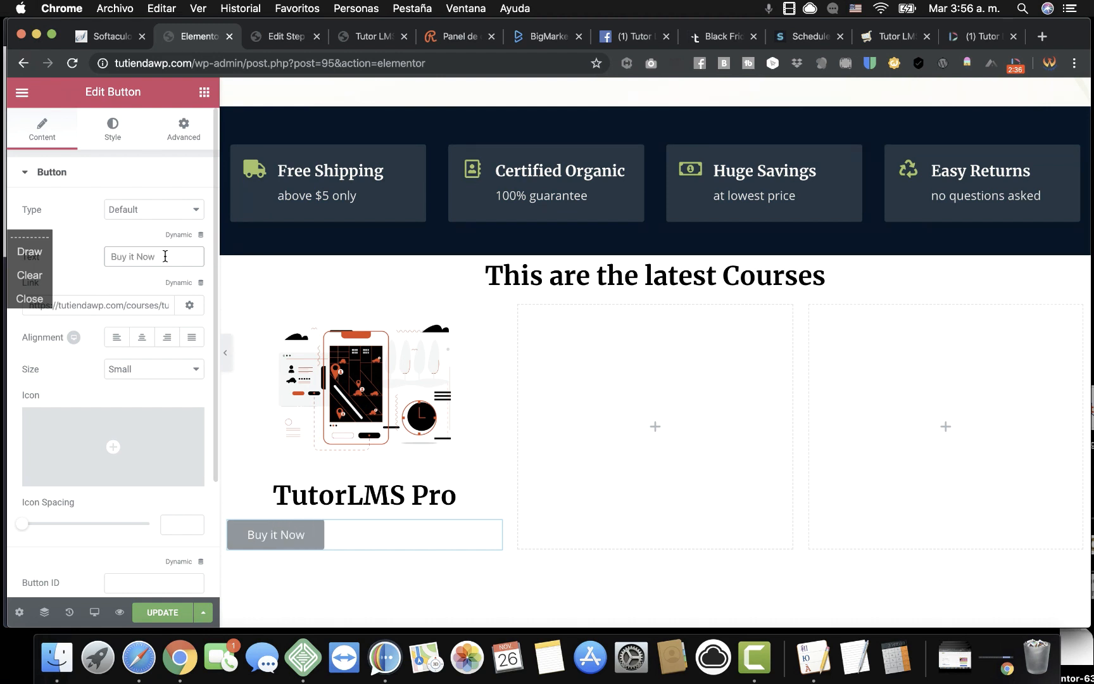
pyautogui.click(146, 341)
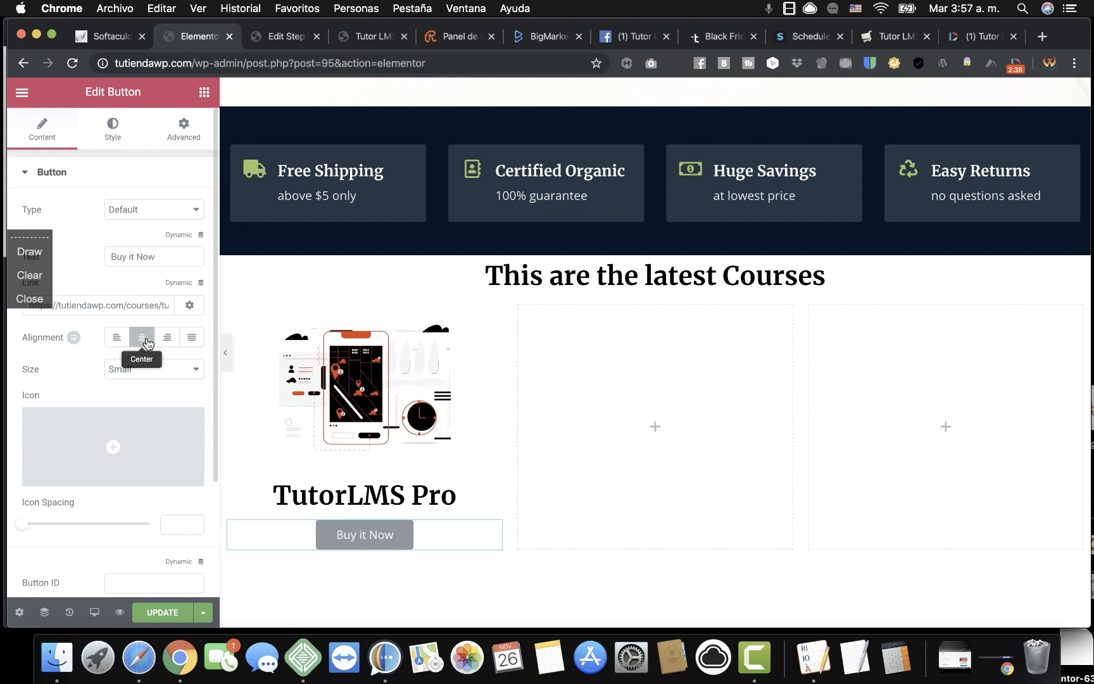
# Set the button's background colour to #ea0000.
pyautogui.click(117, 142)
pyautogui.click(186, 339)
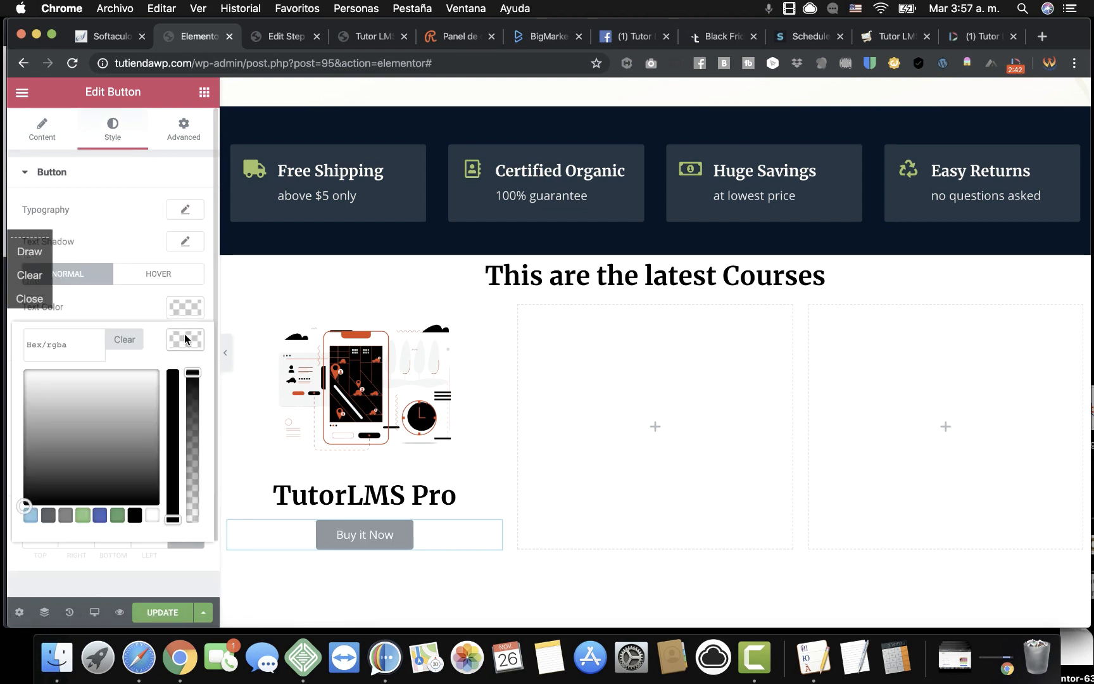
pyautogui.click(176, 388)
pyautogui.doubleClick(47, 342)
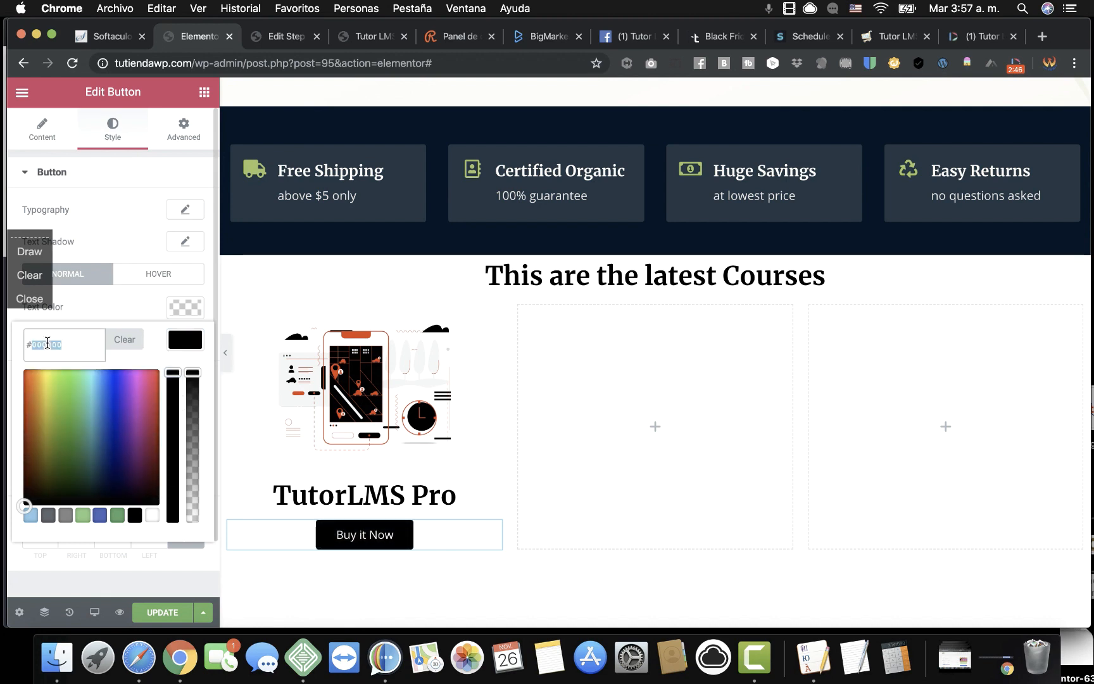
pyautogui.write('eeaa00000')
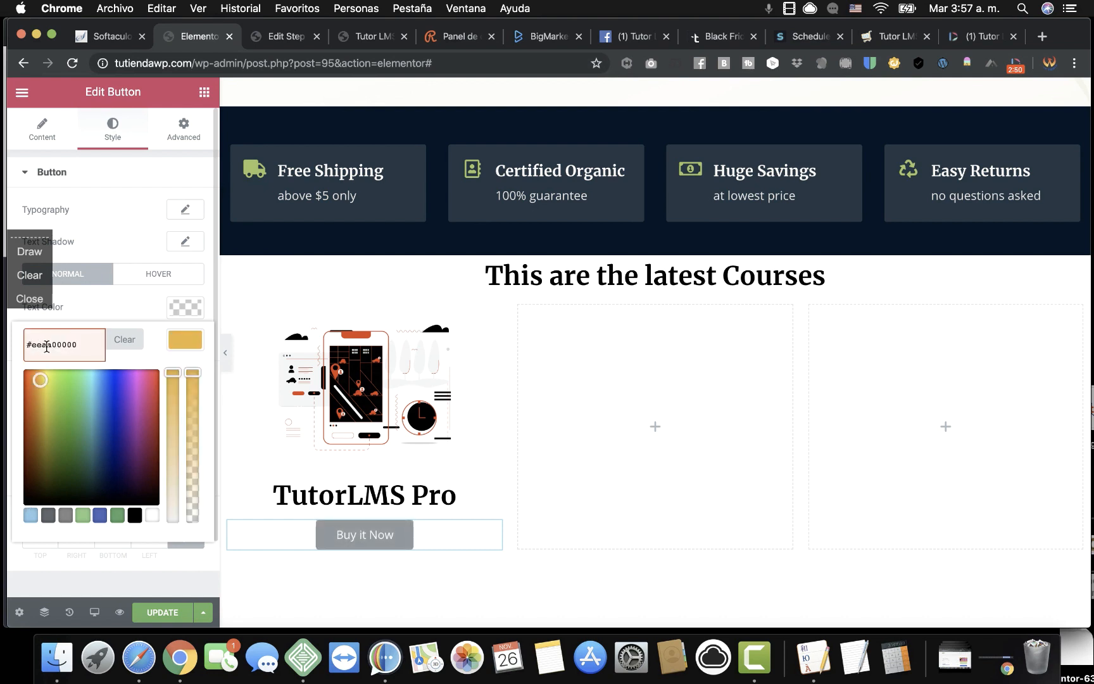
pyautogui.press('BackSpace')
pyautogui.press('BackSpace')
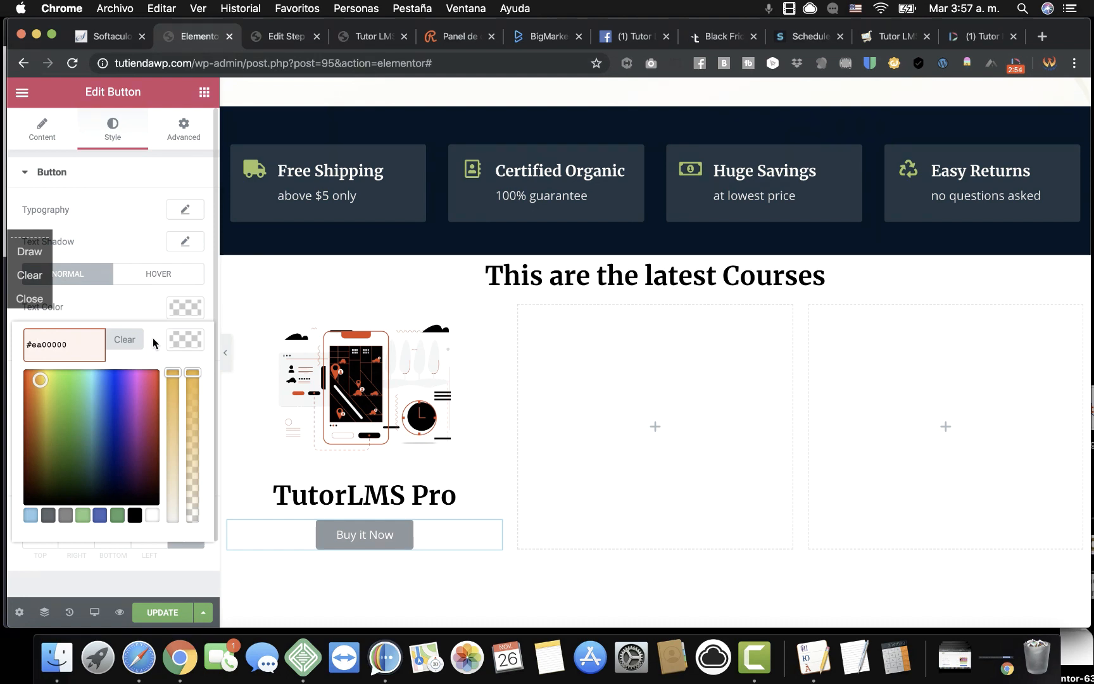
pyautogui.press('BackSpace')
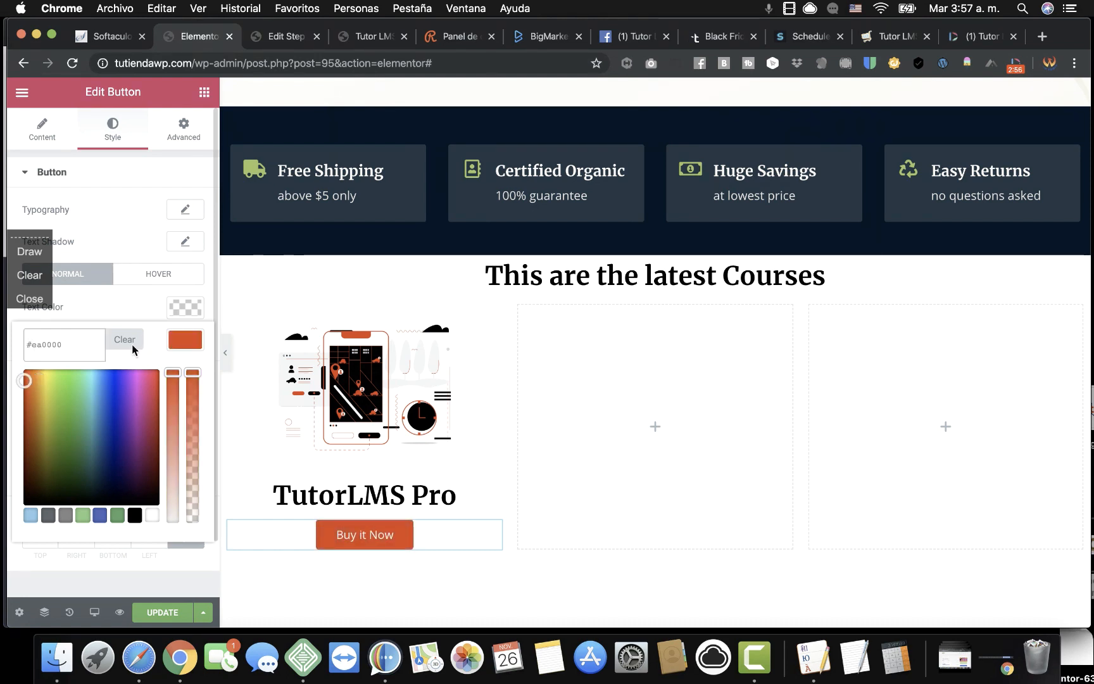
pyautogui.click(161, 344)
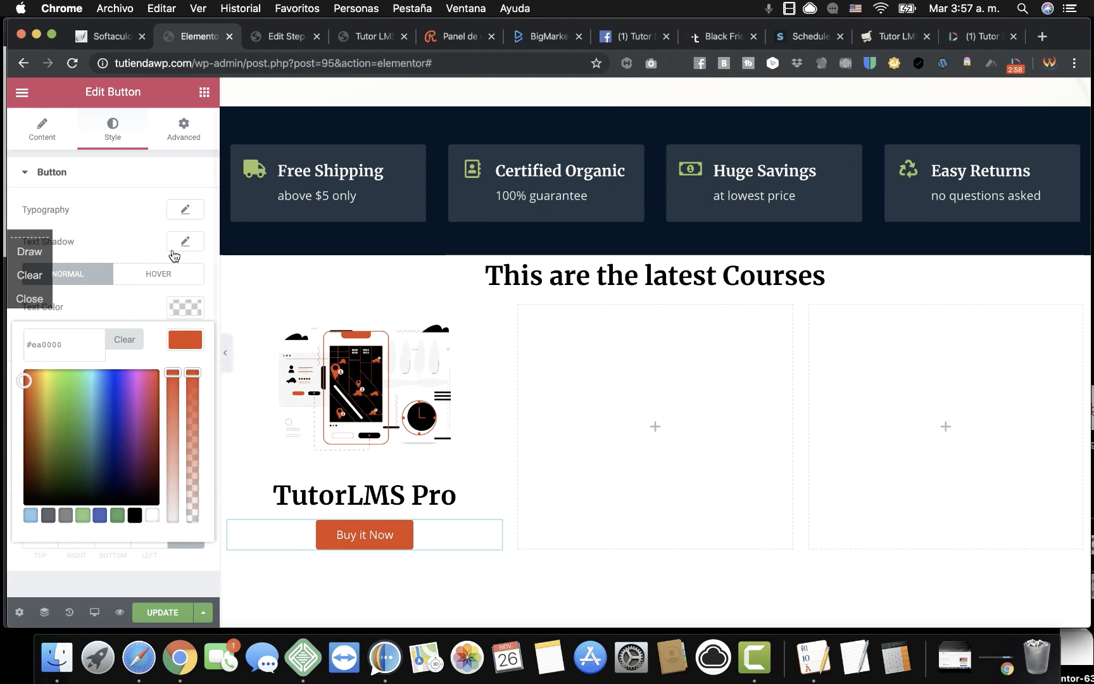
pyautogui.click(204, 92)
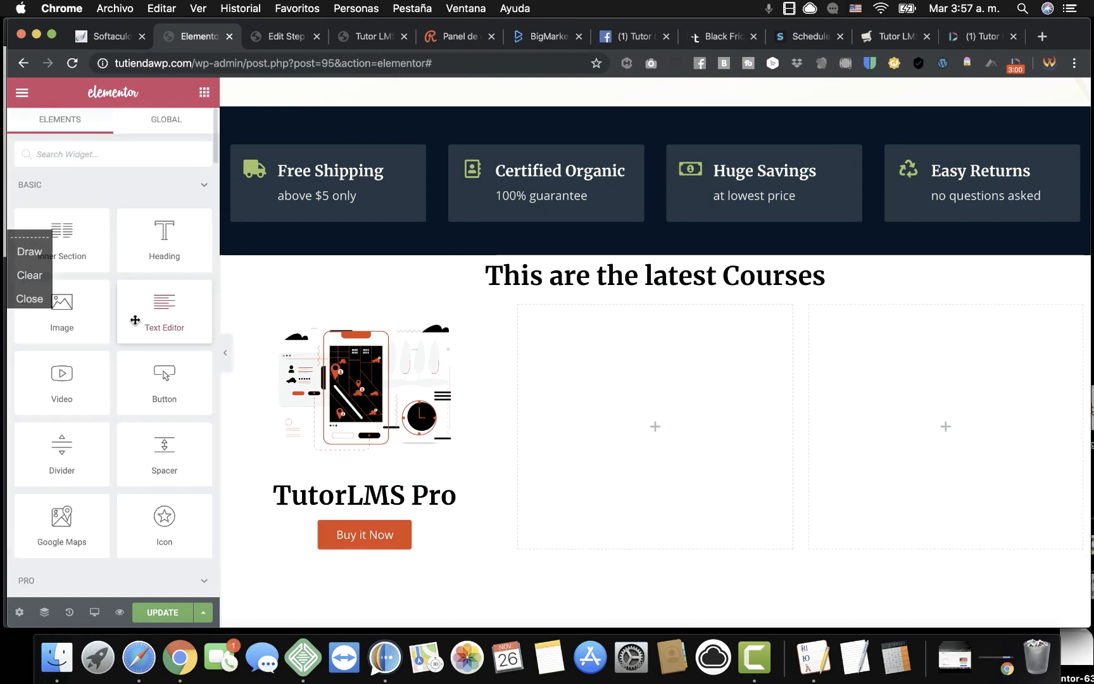
# Insert a centred '$30.60' heading between the illustration and the TutorLMS Pro title.
pyautogui.moveTo(162, 264); pyautogui.dragTo(355, 488)
pyautogui.doubleClick(113, 228)
pyautogui.tripleClick(113, 229)
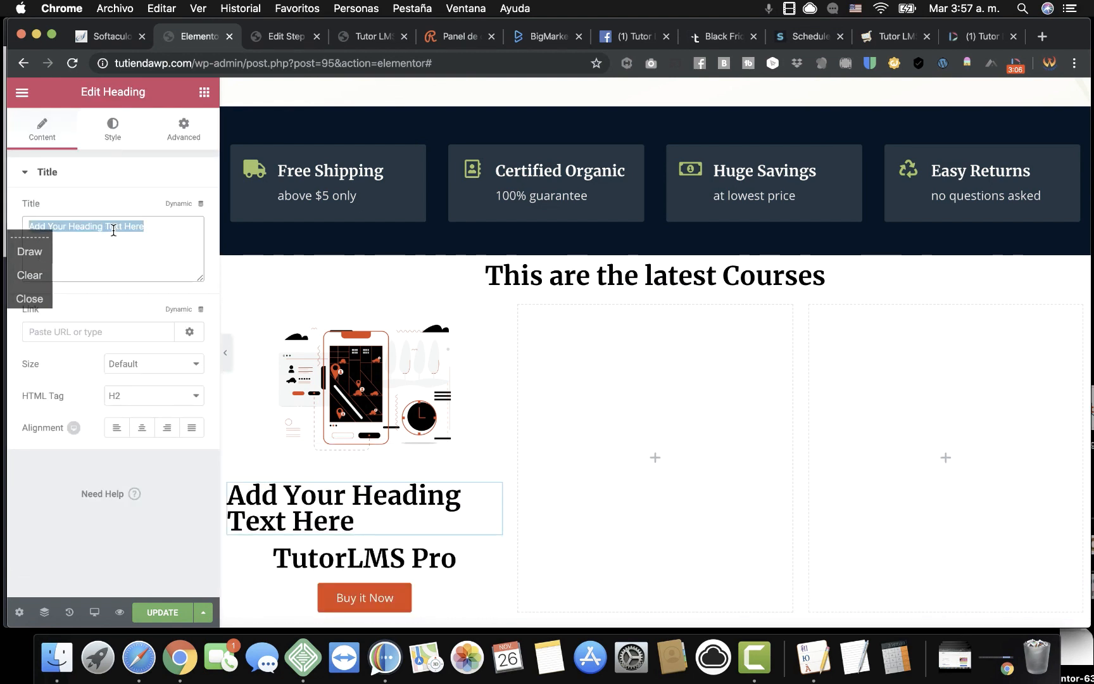
pyautogui.write('$30')
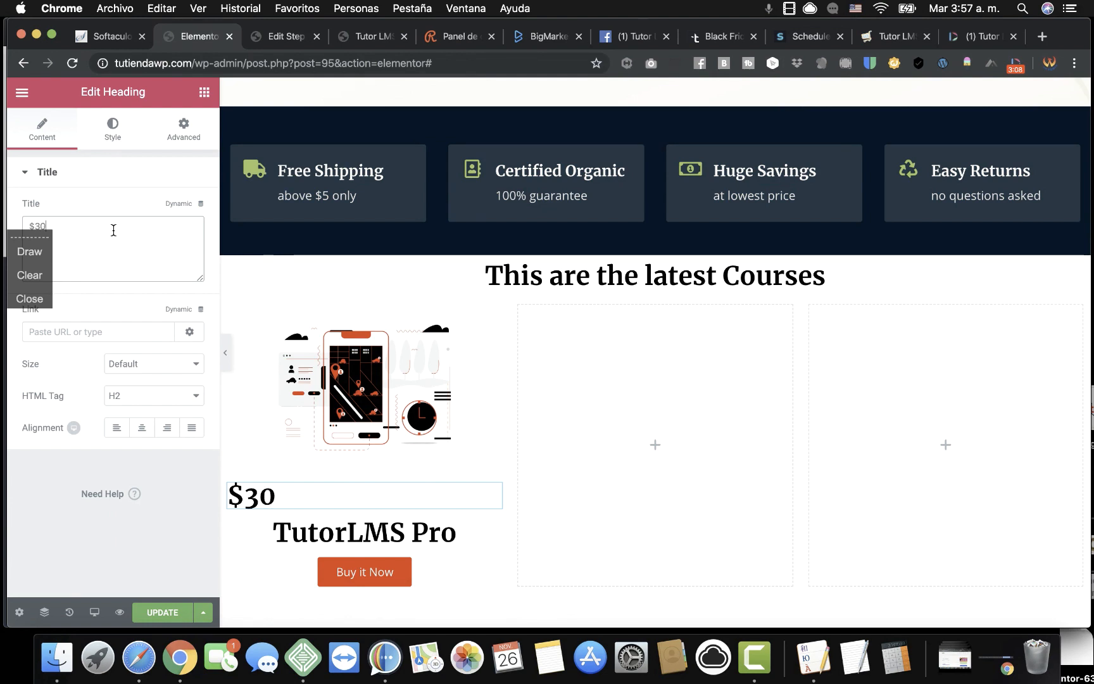
pyautogui.write('.60')
pyautogui.click(139, 427)
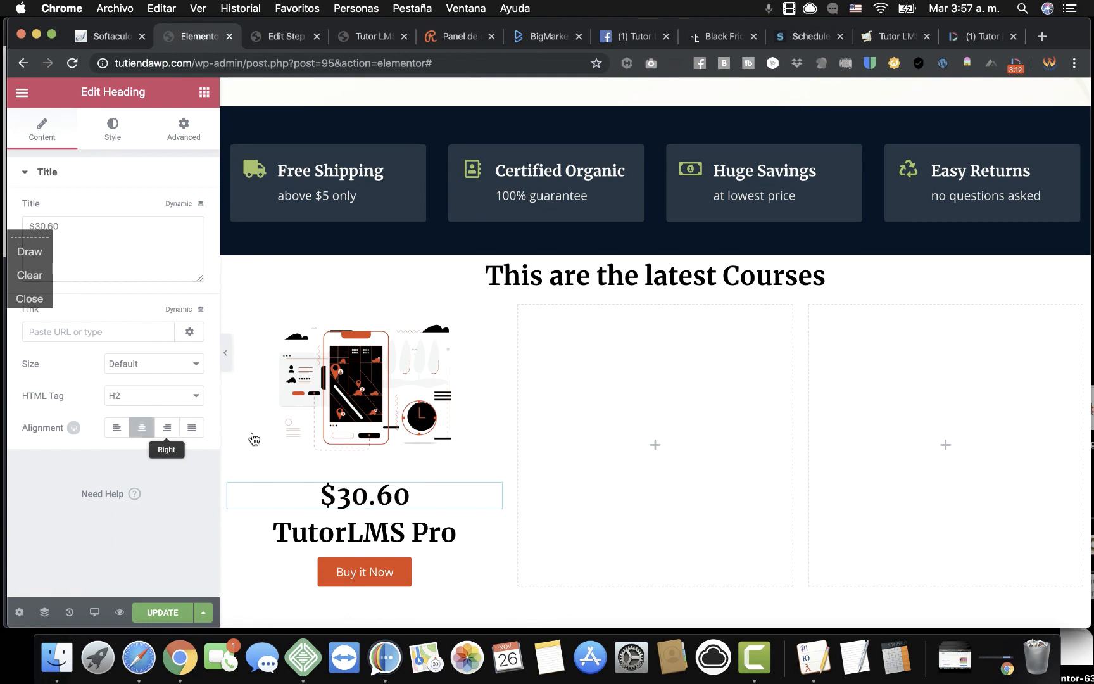
pyautogui.scroll(-3, 412, 510)
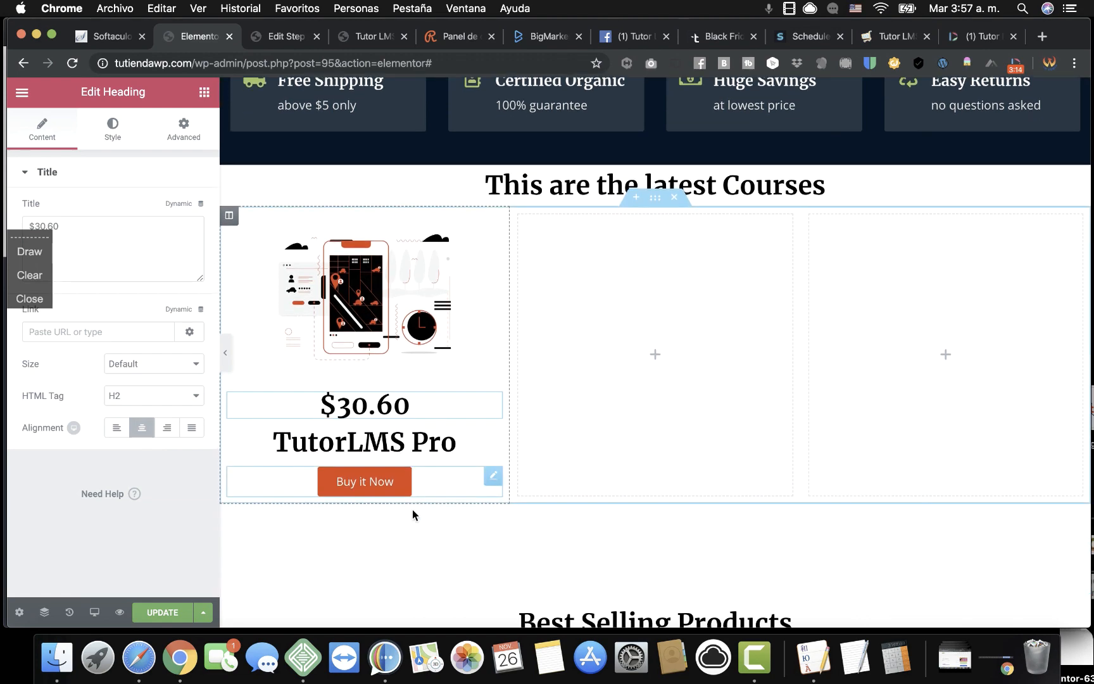
# Duplicate the course card column to four copies and delete the two empty columns.
pyautogui.rightClick(240, 208)
pyautogui.click(308, 240)
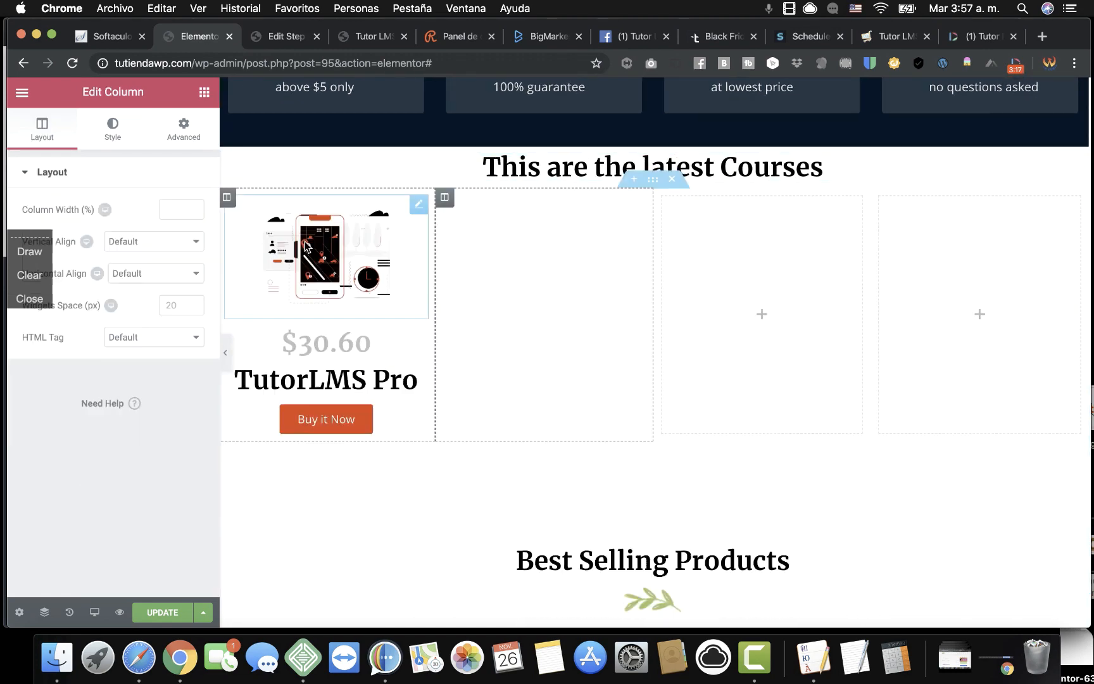
pyautogui.rightClick(236, 200)
pyautogui.click(259, 234)
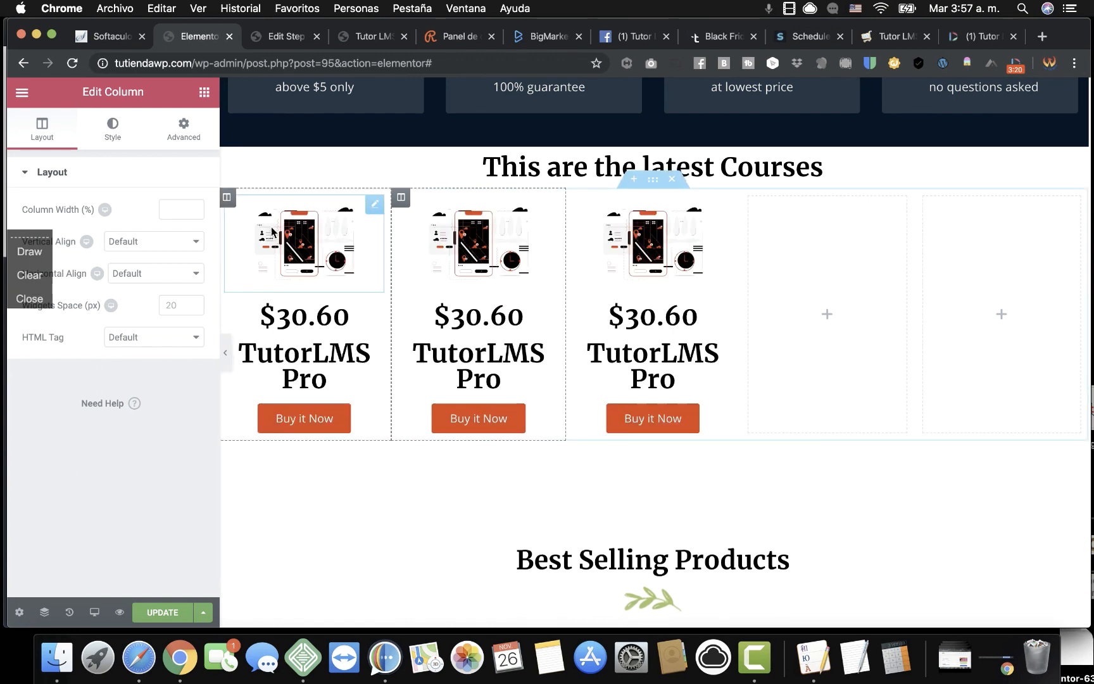
pyautogui.rightClick(233, 203)
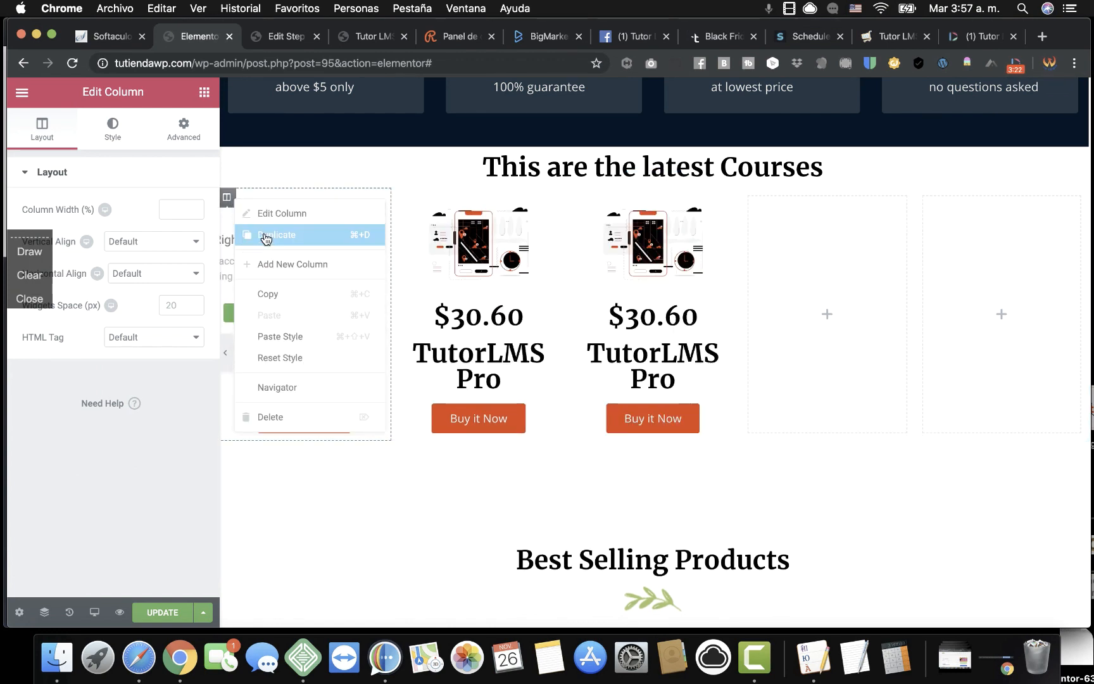
pyautogui.click(263, 236)
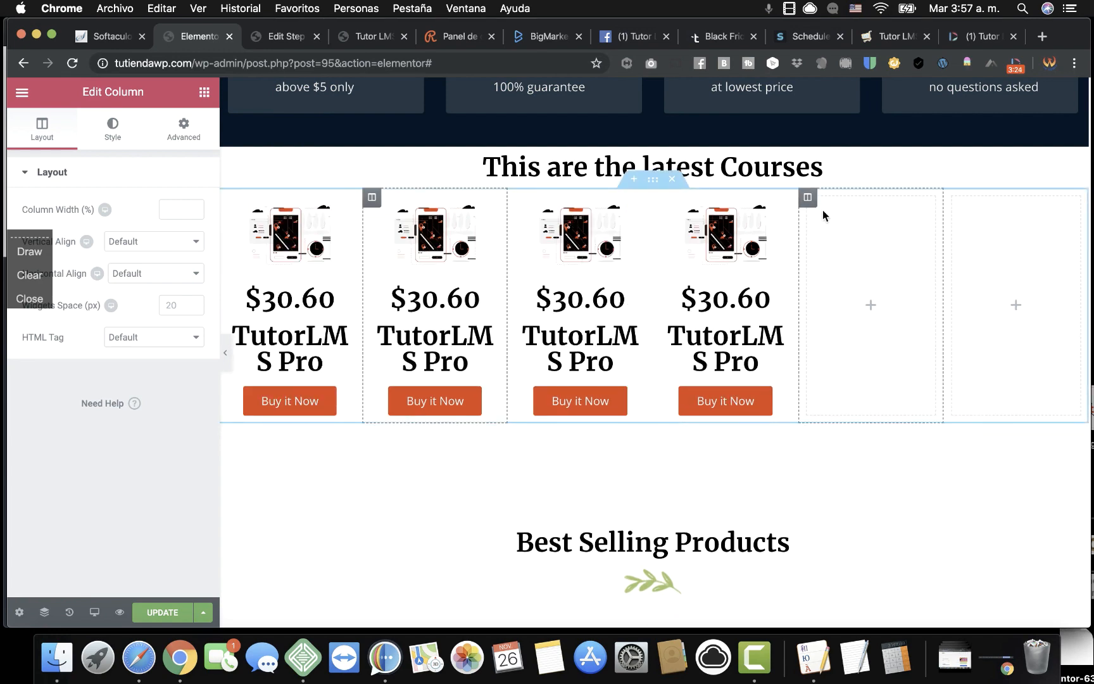
pyautogui.rightClick(809, 200)
pyautogui.click(848, 418)
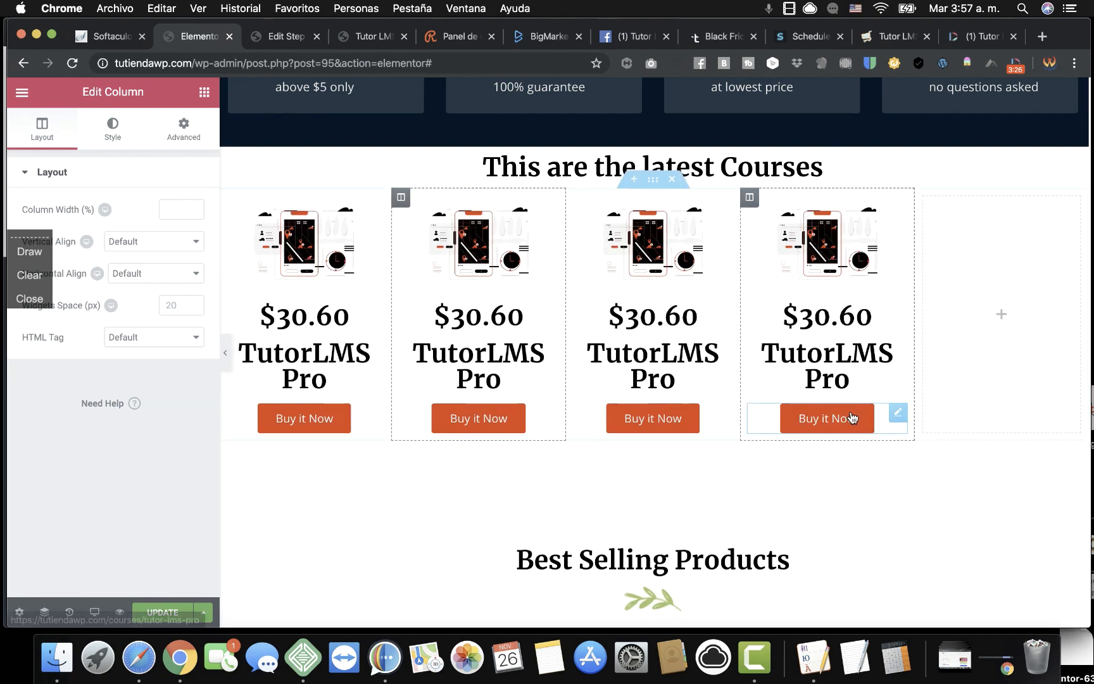
pyautogui.rightClick(921, 200)
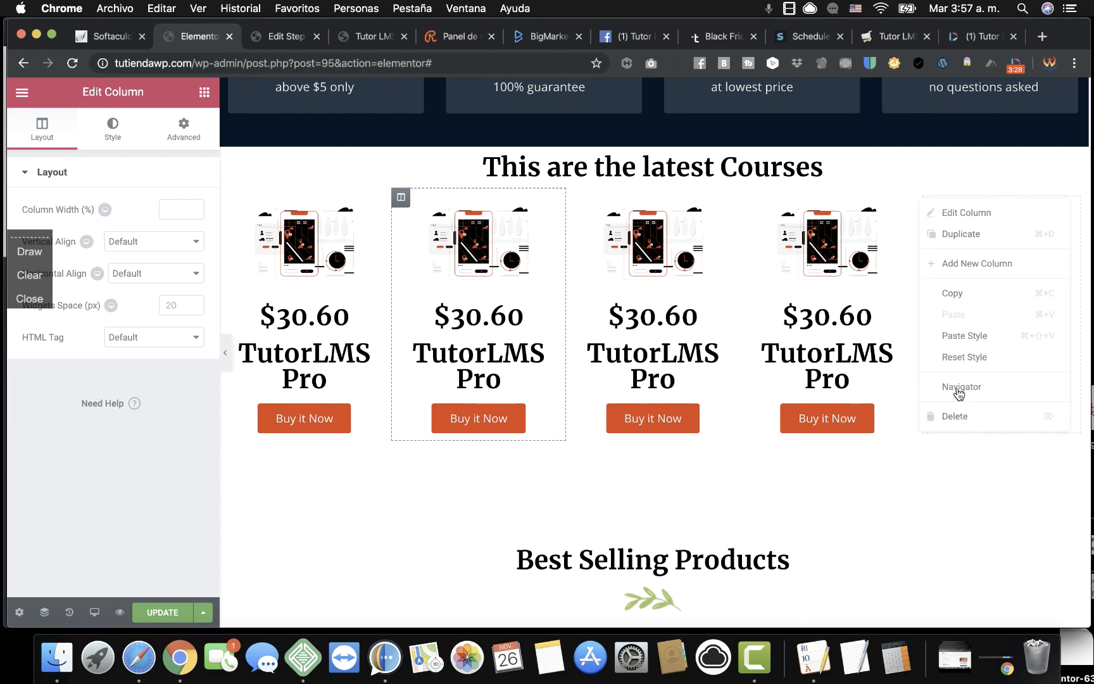
pyautogui.click(960, 418)
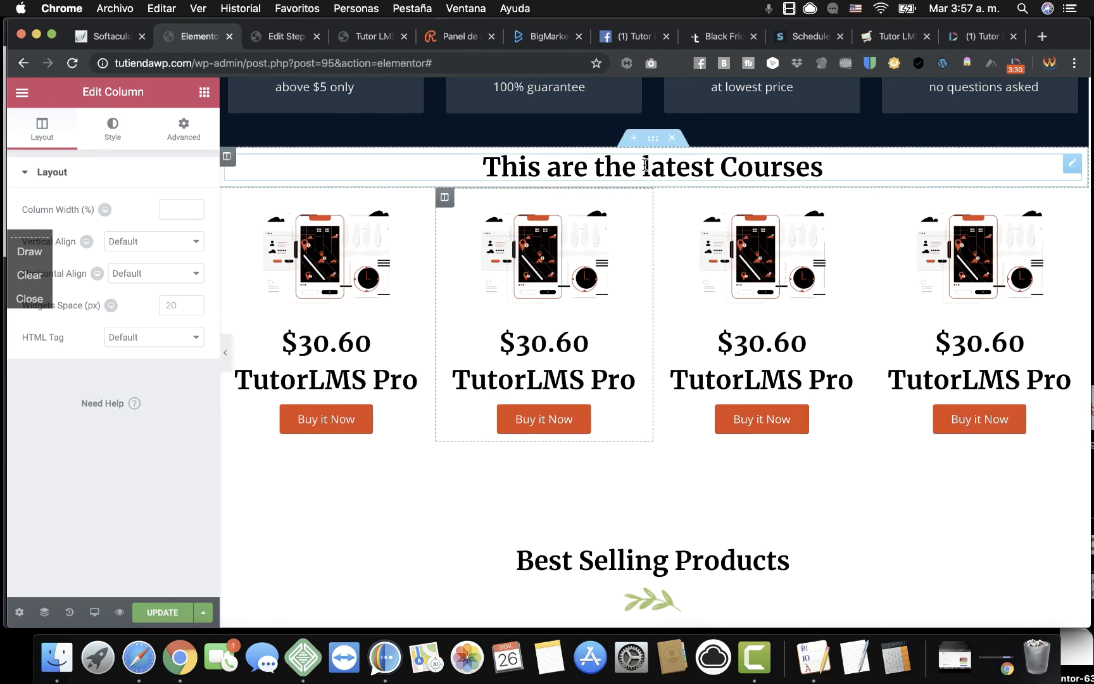
# Duplicate the 'This are the latest Courses' heading section and the course grid section.
pyautogui.rightClick(653, 139)
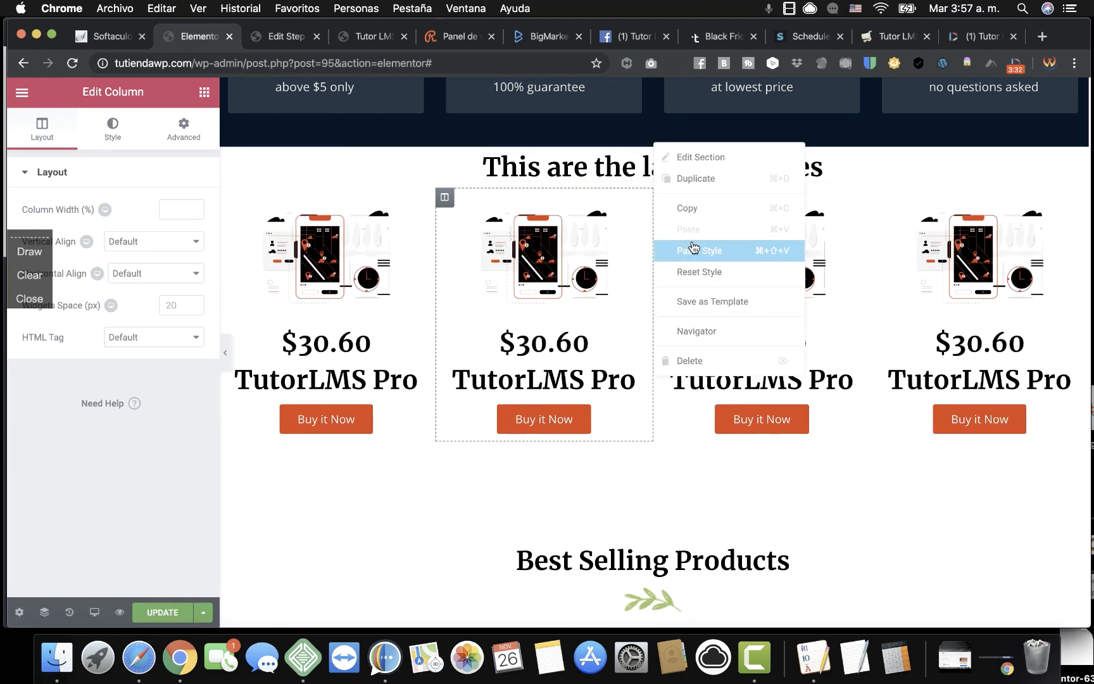
pyautogui.click(694, 180)
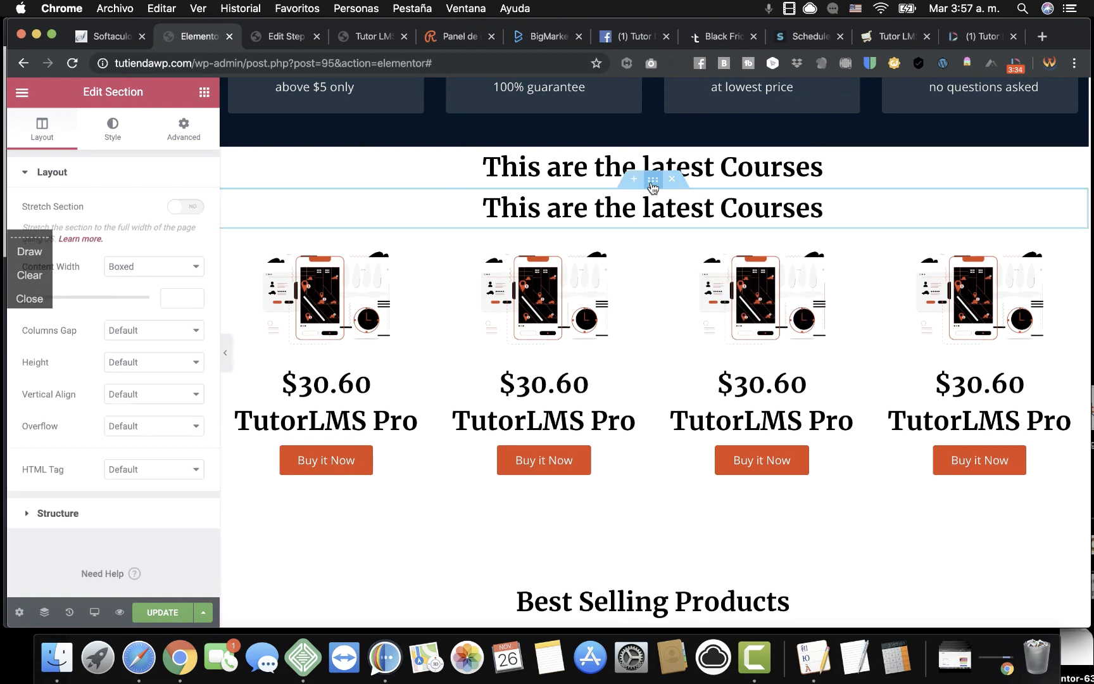
pyautogui.rightClick(652, 225)
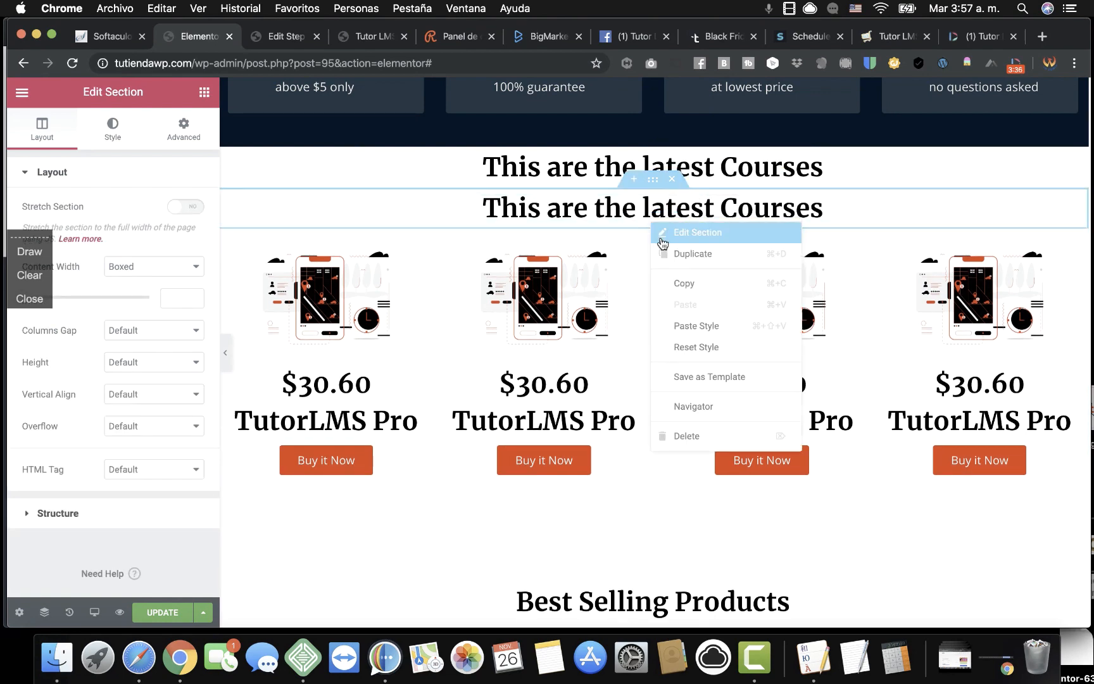
pyautogui.click(678, 255)
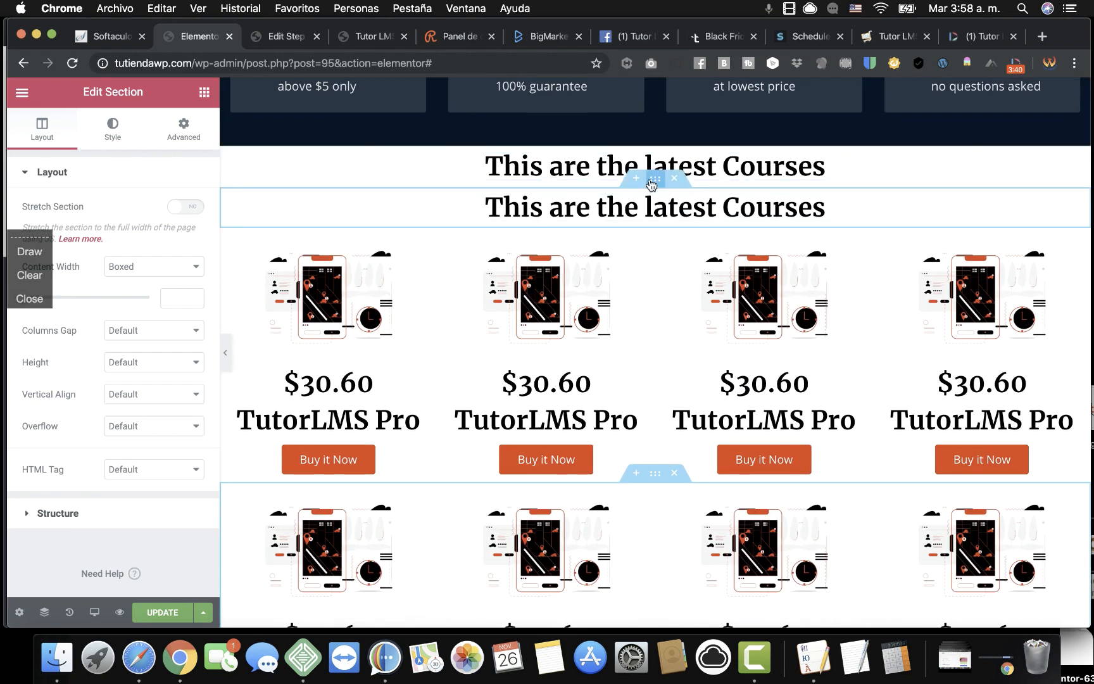
# Move the copied heading below the first grid, add a spacer between them, and update the page.
pyautogui.moveTo(652, 184); pyautogui.dragTo(679, 443)
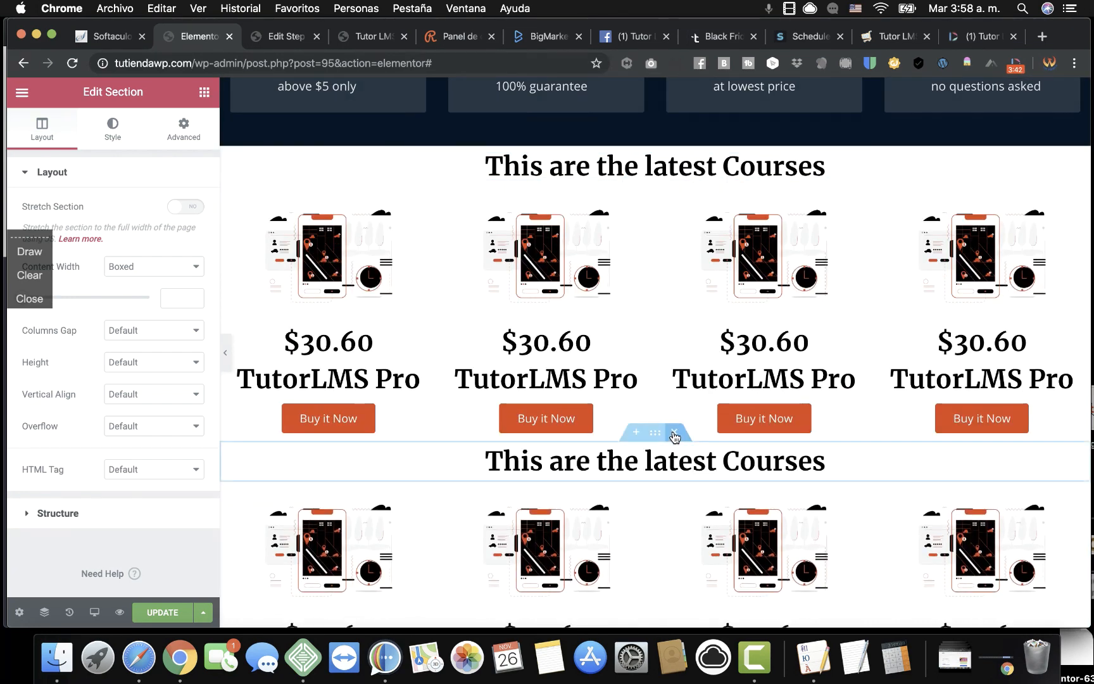
pyautogui.click(204, 91)
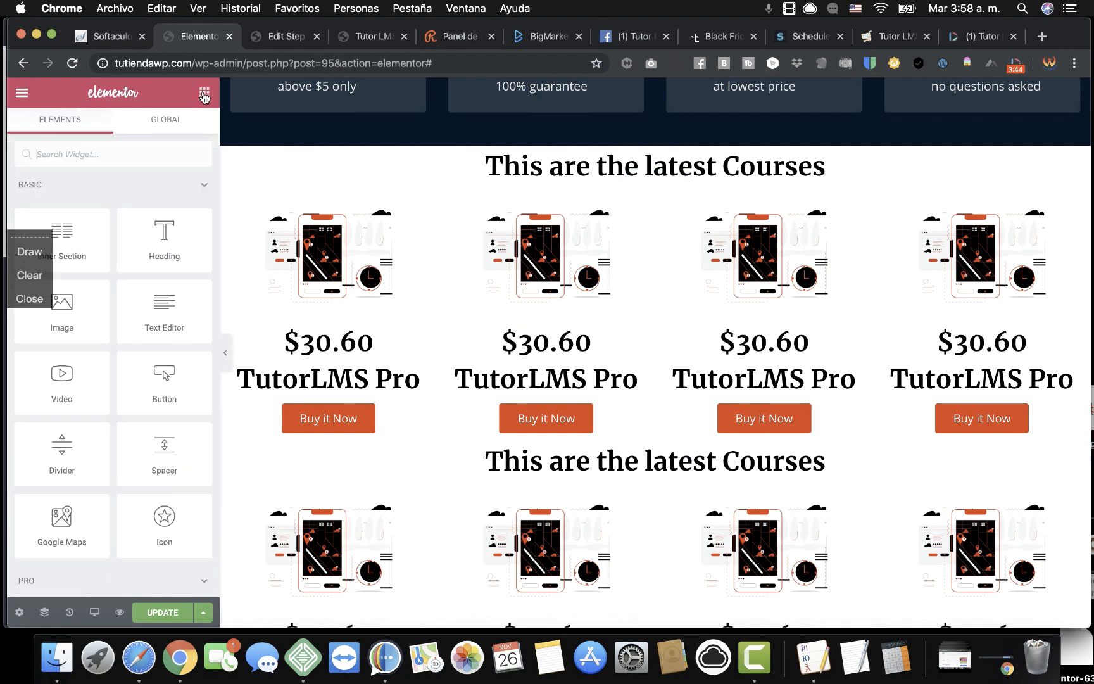
pyautogui.moveTo(164, 443); pyautogui.dragTo(663, 451)
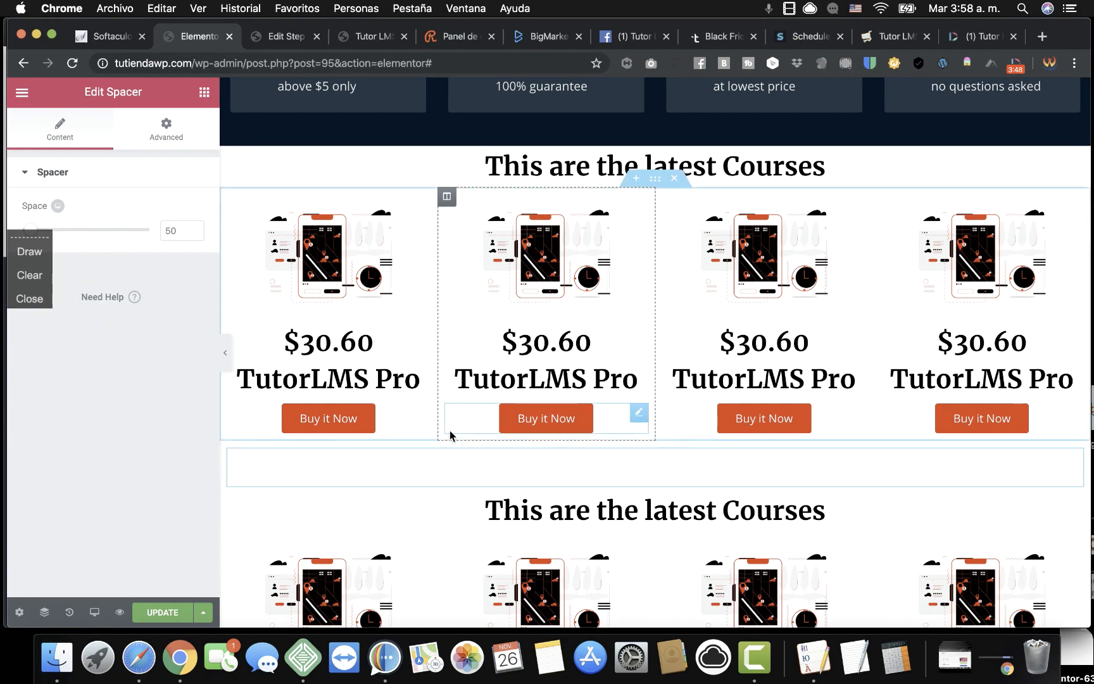
pyautogui.scroll(-5, 449, 430)
pyautogui.scroll(6, 446, 428)
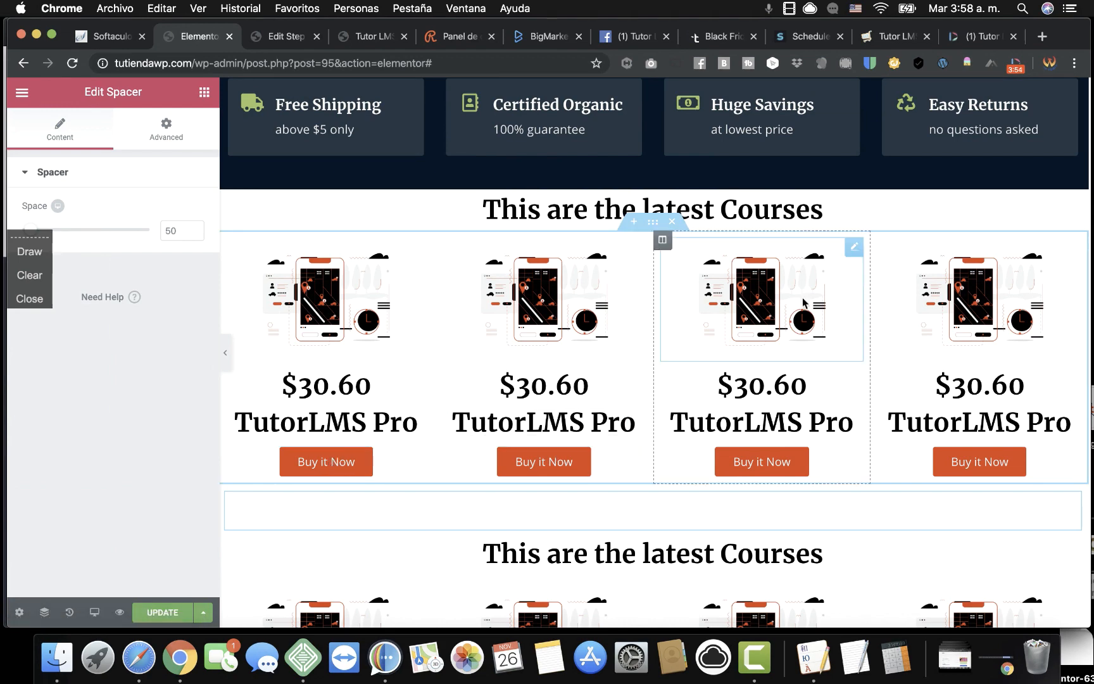
pyautogui.scroll(-3, 941, 404)
pyautogui.scroll(2, 941, 404)
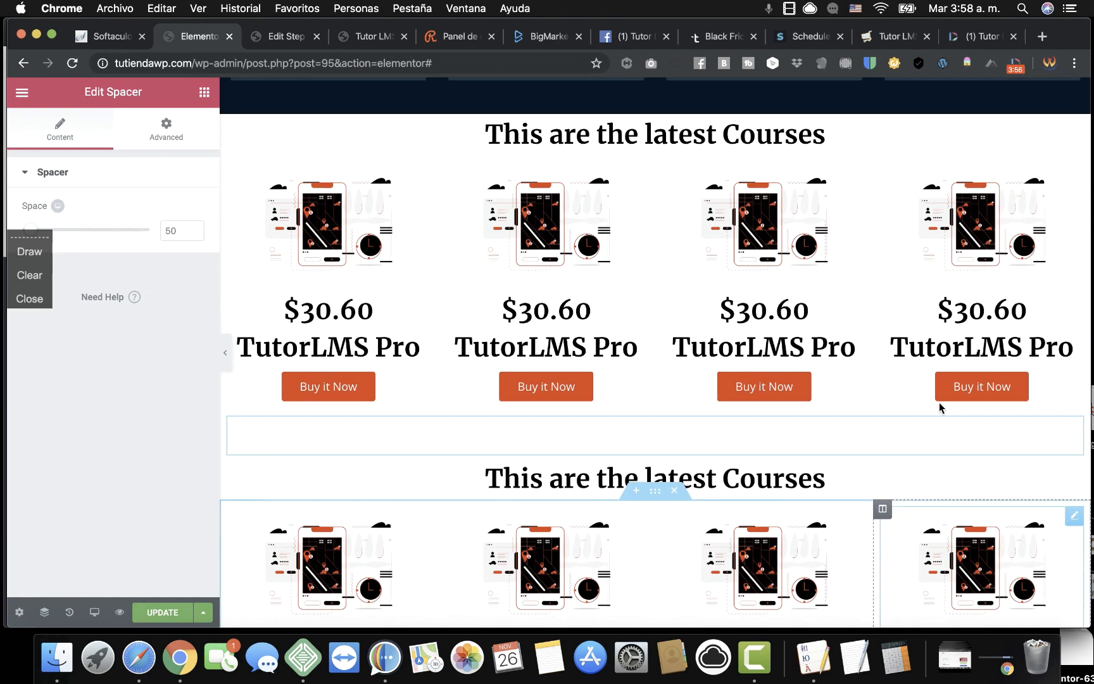
pyautogui.click(170, 611)
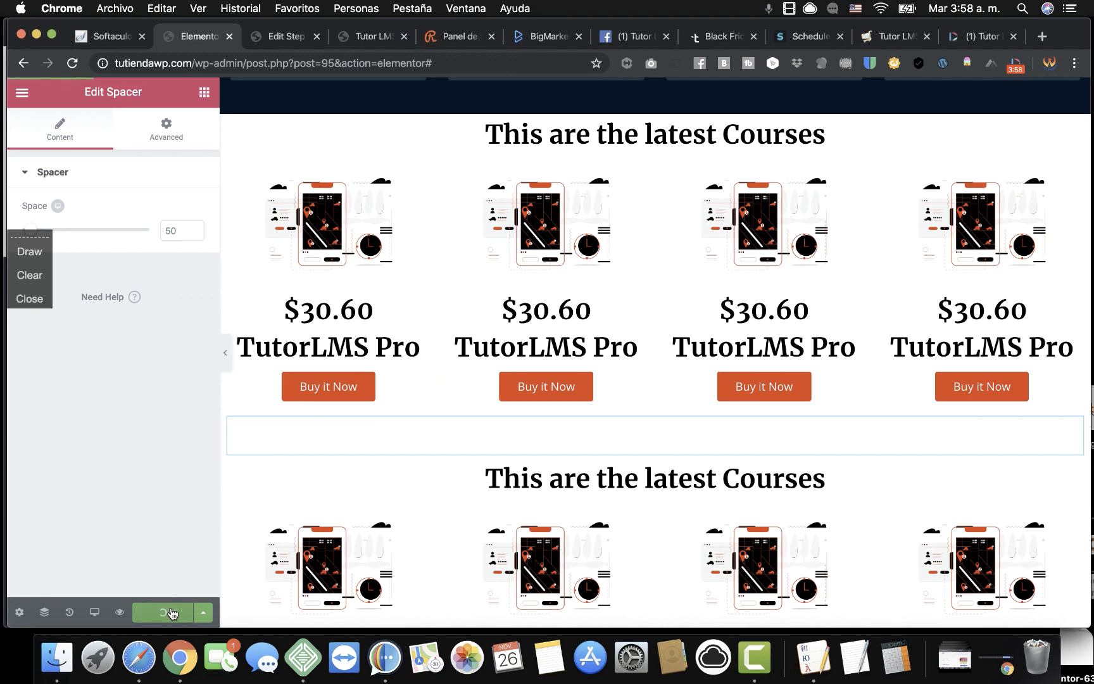
# In Safari, trim the address to tutiendawp.com and load the live home page.
pyautogui.click(138, 657)
pyautogui.scroll(10, 244, 236)
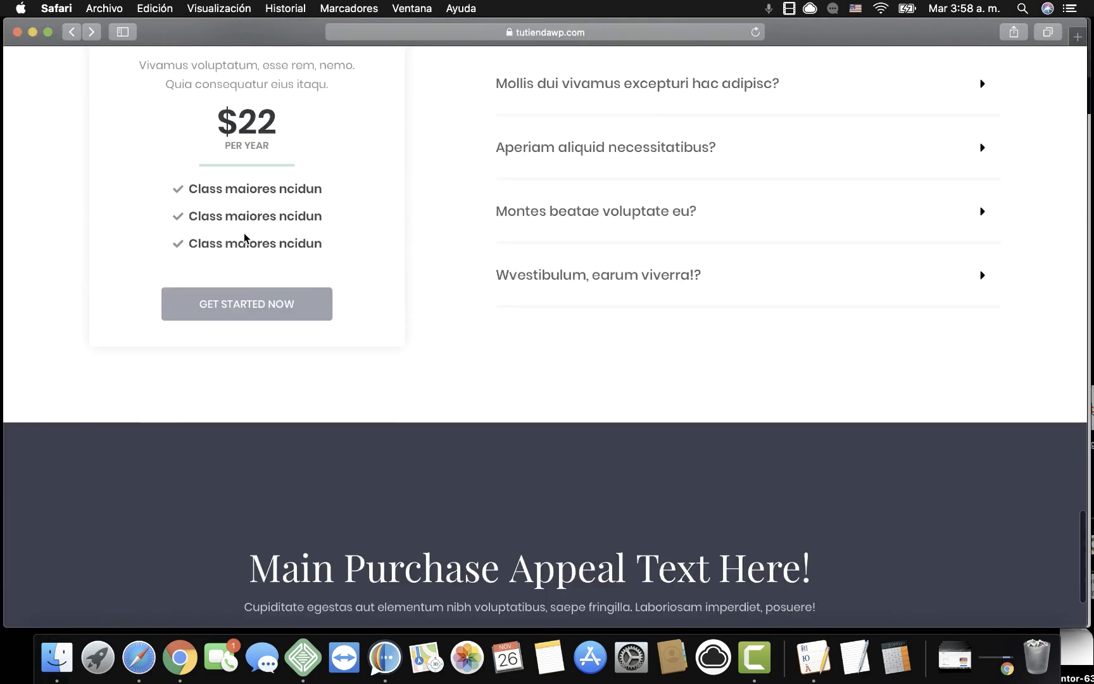
pyautogui.scroll(15, 243, 239)
pyautogui.click(613, 33)
pyautogui.click(427, 30)
pyautogui.moveTo(447, 32); pyautogui.dragTo(765, 40)
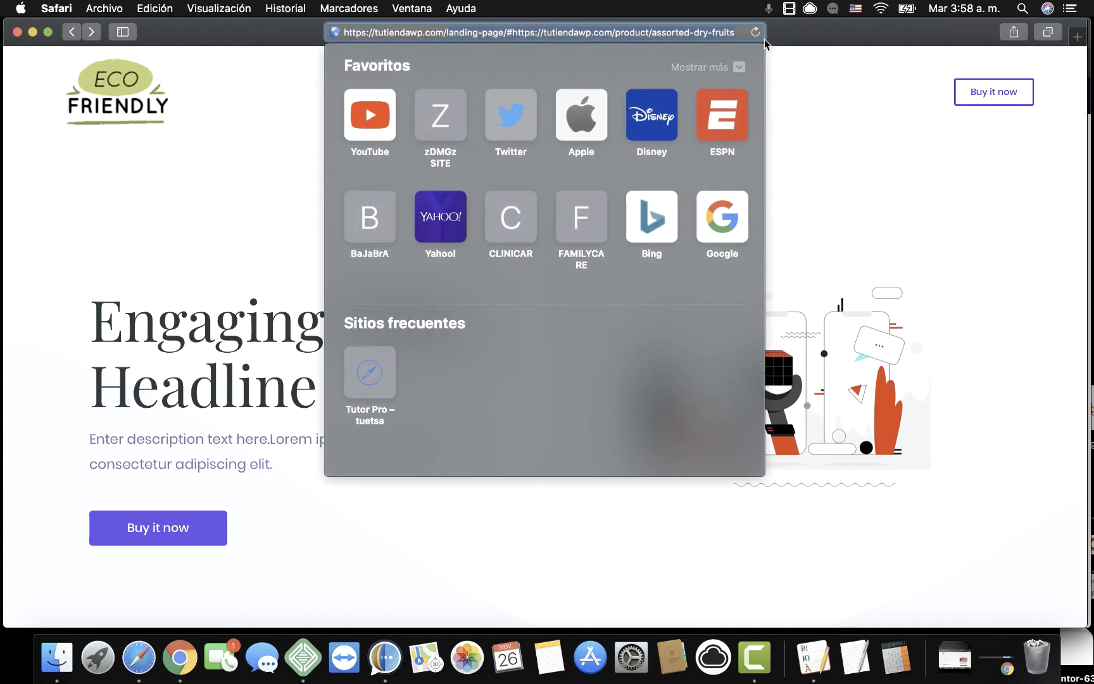
pyautogui.press('BackSpace')
pyautogui.press('Return')
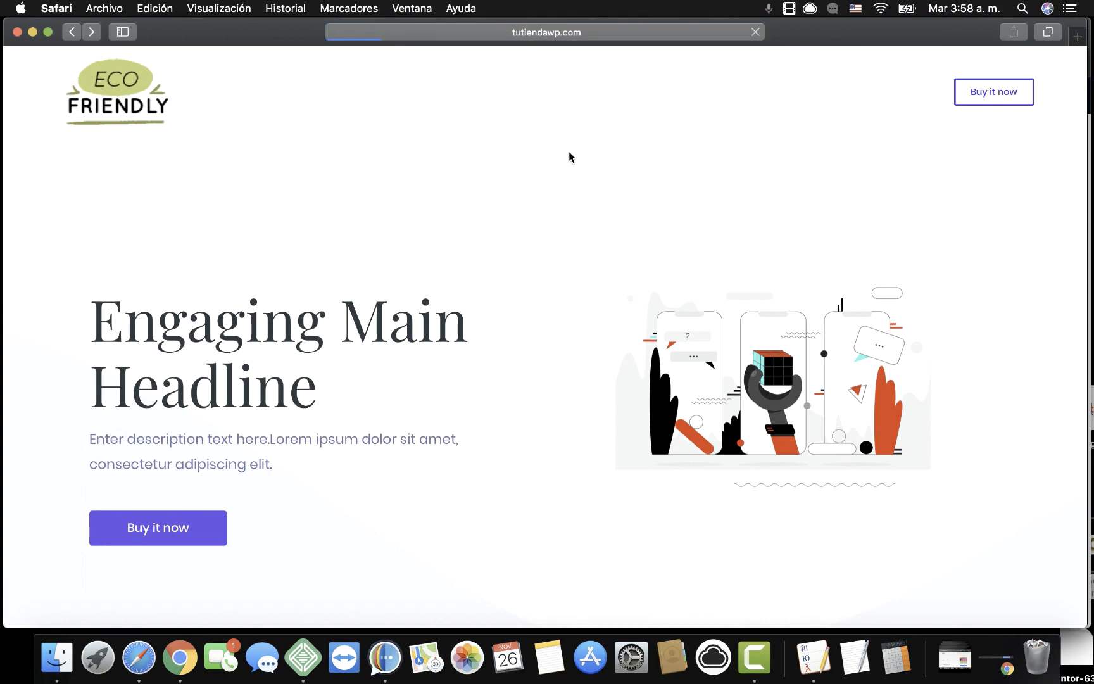
# Check both latest Courses sections and open the first card's Buy it Now course page.
pyautogui.scroll(-10, 538, 317)
pyautogui.scroll(-6, 535, 370)
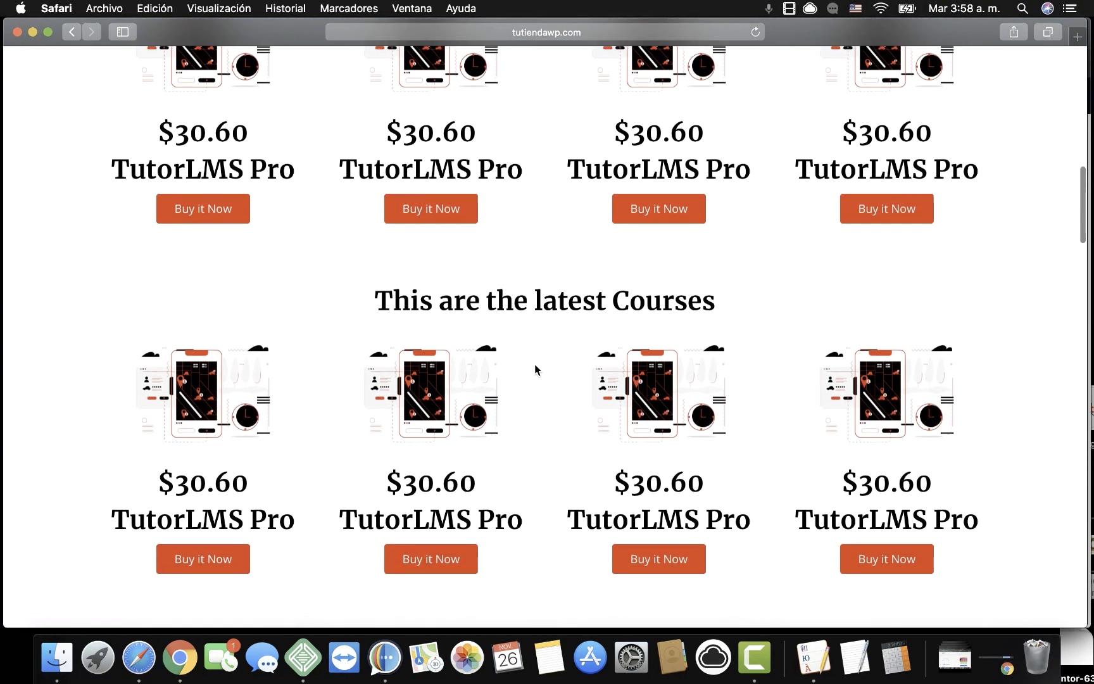
pyautogui.scroll(-6, 534, 370)
pyautogui.scroll(5, 535, 368)
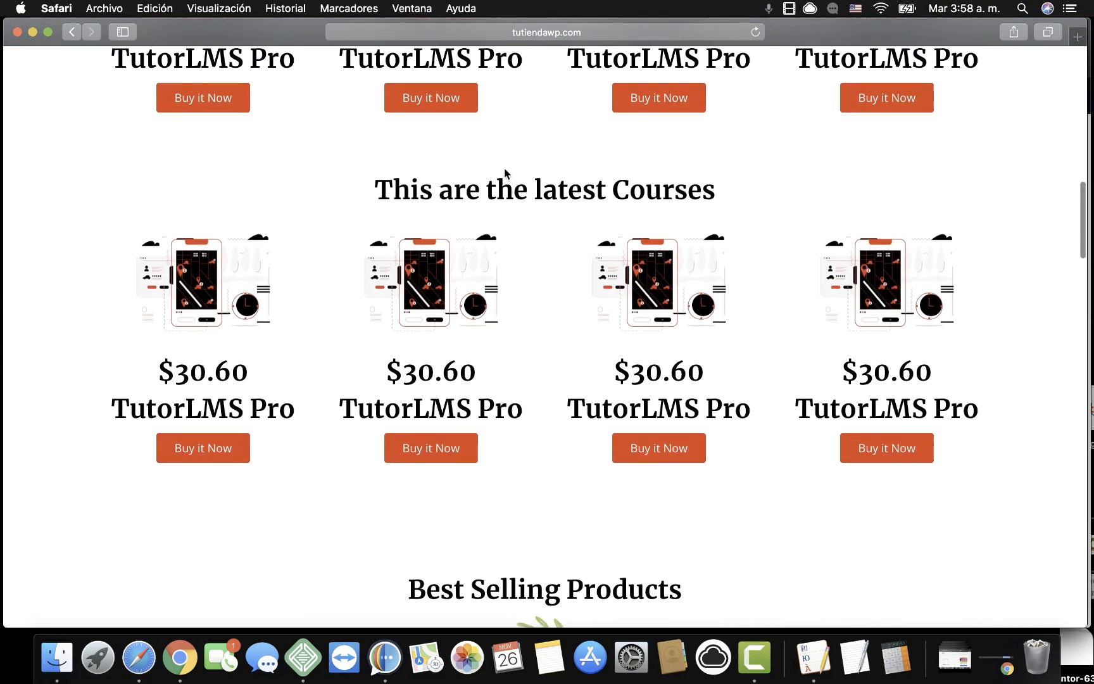
pyautogui.scroll(5, 505, 172)
pyautogui.click(203, 382)
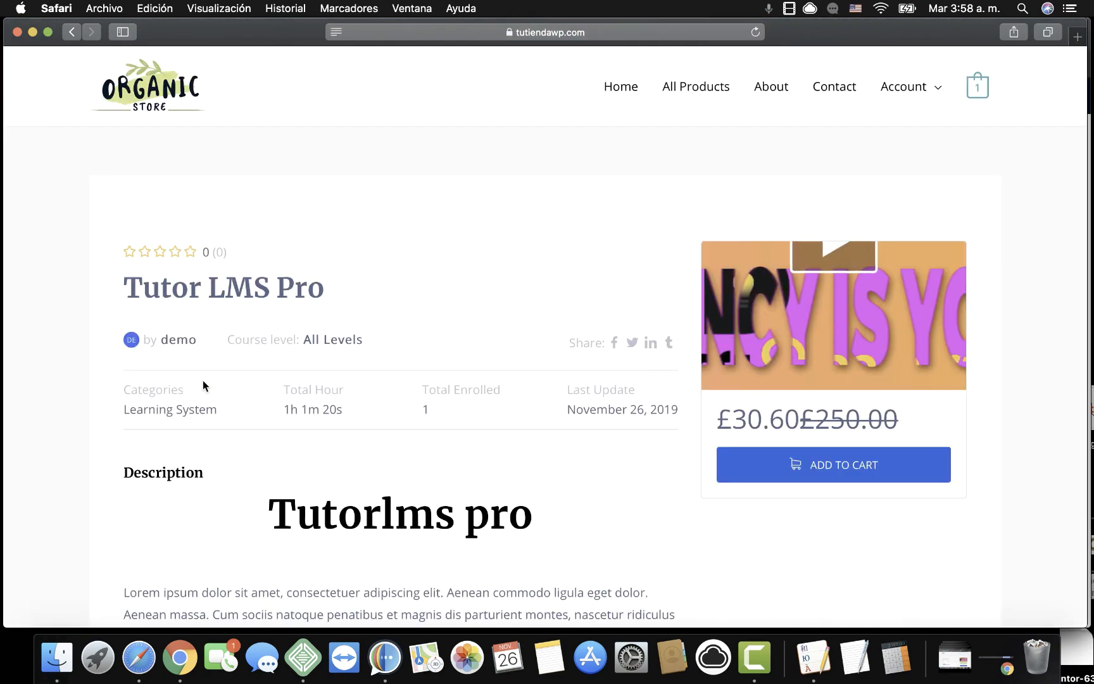
pyautogui.scroll(-6, 416, 381)
pyautogui.scroll(-7, 418, 383)
pyautogui.scroll(12, 418, 382)
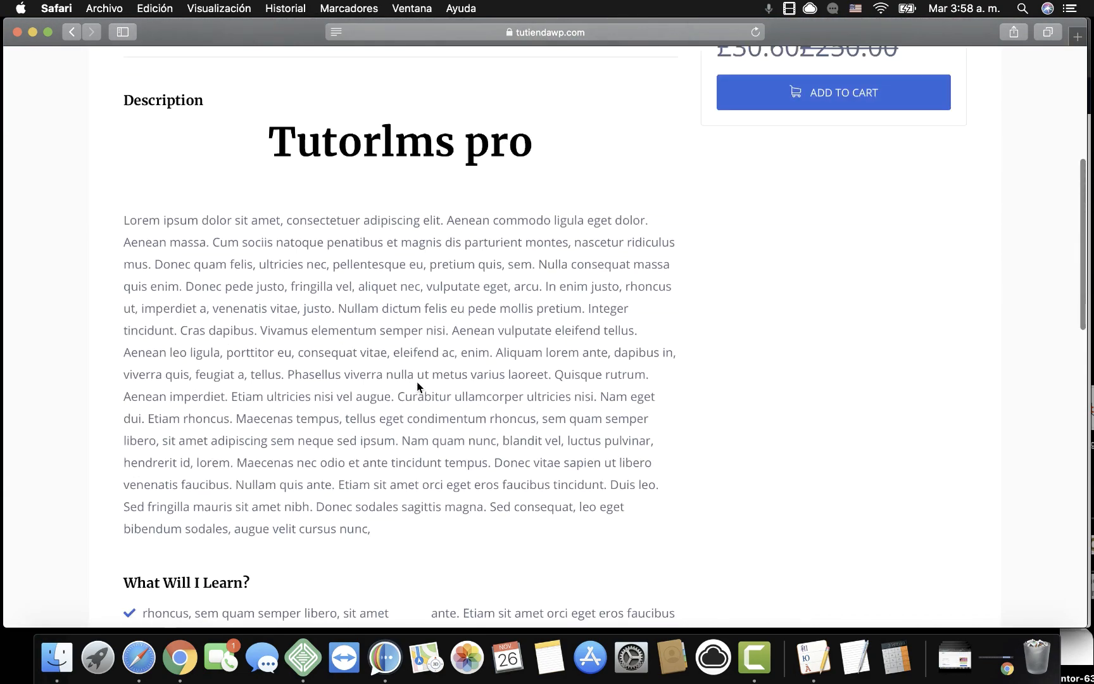
# Visit tuetsa.com, browse the Animación y 3D, Diseño Grafico and Seguridad courses, and open iThemes.
pyautogui.click(490, 32)
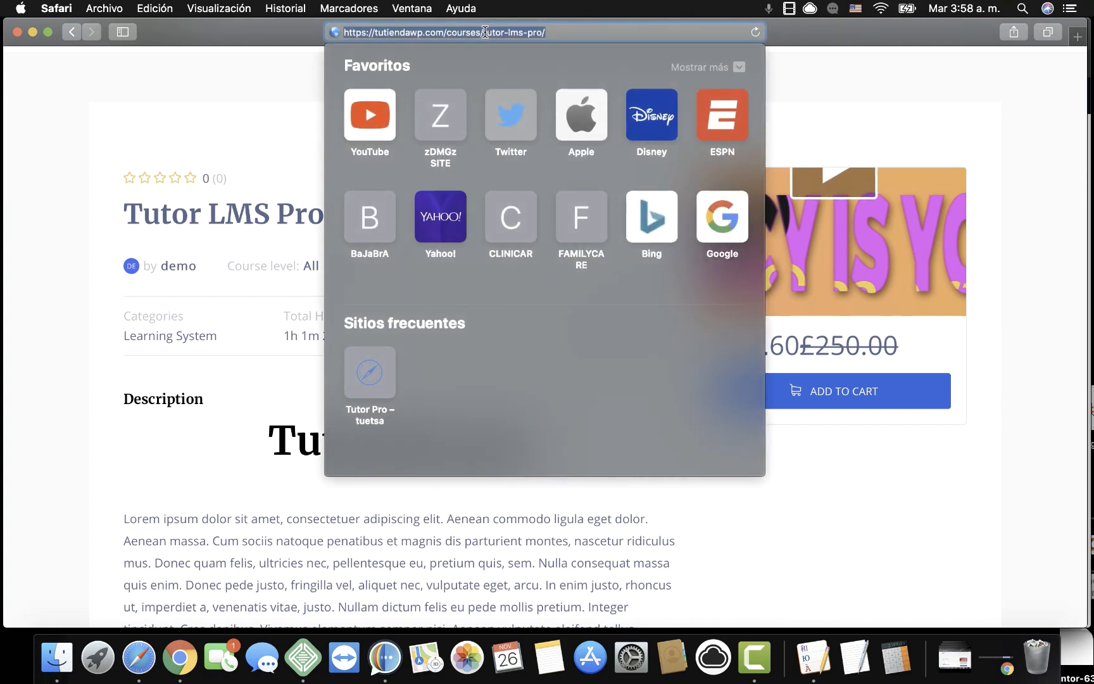
pyautogui.write('tuetsa')
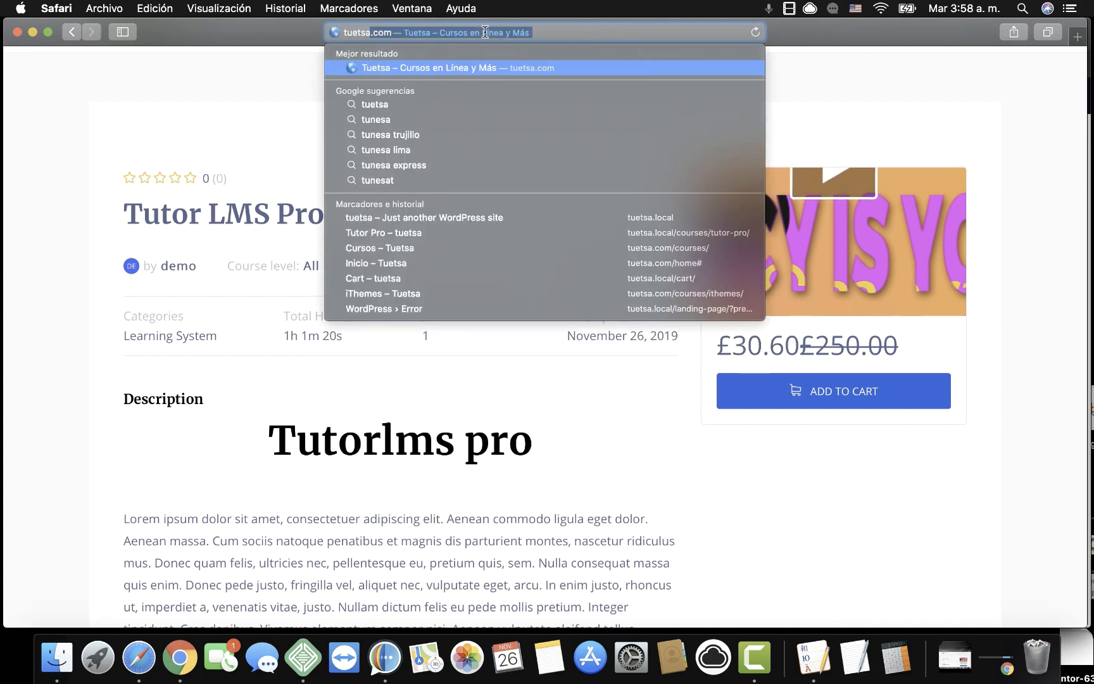
pyautogui.press('Return')
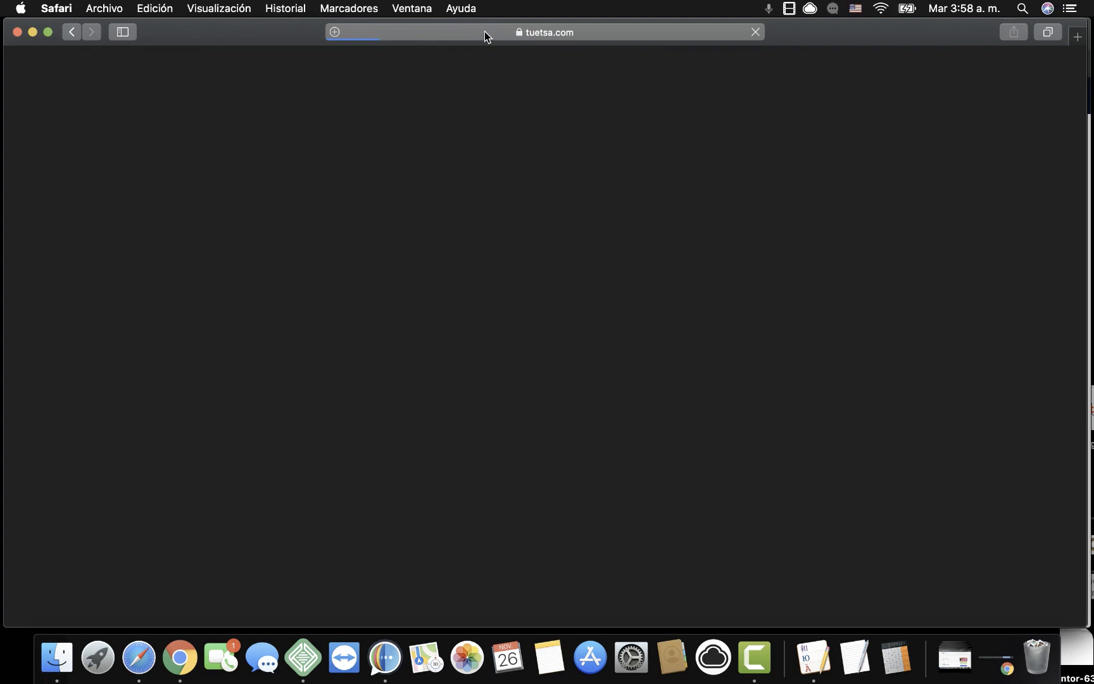
pyautogui.scroll(-10, 663, 438)
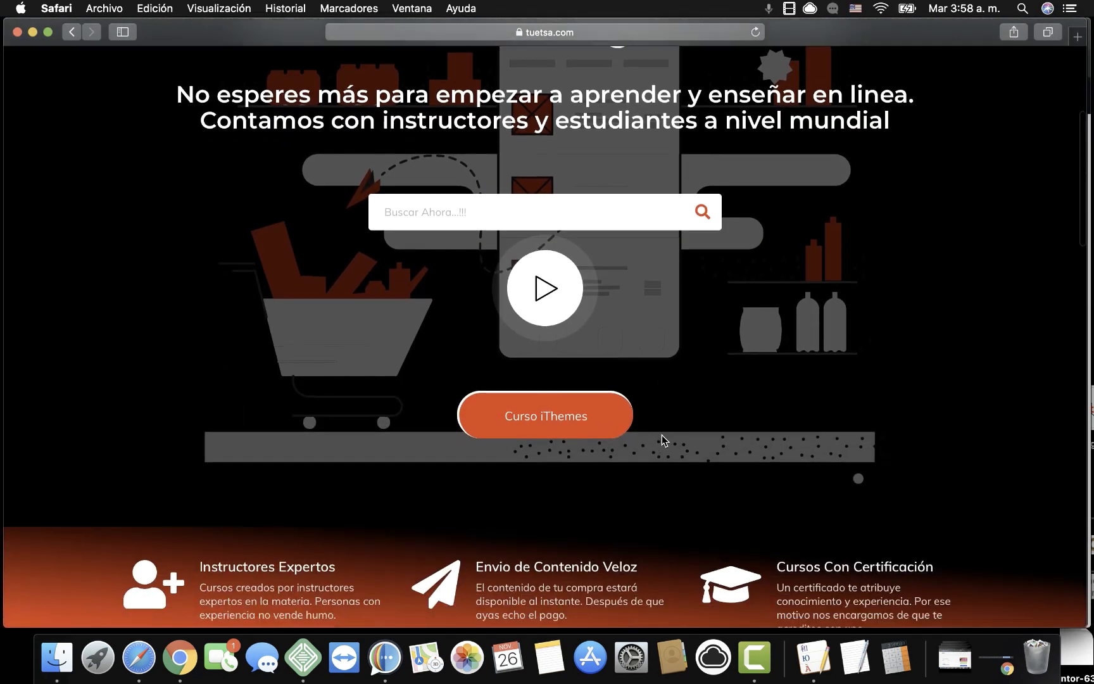
pyautogui.scroll(-5, 662, 437)
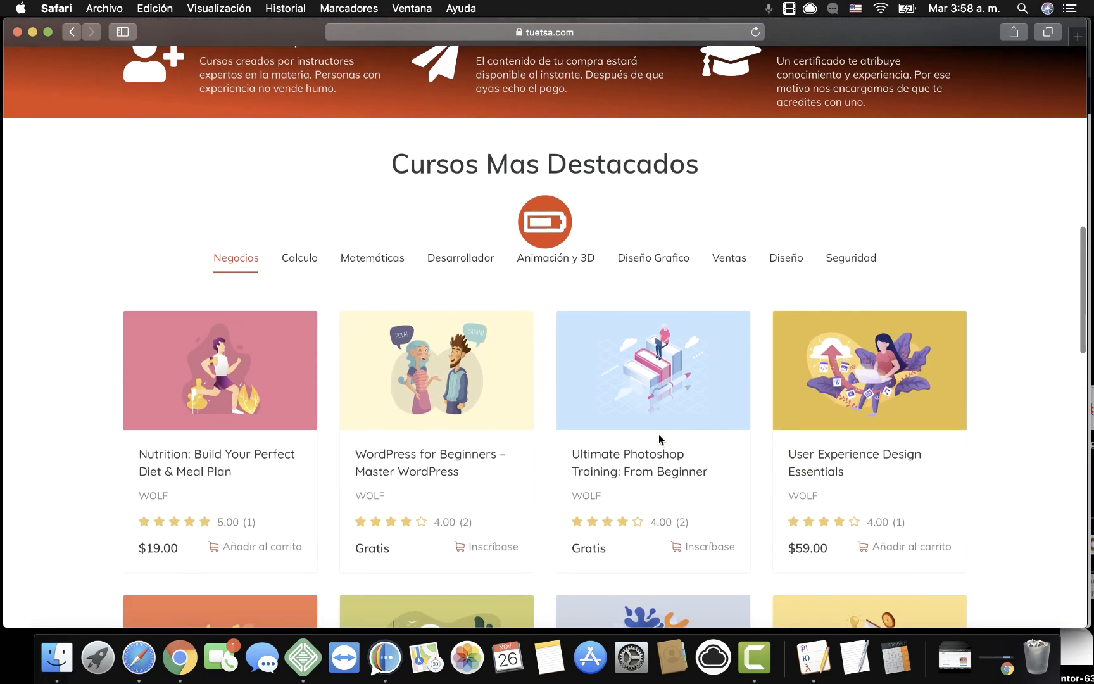
pyautogui.click(570, 257)
pyautogui.click(670, 254)
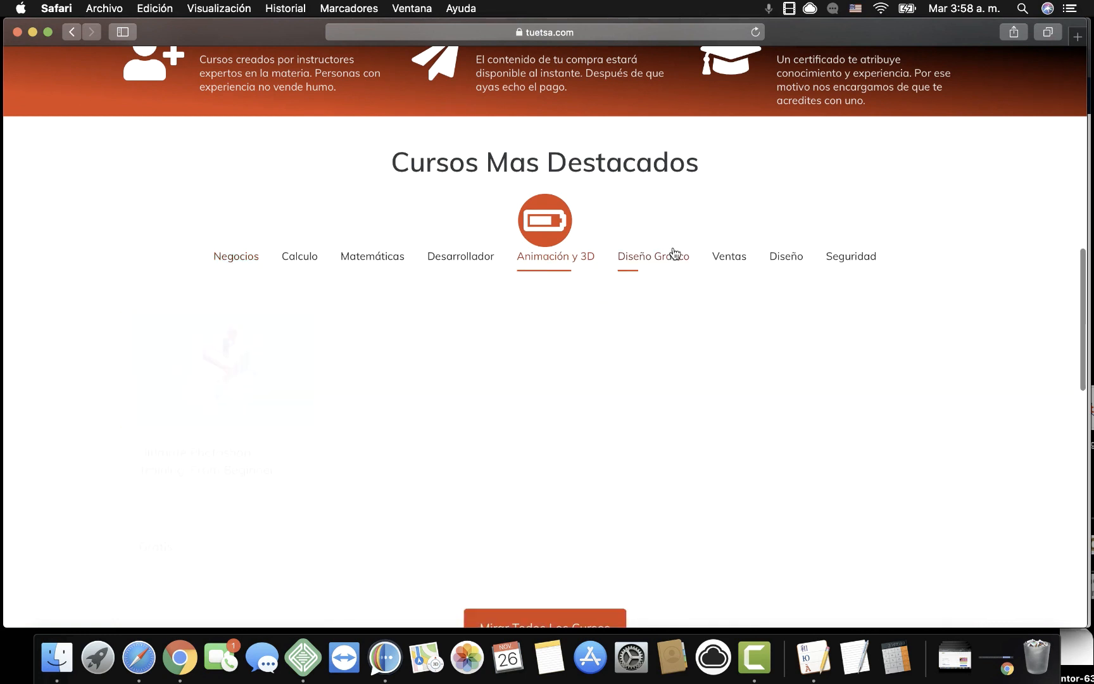
pyautogui.click(849, 258)
pyautogui.click(213, 384)
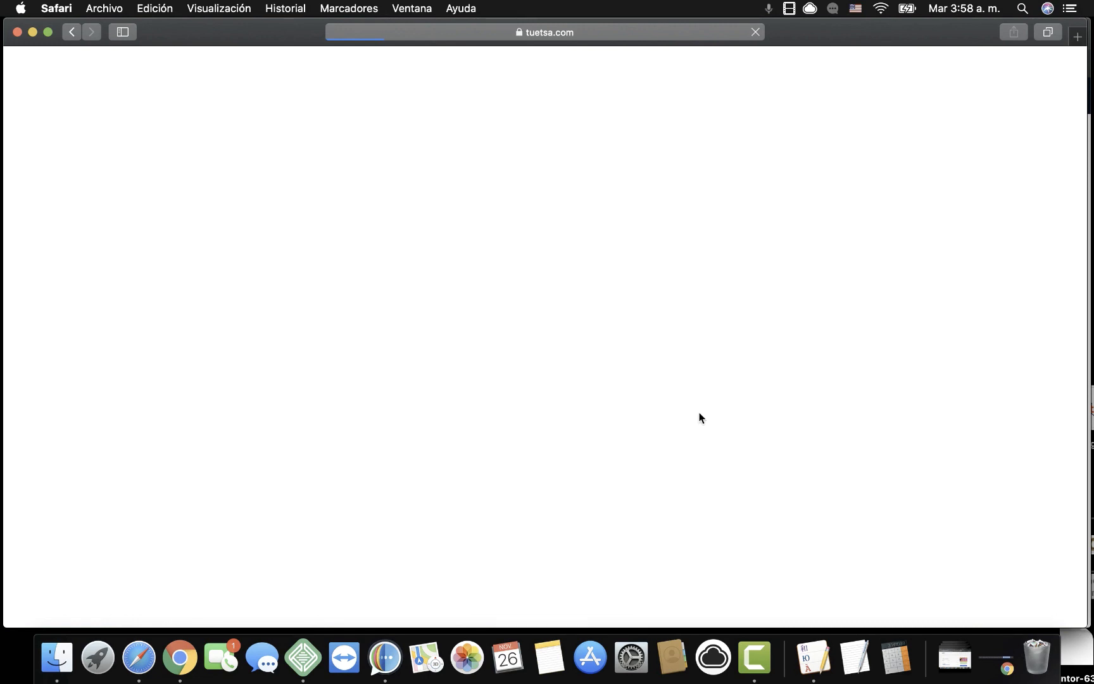
# Review the iThemes course page, then return to the tuetsa homepage and scroll through it.
pyautogui.scroll(-10, 699, 417)
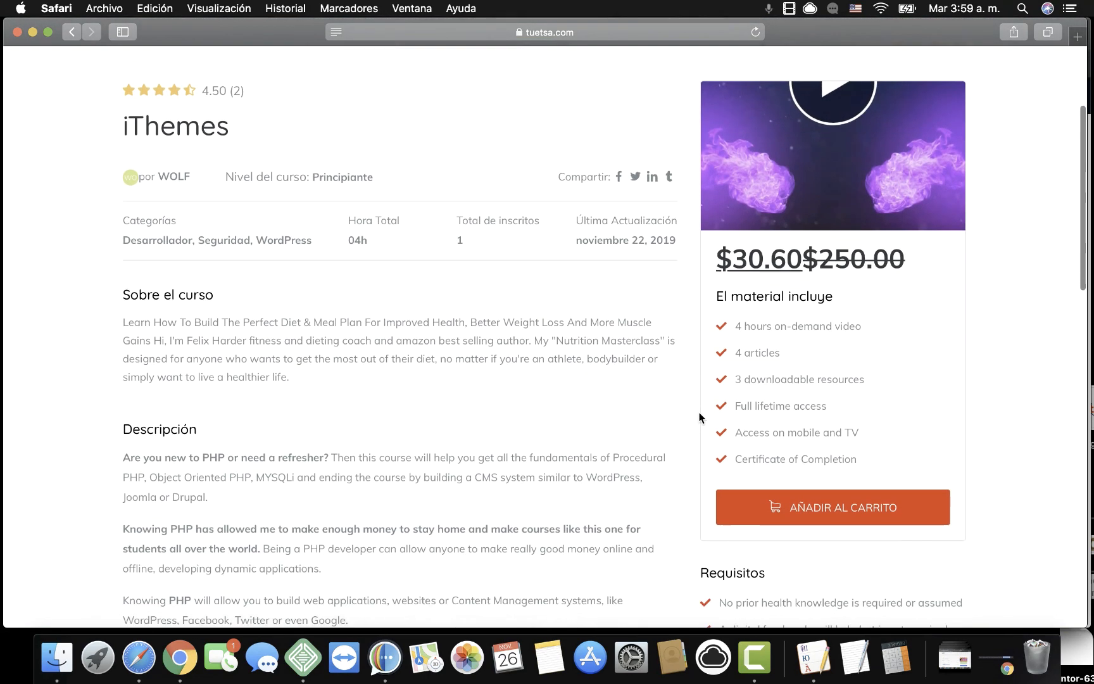
pyautogui.scroll(-10, 700, 417)
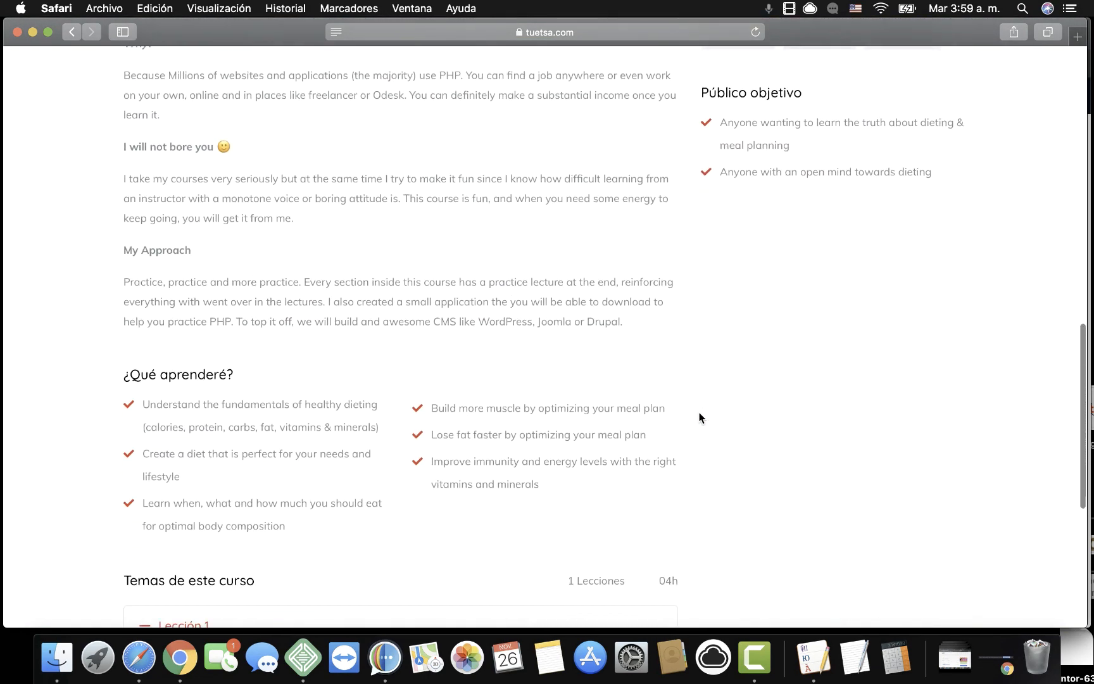
pyautogui.scroll(20, 700, 417)
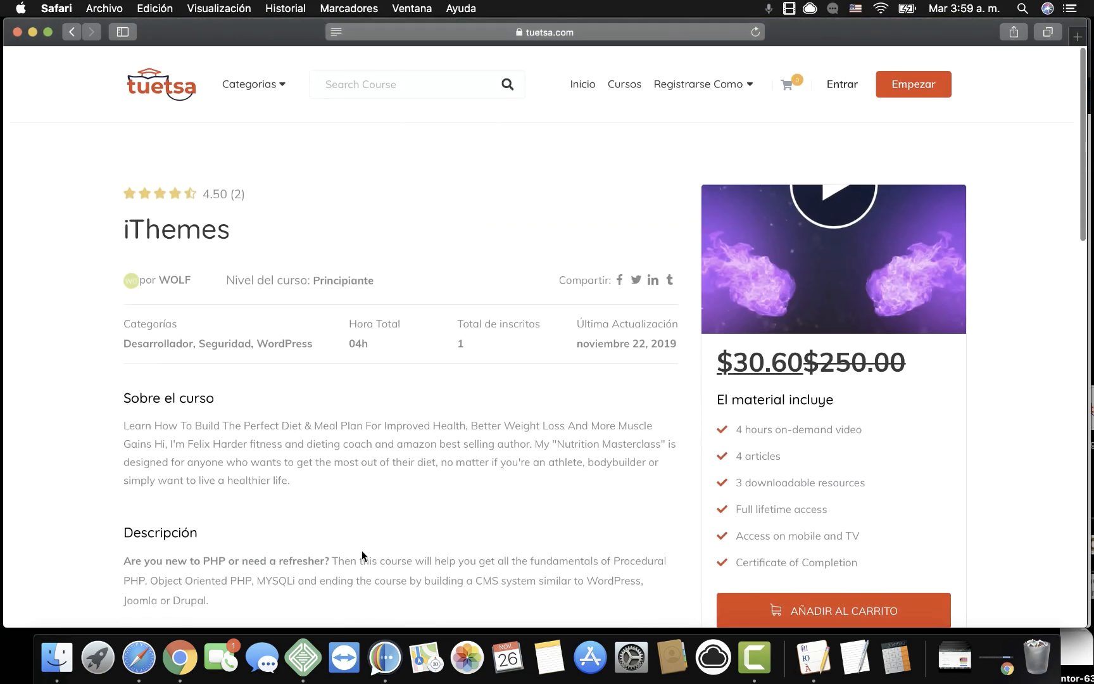
pyautogui.scroll(-3, 646, 431)
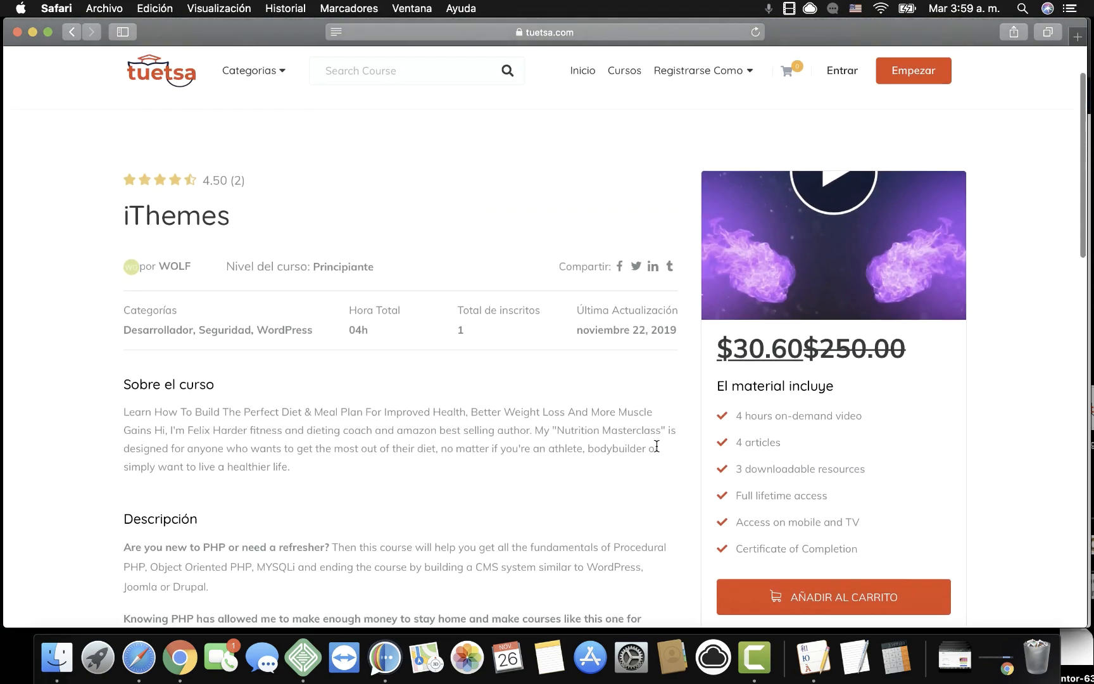
pyautogui.scroll(3, 655, 445)
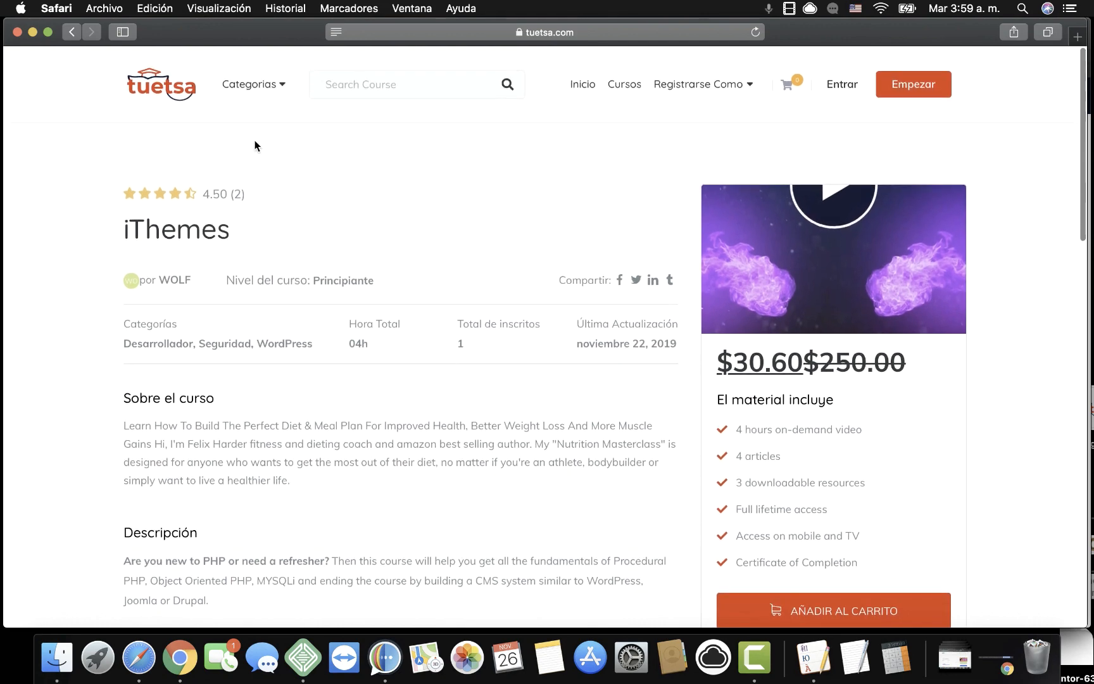
pyautogui.click(178, 92)
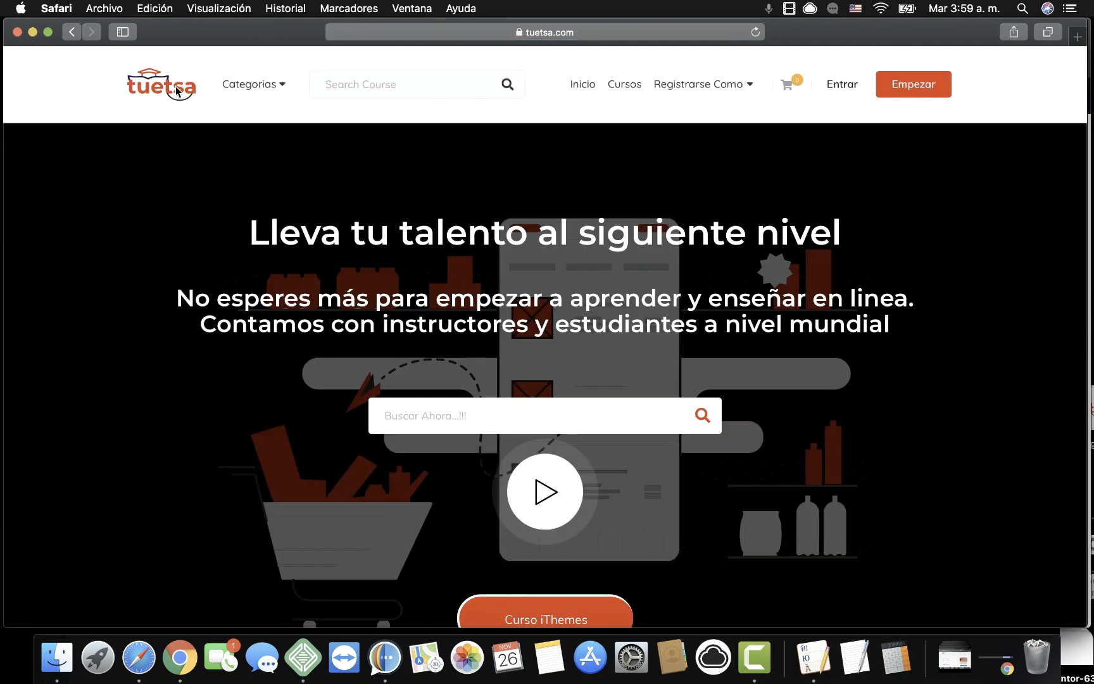
pyautogui.moveTo(253, 86)
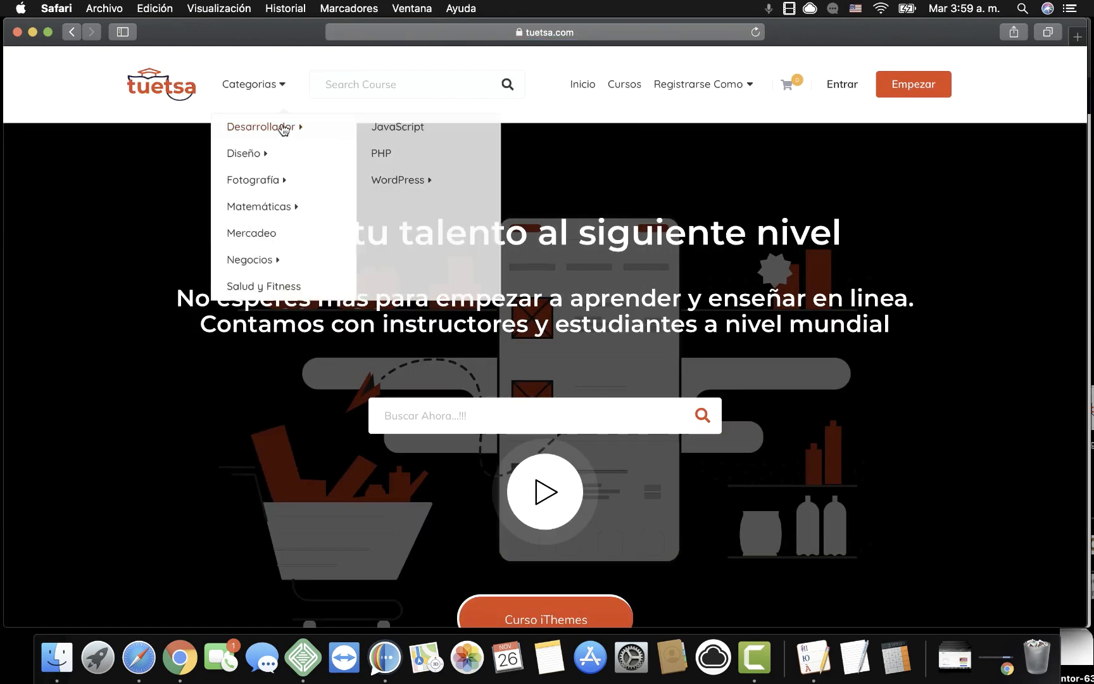
pyautogui.scroll(-10, 468, 512)
pyautogui.scroll(-10, 450, 488)
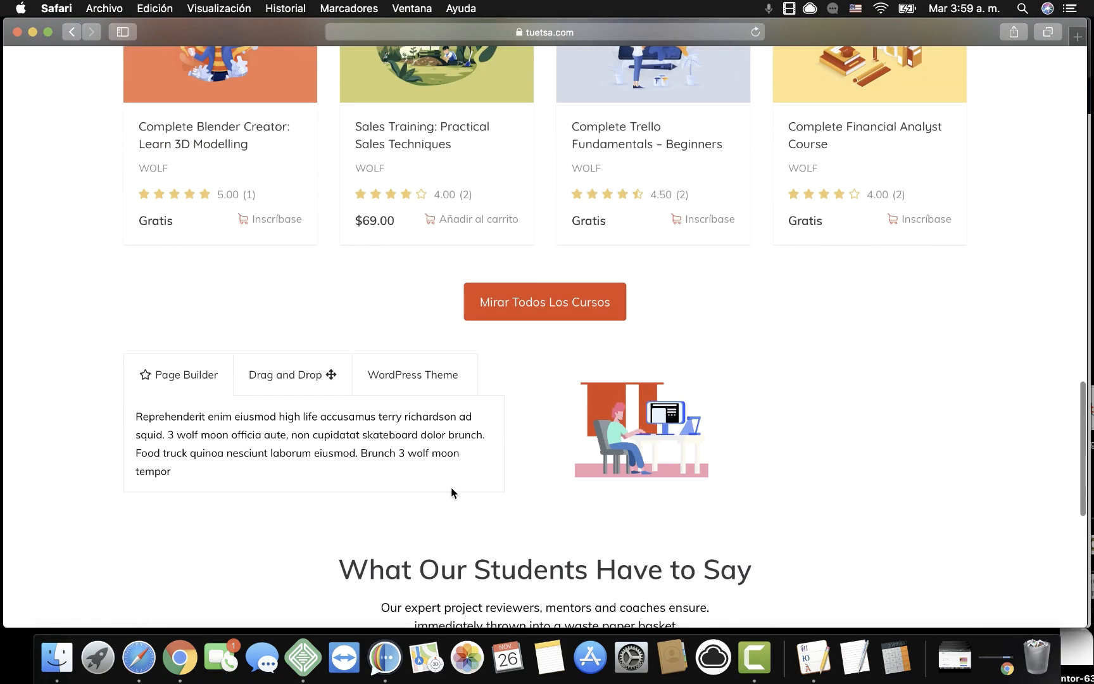
pyautogui.scroll(-10, 450, 488)
pyautogui.scroll(20, 450, 488)
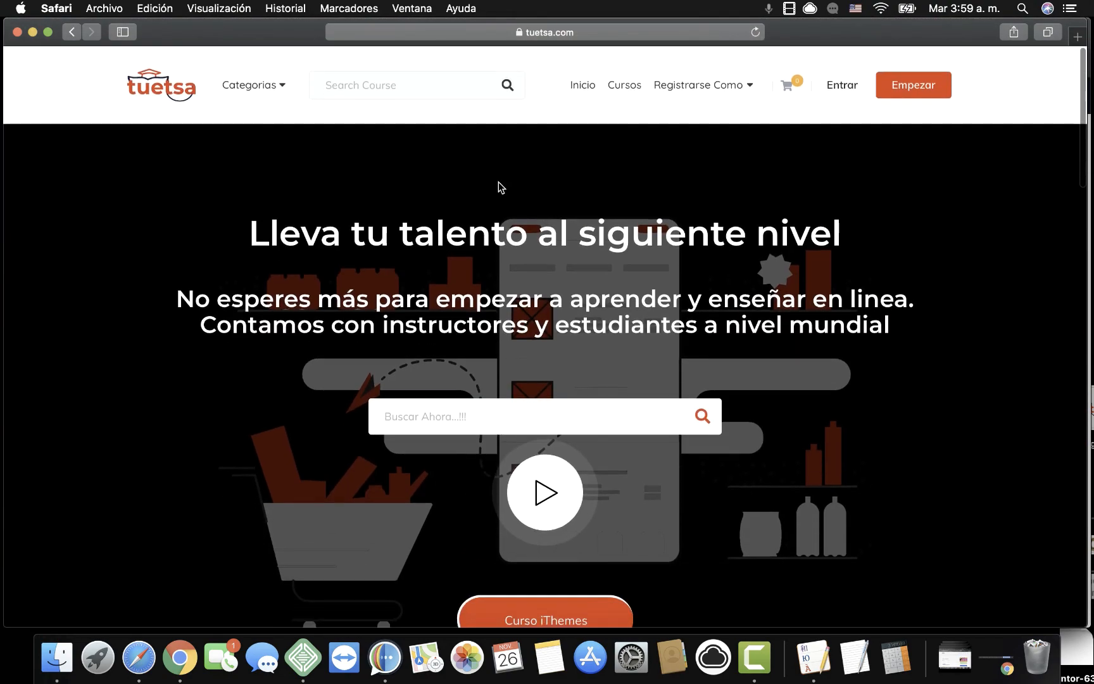
# Open the Courses page and scroll through its 11 listed courses.
pyautogui.click(628, 86)
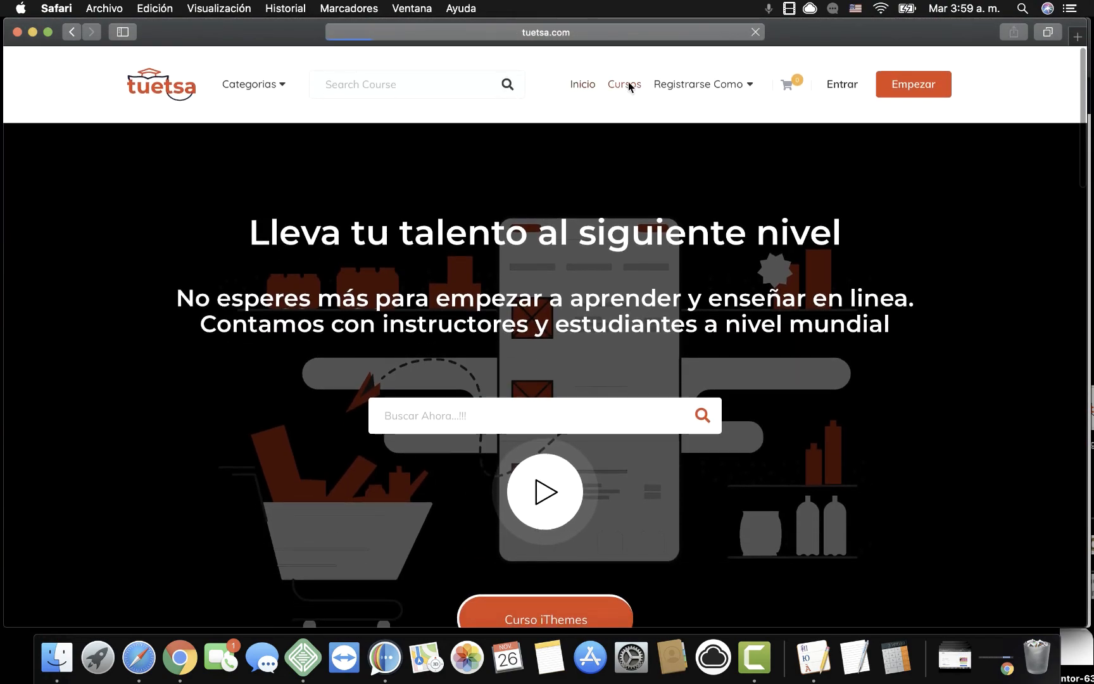
pyautogui.scroll(-5, 563, 354)
pyautogui.scroll(-8, 560, 388)
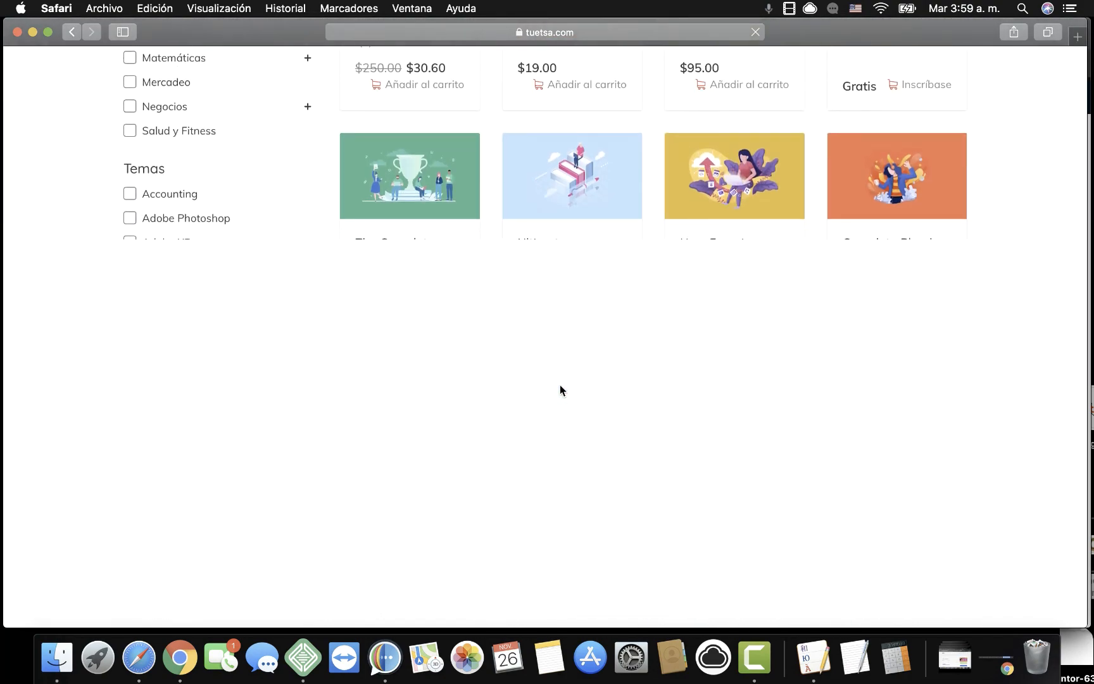
pyautogui.scroll(10, 559, 388)
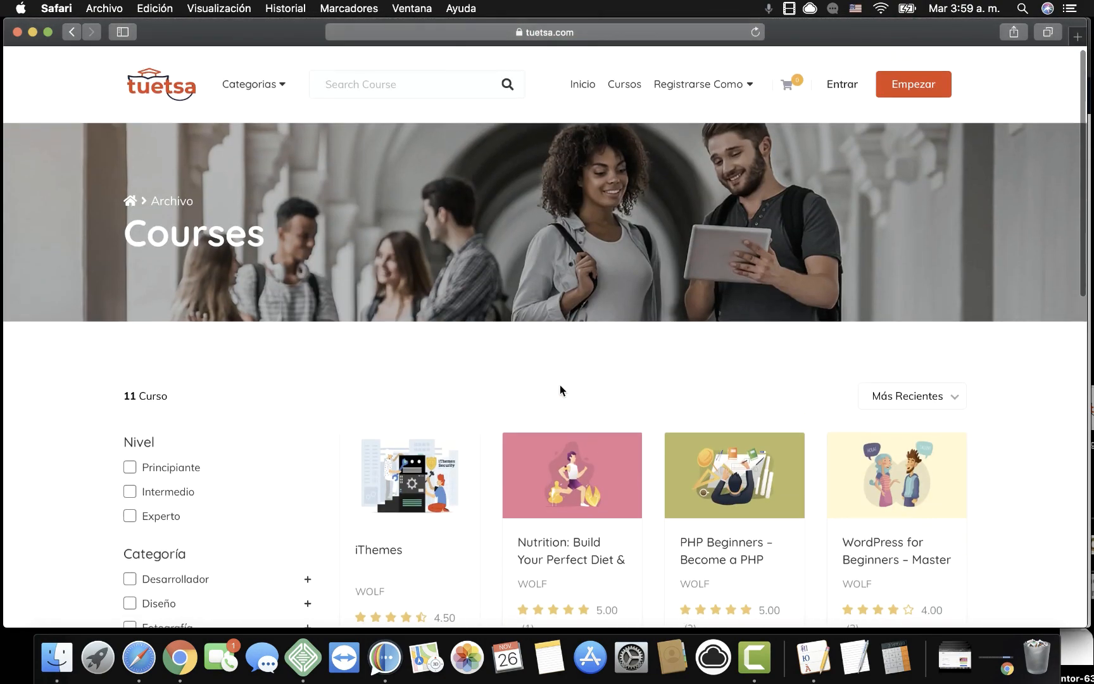
pyautogui.scroll(-2, 560, 385)
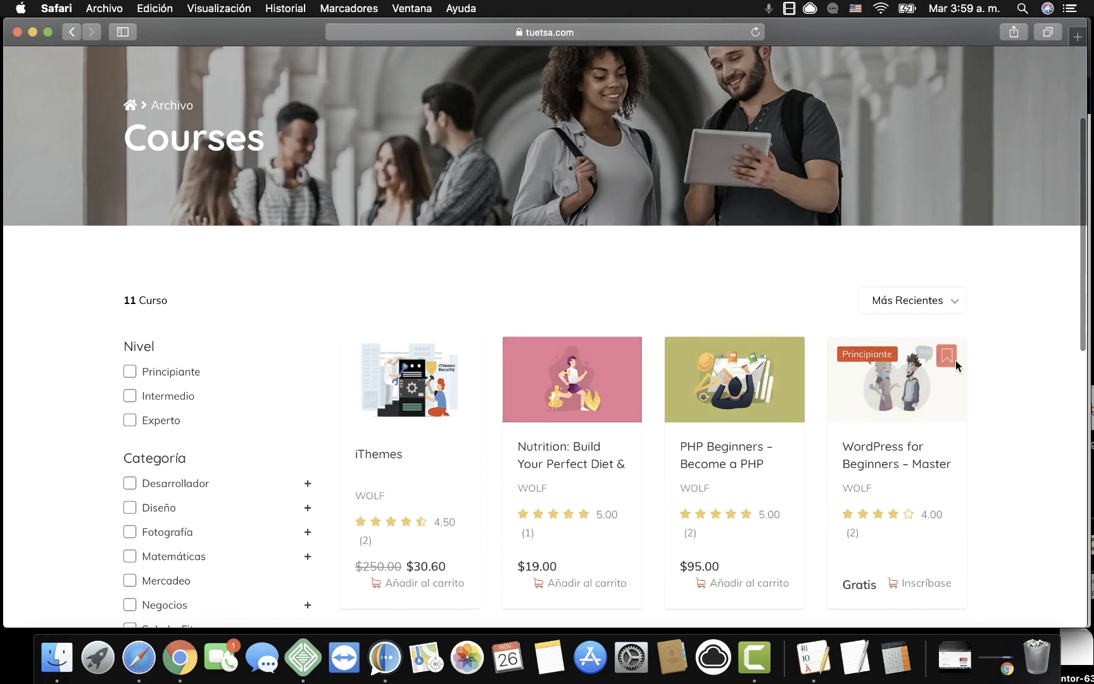
pyautogui.scroll(3, 326, 325)
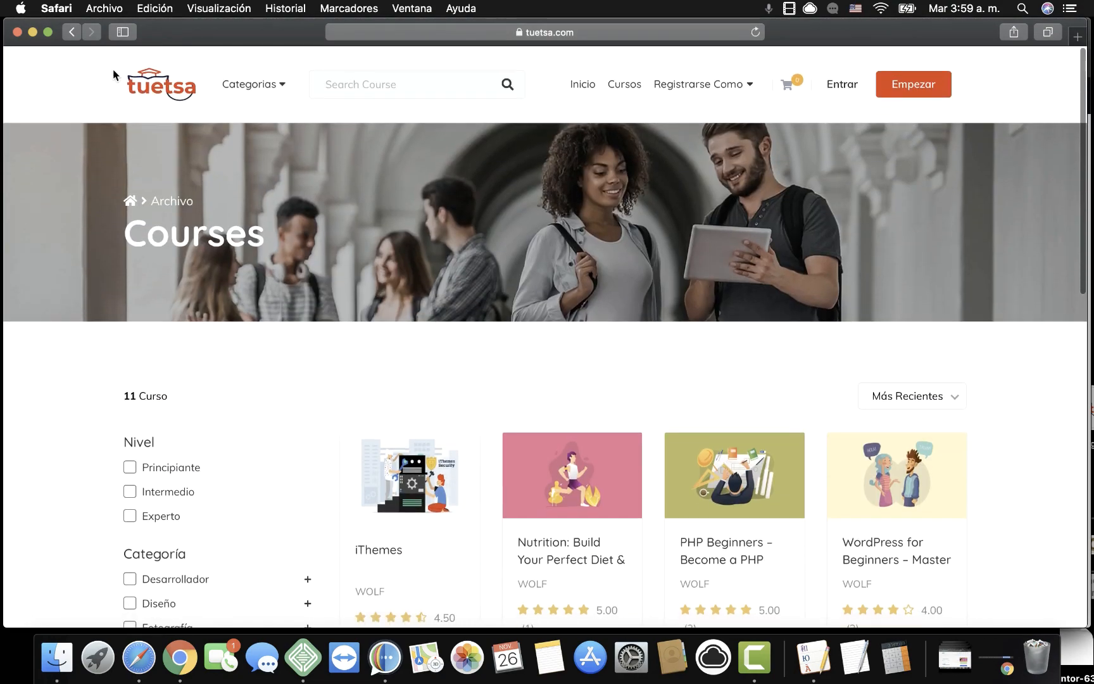
# Close the Safari window with the tuetsa site and scroll the Elementor preview of the organic store page.
pyautogui.click(18, 31)
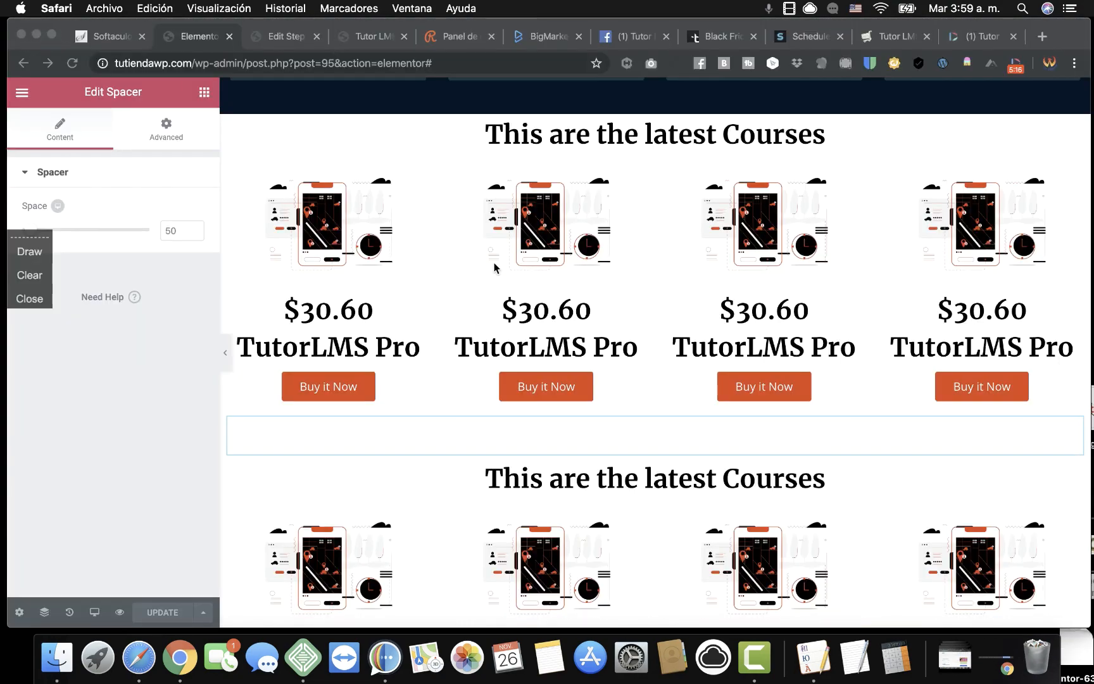
pyautogui.scroll(10, 501, 272)
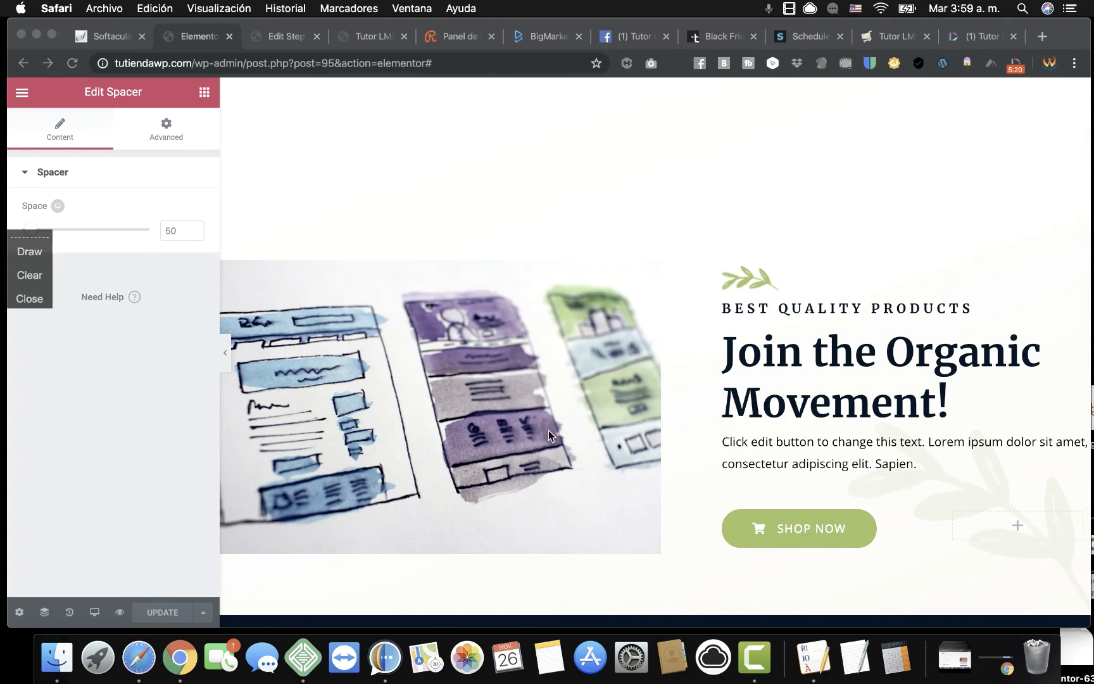
pyautogui.scroll(-12, 549, 432)
pyautogui.scroll(-3, 549, 435)
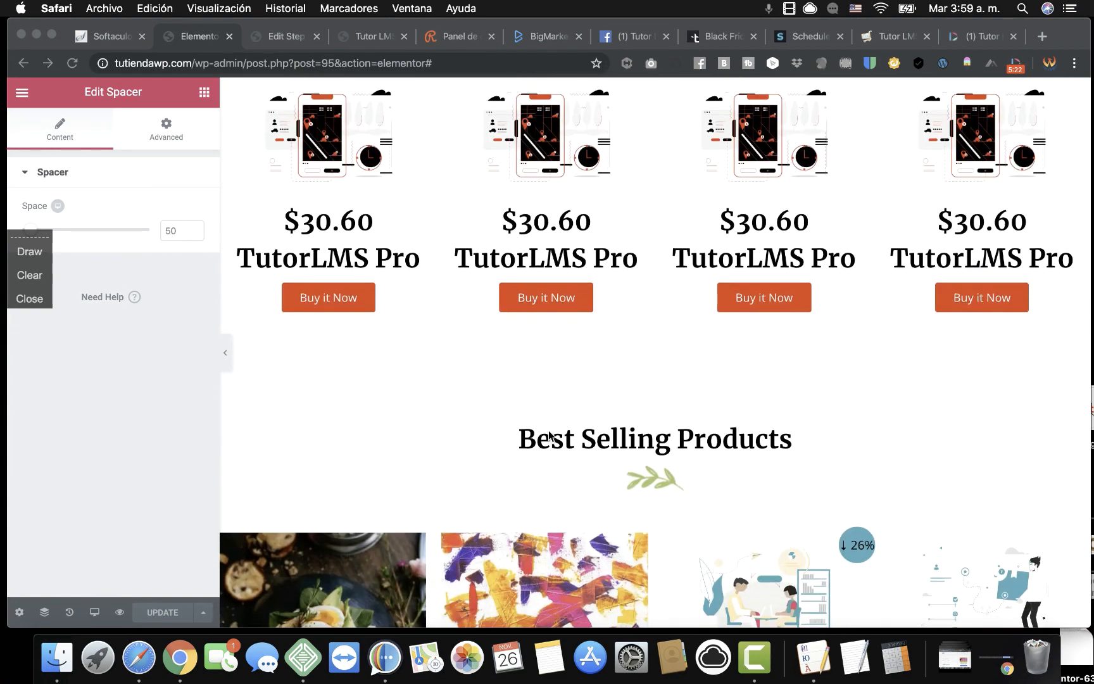
pyautogui.scroll(10, 549, 435)
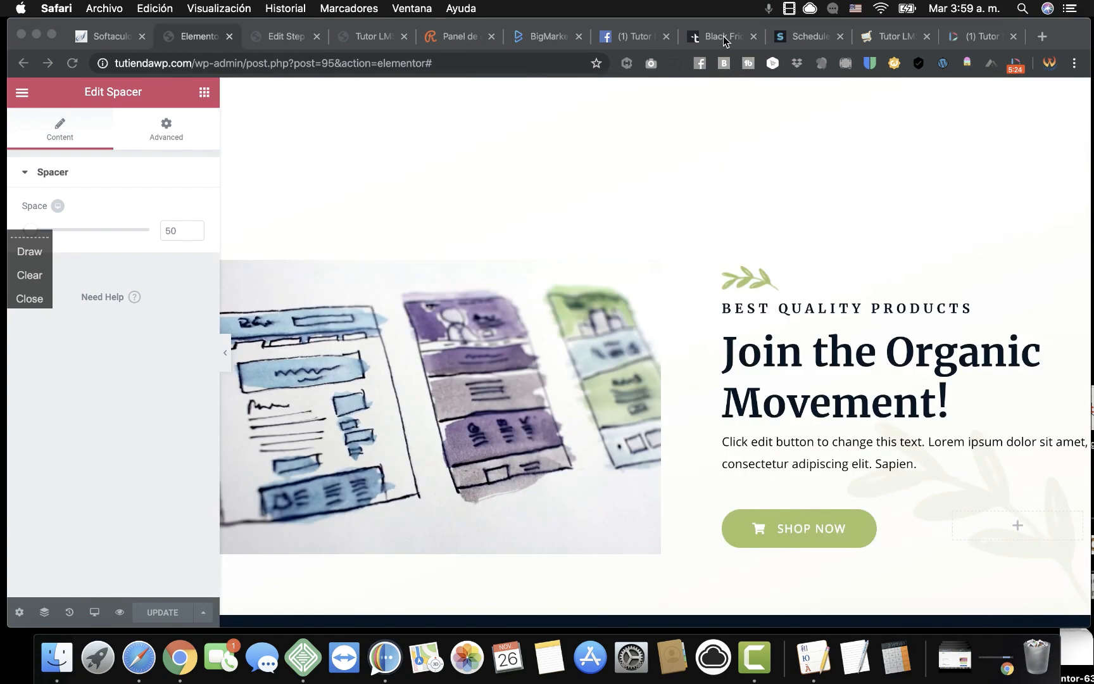
# Switch to the Themeum Black Friday tab and browse its 50% discount offers and plan prices.
pyautogui.click(723, 38)
pyautogui.scroll(7, 594, 298)
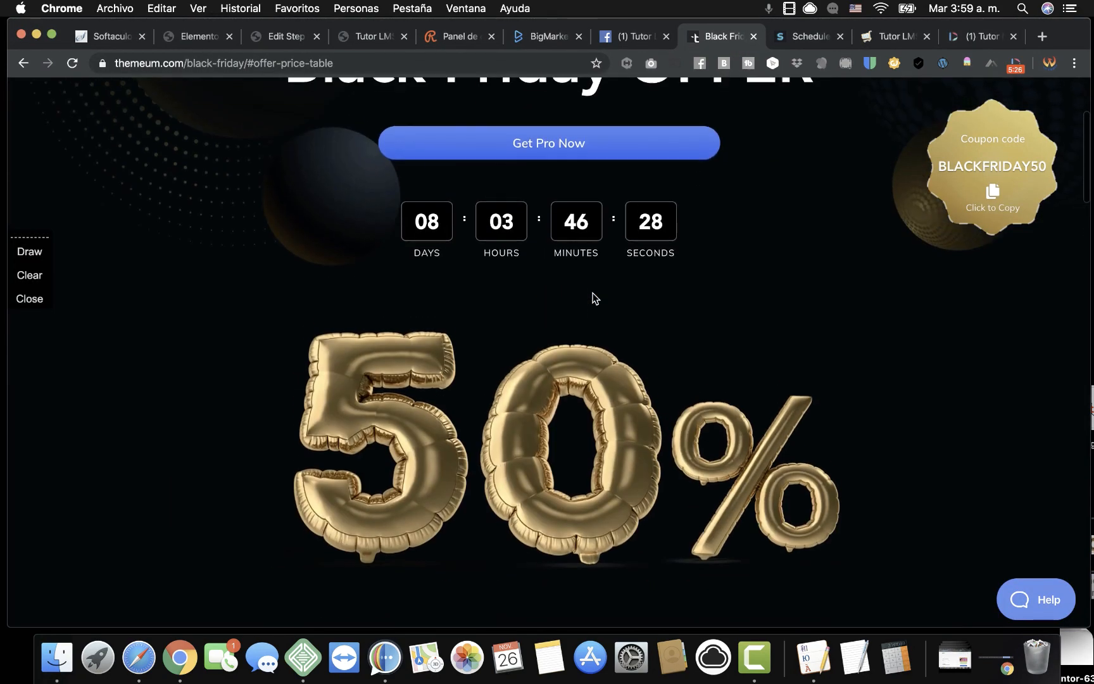
pyautogui.scroll(1, 594, 297)
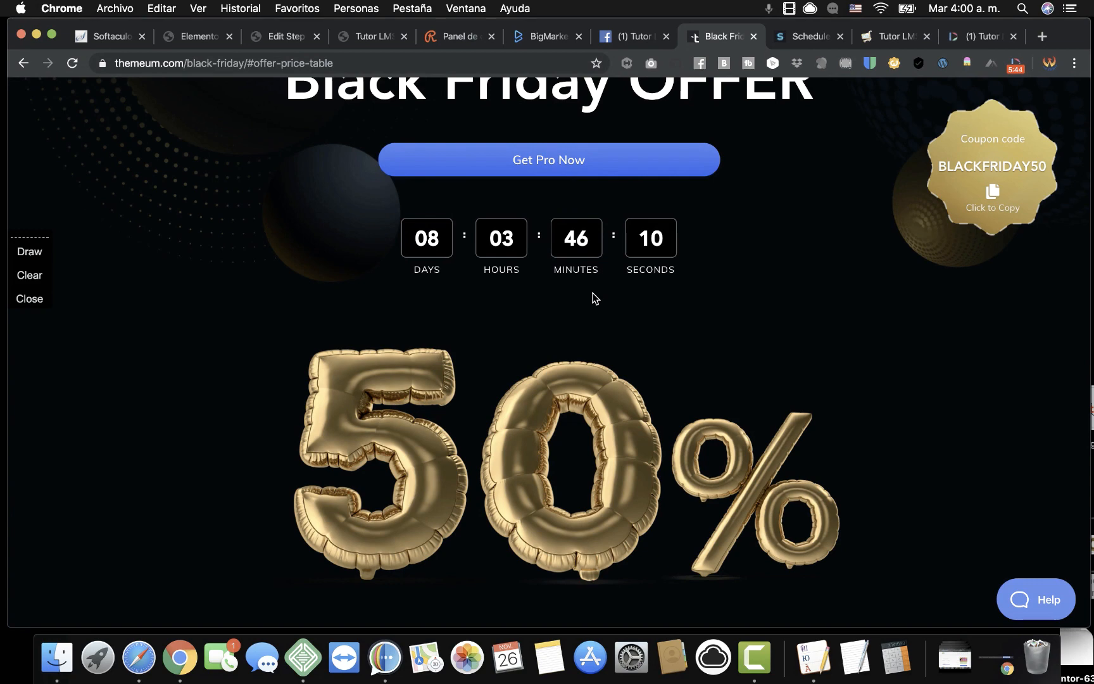
pyautogui.scroll(2, 595, 298)
pyautogui.scroll(2, 766, 297)
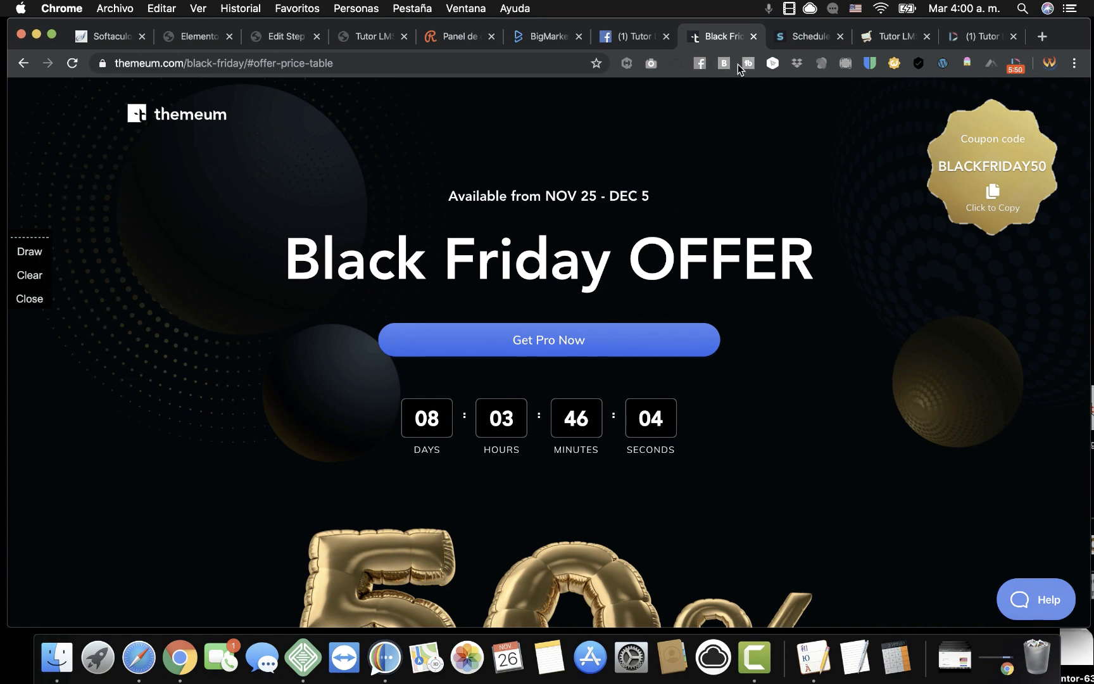
pyautogui.scroll(-10, 821, 363)
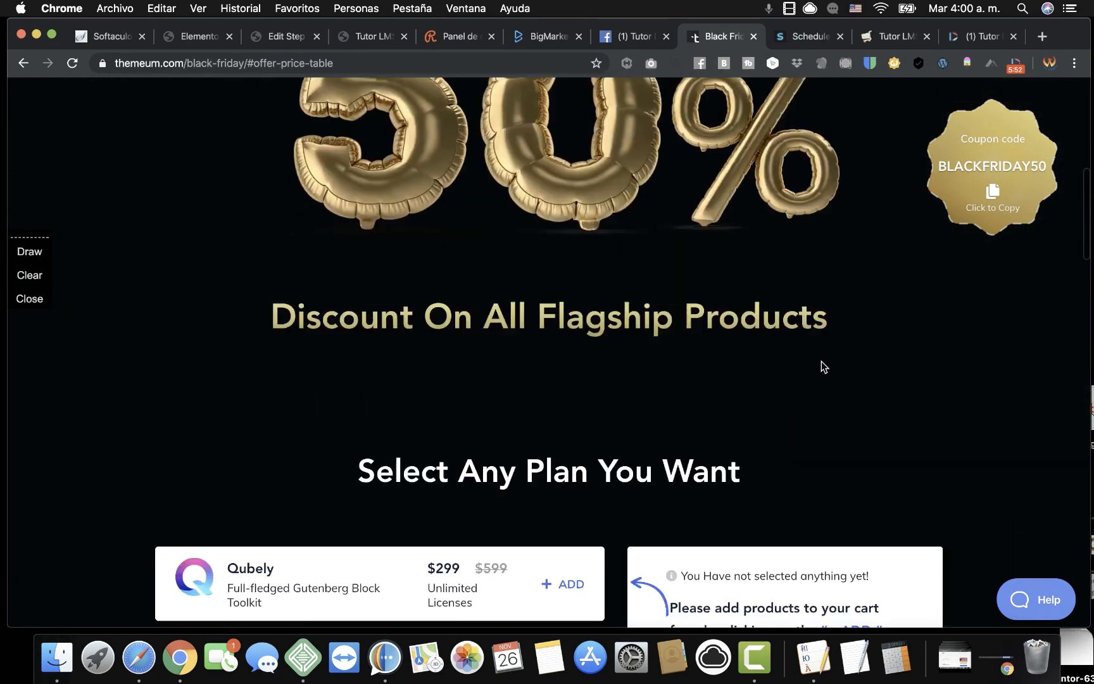
pyautogui.scroll(-5, 821, 361)
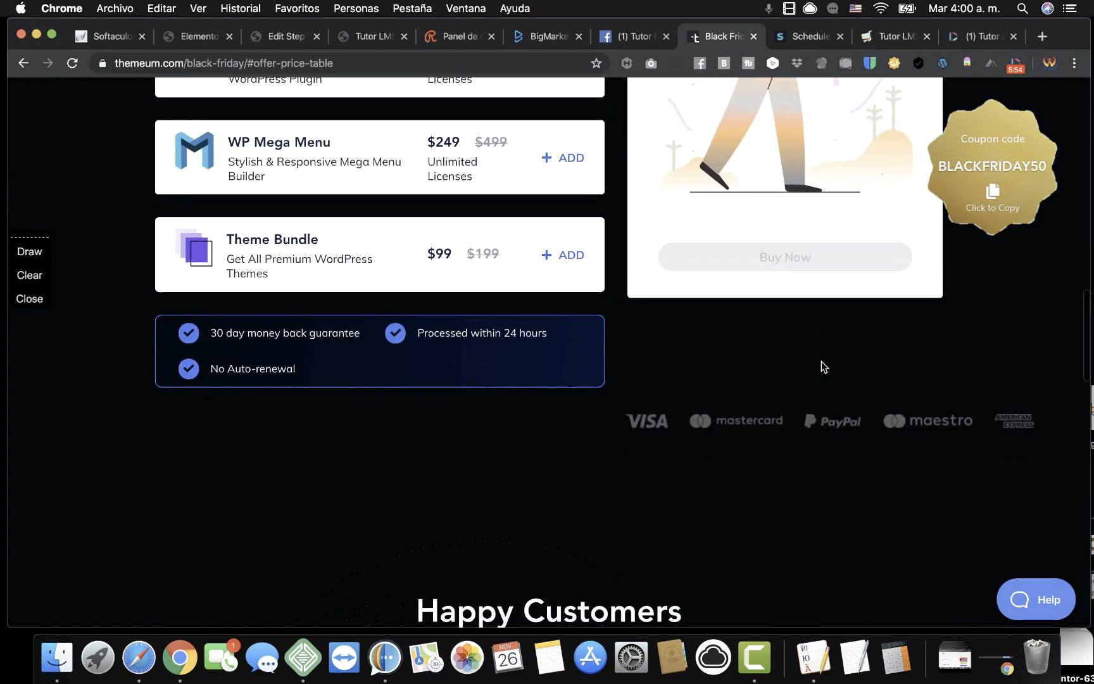
pyautogui.scroll(10, 821, 361)
pyautogui.scroll(10, 822, 367)
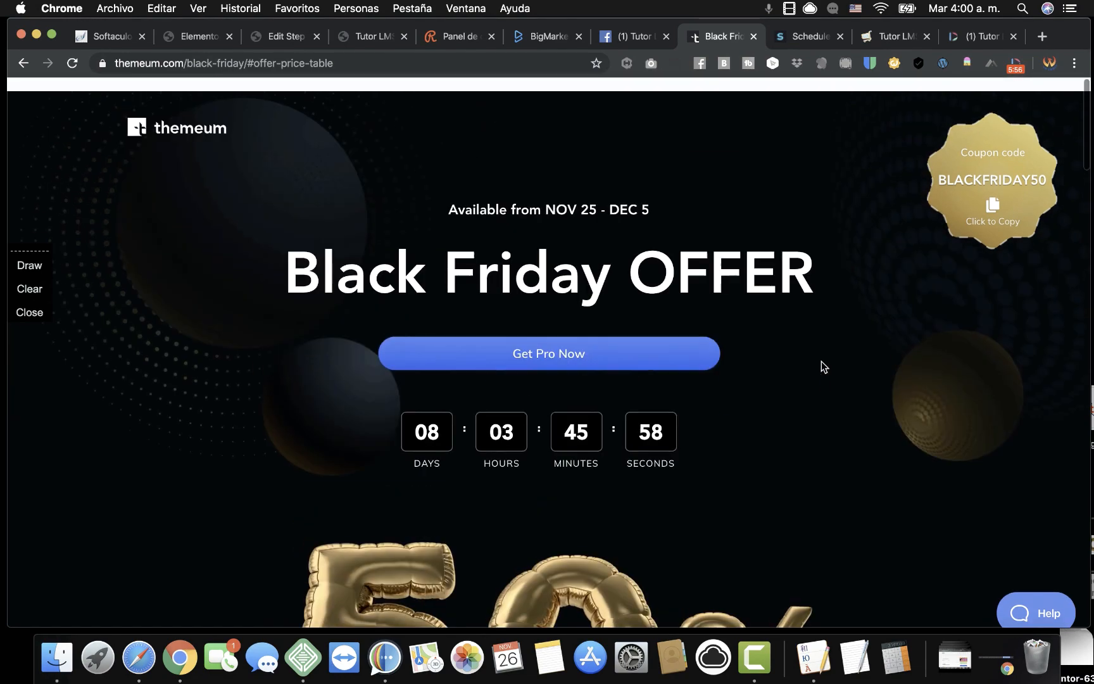